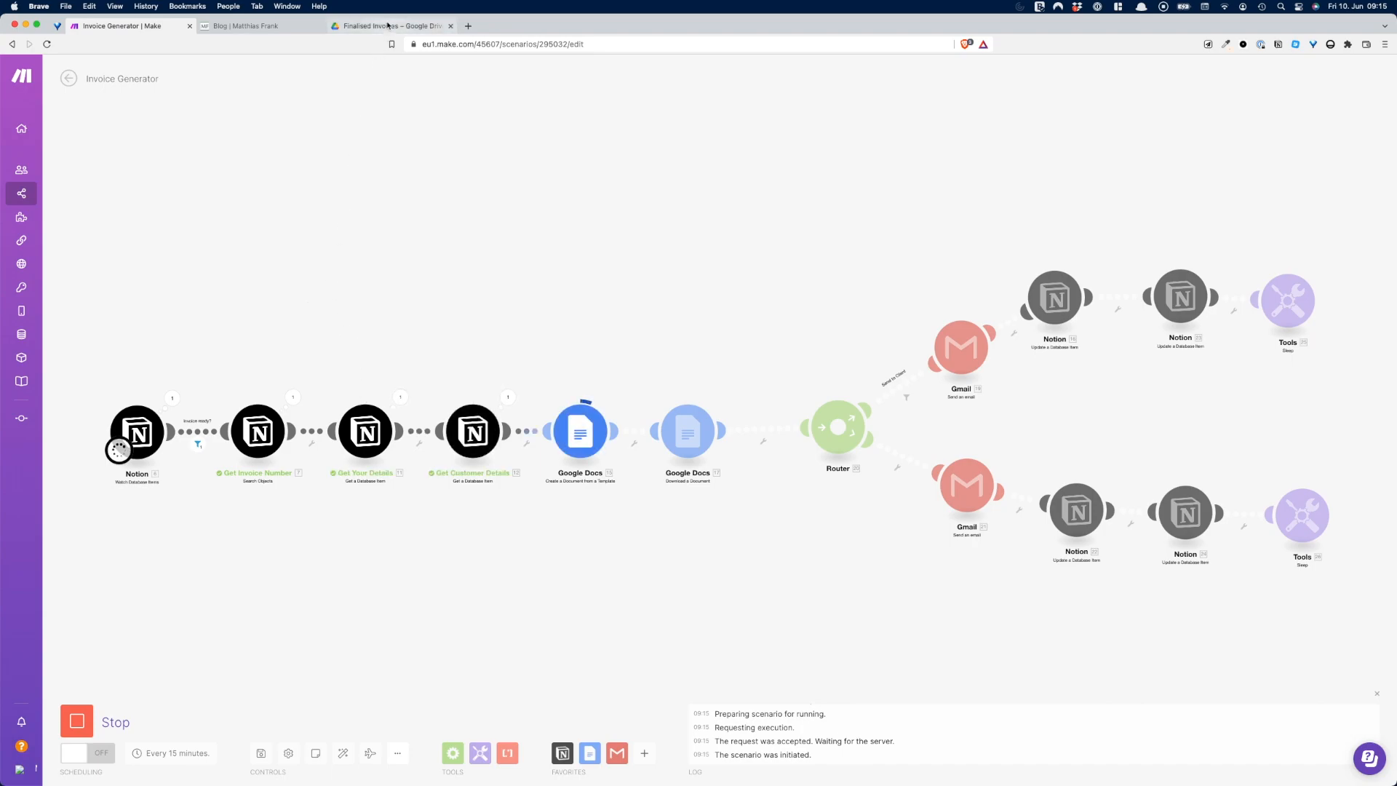
Step: Open the generated invoice file from the Finalised Invoices folder in Google Drive
click(387, 25)
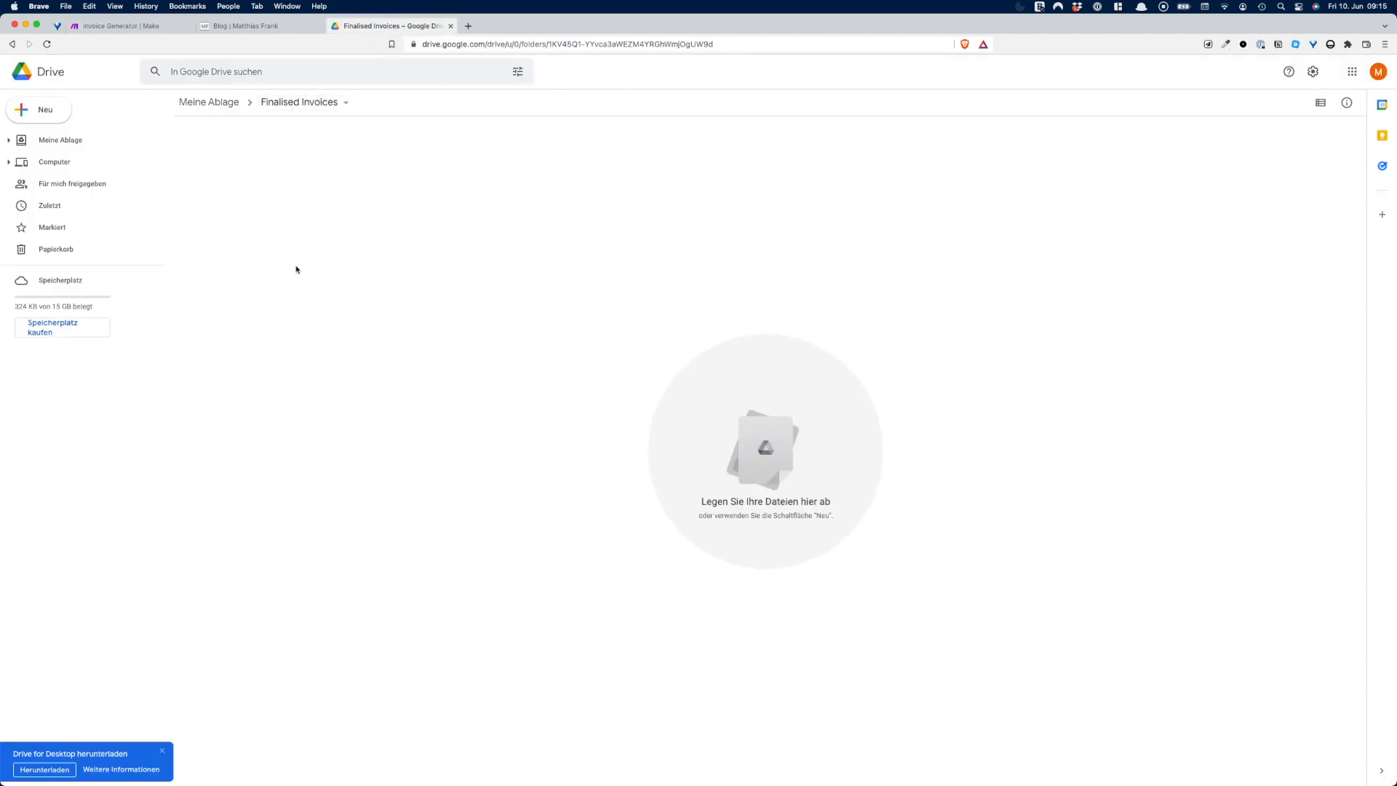
click(254, 218)
double_click(255, 218)
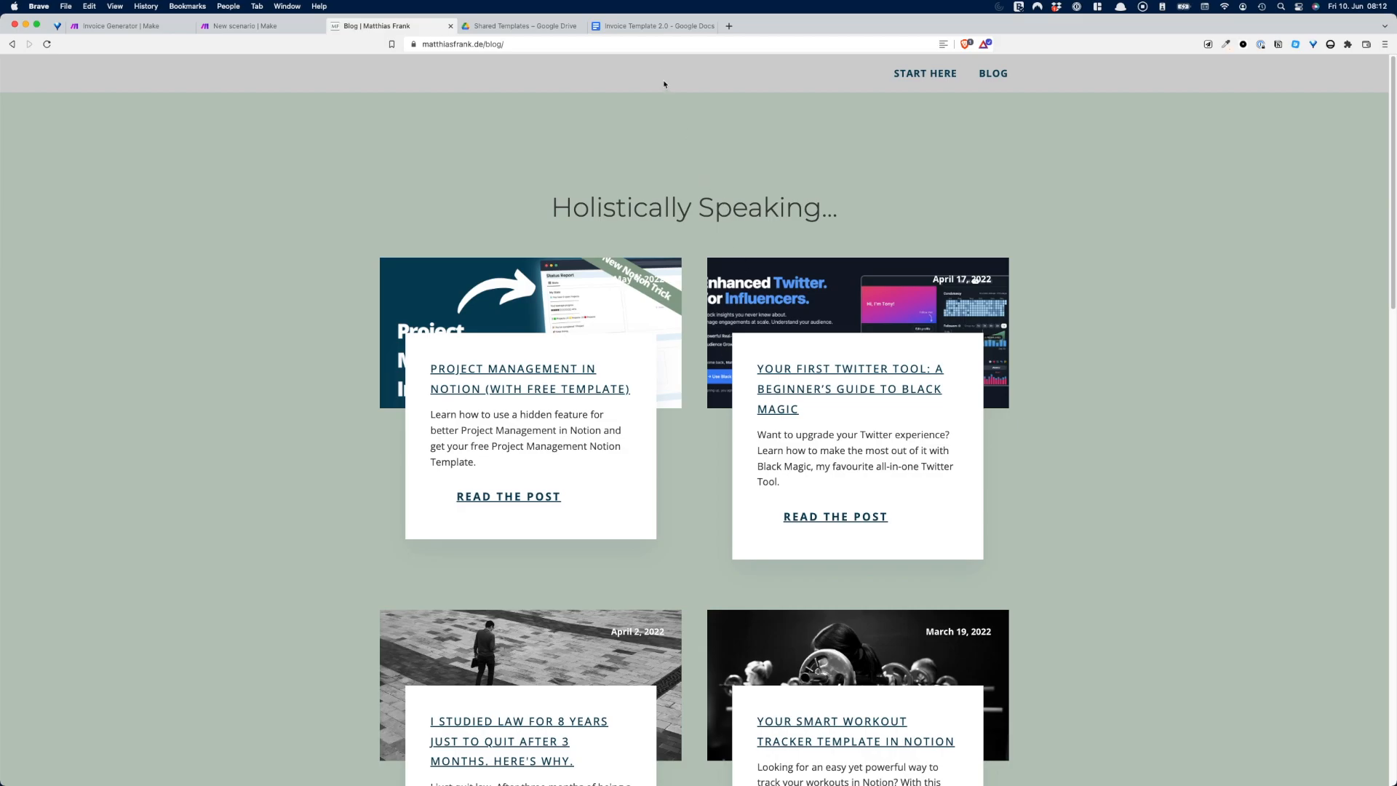
Step: Switch to the Invoice Template 2.0 document in Google Docs and enter "DATE" in the page header
click(653, 30)
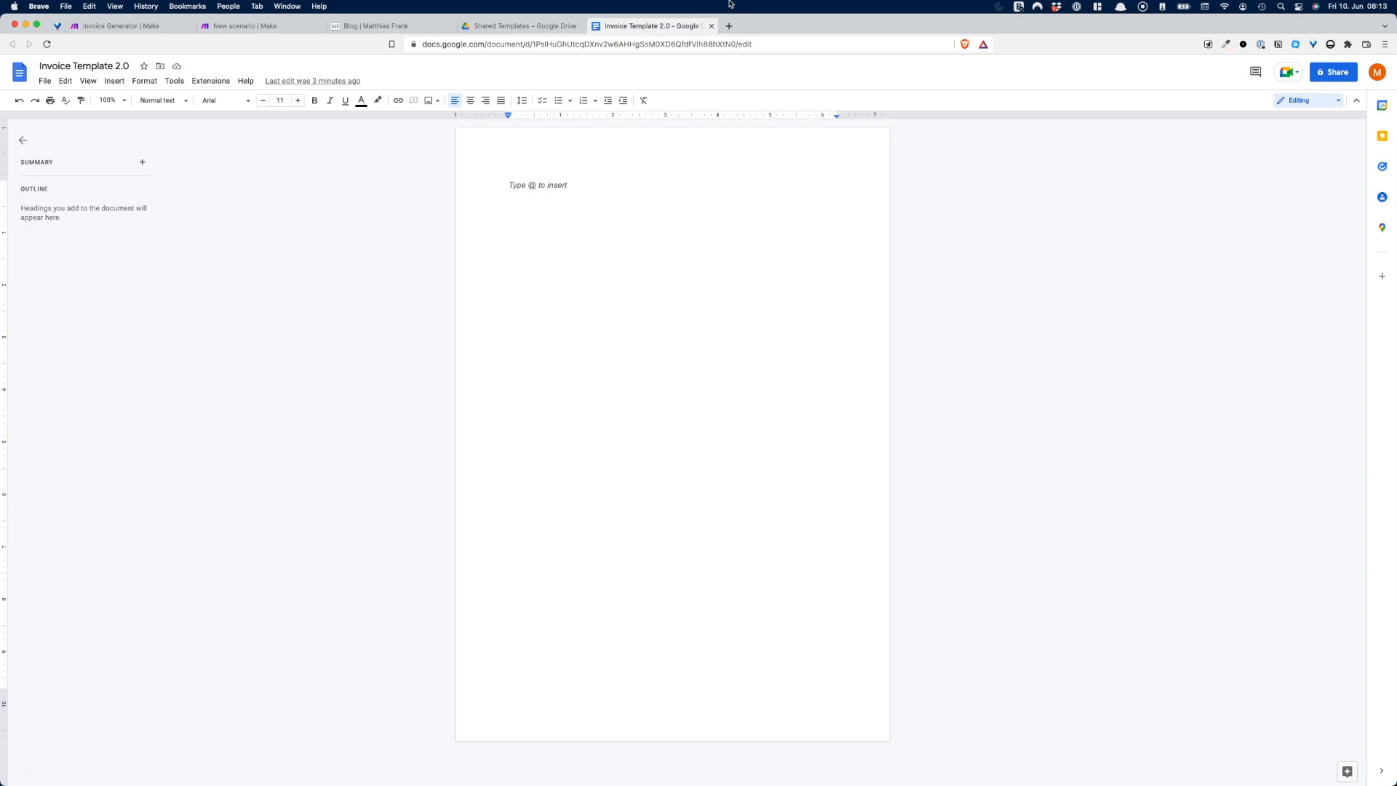
double_click(803, 151)
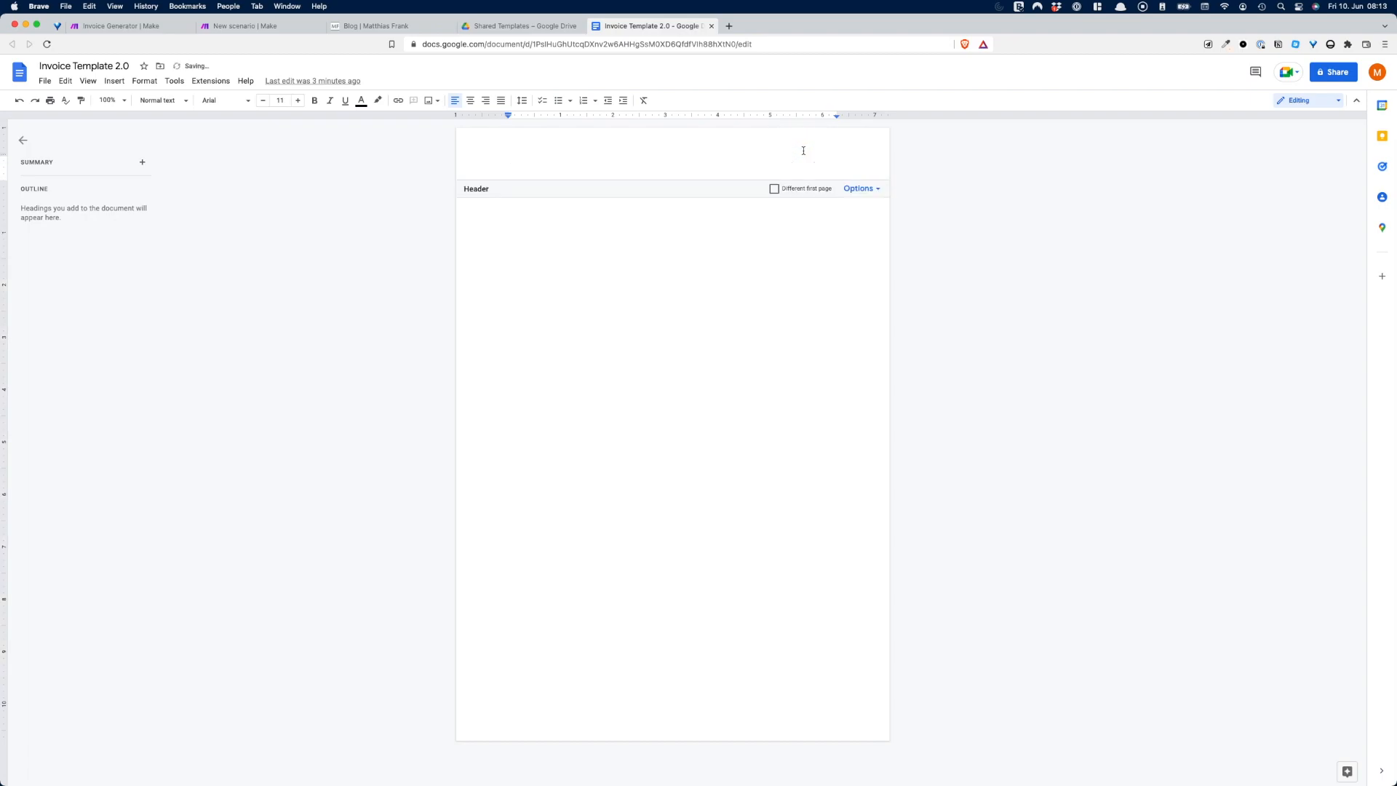
text(DATE)
click(740, 237)
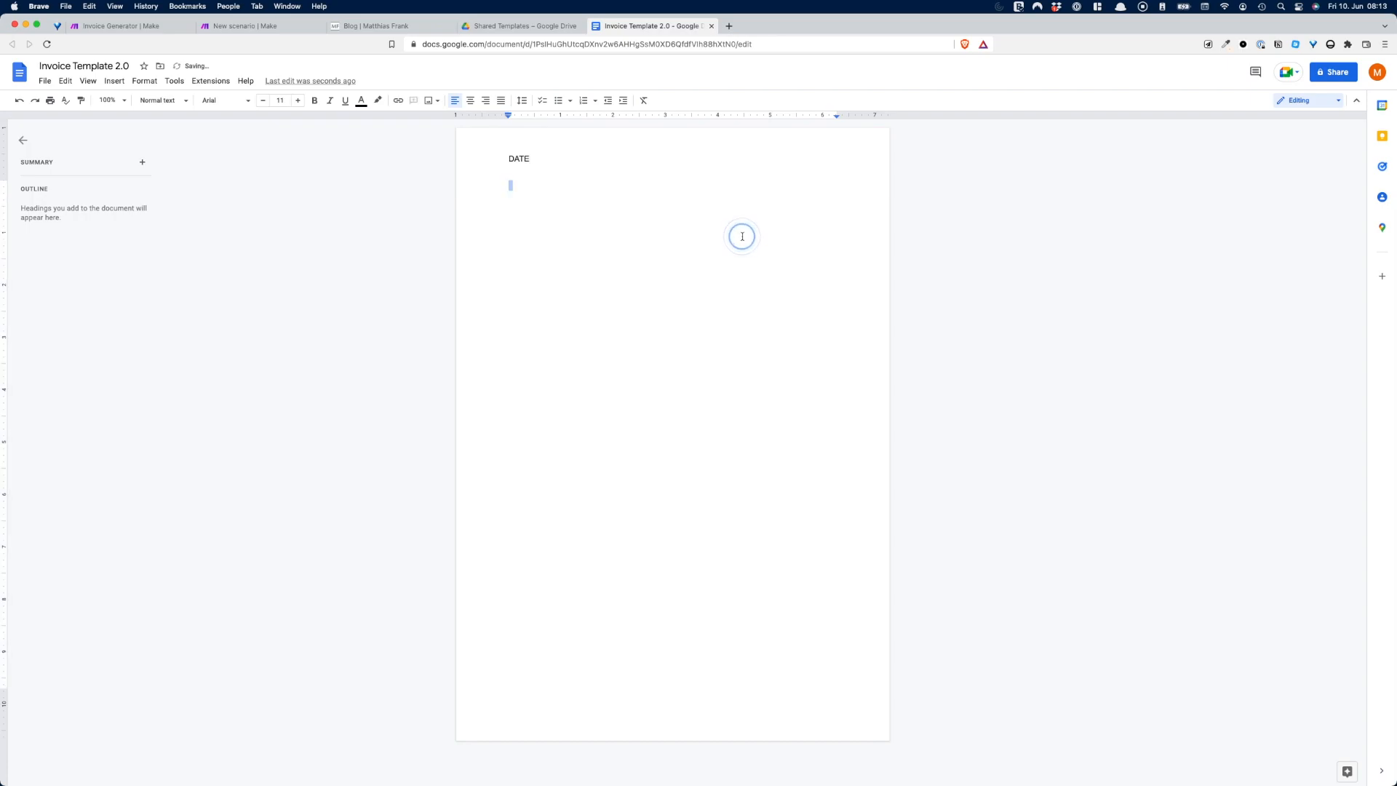
Step: Add the line "Address" to the document body, leaving one blank line above it
click(737, 235)
key(Return)
text(Address)
key(Return)
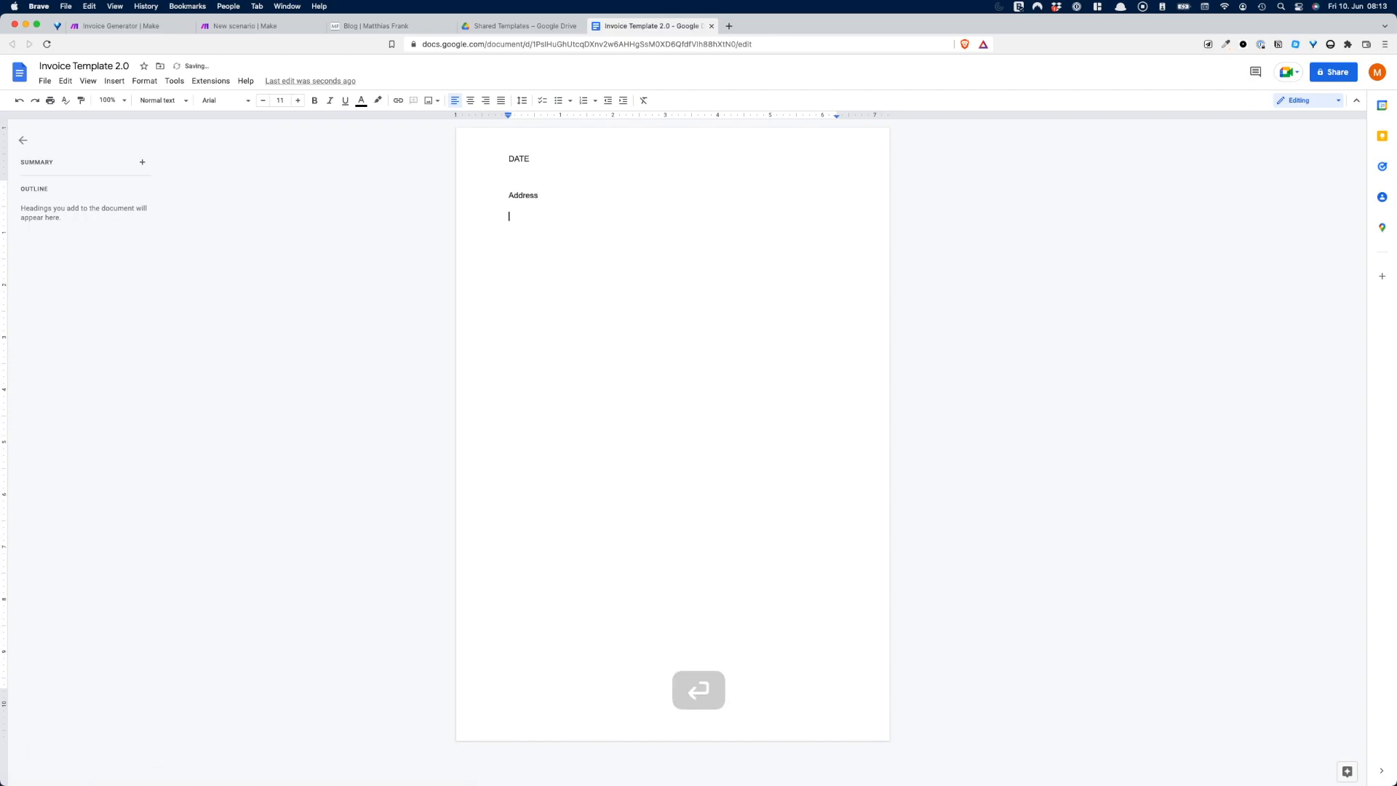
Step: Write the salutation "Dear Customer," and, on its own line, "Please find below the invoiced services", leaving blank space below
text(Dear Custom)
key(BackSpace)
key(BackSpace)
text(tomer,)
key(Return)
text(Please find below)
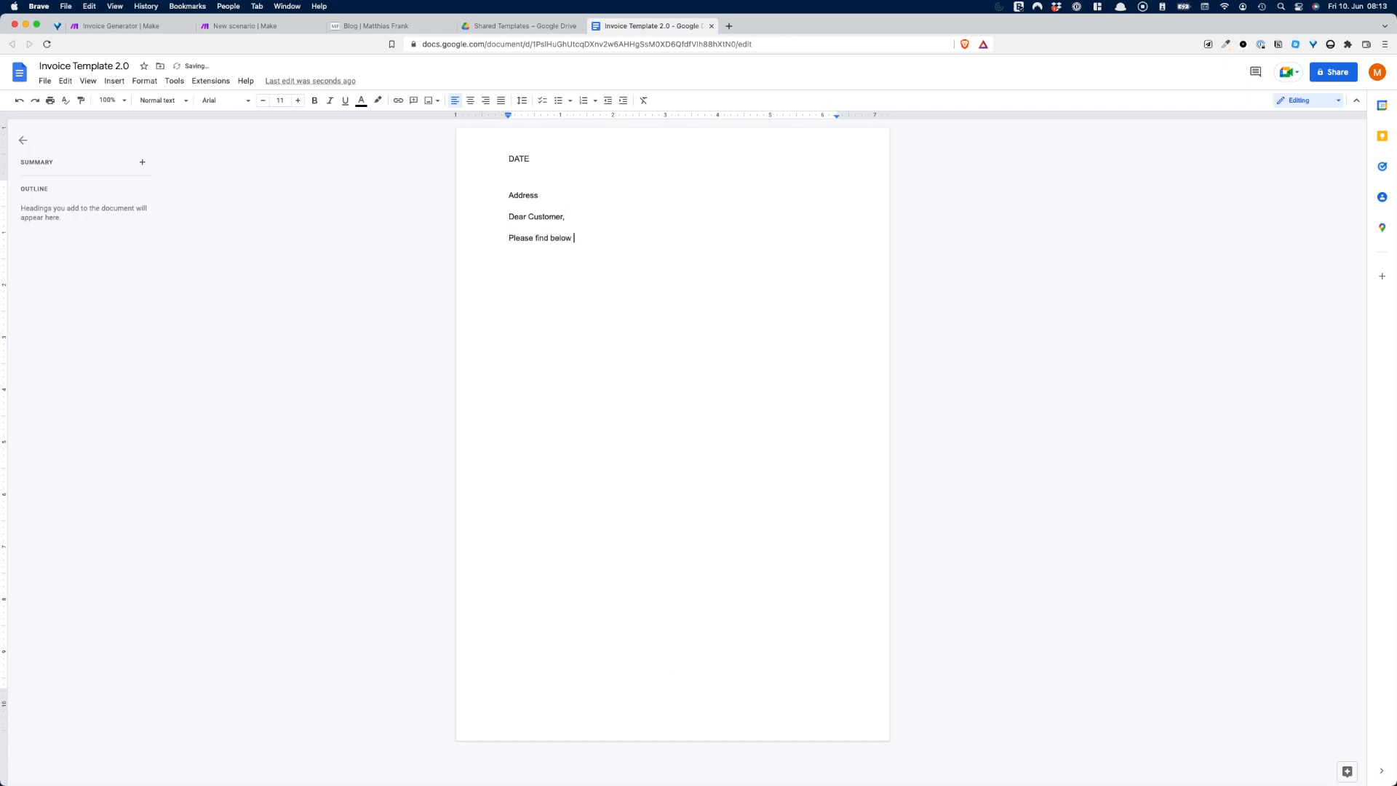
text( the invoiced services)
key(Return)
key(Return)
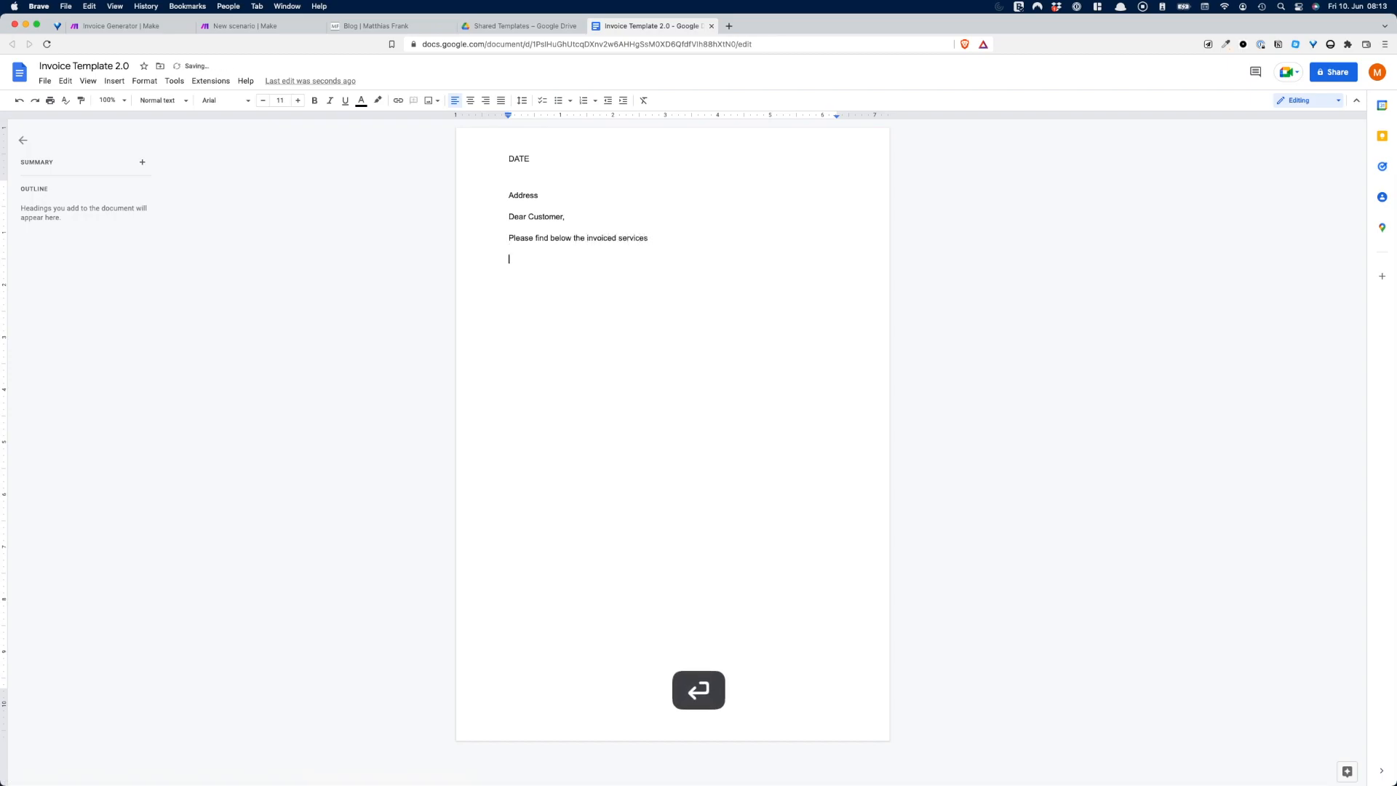
Step: Insert a table with four columns and one row below the introductory sentence
click(117, 82)
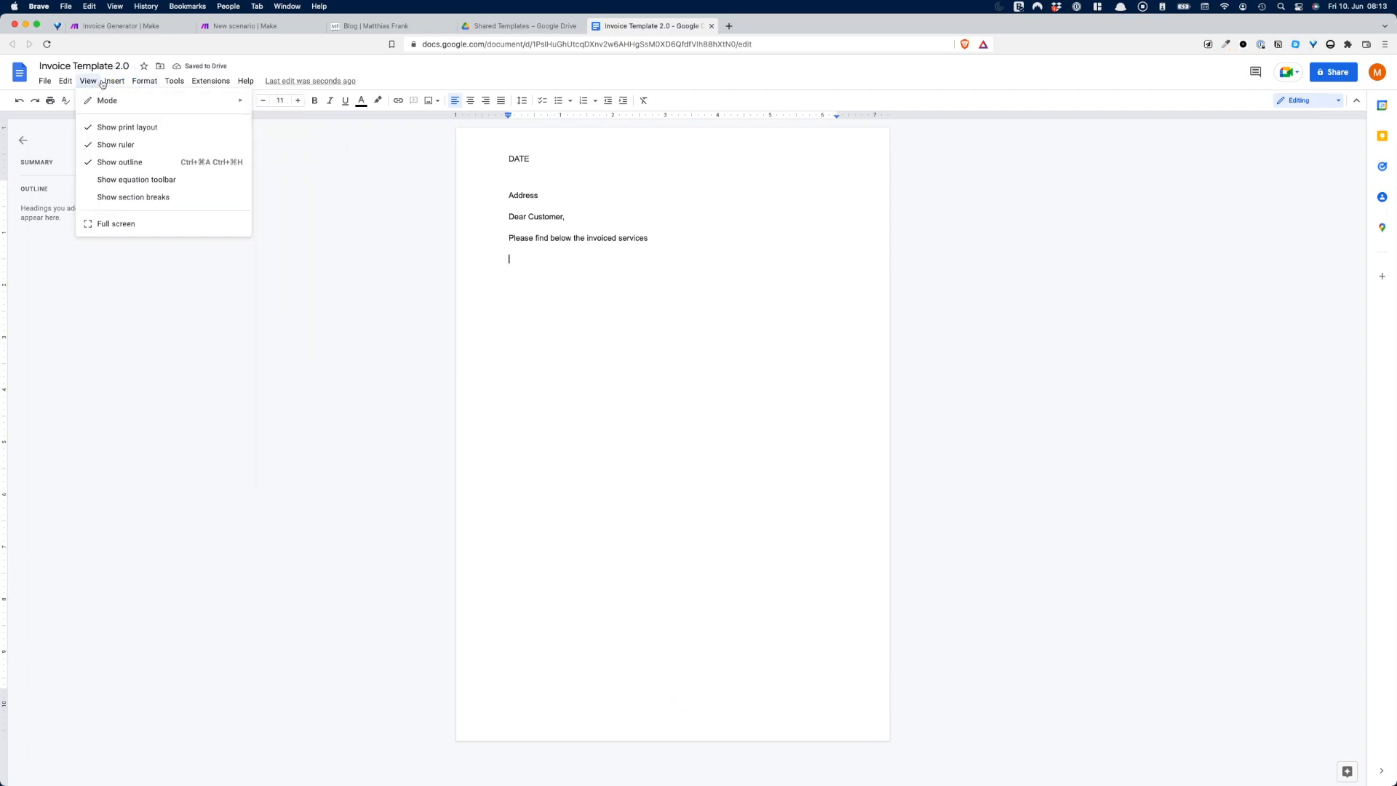
mouse_move(209, 120)
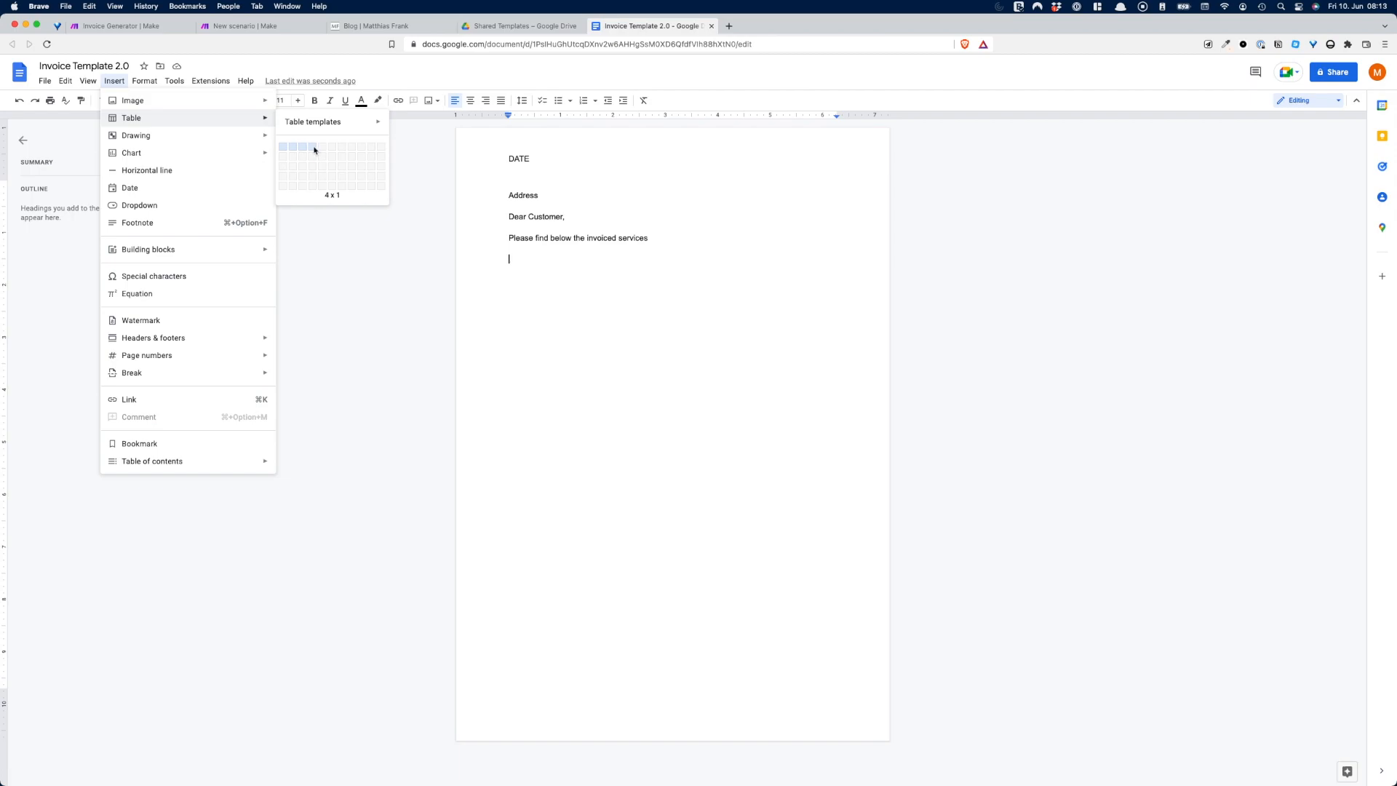
click(314, 147)
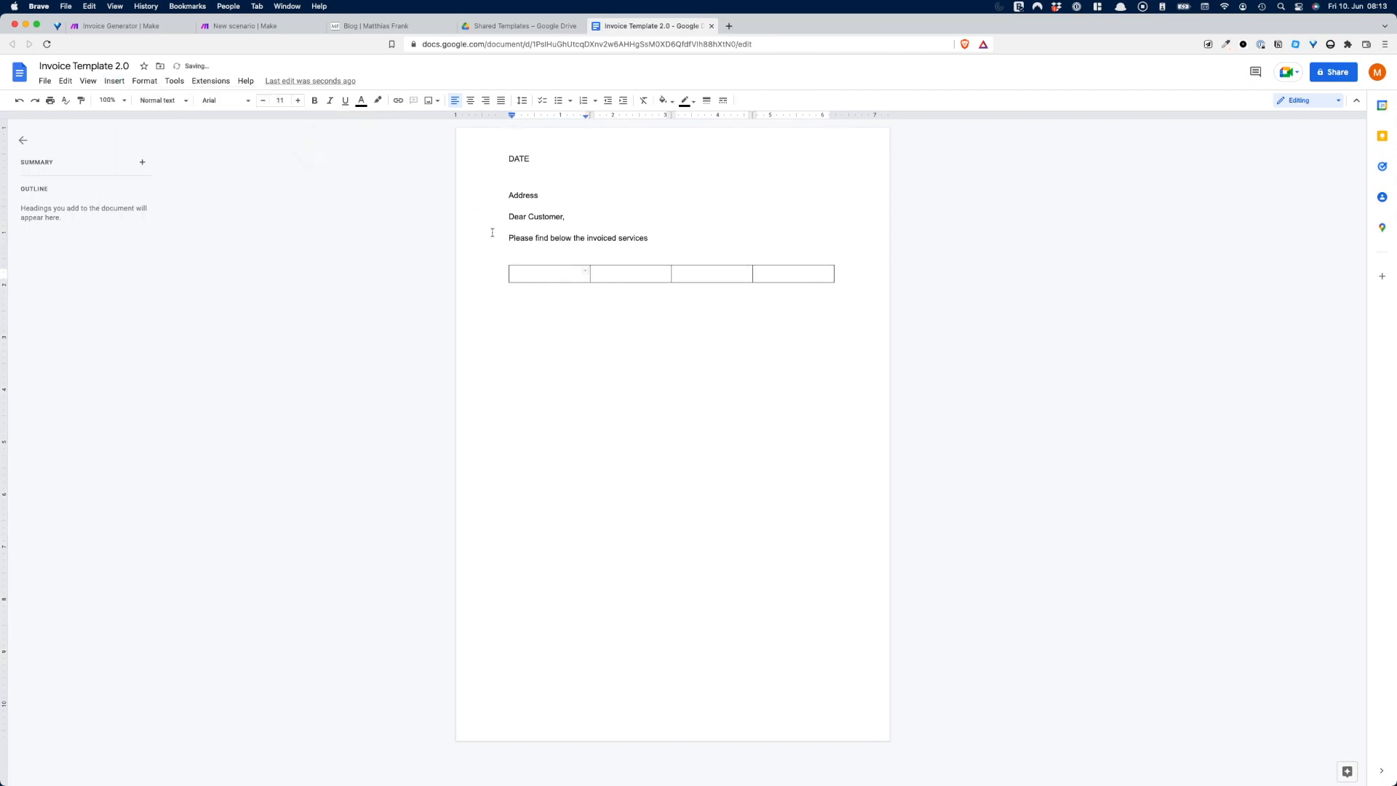
Step: Label the table columns Service, Price, Quantity and Total, and add an empty second row
text(Service)
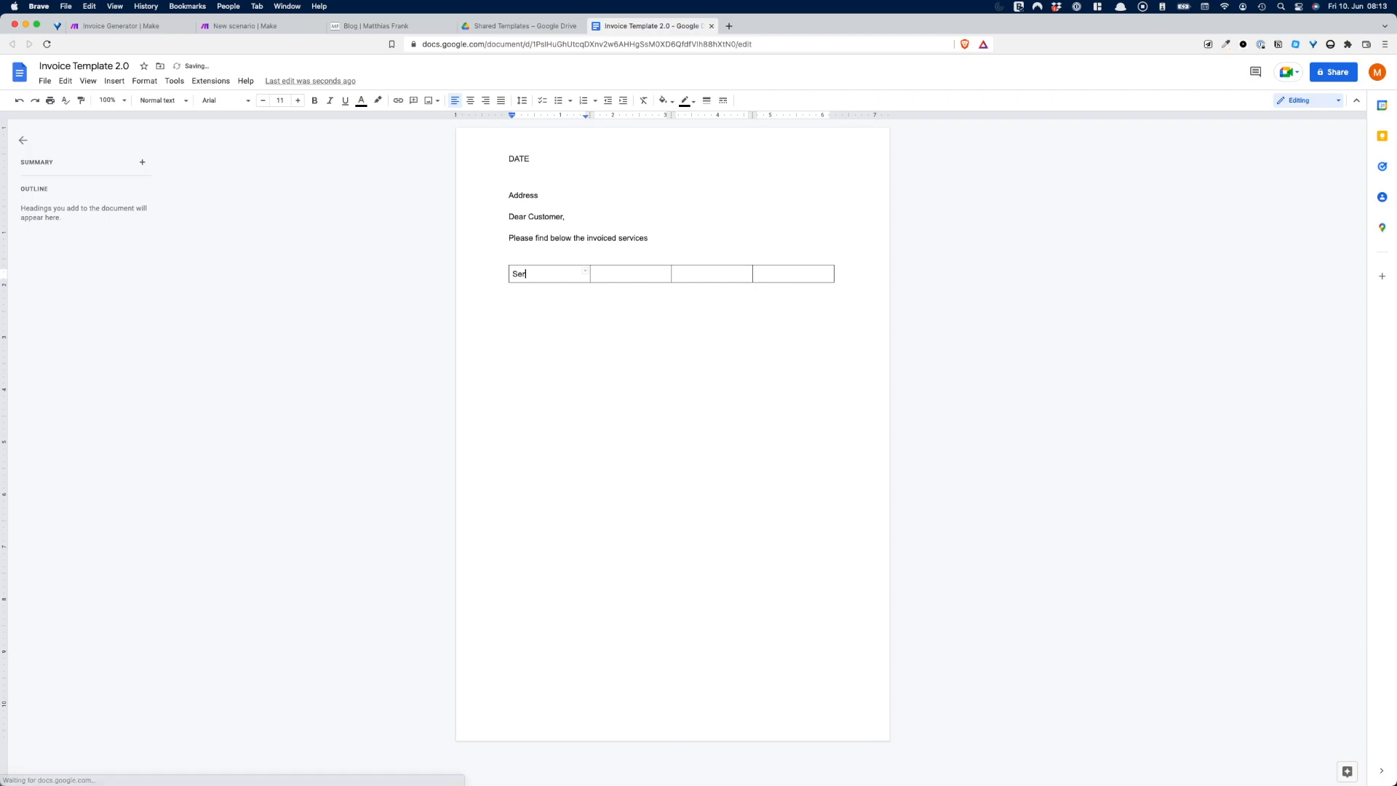
key(Tab)
text(Price)
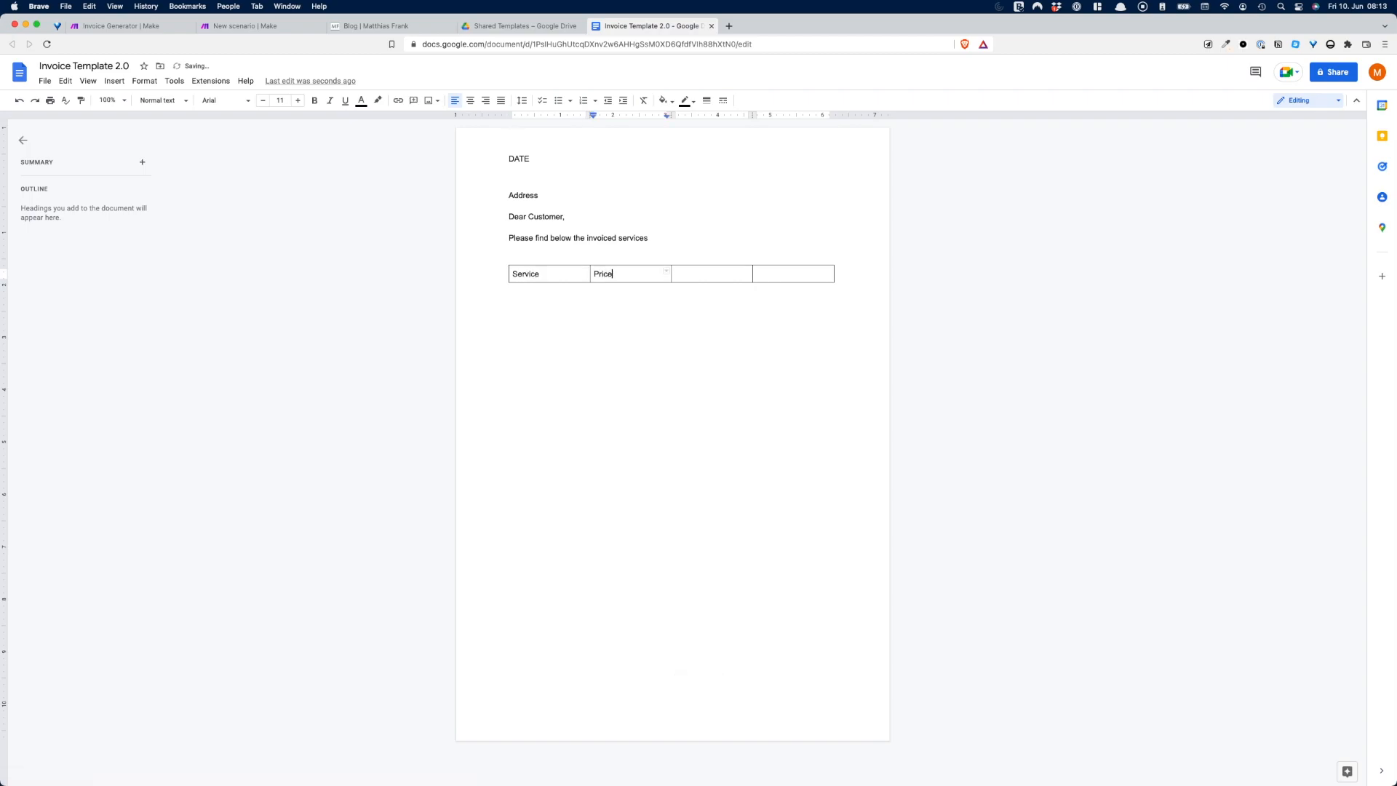
key(Tab)
text(Quanit)
key(BackSpace)
key(BackSpace)
text(tity)
key(Tab)
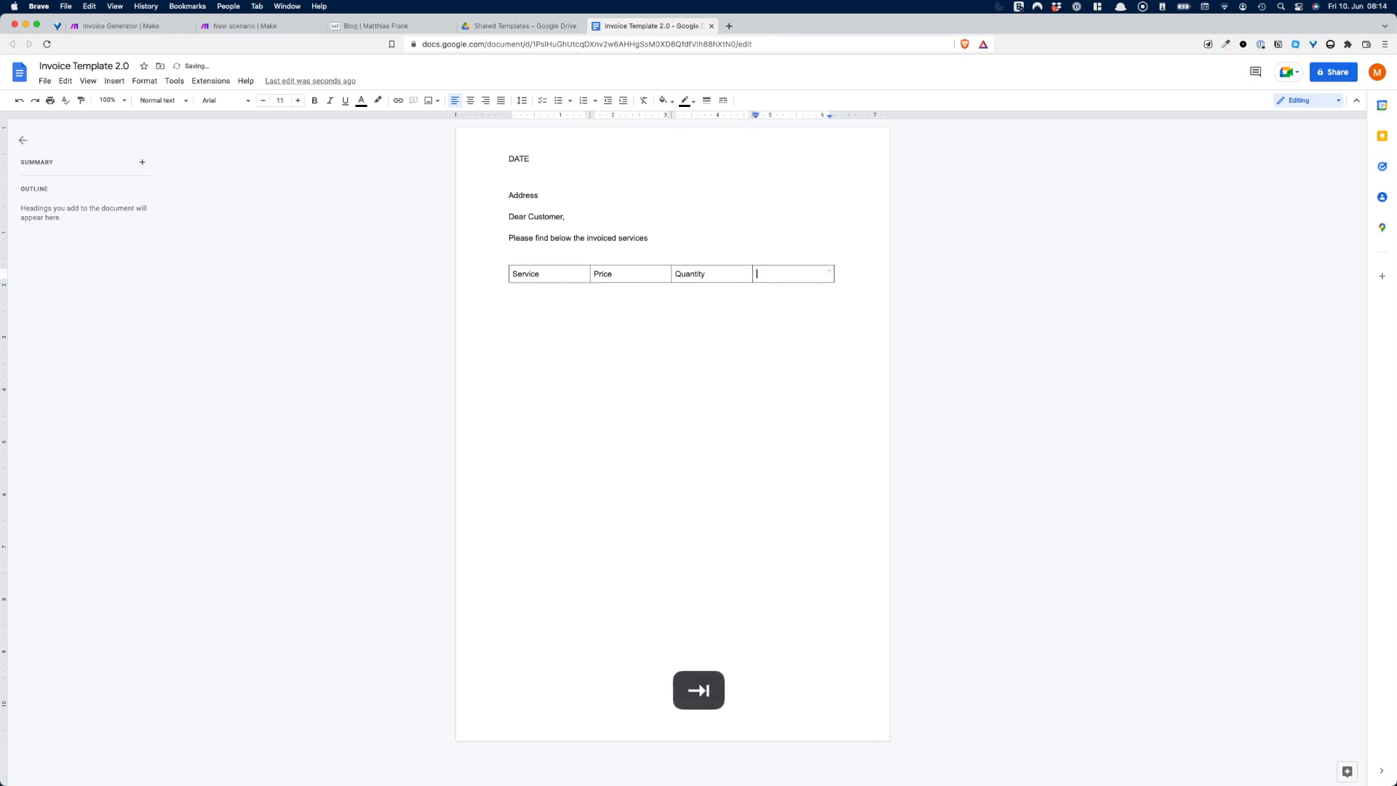
text(Total)
key(Tab)
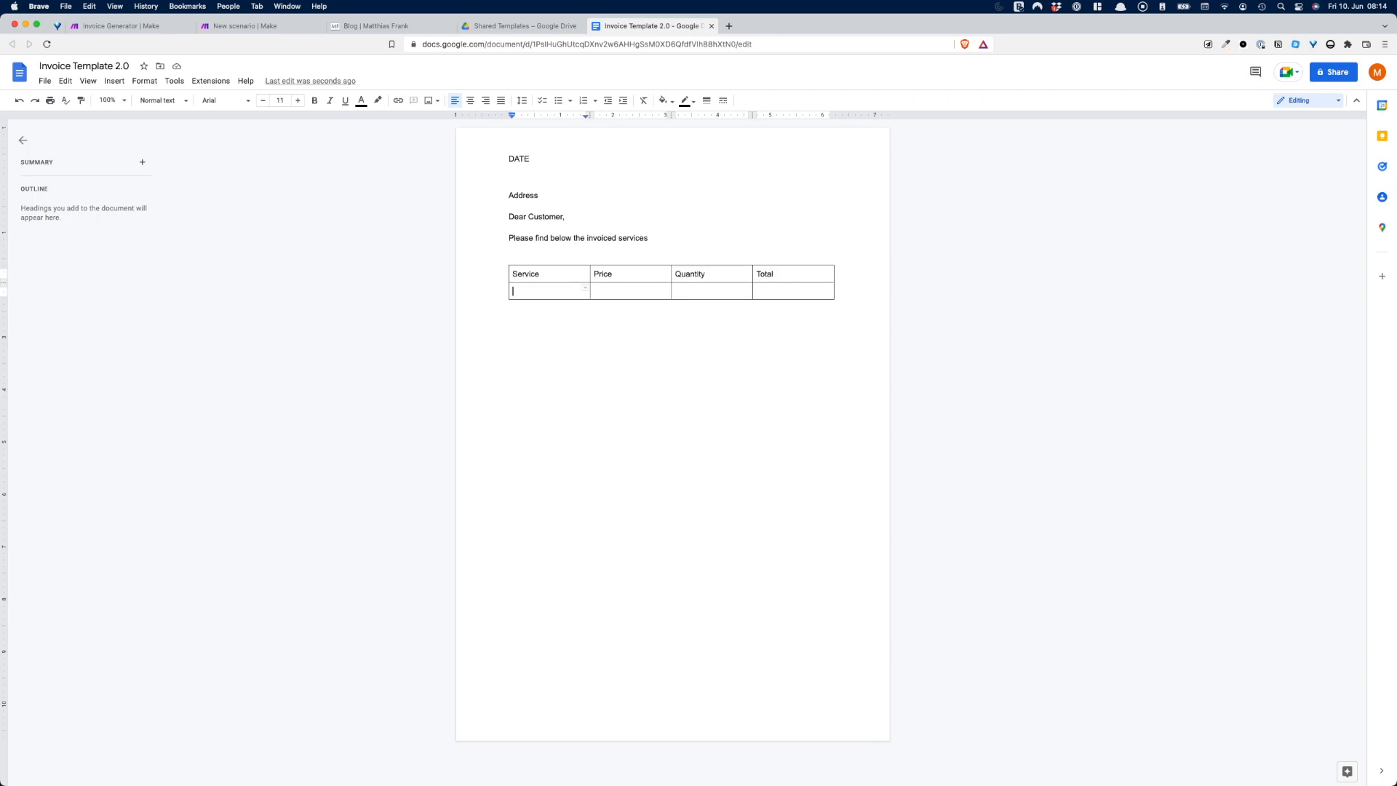
Step: Replace "DATE" in the page header with the placeholder {{date}}
click(526, 157)
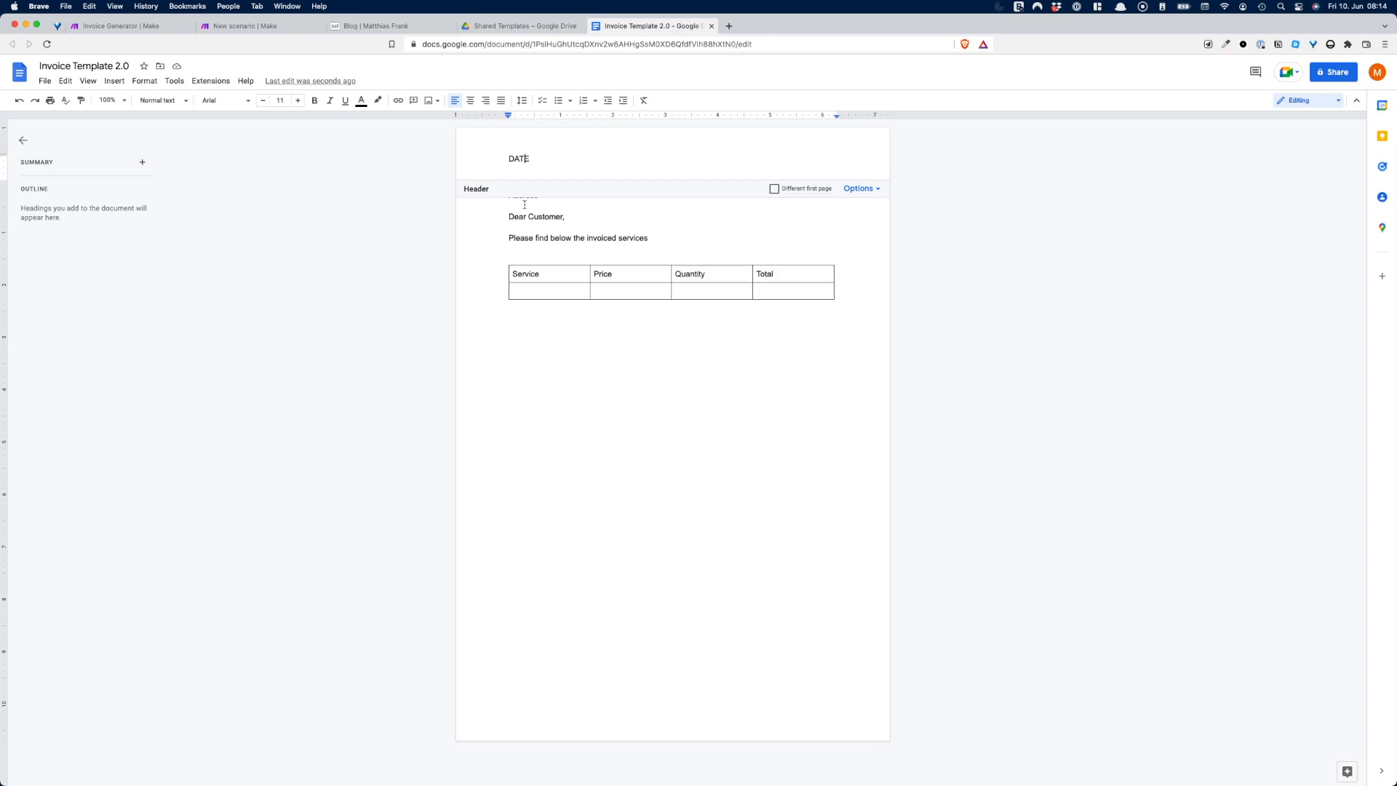
click(513, 162)
double_click(513, 160)
text({{date}})
Step: Replace "Customer" in the salutation with the placeholder {{customer_name}}, keeping the comma after it
double_click(537, 217)
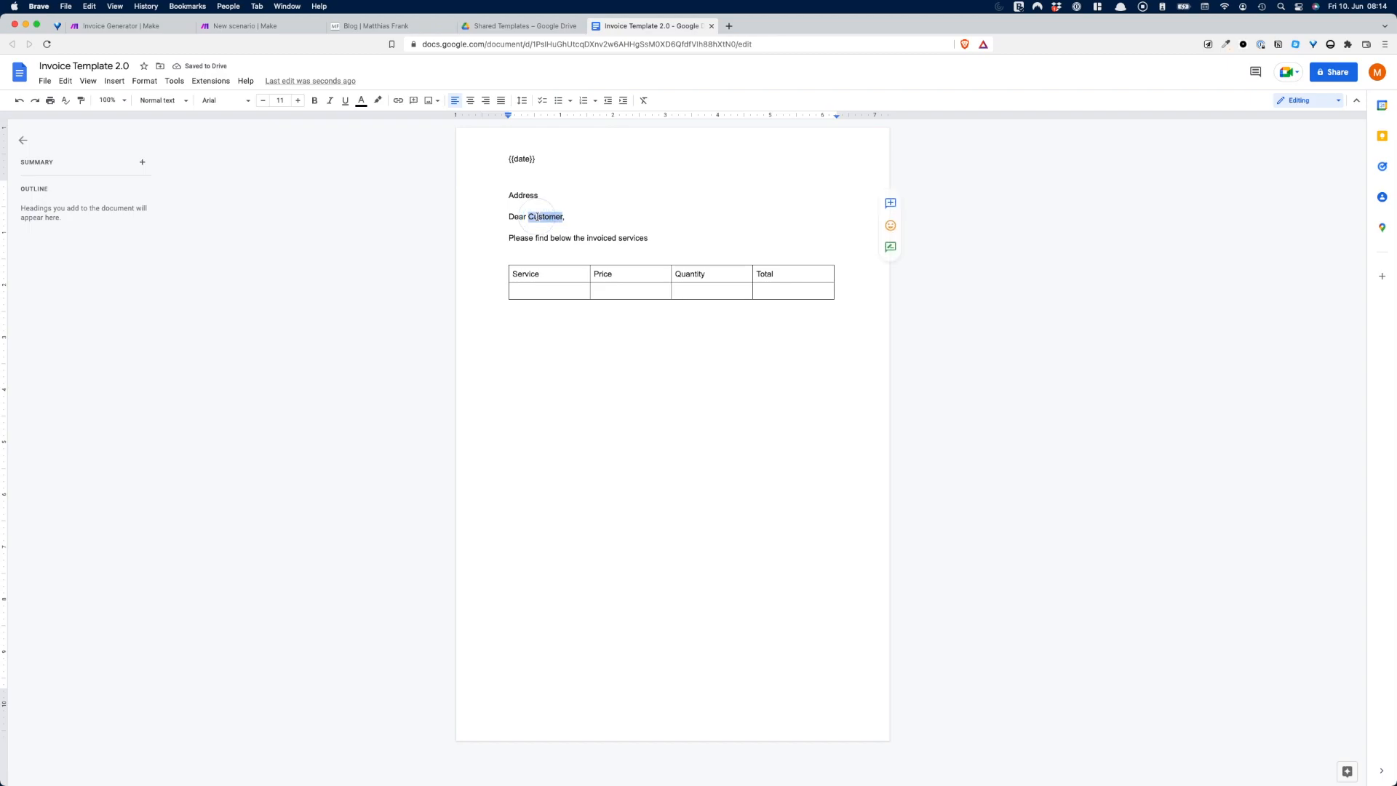
text({{)
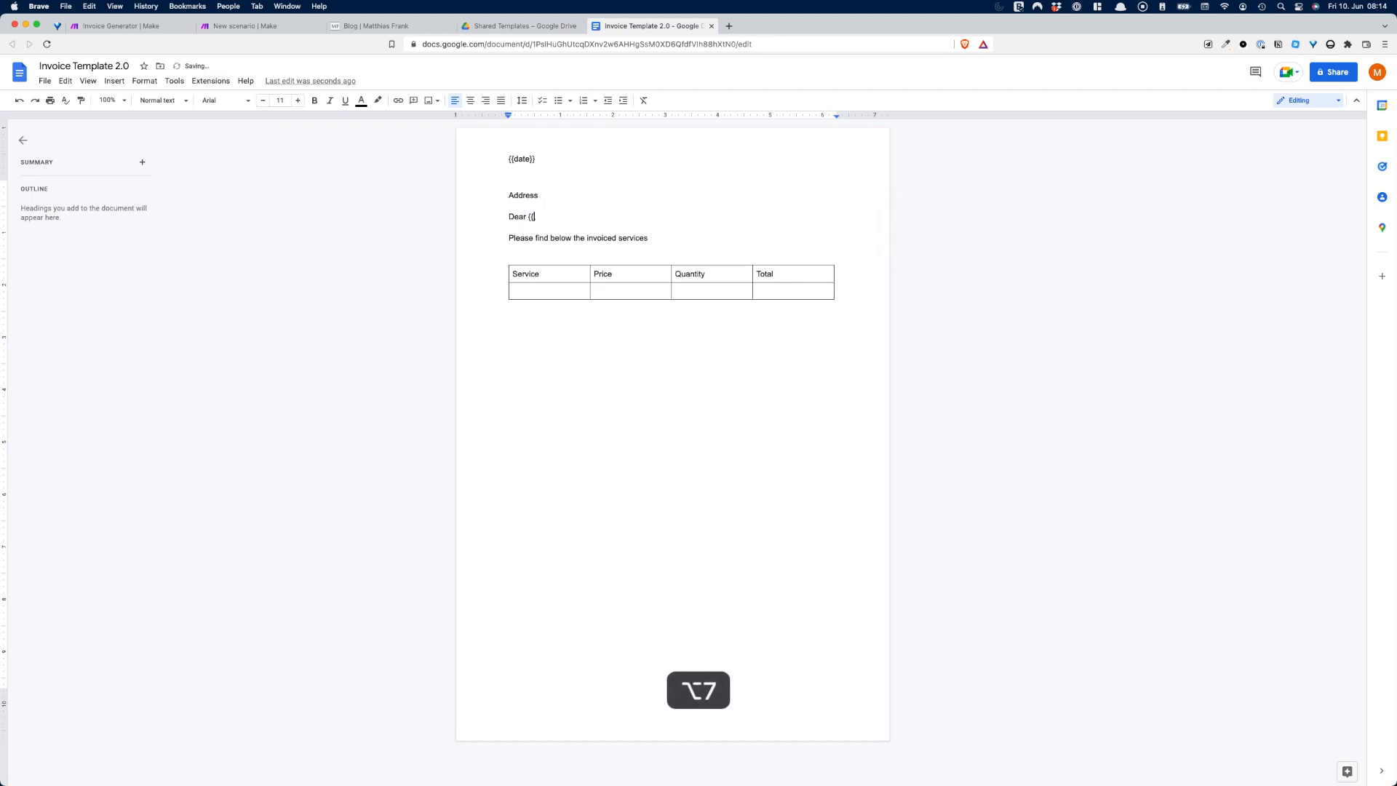
text(customer_name}},)
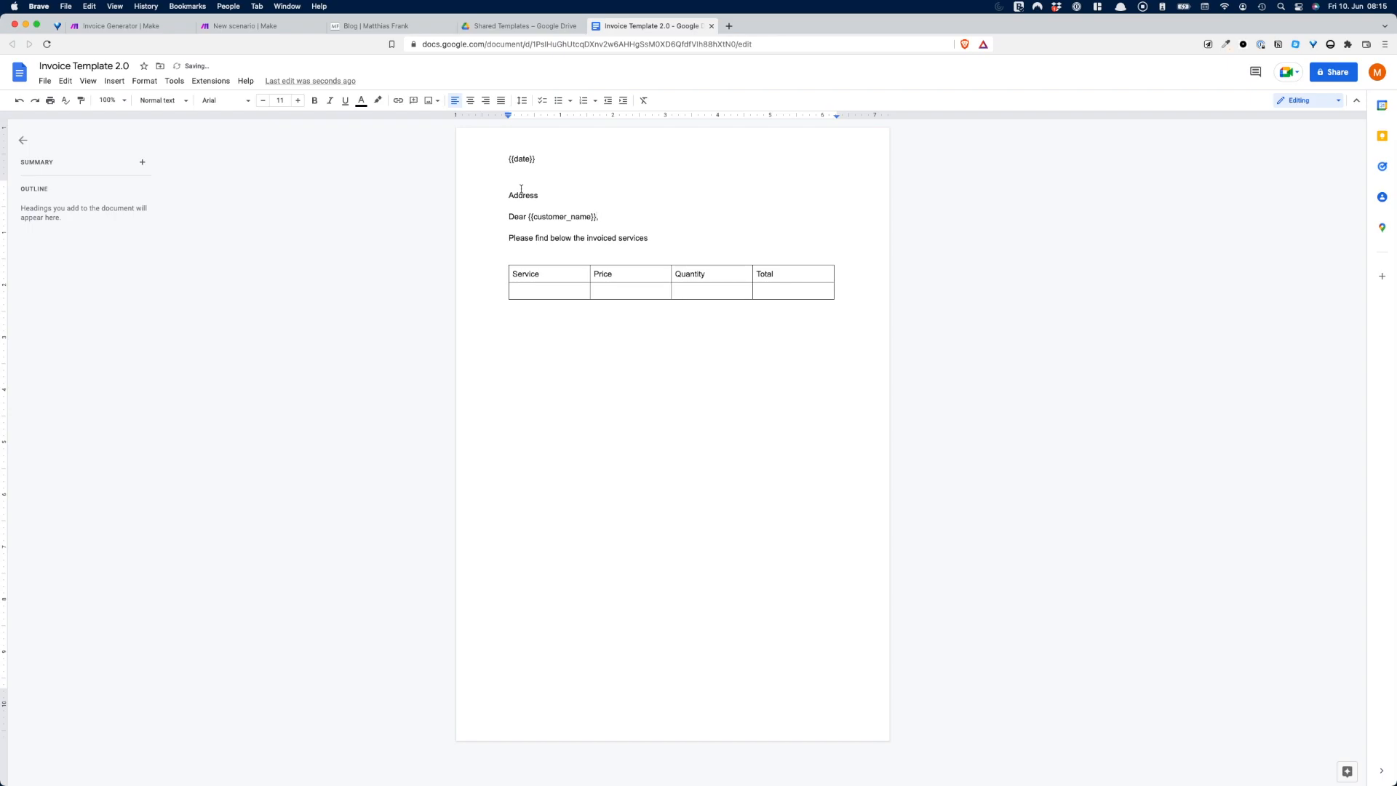
Step: Replace the "Address" line with the placeholder {{customer_address}}
double_click(523, 194)
key(alt)
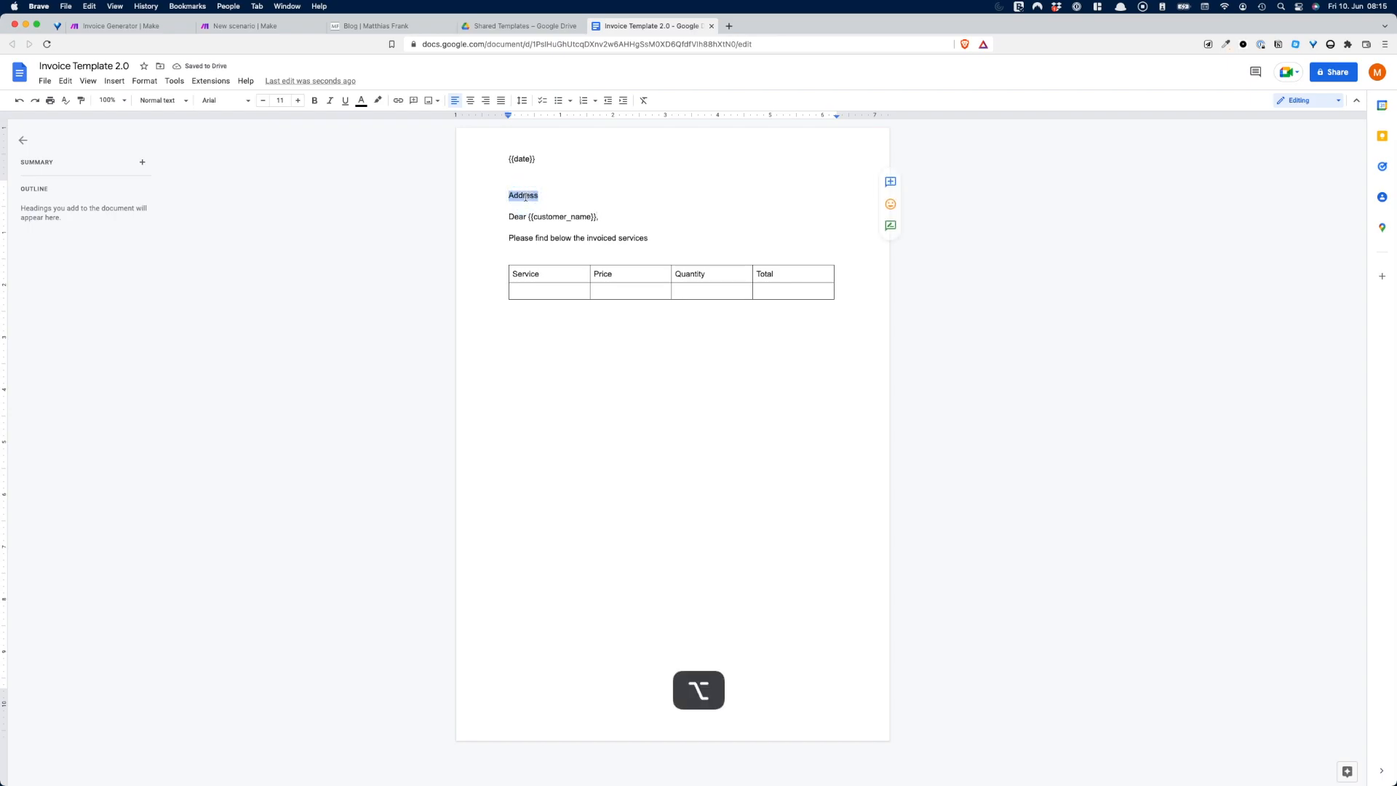
text({{)
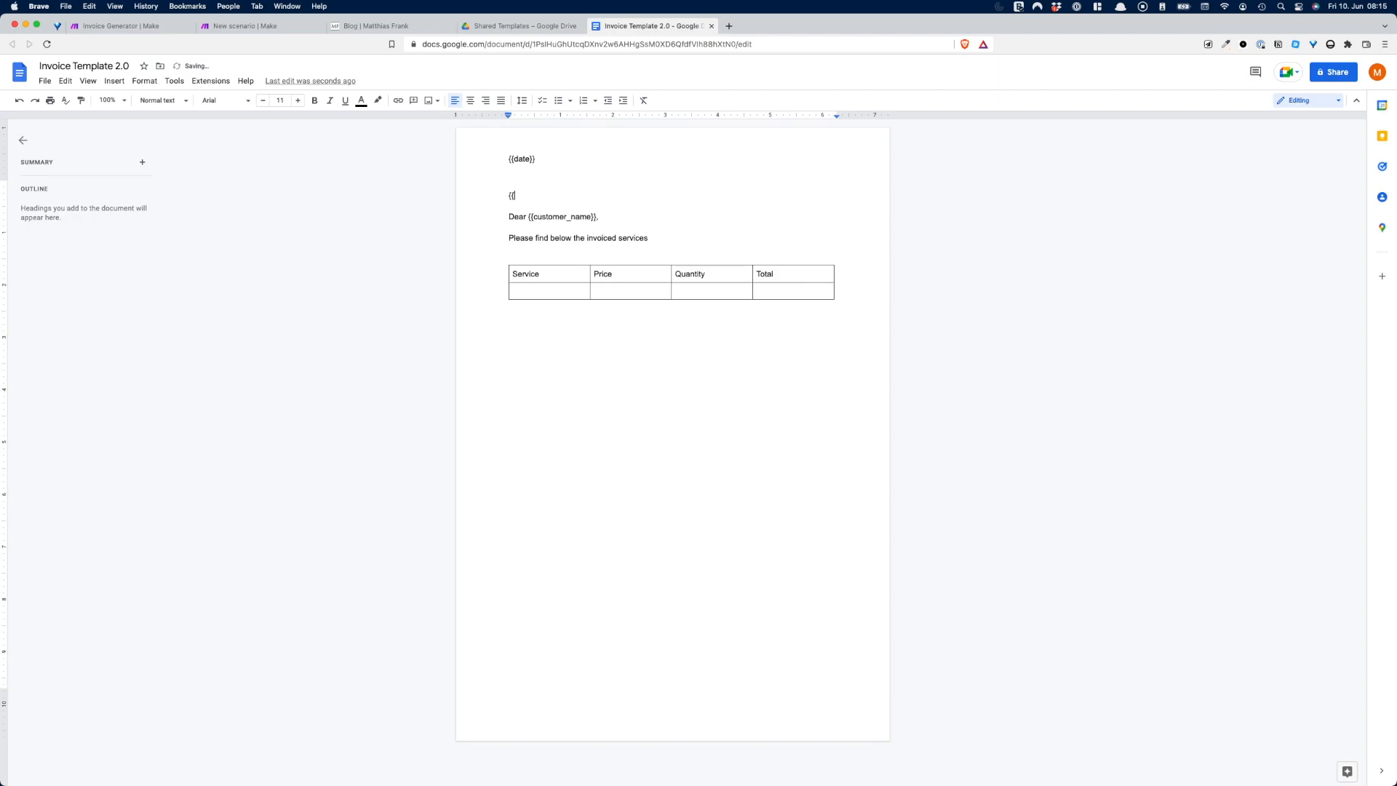
text(address)
key(BackSpace)
key(BackSpace)
key(BackSpace)
key(BackSpace)
key(BackSpace)
key(BackSpace)
key(BackSpace)
text(cusomte)
key(BackSpace)
key(BackSpace)
key(BackSpace)
text(tomer_address)
key(alt+BackSpace)
text(s}})
Step: Set the font size of the {{date}} placeholder in the header to 8 and return to the body
double_click(540, 158)
drag(539, 158, 503, 162)
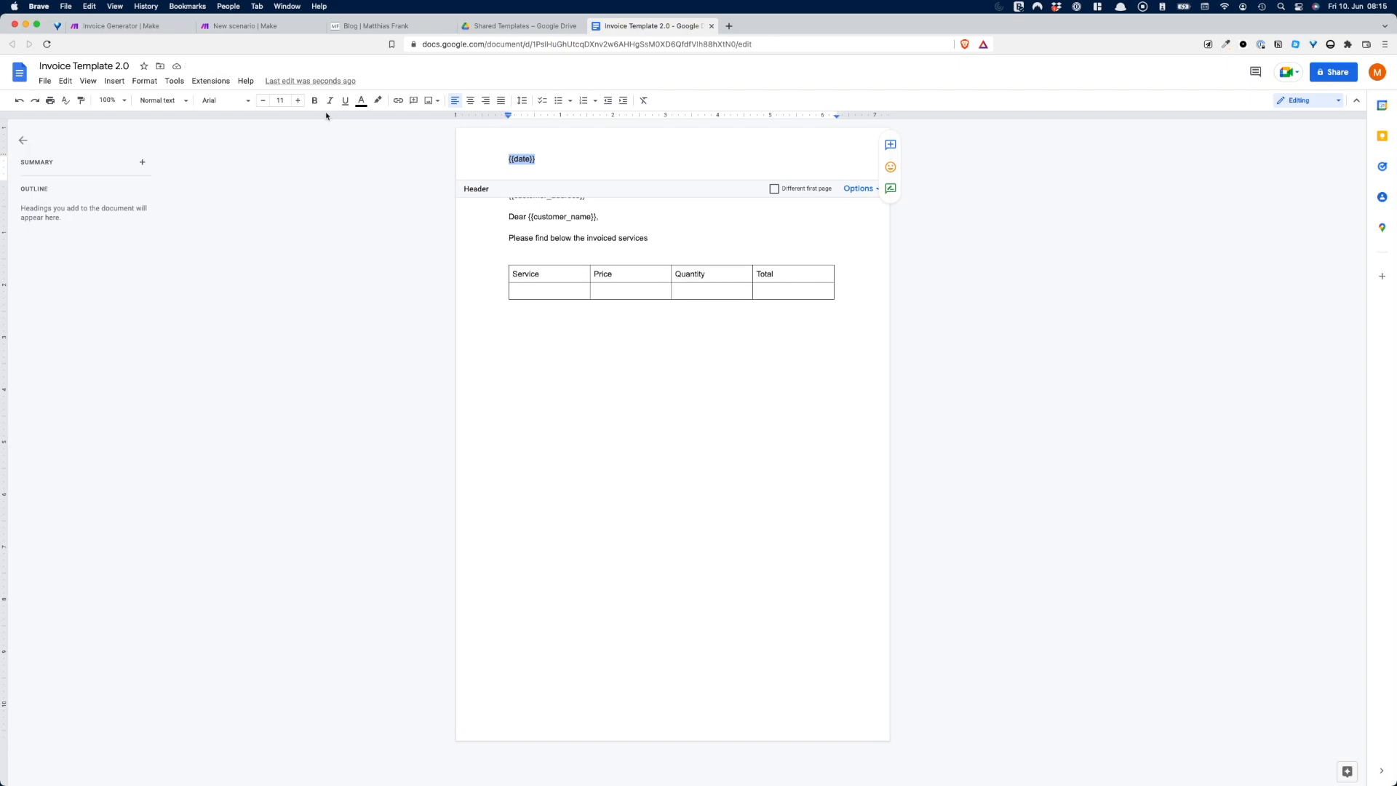
click(278, 100)
text(8)
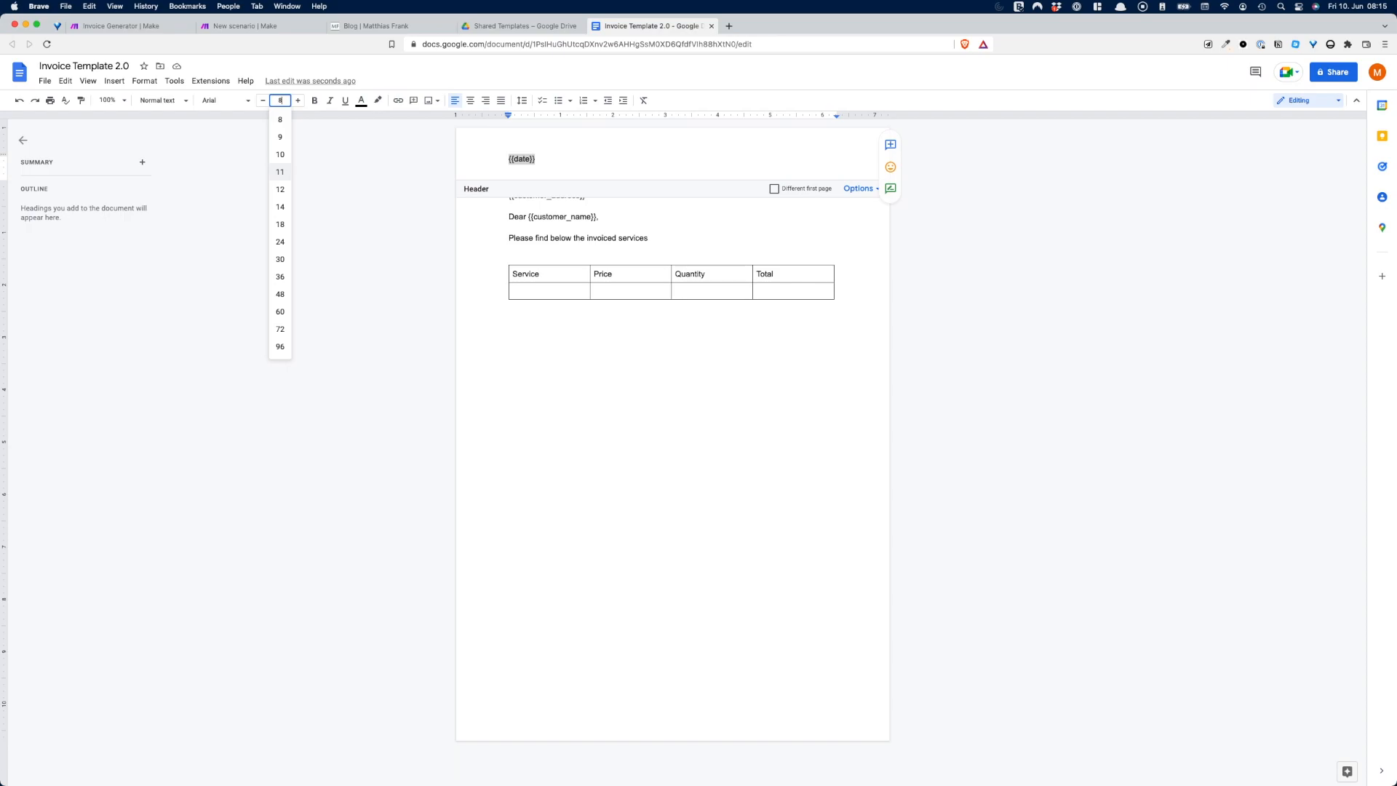
key(Return)
click(518, 204)
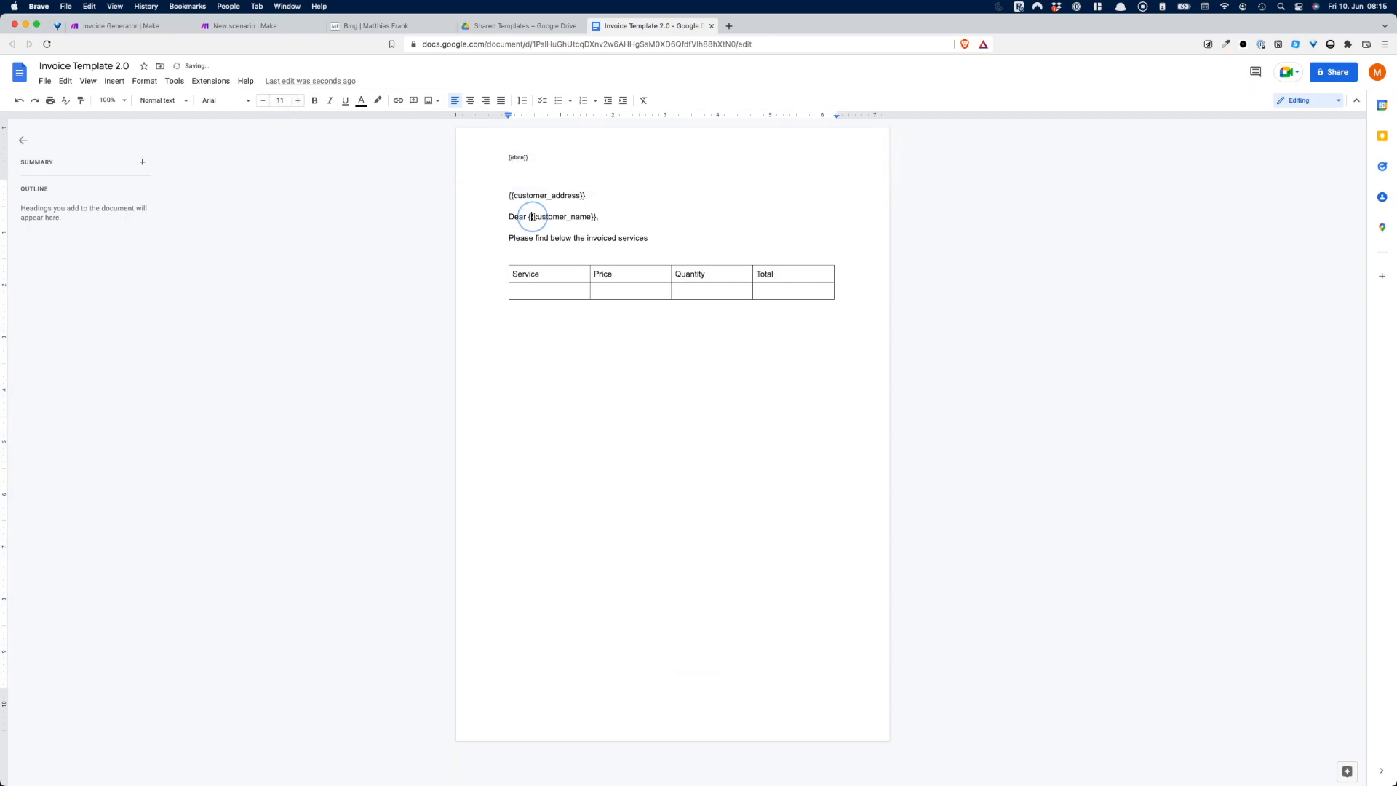
Step: Enter the placeholder {{service1}} in the empty cell under Service
drag(509, 195, 537, 212)
click(550, 289)
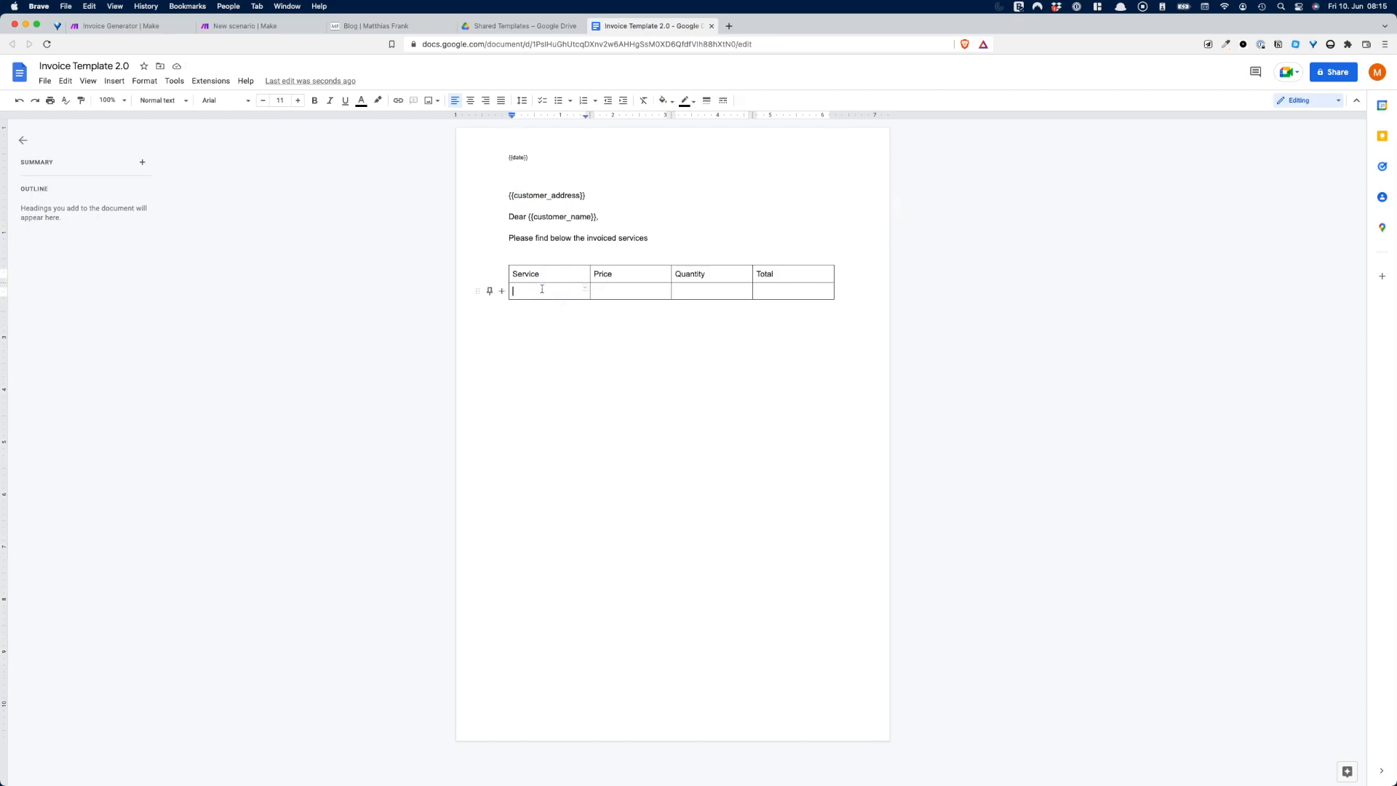
text({{se)
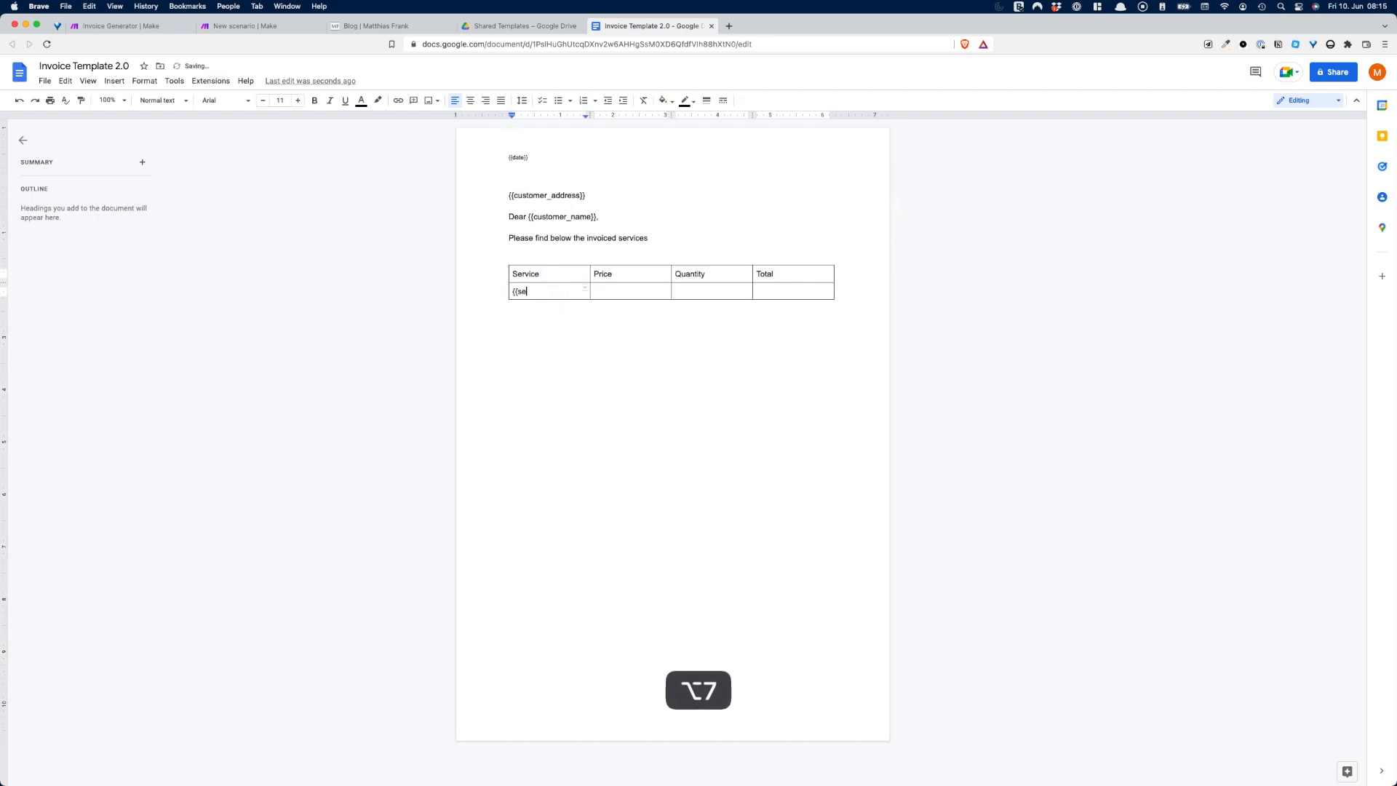
text(rvice1}})
Step: Color the {{service1}} placeholder text red
drag(554, 291, 511, 294)
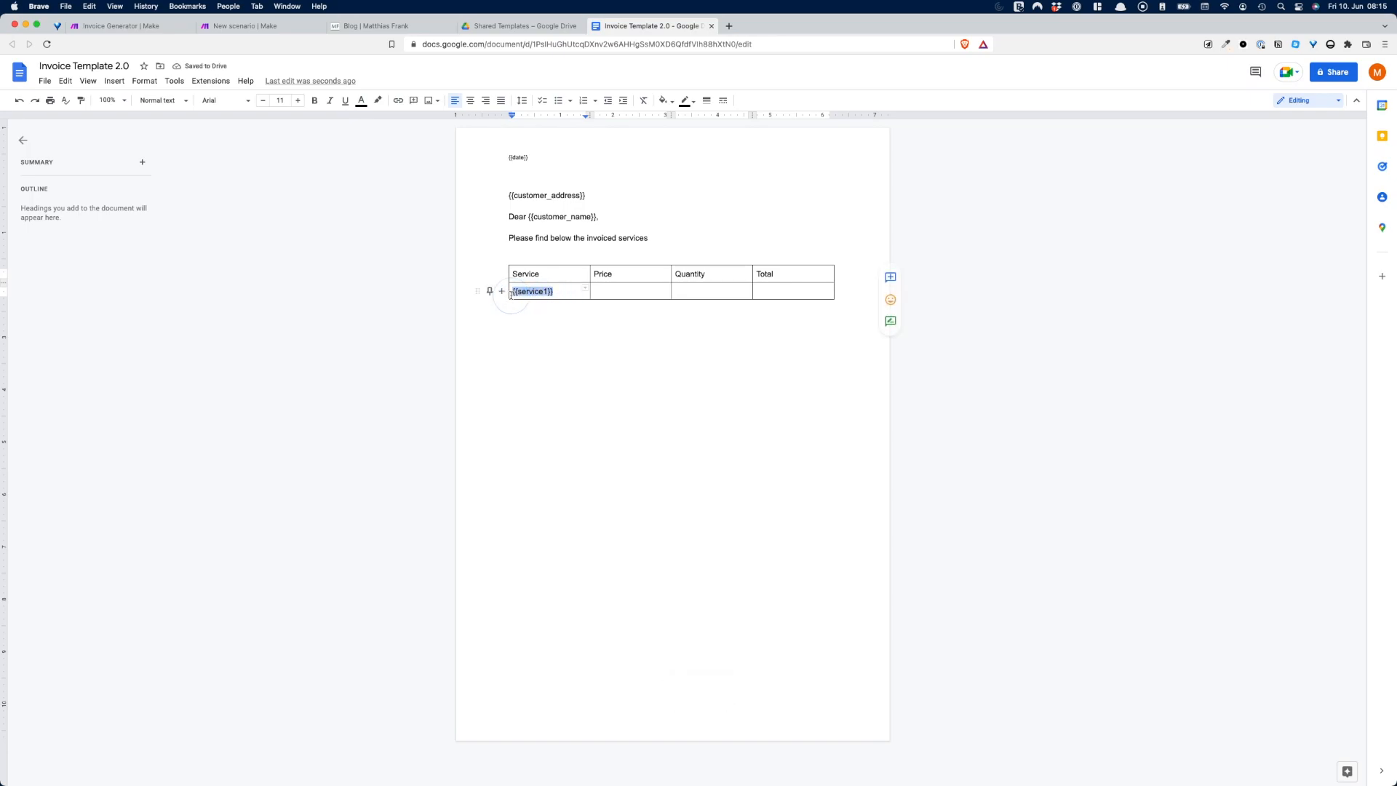
click(362, 101)
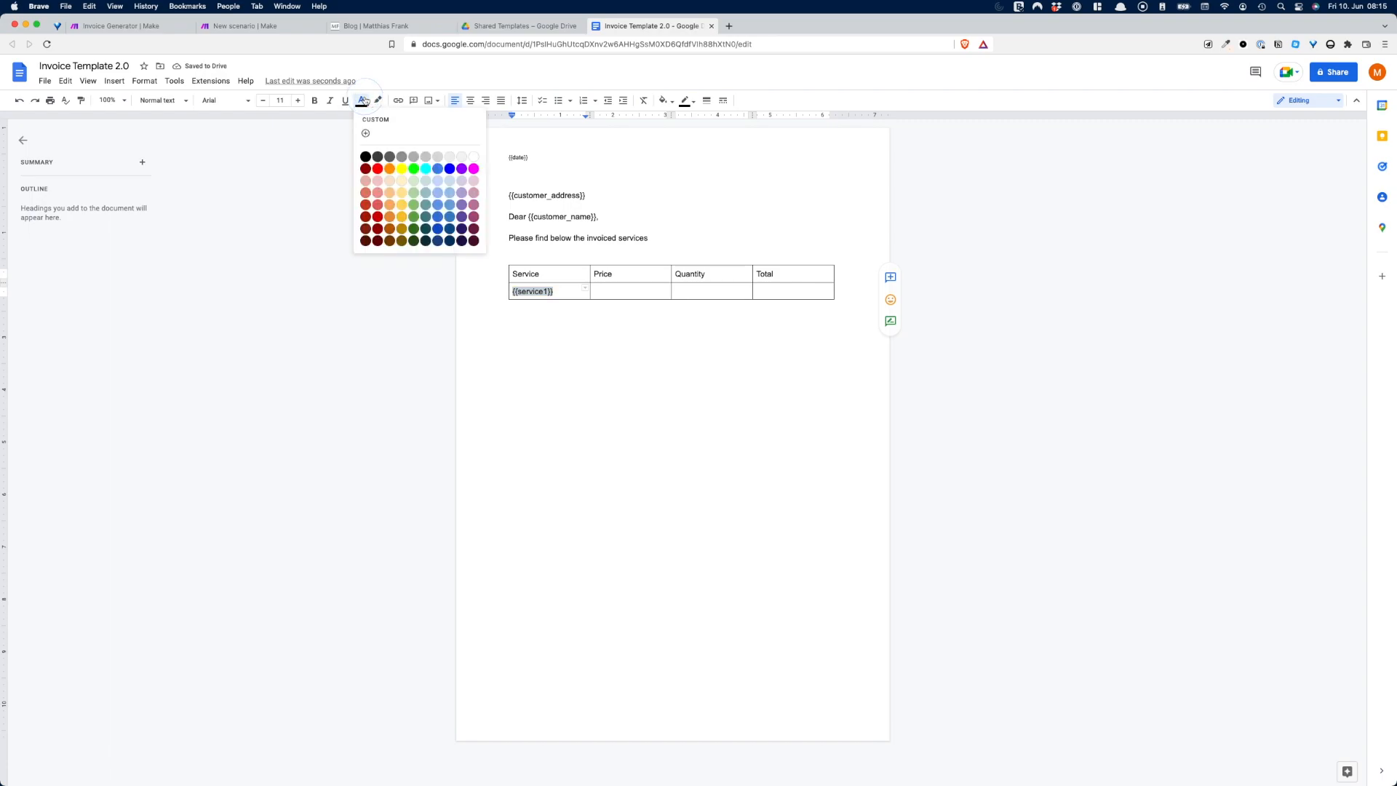
click(374, 170)
click(646, 314)
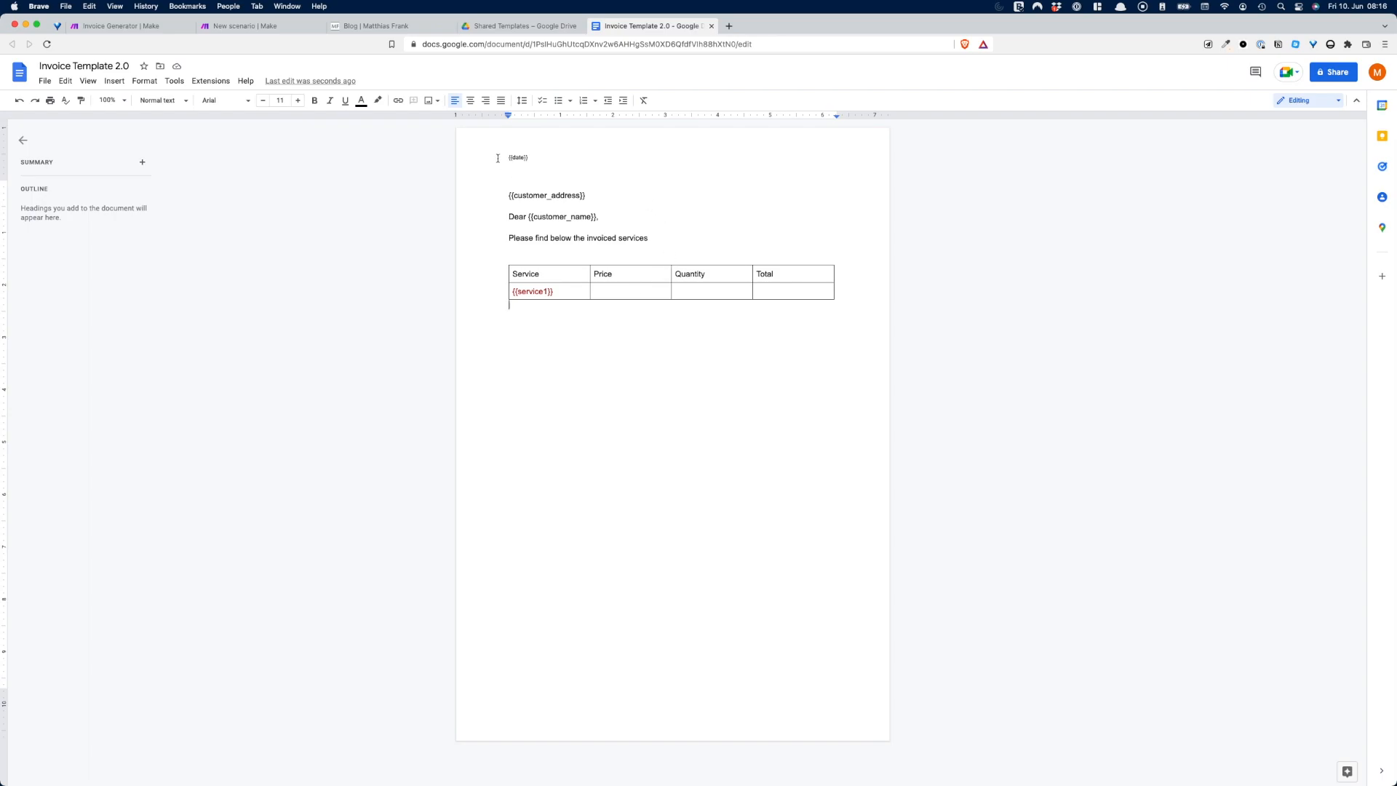
Step: Open the first ready-made invoice template from the Shared Templates folder in Google Drive
click(542, 25)
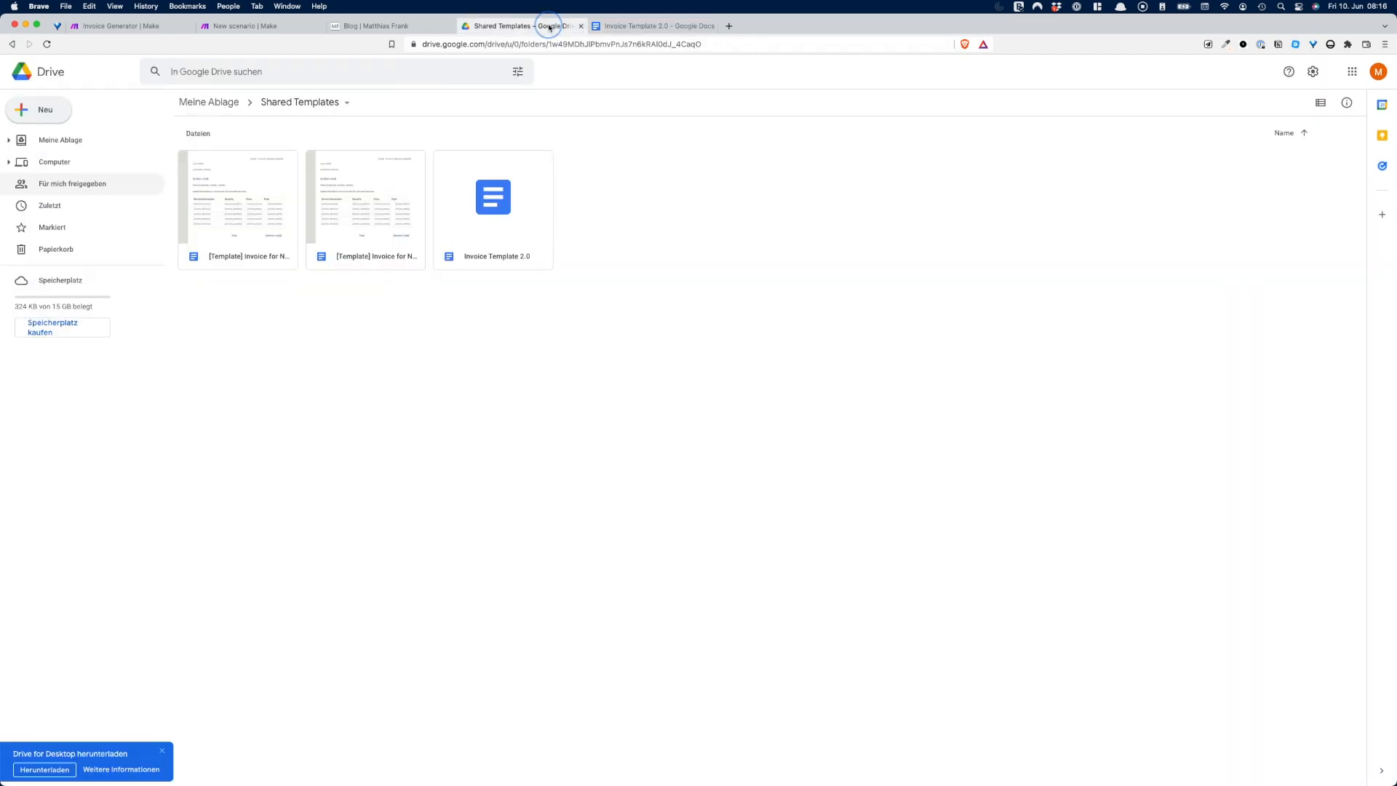
double_click(243, 215)
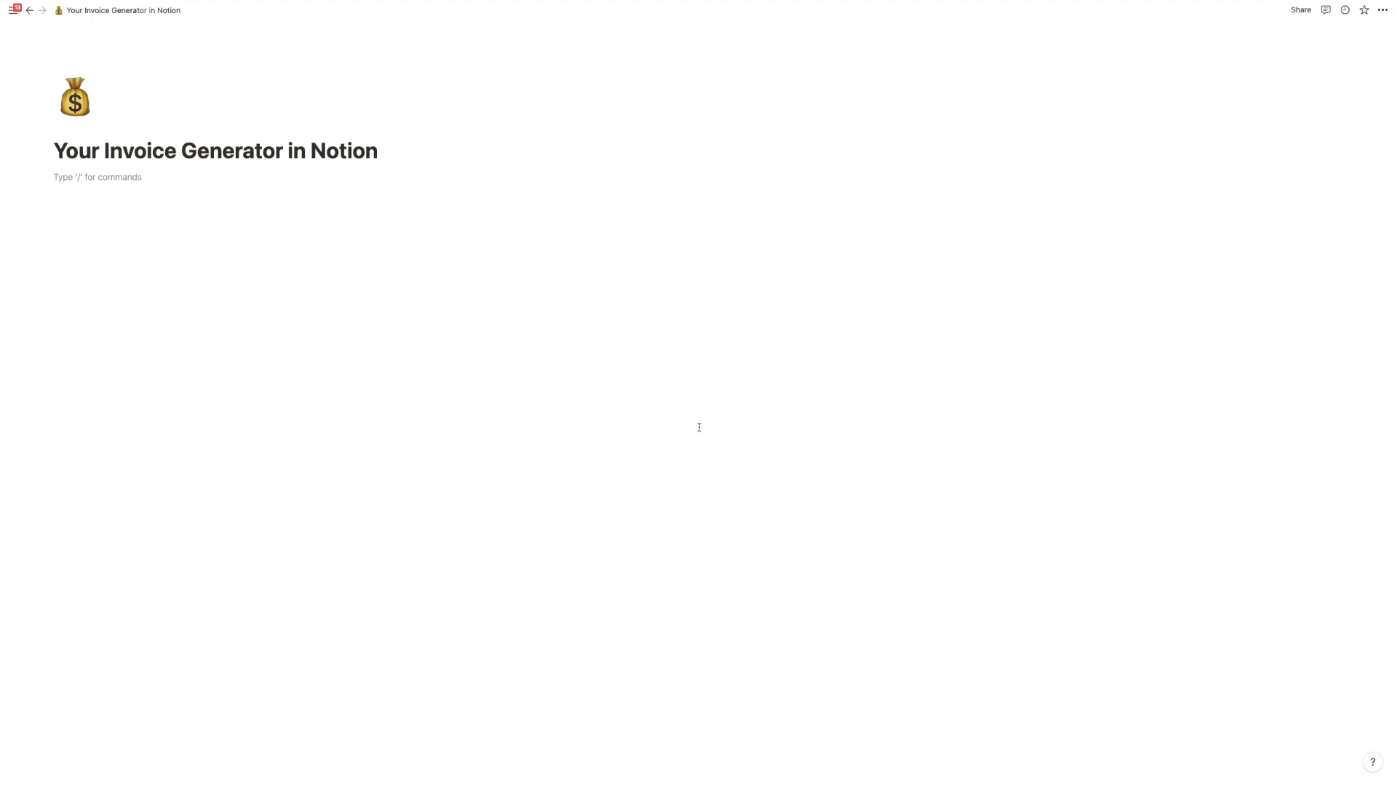
Step: In Notion's "Your Invoice Generator in Notion" page, list "Your Products", "Your Details", "Your Customers" and "Your Invoices" on separate lines
text(Your)
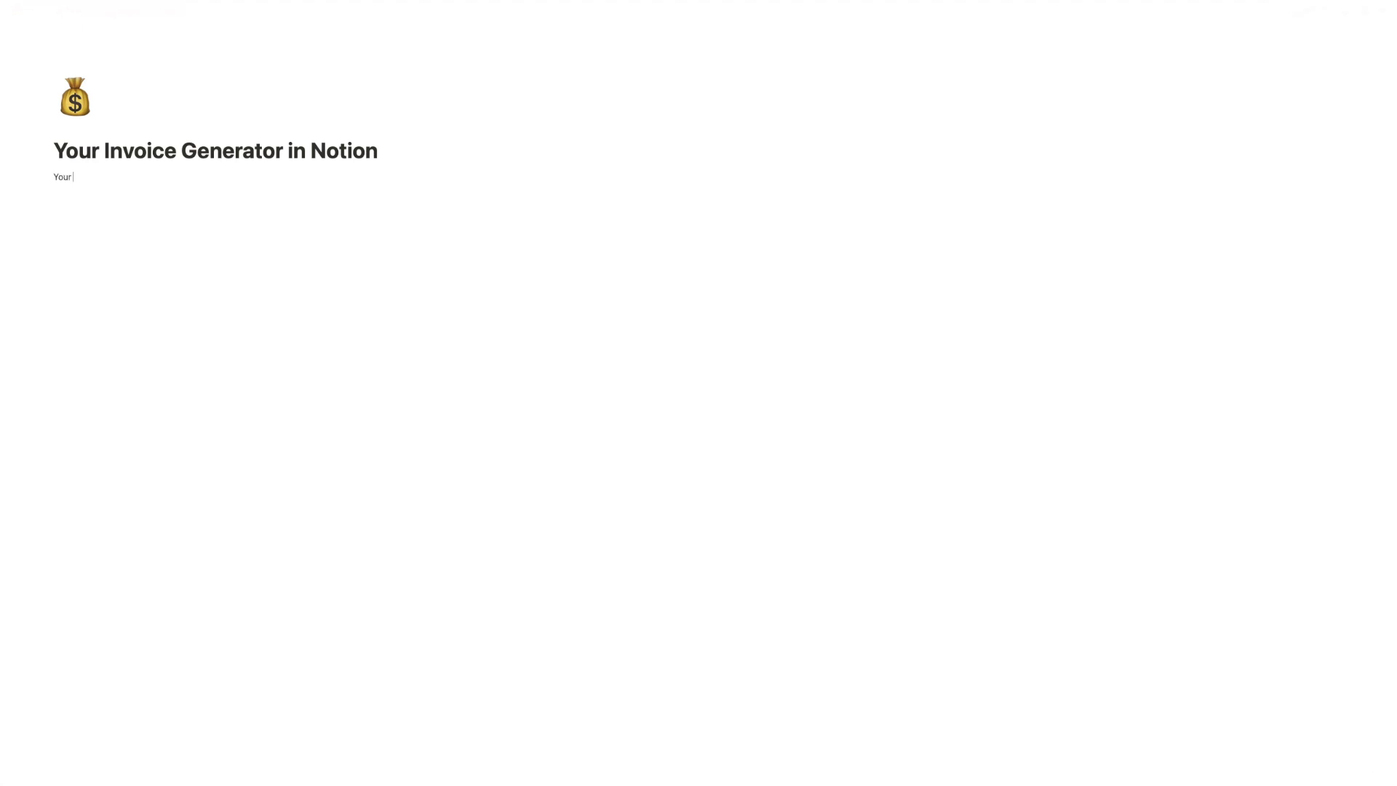
text( Products)
key(Return)
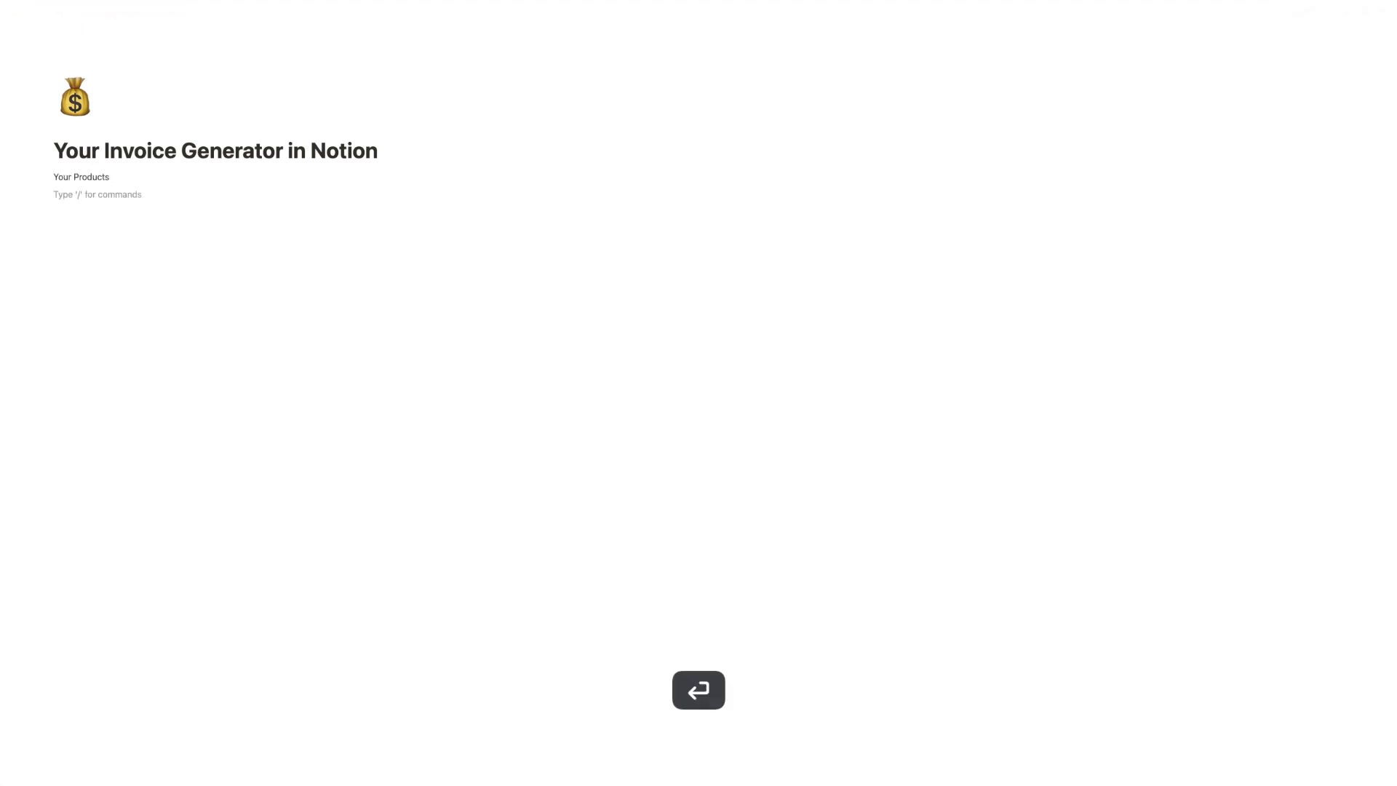
text(Your Detail)
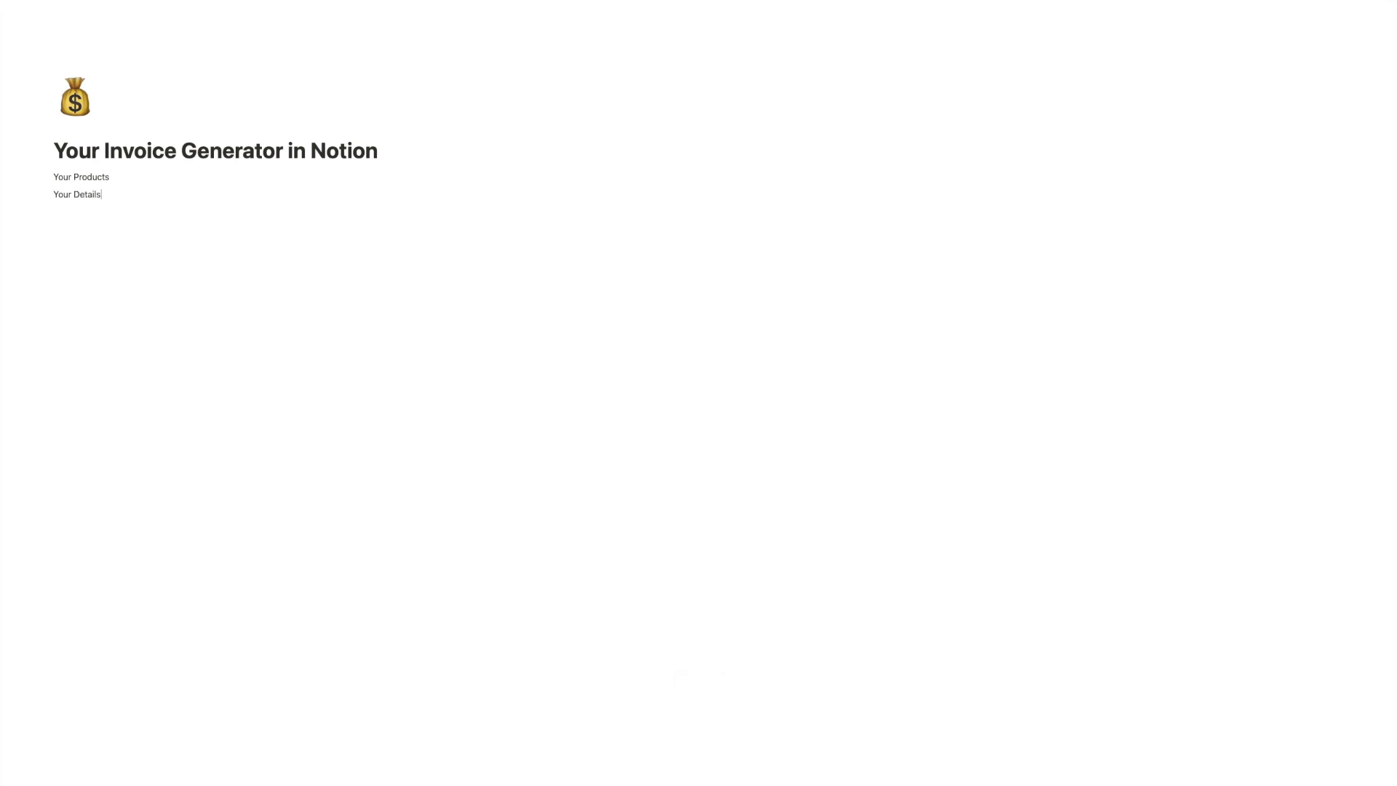
text(s)
key(Return)
text(Your Customers)
key(Return)
text(Your Invoices)
key(Return)
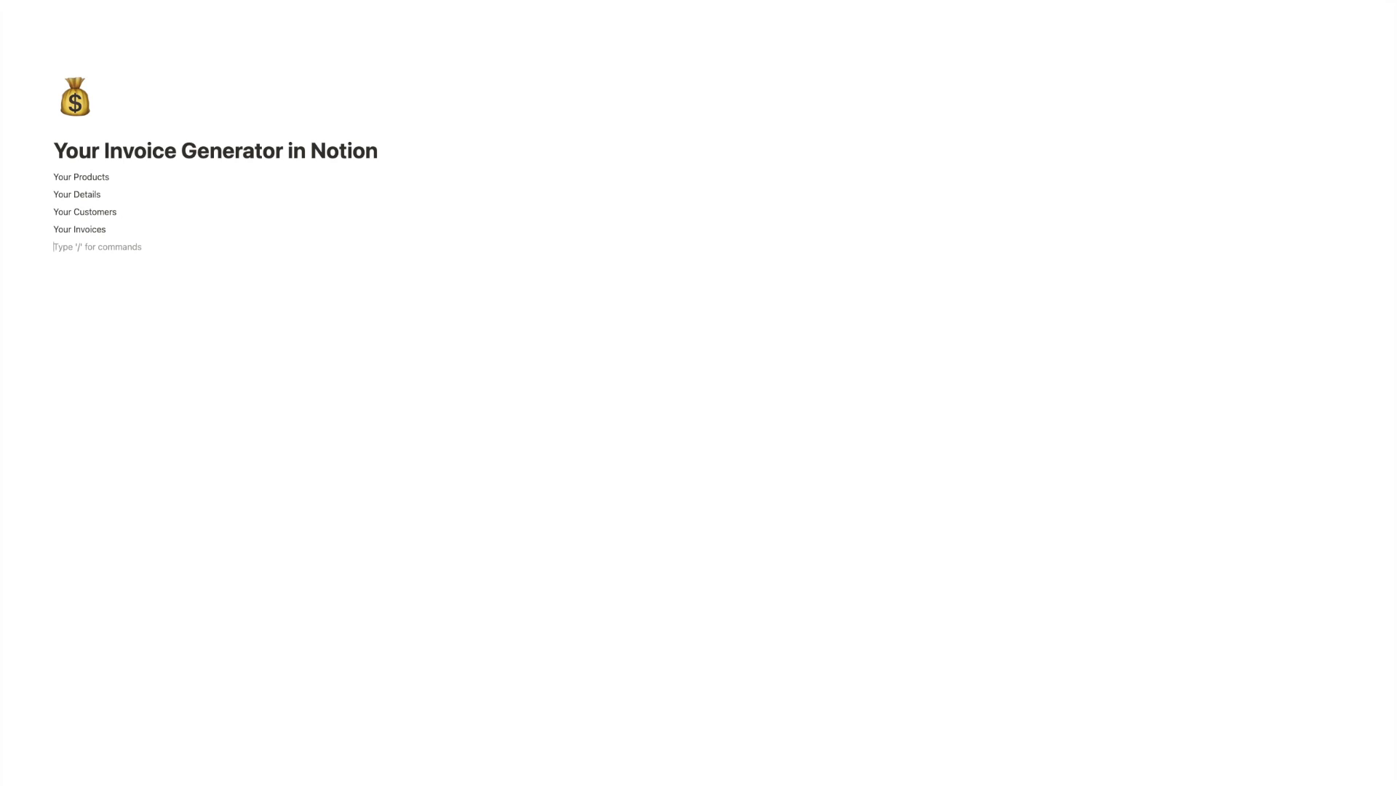
Step: Add a "Your Invoice Number" line below Your Invoices and turn all five lines into pages
text(Your Invoice Number)
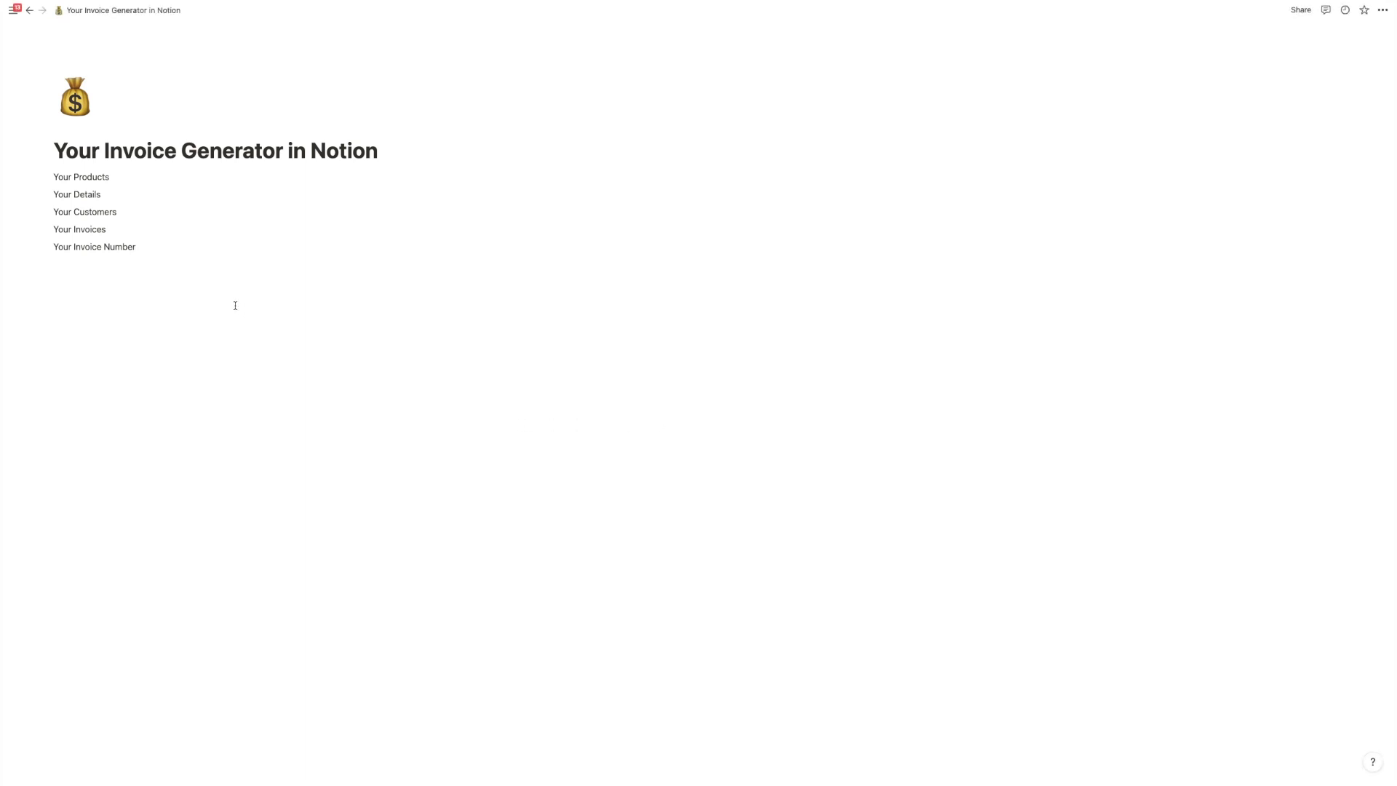
drag(234, 306, 52, 176)
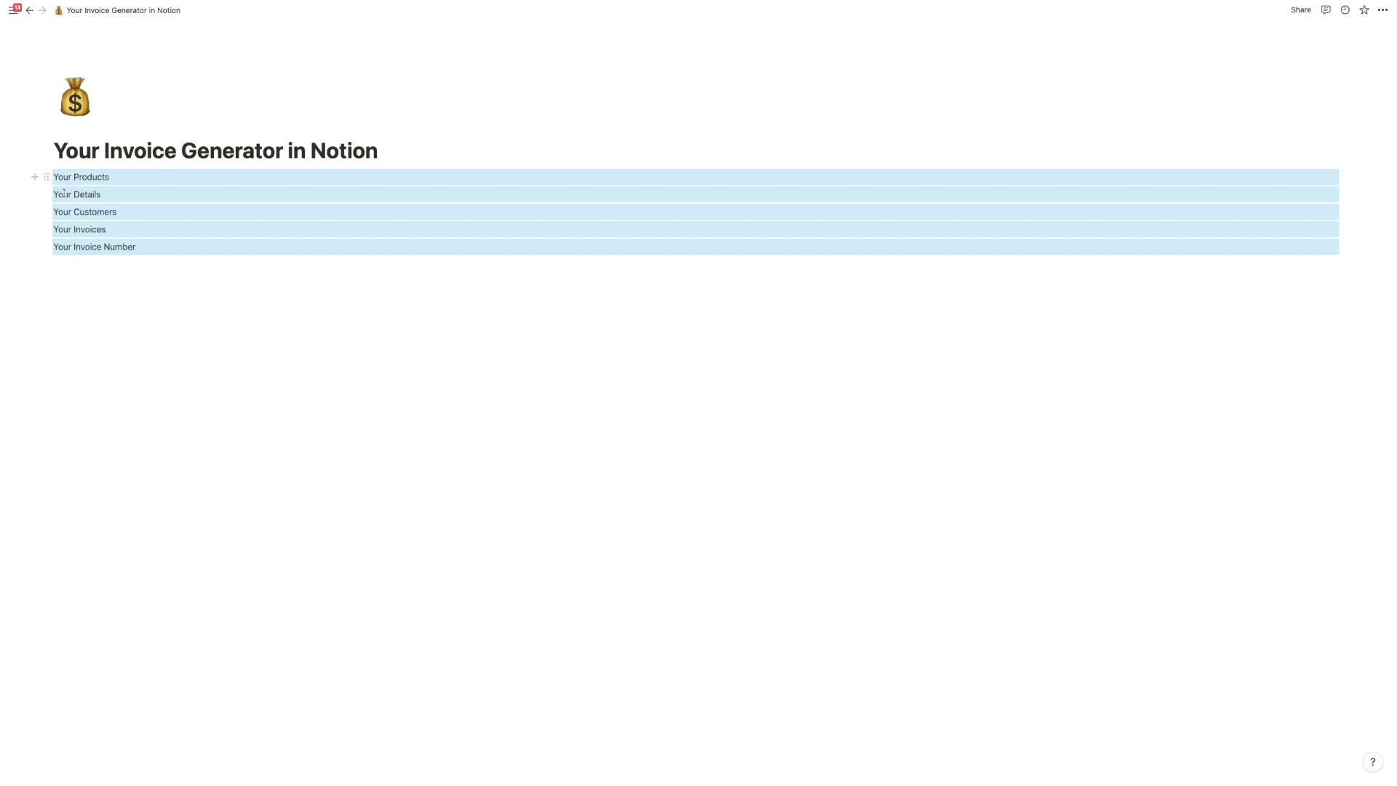
click(46, 177)
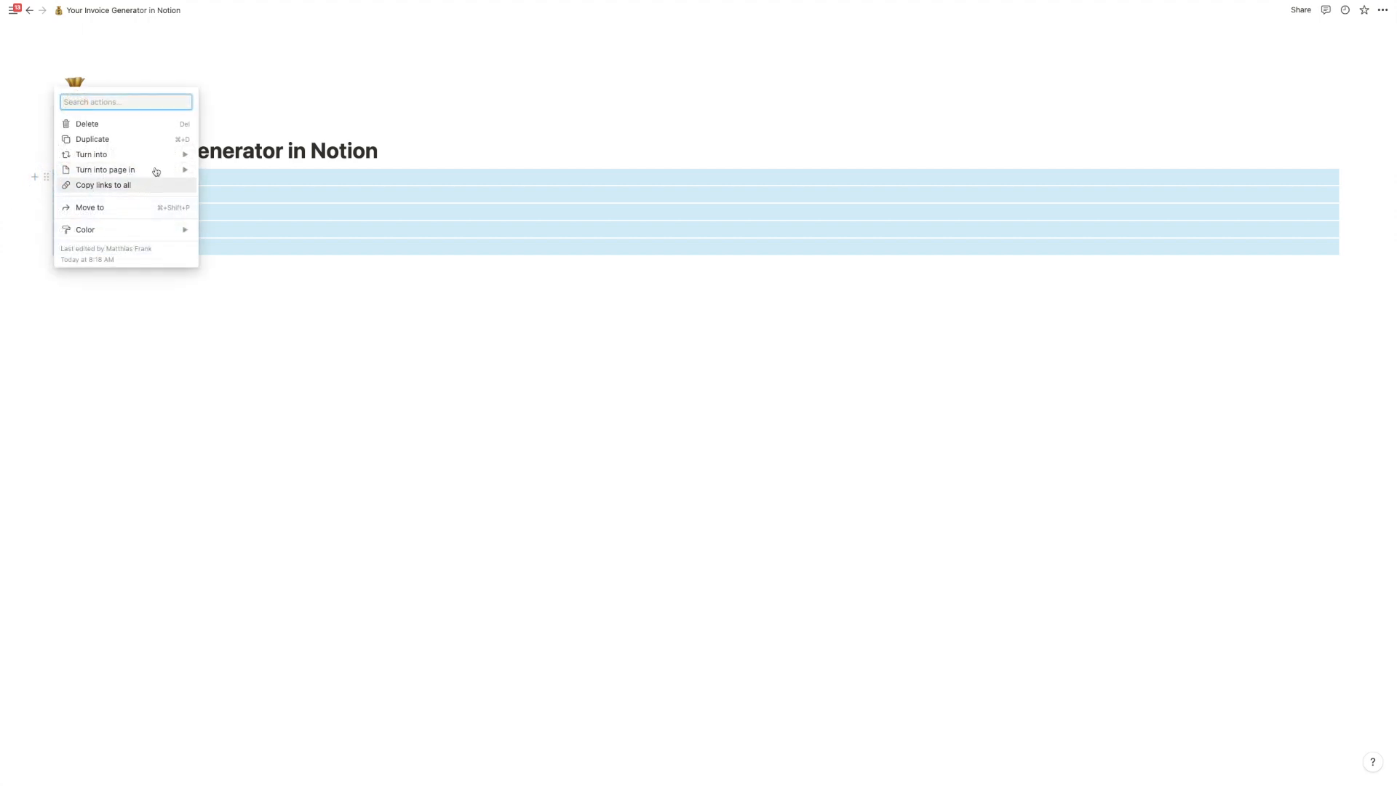
mouse_move(178, 154)
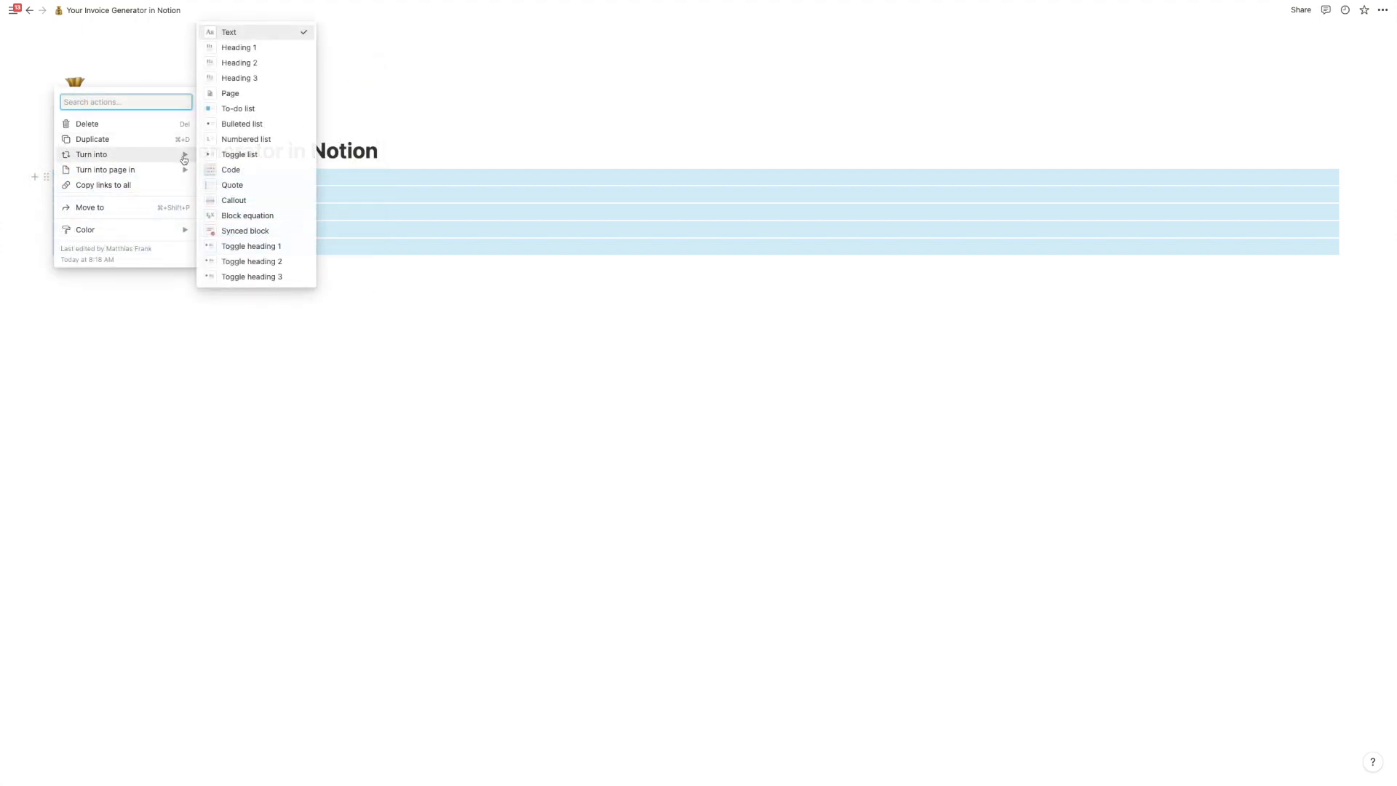
click(243, 95)
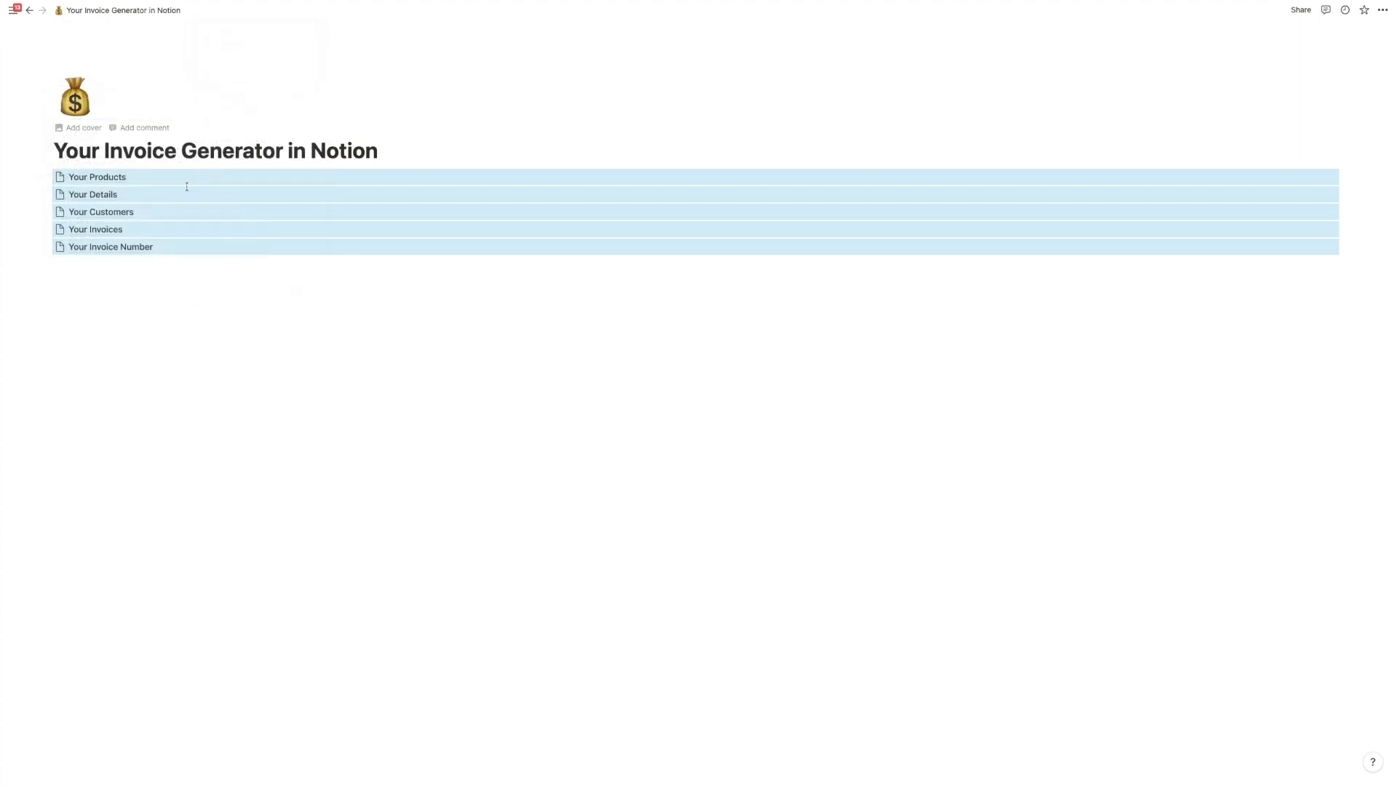
click(227, 273)
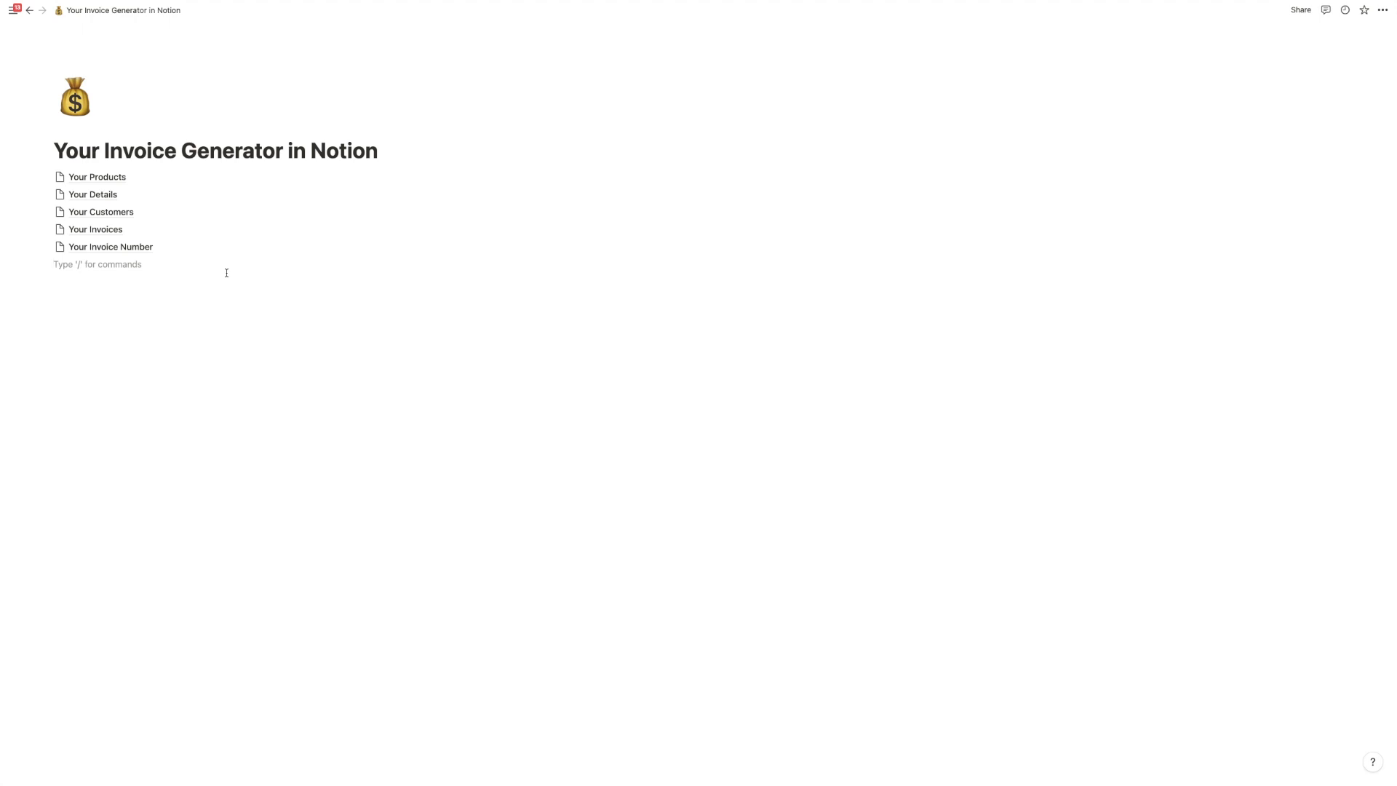
Step: Make the Your Products page a table based on a new database
click(186, 182)
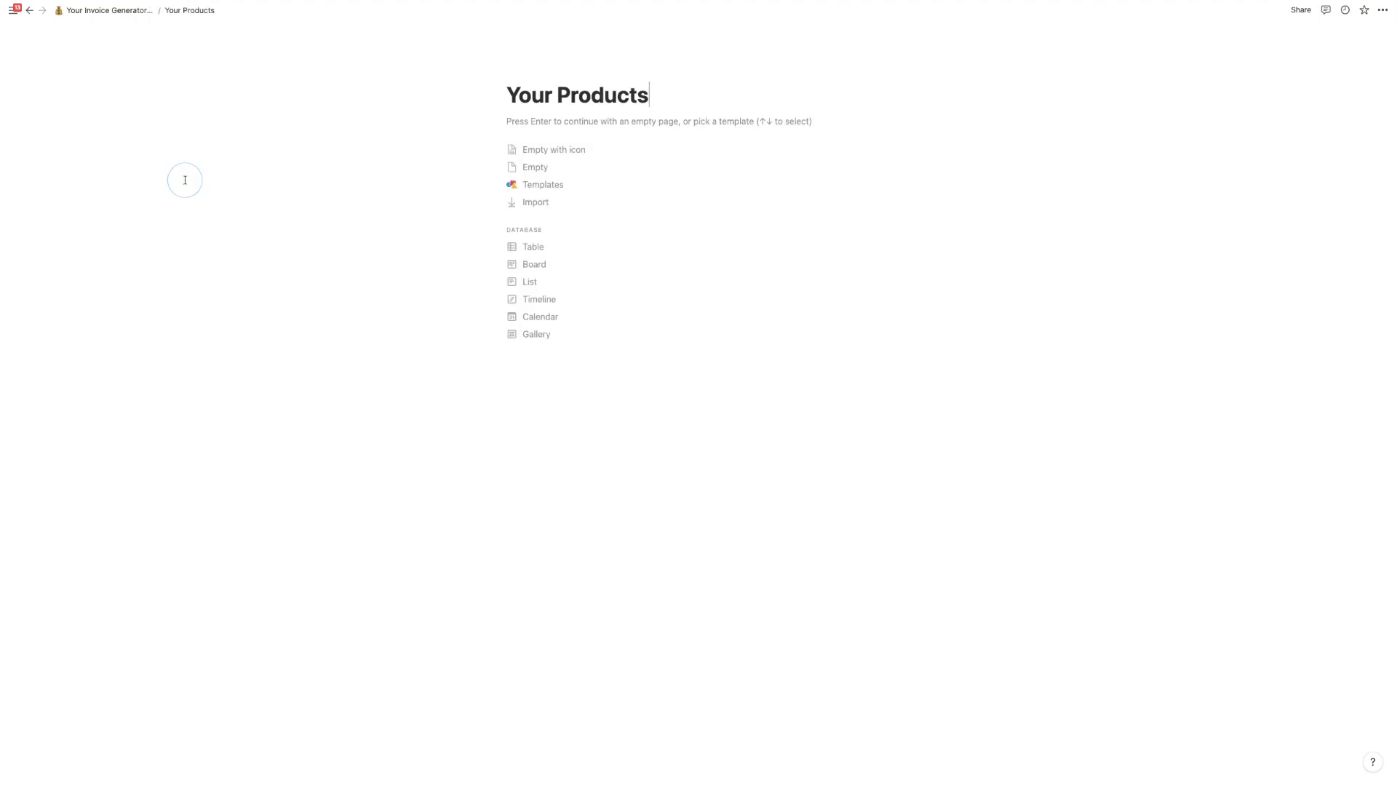
click(539, 246)
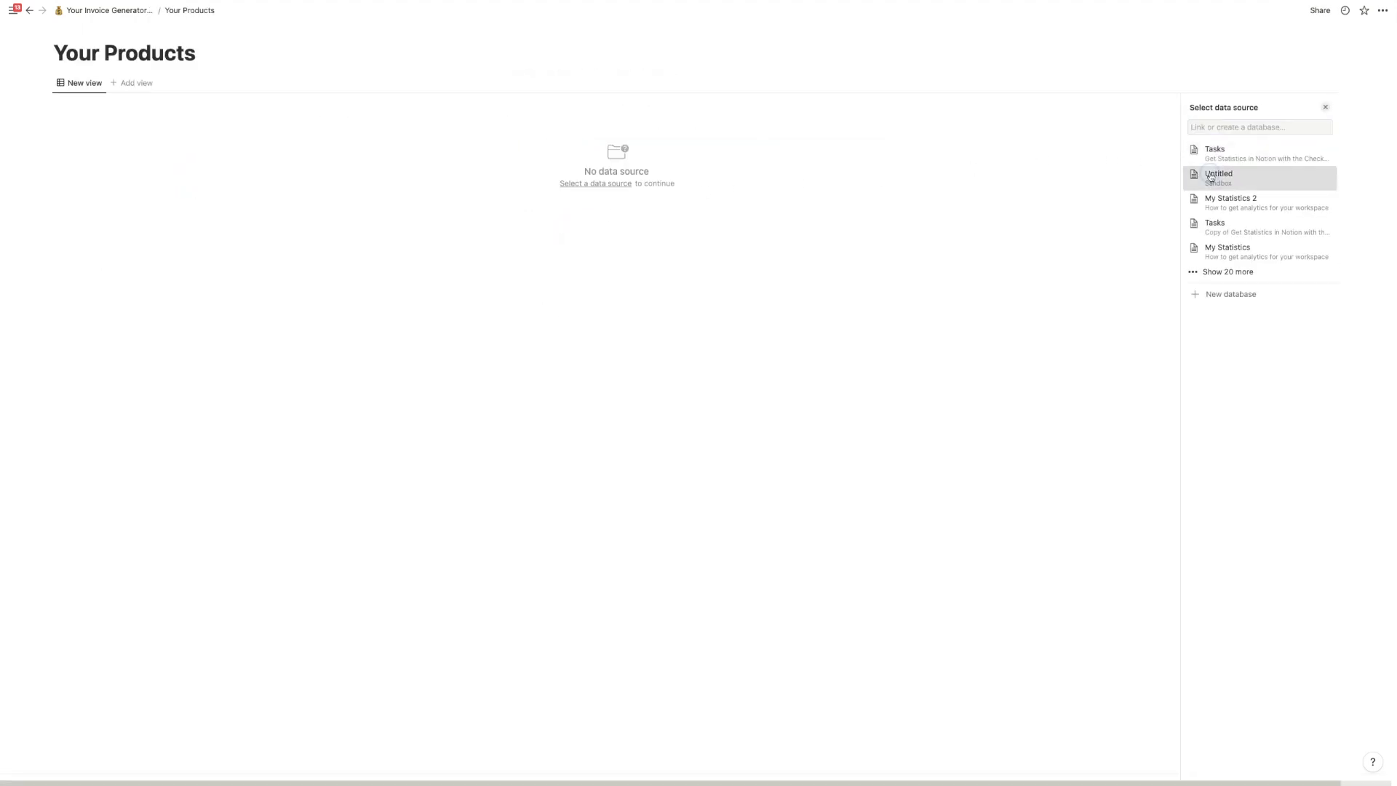
click(1218, 292)
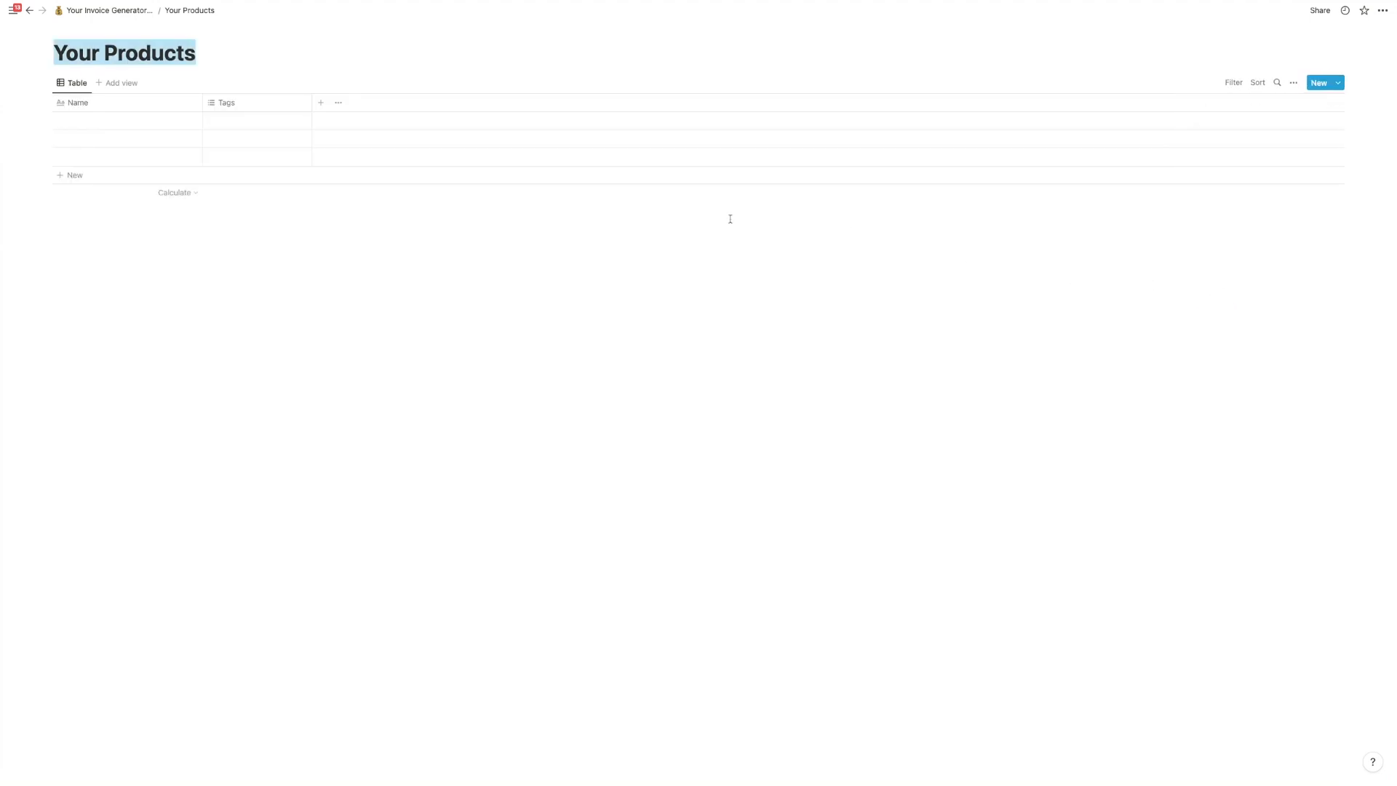
Step: Rename the Tags property to "Price" and change its type to Number
click(110, 120)
click(263, 103)
click(263, 102)
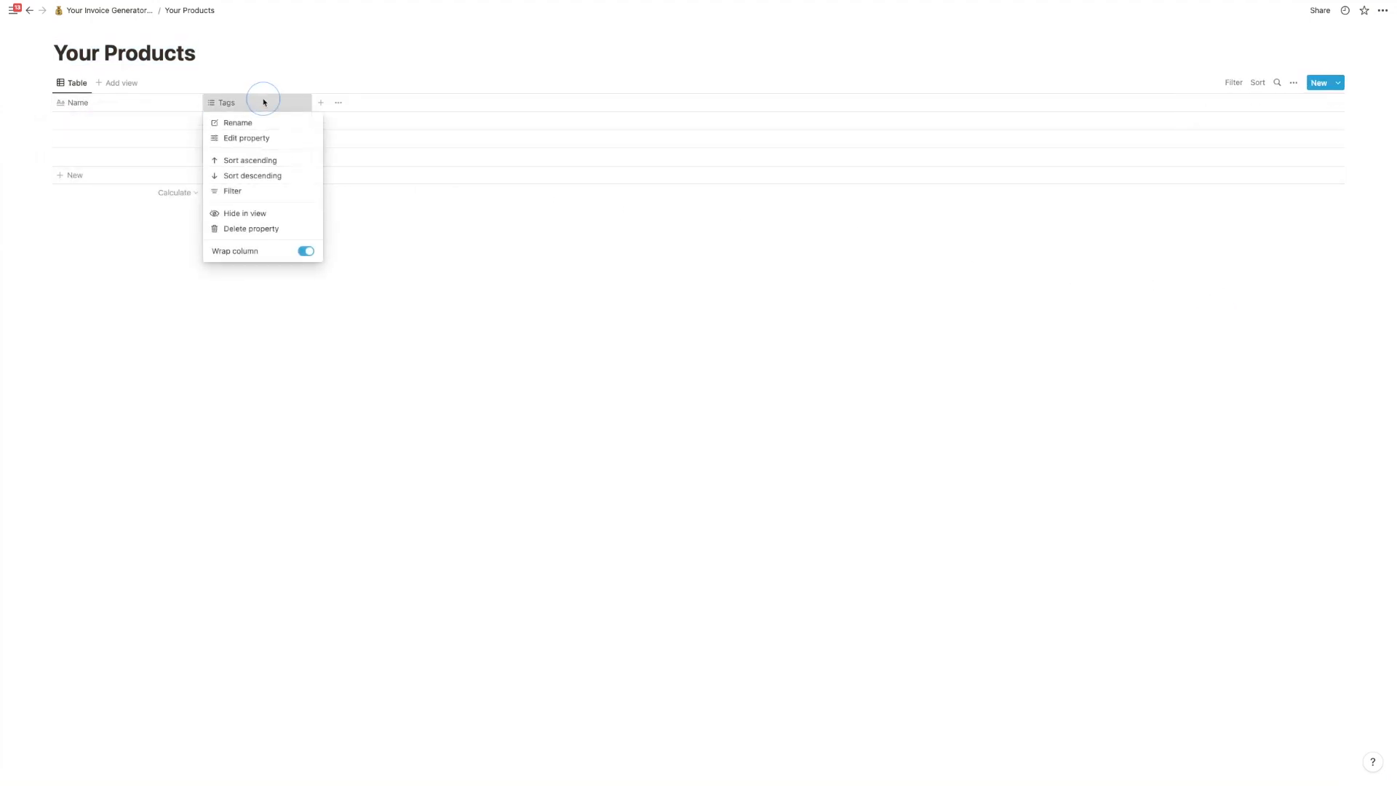
click(296, 137)
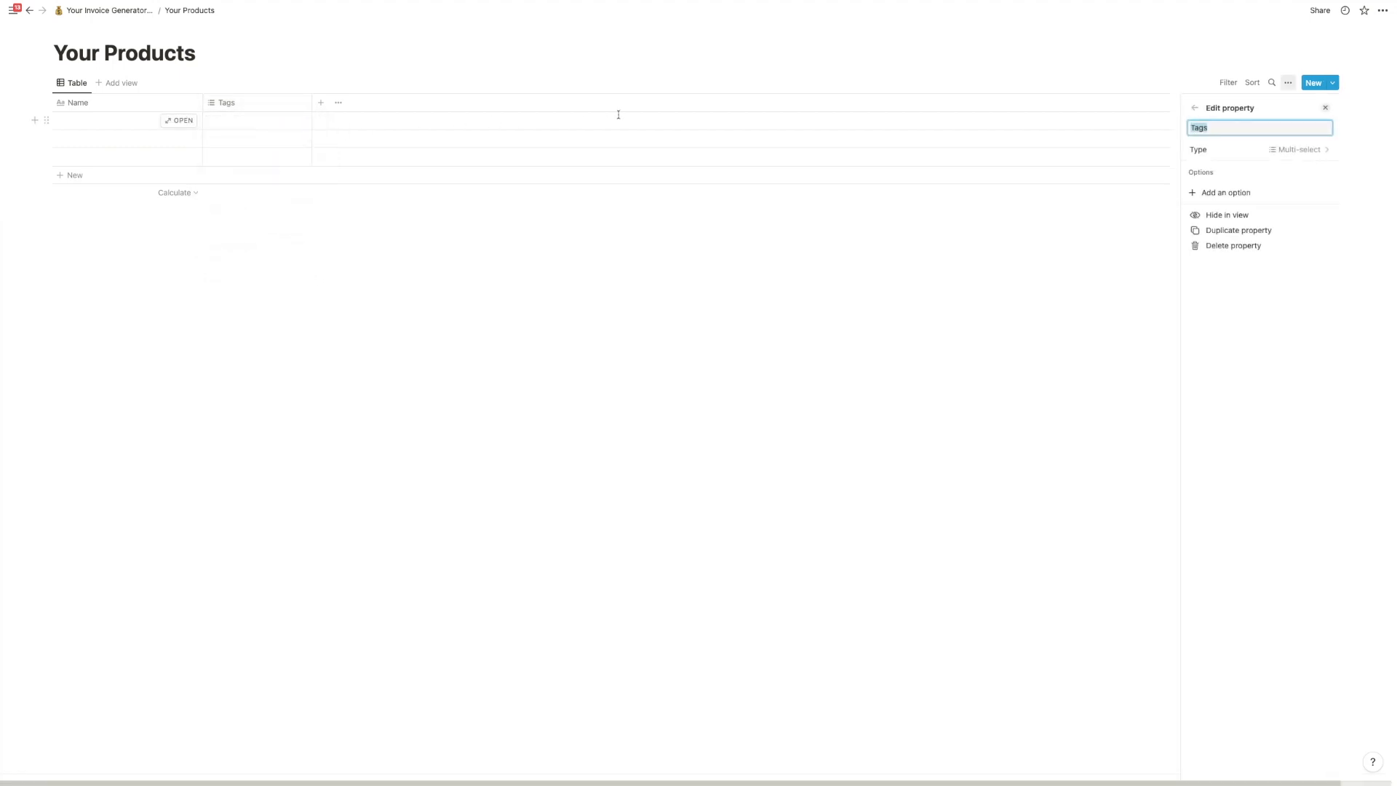
text(Price)
click(1238, 148)
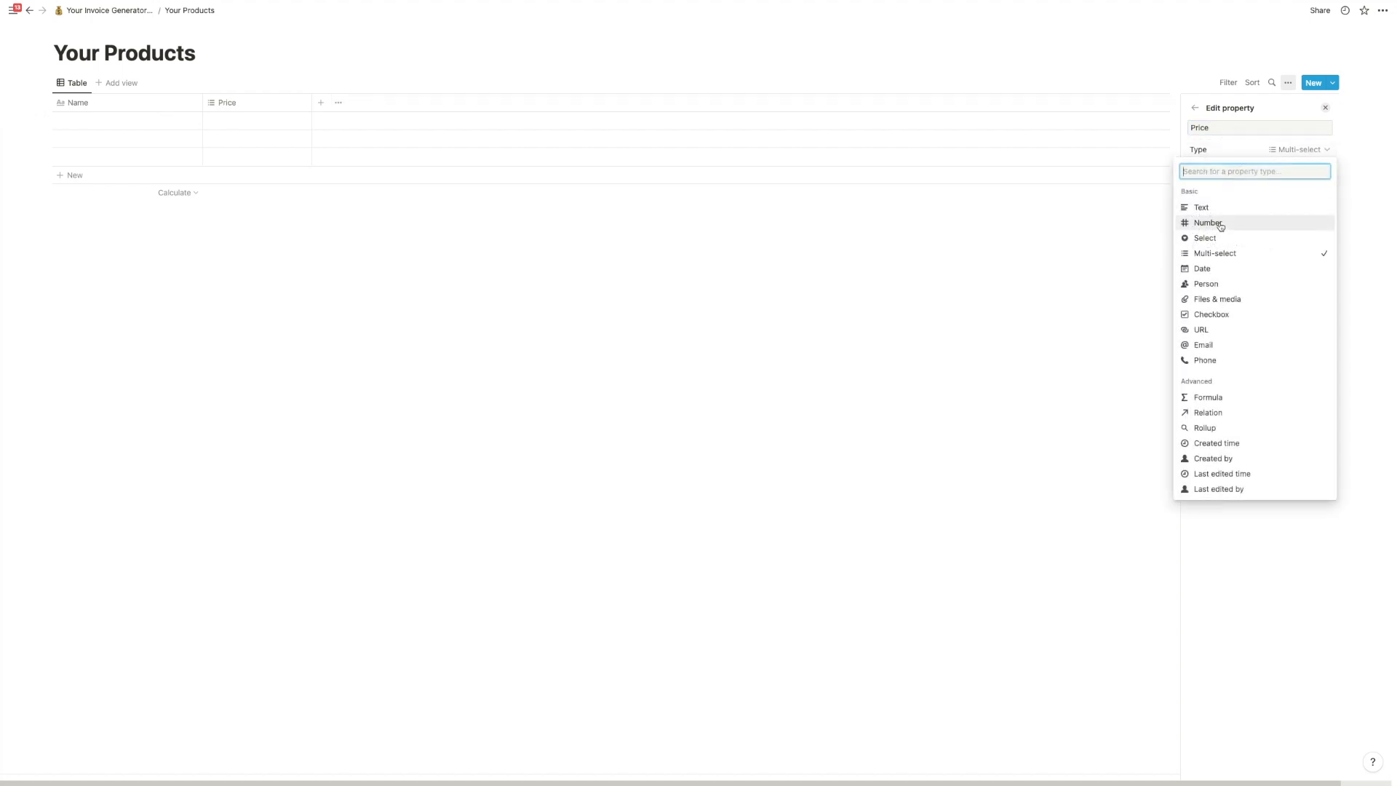
click(1220, 225)
click(677, 256)
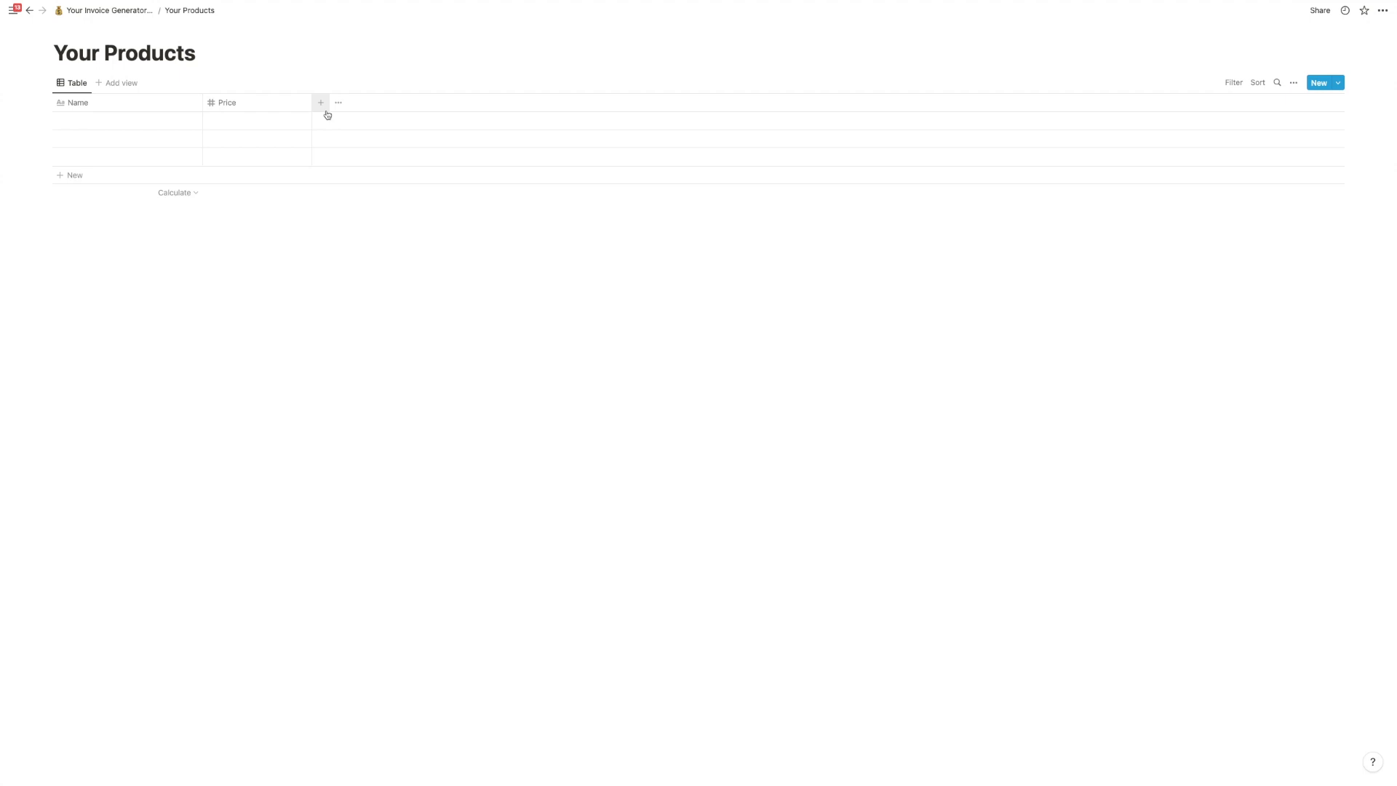
Step: Enter "Sample Product 1" in the first row with a price of 50 and format the Price values as US Dollar
click(100, 122)
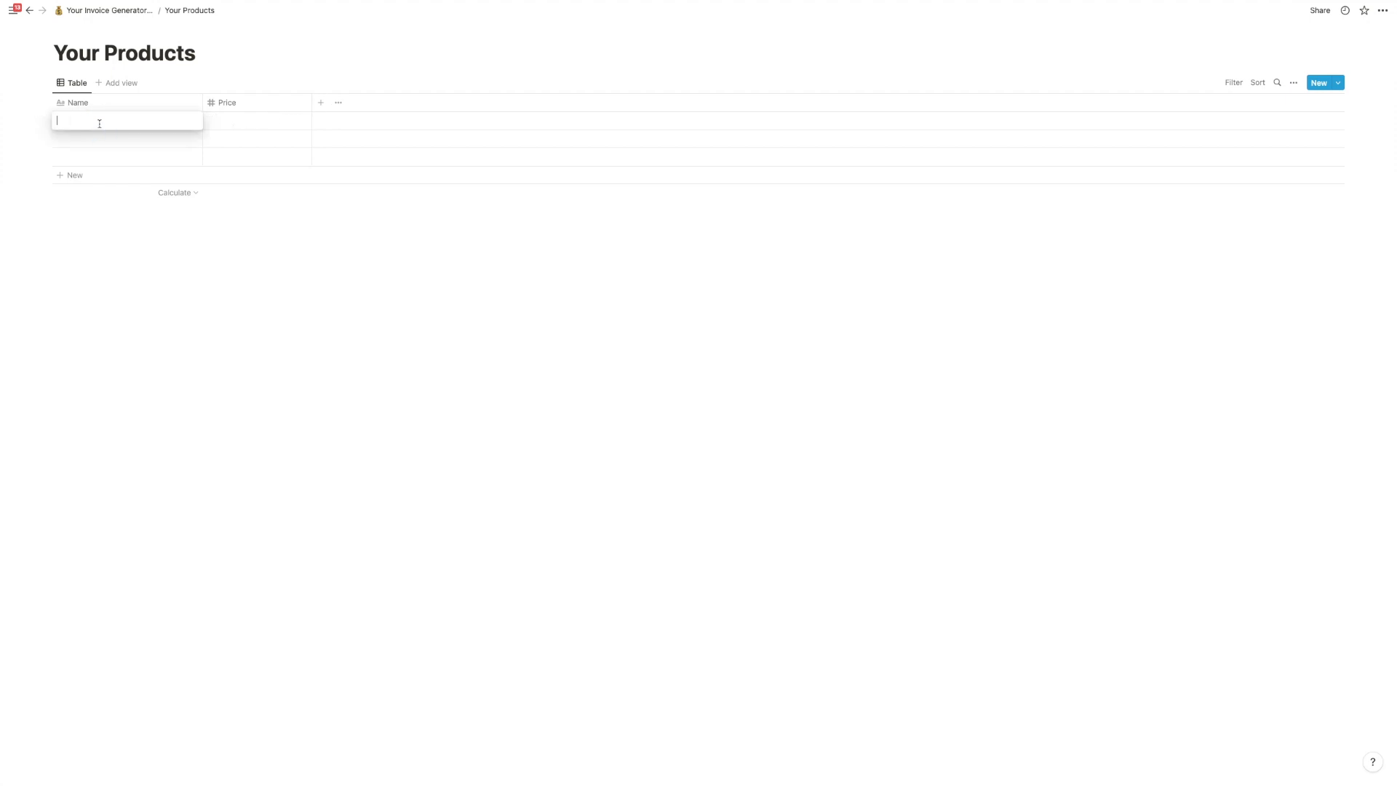
text(Sample Product 1)
key(Tab)
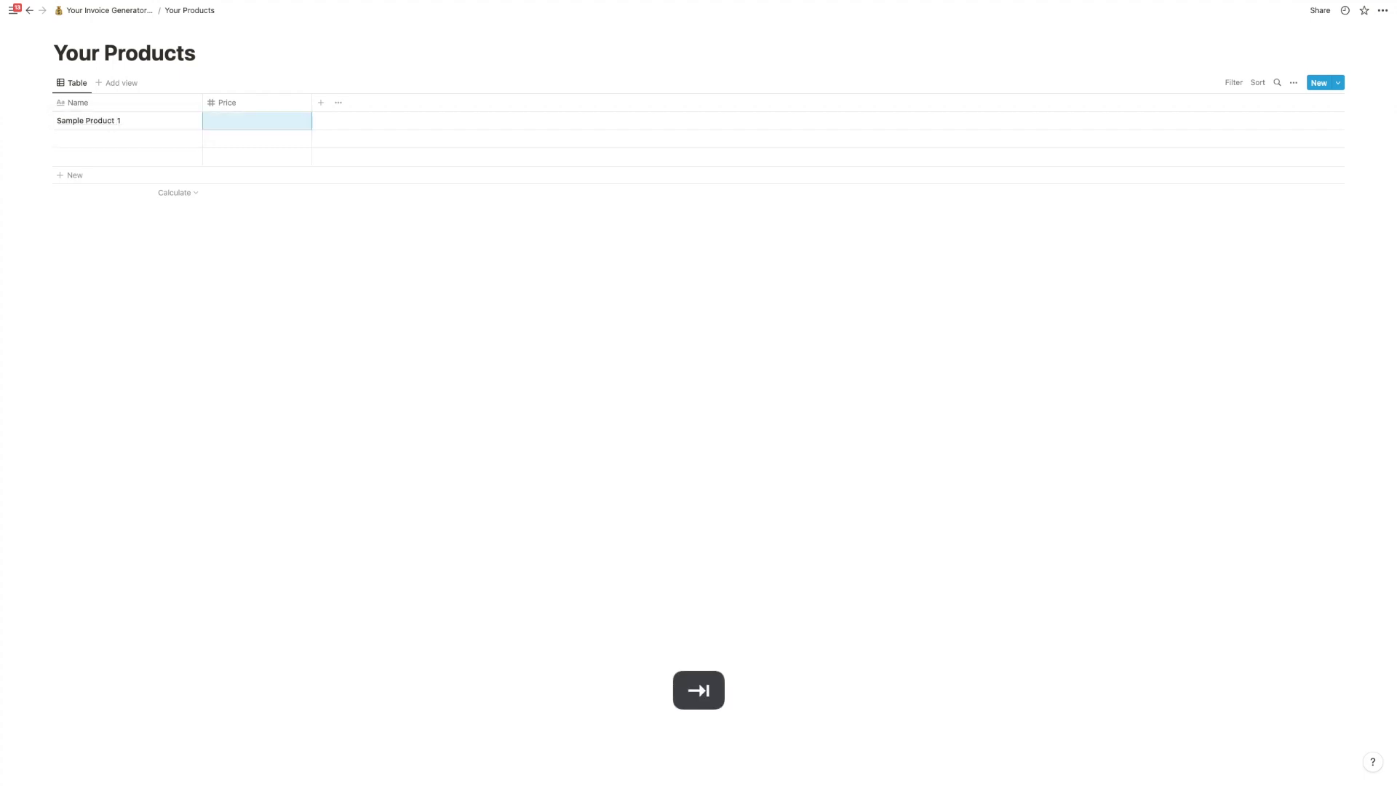
text(50)
key(Escape)
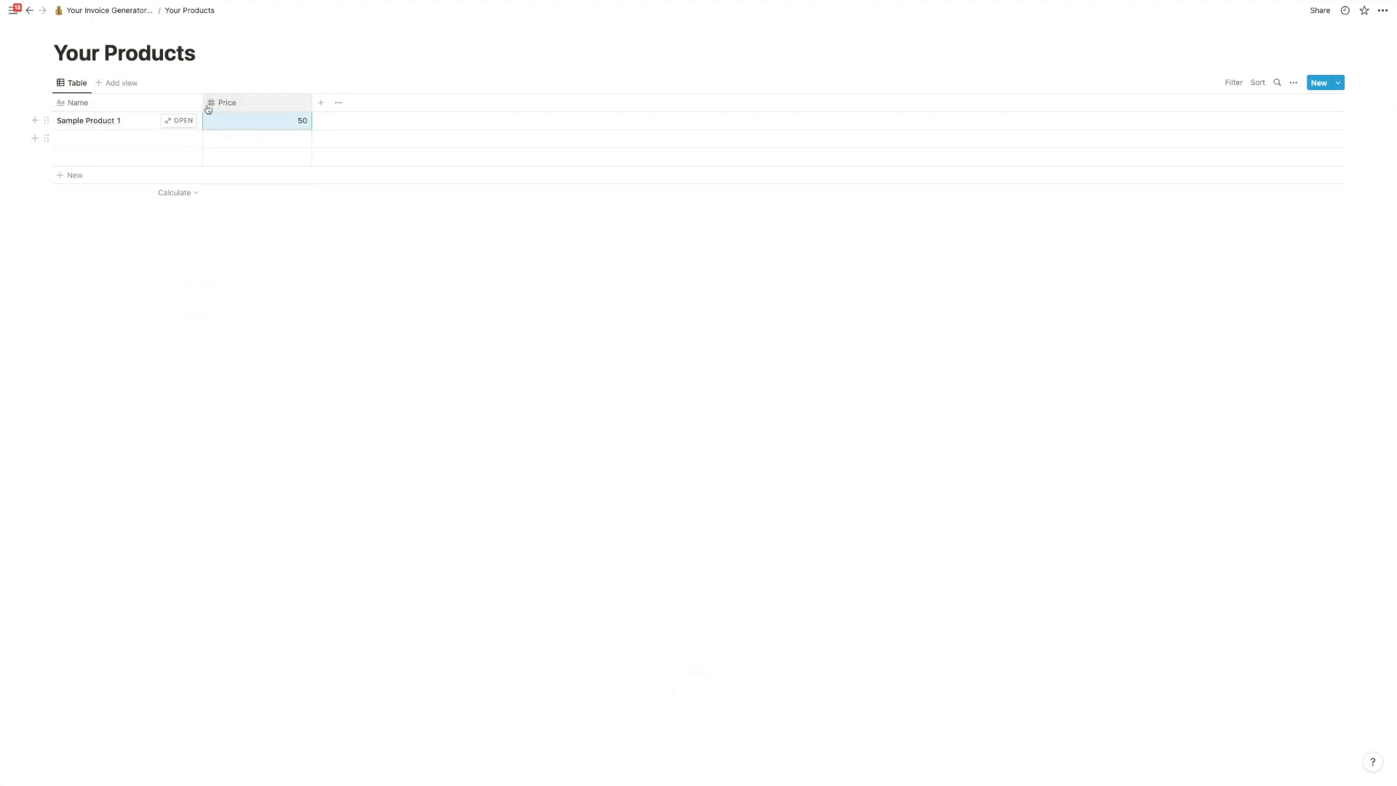
click(212, 120)
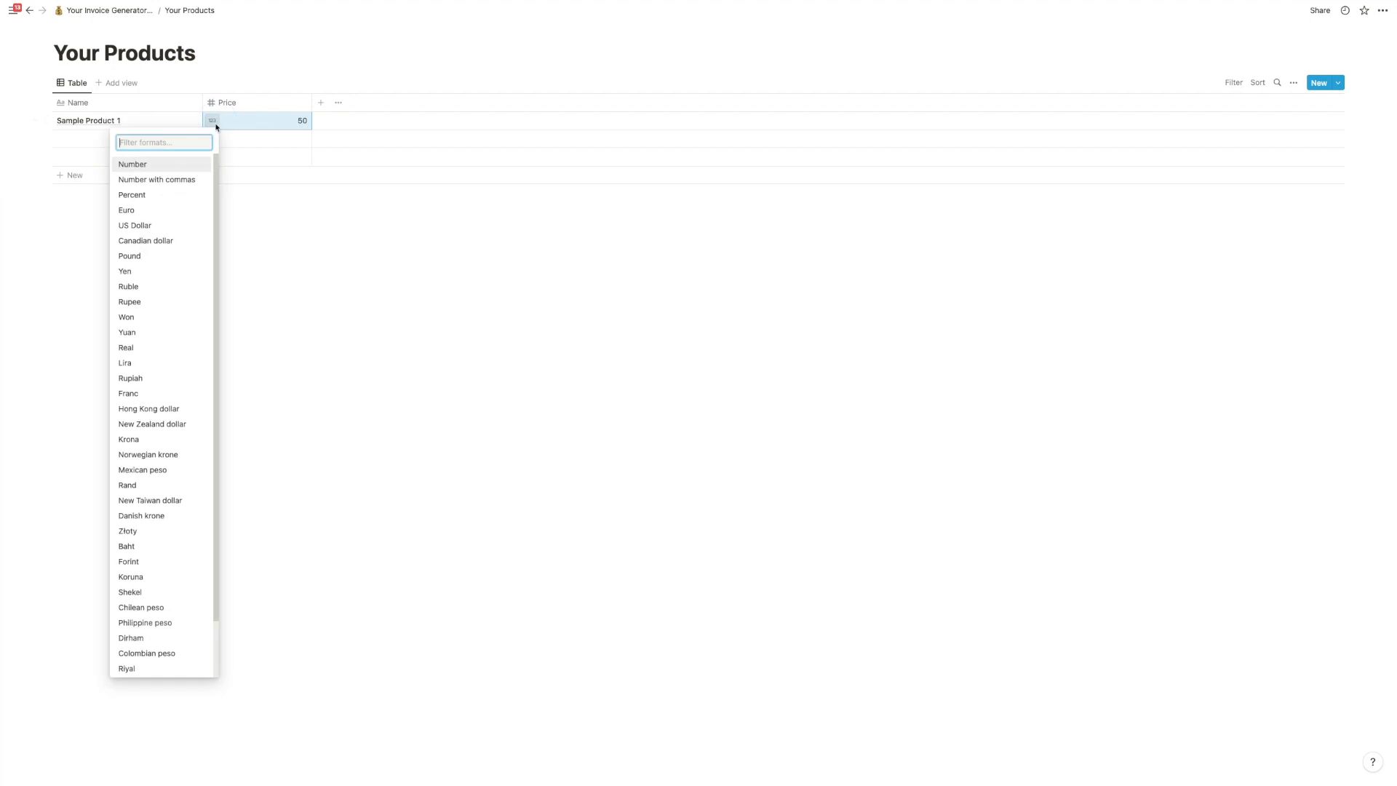
click(181, 225)
Step: Fill the remaining two rows with "Sample Product 2" priced at 25 and "Sample Product 3" priced at 30
click(138, 139)
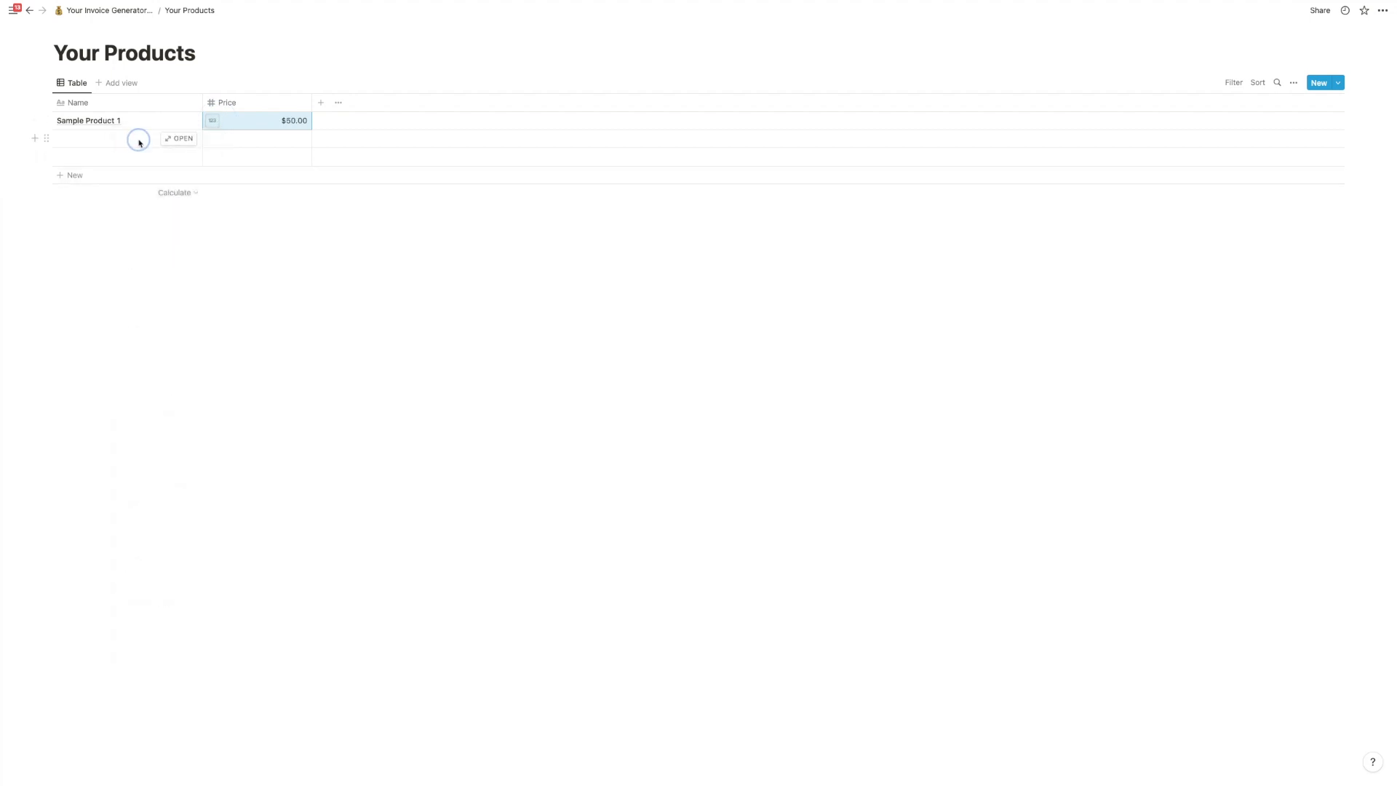
text(Sample )
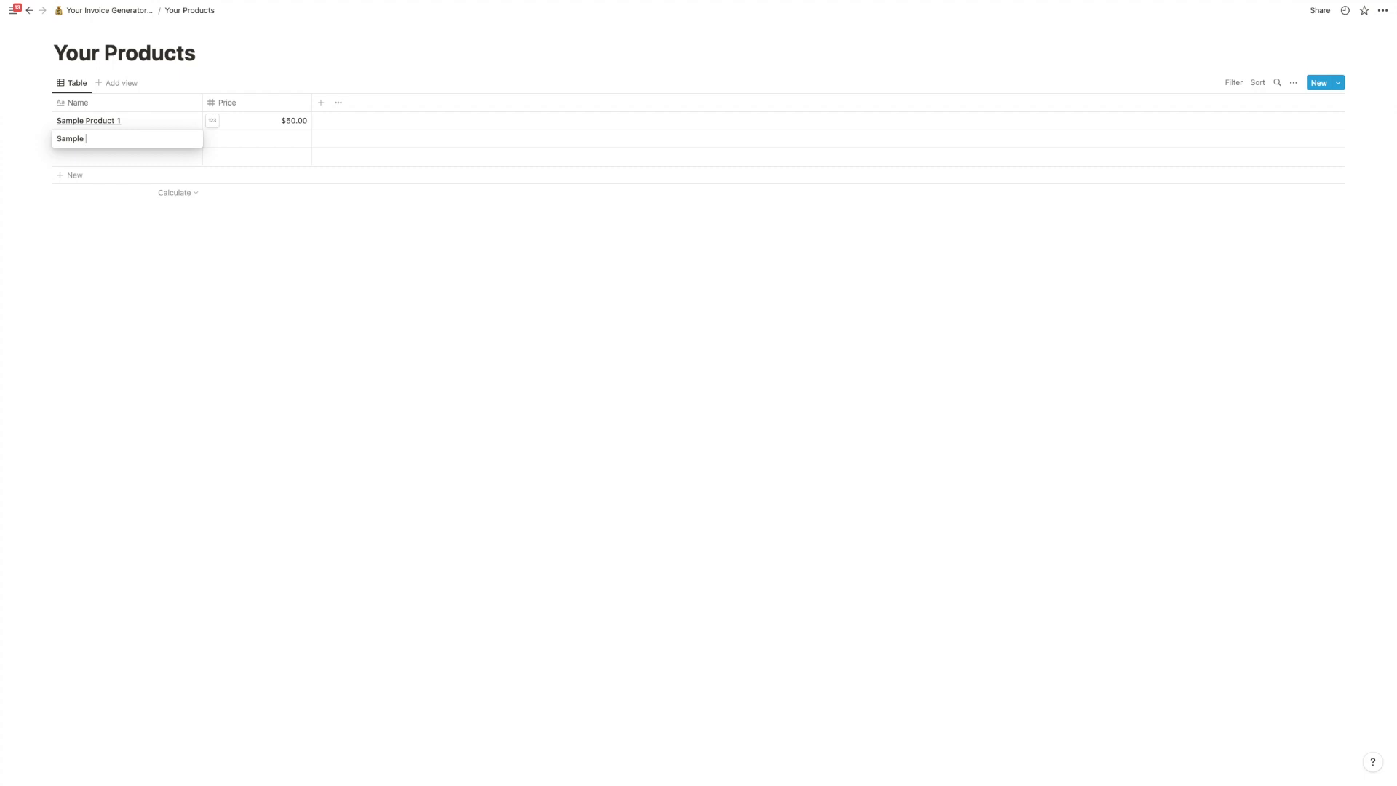
text(Product 2)
key(Tab)
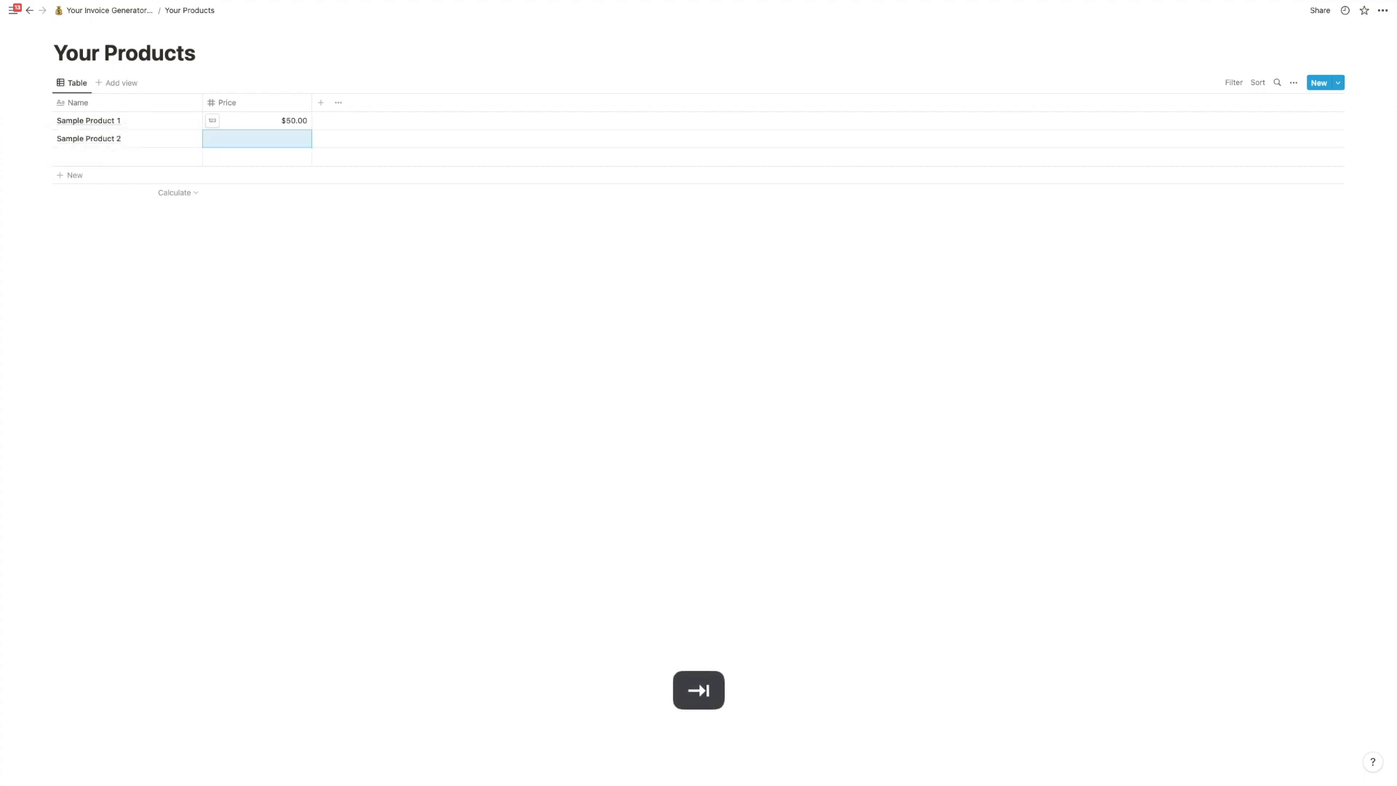
text(25)
key(Return)
text(3)
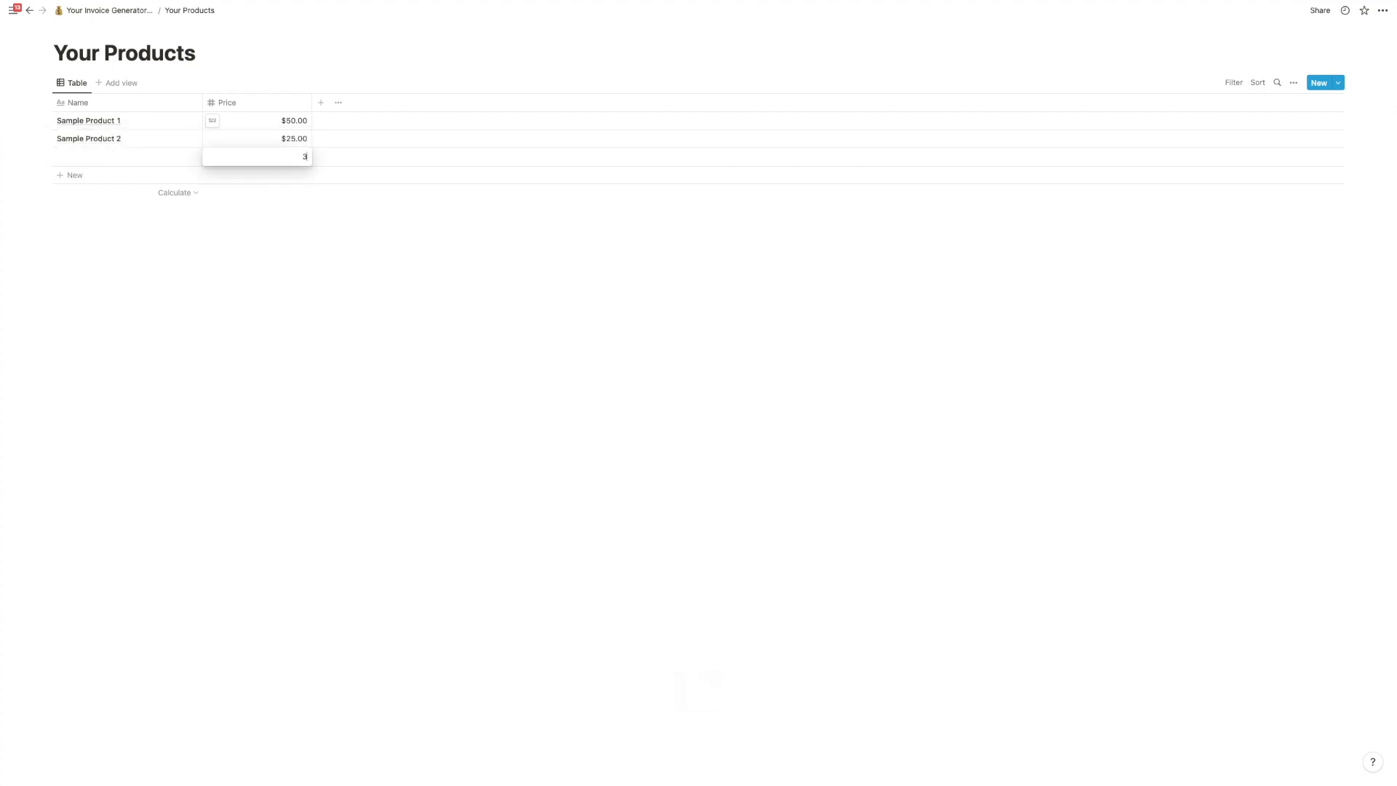
key(Return)
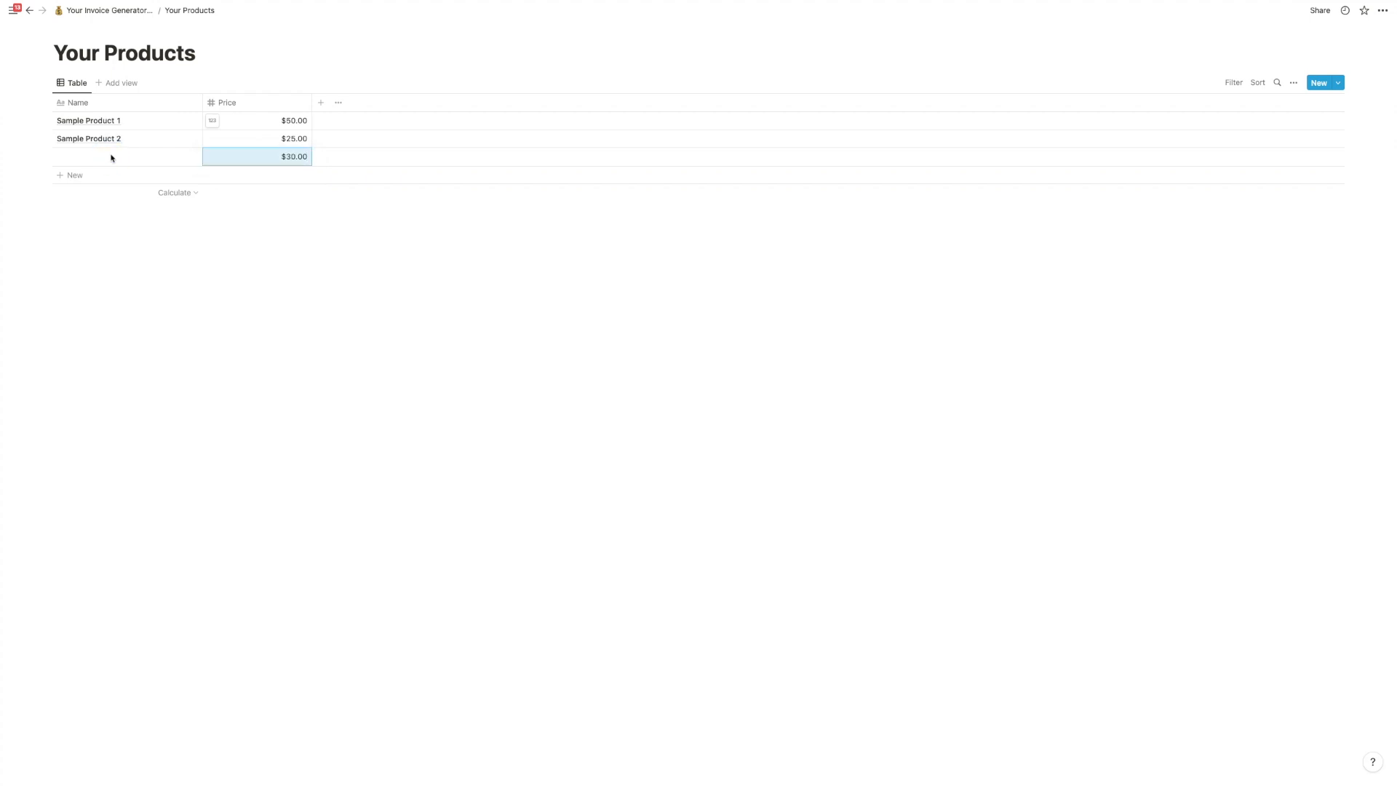
click(111, 154)
text(Sample Product 3)
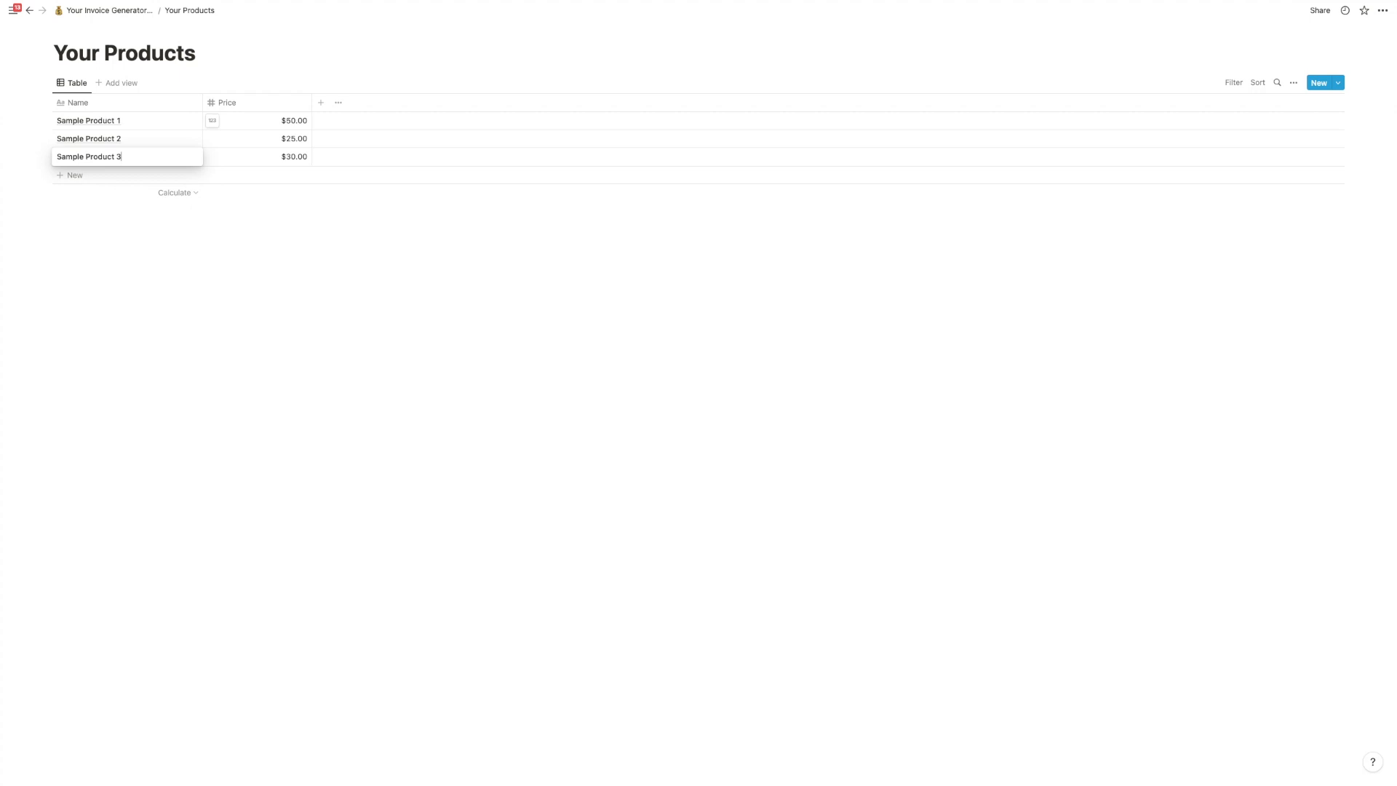
key(Return)
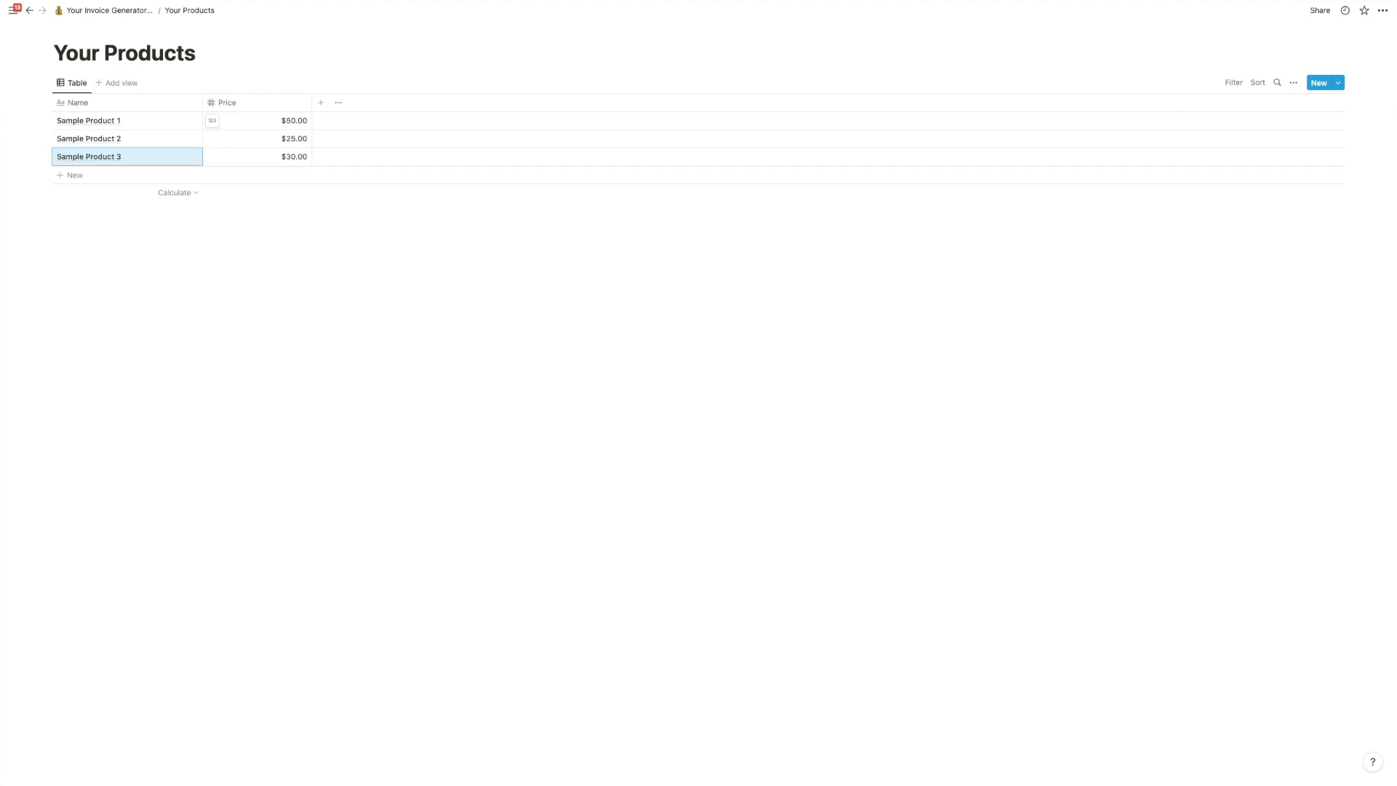
Step: Open the Your Customers database and display the formula that combines the complete customer details
click(134, 11)
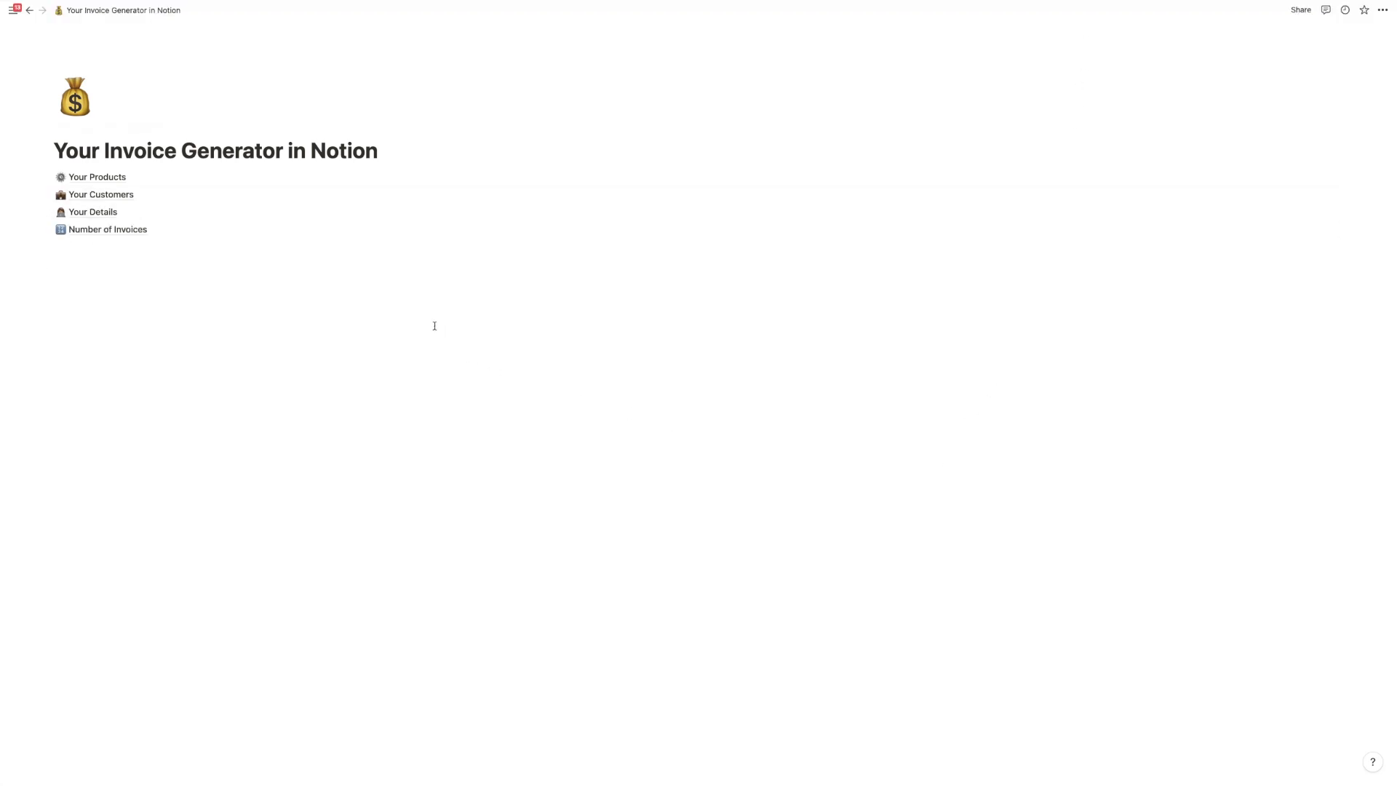
click(143, 202)
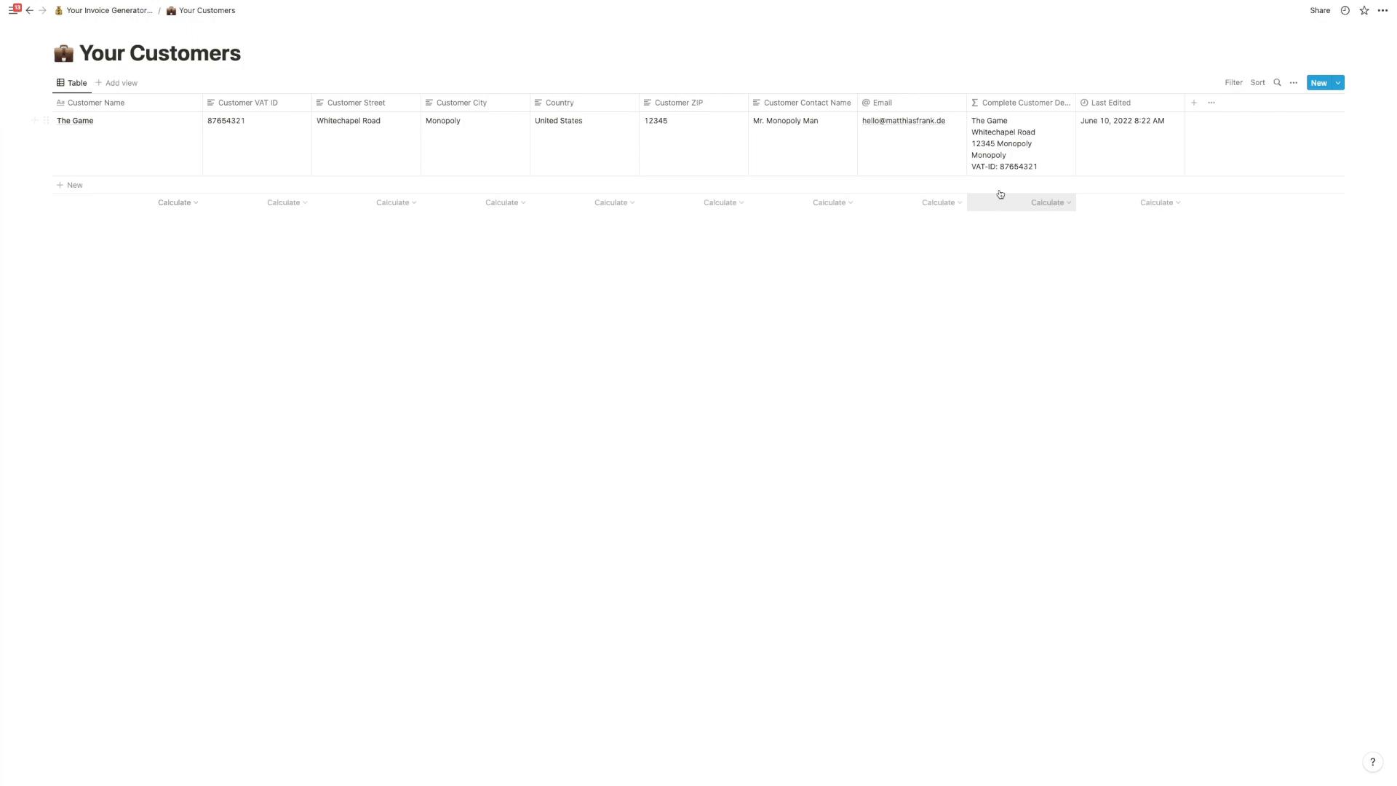
click(1021, 149)
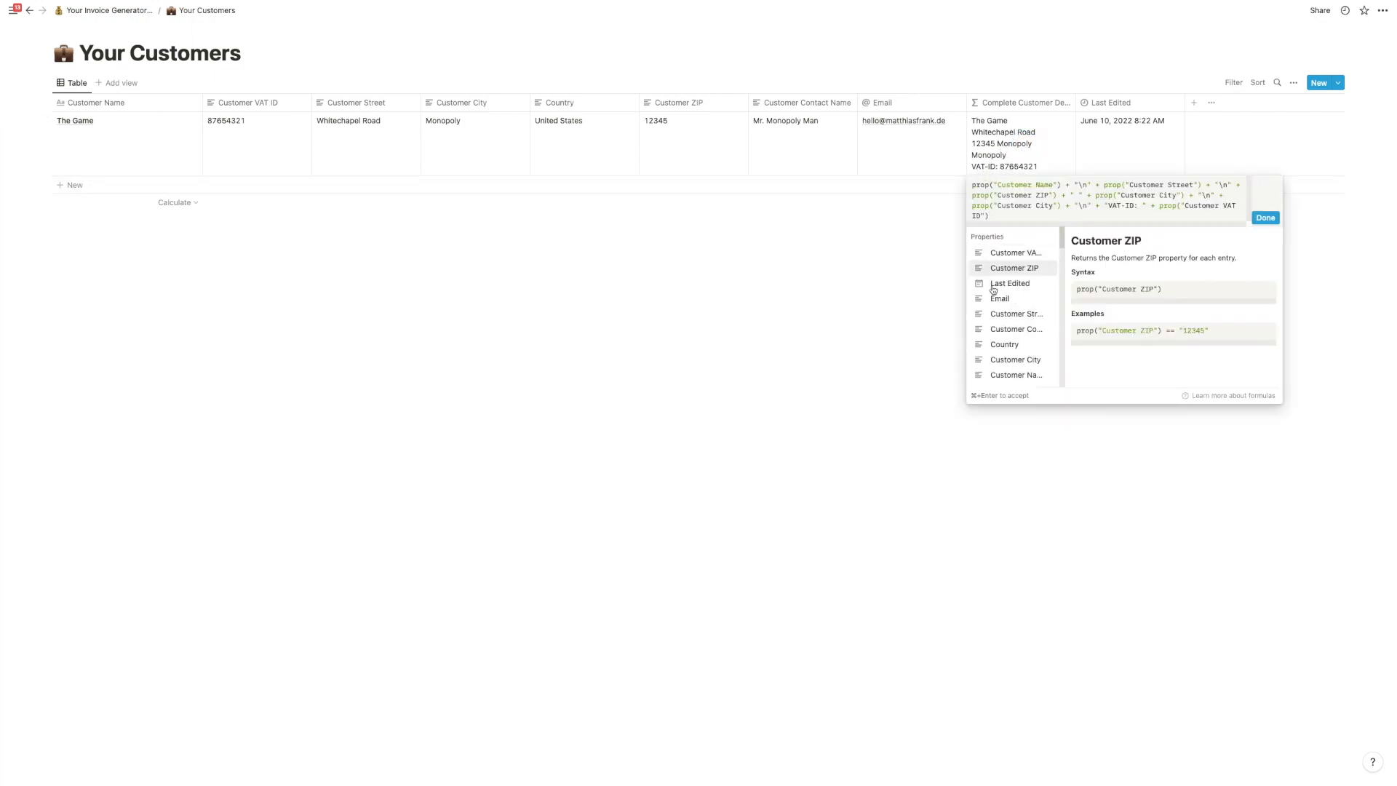
Step: Cut the "\n" line break between Customer Name and Customer Street from the formula, reinsert it as +"\n" and save the formula
double_click(1077, 185)
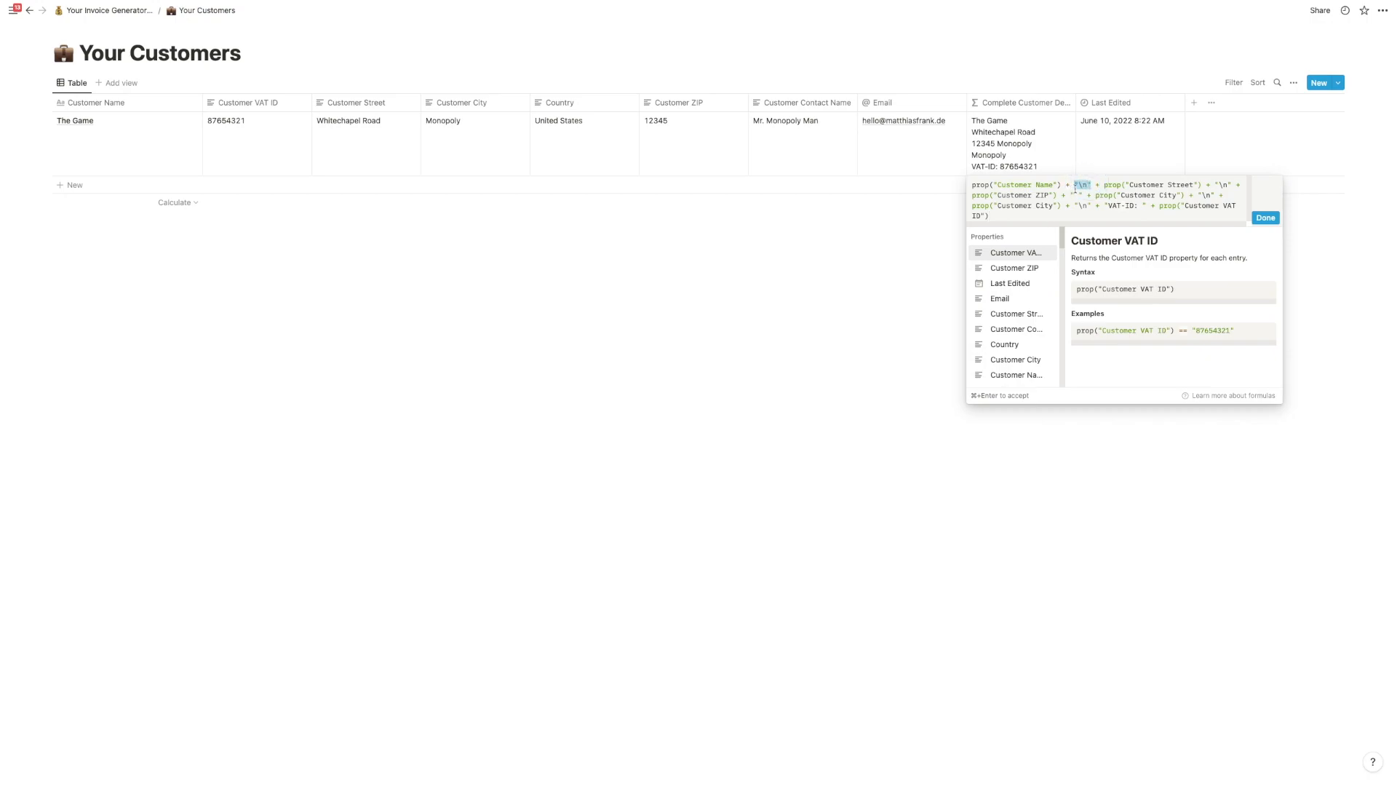
click(1082, 186)
click(1088, 183)
drag(1091, 182, 1074, 179)
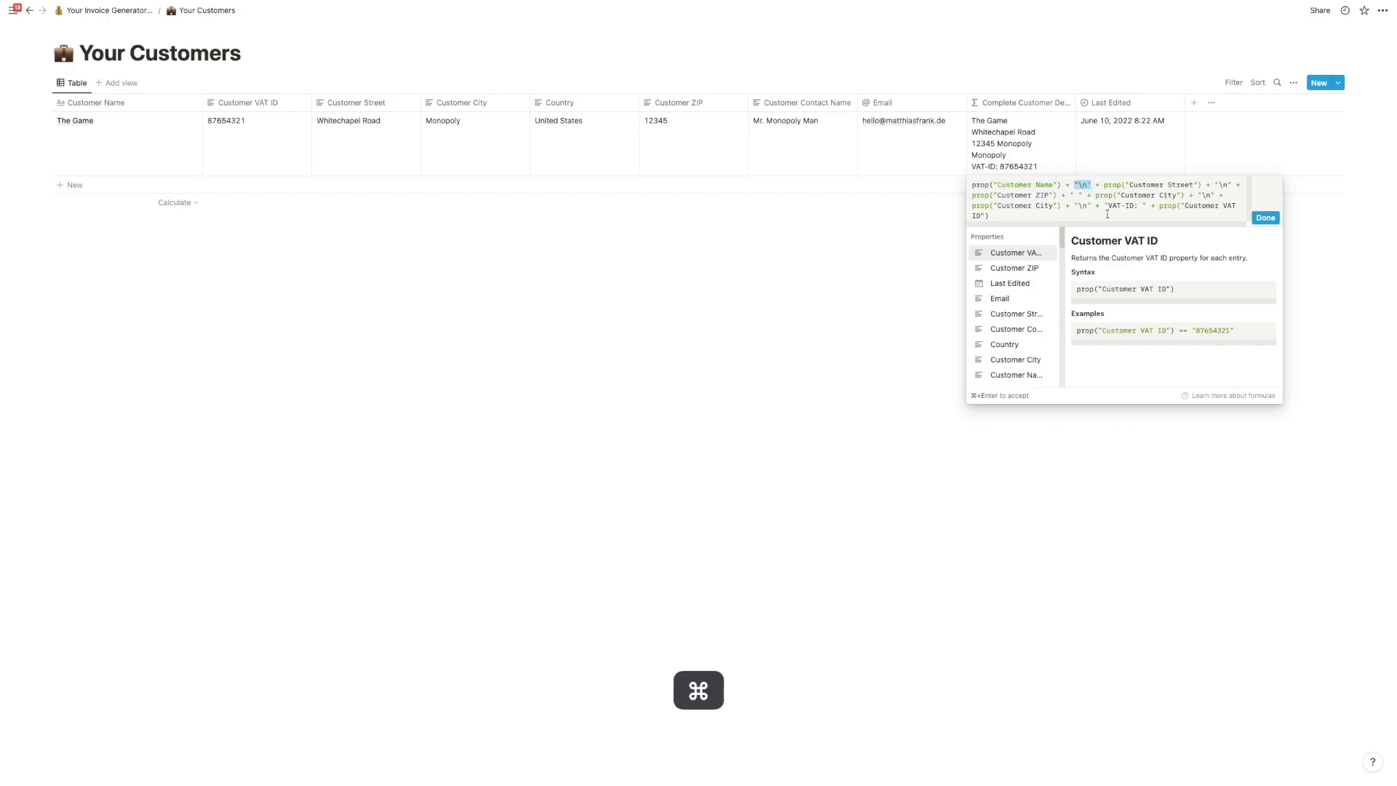
key(super+x)
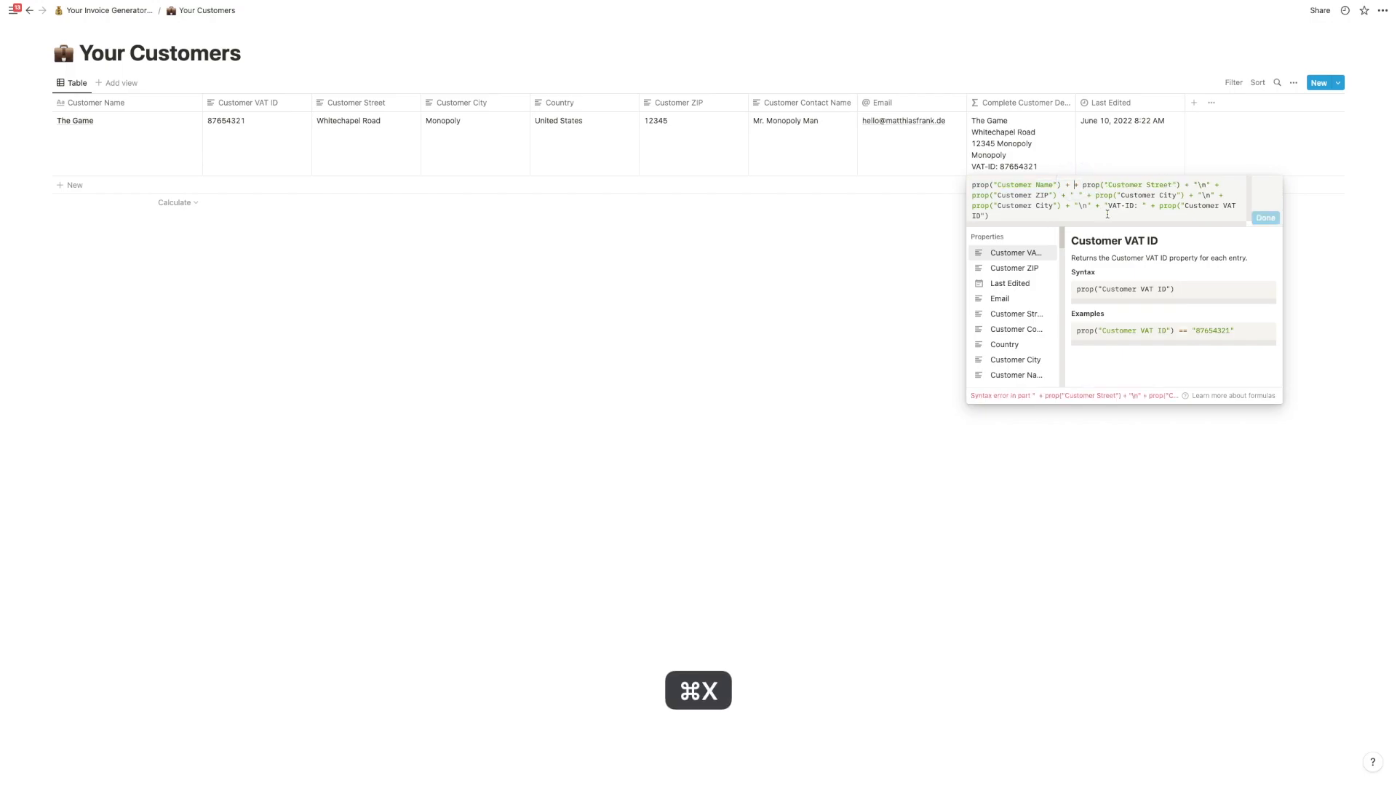
click(1067, 185)
key(BackSpace)
key(BackSpace)
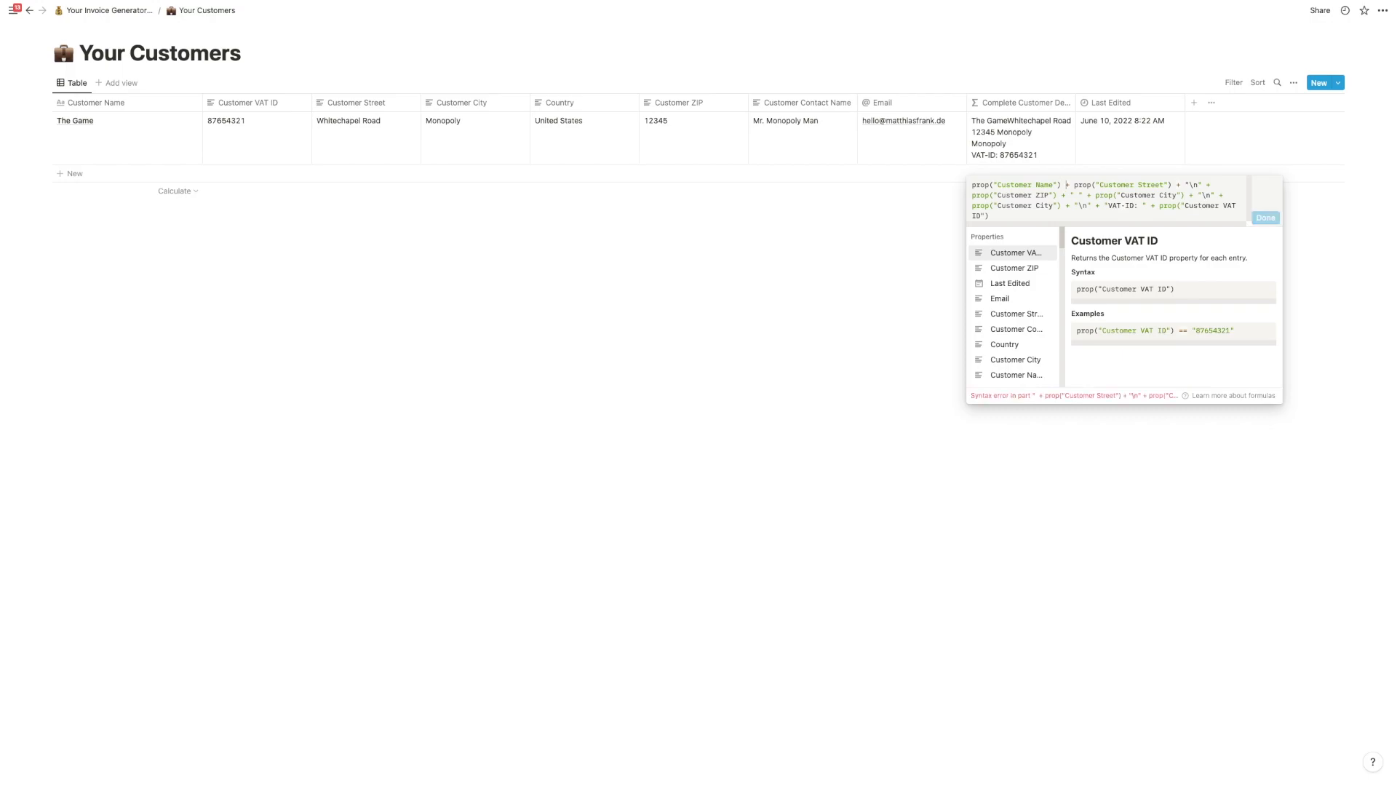
key(super+v)
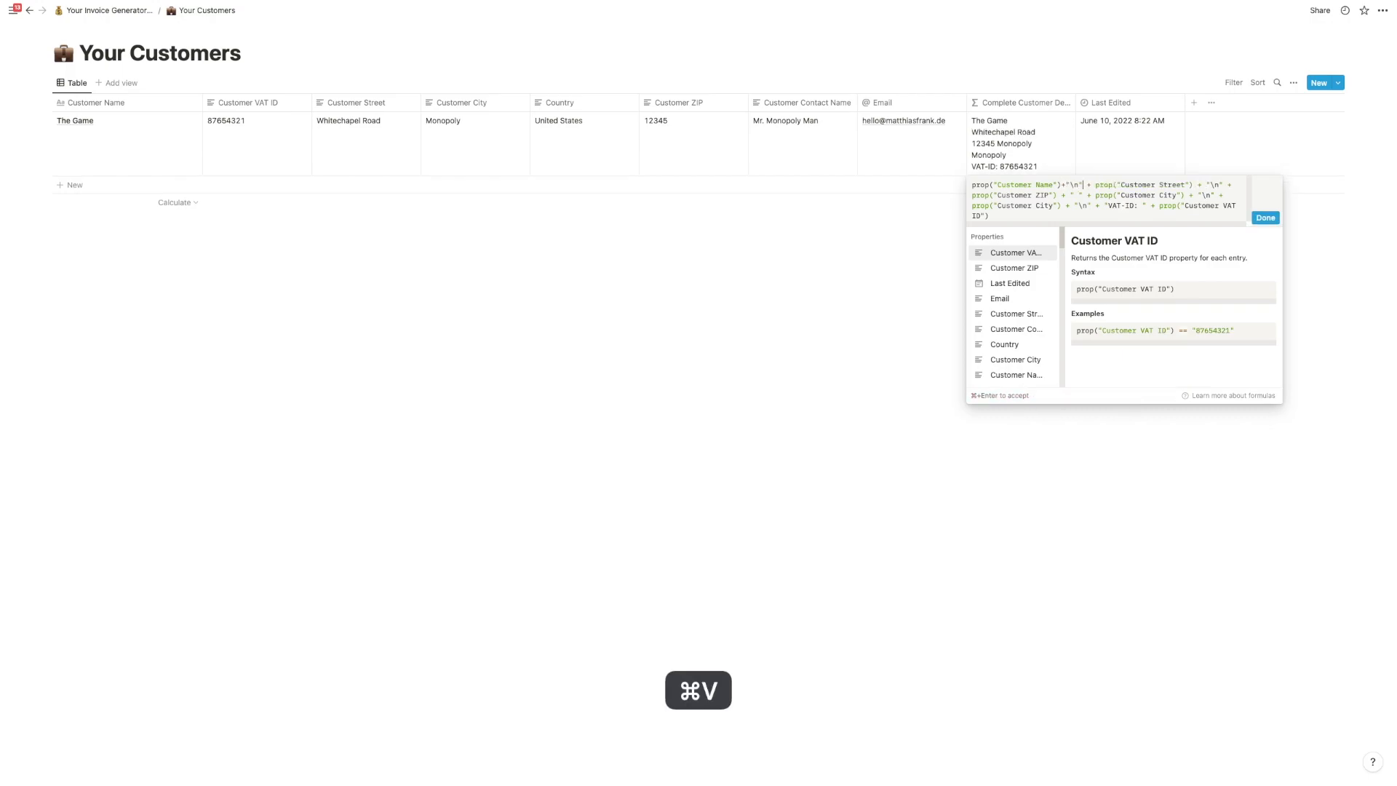
click(1256, 219)
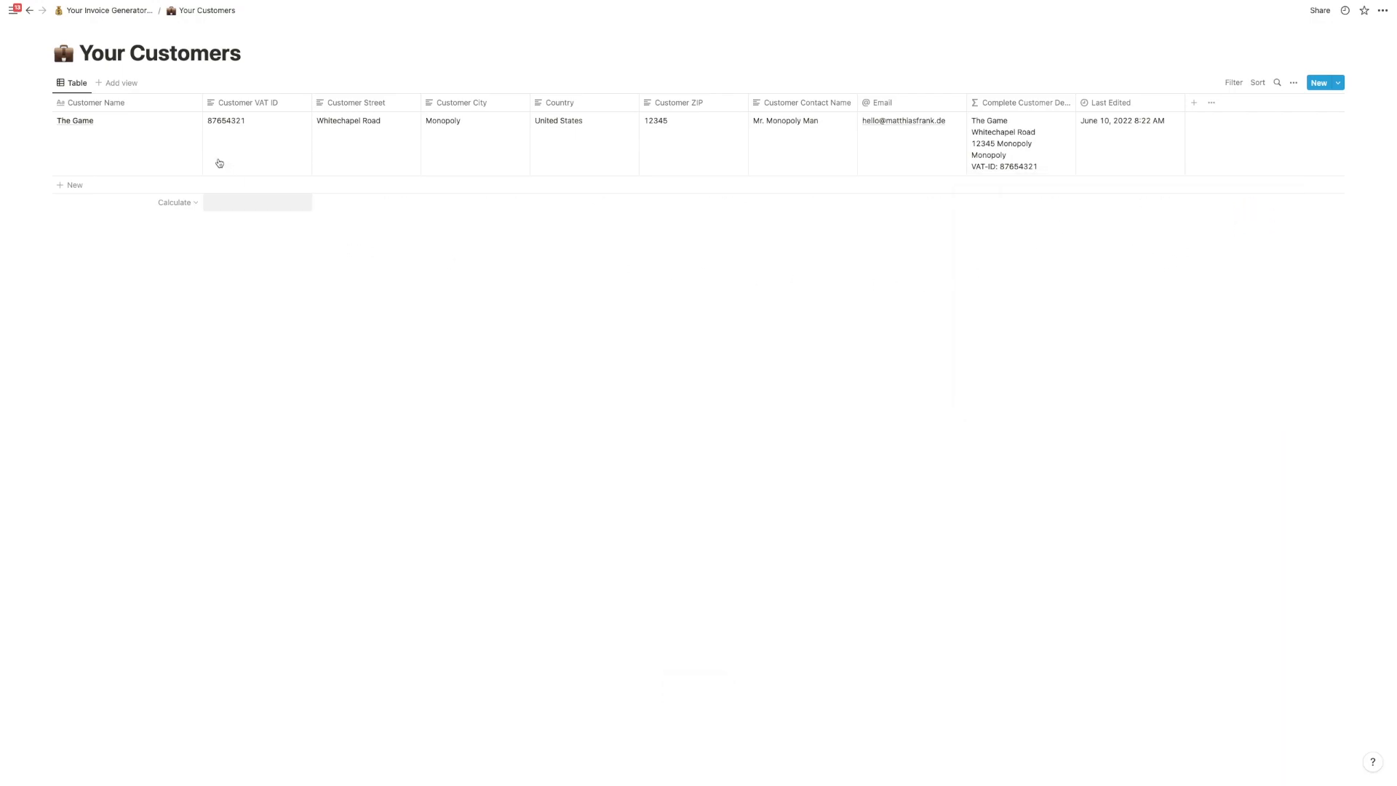
Step: Return to the invoice generator page and open the Your Details database
click(135, 11)
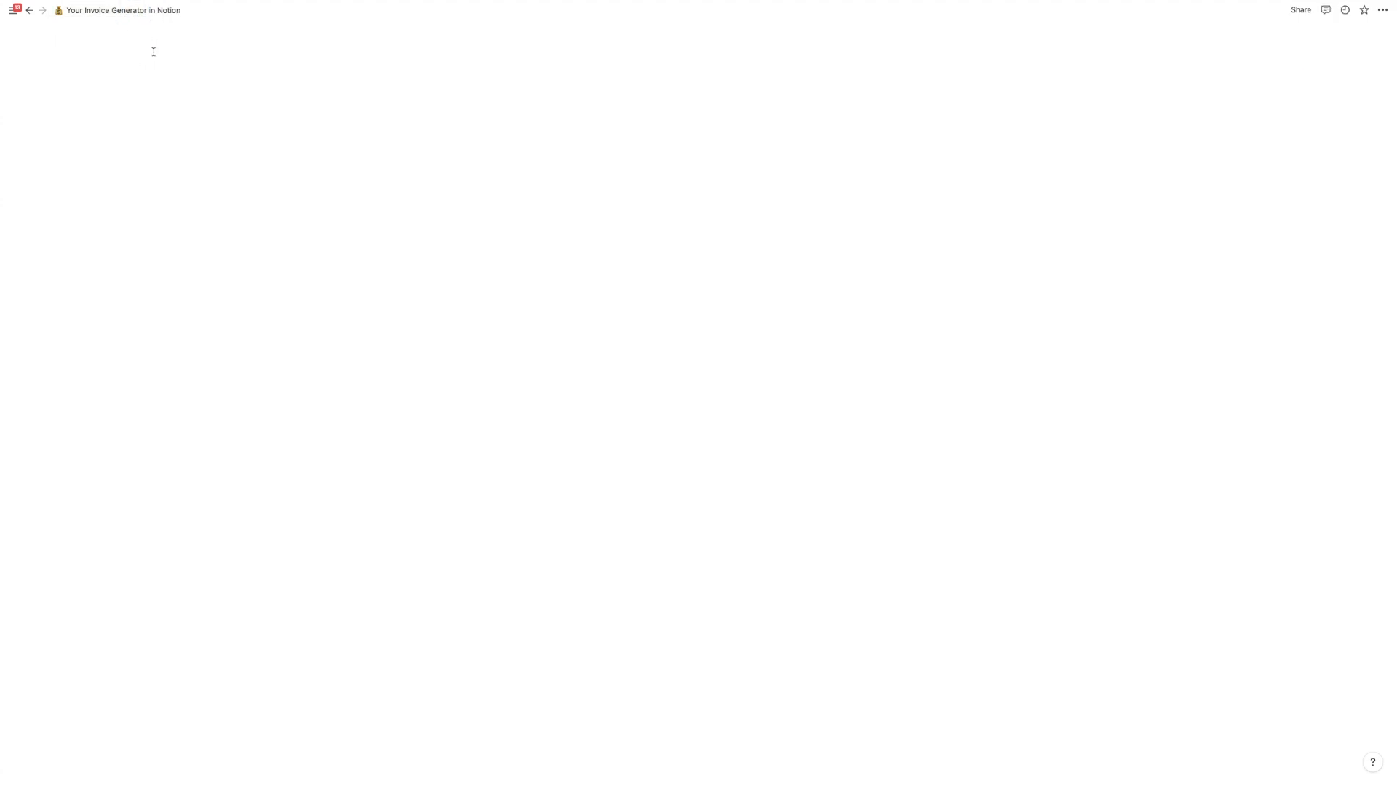
click(129, 211)
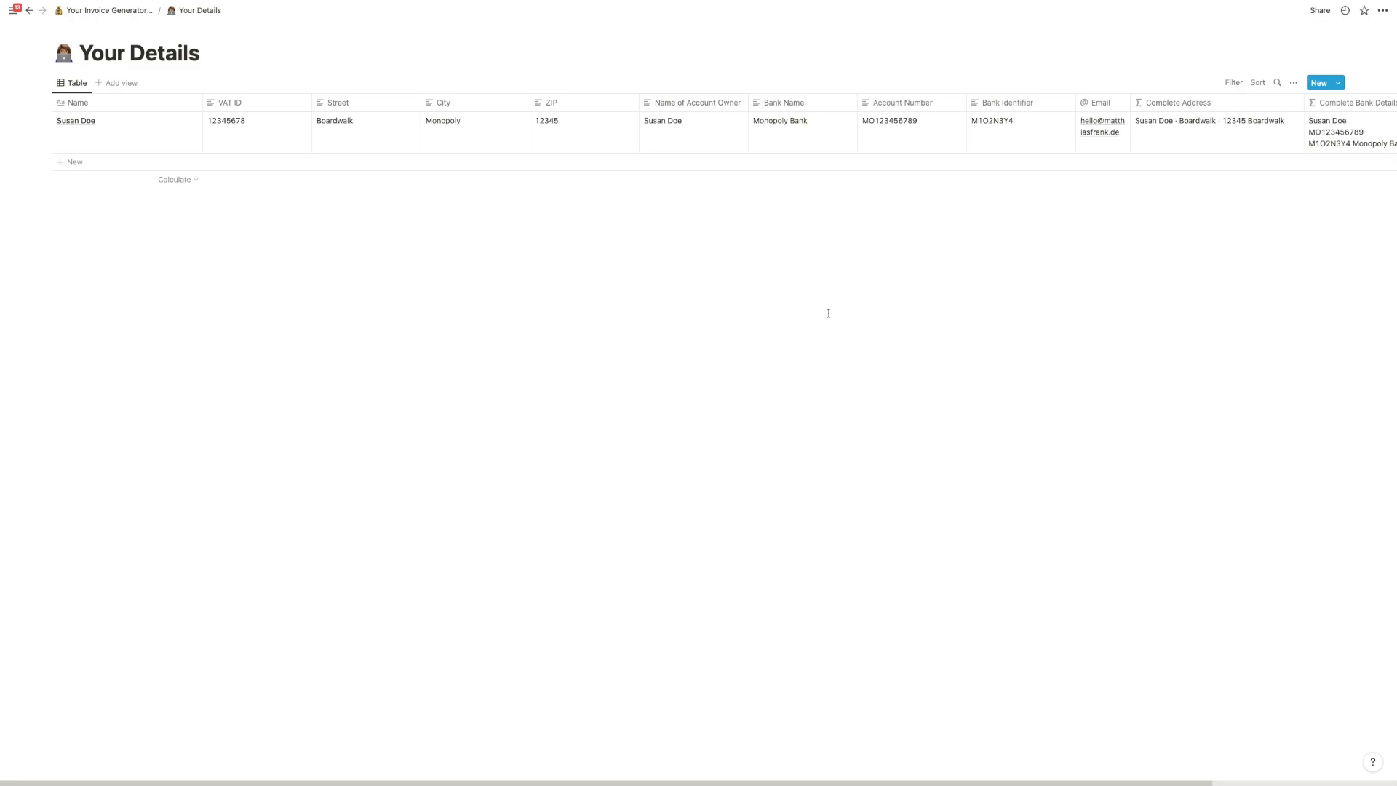
Step: Review the remaining Your Details columns, then open the Number of Invoices database from the invoice generator page
scroll(828, 313, right, 5)
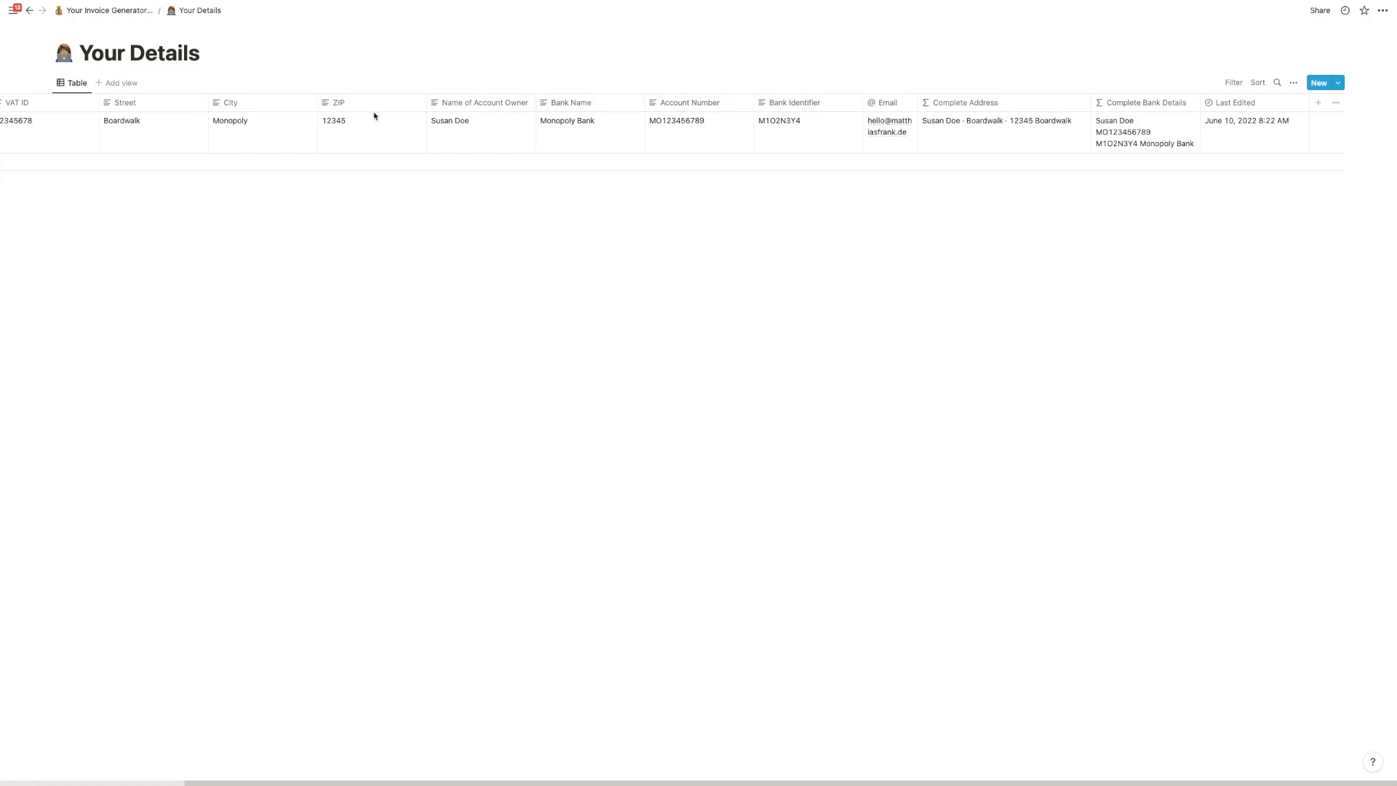
click(133, 12)
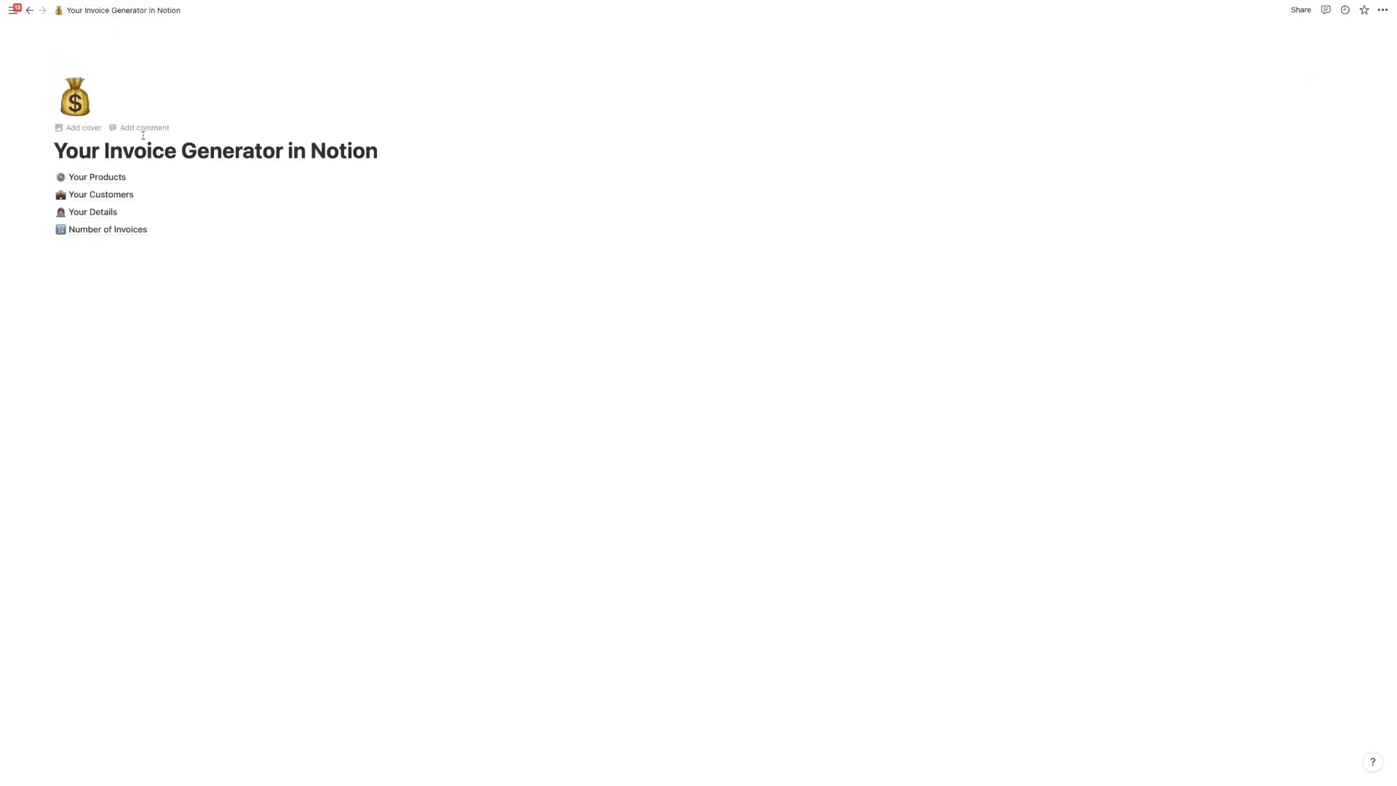
click(142, 237)
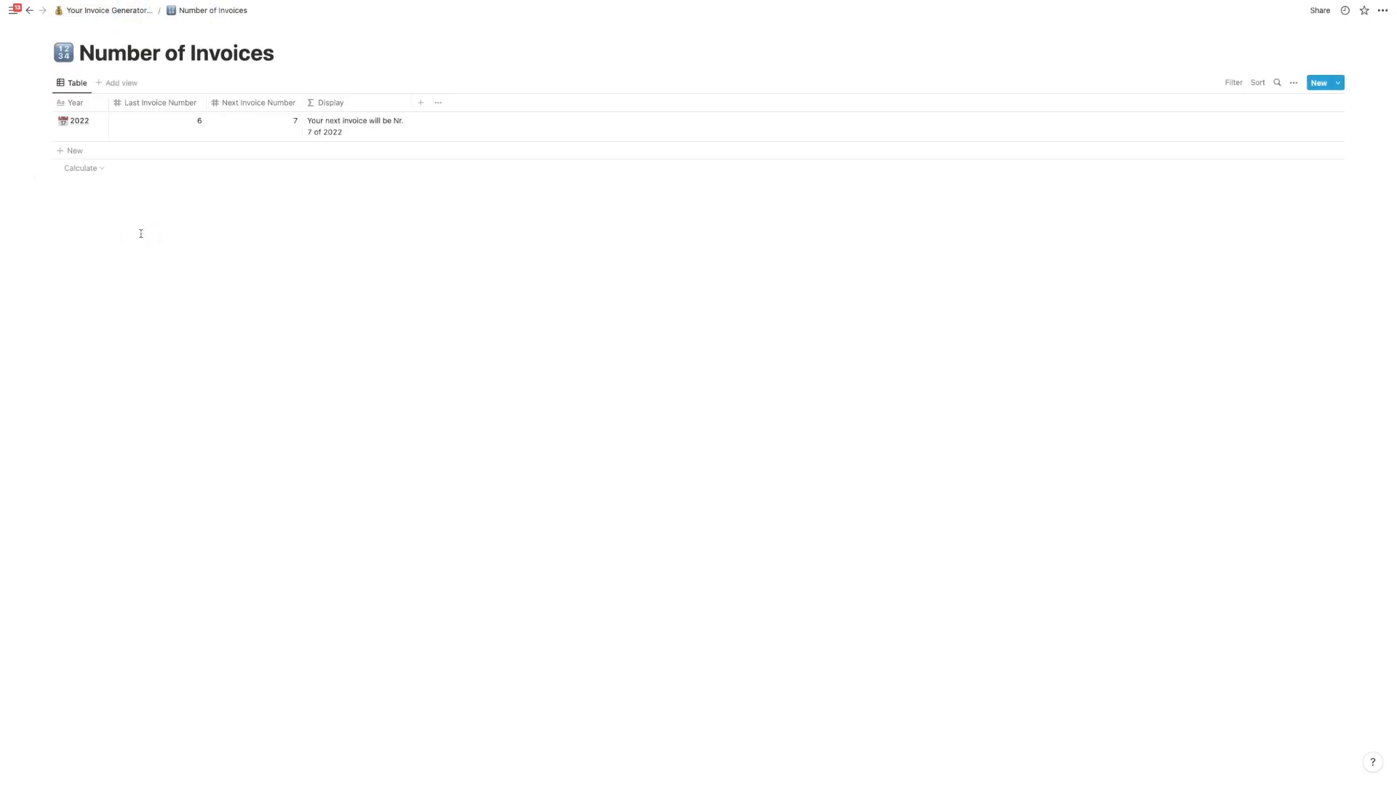
Step: In the 2022 row, set Last Invoice Number to 0 and Next Invoice Number to 1
click(184, 130)
key(BackSpace)
text(0)
key(Tab)
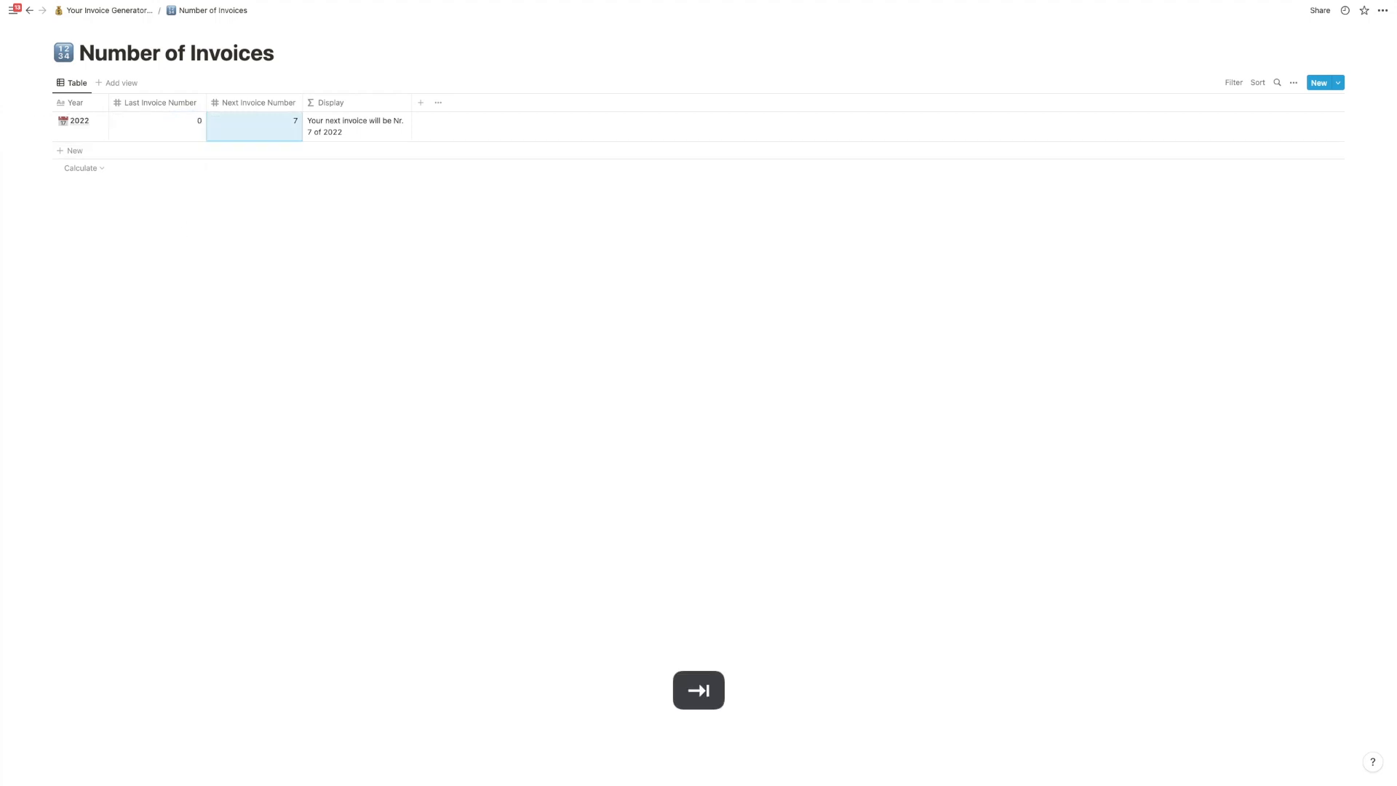
text(1)
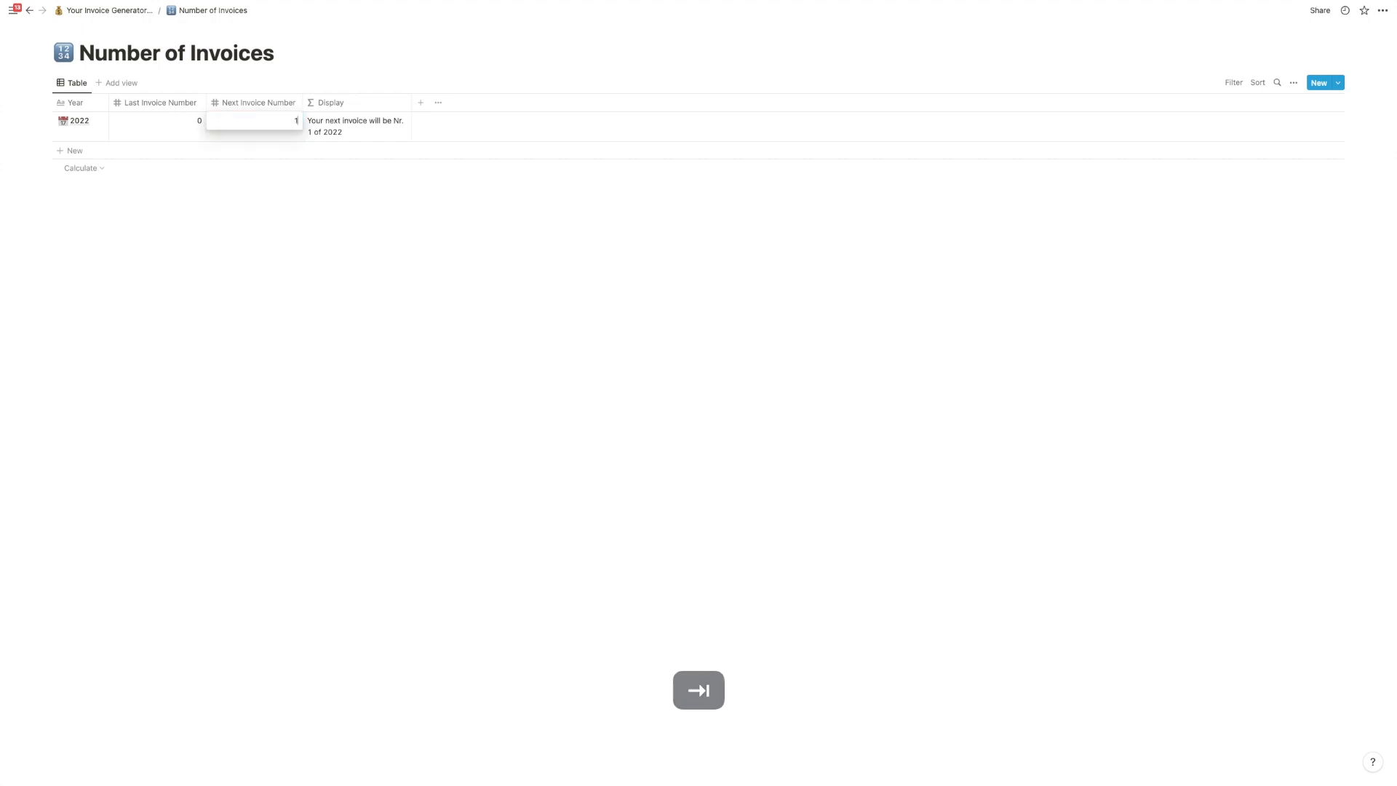
click(195, 197)
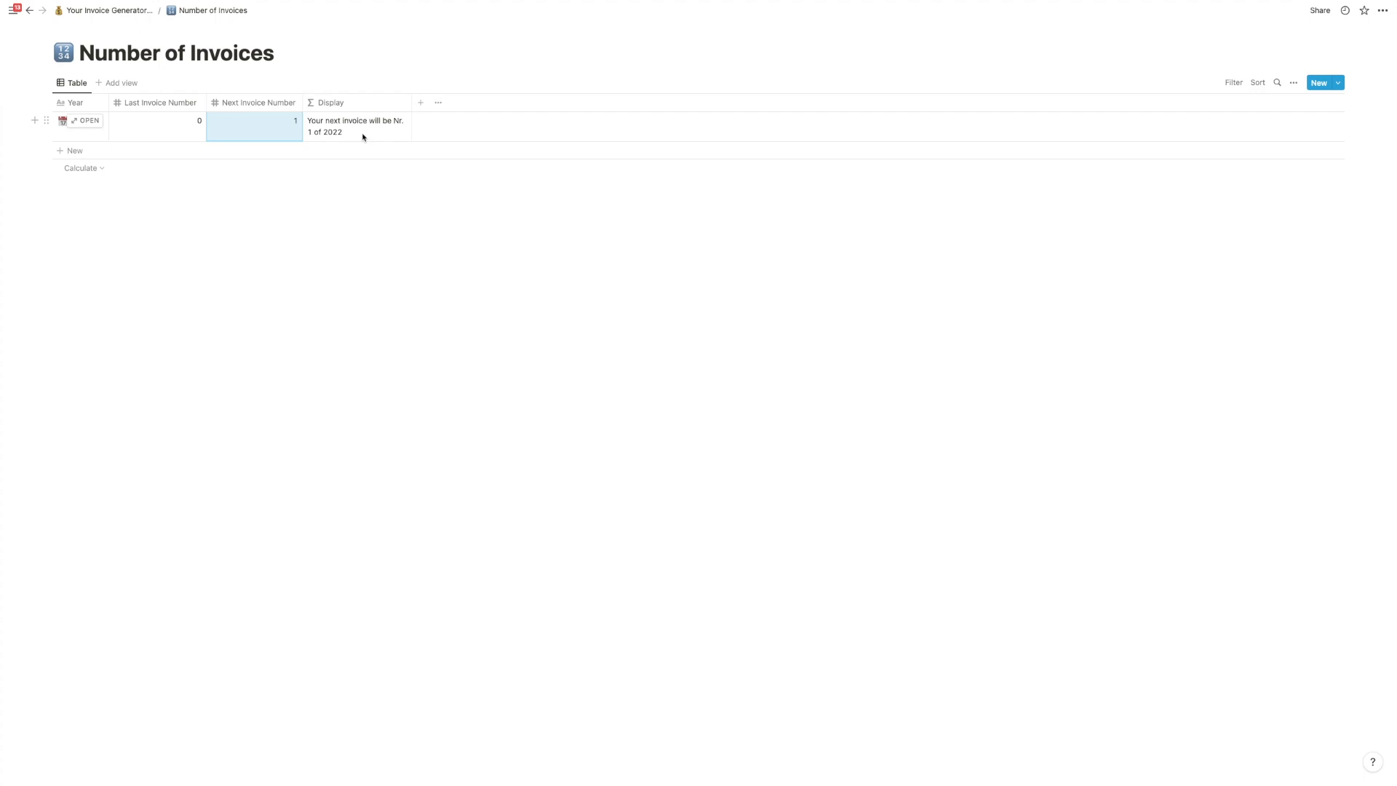
Step: Add a subpage titled "Your Invoices" to the invoice generator page and set it up as a table with a new database
click(138, 12)
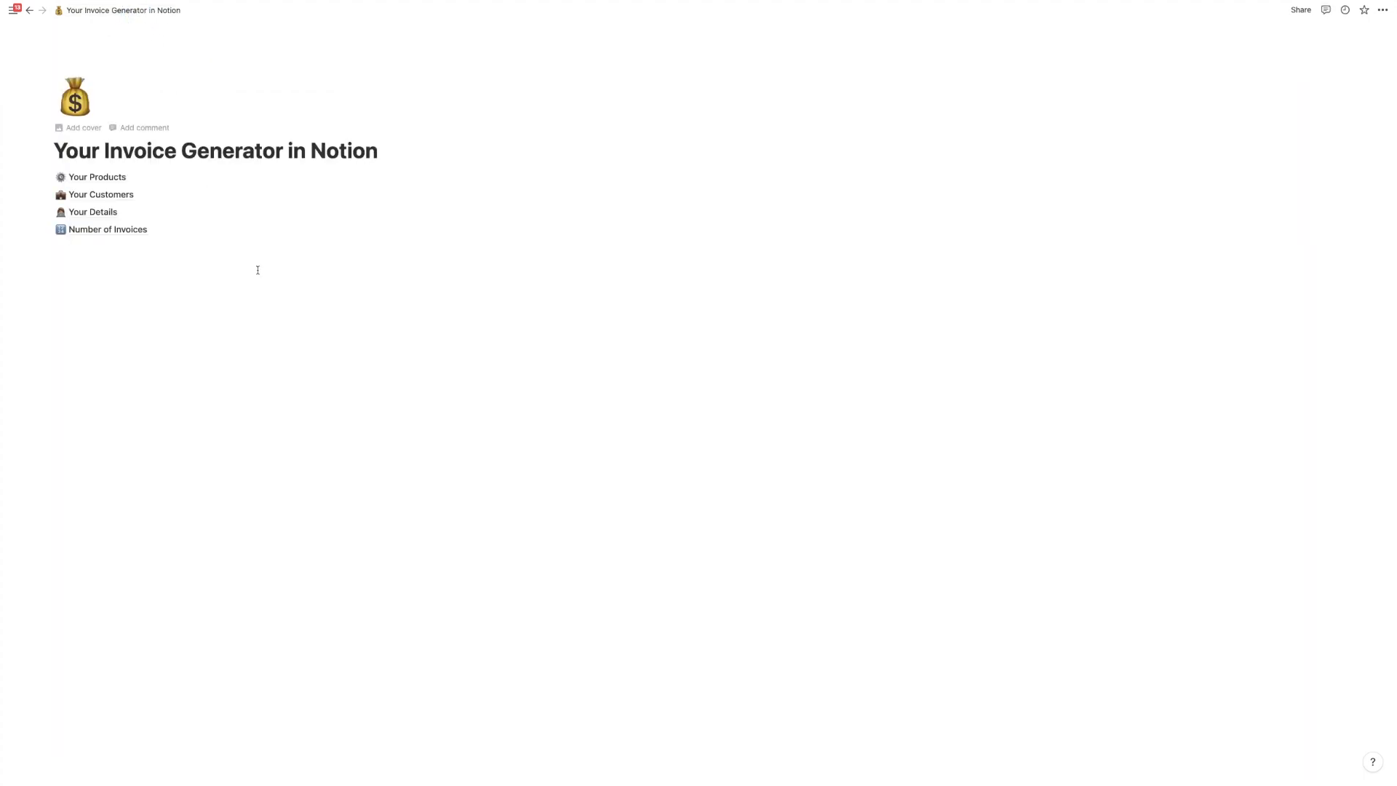
click(256, 288)
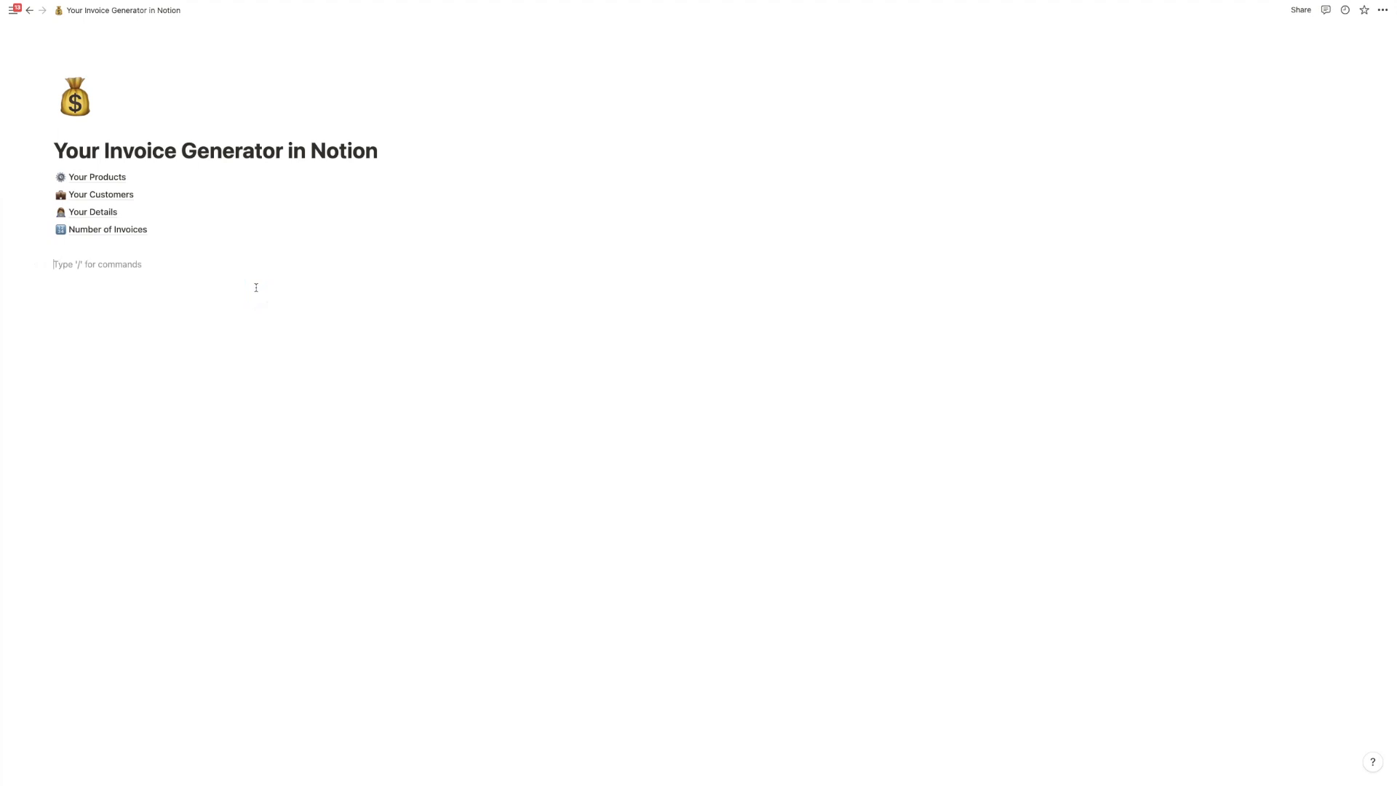
text(/page)
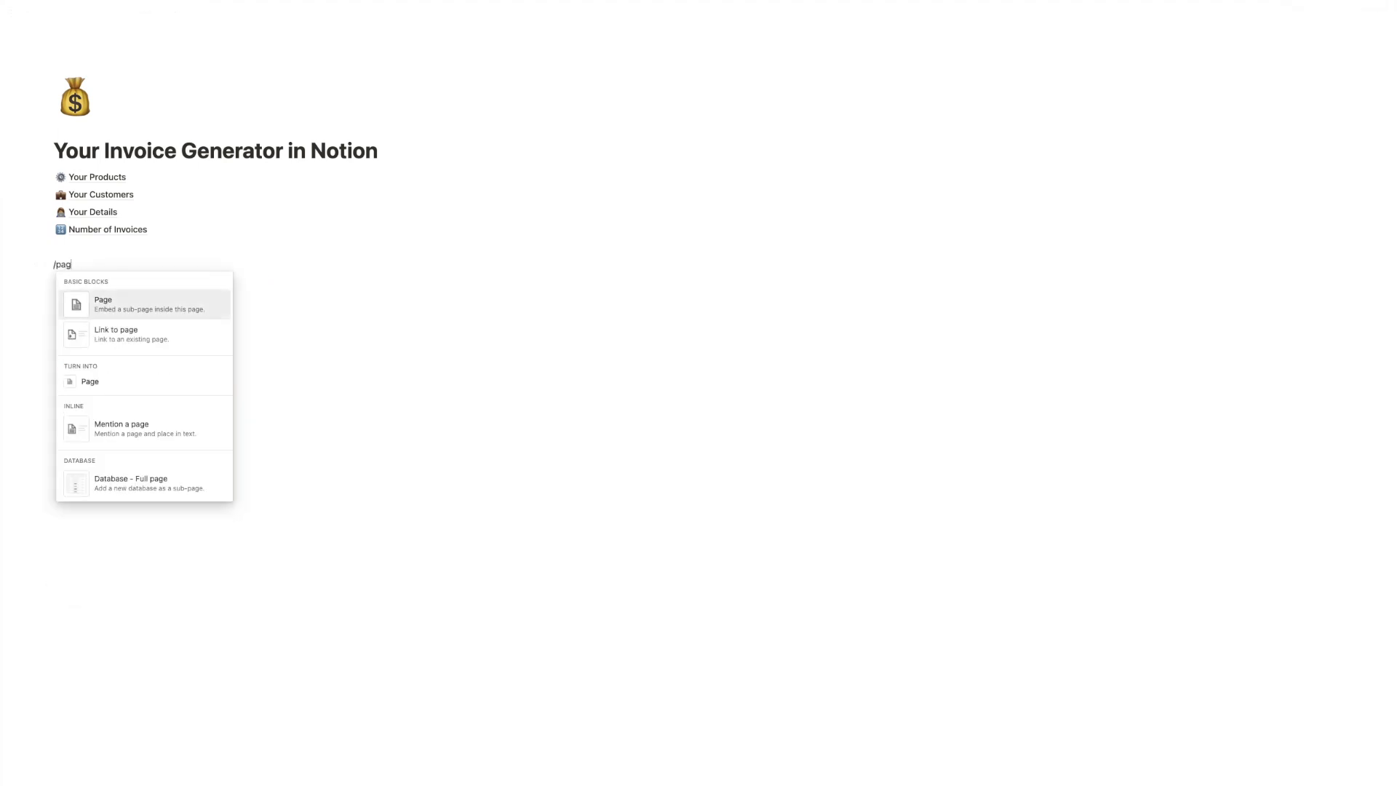
key(Return)
text(In)
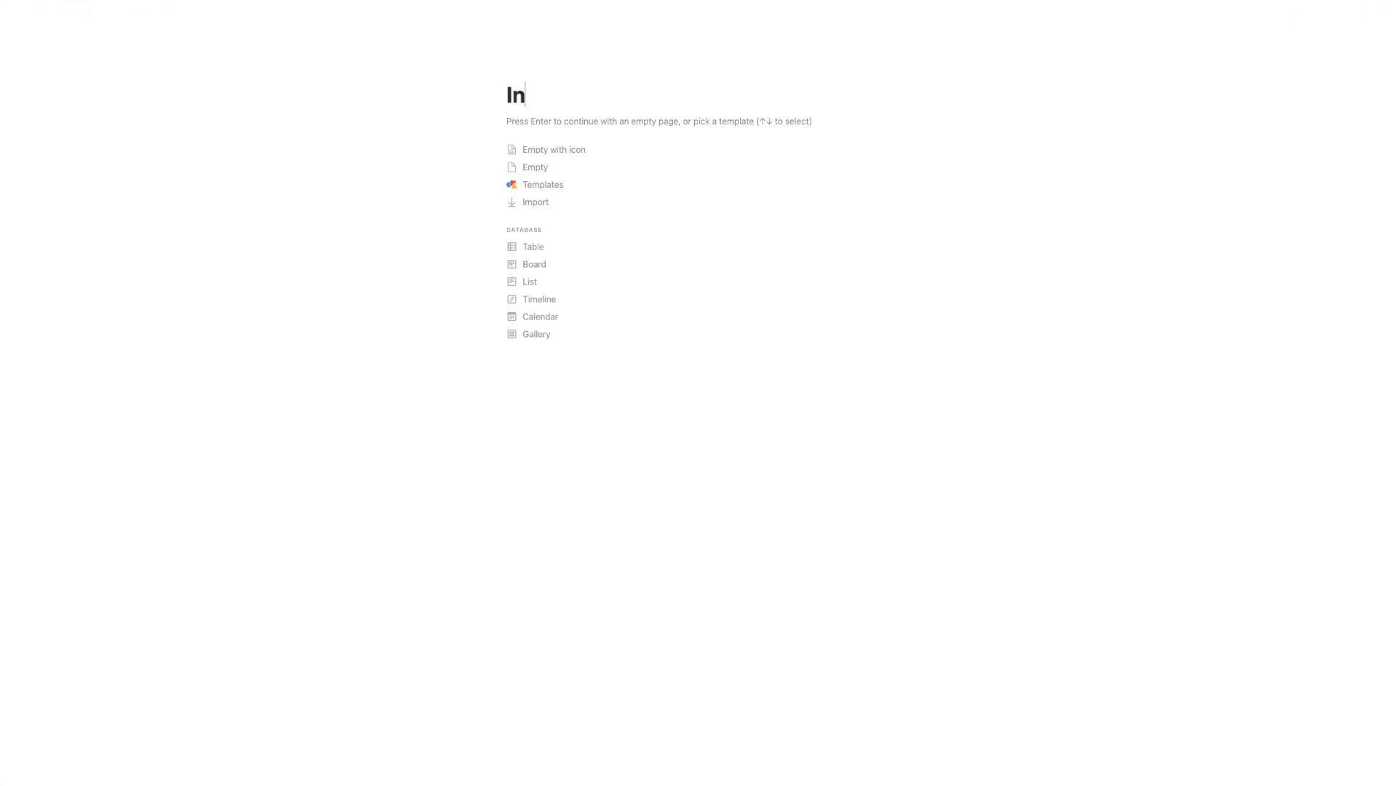
key(BackSpace)
key(BackSpace)
text(Your Invoices)
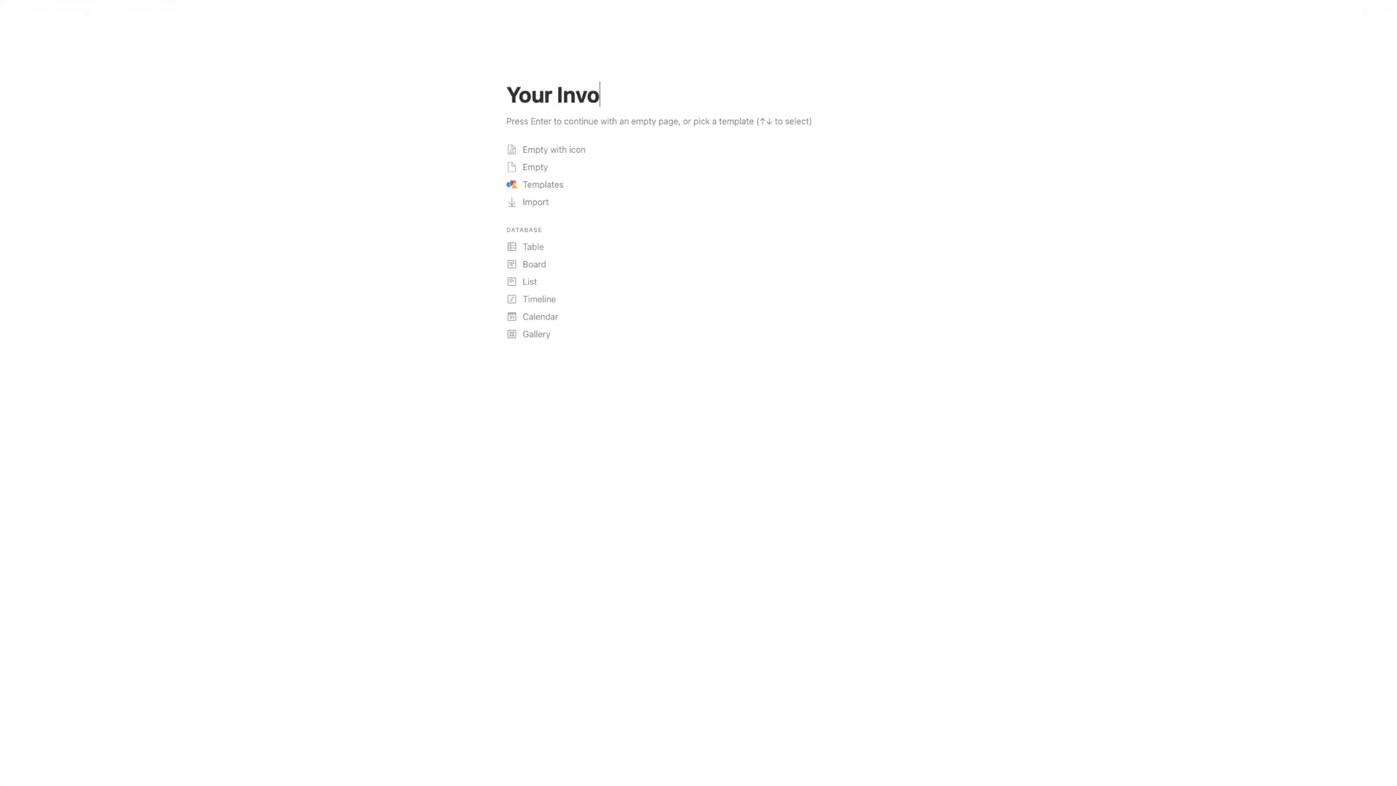
click(601, 244)
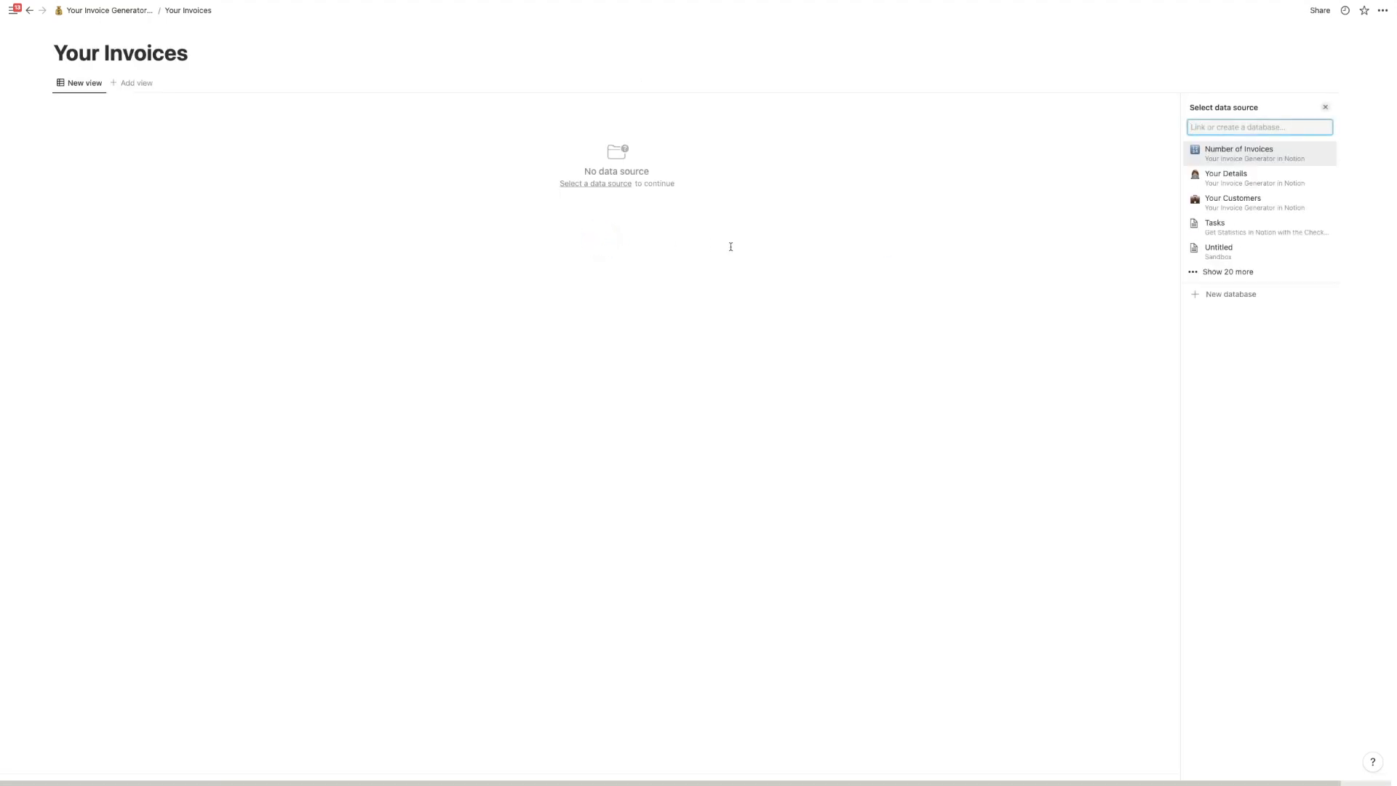
click(1230, 298)
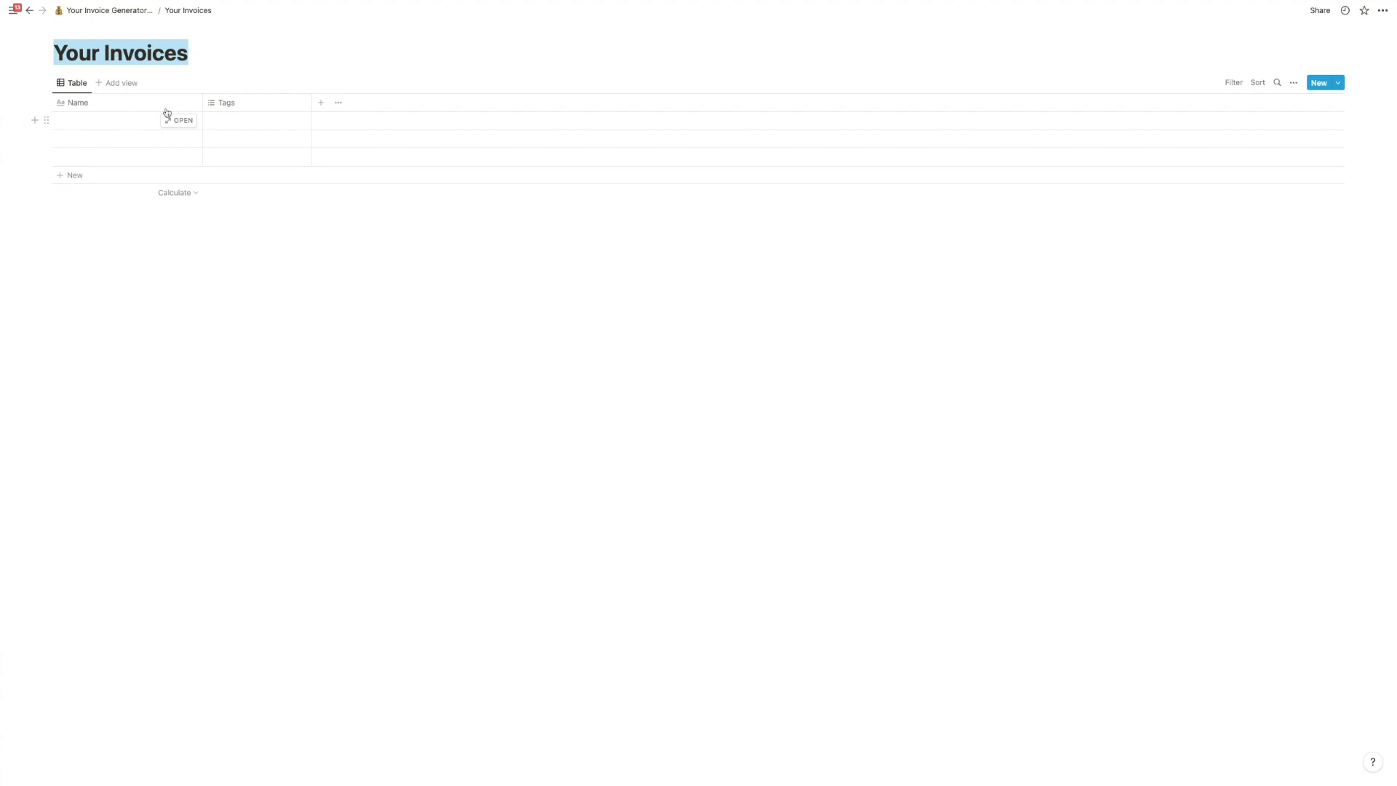
Step: Rename the Tags property to "Customer" and change its type to a relation to the Your Customers database
click(256, 103)
click(271, 123)
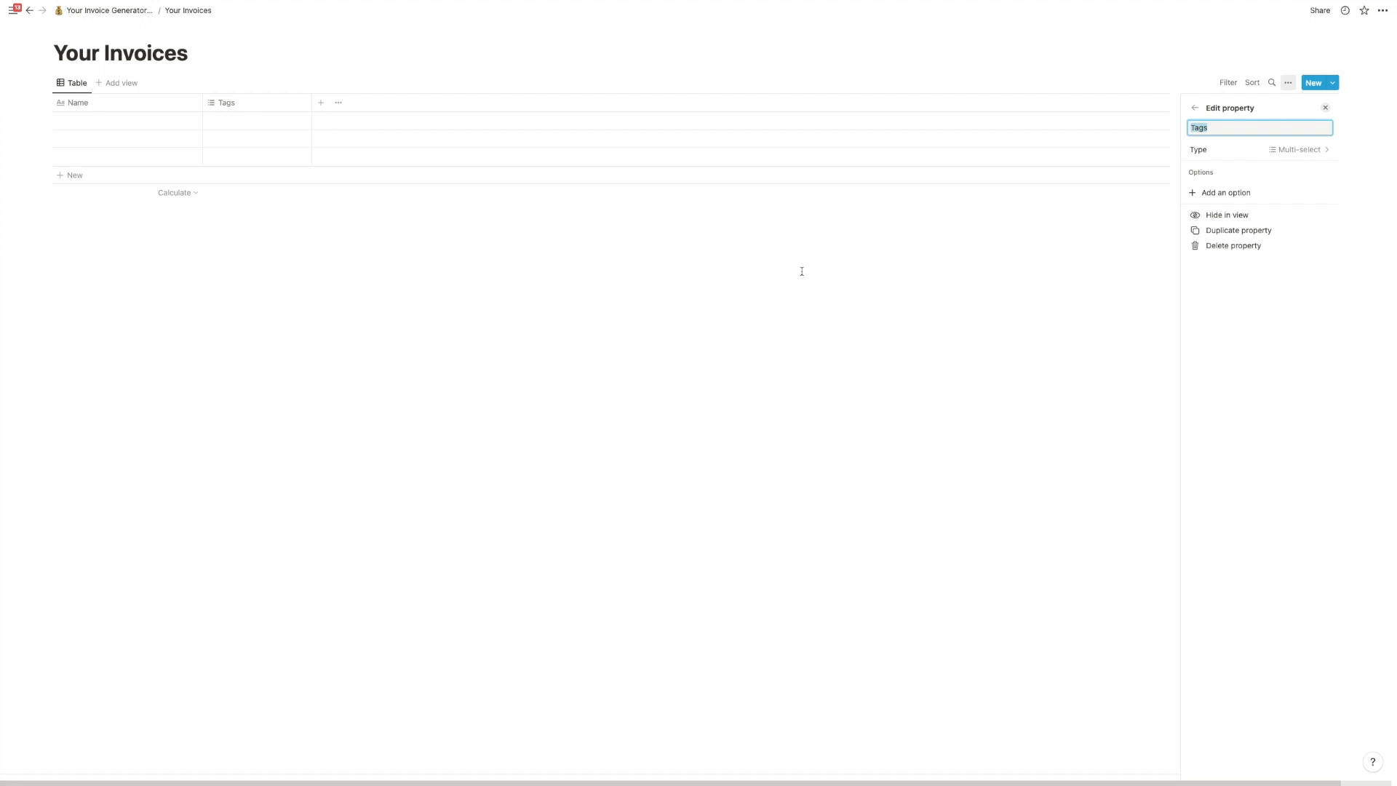
text(Customer)
click(1216, 149)
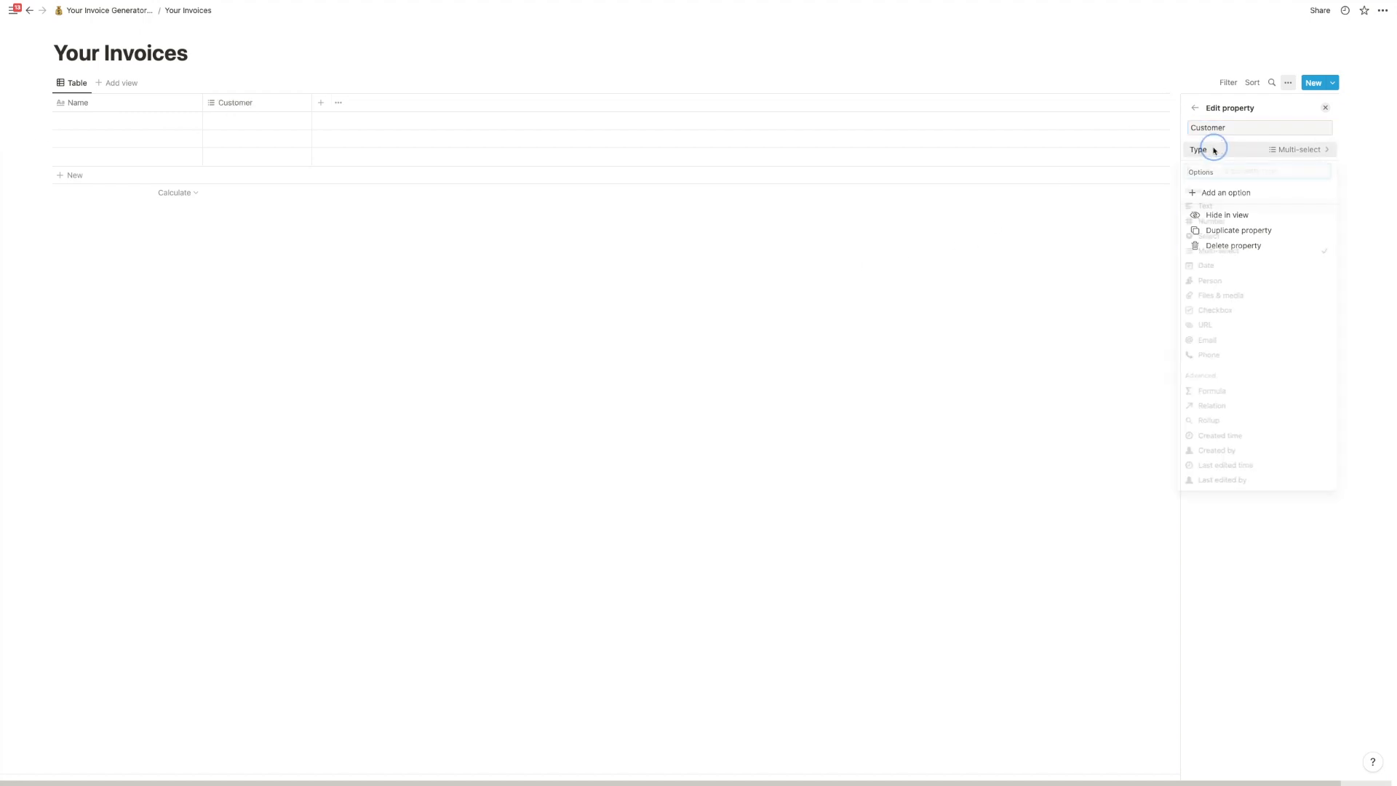
click(1225, 411)
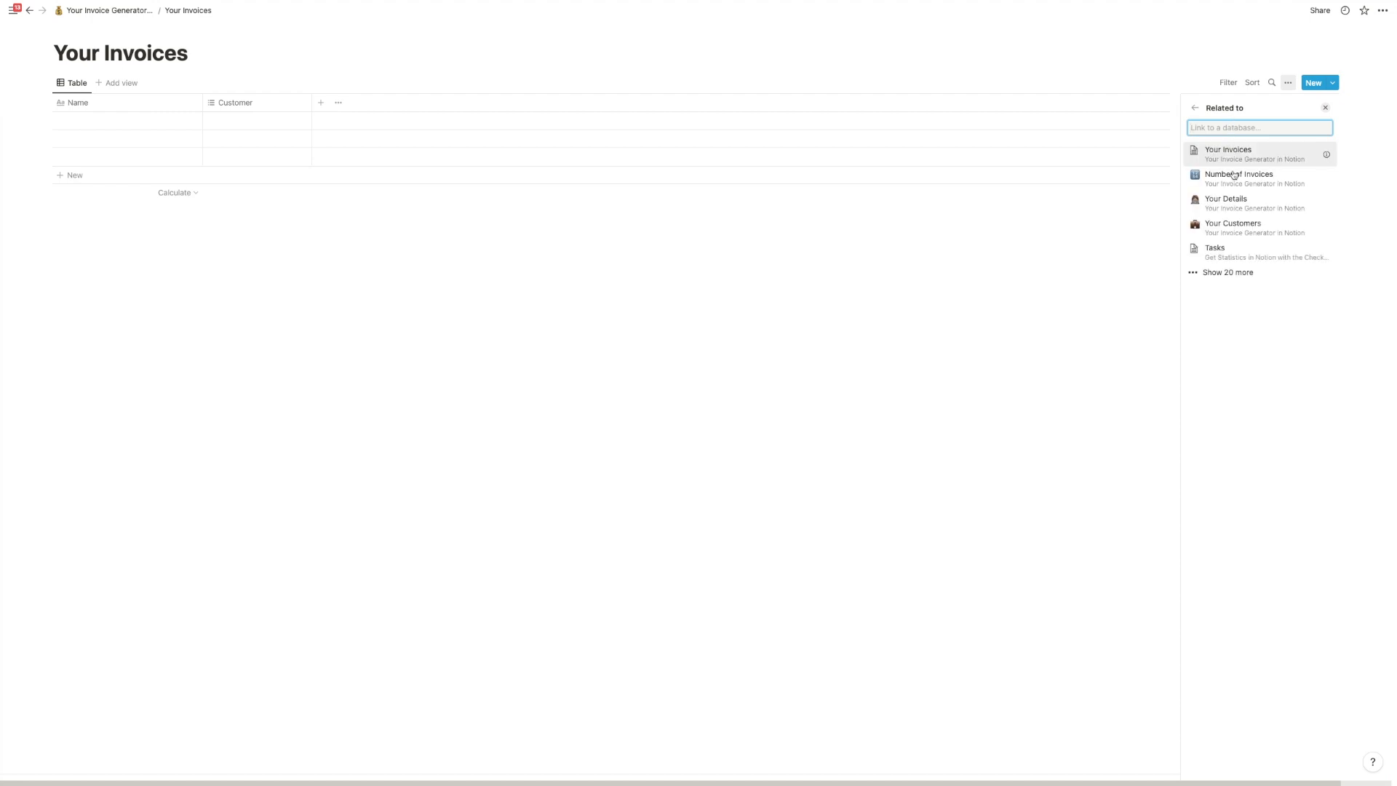
click(1239, 230)
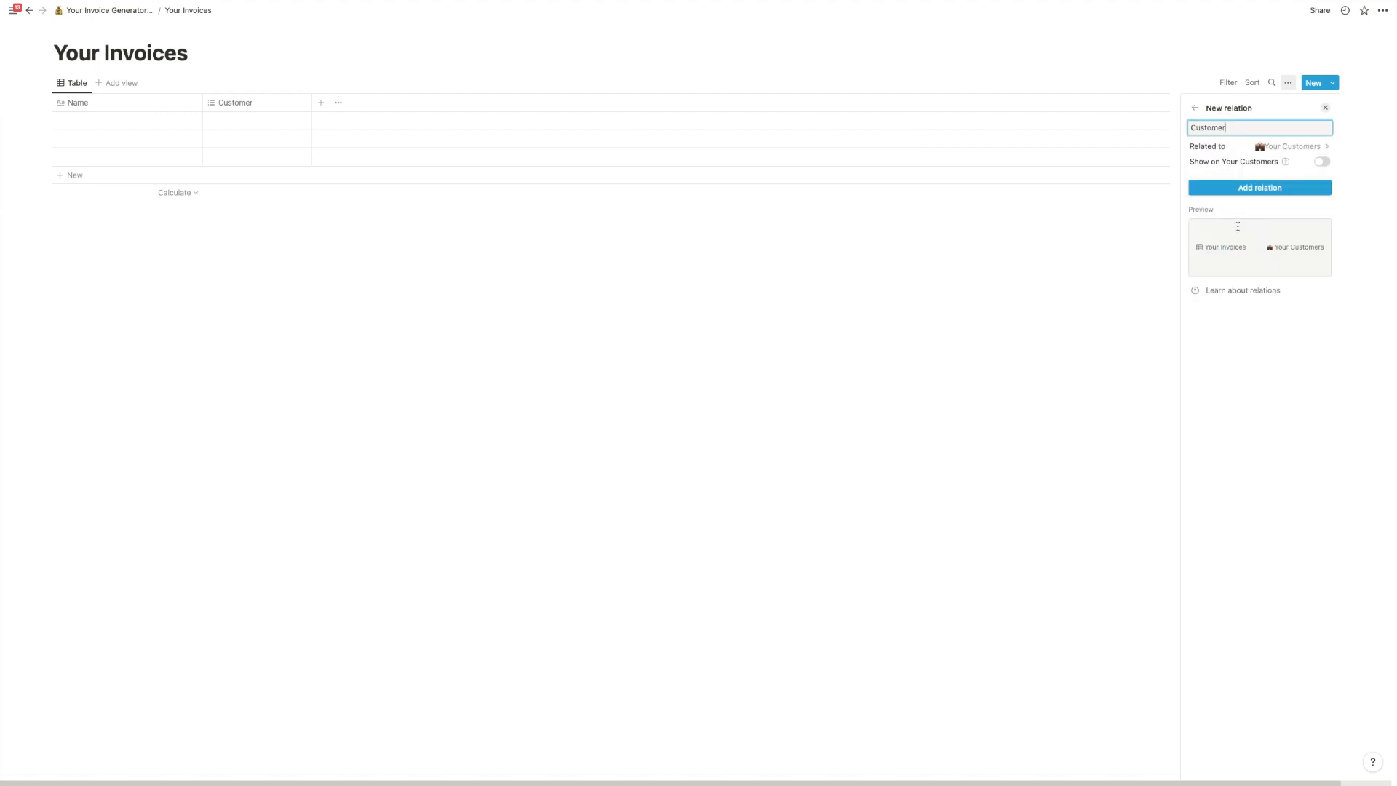
Step: Show the relation on Your Customers under the property name "Invoices" and add the relation
click(1322, 162)
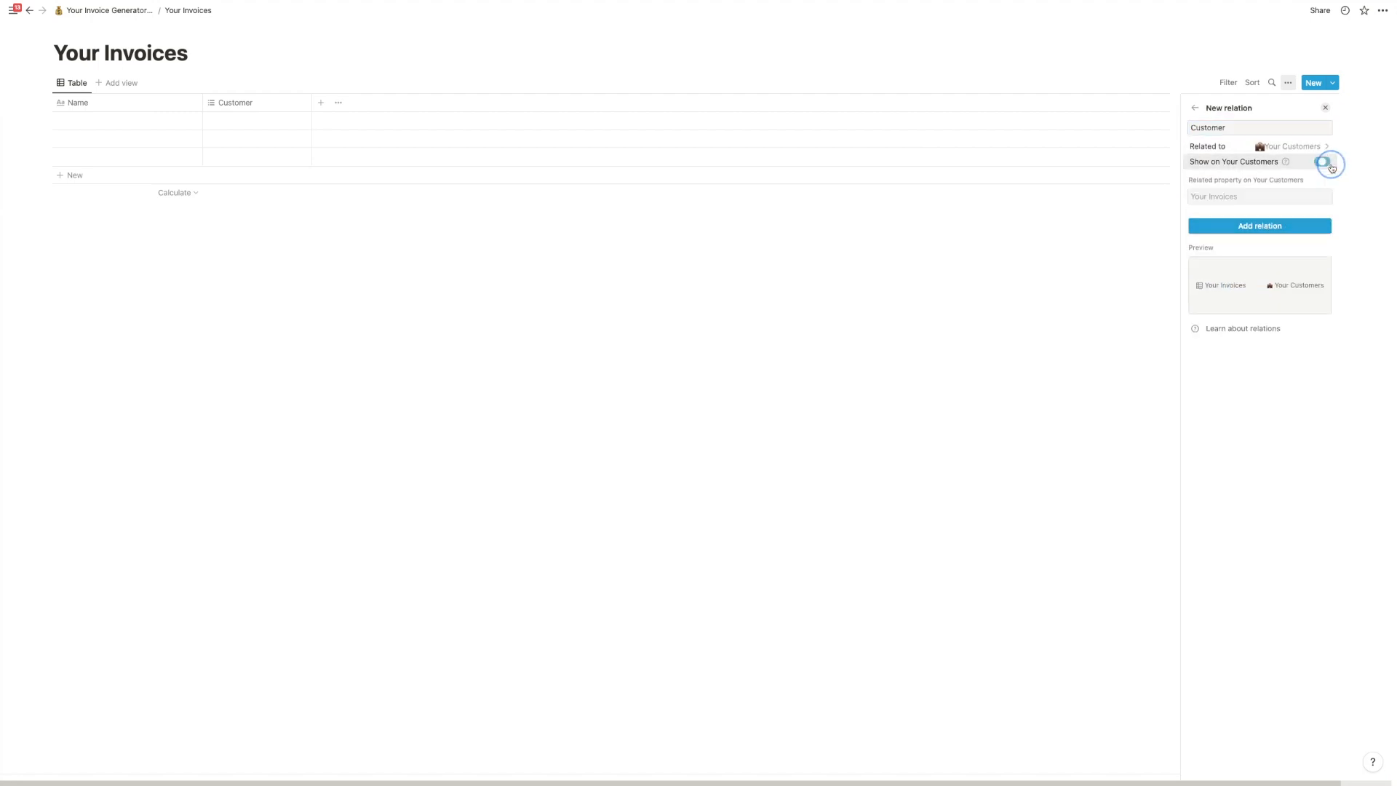
click(1293, 193)
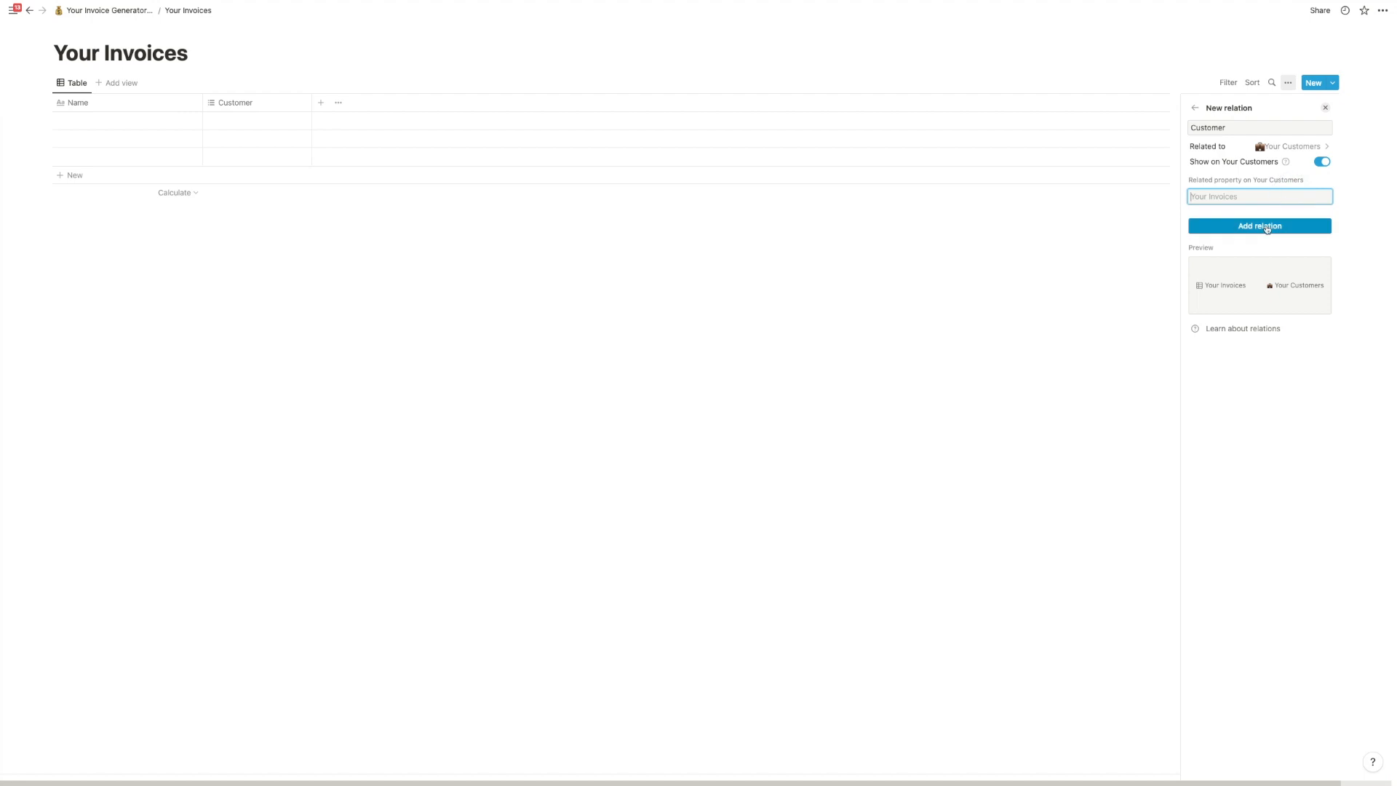
text(Invoices)
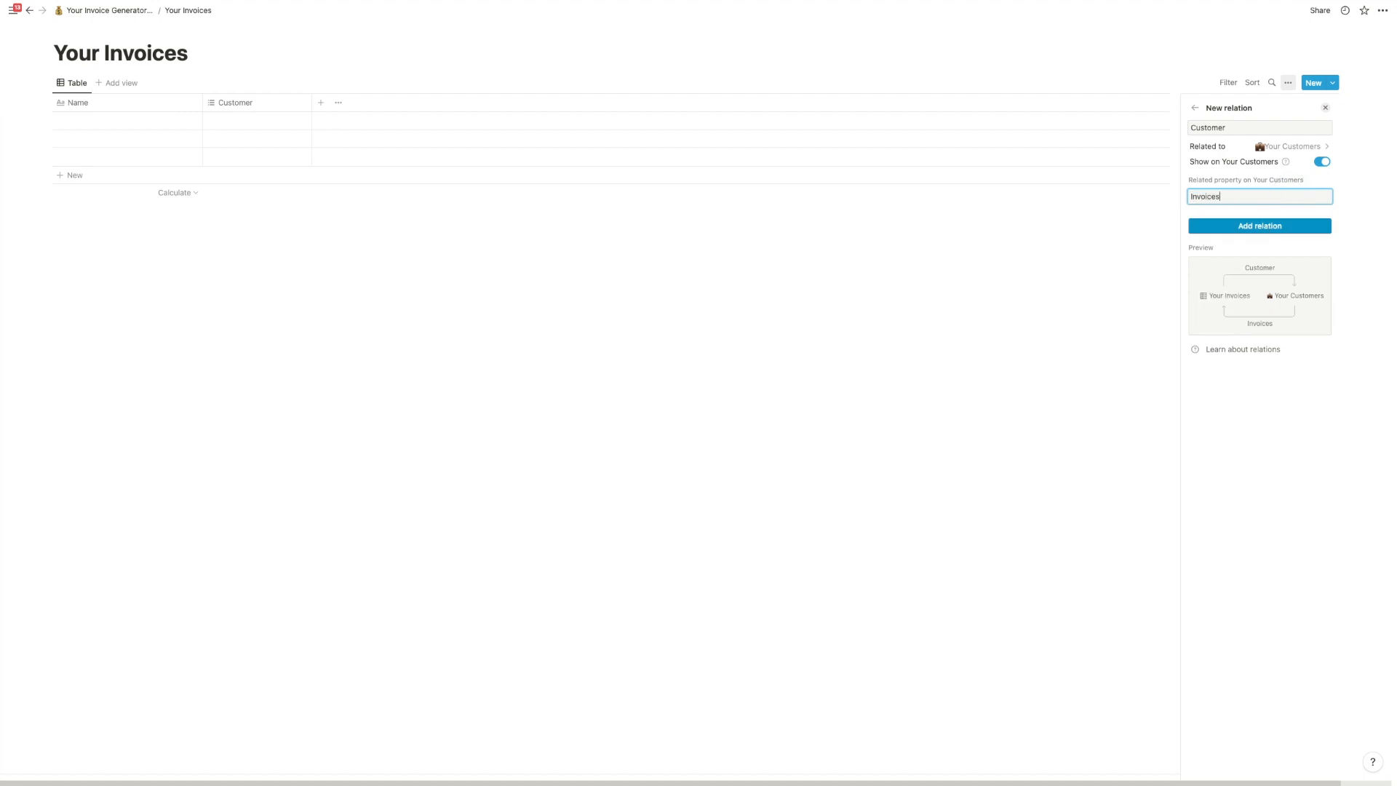
click(1265, 225)
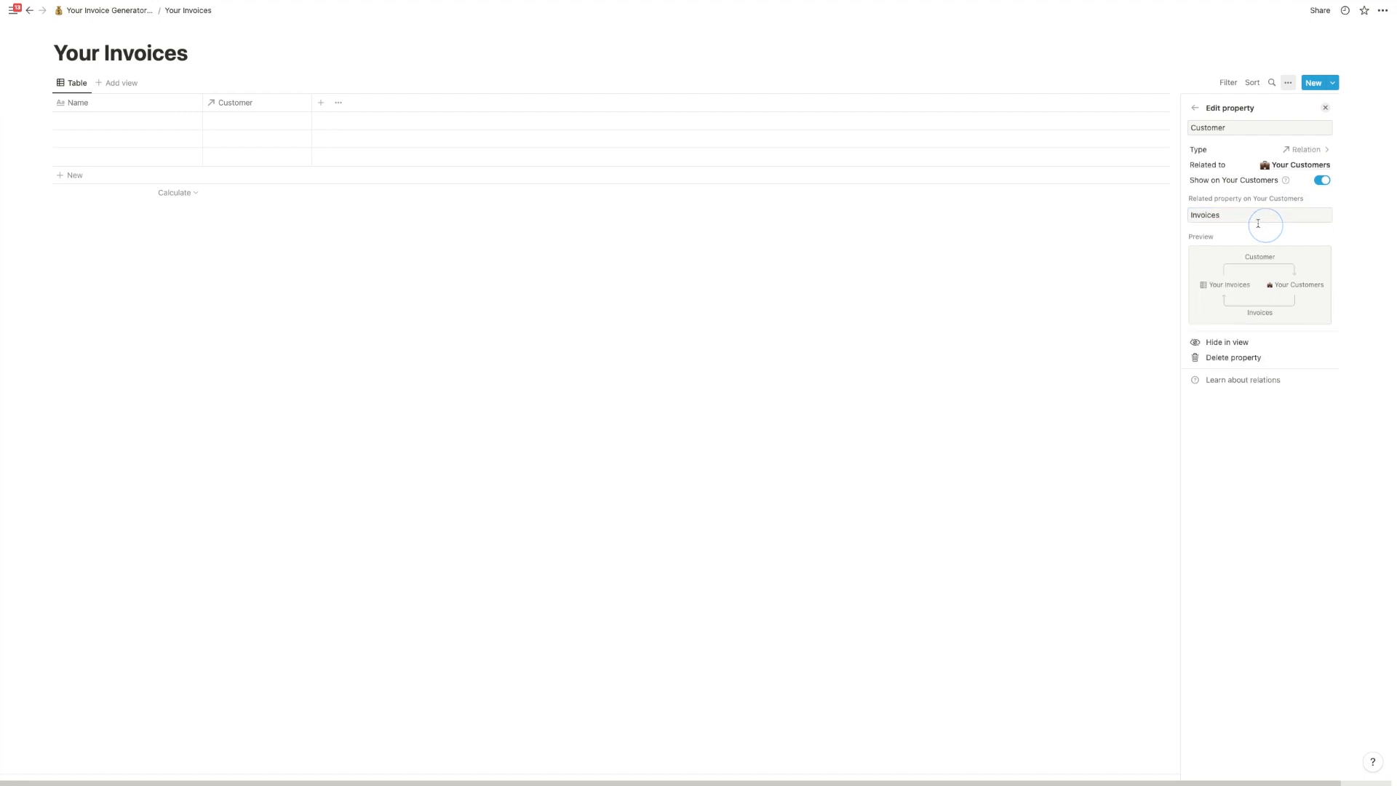
Step: Add a property named "Your Details" and make it a relation to the Your Details database
click(325, 103)
click(356, 102)
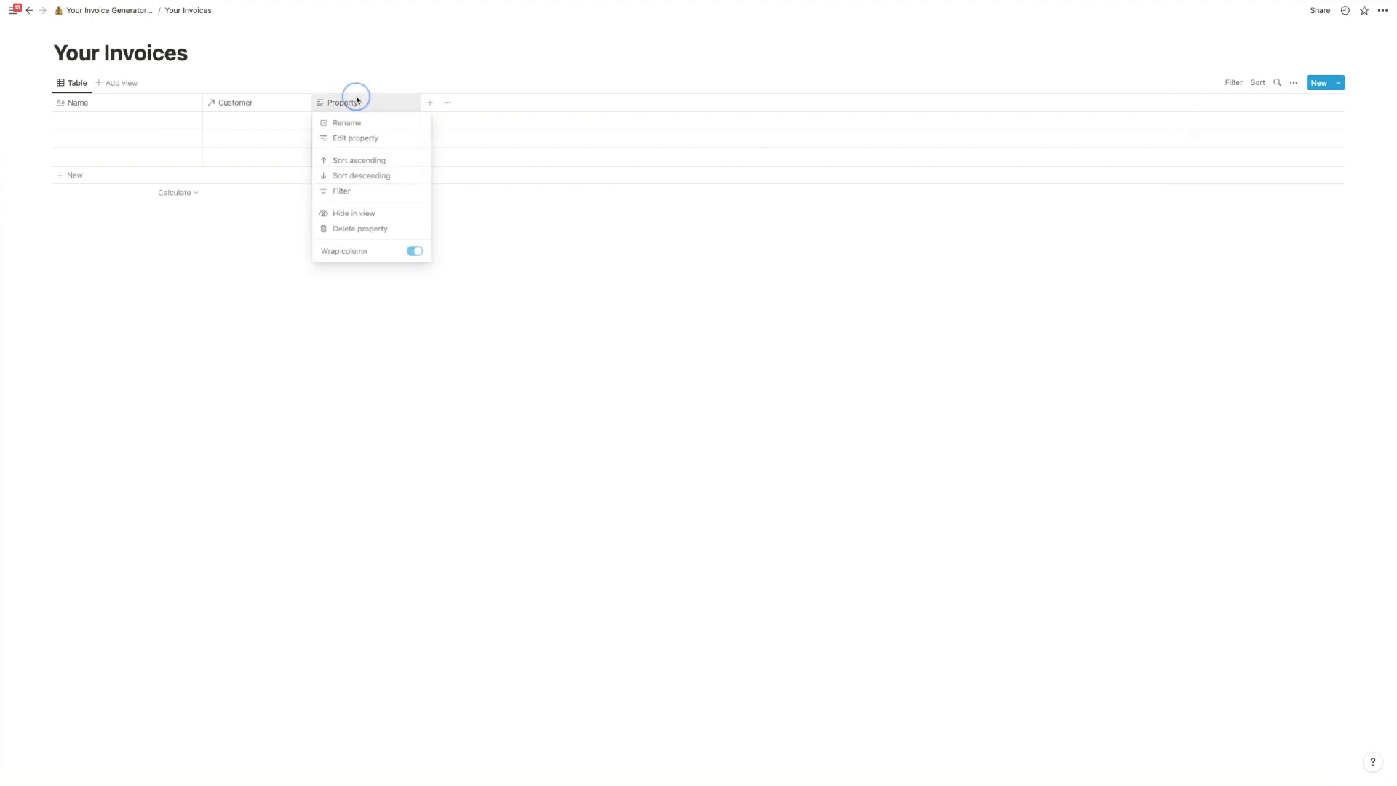
click(372, 140)
click(1321, 126)
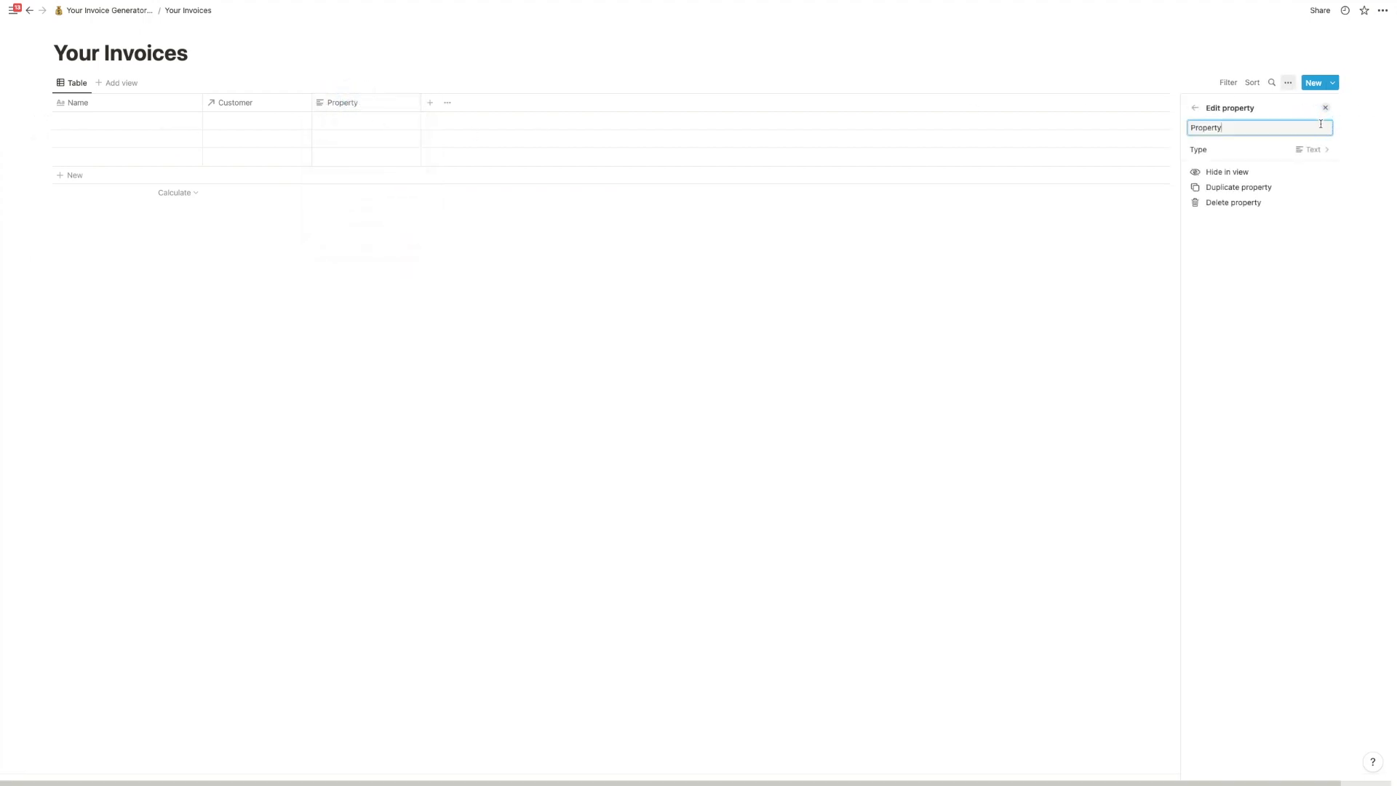
key(super+a)
text(Your Detail)
click(1310, 149)
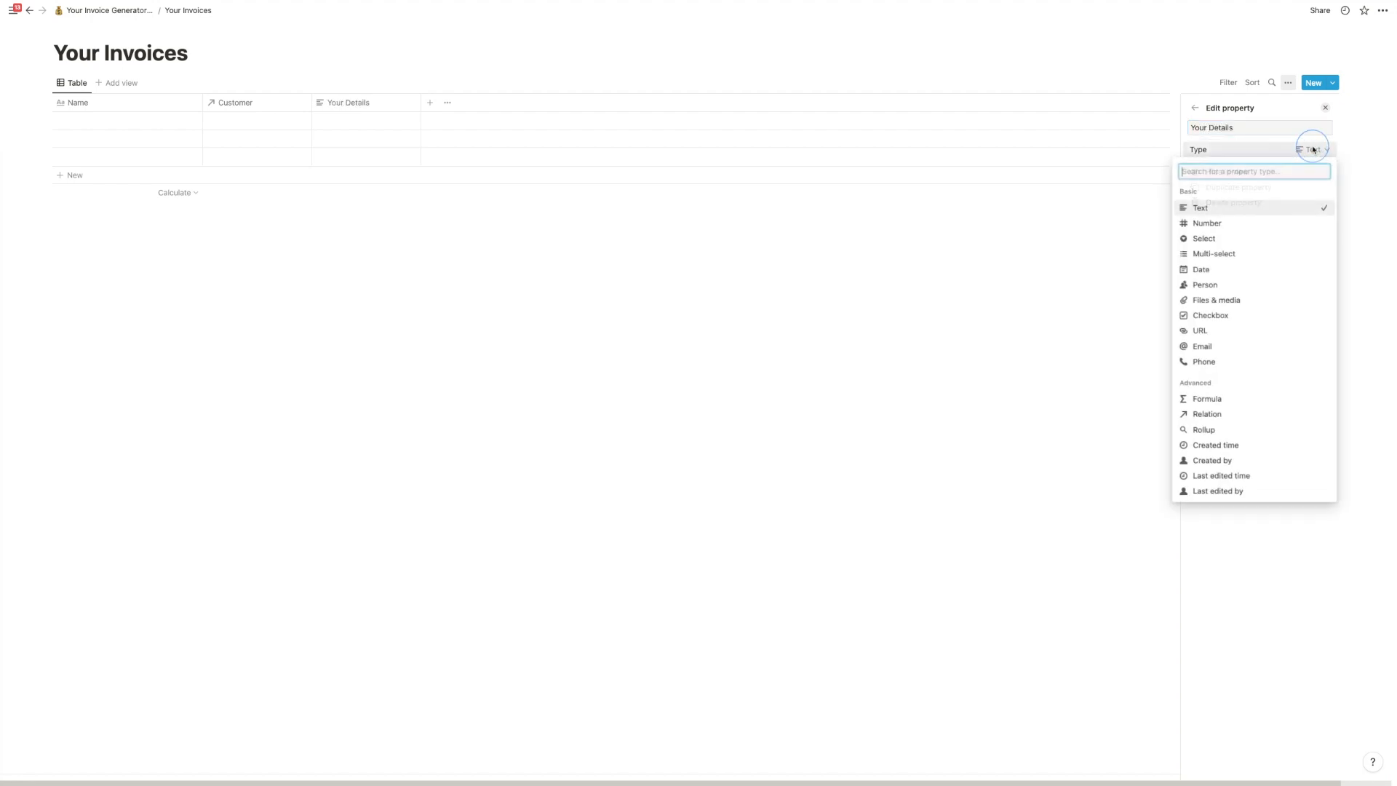
click(1218, 419)
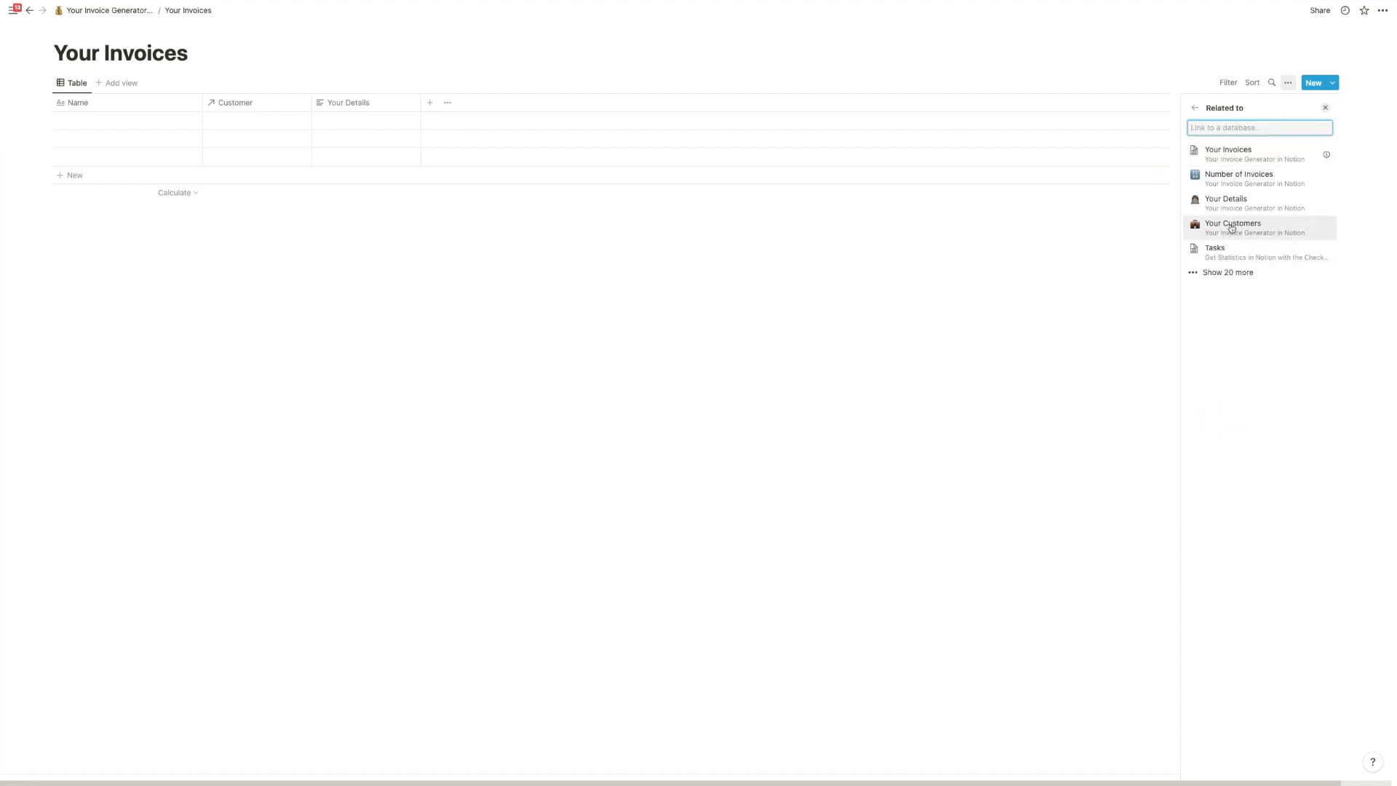
click(1225, 200)
Step: Show the relation on Your Details under the property name "Invoices" and add the relation
click(1321, 162)
click(1274, 195)
text(Inovi)
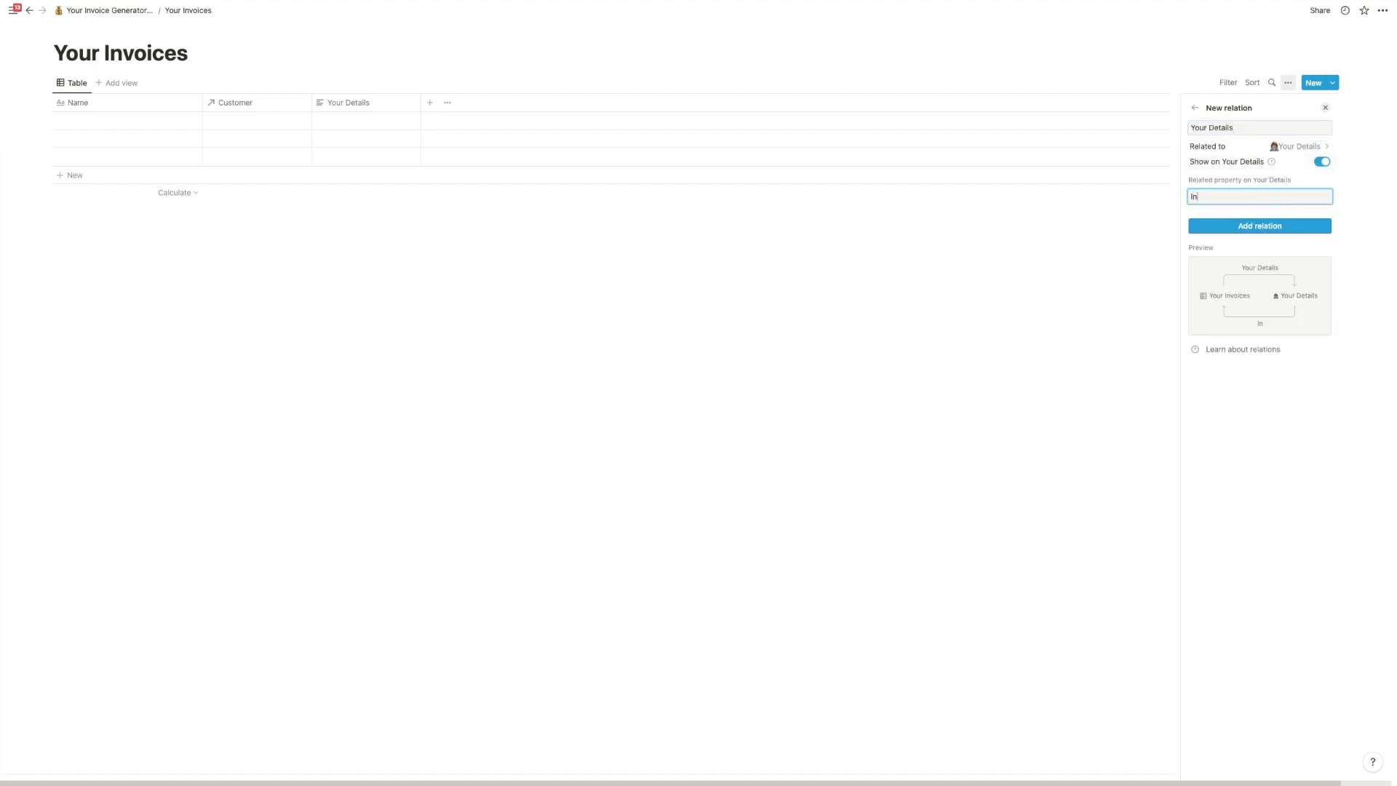
key(BackSpace)
key(BackSpace)
key(BackSpace)
text(voices)
click(1281, 224)
click(840, 256)
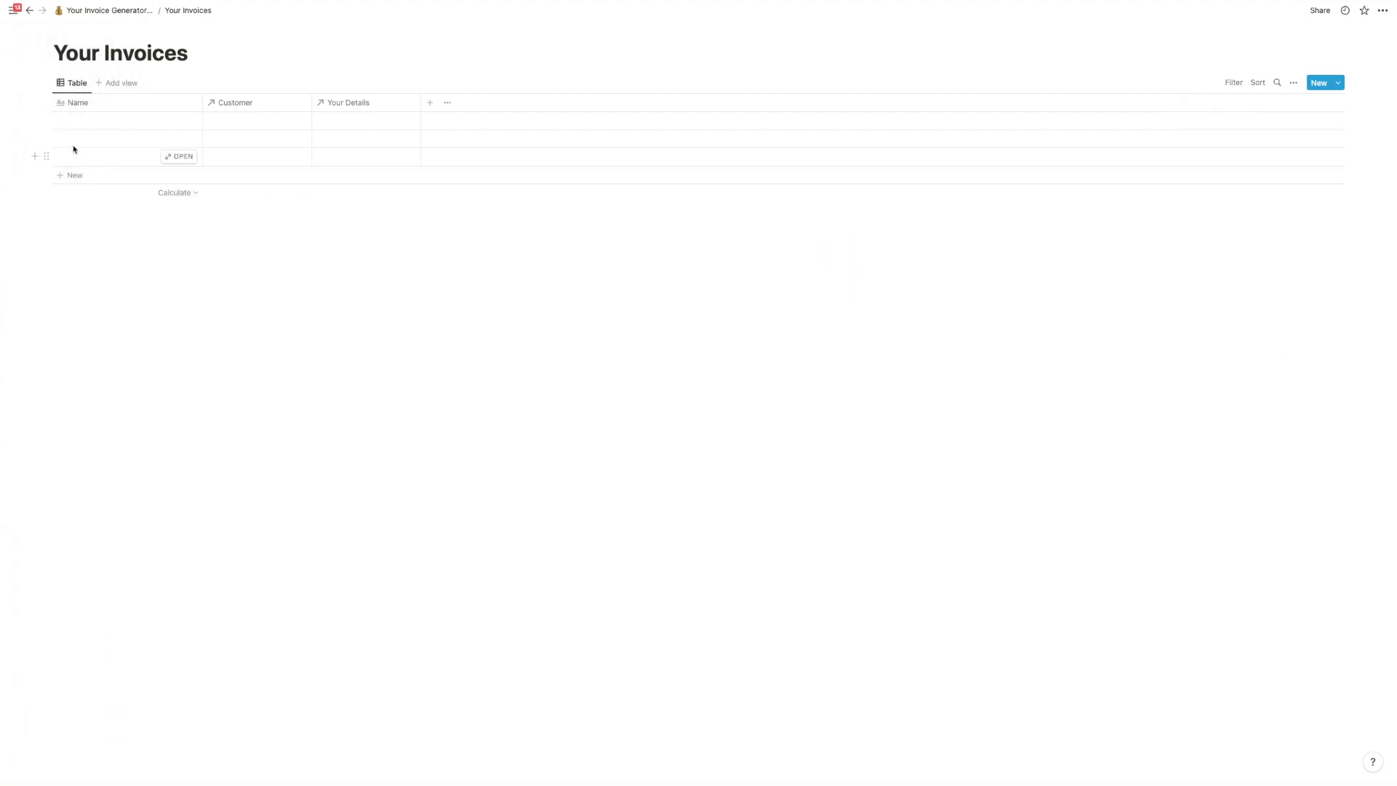
Step: Delete two of the three empty rows from the Your Invoices table
click(45, 138)
key(Delete)
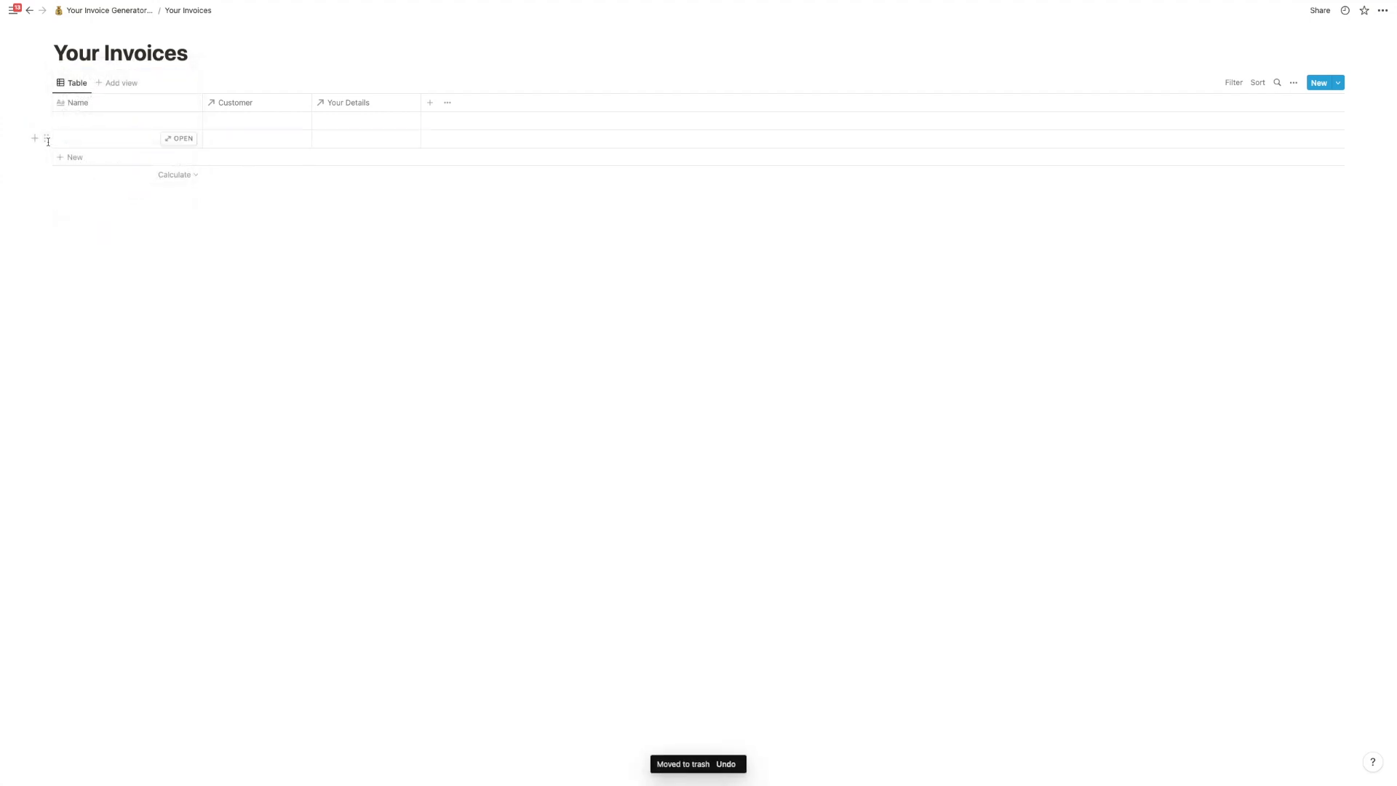
click(45, 138)
key(Delete)
Step: Name the remaining row "First Test Invoice" and link its Customer field to The Game
click(121, 119)
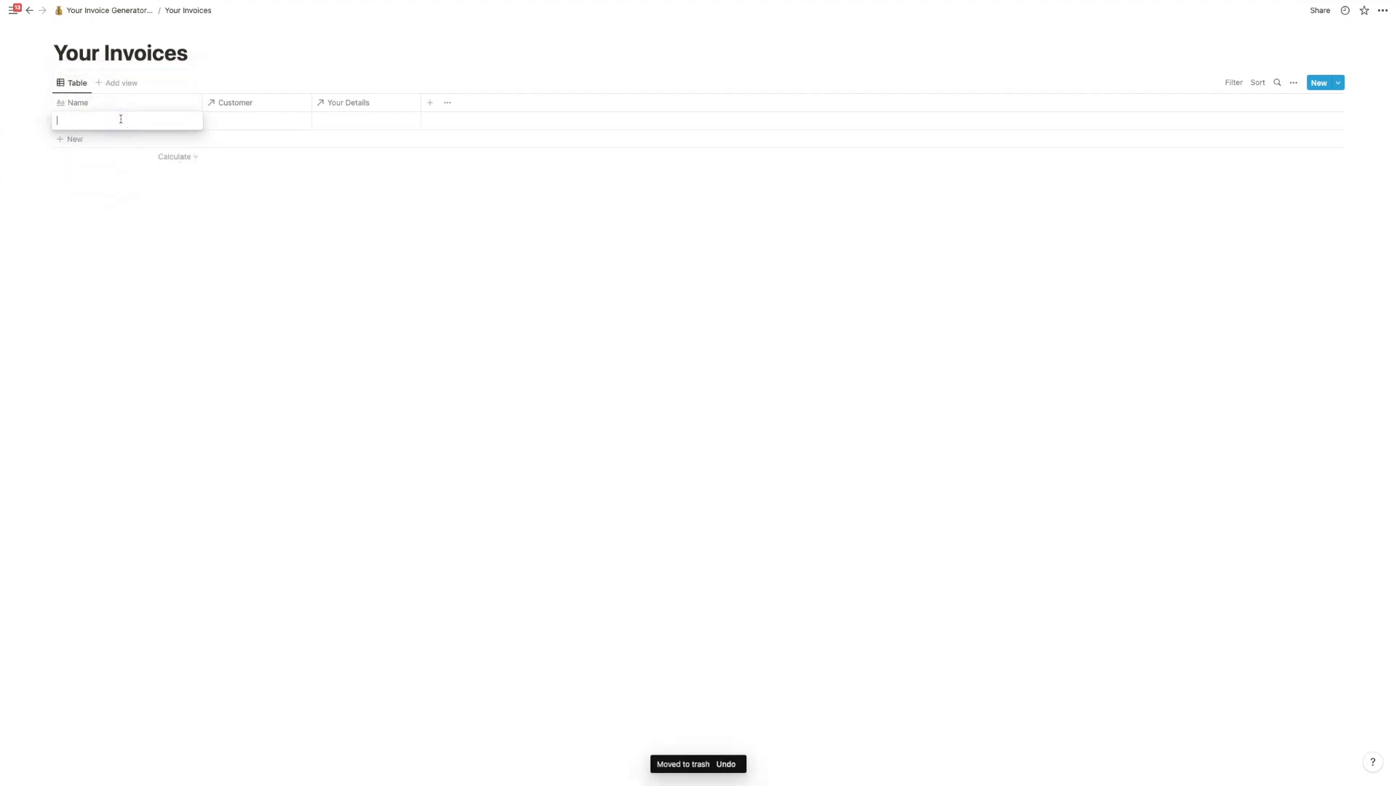
text(First Test Invoice)
key(Tab)
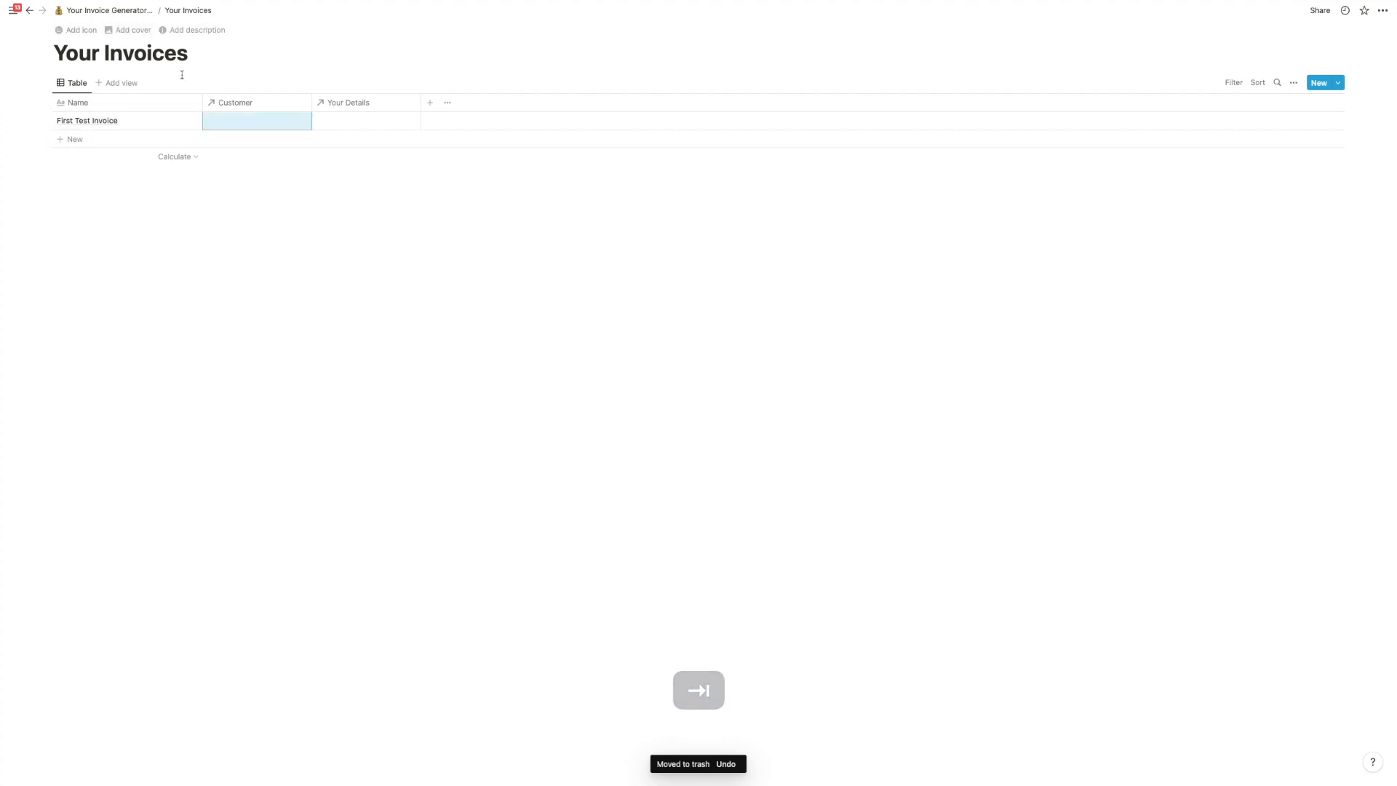
click(234, 121)
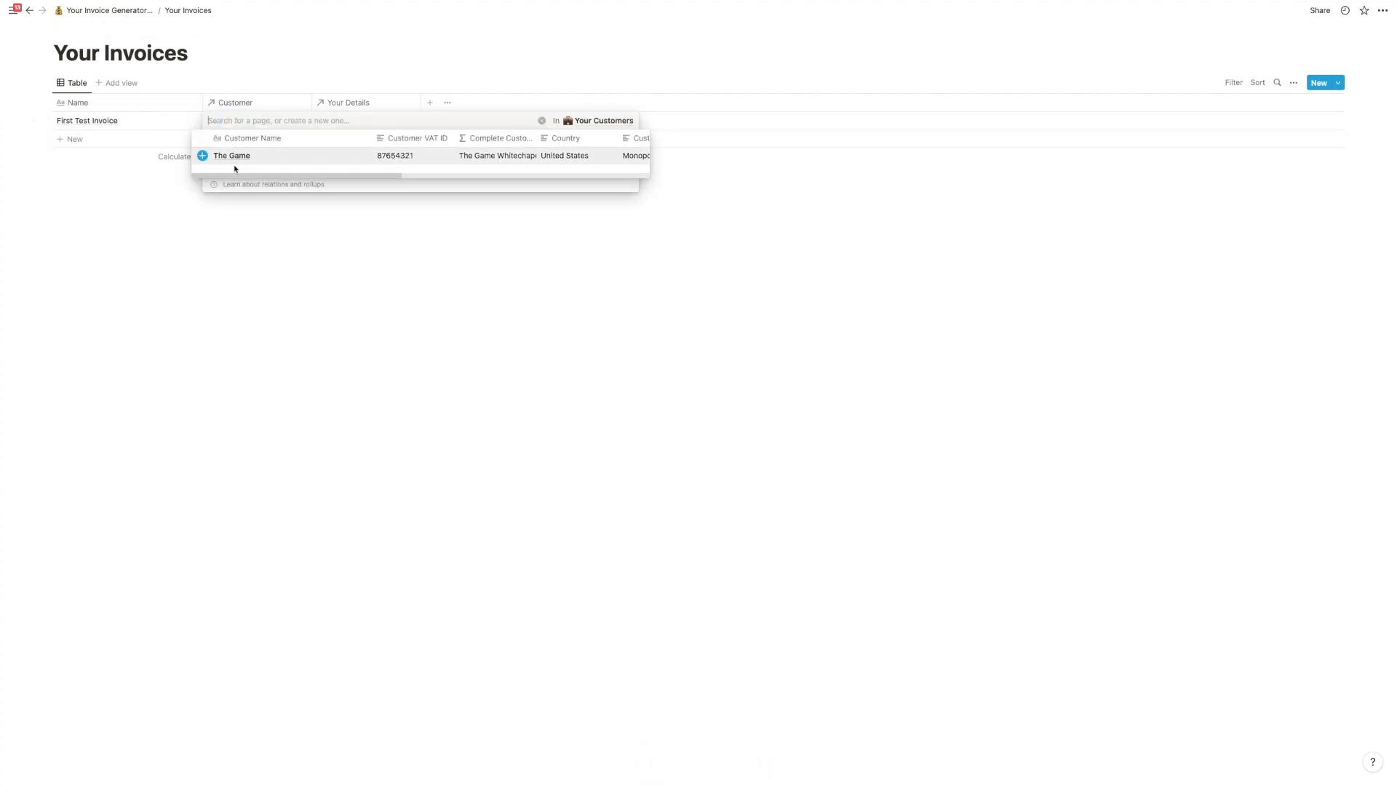
click(239, 156)
click(286, 256)
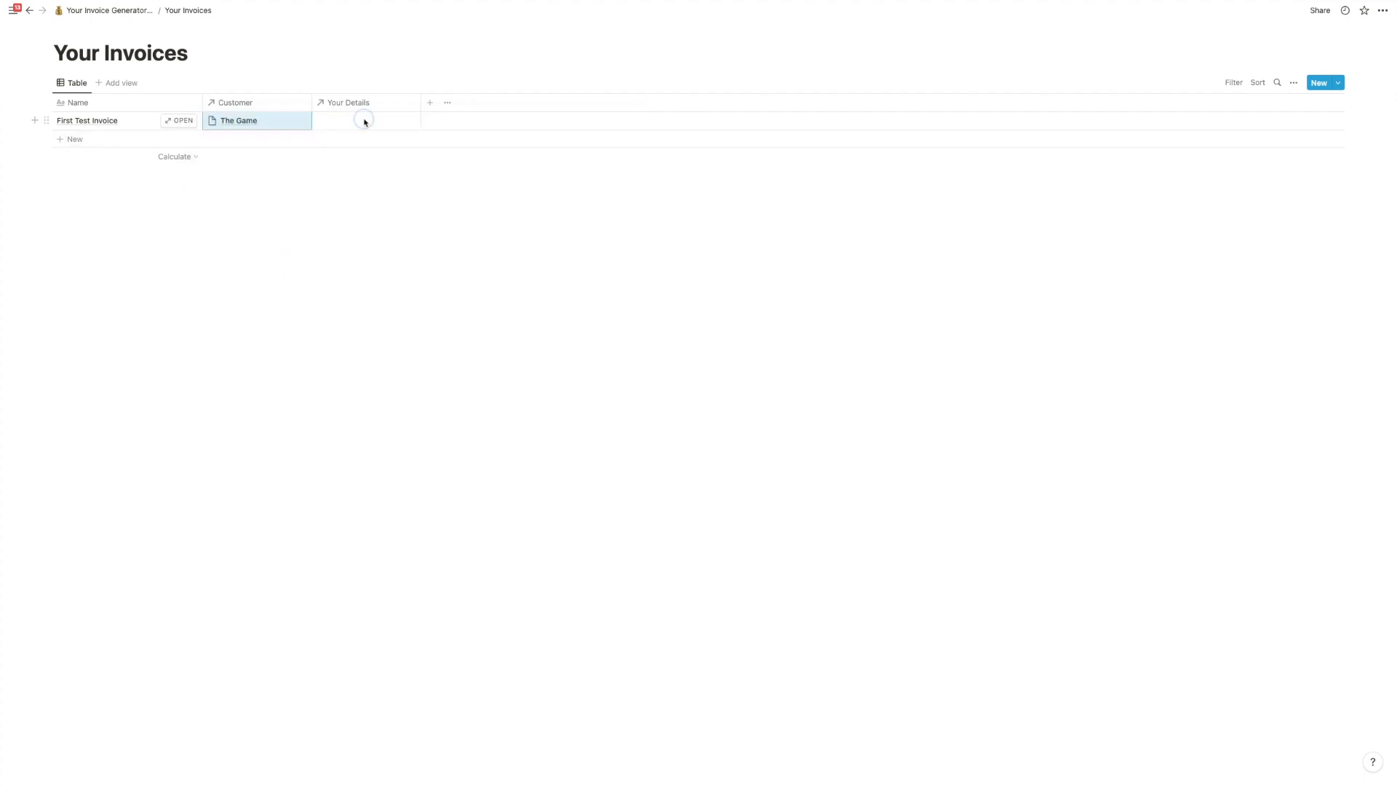
Step: Link the test invoice's Your Details field to the existing entry with the sender's own details
click(364, 121)
click(336, 156)
click(382, 247)
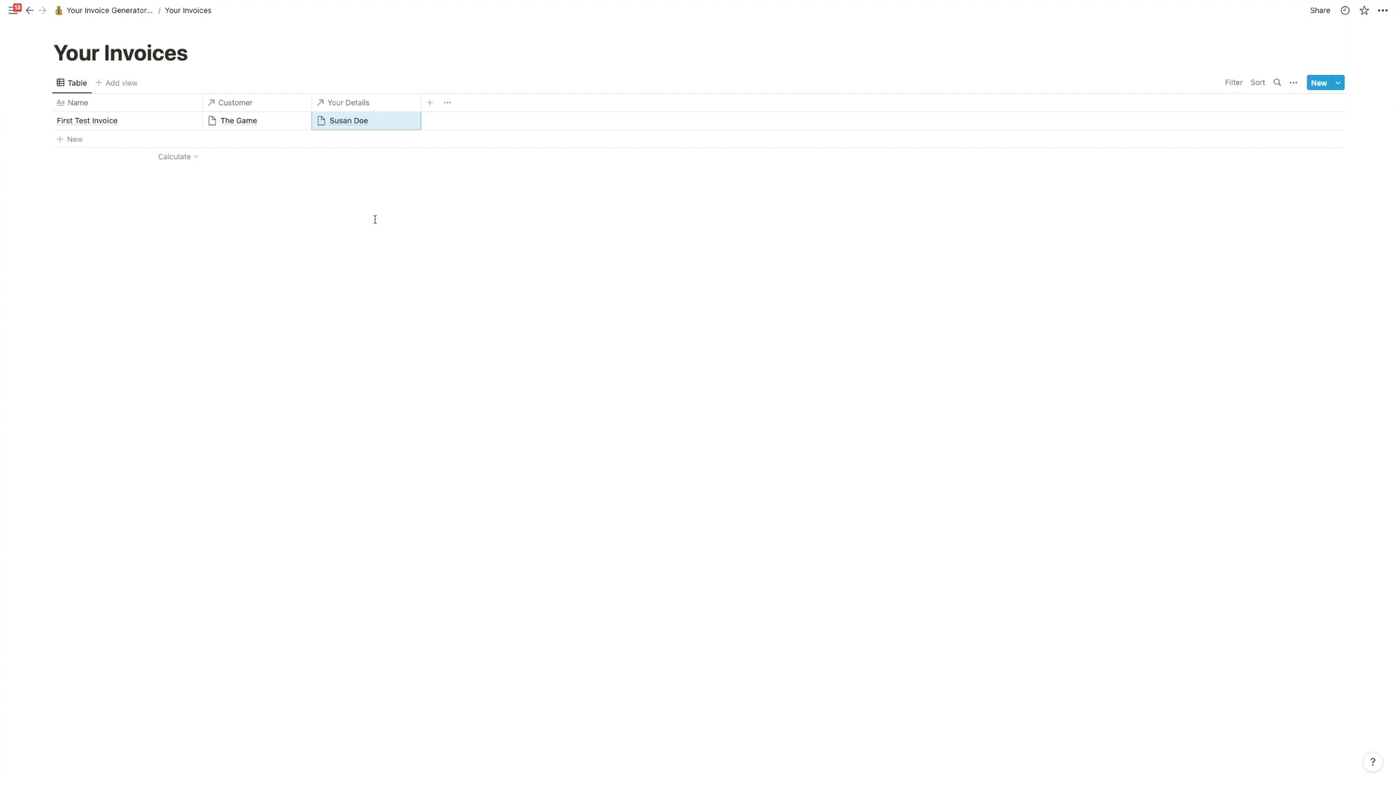
Step: Add a property named "Product 1" to the Your Invoices table as a relation to the Your Products database
click(431, 106)
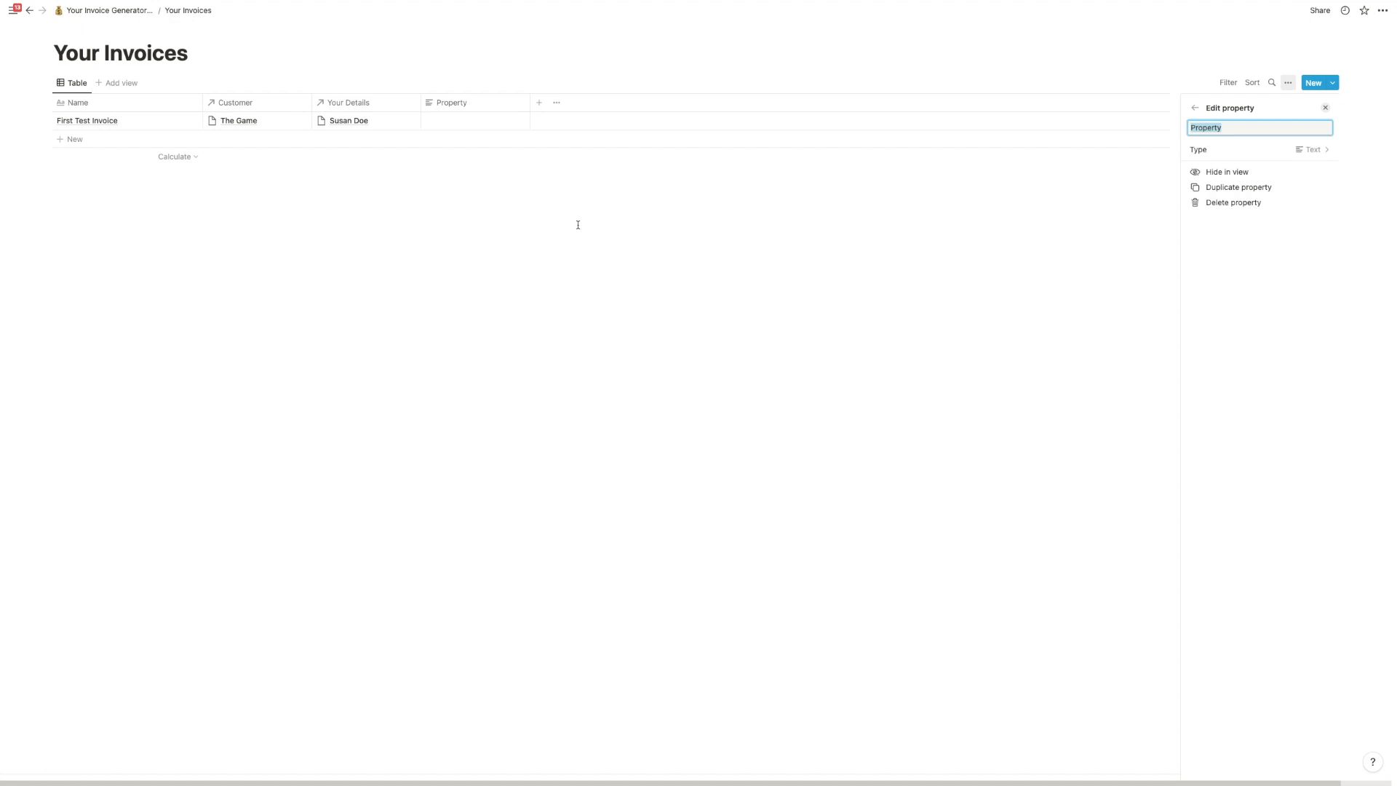
text(Prou)
click(1238, 150)
click(1229, 413)
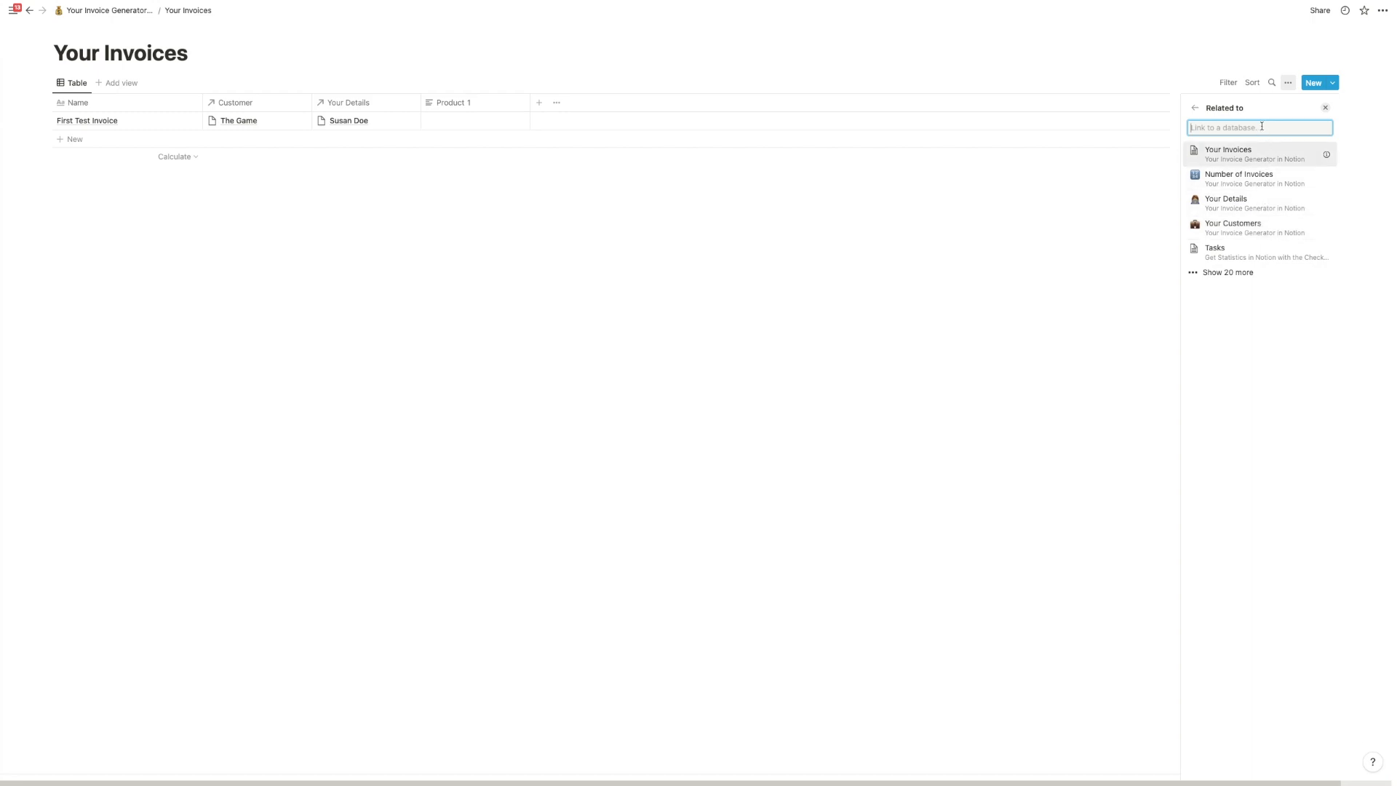
text(your produc)
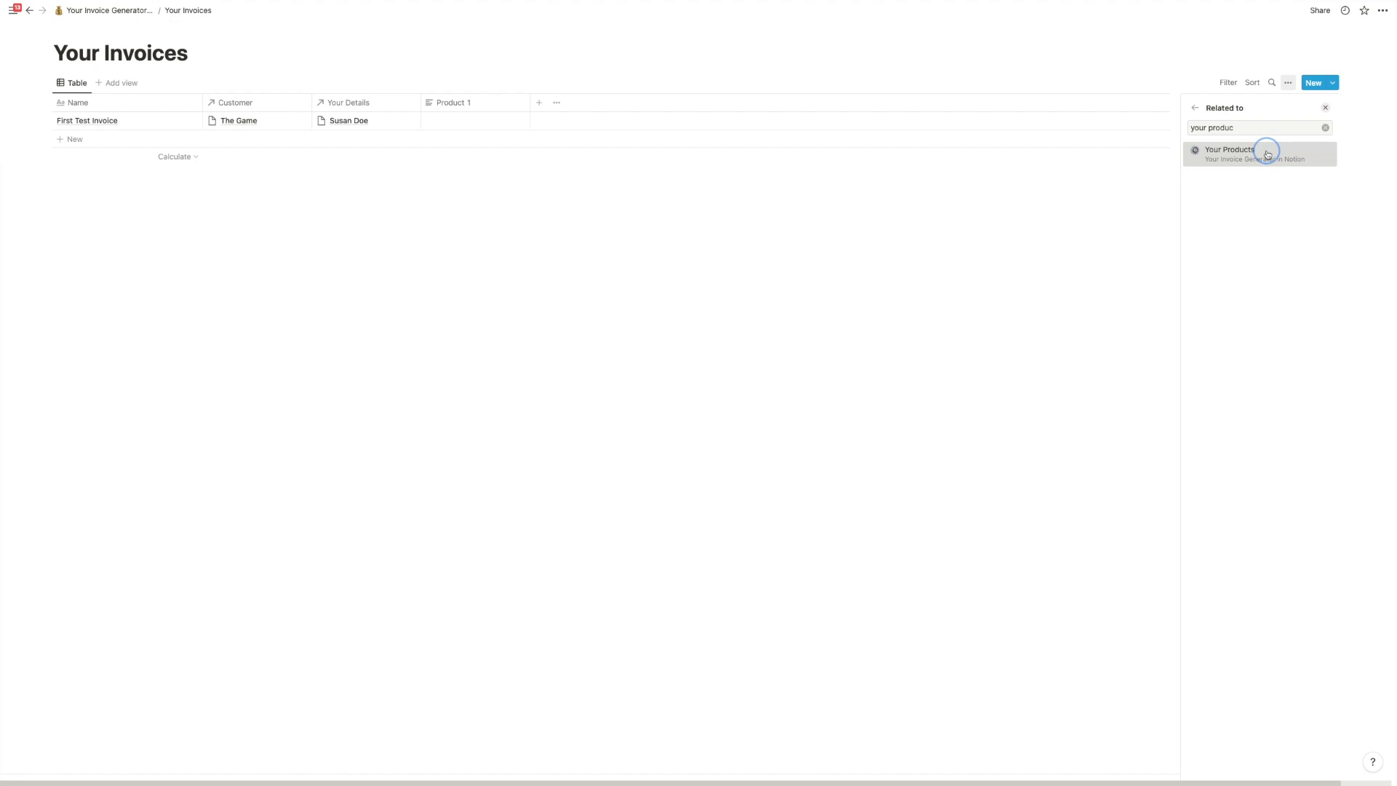
click(1266, 153)
Step: Show the Product 1 relation on Your Products under the property name "Invoices" and add the relation
click(1296, 162)
click(1291, 195)
text(Invoices)
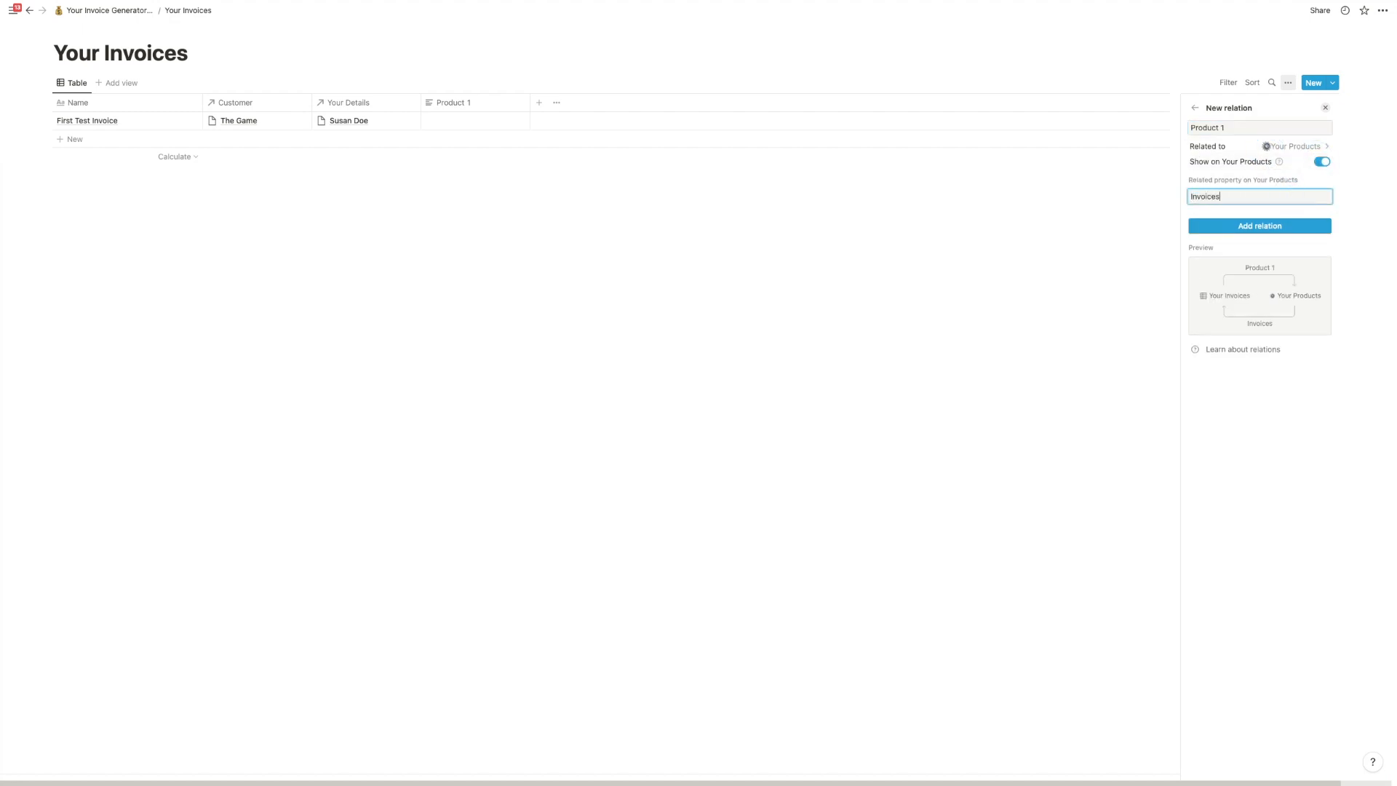
click(1289, 228)
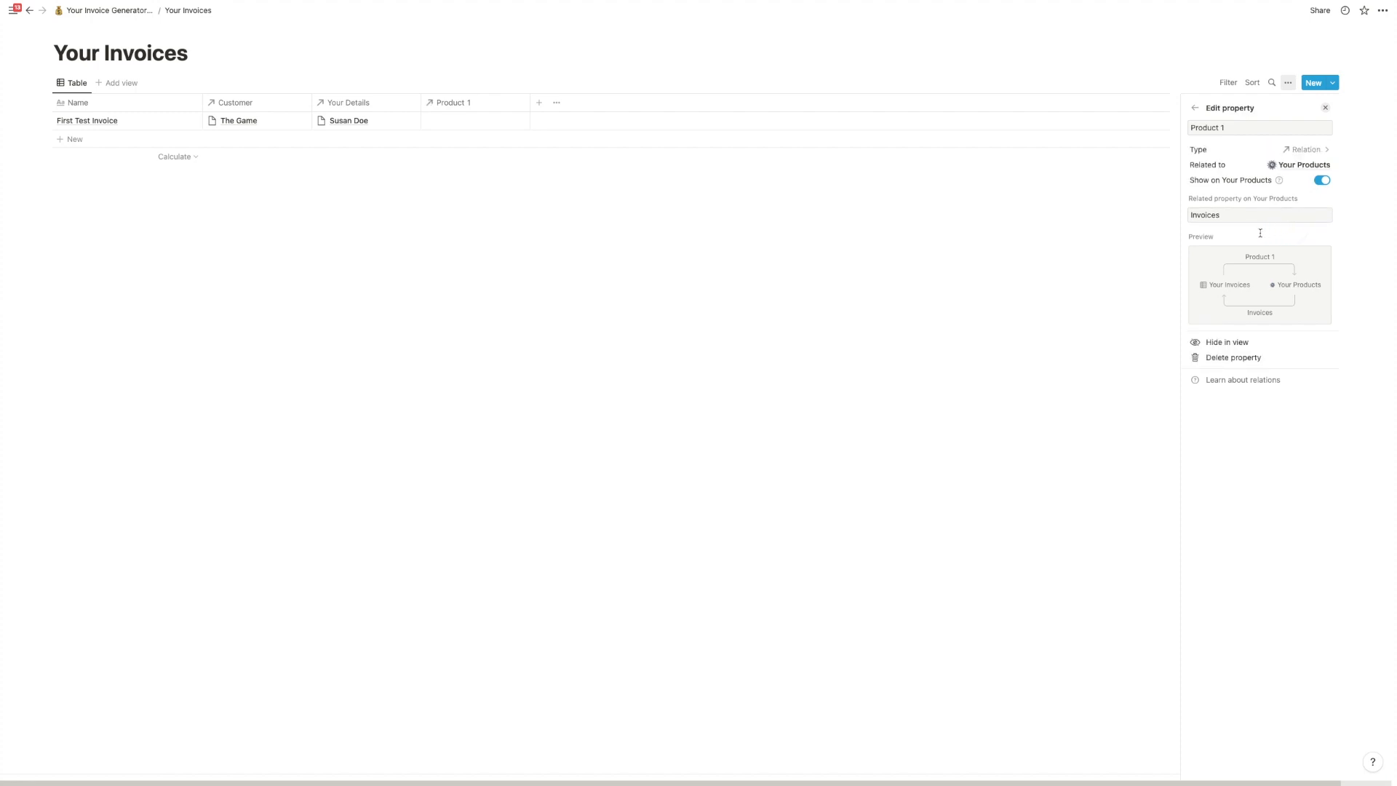
Step: Add another property named "Product 2" to Your Invoices as a relation to the Your Products database
click(539, 103)
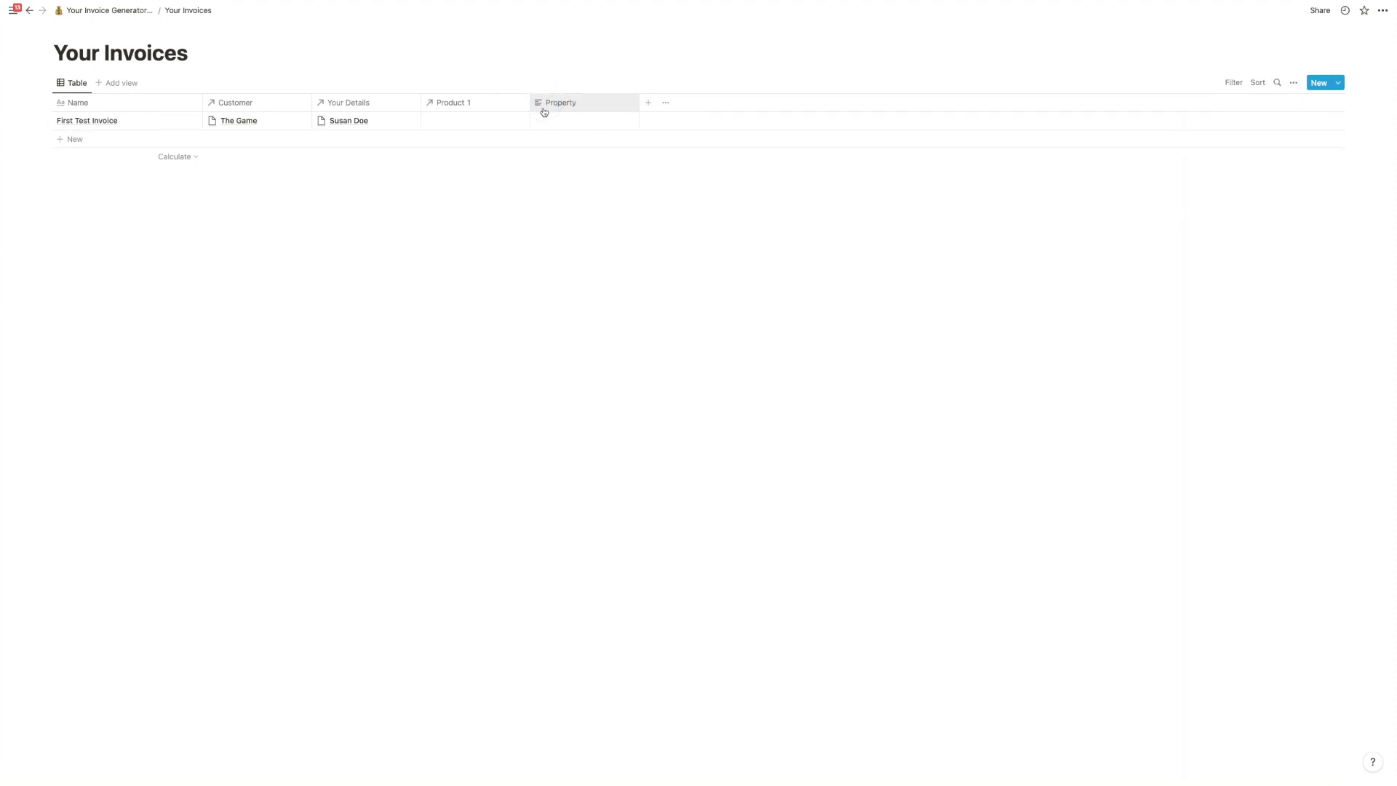
click(564, 109)
click(573, 138)
click(1235, 129)
key(super+a)
text(Produc)
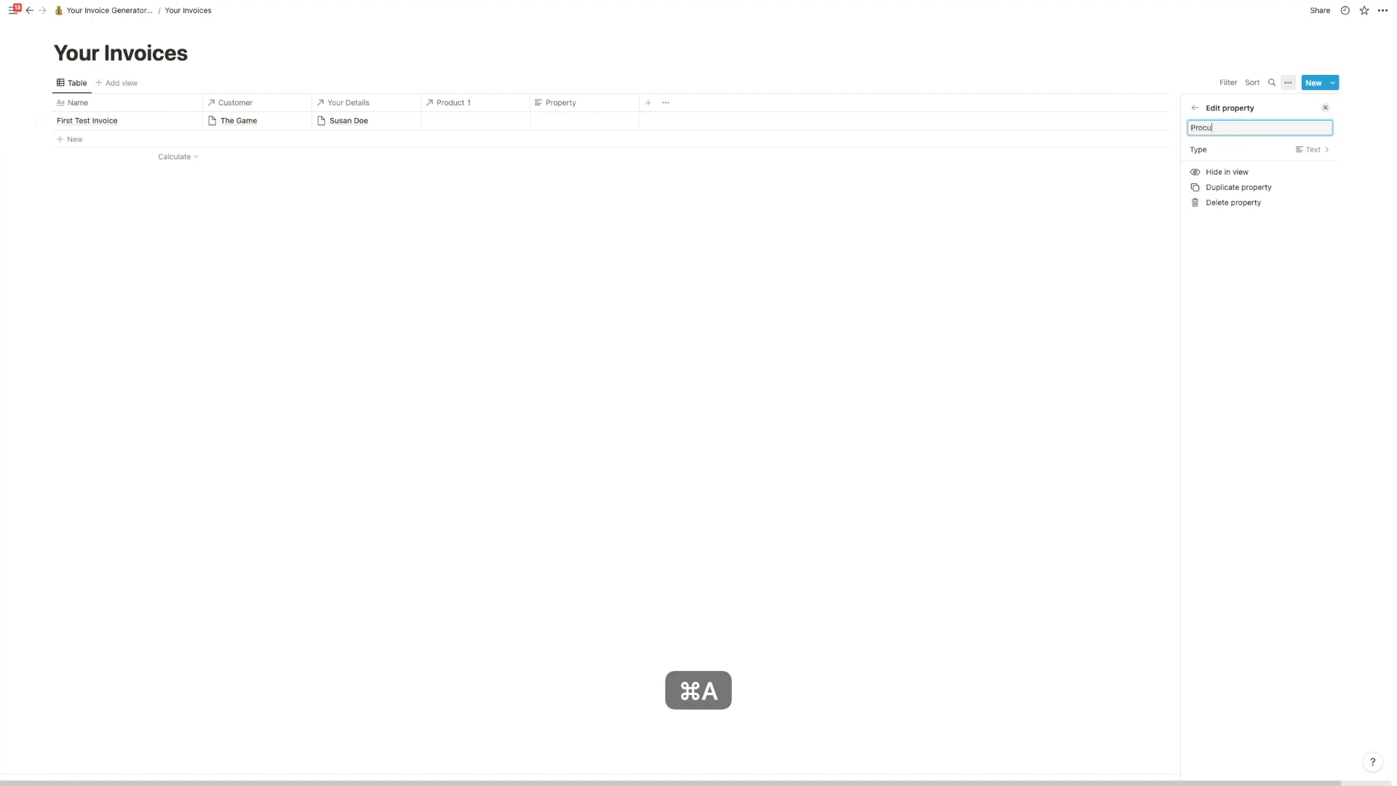
text(t 2)
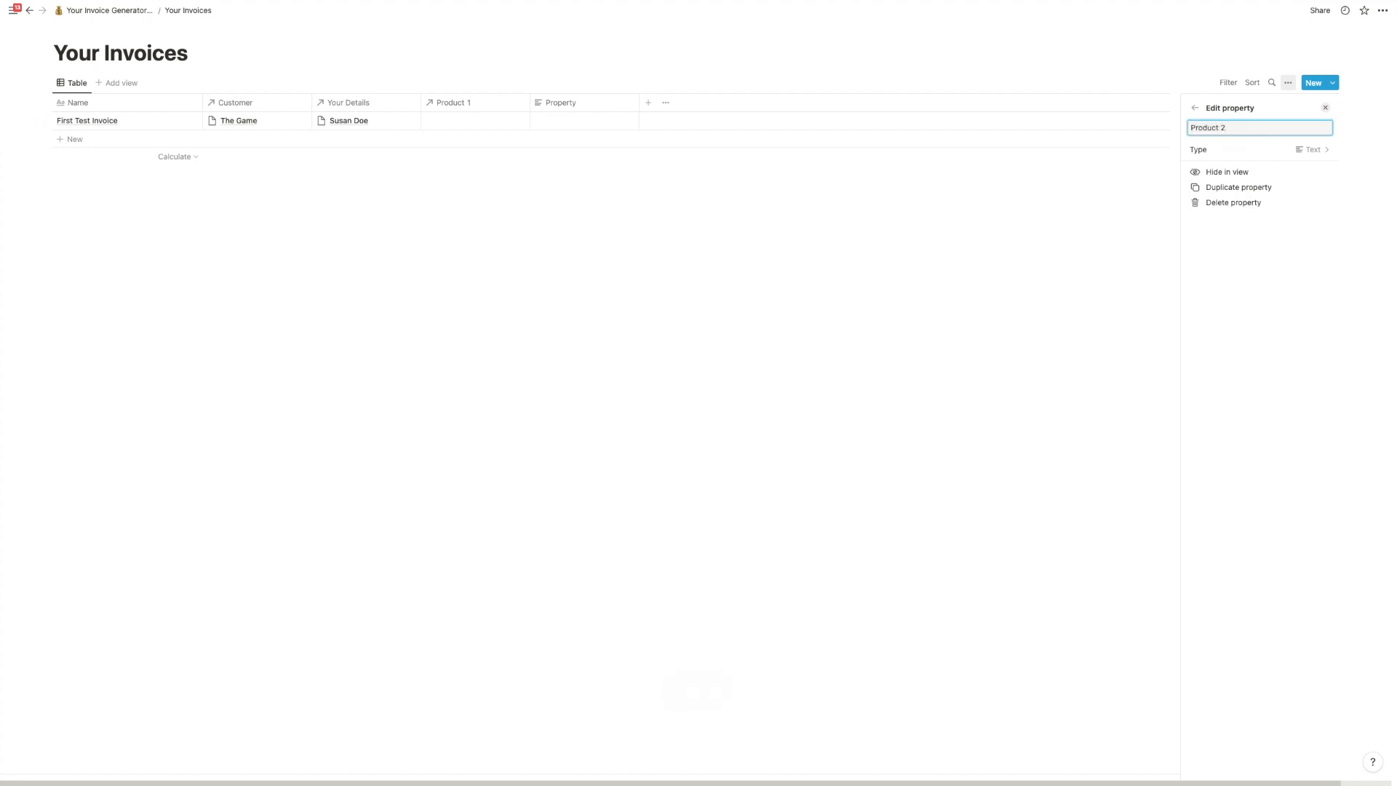
click(1278, 150)
click(1237, 412)
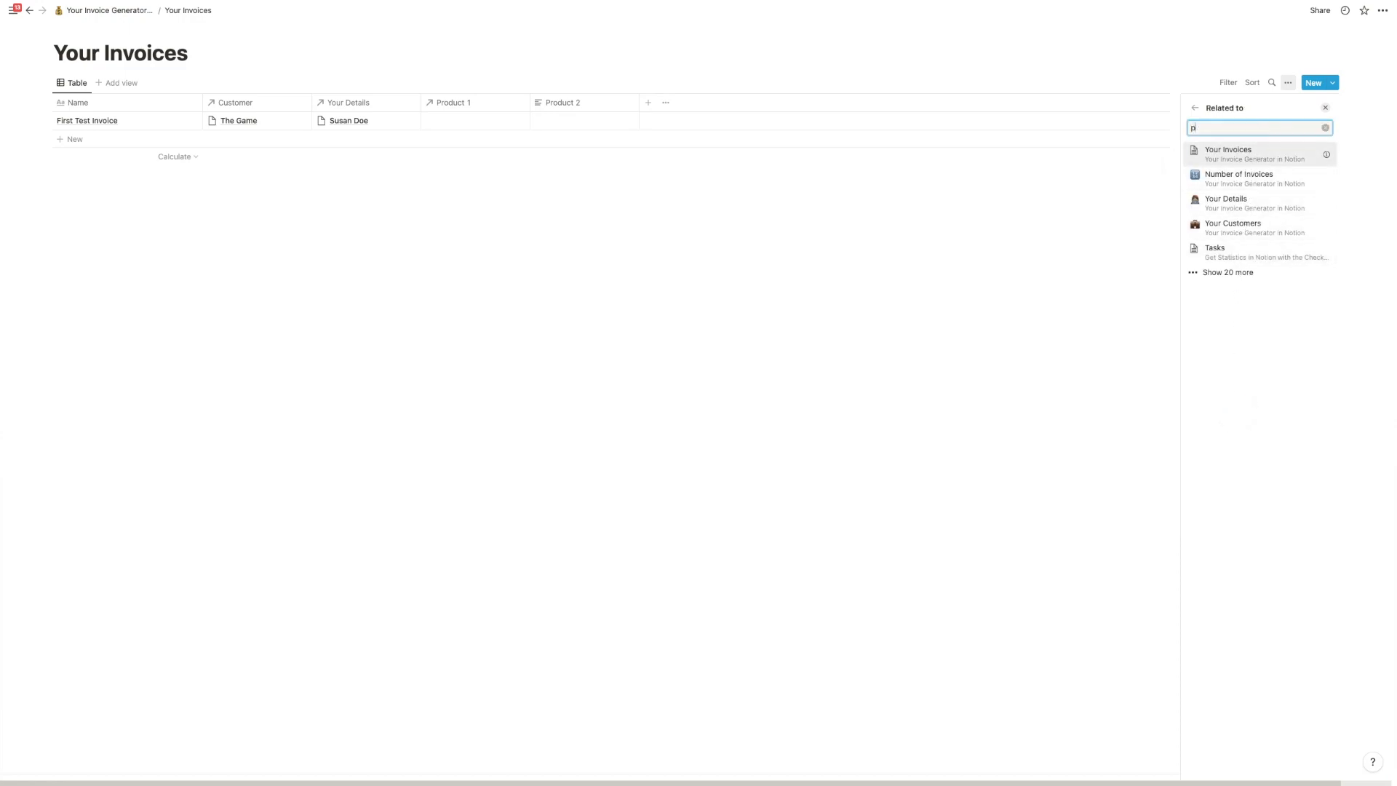
text(your)
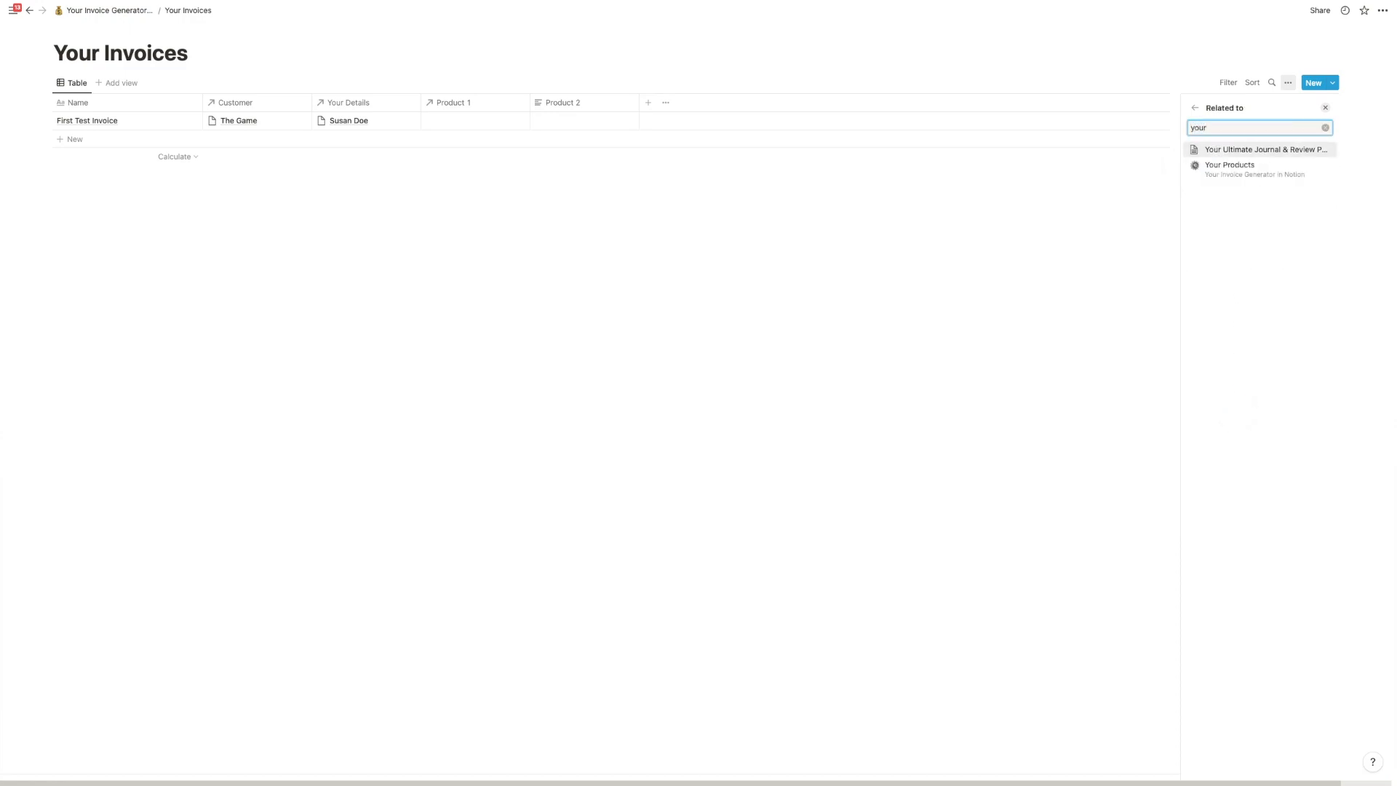
click(1261, 204)
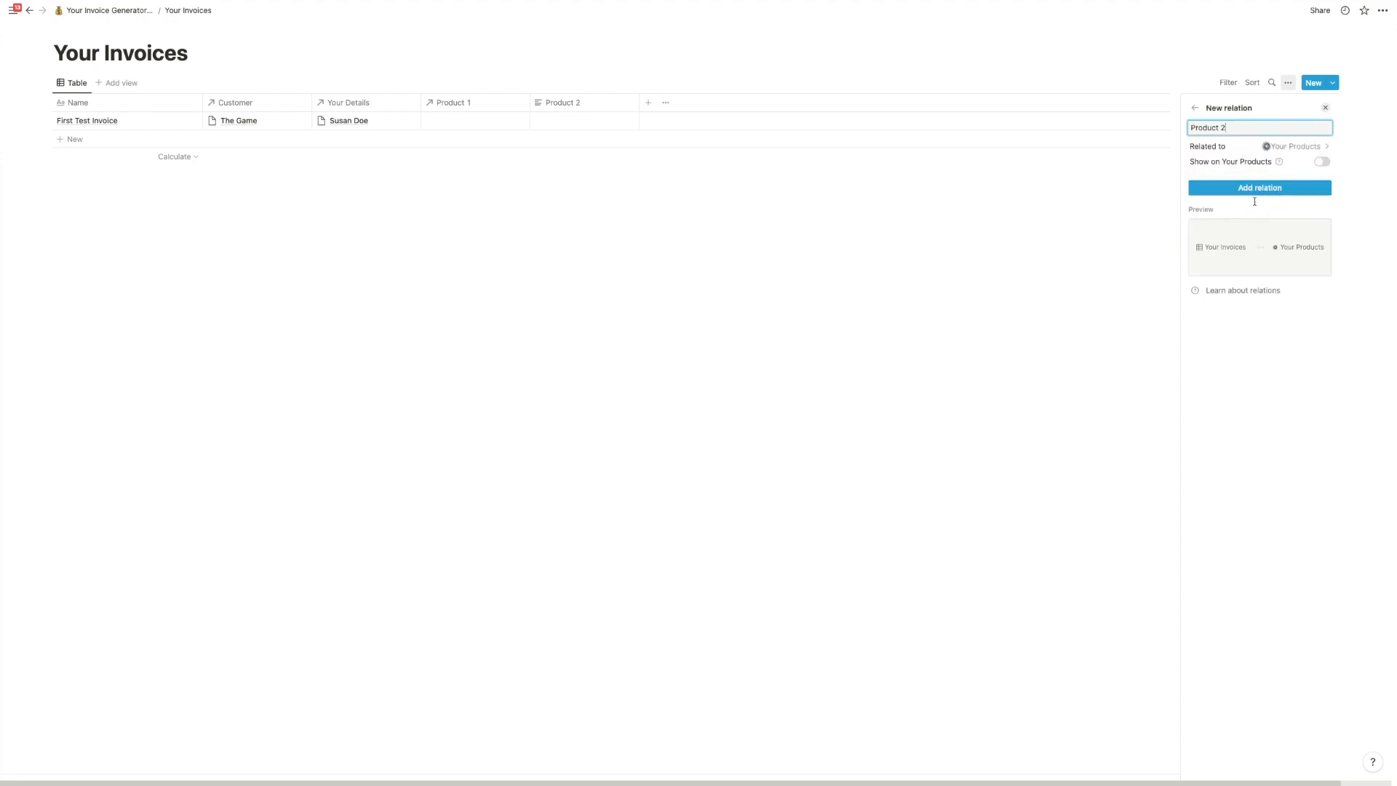
Step: Show the Product 2 relation on Your Products under the property name "Invoice Product 2" and add the relation
click(1322, 162)
click(1259, 197)
text(Invoice Product 2)
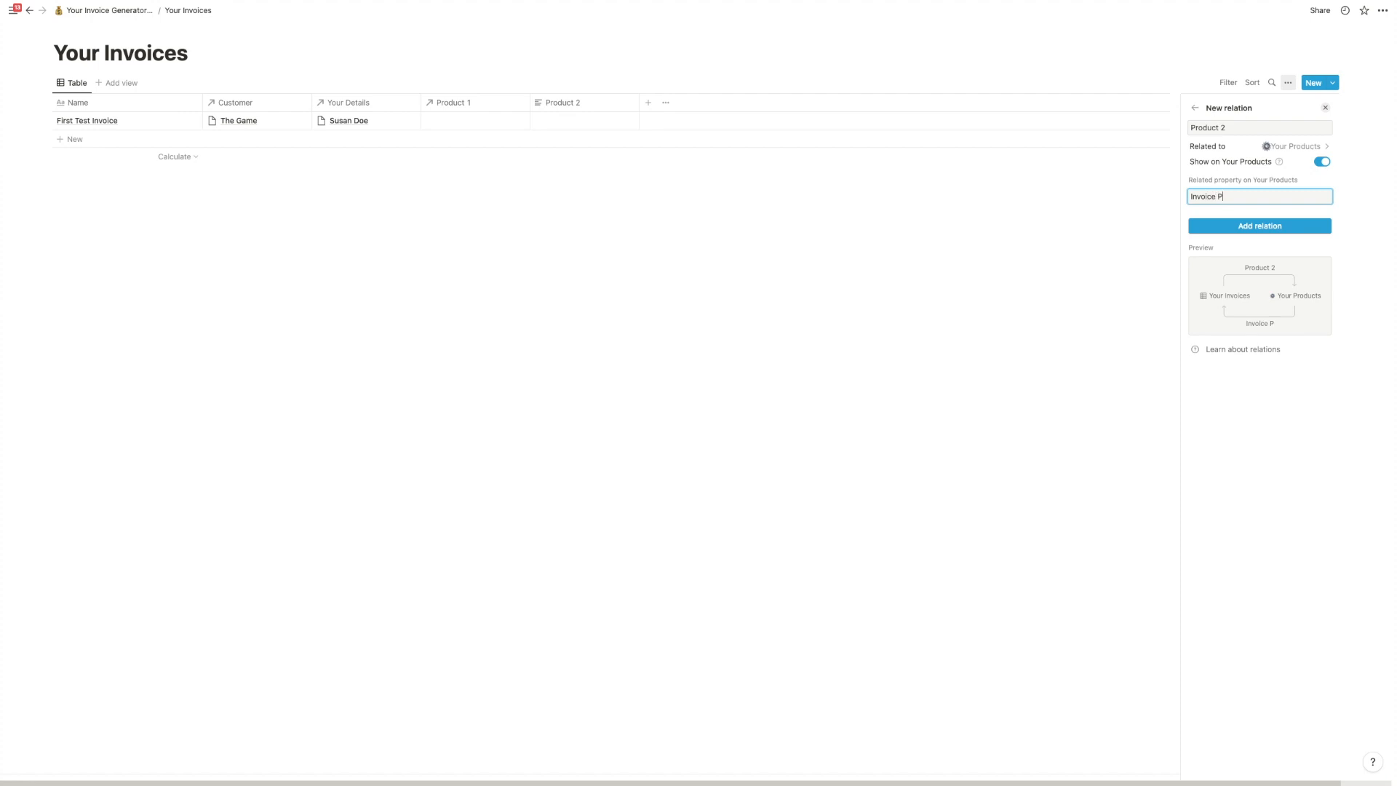
click(1257, 226)
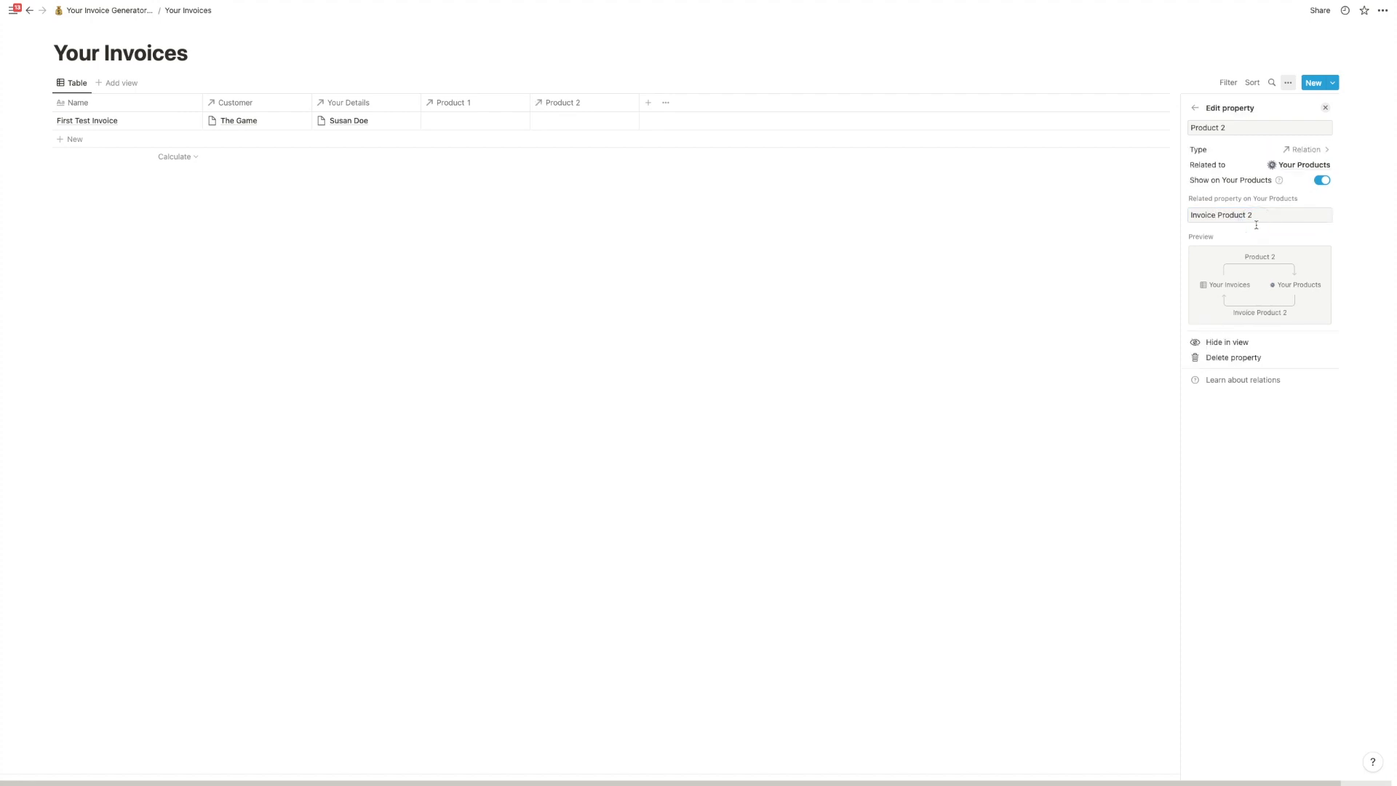
click(787, 310)
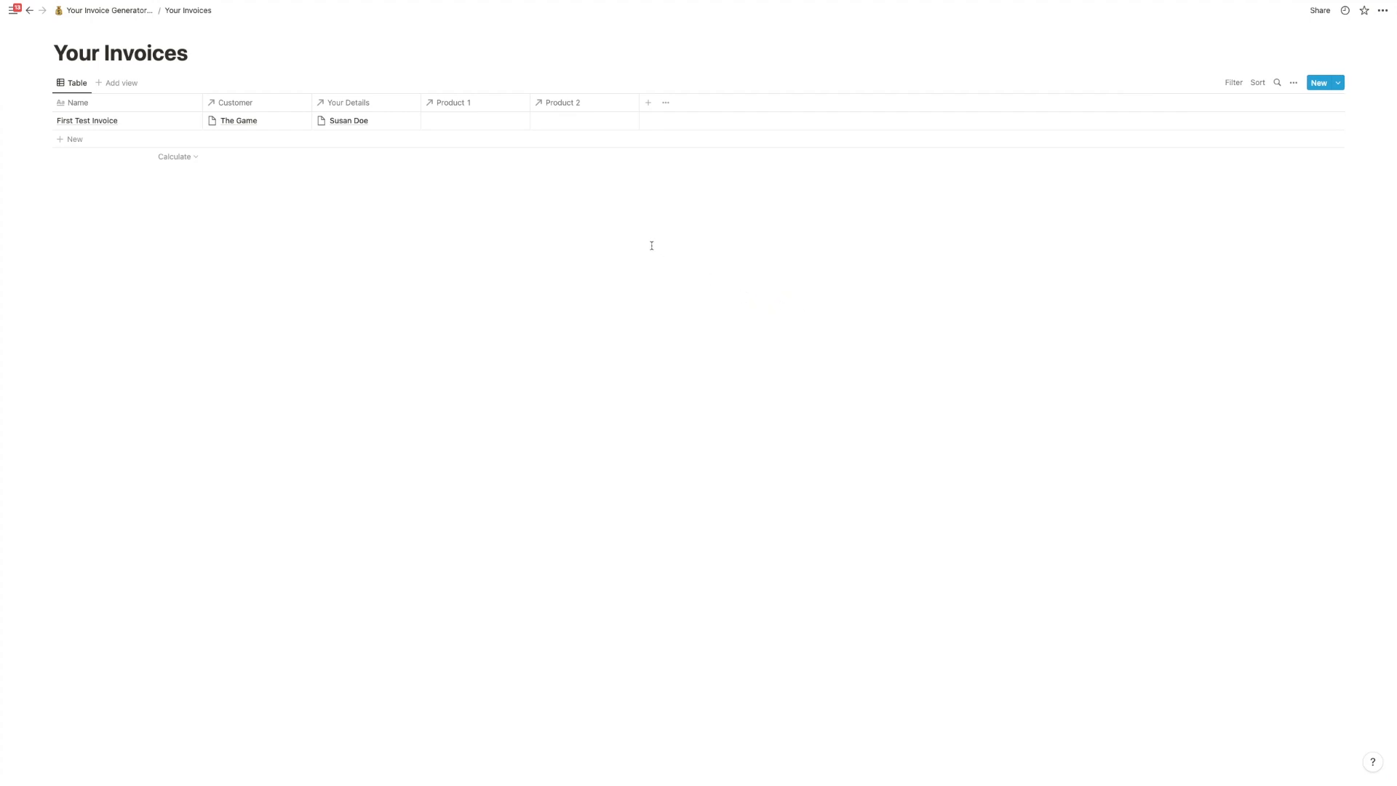
Step: Link the test invoice's Product 1 field to Sample Product A and its Product 2 field to Sample Product B
click(503, 122)
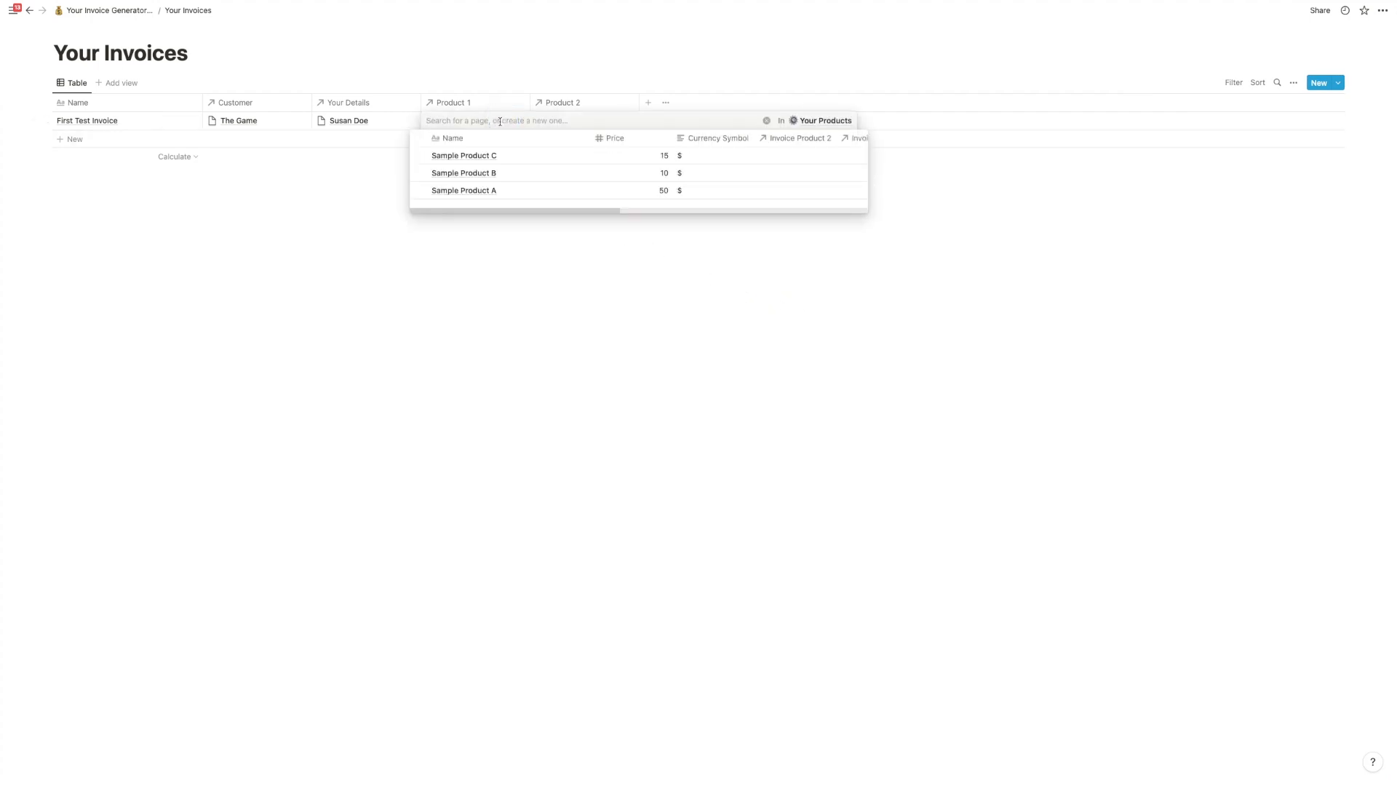
click(483, 190)
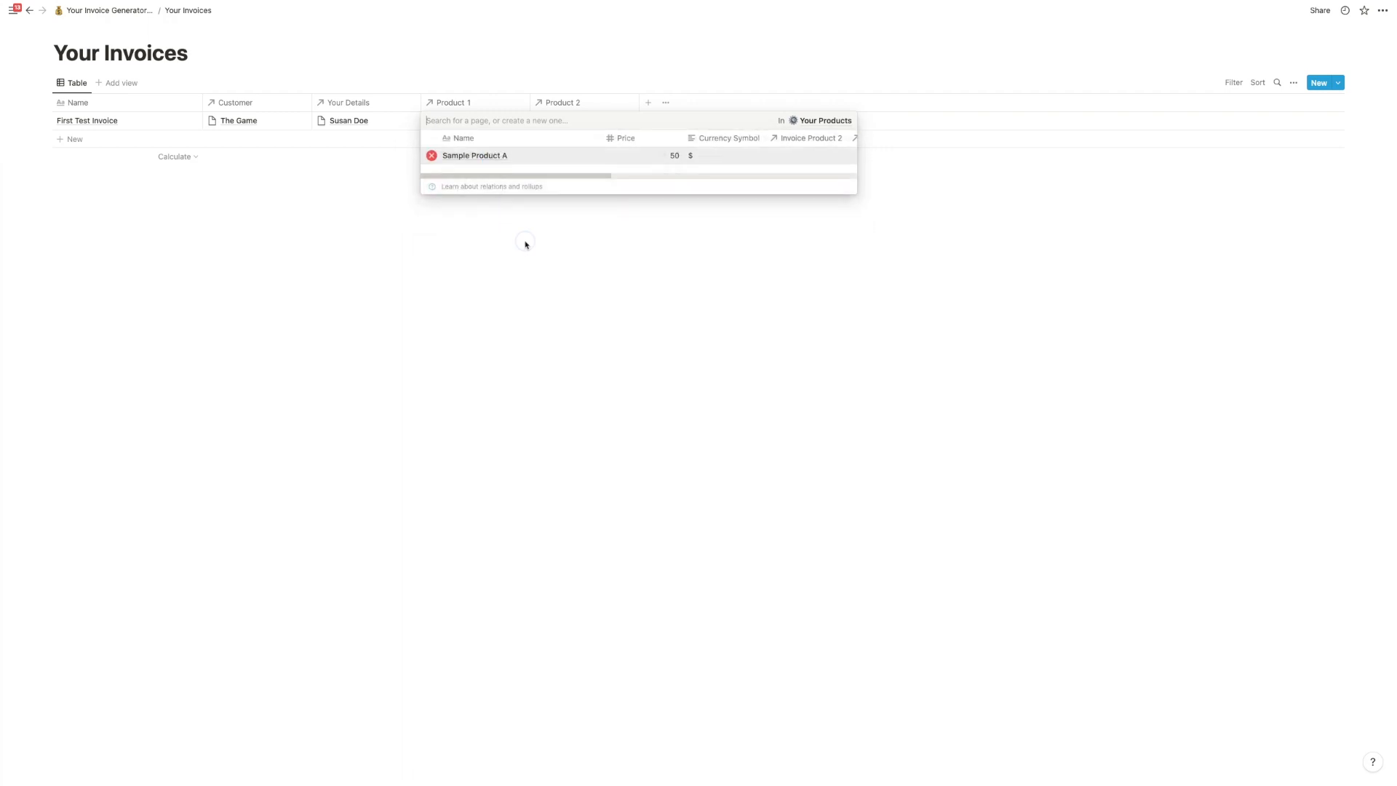
click(527, 245)
click(555, 122)
click(549, 172)
click(612, 263)
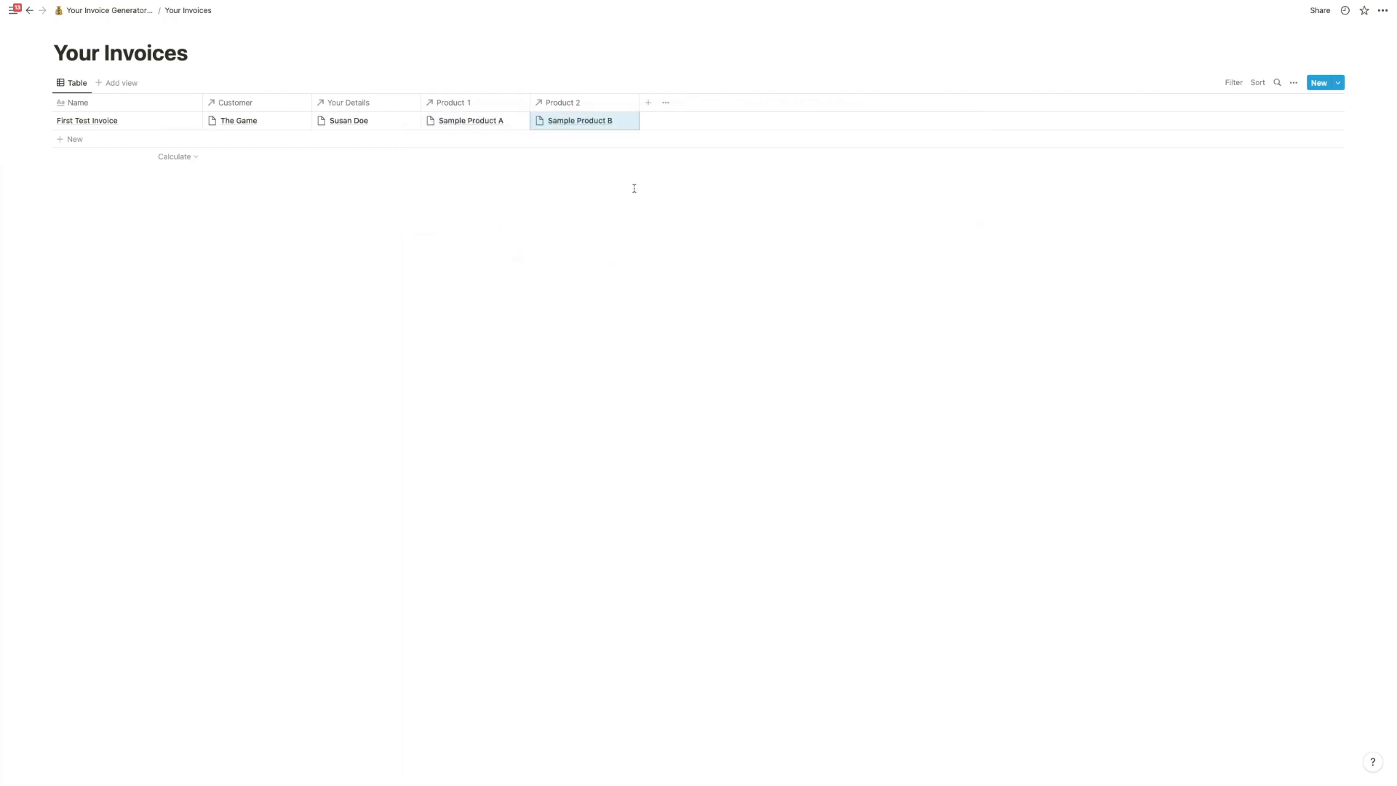
Step: Add a number property named "P1 Quantity" to the Your Invoices table
click(646, 106)
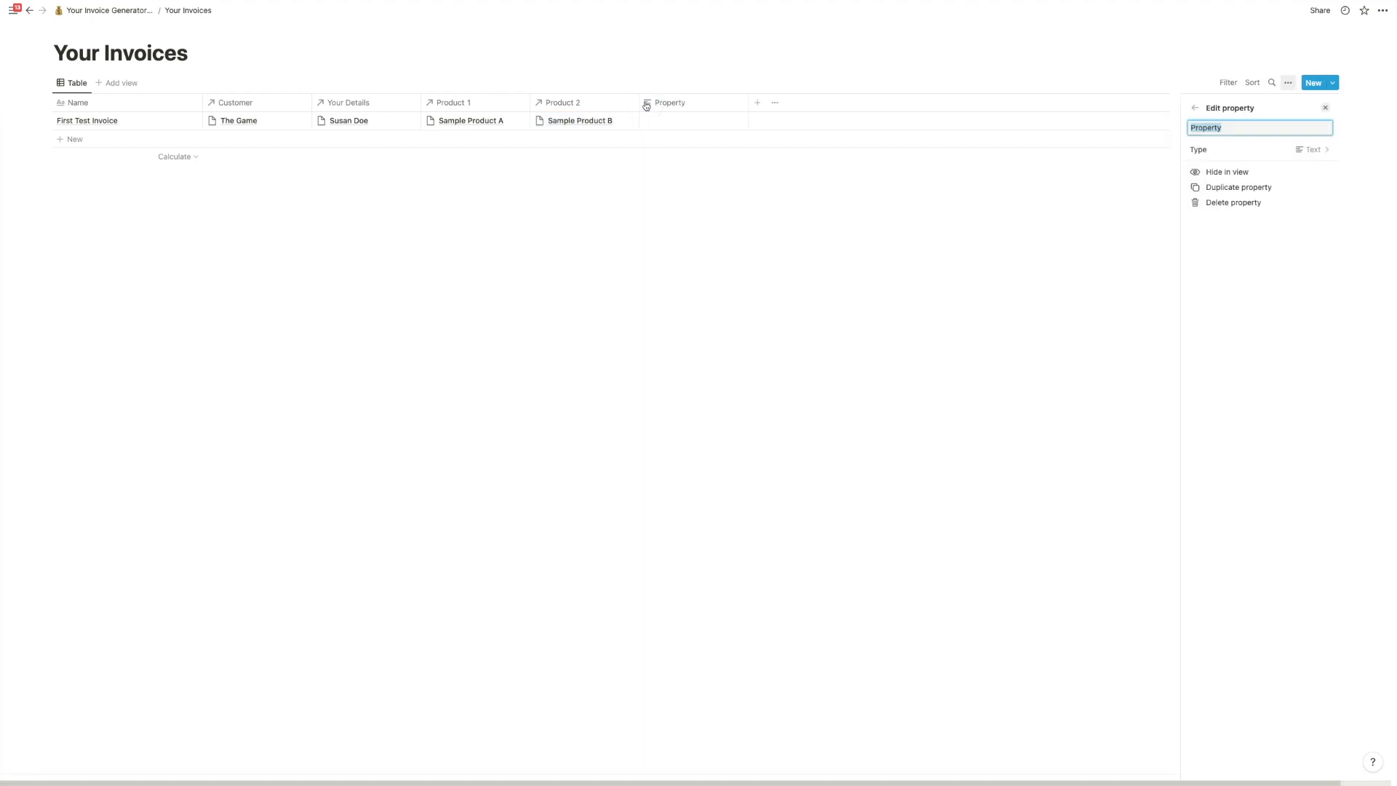
text(Quantity)
text(P)
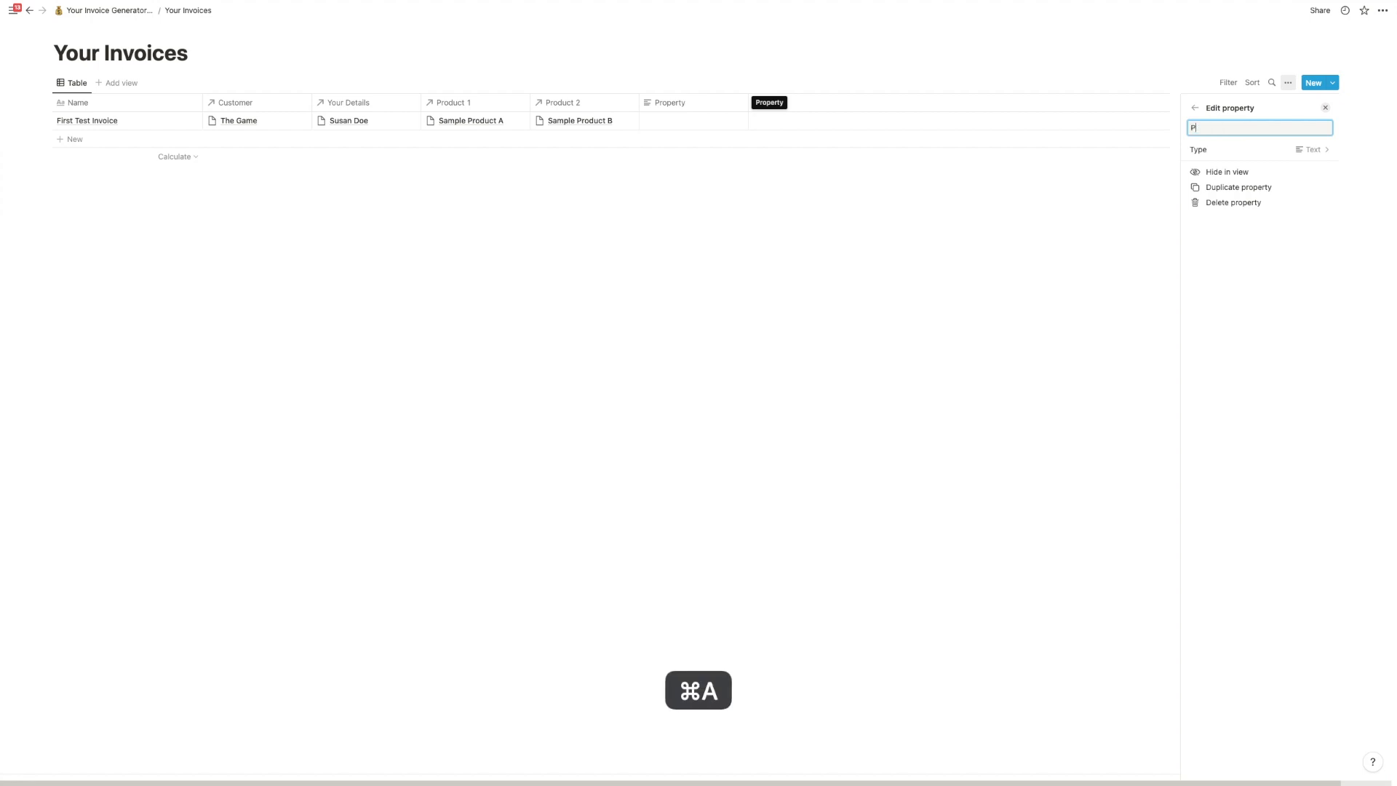
text(1 Quantity)
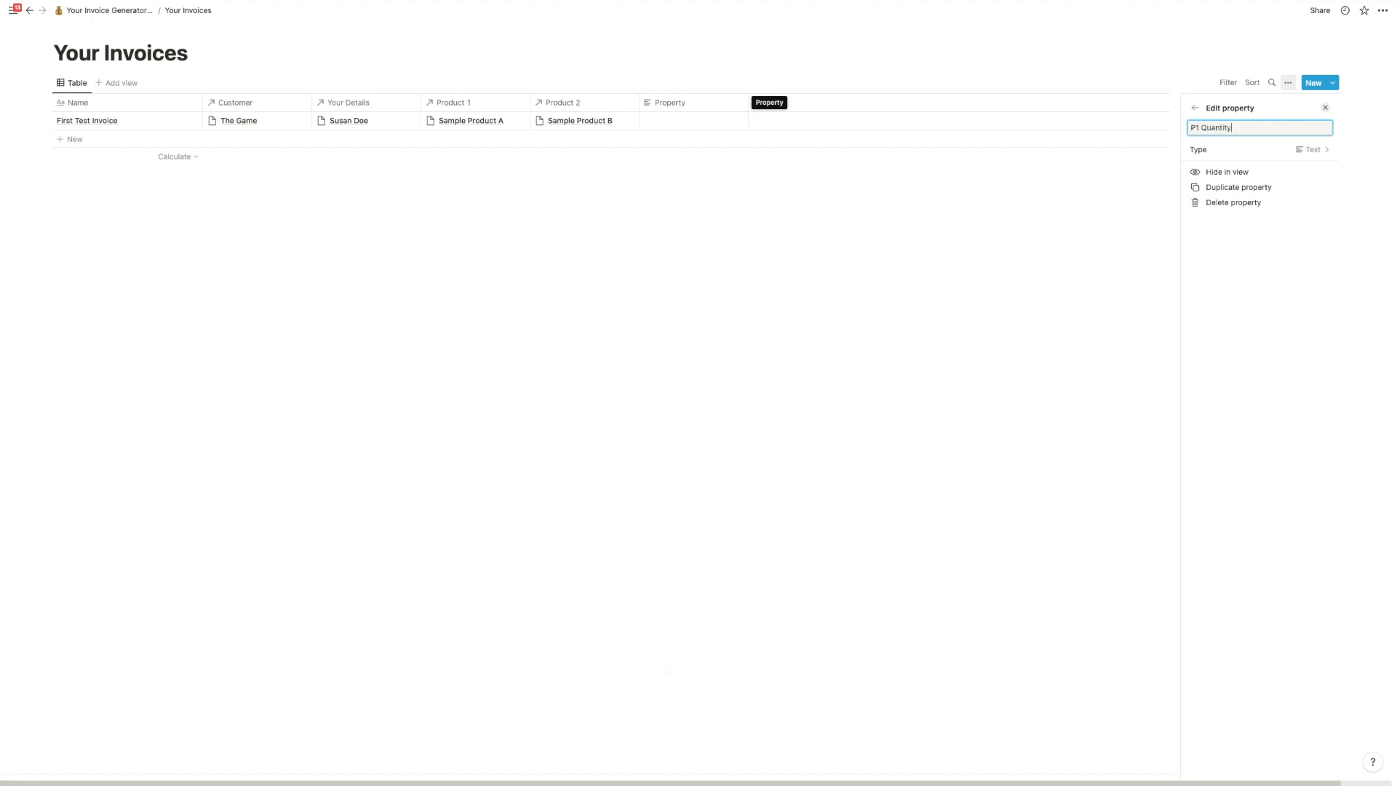
click(1265, 151)
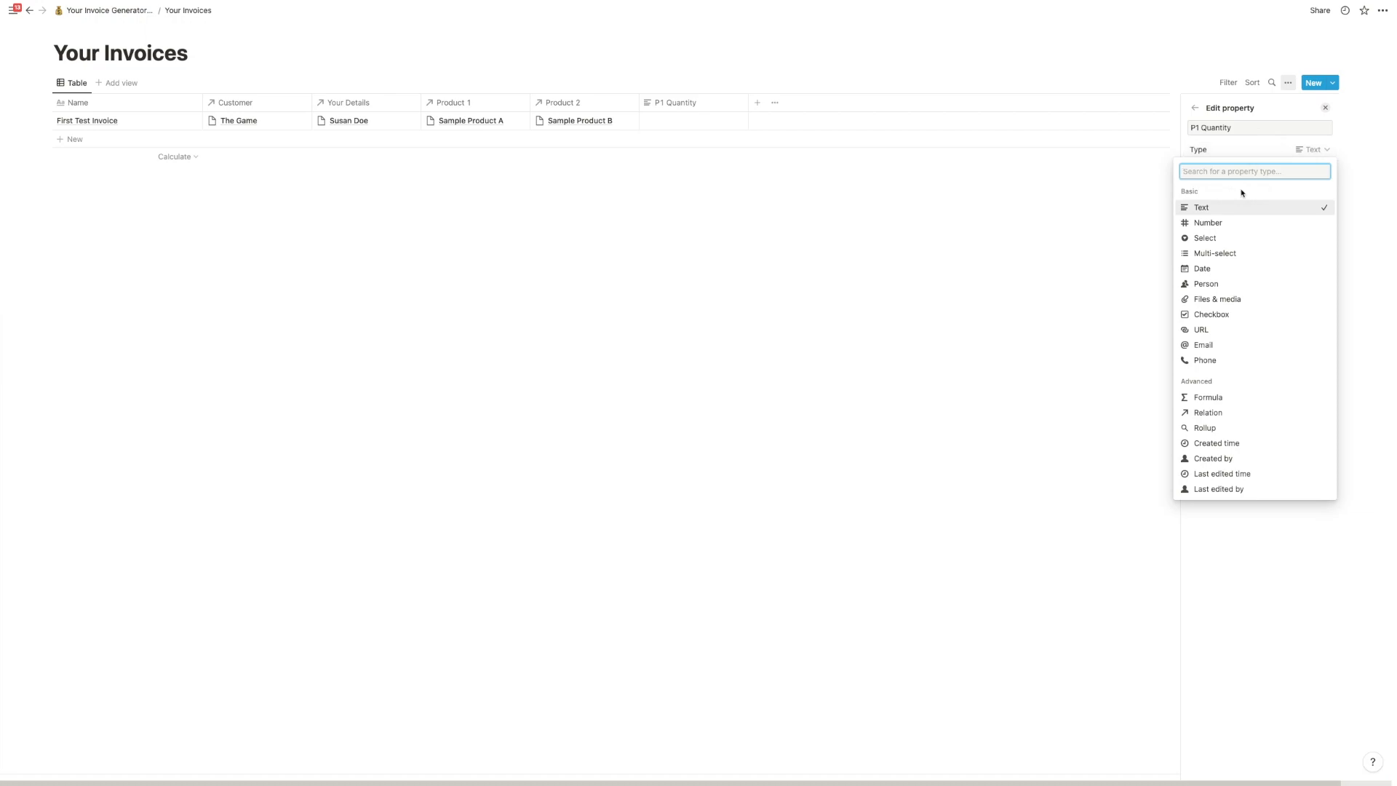
click(1230, 225)
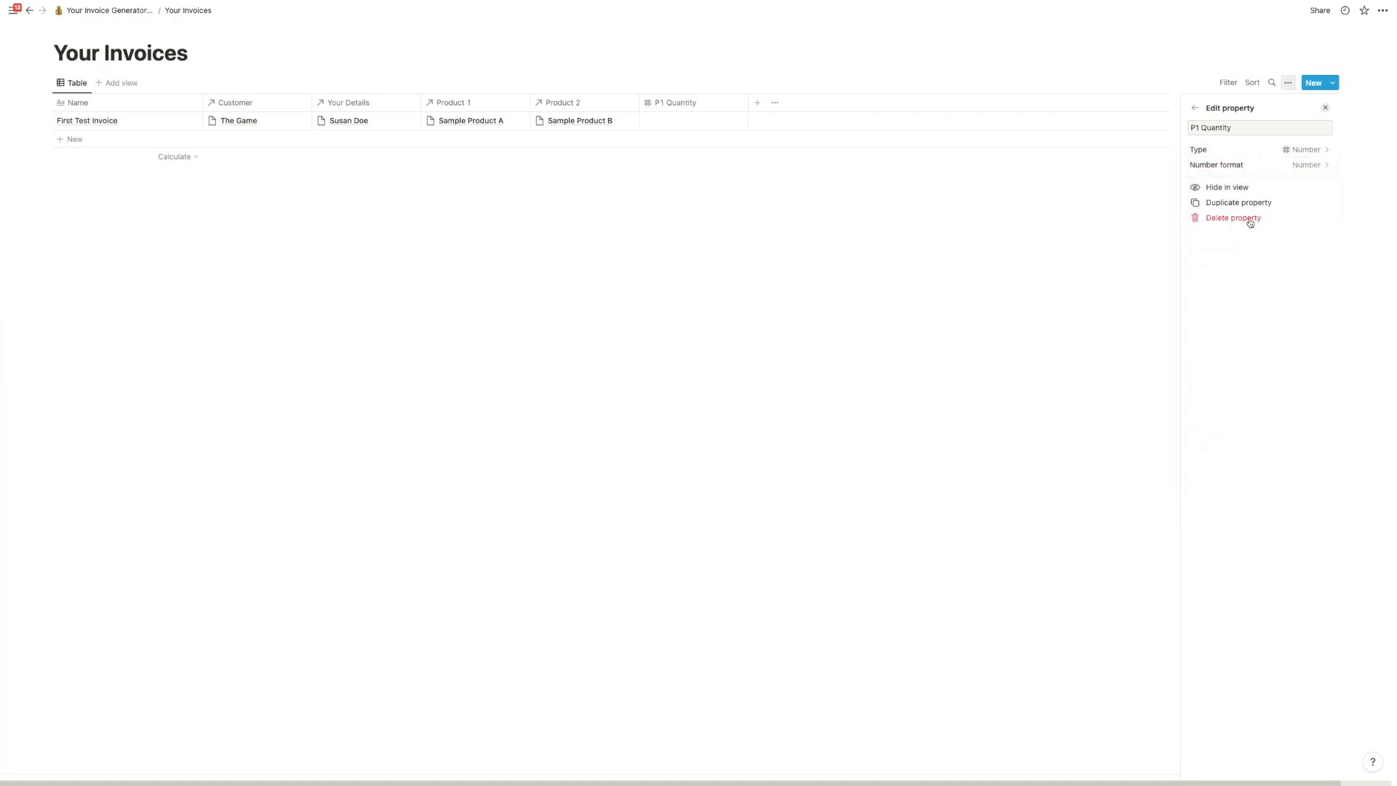
Step: Duplicate the P1 Quantity property and rename the copy "P2 Quantity"
click(1251, 208)
click(1201, 126)
key(BackSpace)
text(2)
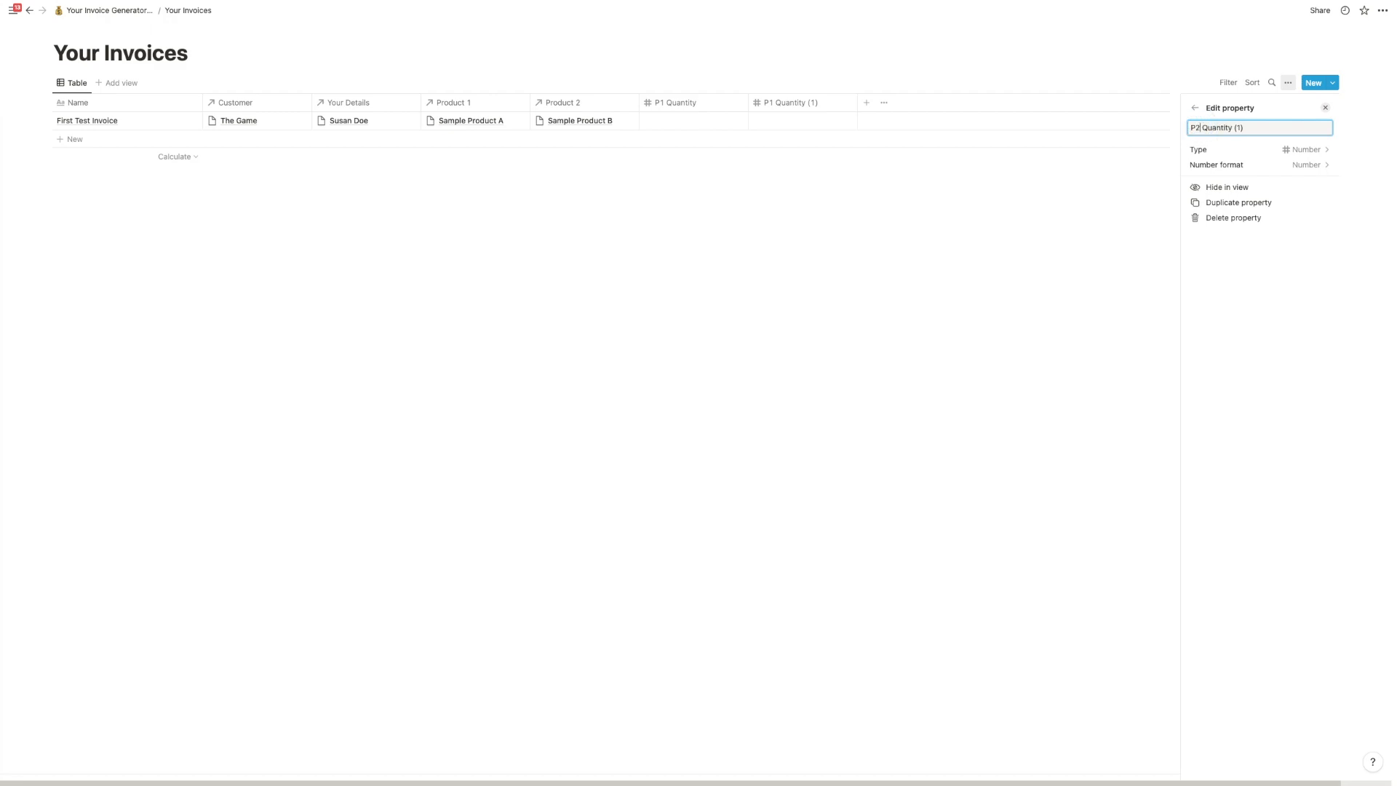
key(BackSpace)
key(BackSpace)
key(Return)
click(922, 198)
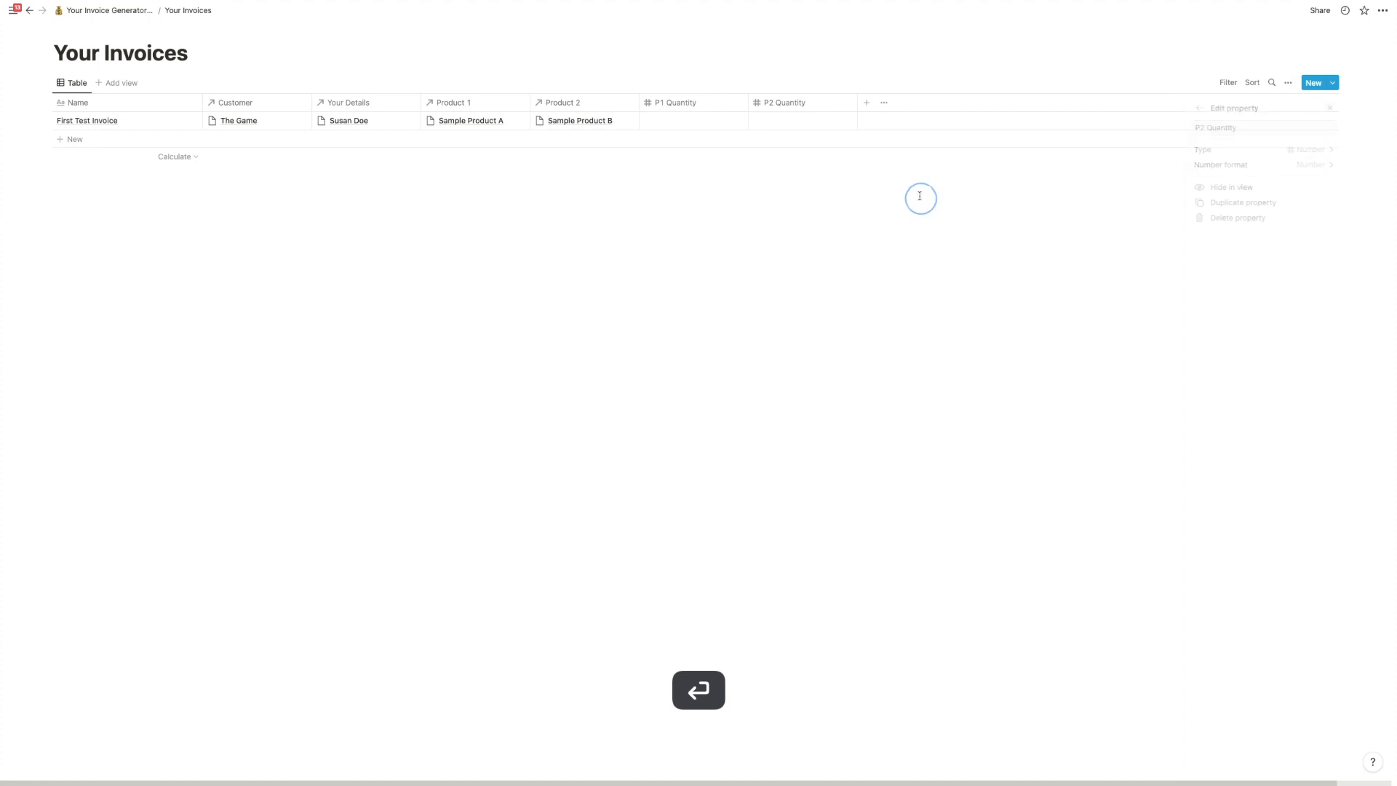
Step: Add a formula property named "P1 Total" to the Your Invoices table, leaving its formula empty
click(866, 103)
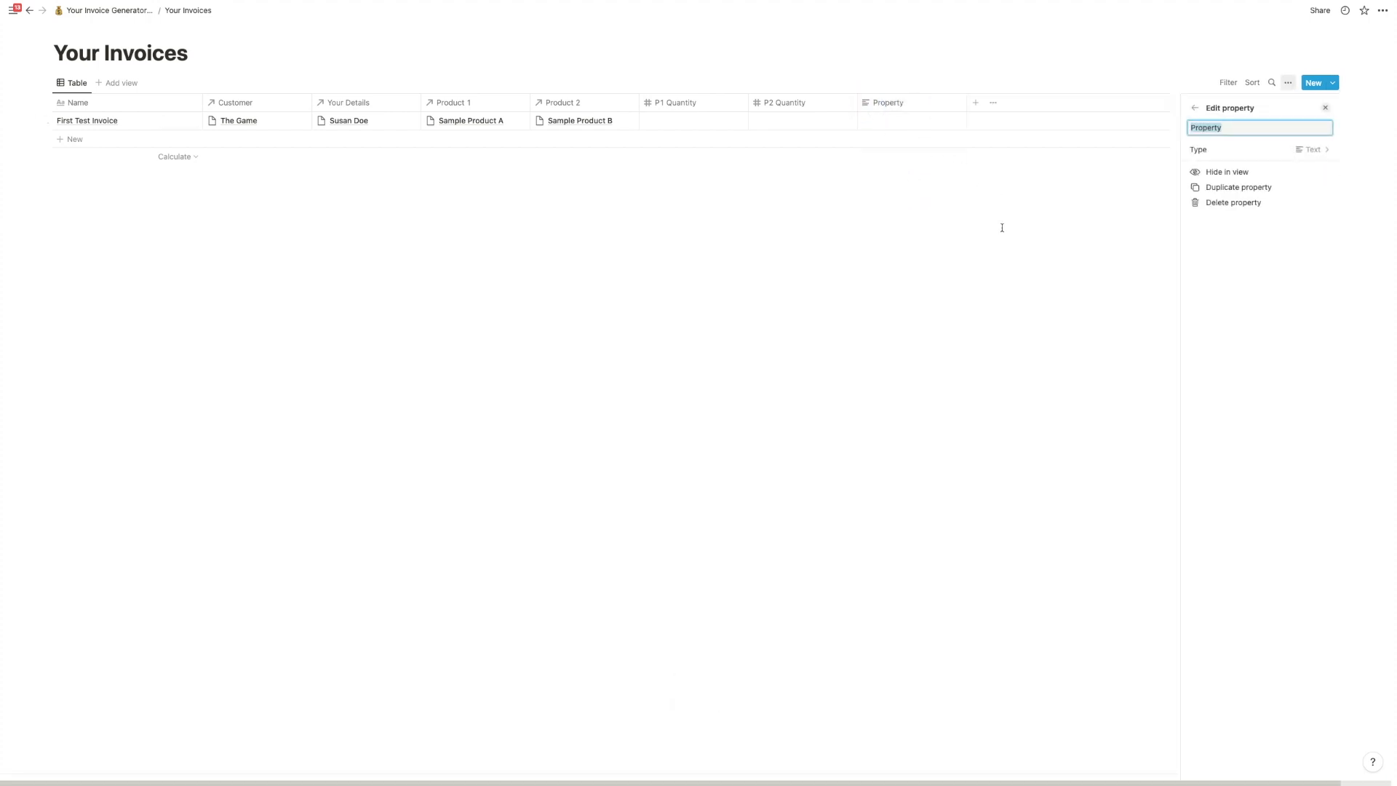
text(P2)
text( Total)
click(1196, 148)
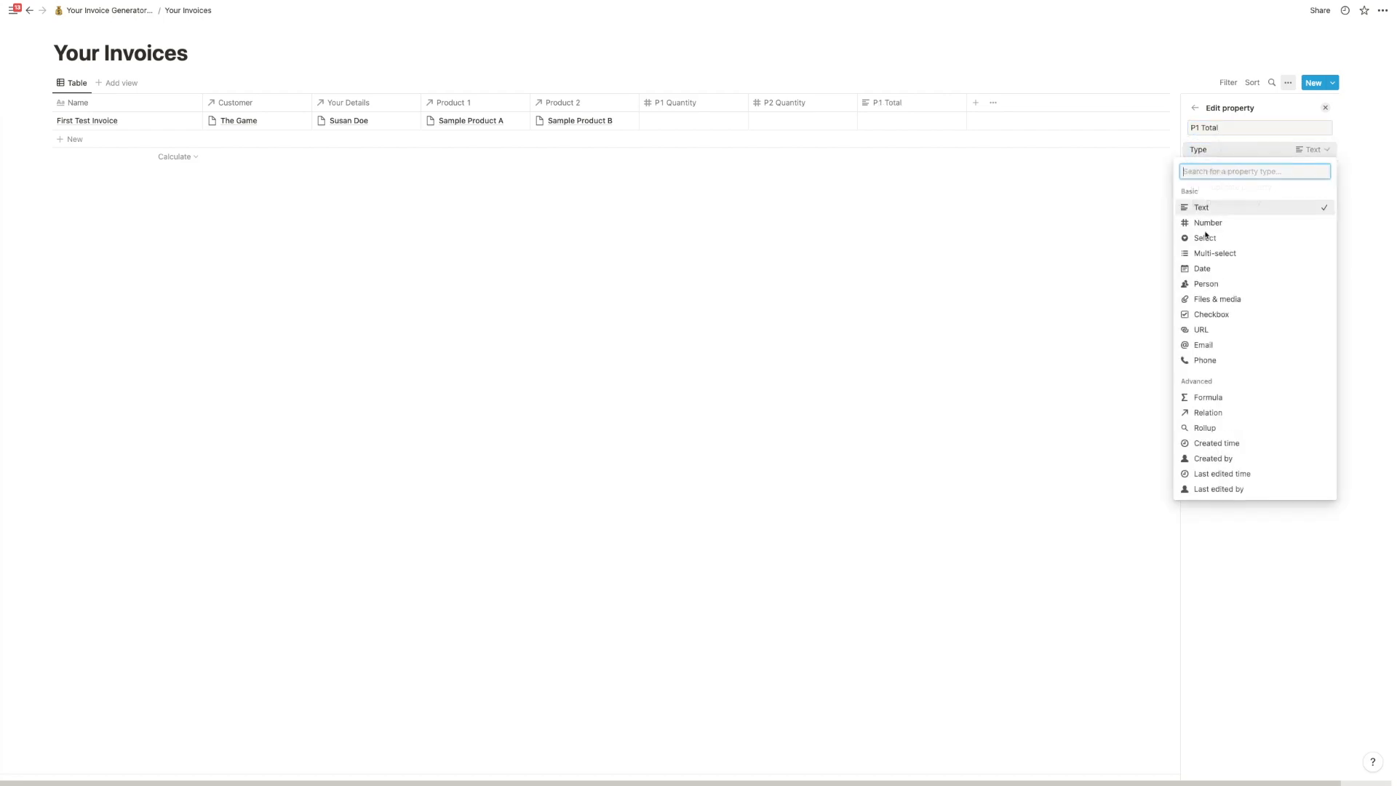
click(1226, 398)
click(1239, 165)
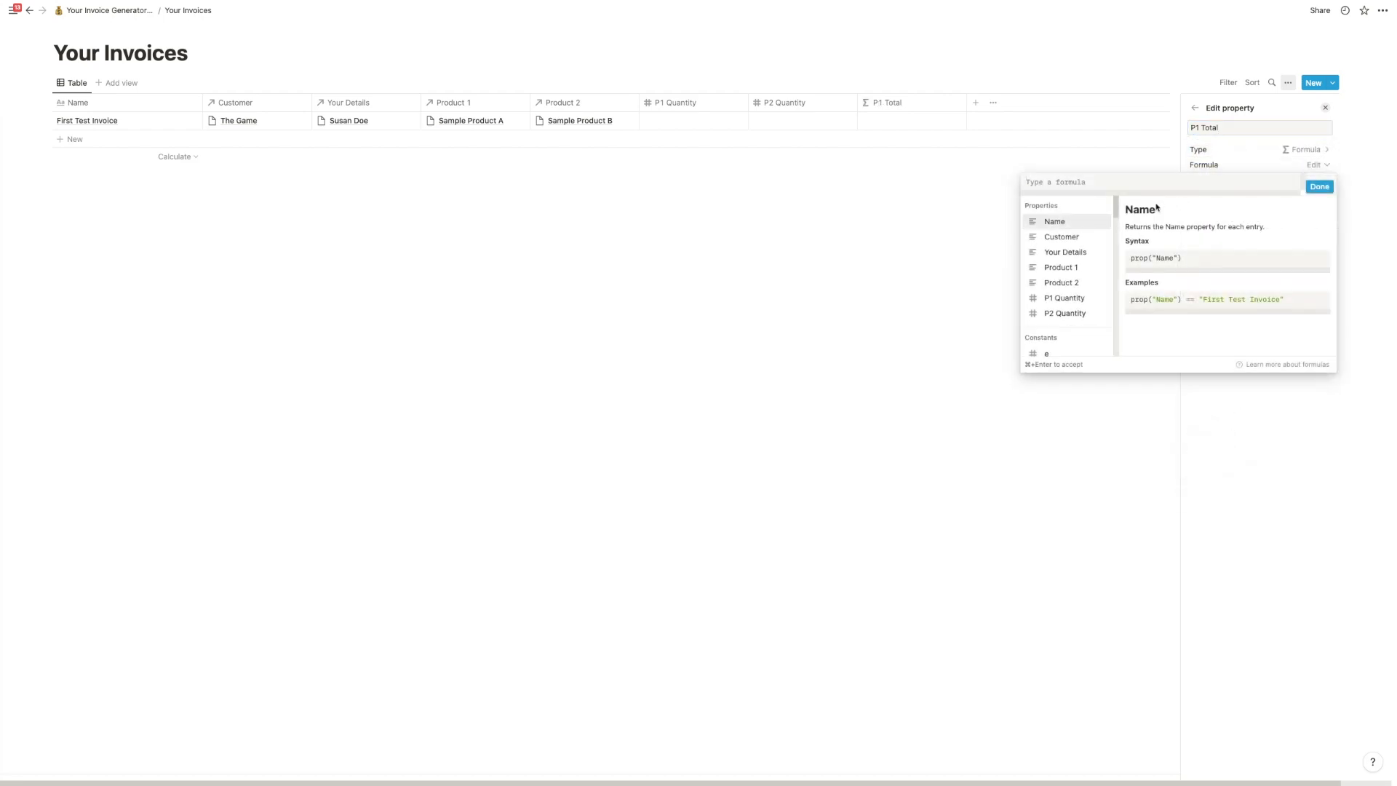
click(990, 86)
Step: Rename the P1 Total property "P1 Price" and change its type to Rollup
click(1241, 130)
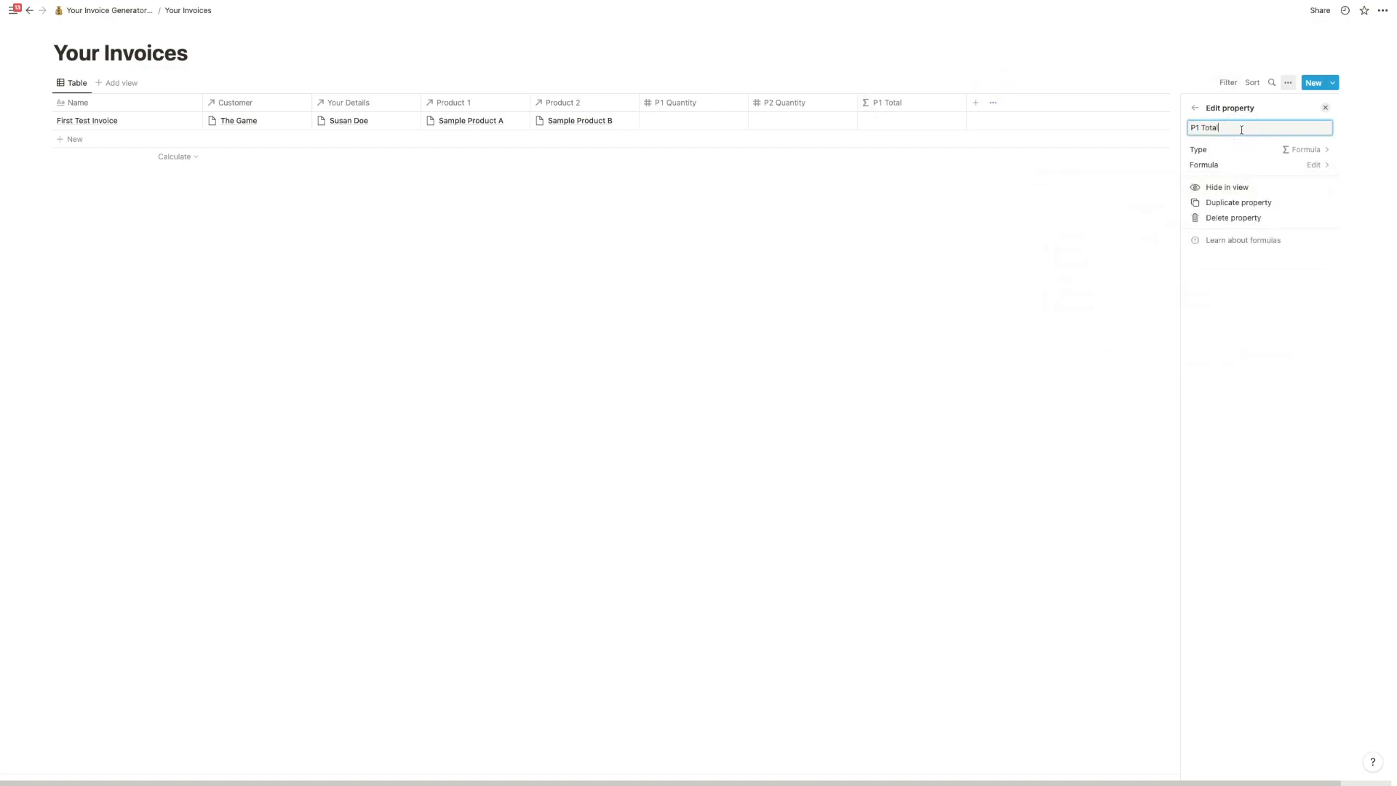
key(super+a)
text(P1 Pric)
click(1252, 150)
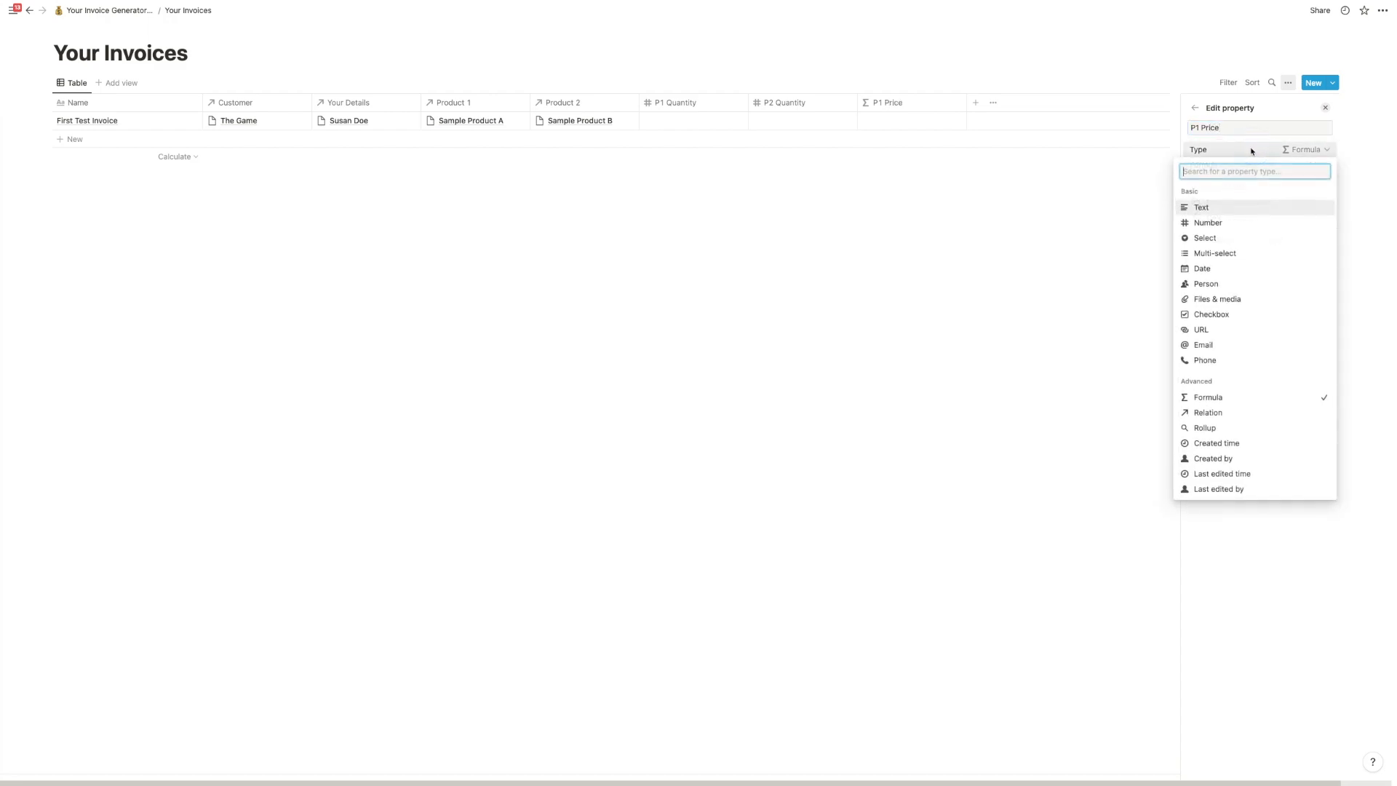
click(1235, 428)
Step: Configure the P1 Price rollup to use the Product 1 relation, the Price property and the Sum calculation
click(1287, 168)
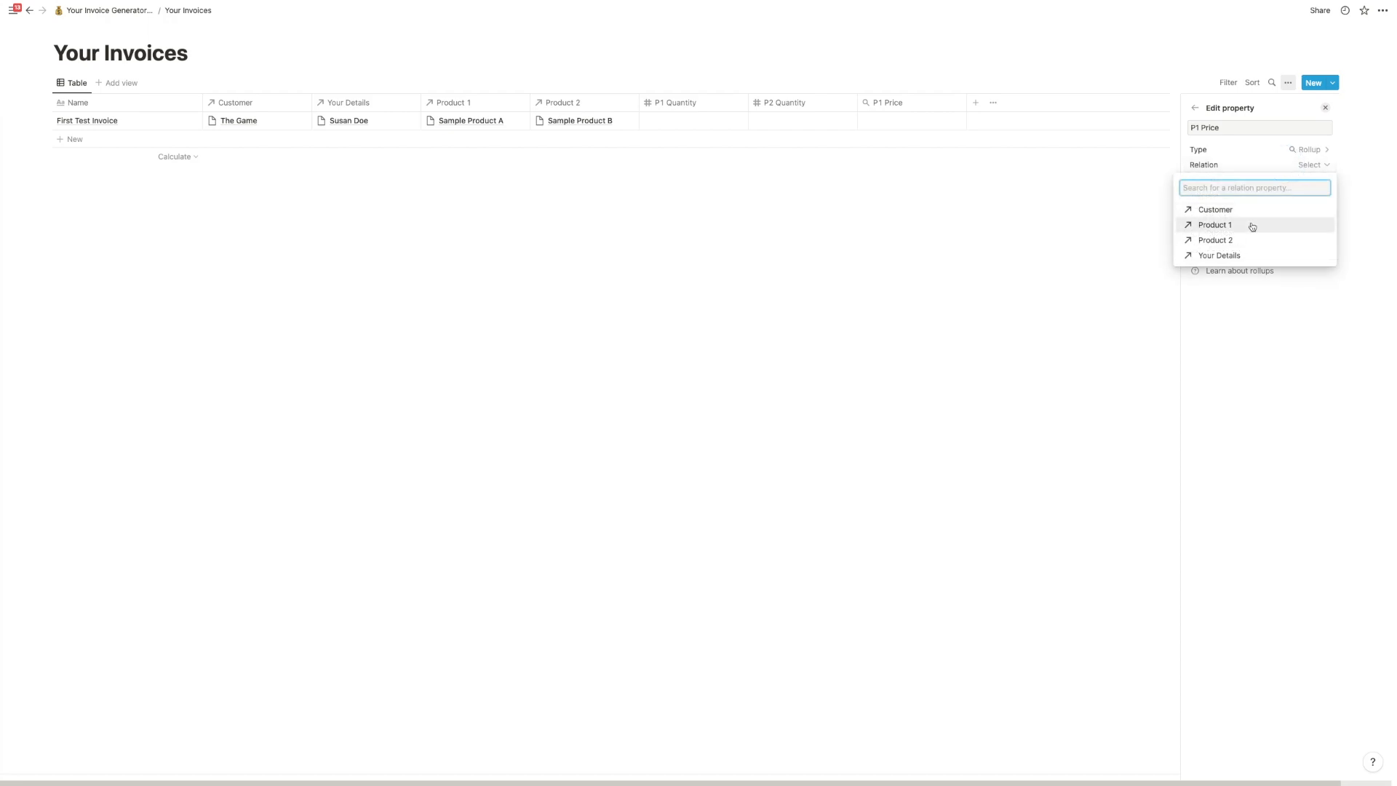
click(1249, 225)
click(1267, 177)
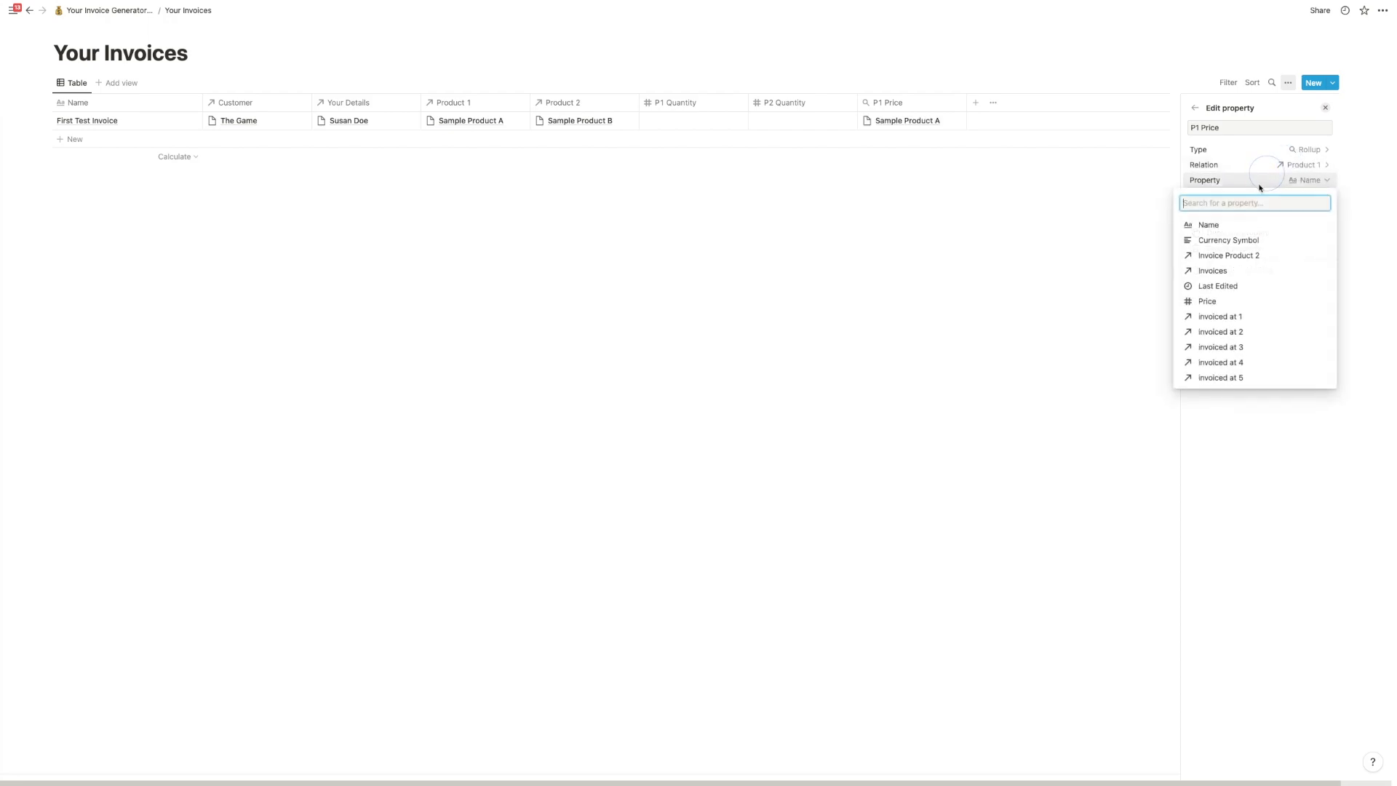
click(1208, 300)
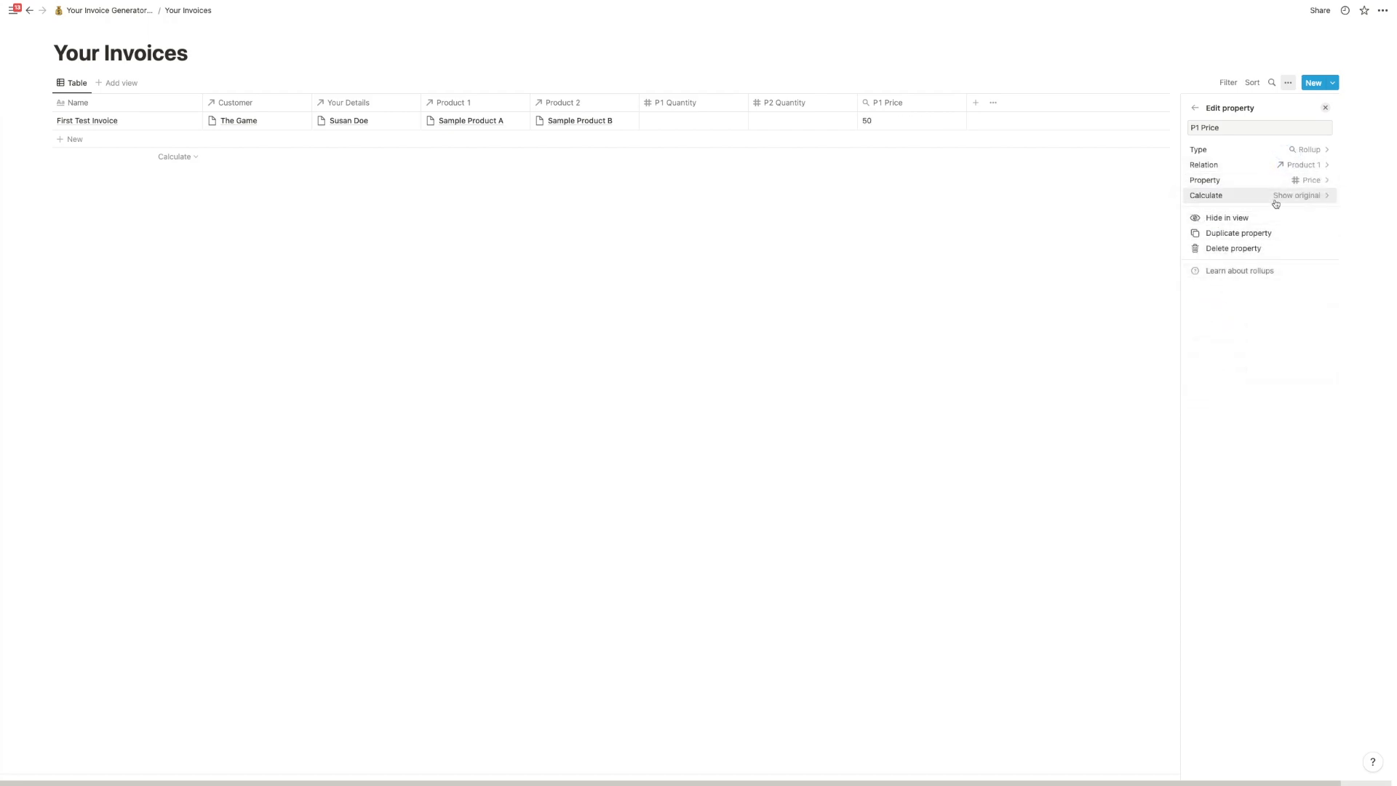
click(1276, 203)
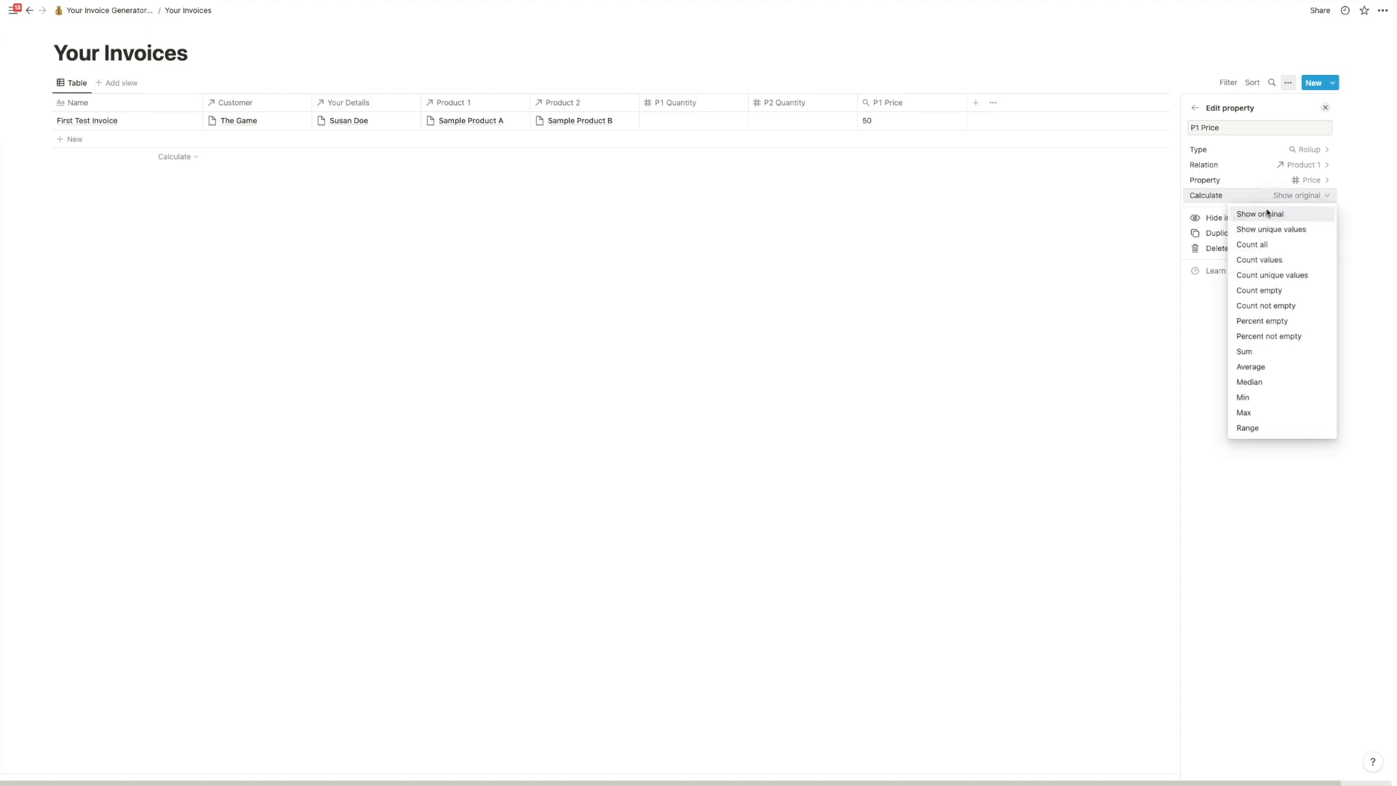
click(1257, 355)
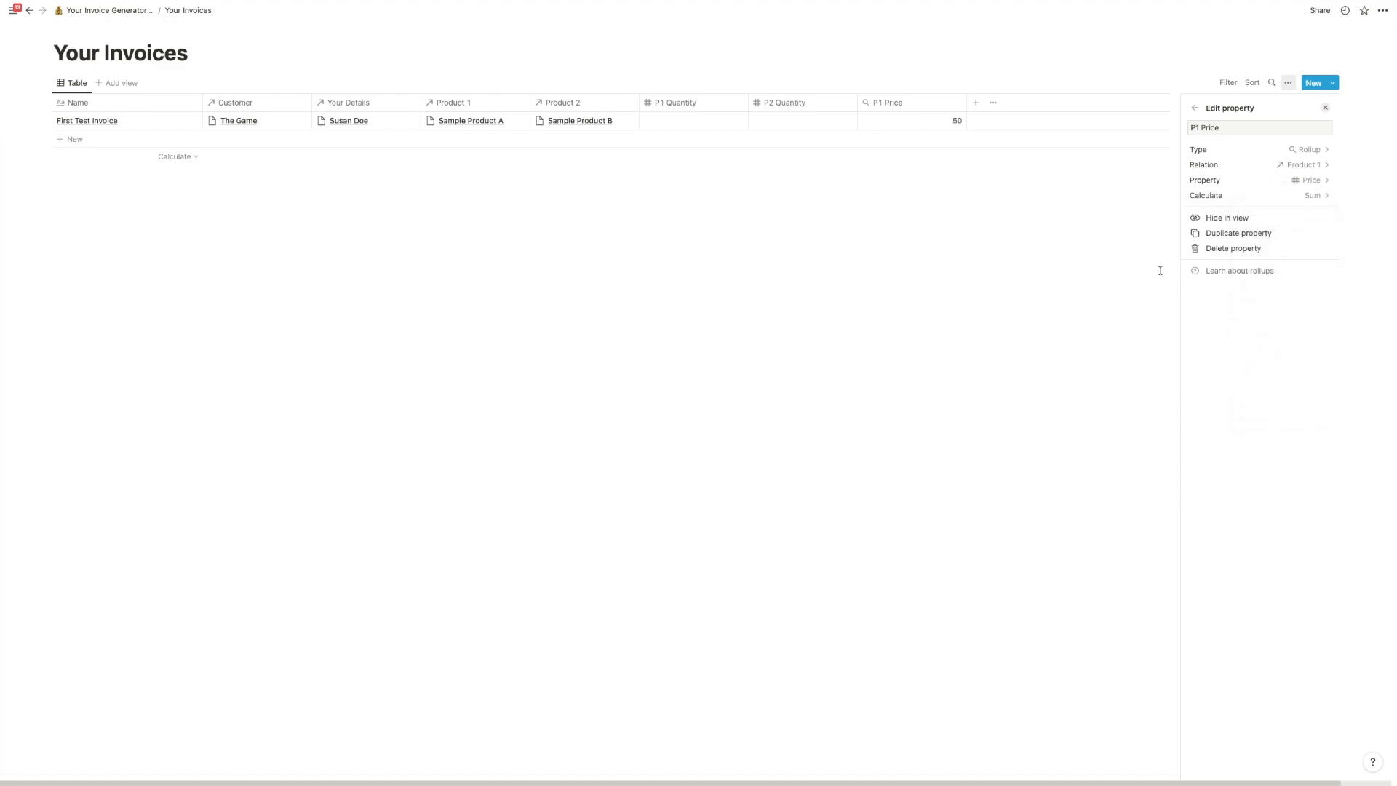
Step: Duplicate the P1 Price property and rename the copy "P2 Price"
click(1205, 233)
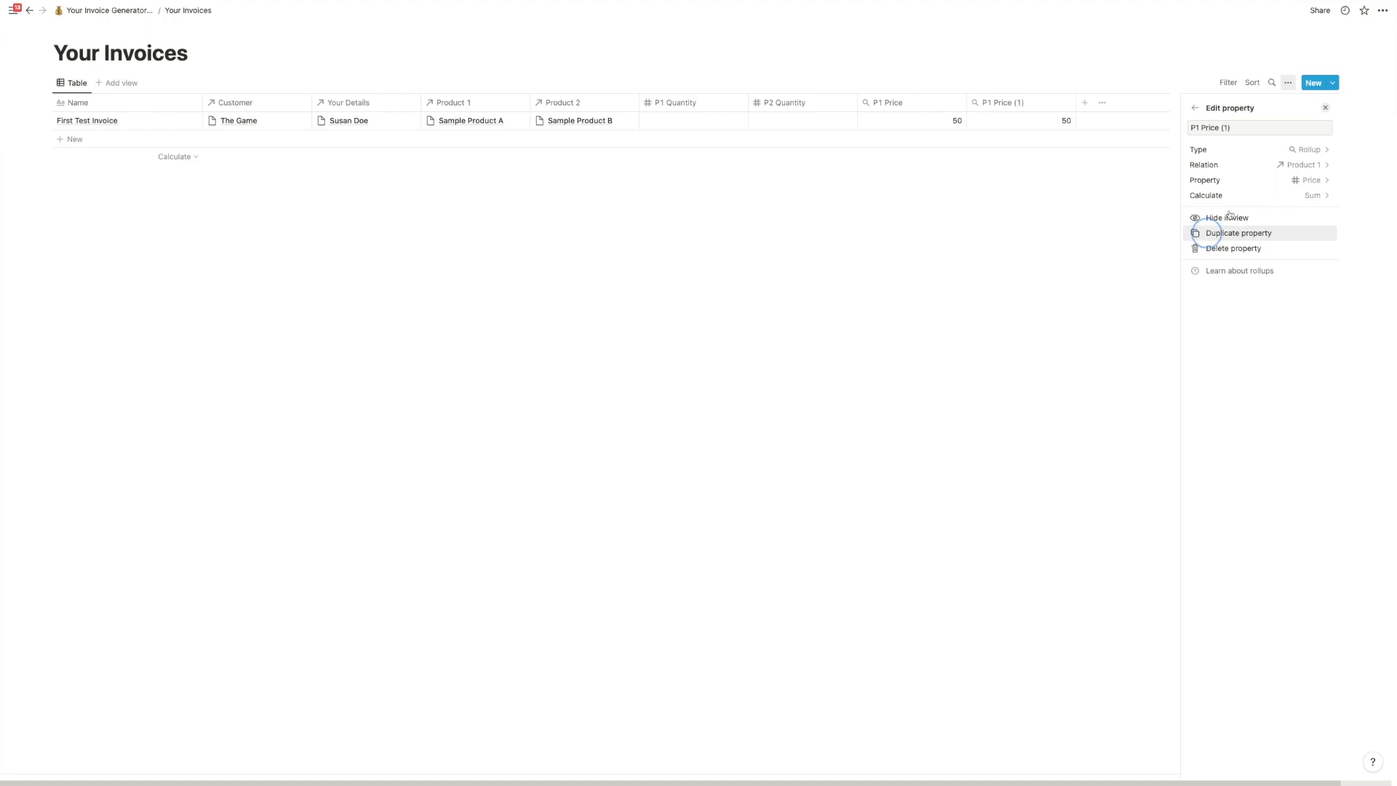
click(1199, 128)
key(BackSpace)
text(2)
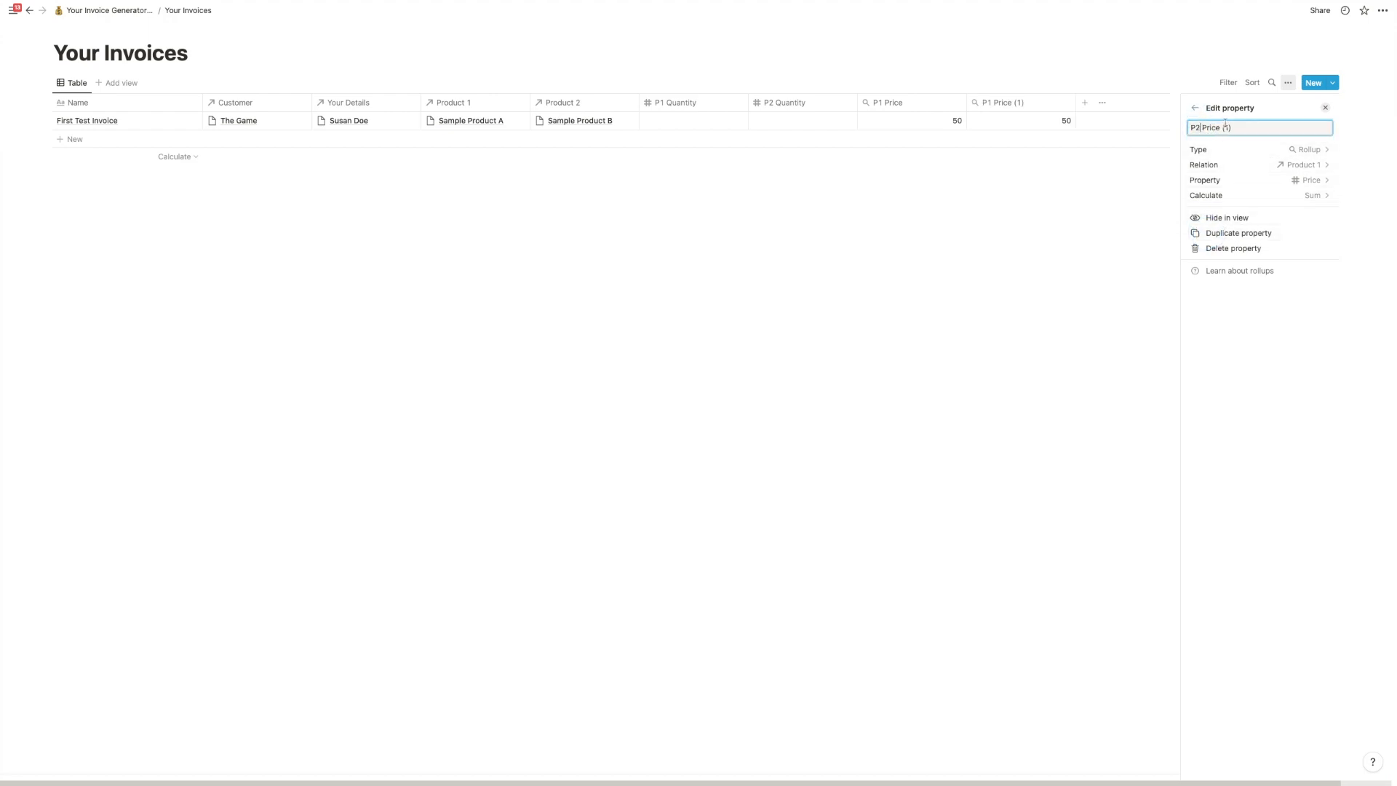
key(BackSpace)
key(BackSpace)
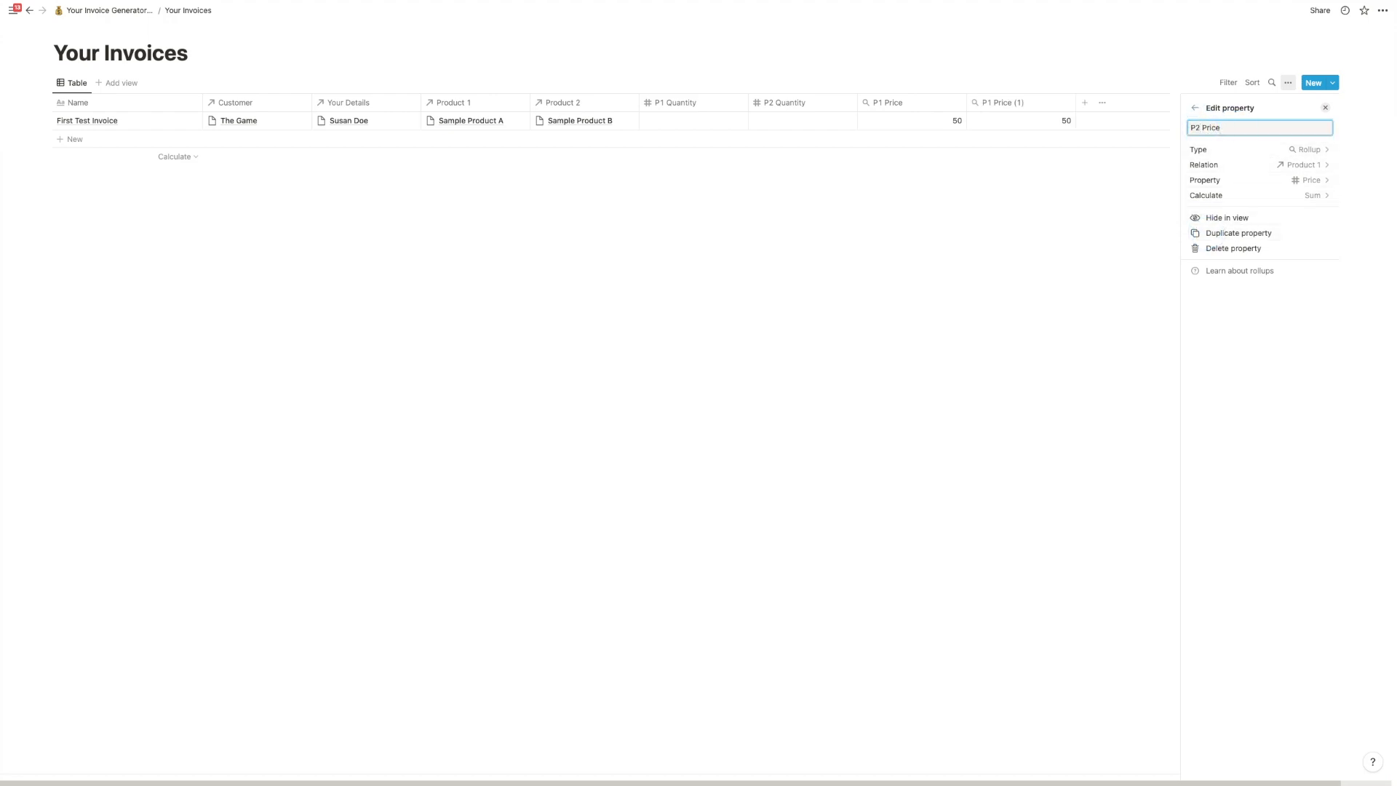
Step: Configure the P2 Price rollup to use the Product 2 relation, the Price property and the Sum calculation
click(1281, 162)
click(1278, 239)
click(1281, 180)
click(1221, 305)
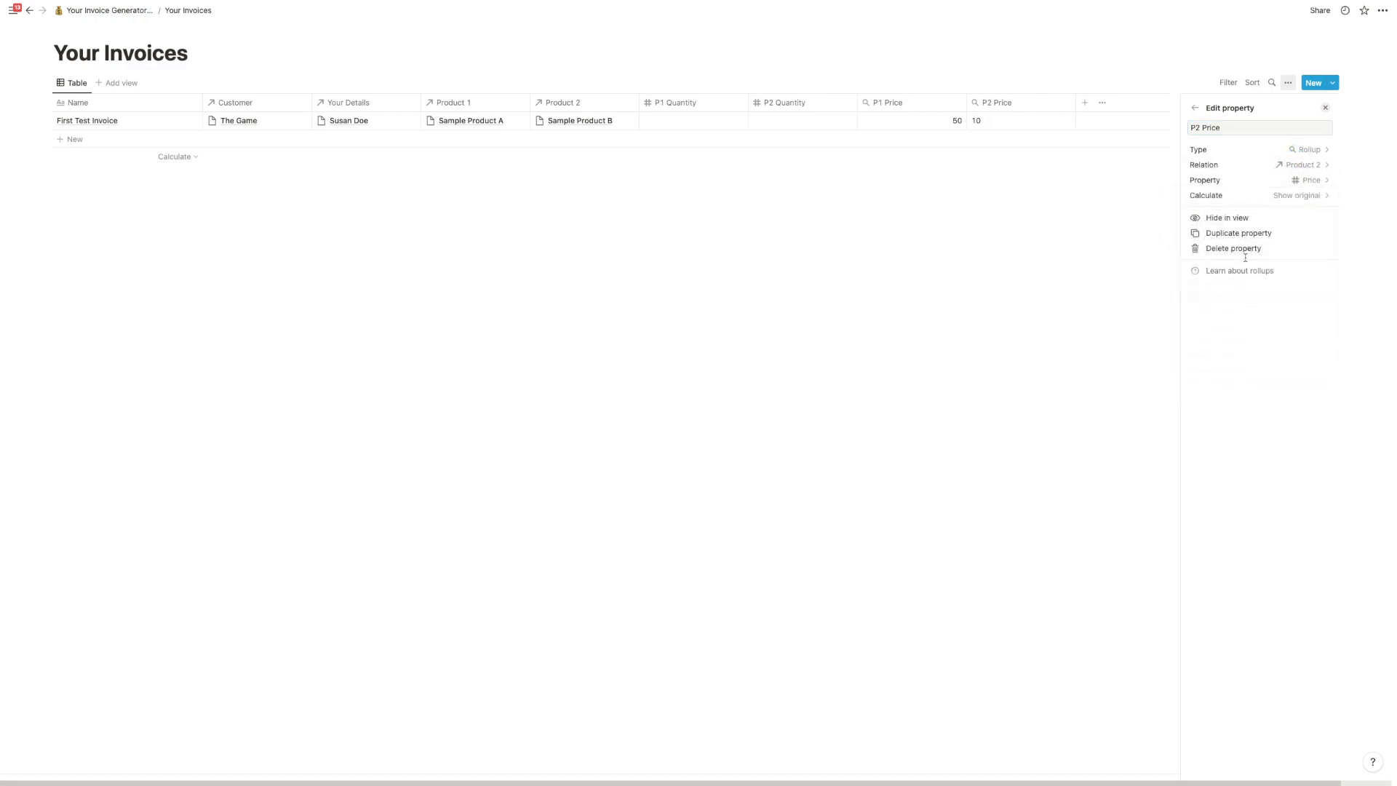
click(1263, 195)
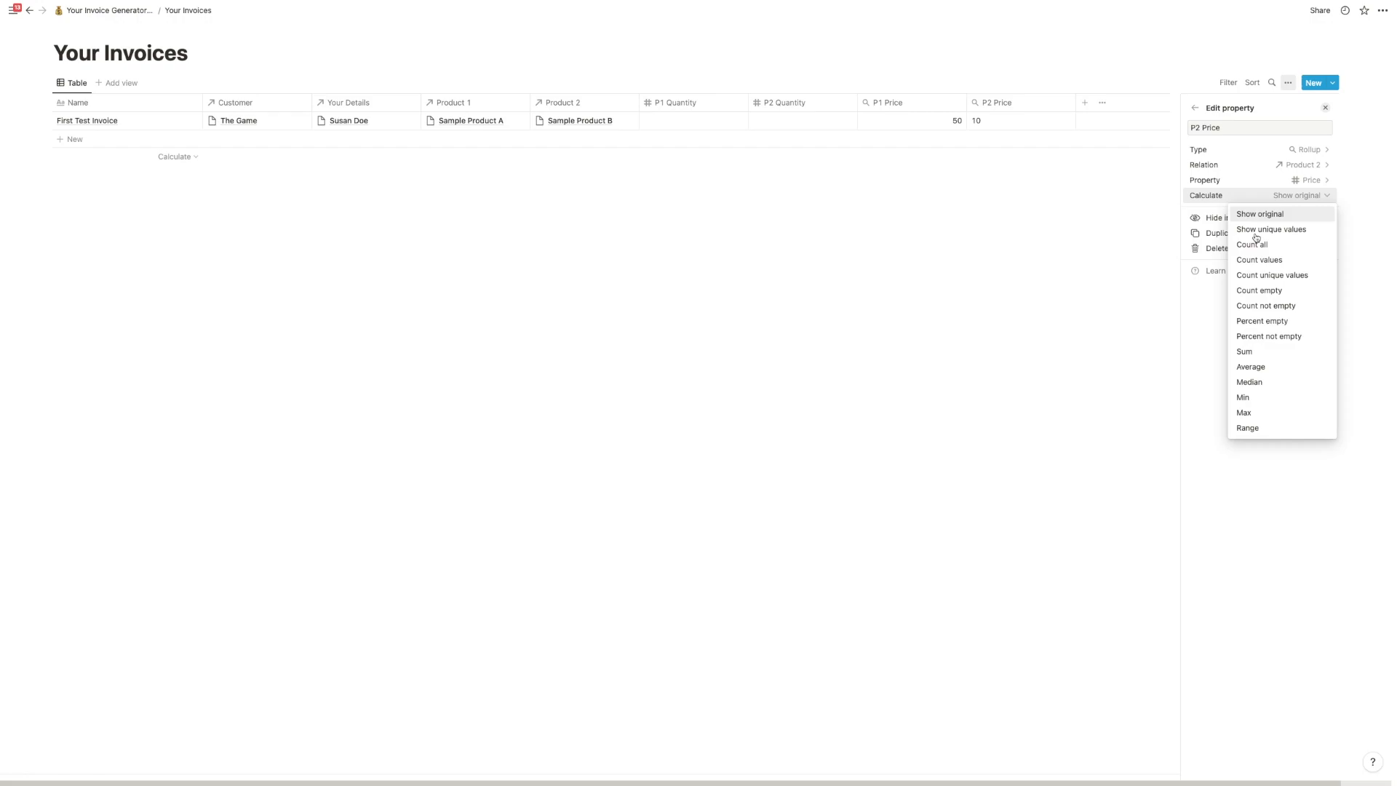
click(1246, 352)
click(1102, 216)
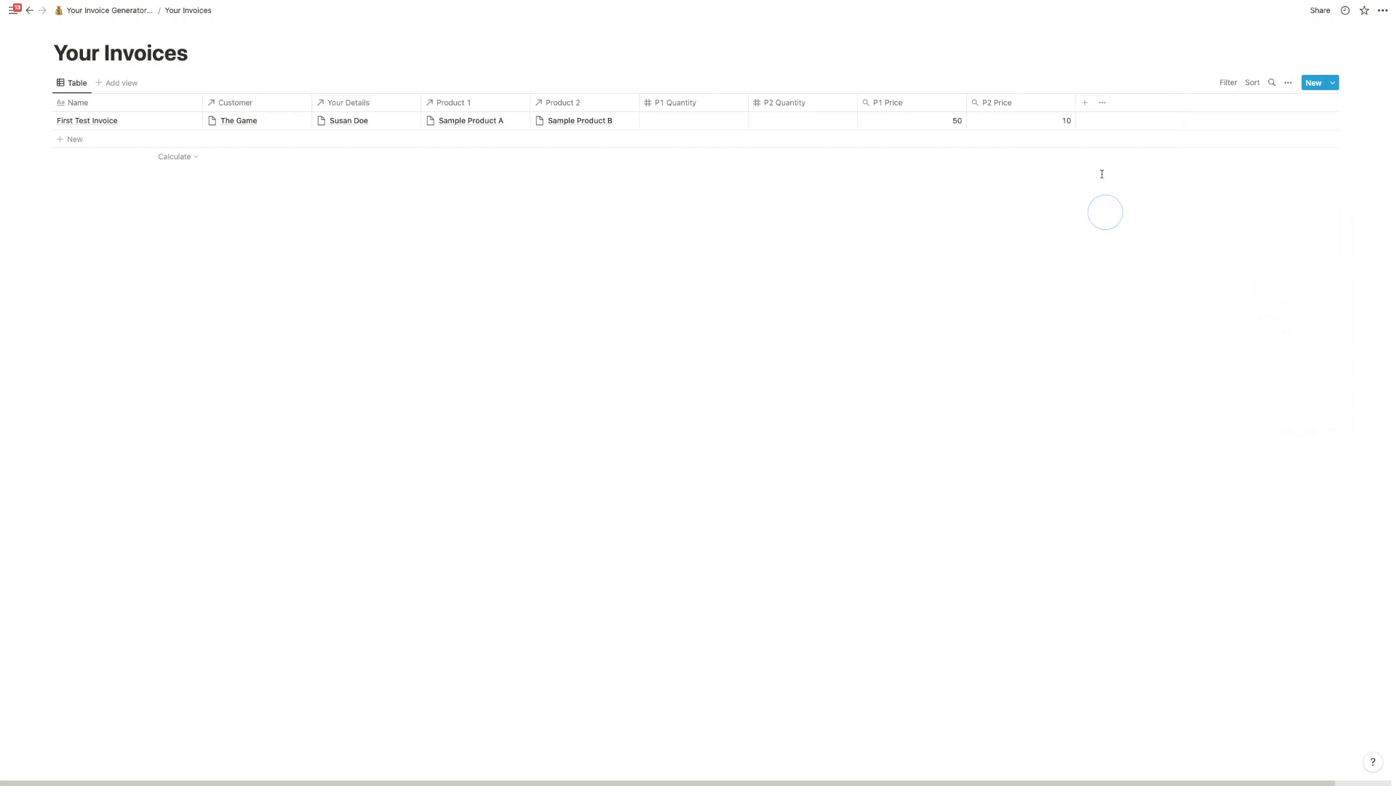
Step: Add a property named "P1 Total" to the Your Invoices table and set its type to Formula
click(1084, 104)
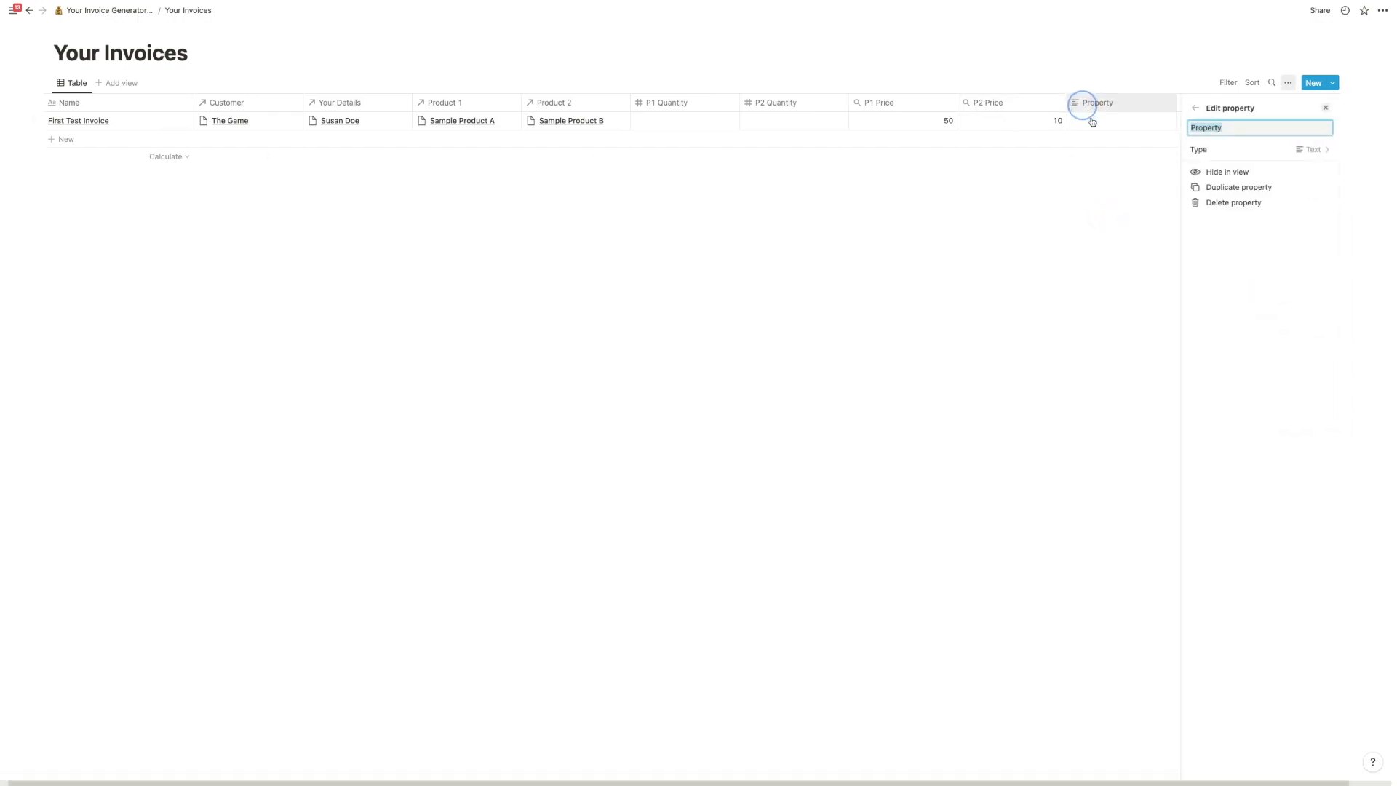
text(P1 )
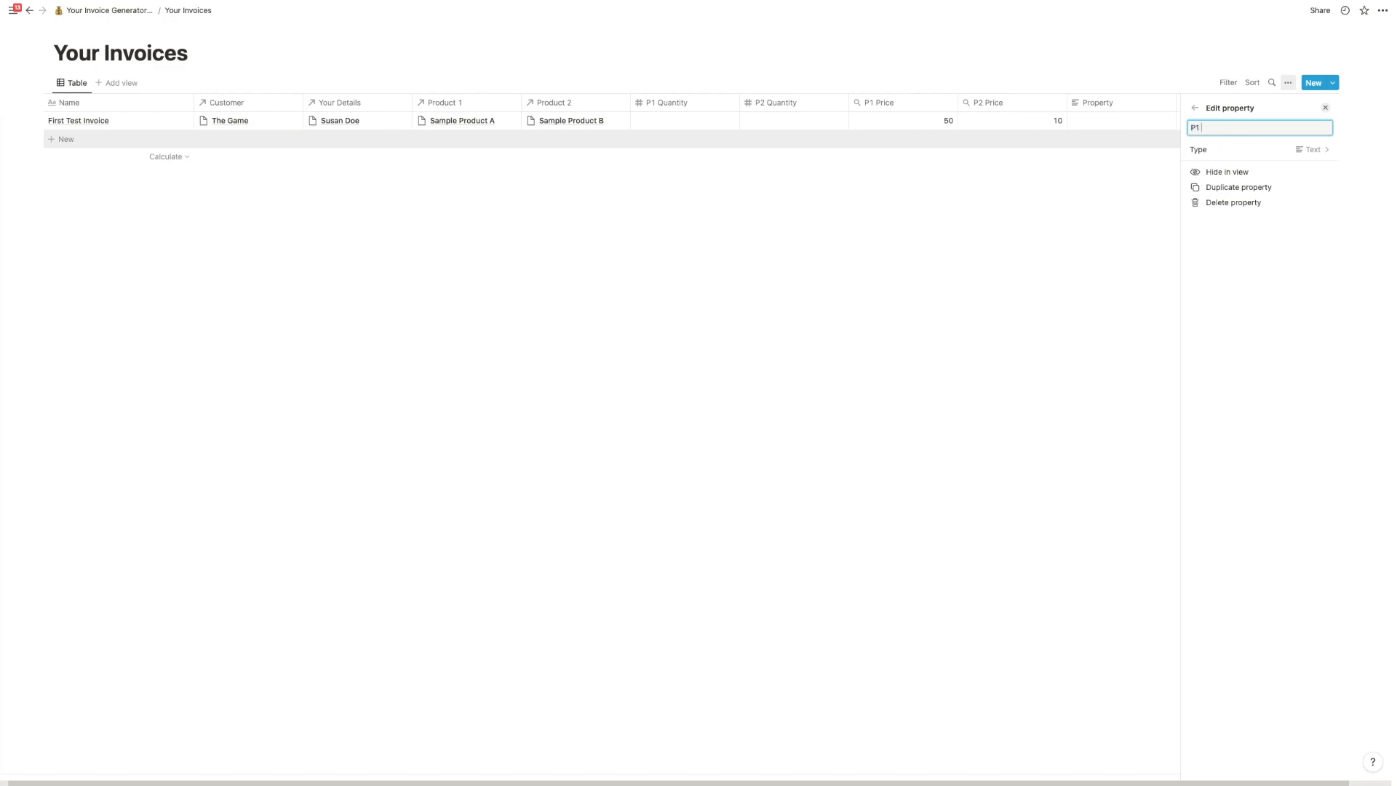
text(Total)
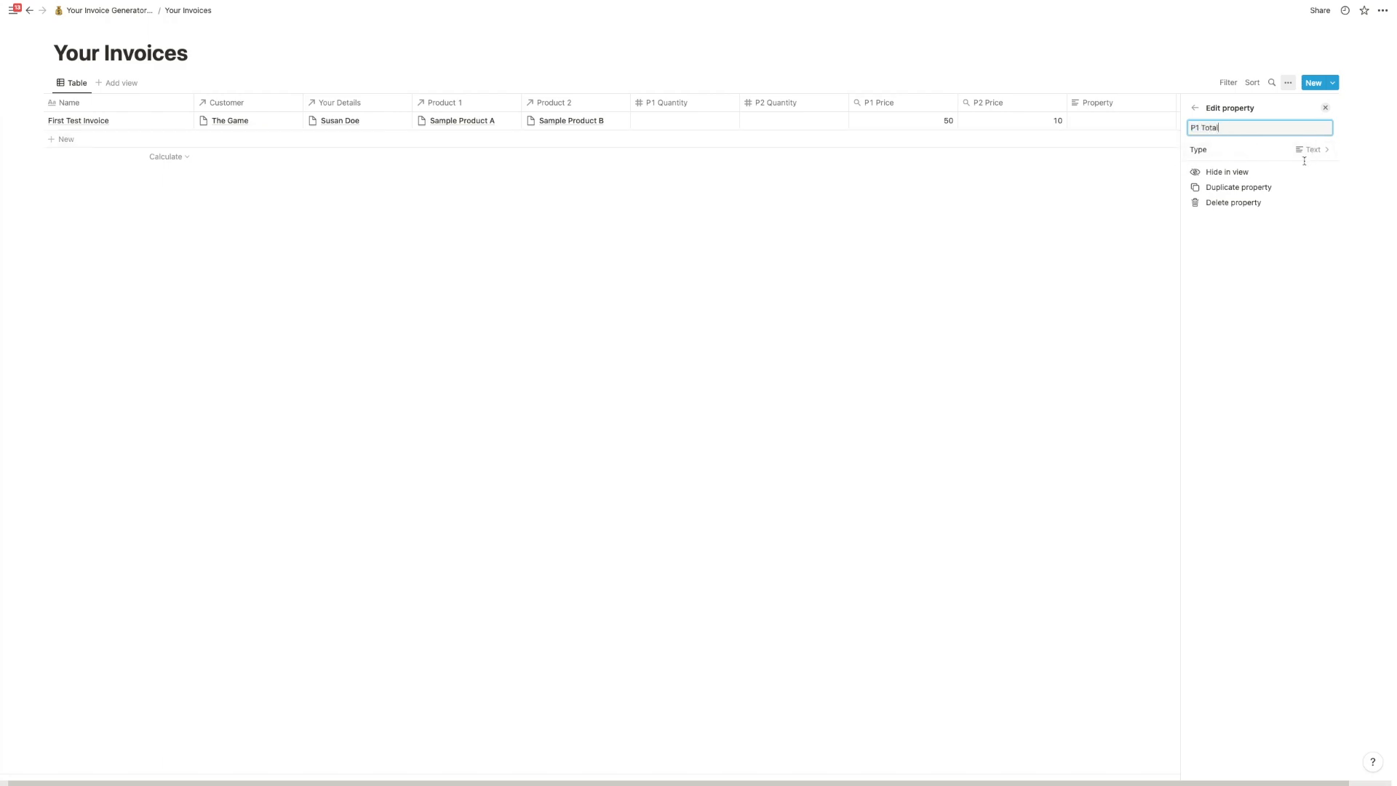
click(1303, 150)
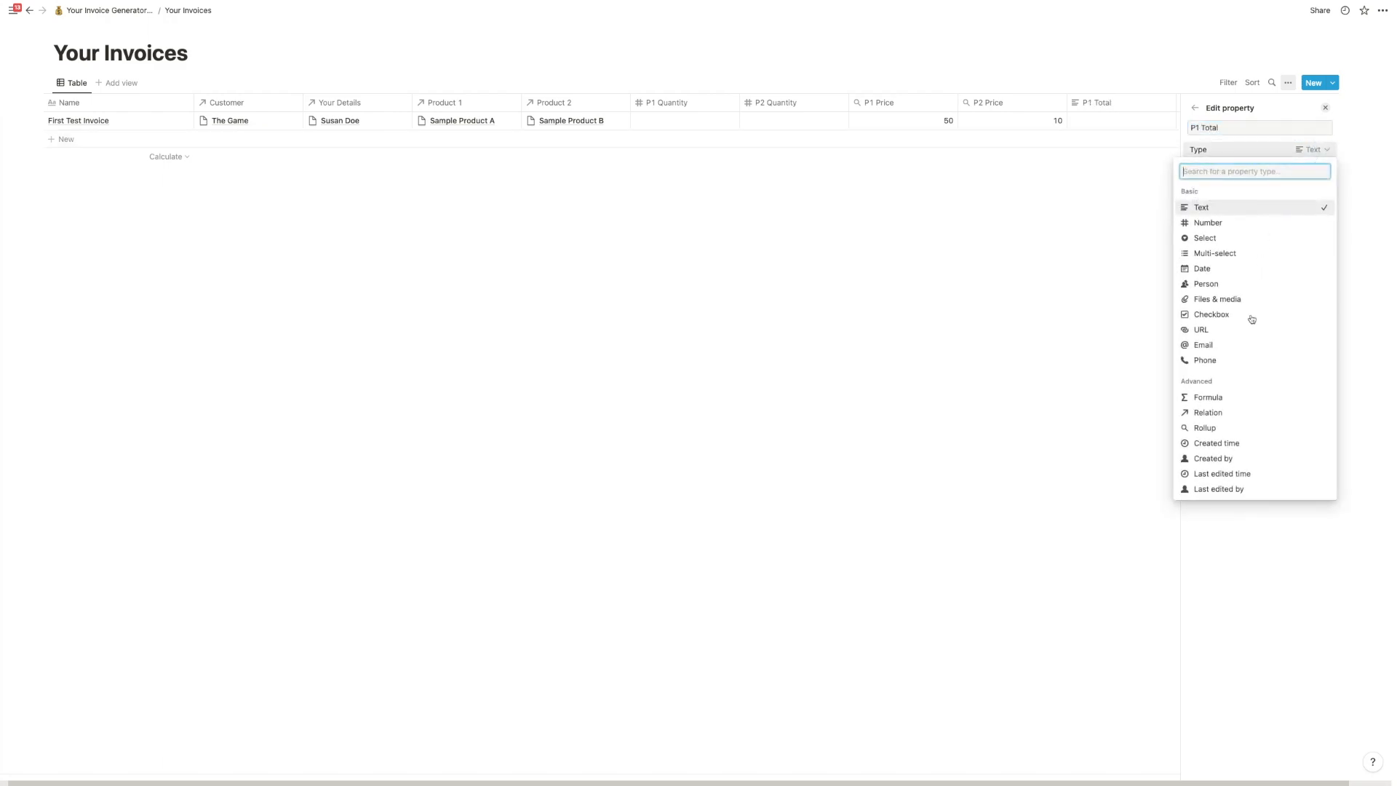
click(1226, 398)
Step: Enter a P1 Total formula that multiplies the P1 Quantity property by the P1 Price property
click(1244, 168)
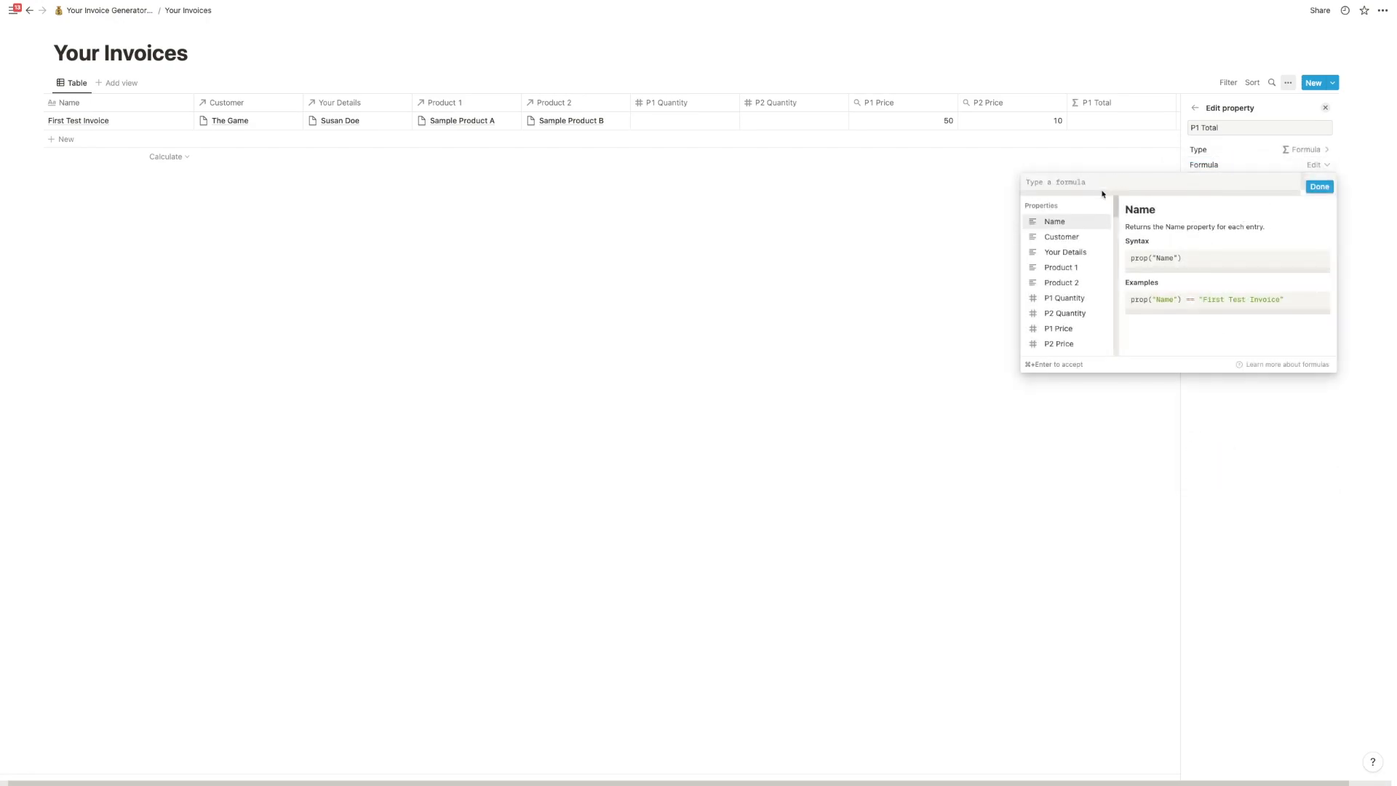
click(1074, 306)
text(*)
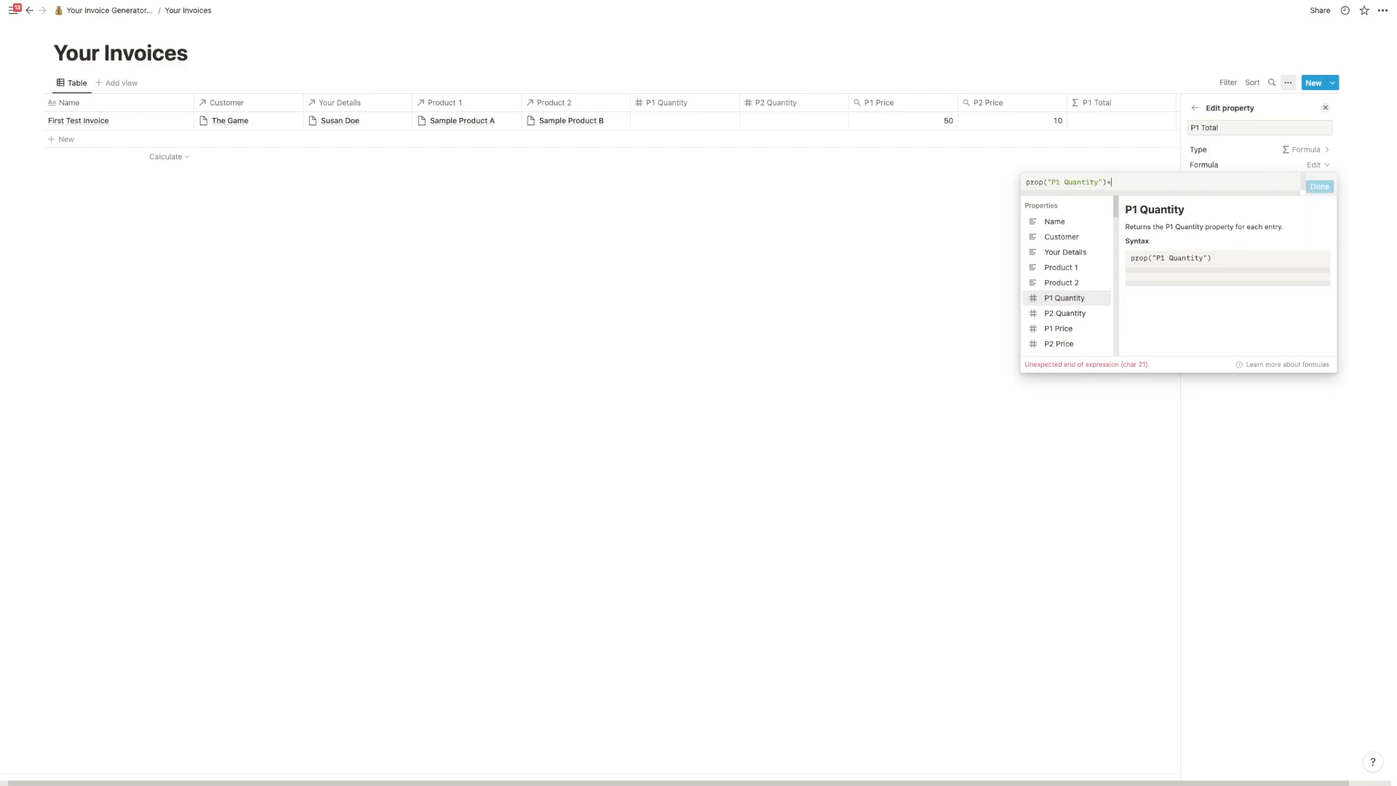
click(1064, 336)
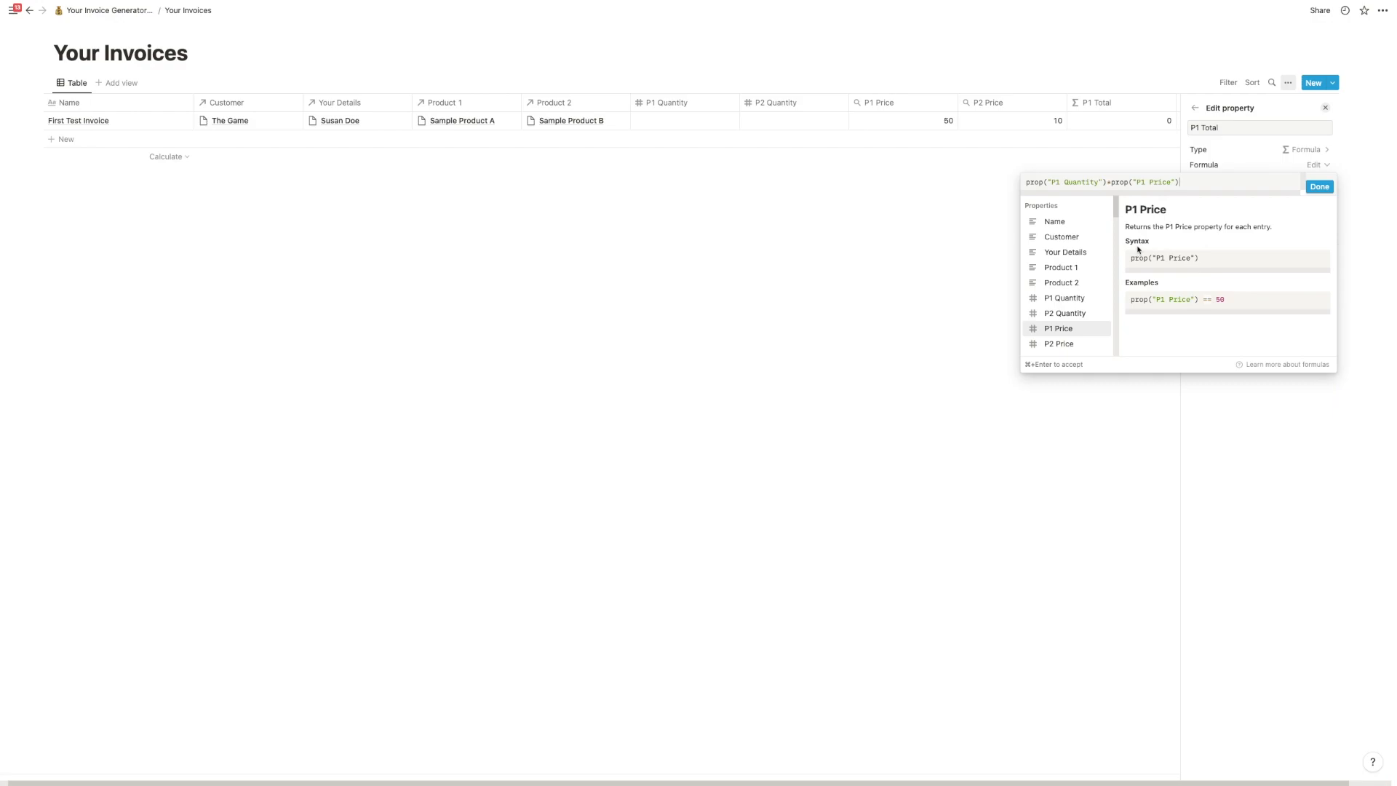
Step: Try to wrap the P1 Total formula in a toString function
click(1026, 182)
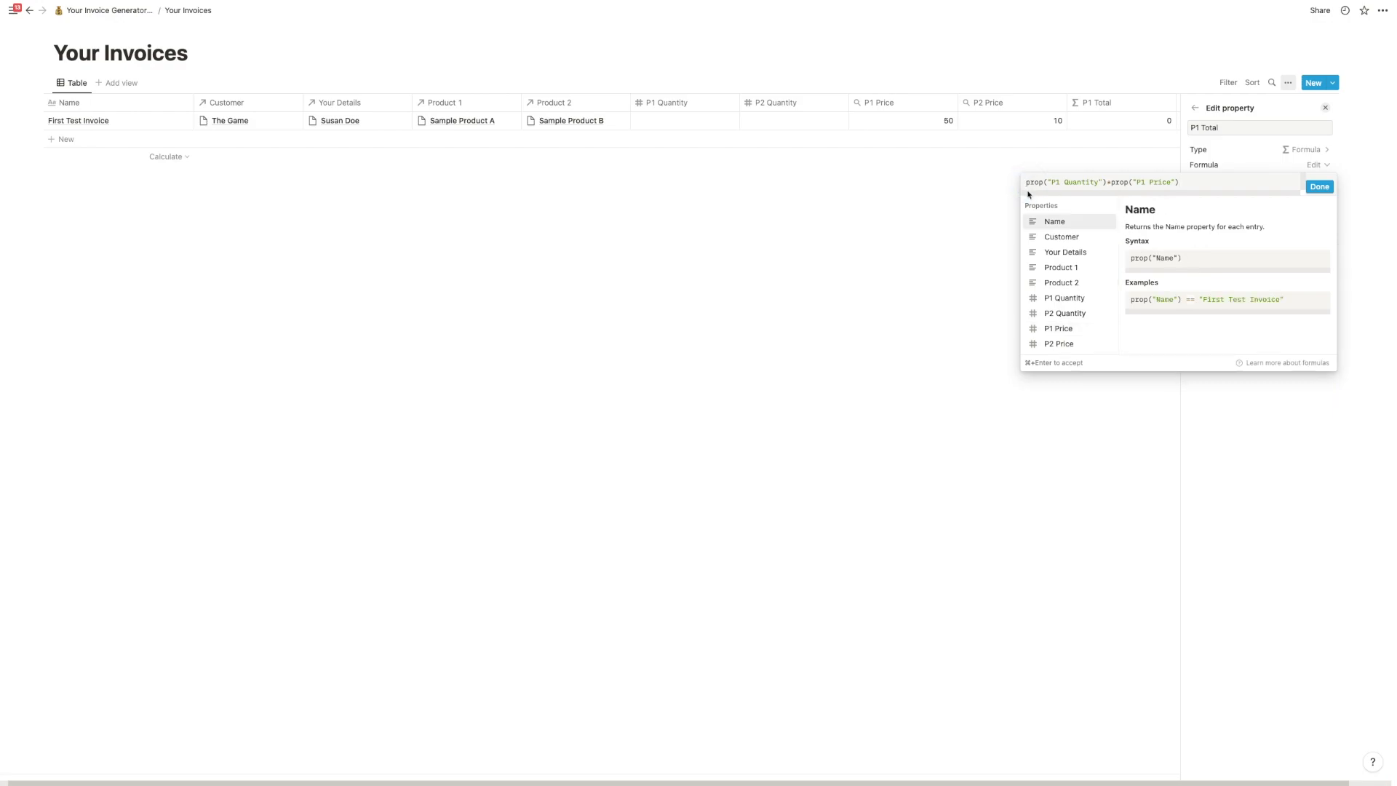
text(toString()
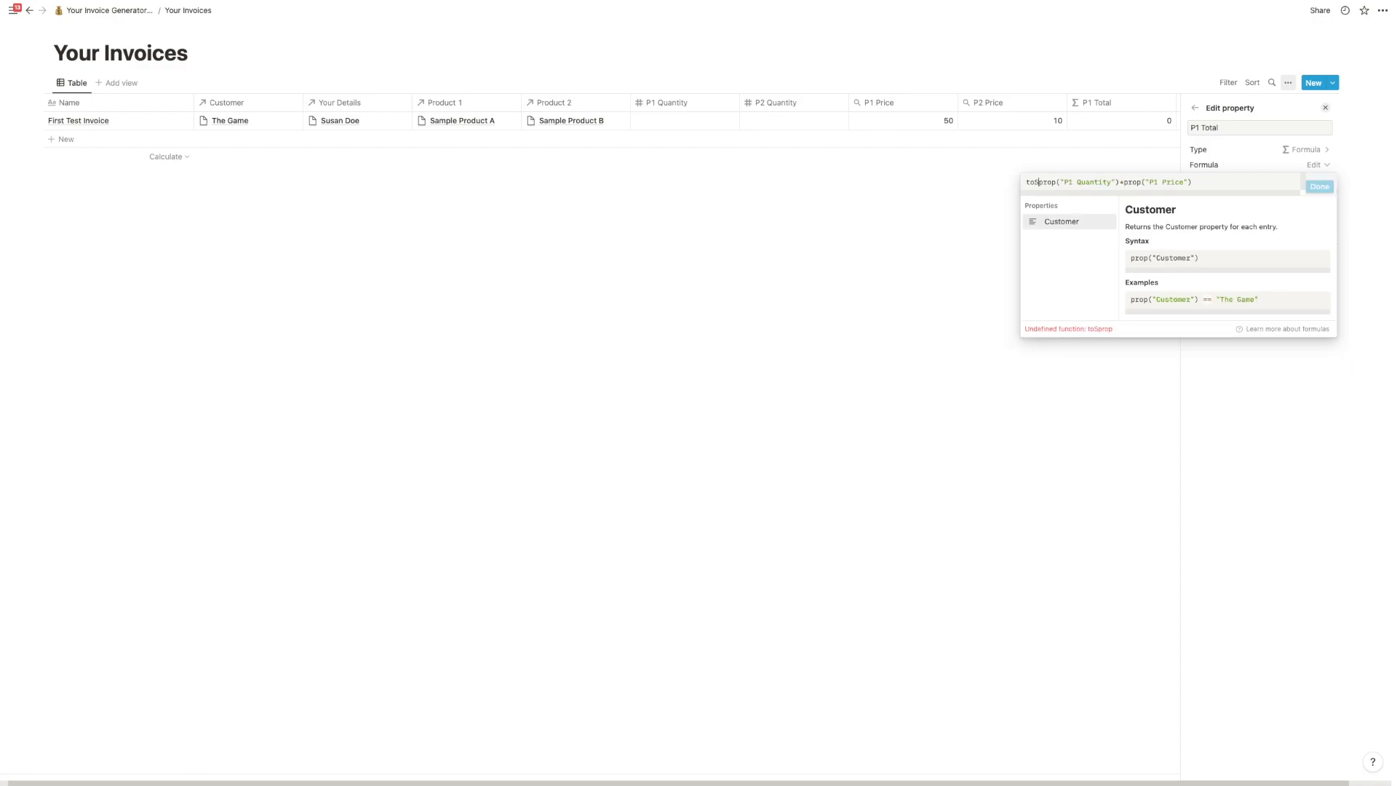
click(1221, 182)
text())
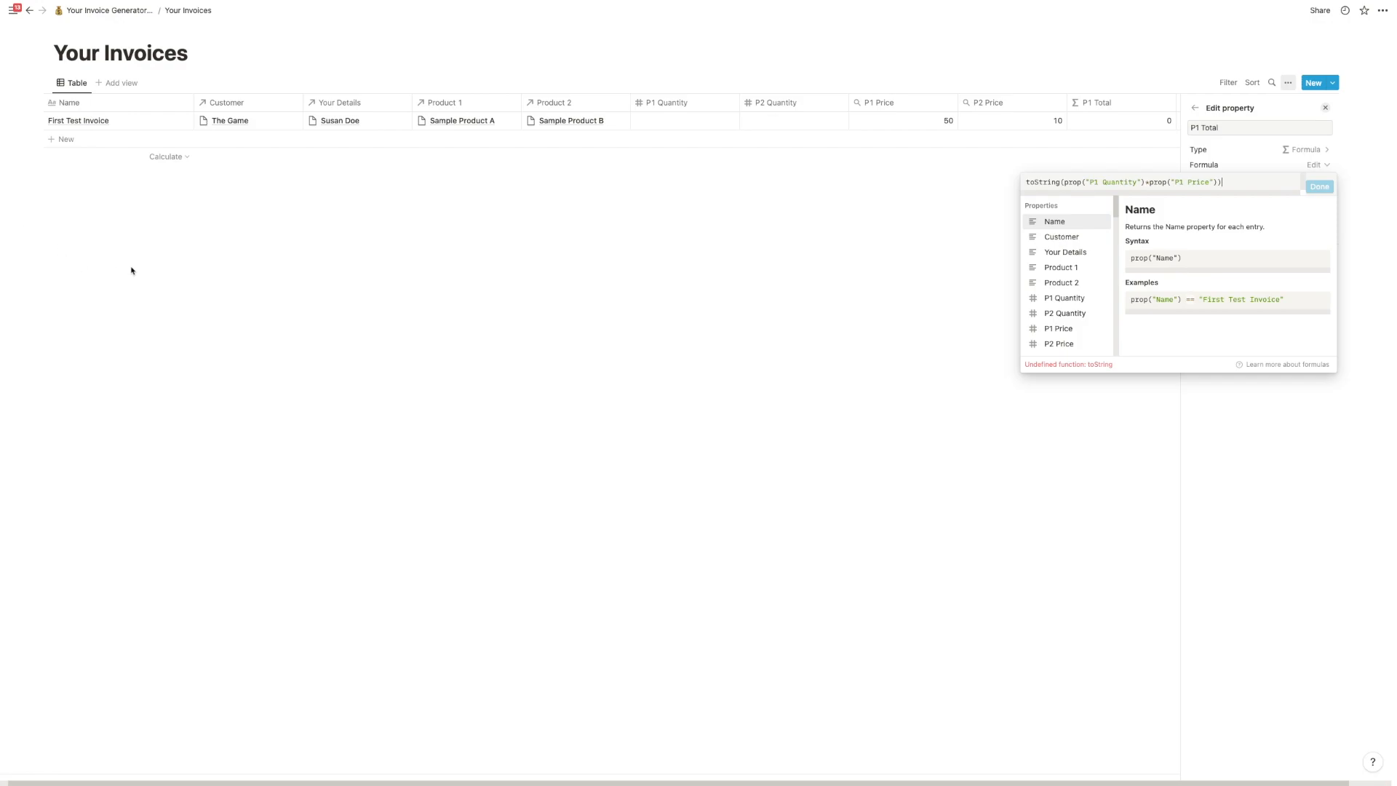
key(BackSpace)
Step: Wrap the P1 Total formula's product of P1 Quantity and P1 Price in the format function and save it
click(1061, 182)
drag(1061, 182, 1025, 182)
text(format)
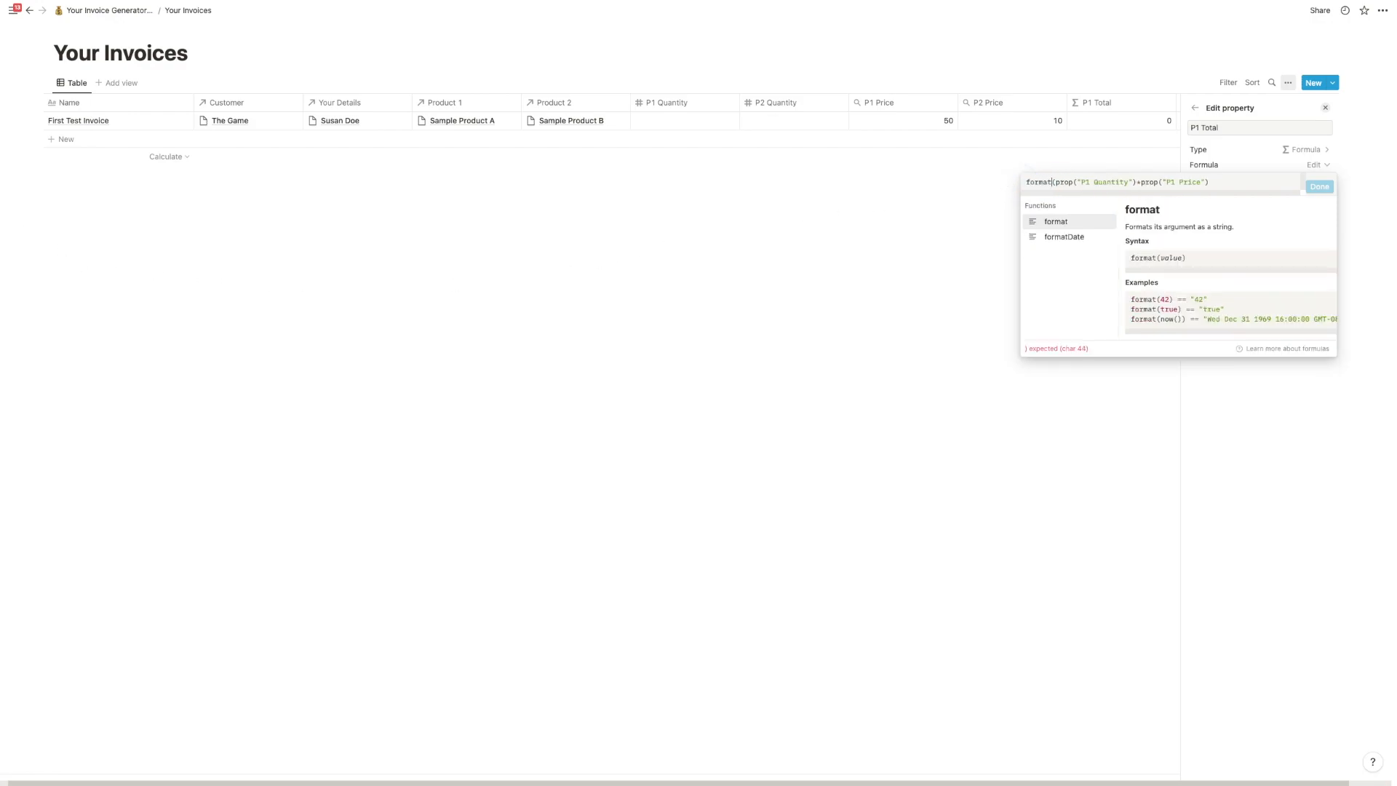
click(1238, 182)
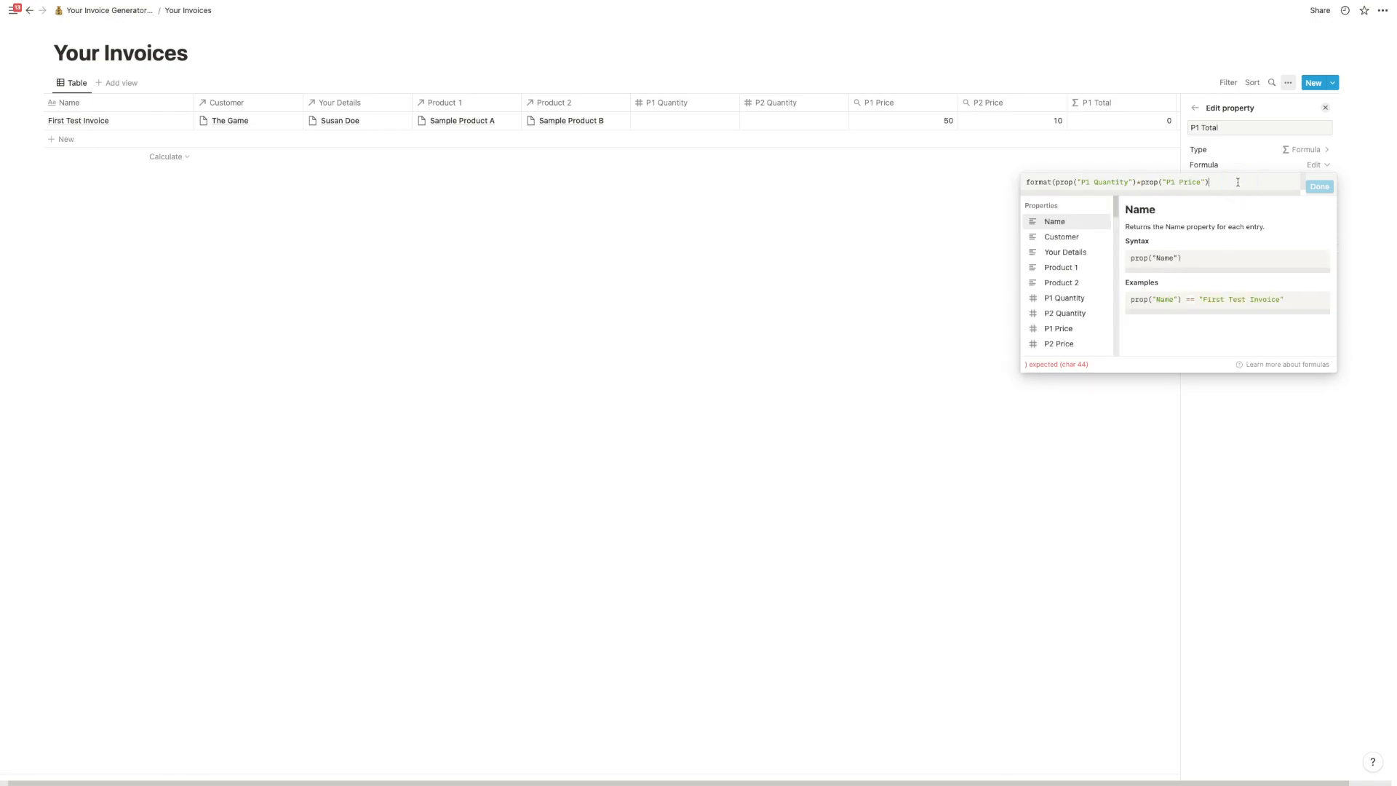
text())
click(1040, 183)
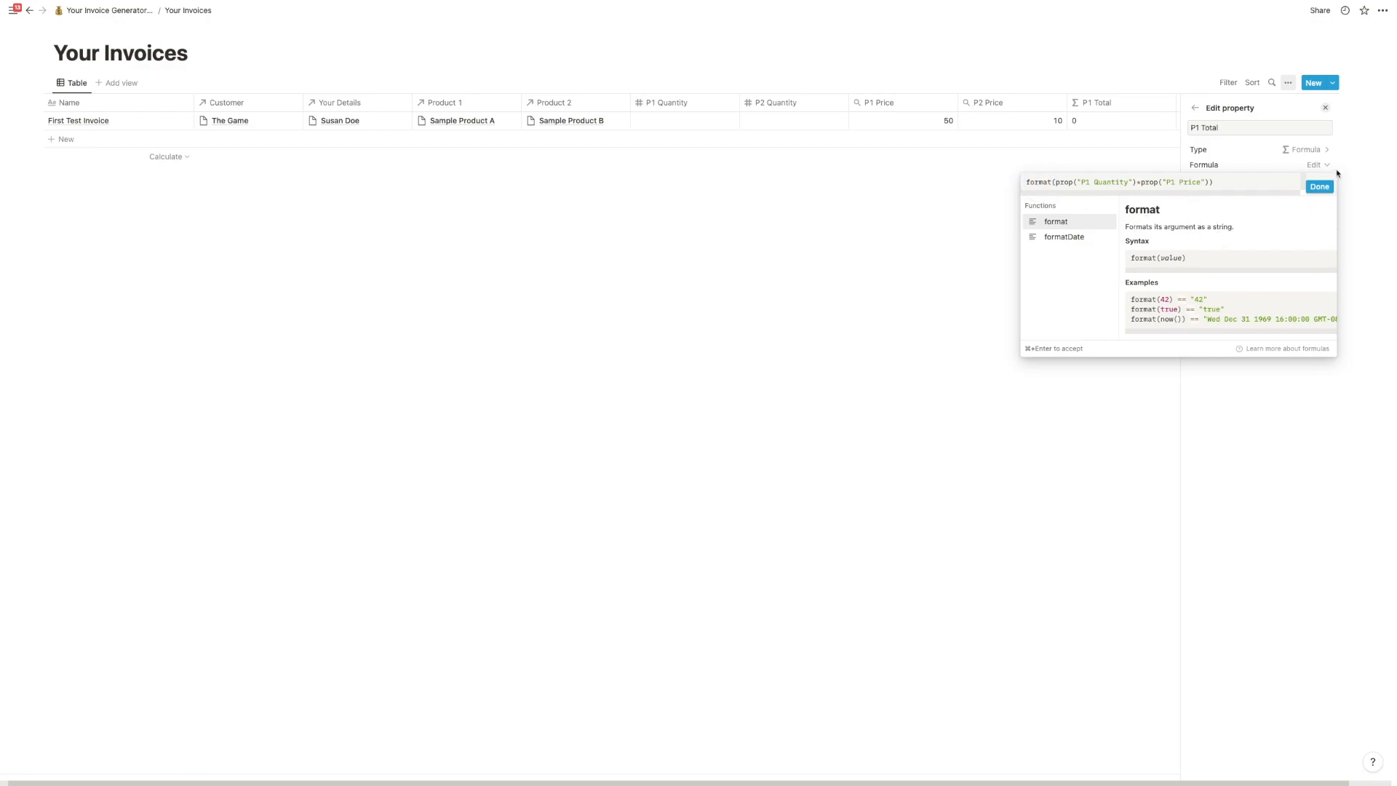
click(1319, 187)
click(1140, 122)
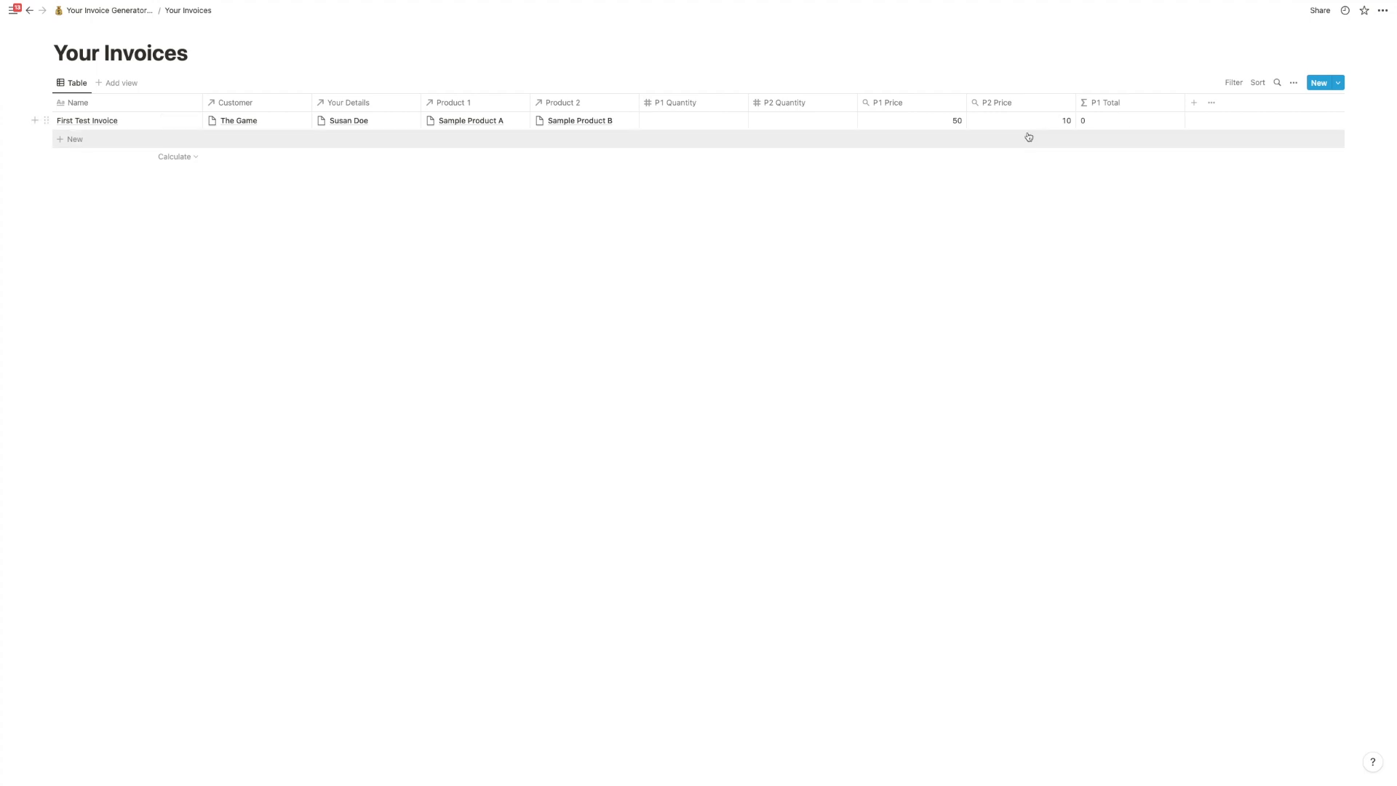
Step: Set P1 Quantity to 2 and P2 Quantity to 1 for the First Test Invoice entry
click(708, 120)
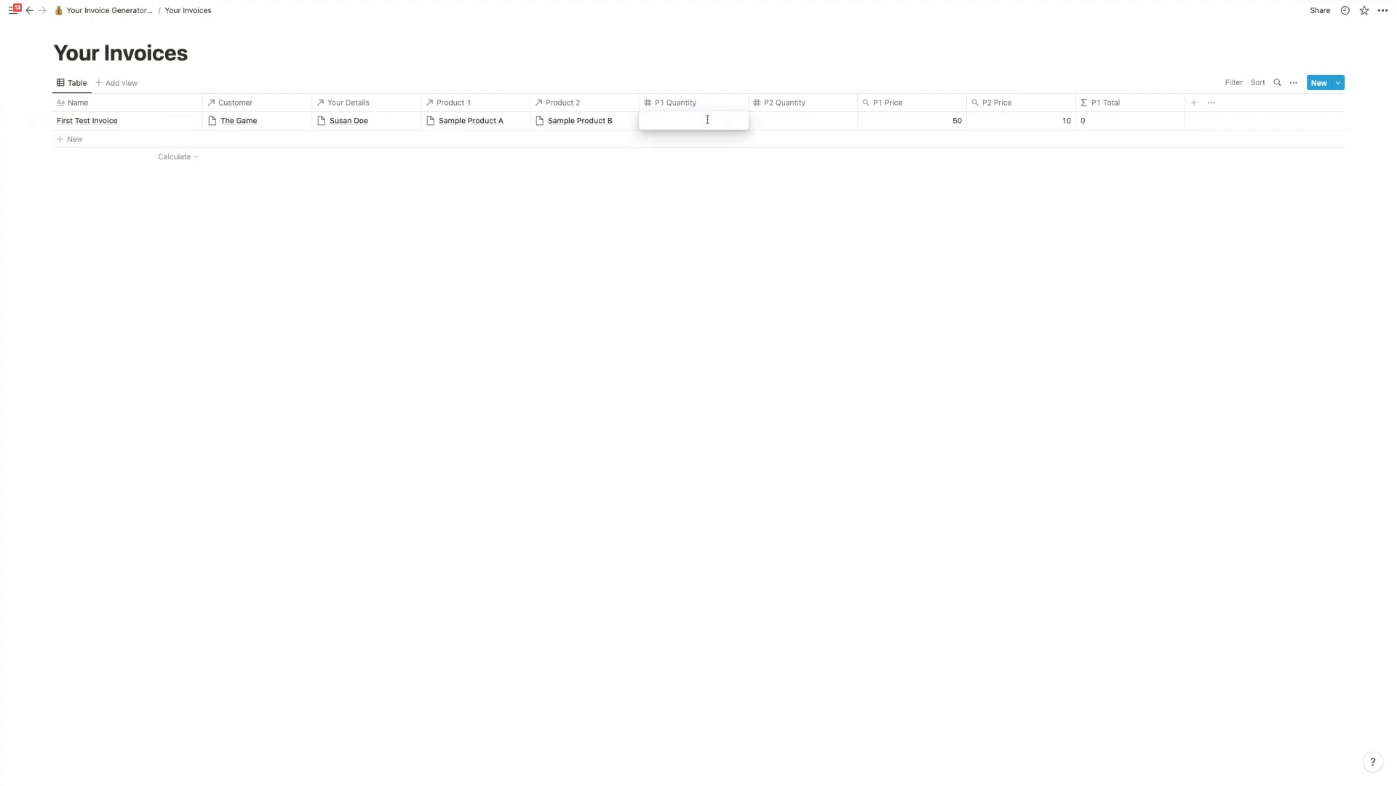
text(2)
key(Tab)
text(1)
key(Return)
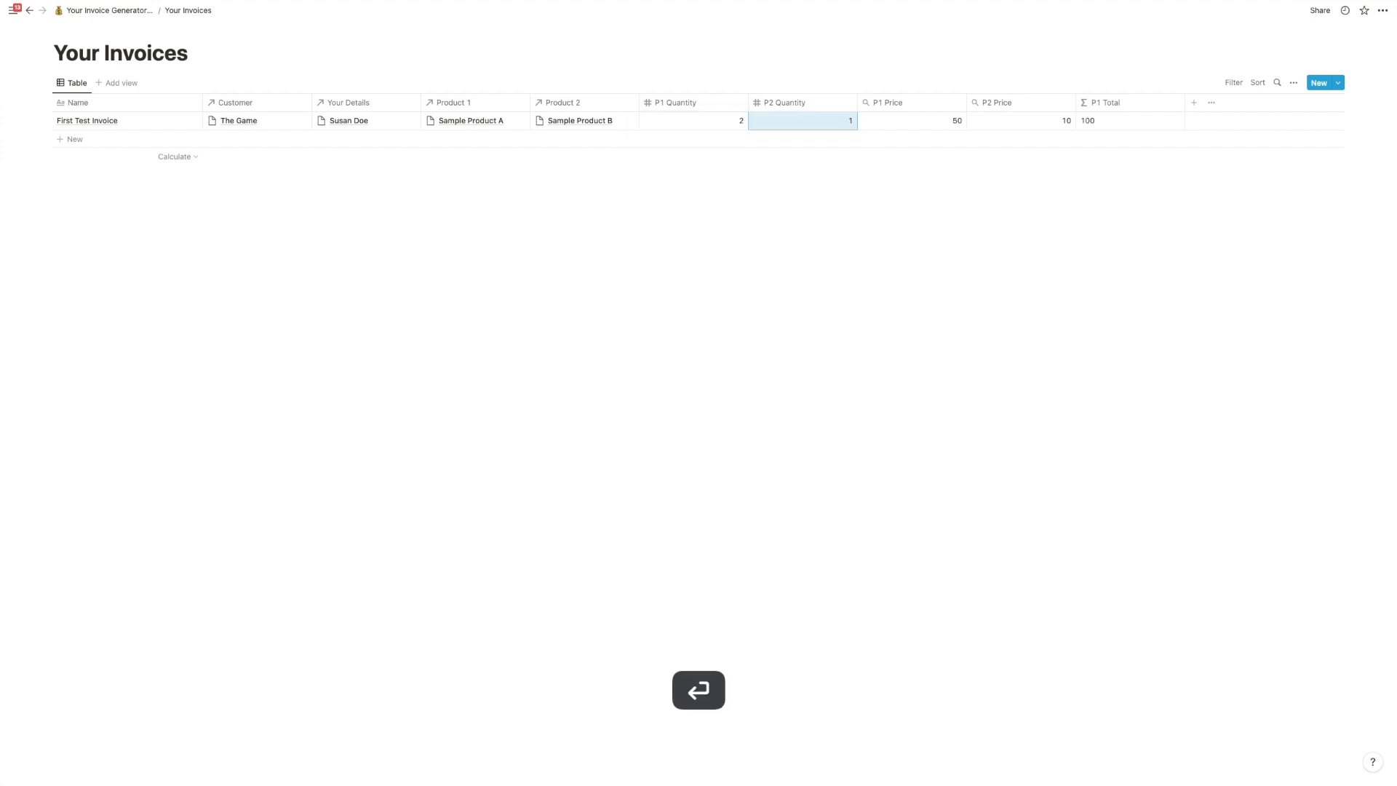
Step: Duplicate the P1 Total property and rename the copy "P2 Total"
click(1145, 104)
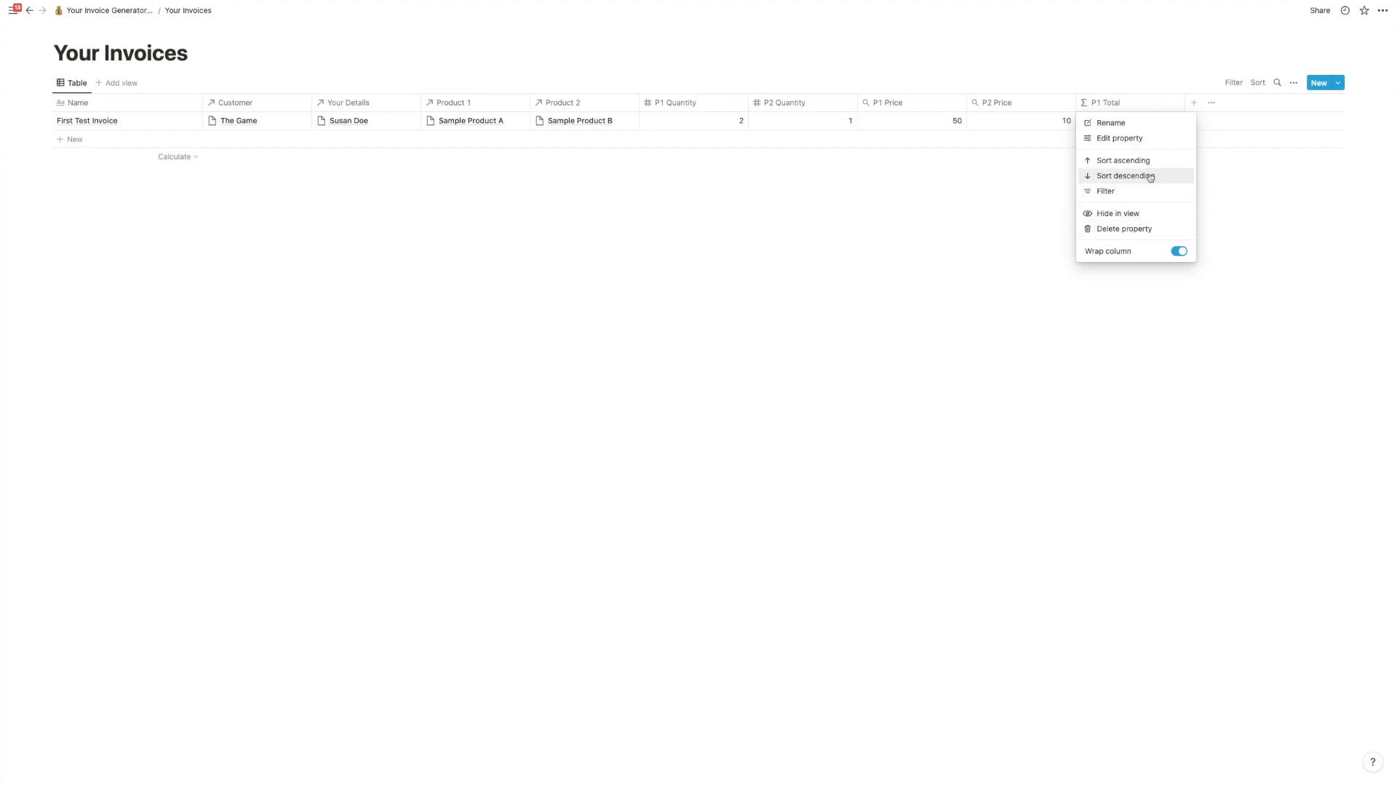
click(1169, 137)
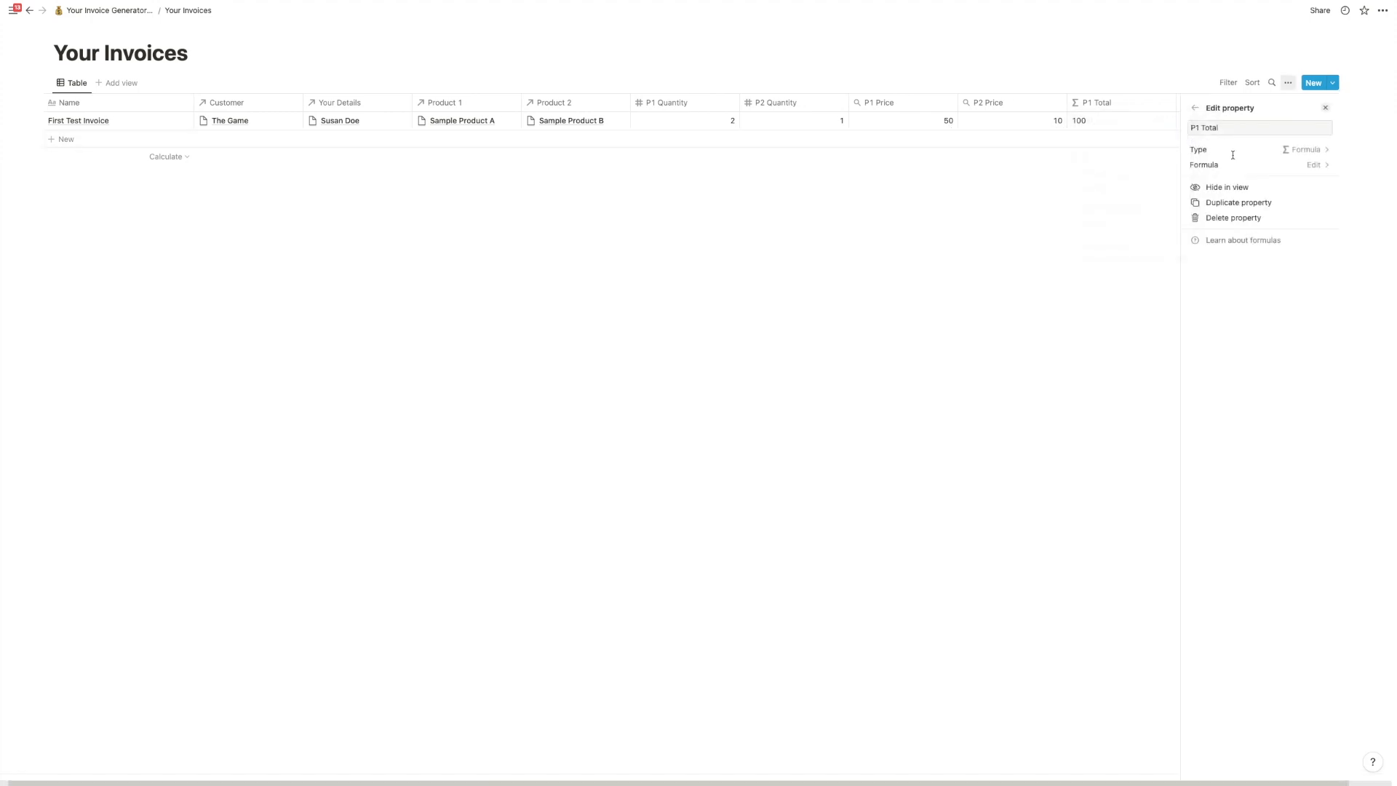
click(1231, 202)
click(1200, 128)
key(BackSpace)
text(2)
key(BackSpace)
key(BackSpace)
key(BackSpace)
key(BackSpace)
Step: Change the P2 Total formula to format the product of P2 Quantity and P2 Price, and save it
click(1292, 173)
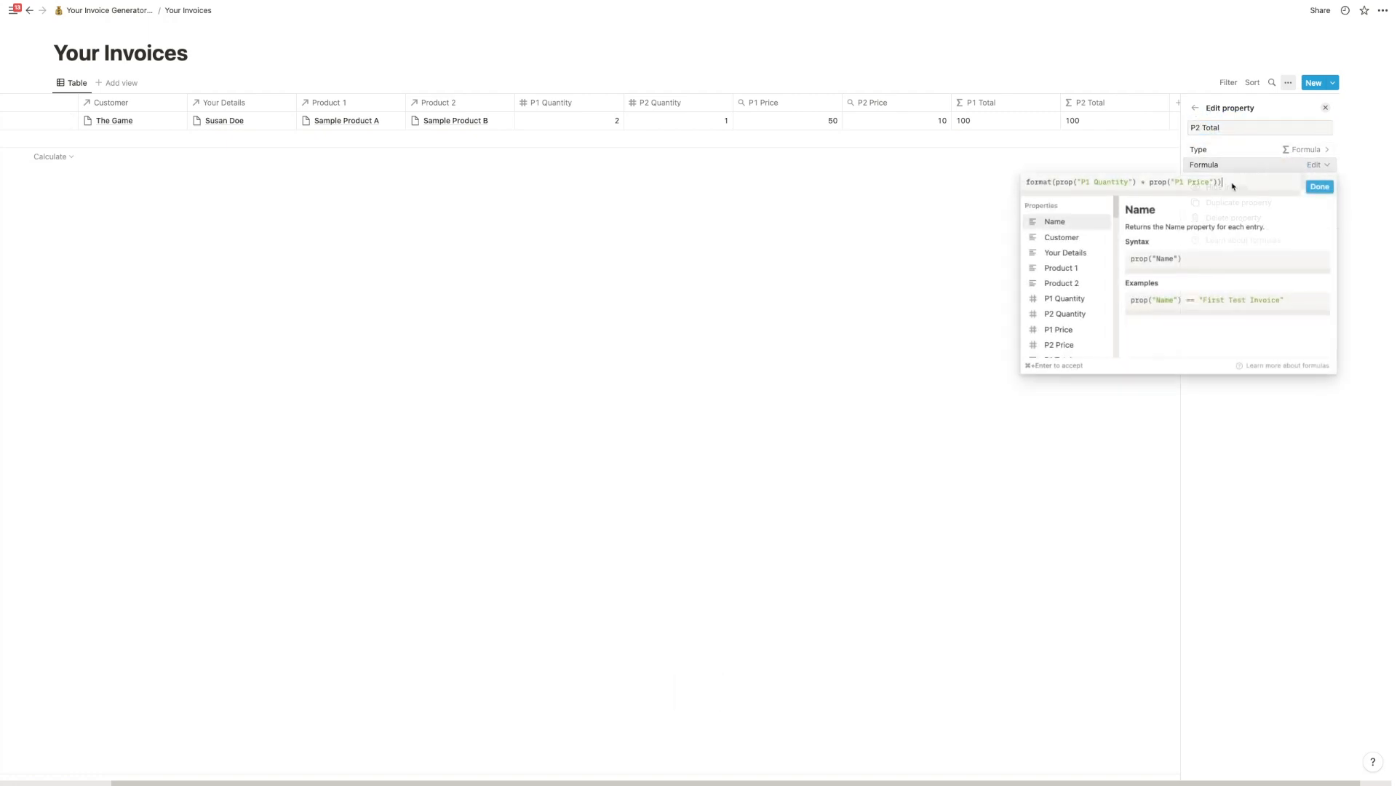
click(1091, 182)
key(BackSpace)
text(2)
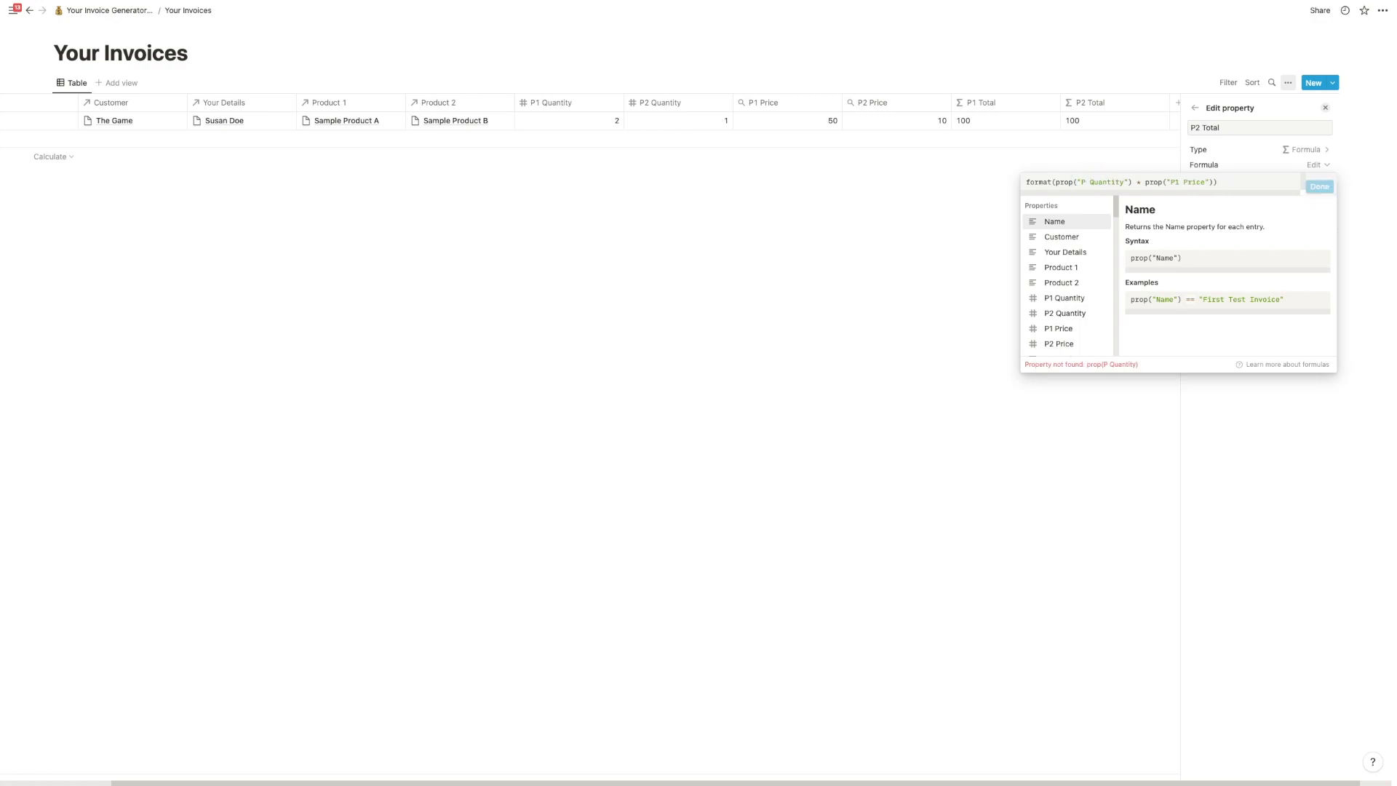
click(1183, 183)
key(BackSpace)
text(2)
click(1319, 187)
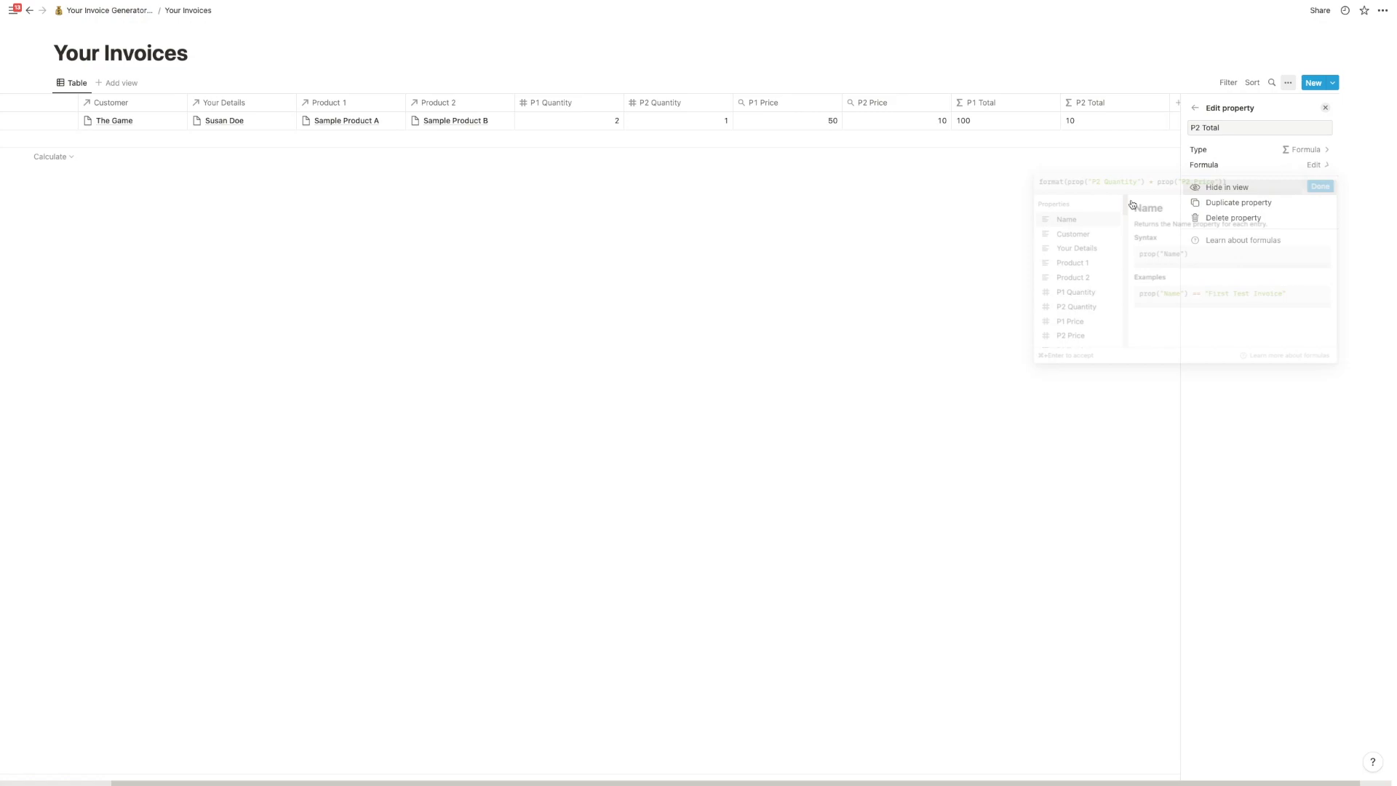
click(1072, 203)
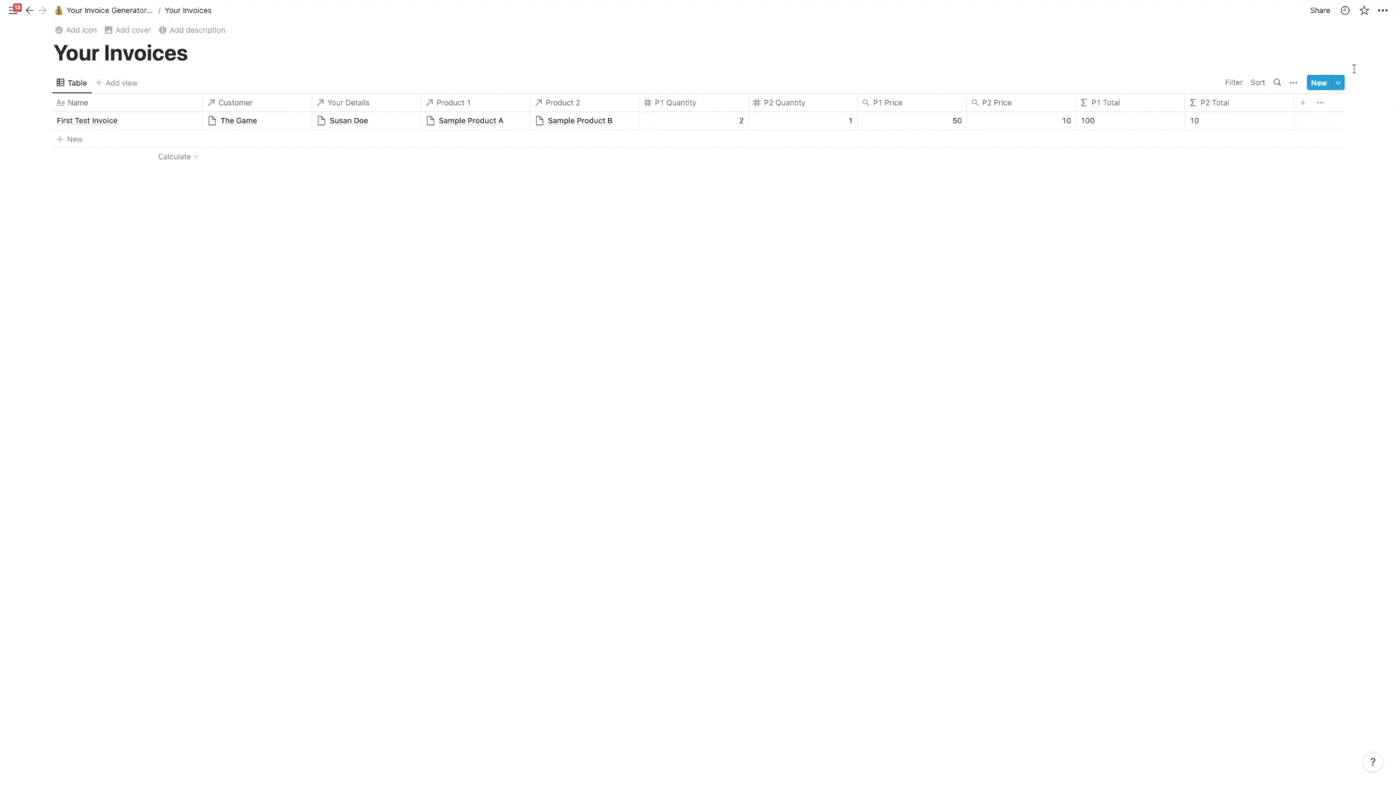
Step: Add a text property named "Payment Goal" to the Your Invoices table
click(1303, 103)
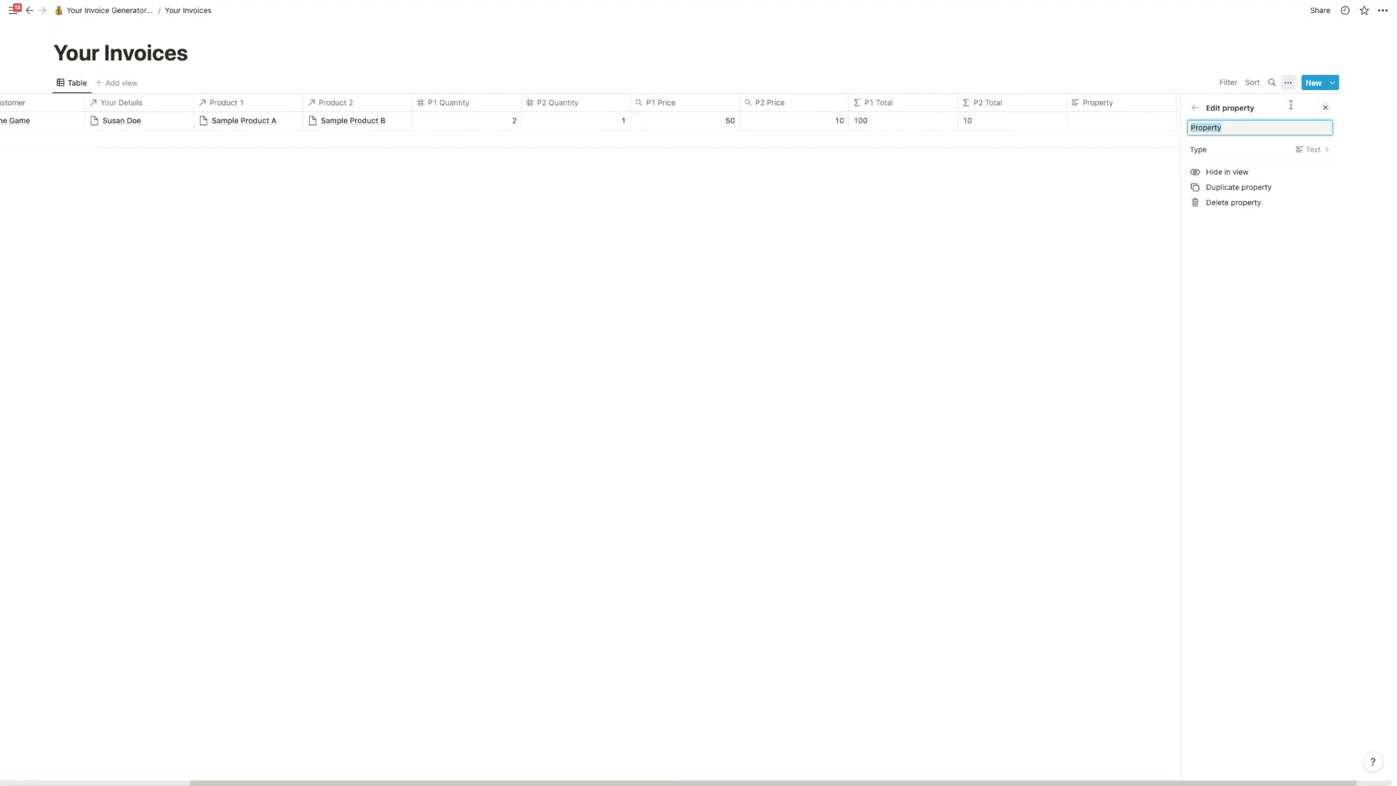
text(Payment Goal)
click(1153, 195)
Step: Add a text property named "Individual Subject Line" after Payment Goal
click(1311, 109)
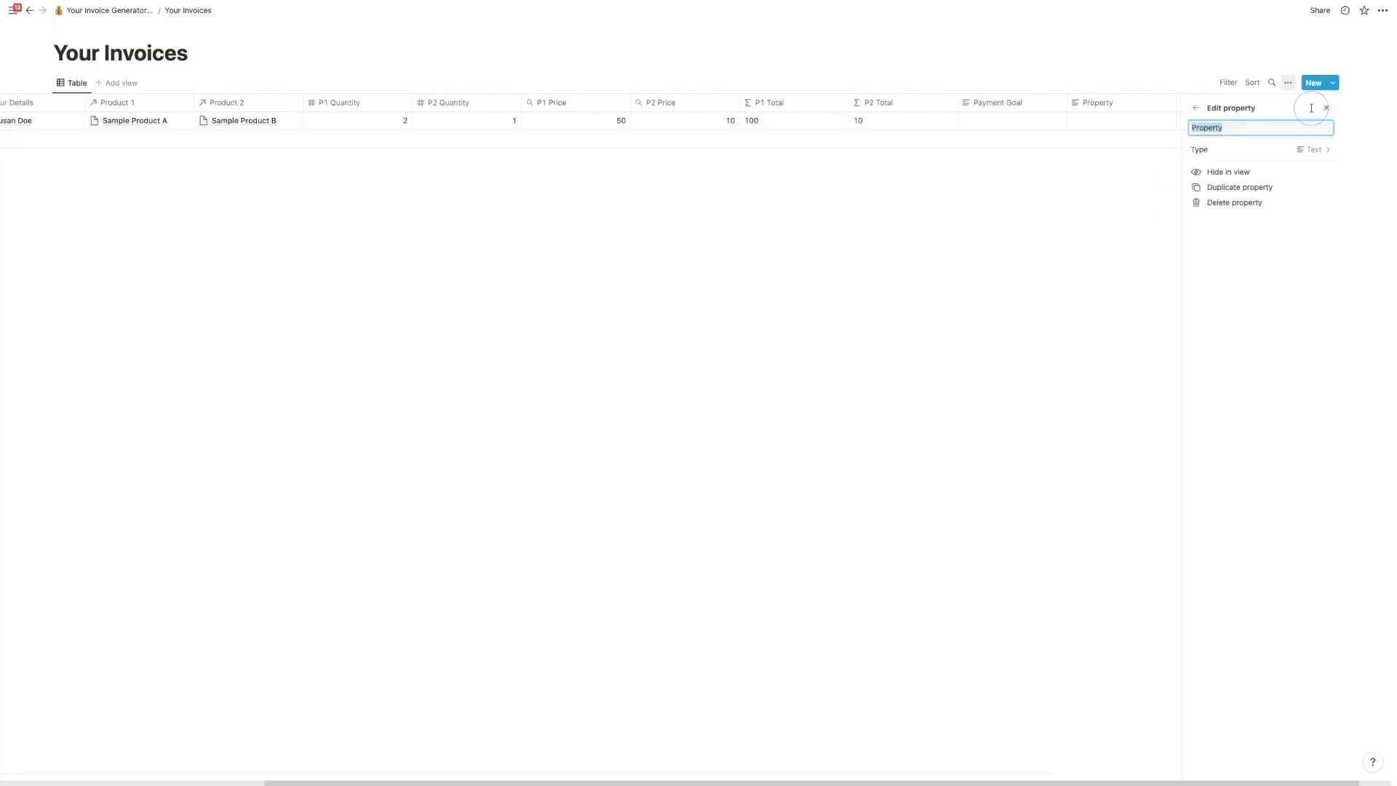
text(Individual Suu)
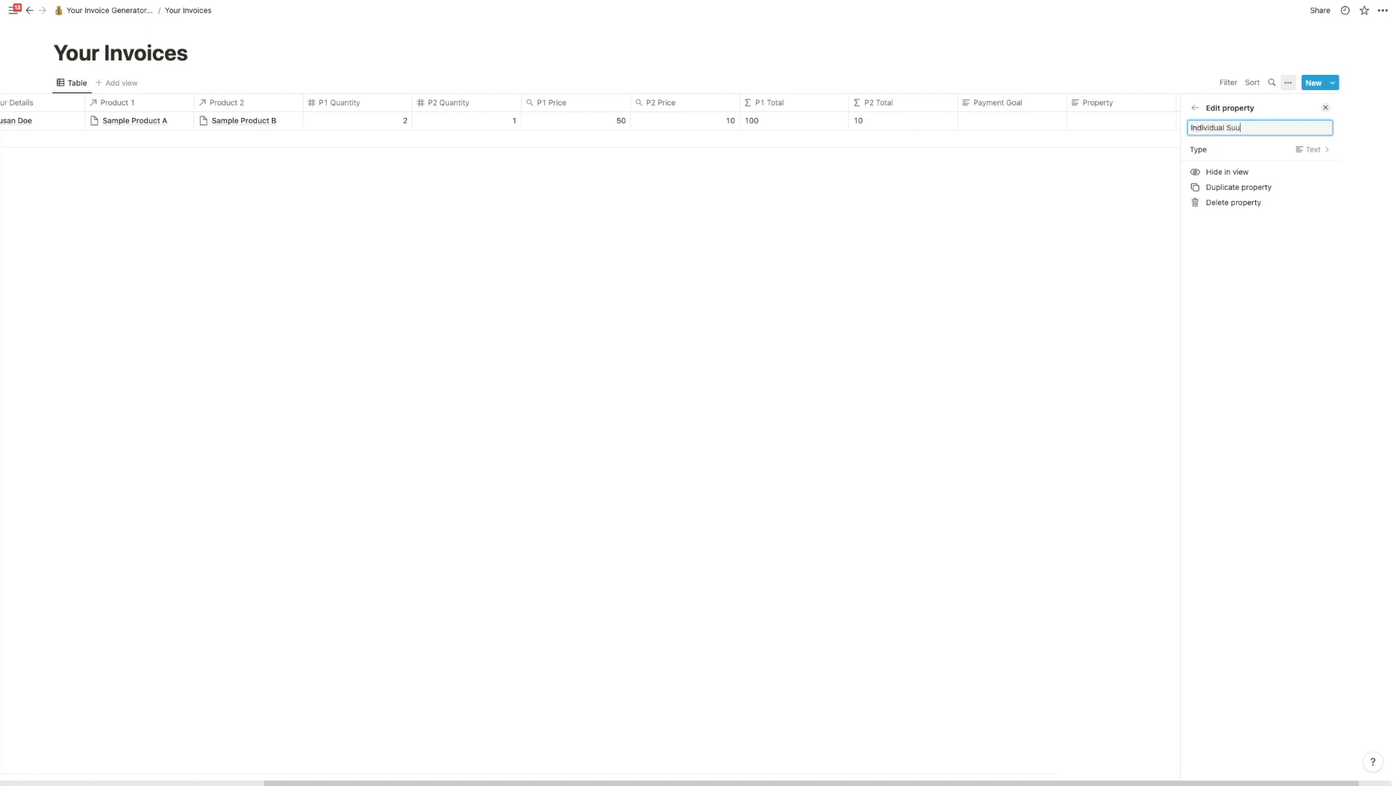
key(BackSpace)
text(bject Line)
click(1129, 199)
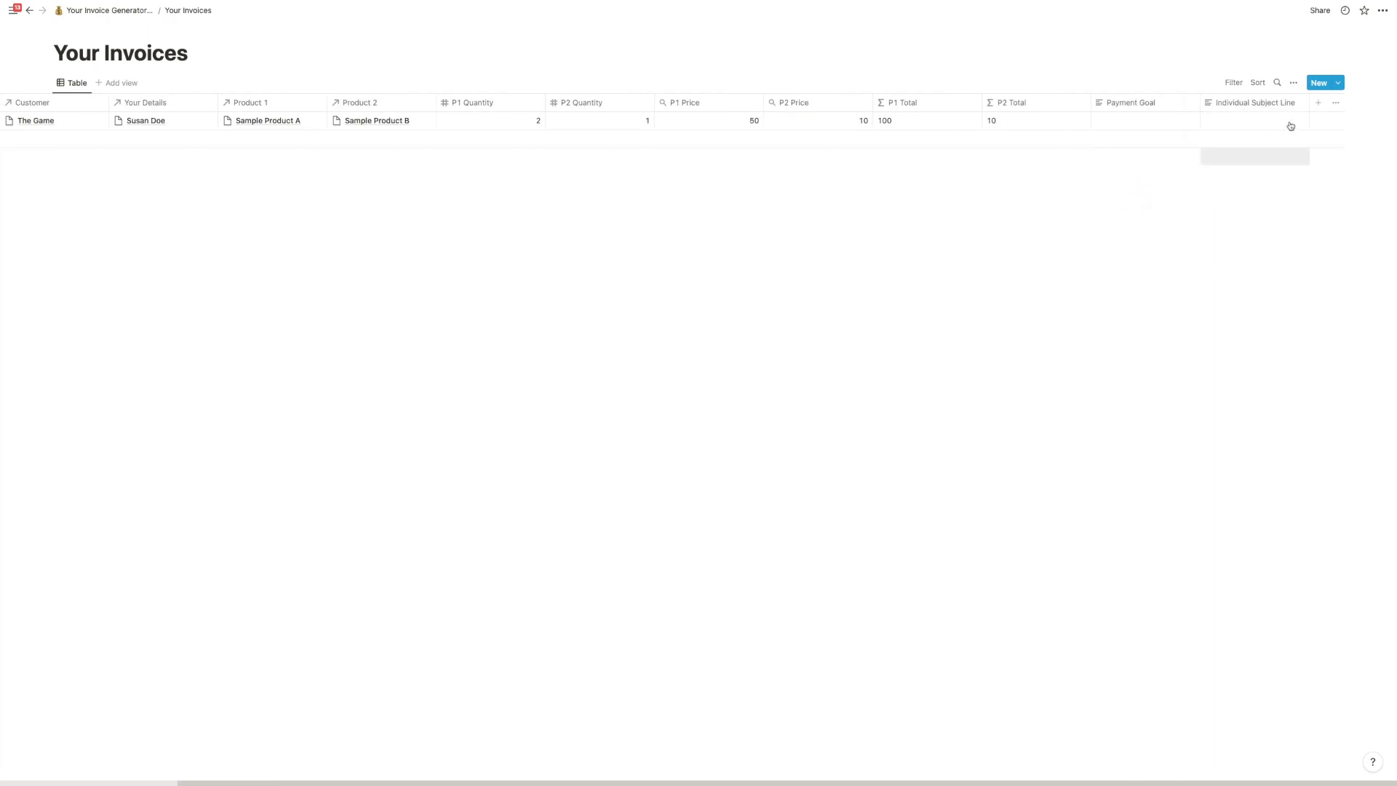
Step: Add a text property named "Specific Remarks" after Individual Subject Line
click(1315, 103)
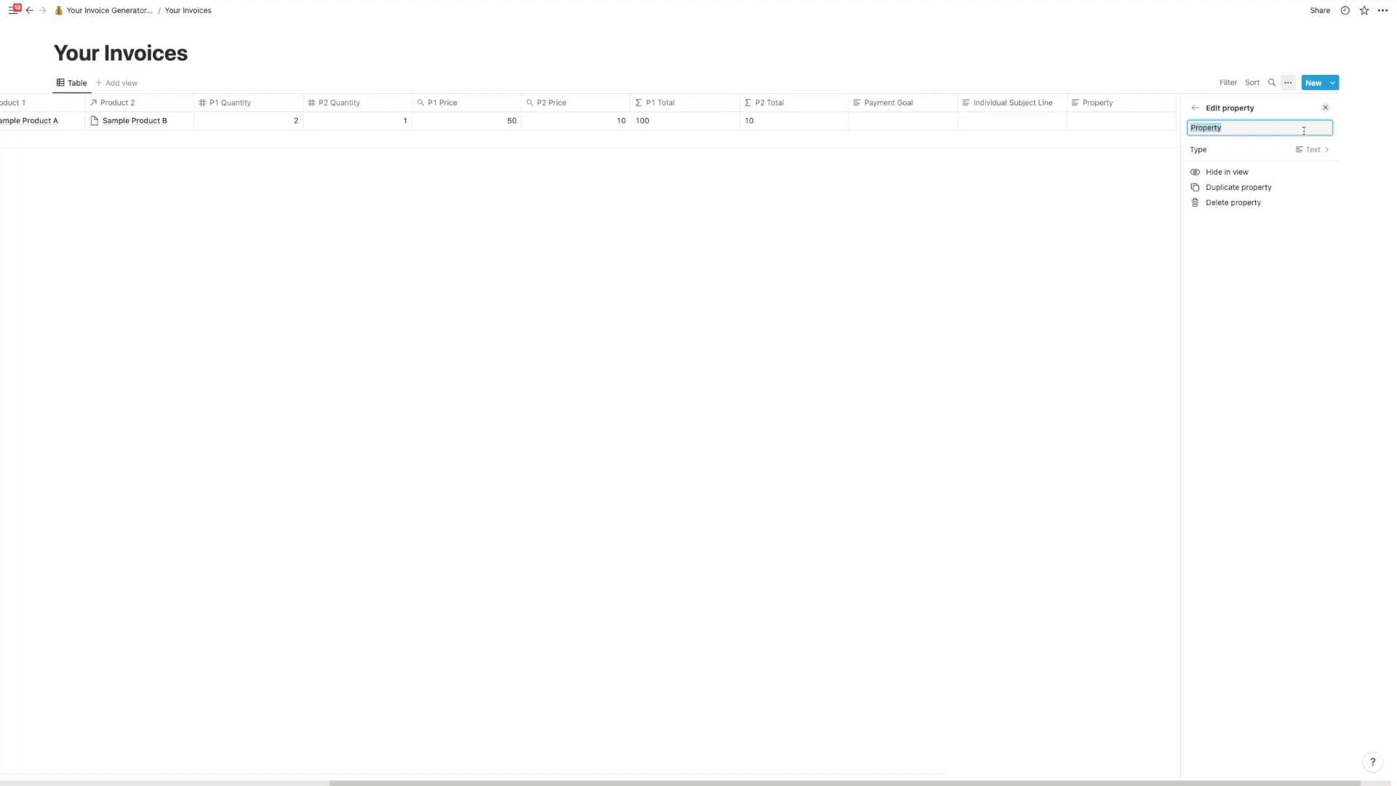
text(Peci)
key(BackSpace)
key(BackSpace)
text(pecific Remarks)
click(1038, 219)
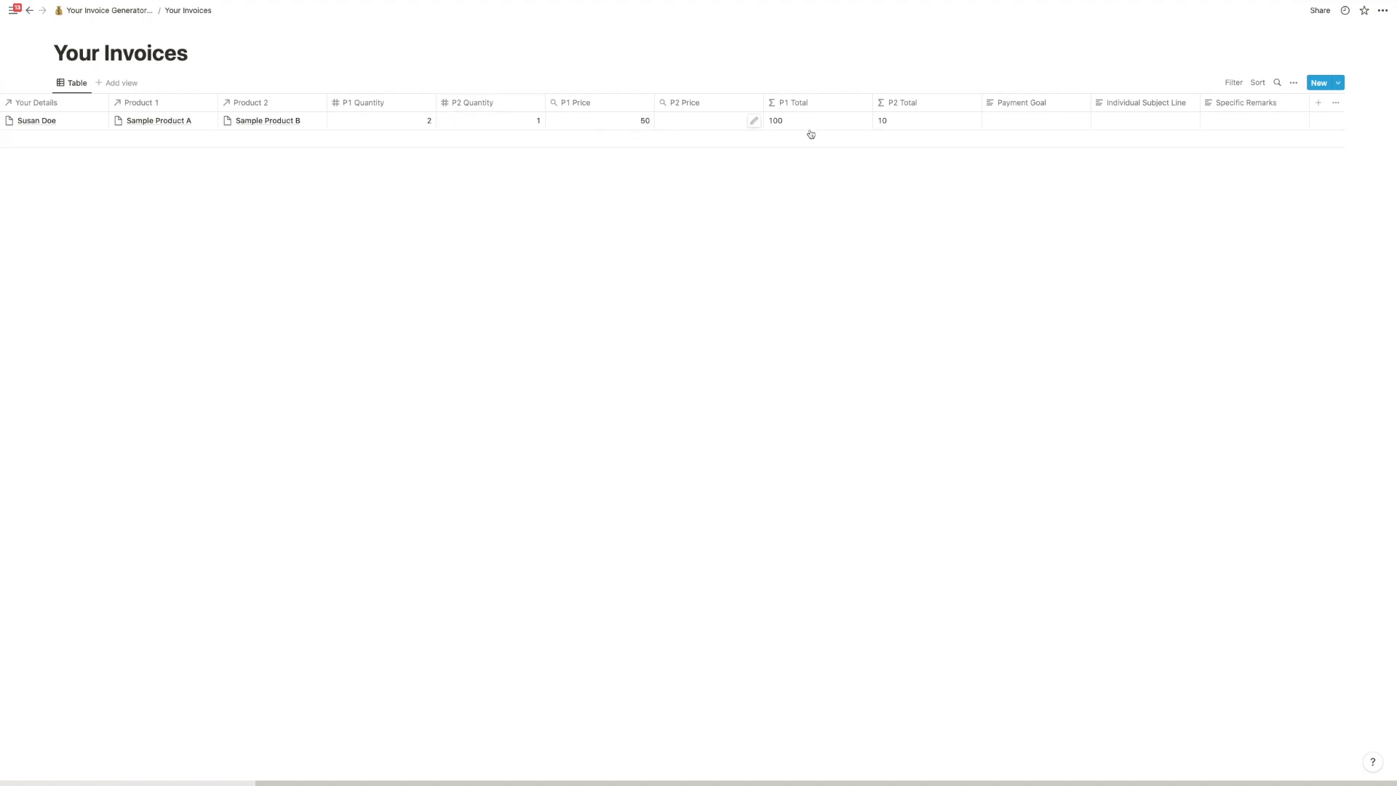
Step: Change the Payment Goal property's type from text to Select
click(1007, 119)
click(1041, 99)
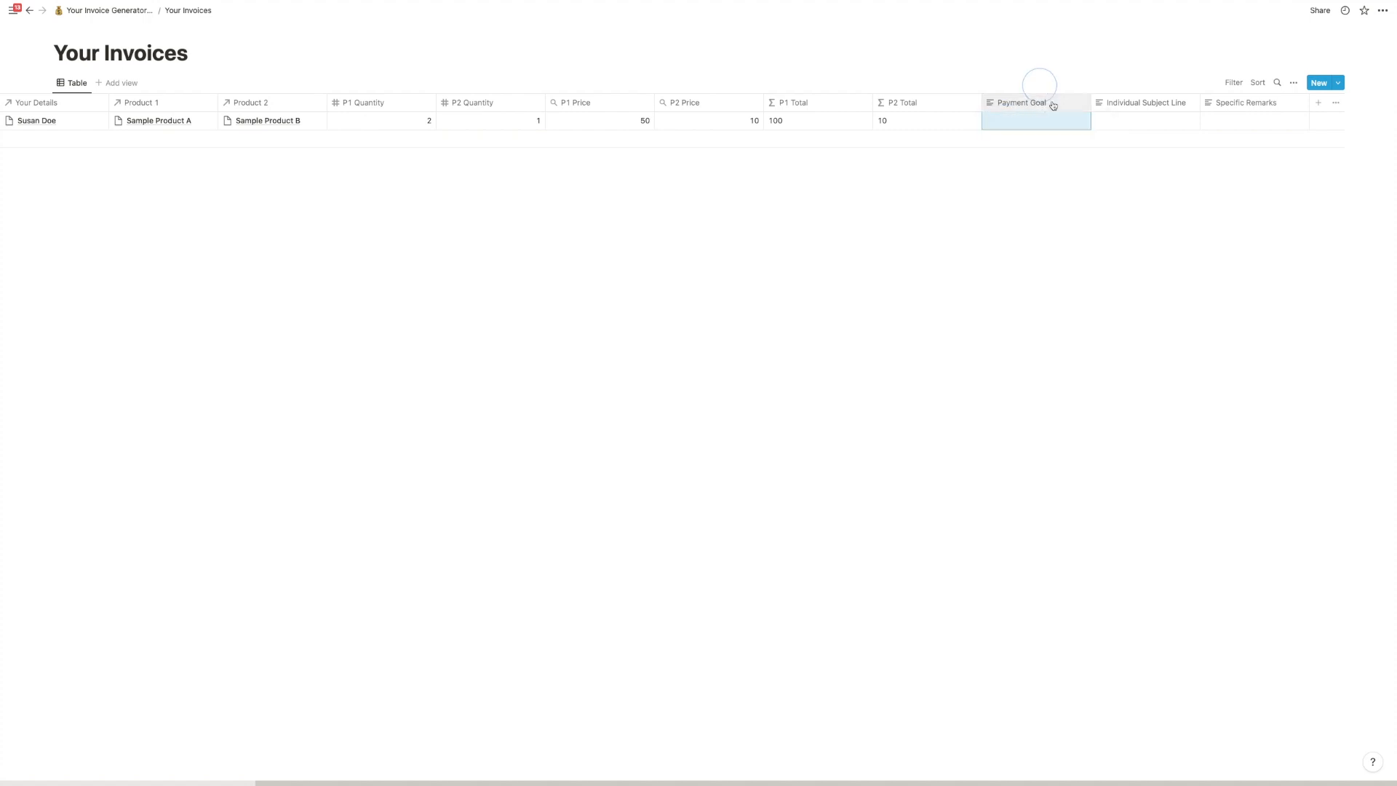
click(1055, 139)
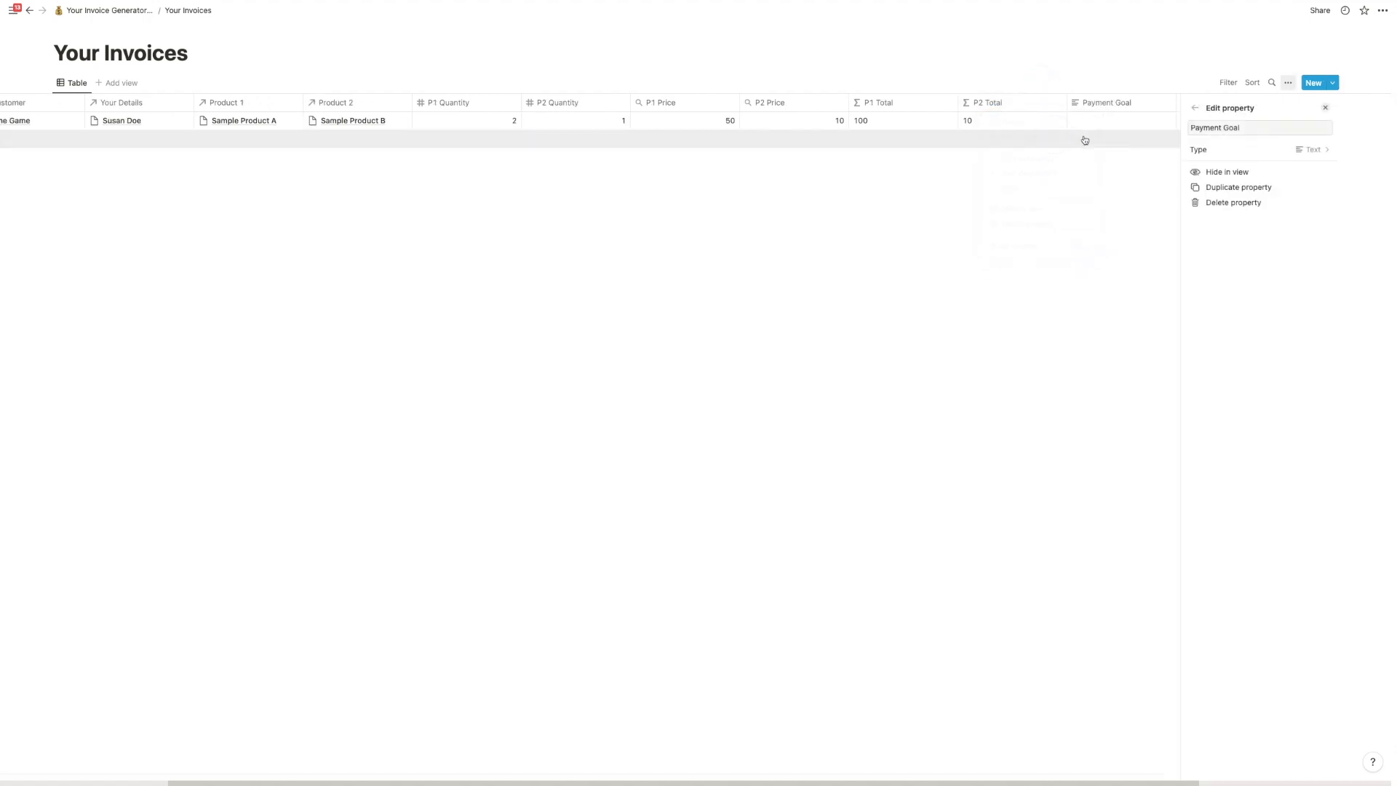
click(1272, 151)
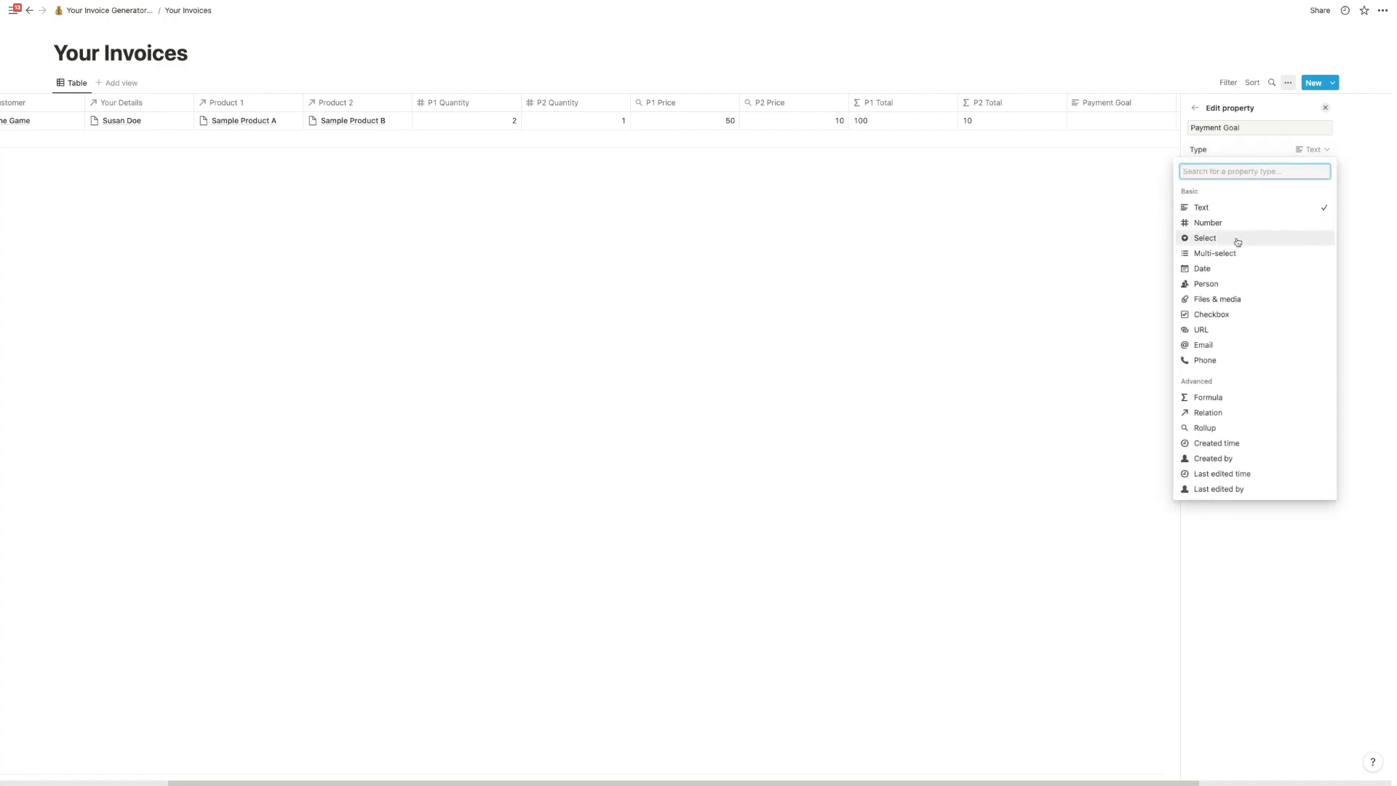
click(1238, 239)
click(978, 291)
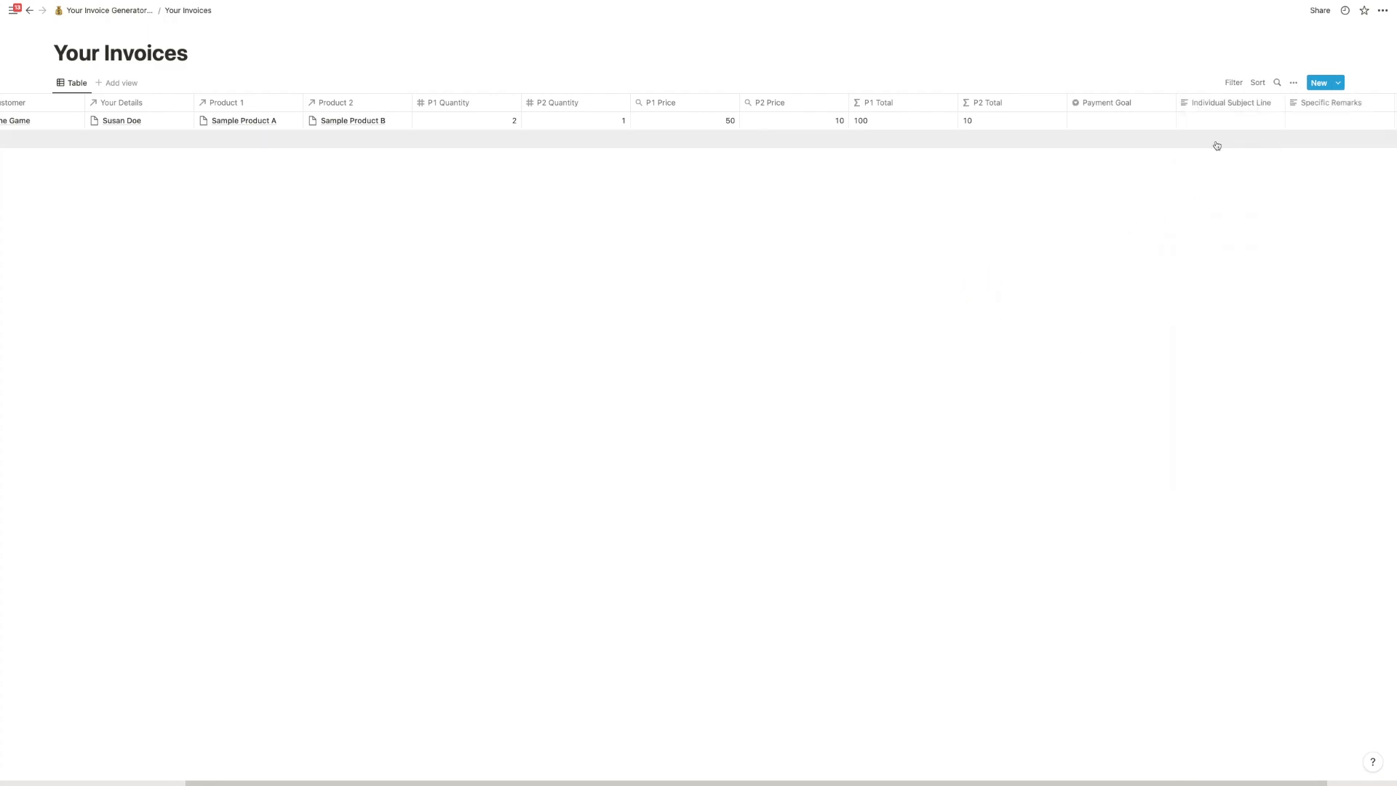
Step: Create the option "within one week" and assign it as the test invoice's Payment Goal
click(1141, 119)
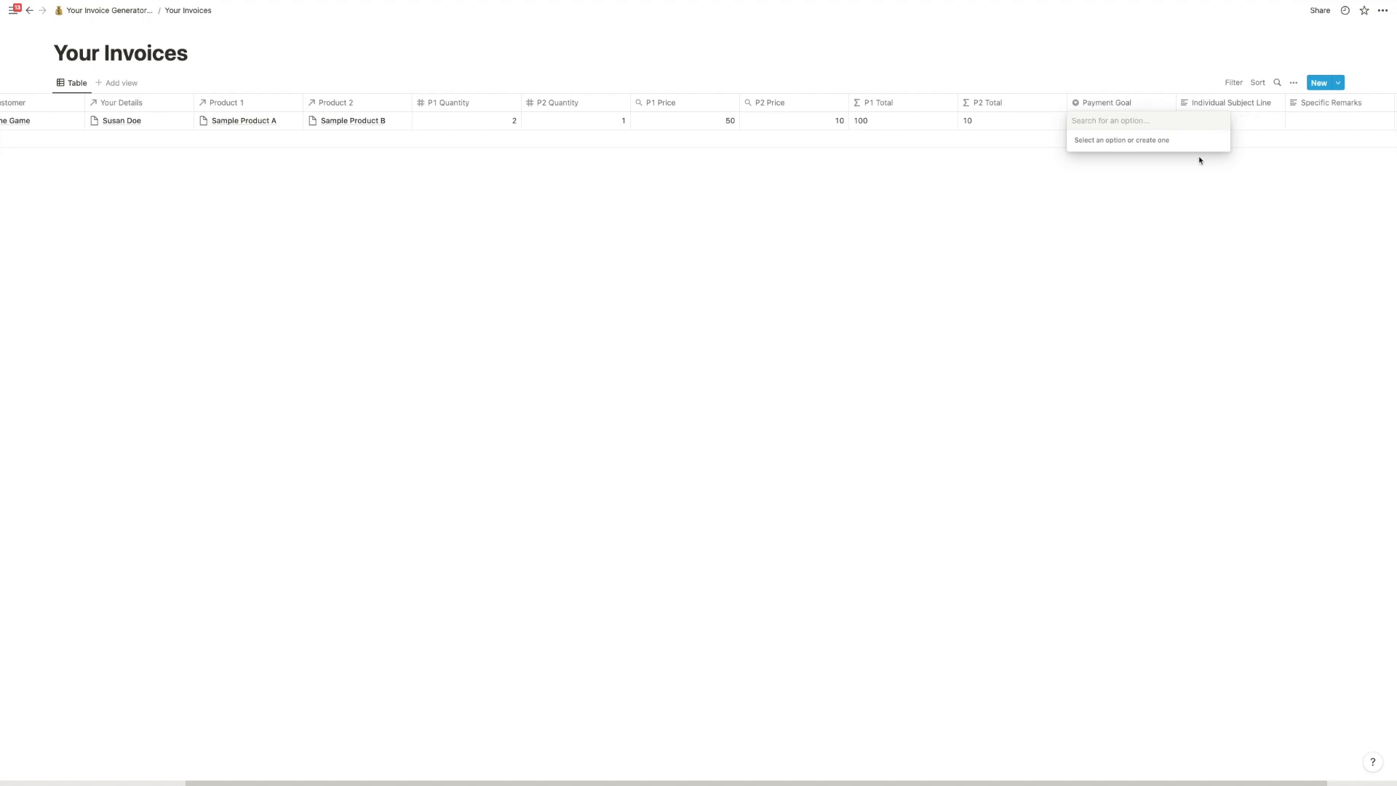
text(Wi)
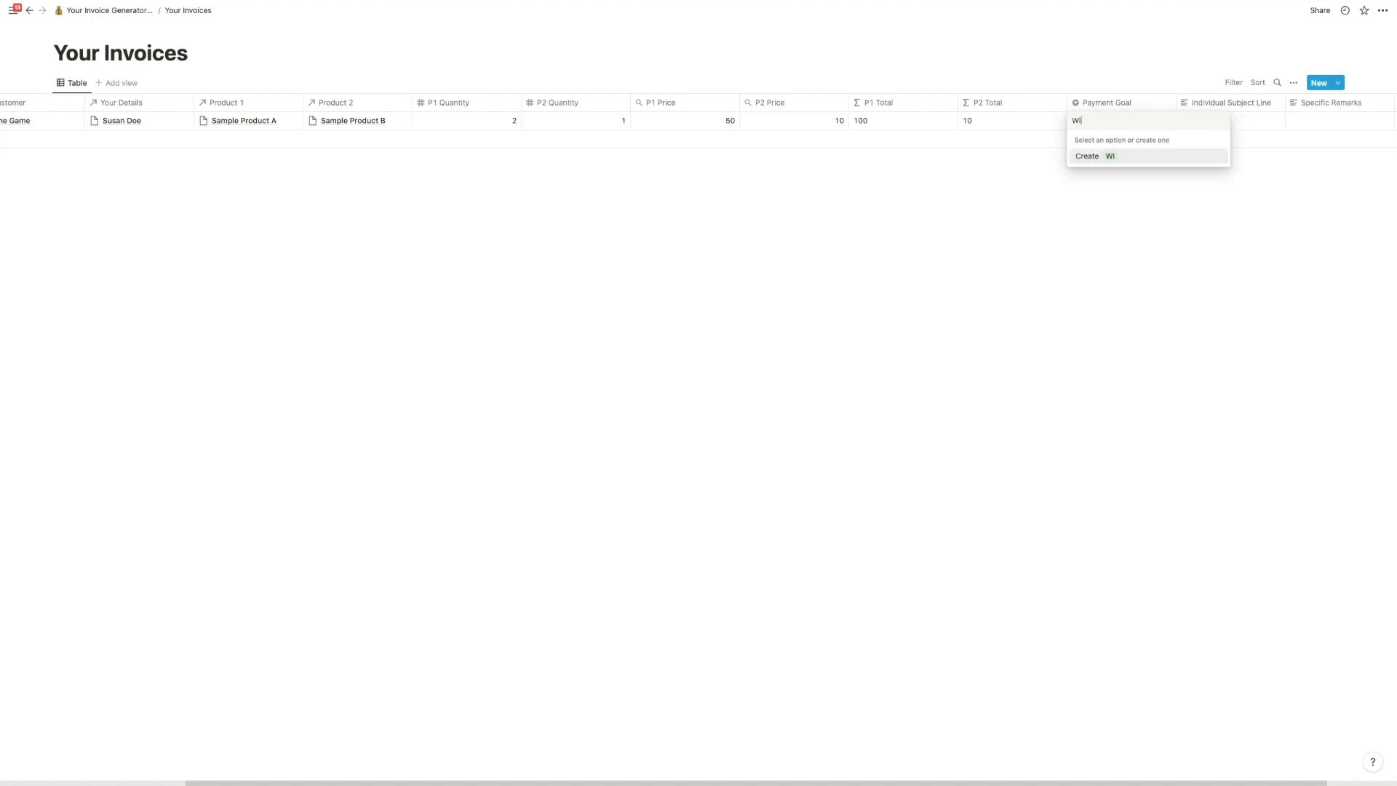
text(thin one week)
key(Return)
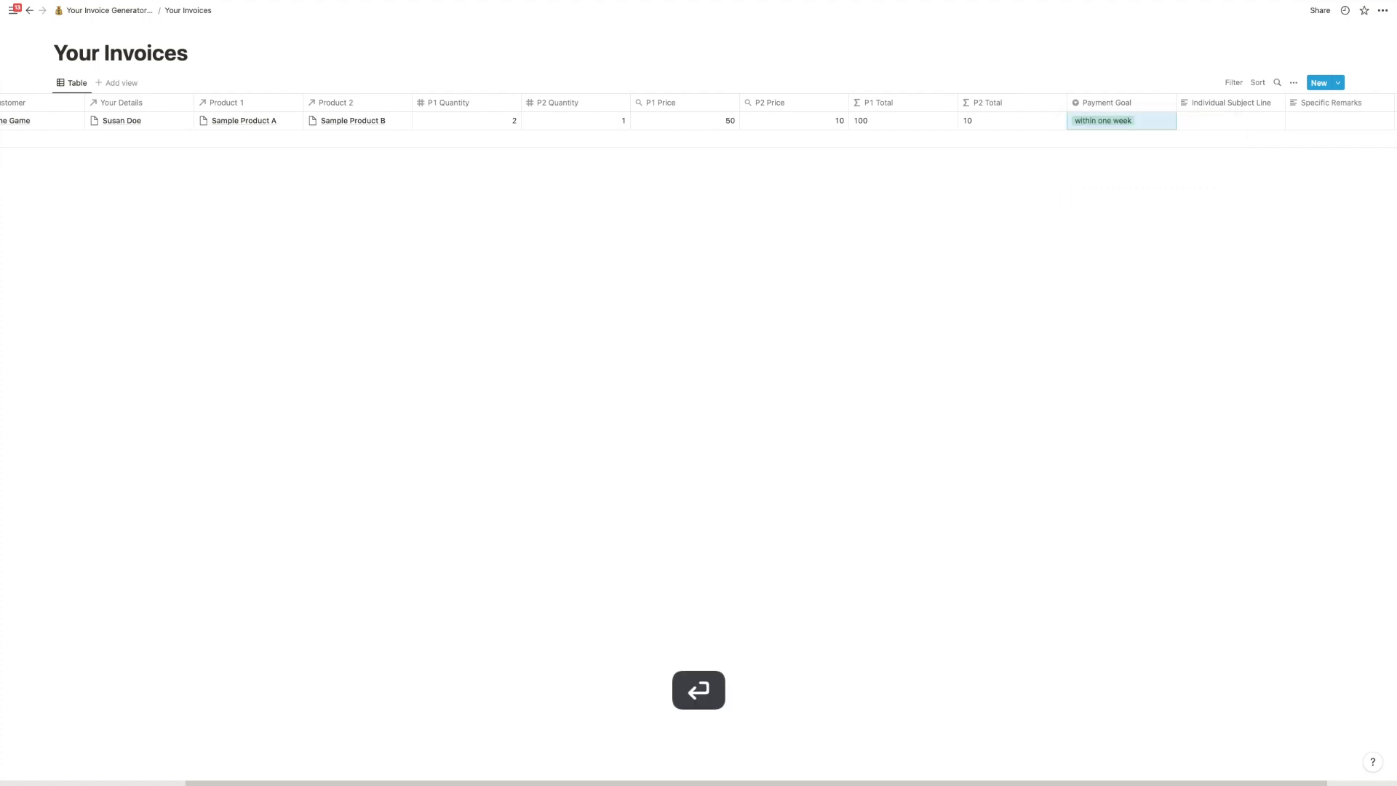
Step: Fill in the test invoice's Individual Subject Line with "This awesome invoice" and its Specific Remarks with "Nothing really to add here"
click(1198, 122)
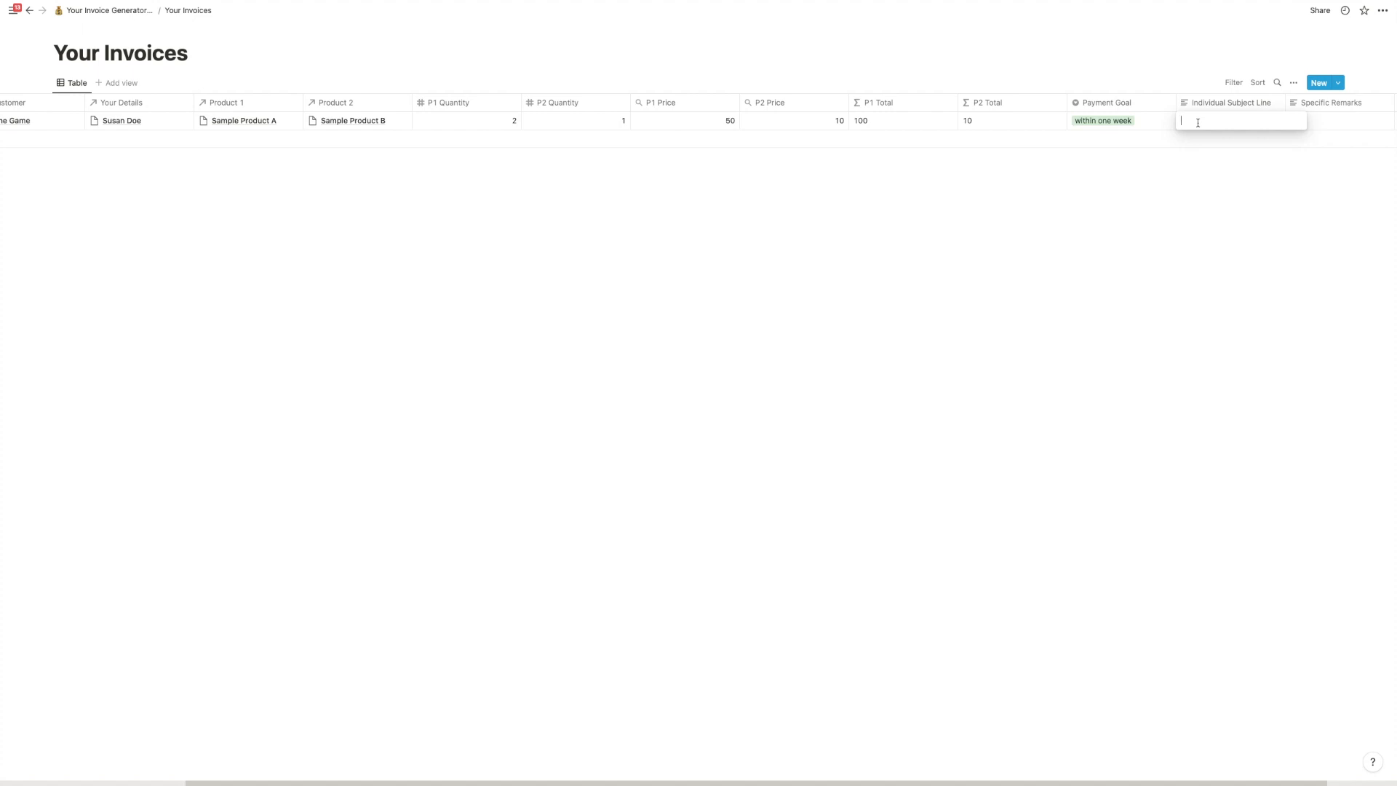
text(This awesome invoice)
key(Tab)
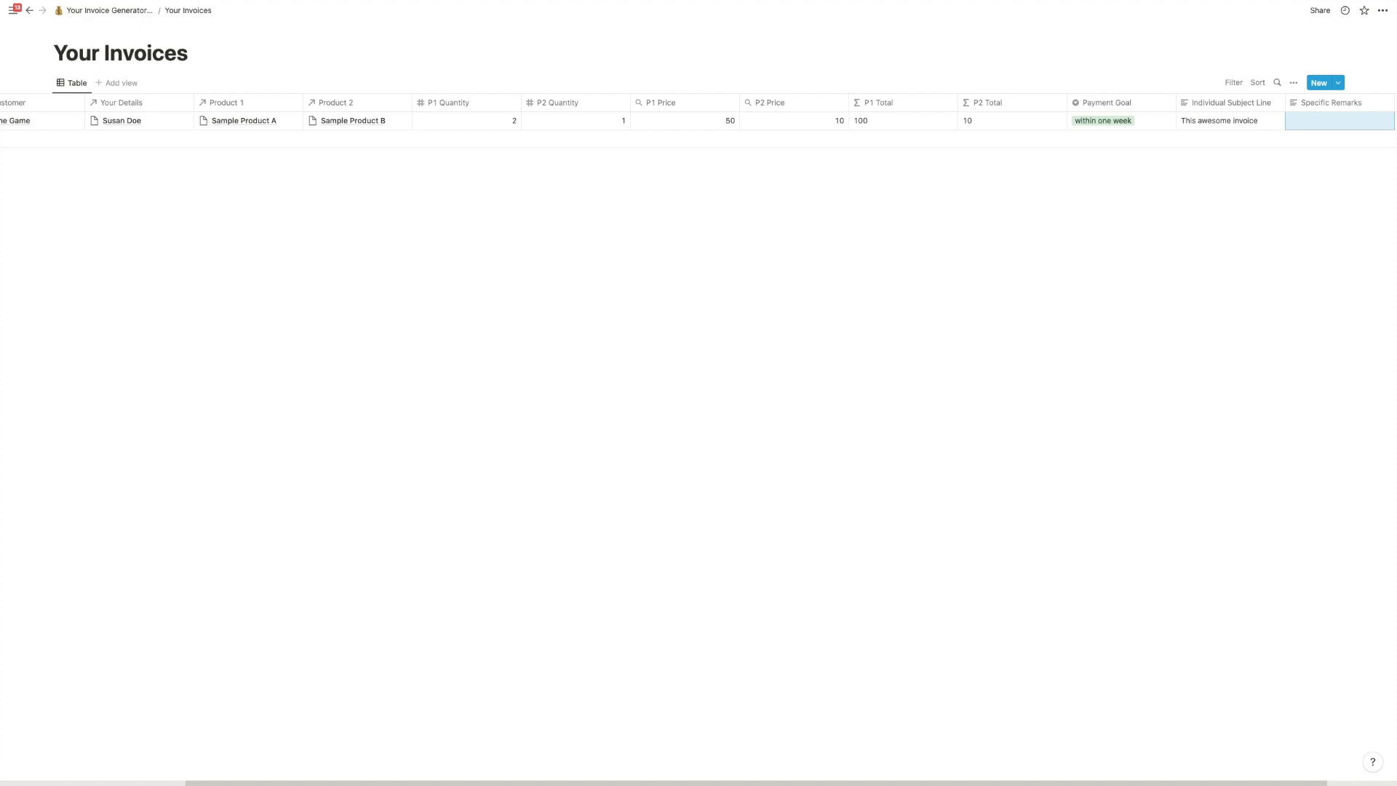
text(Nothing really )
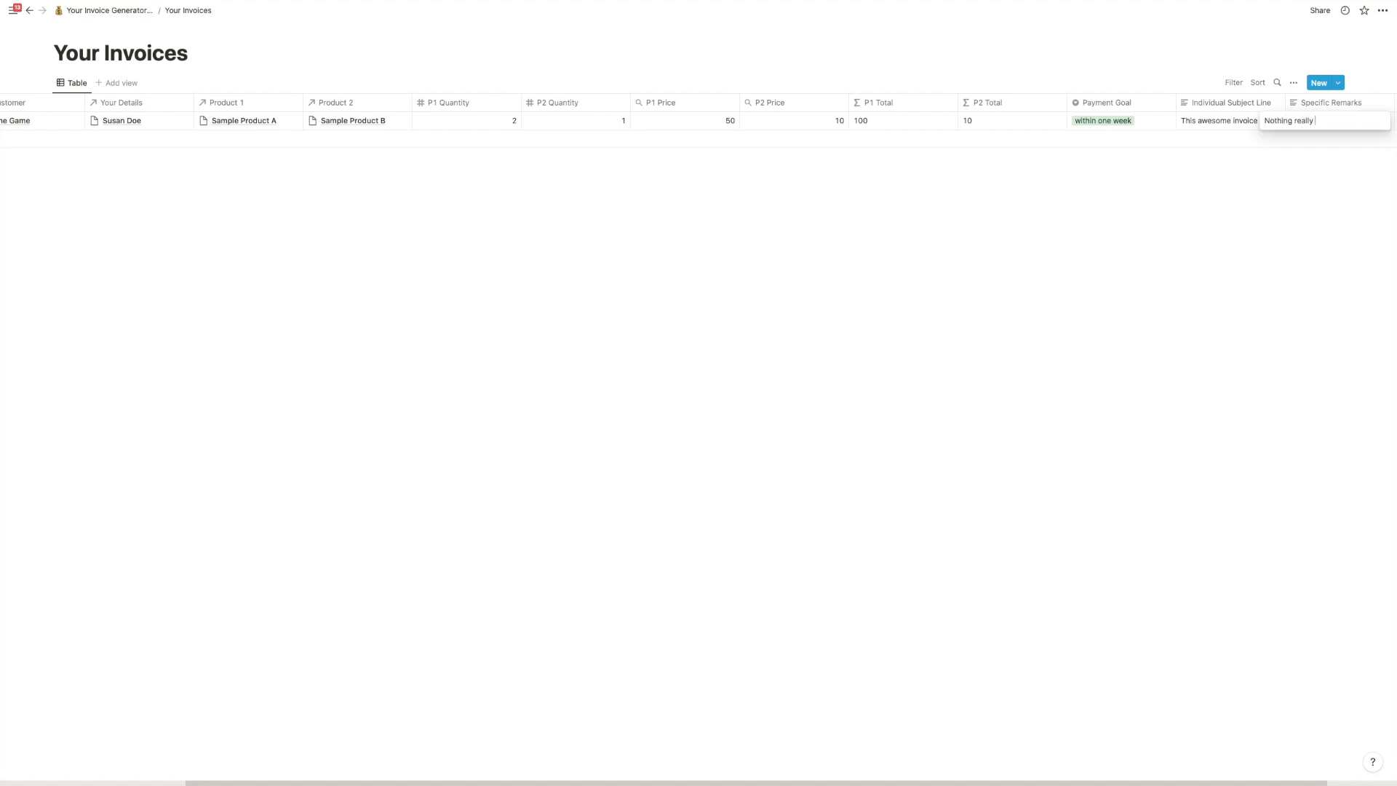
text(to add here)
click(1196, 234)
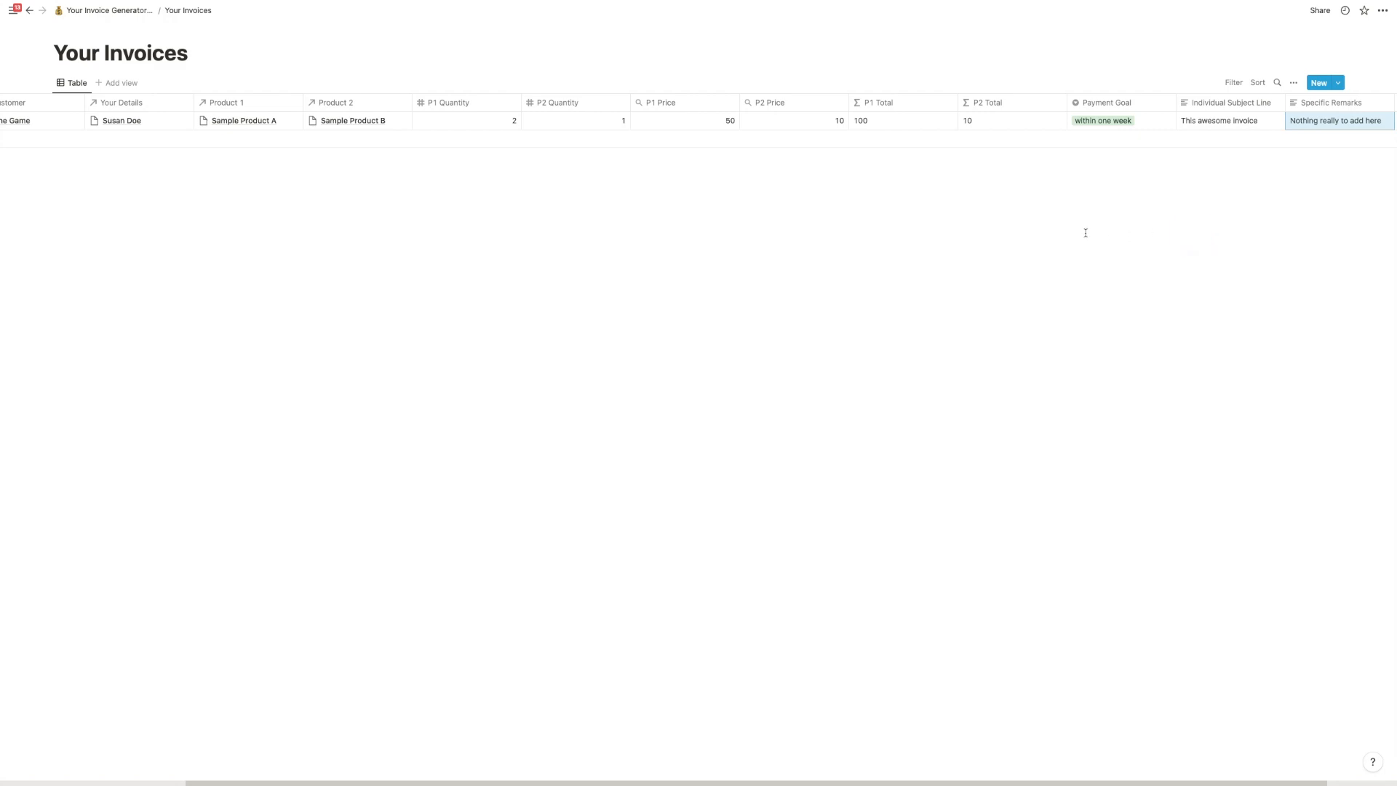
scroll(753, 248, left, 5)
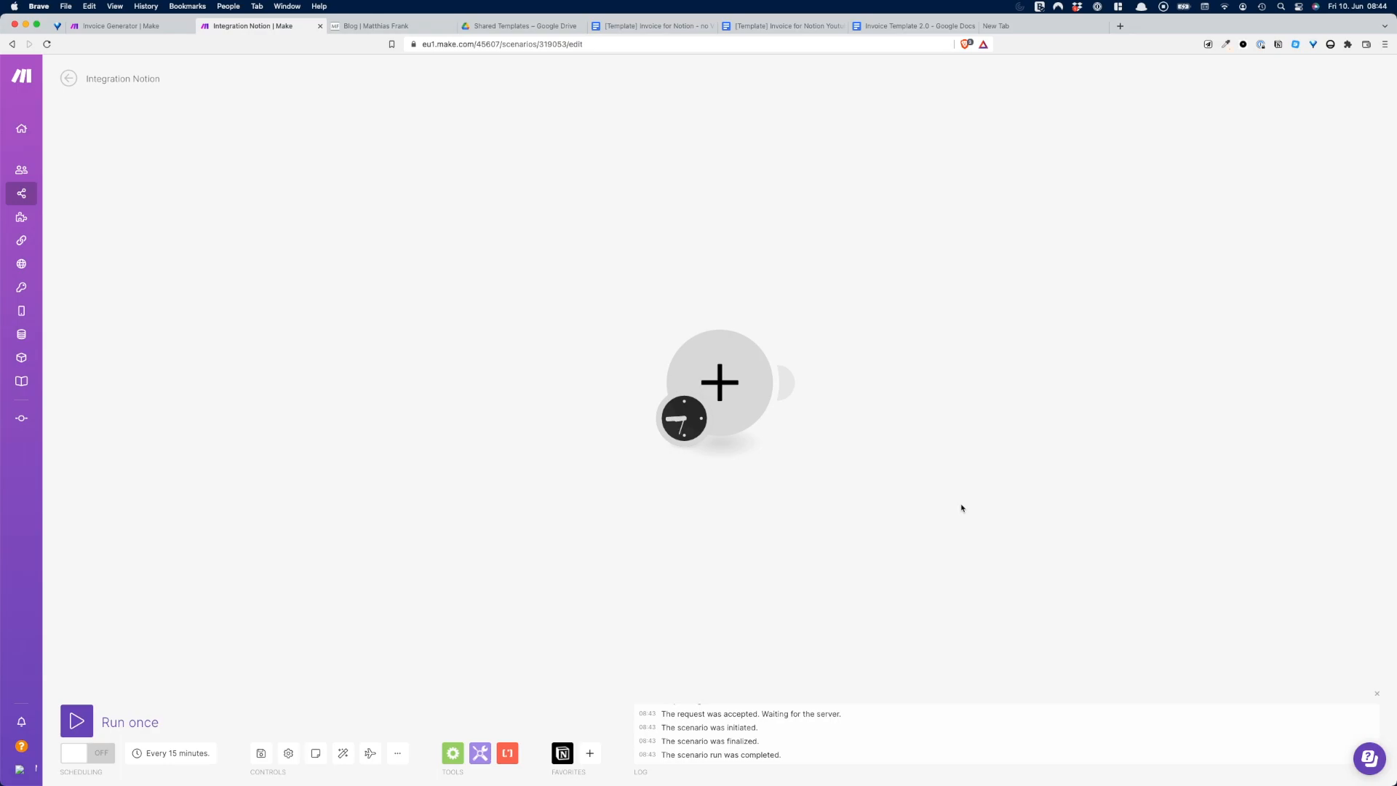
Step: Add a Notion Watch Database Items trigger to the empty Make scenario and select "My Notion connection" as its connection
click(754, 377)
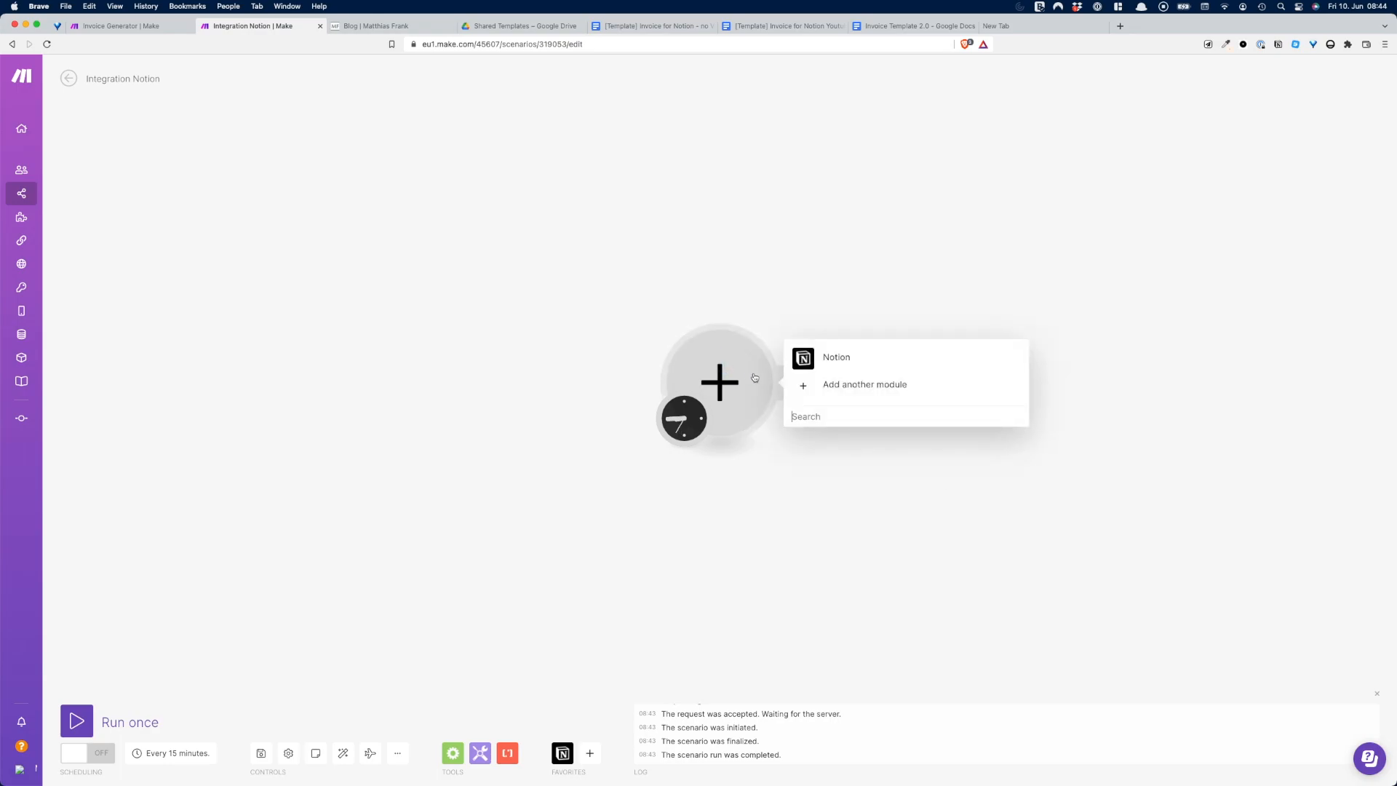
click(815, 367)
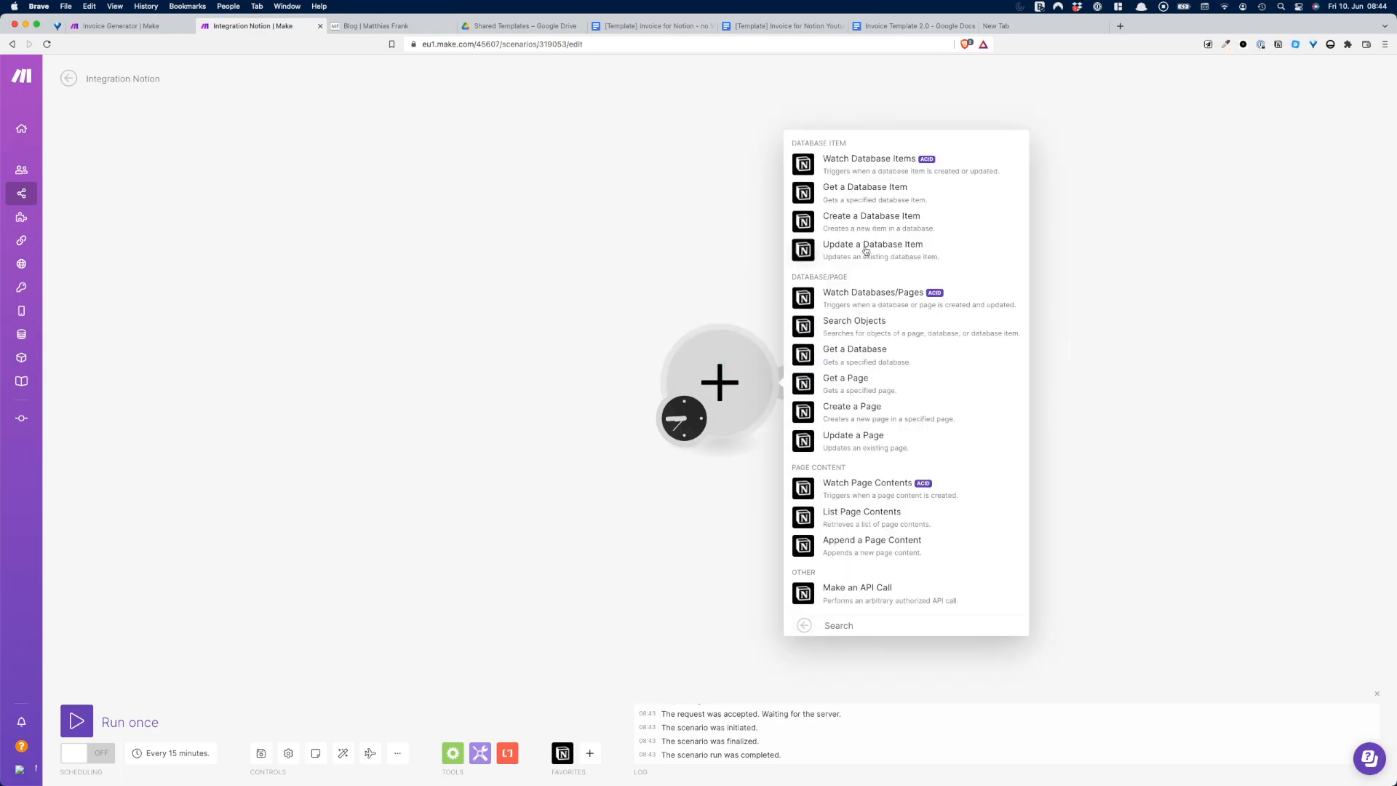
click(876, 162)
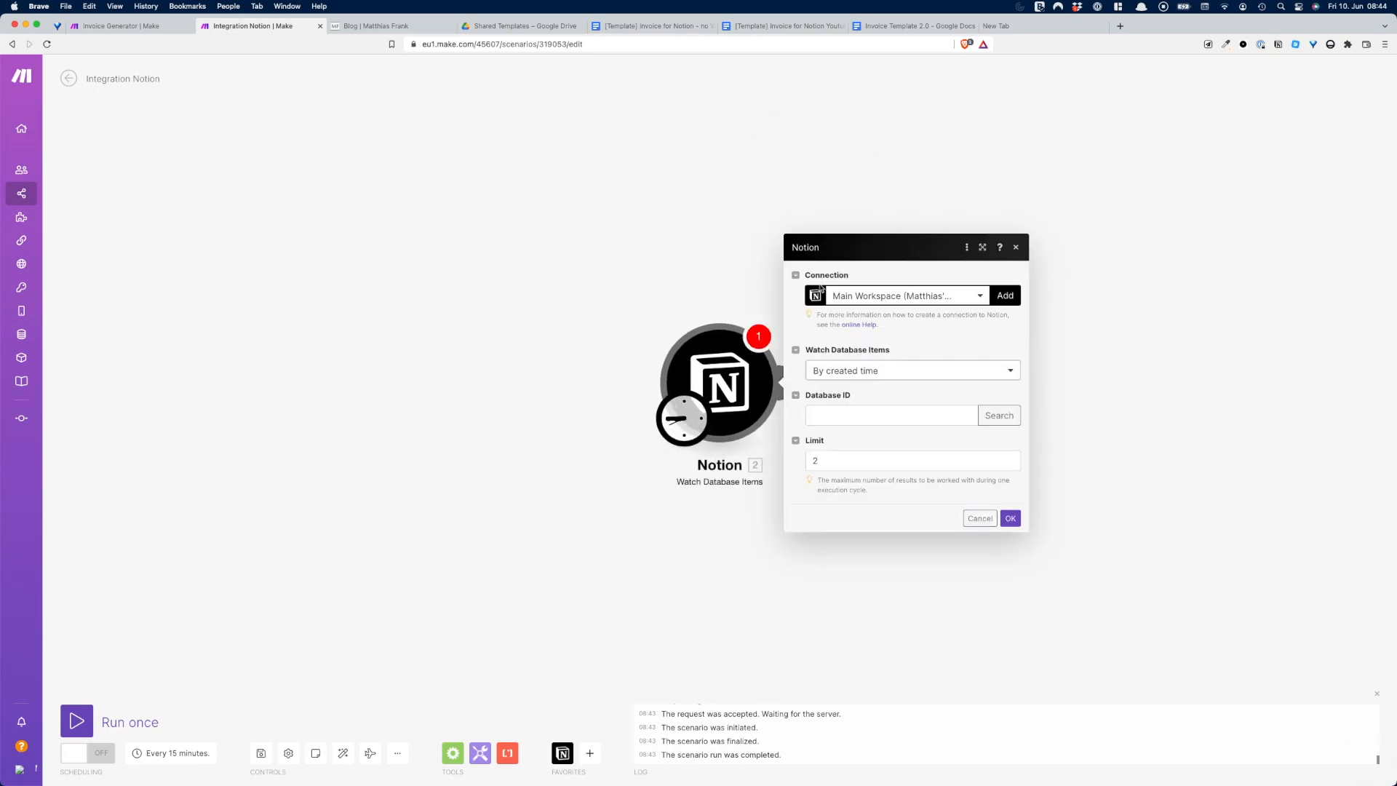
click(920, 295)
click(883, 333)
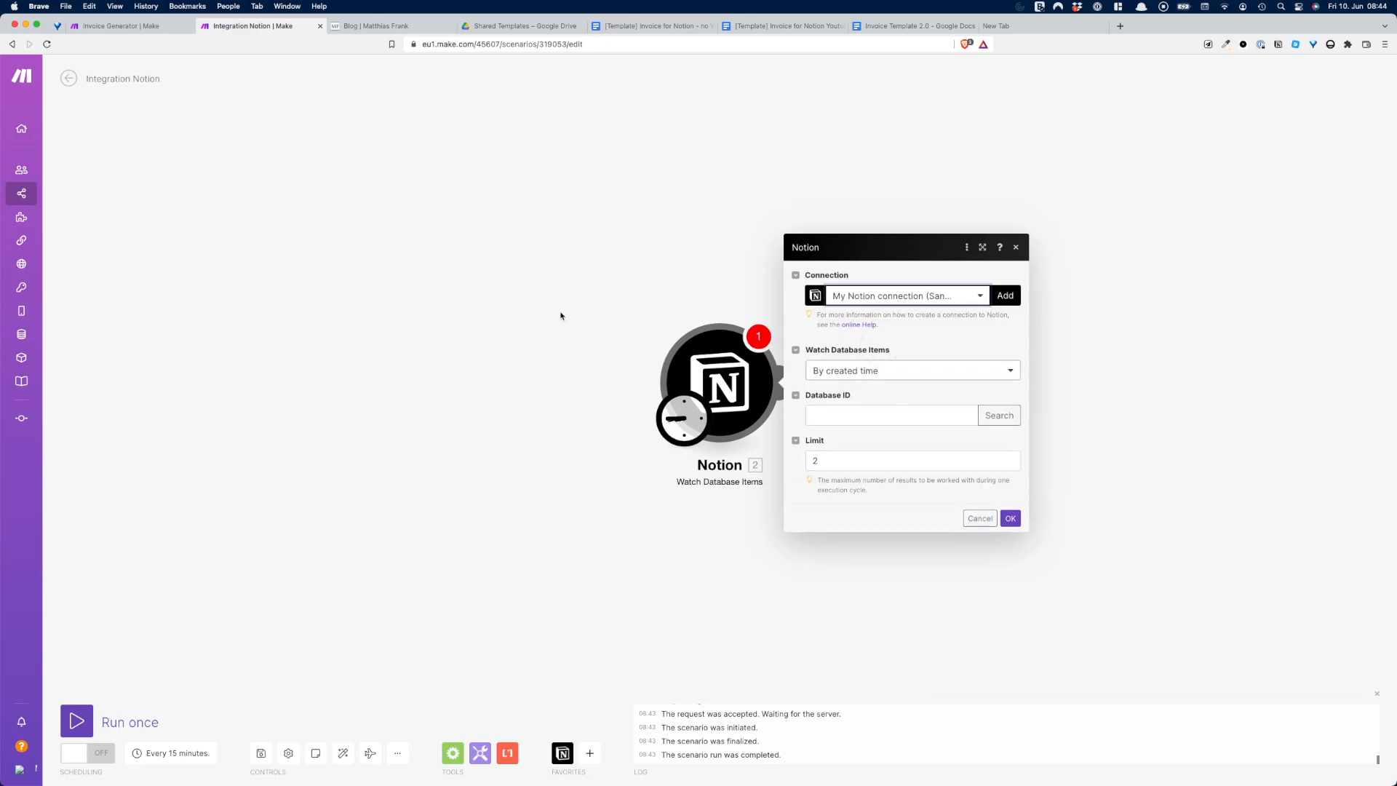
Step: Switch to Notion, copy the link to the Your Invoices database page, and return to the browser
click(561, 316)
key(ctrl+Right)
click(539, 304)
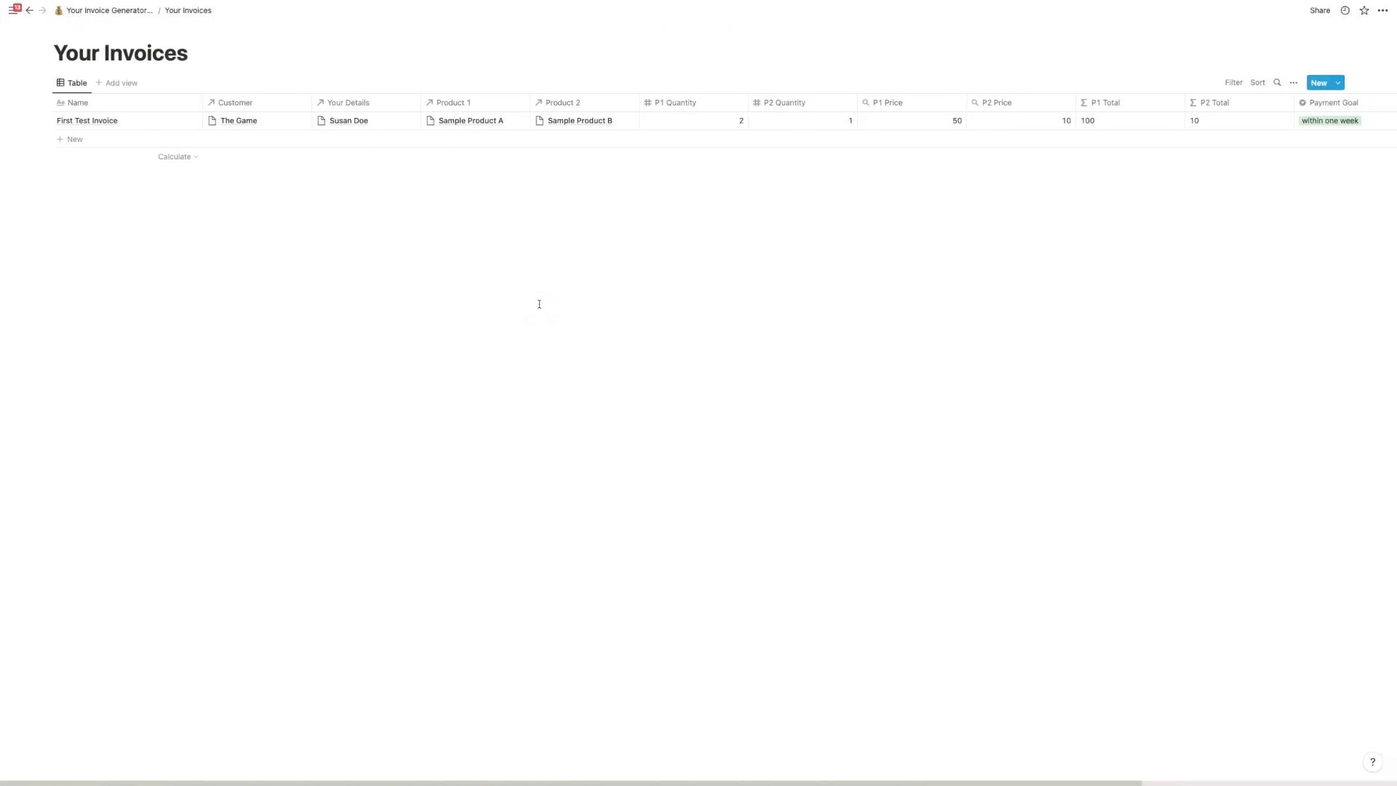
key(super+l)
key(ctrl+Left)
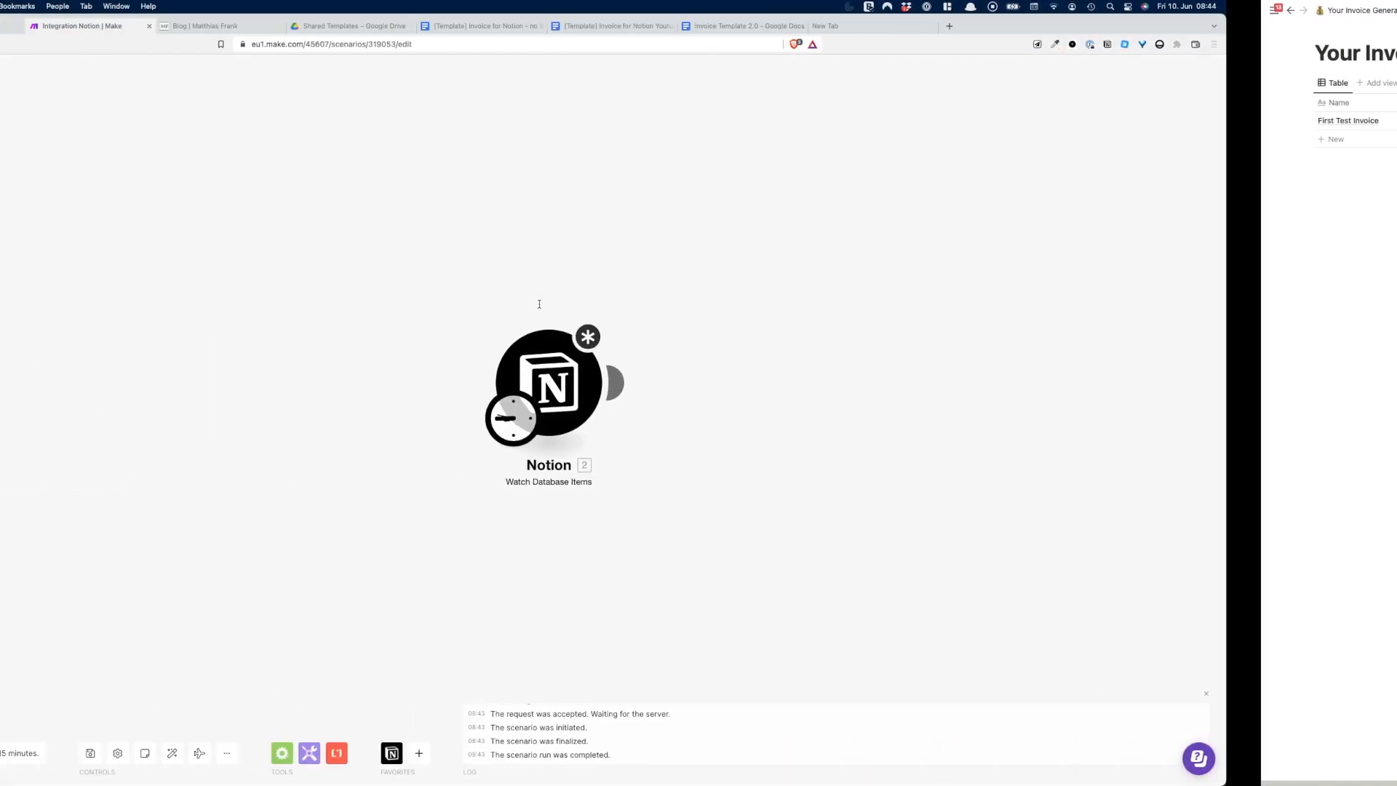
key(ctrl+Right)
key(super+l)
key(ctrl+Left)
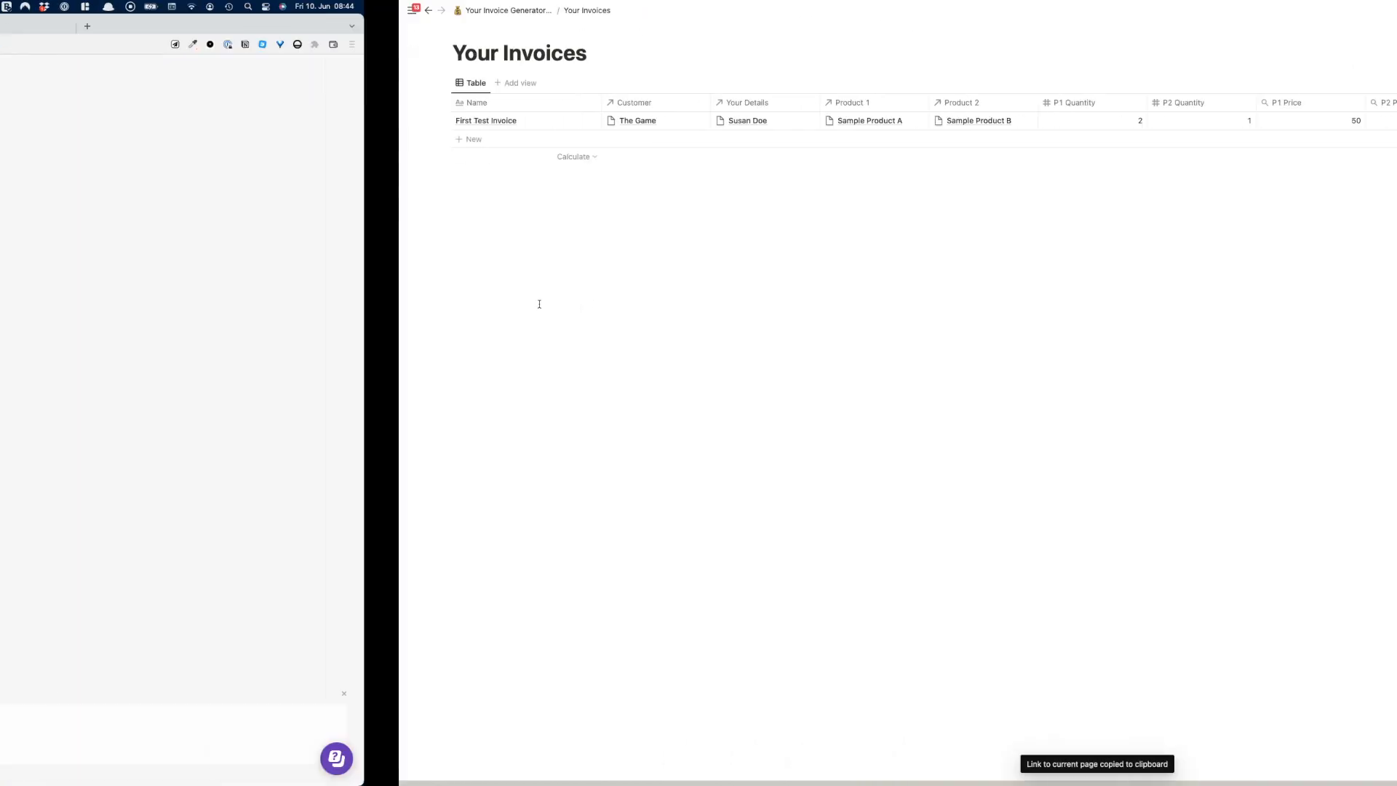
Step: Paste the copied Notion link into the empty browser tab's address and copy only the database ID between the last slash and the question mark
click(1011, 28)
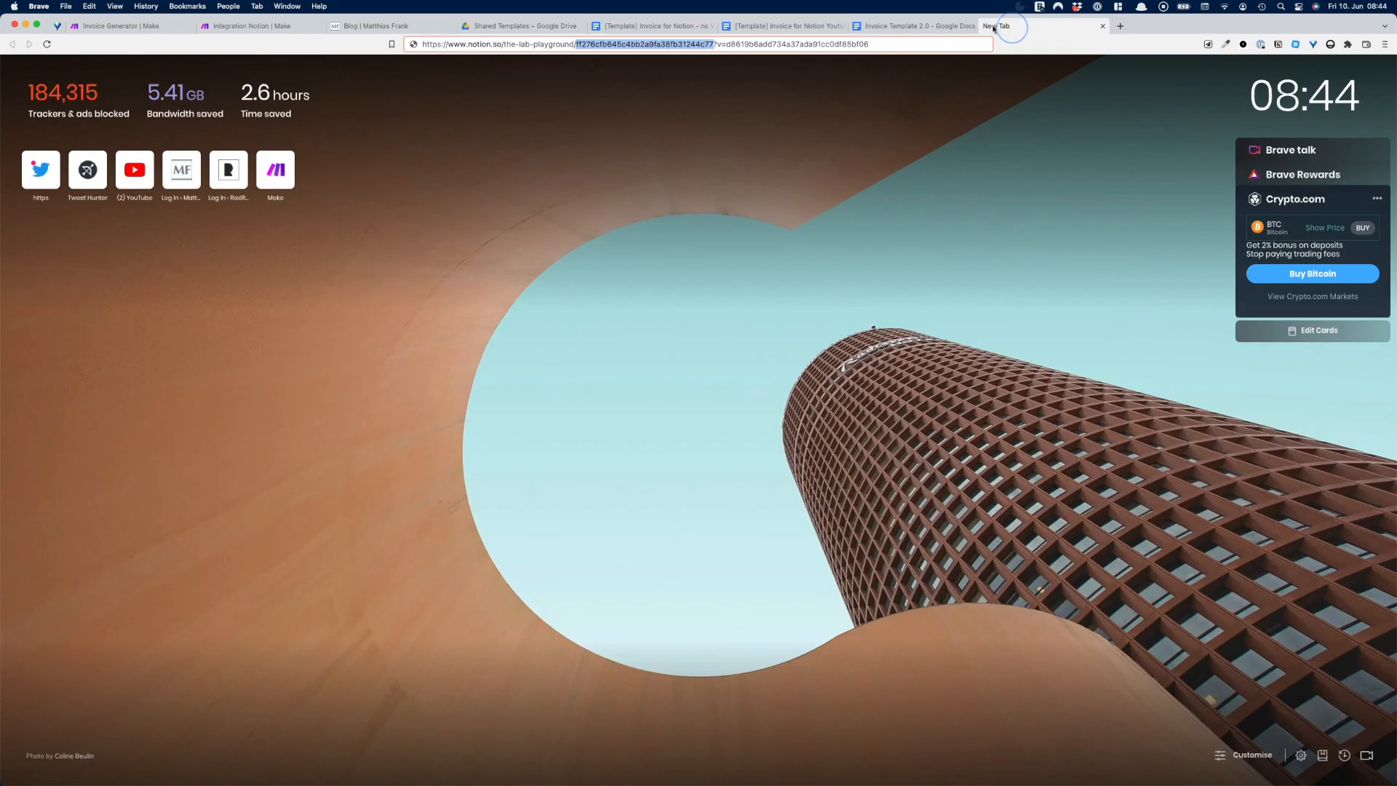
click(902, 42)
key(super+v)
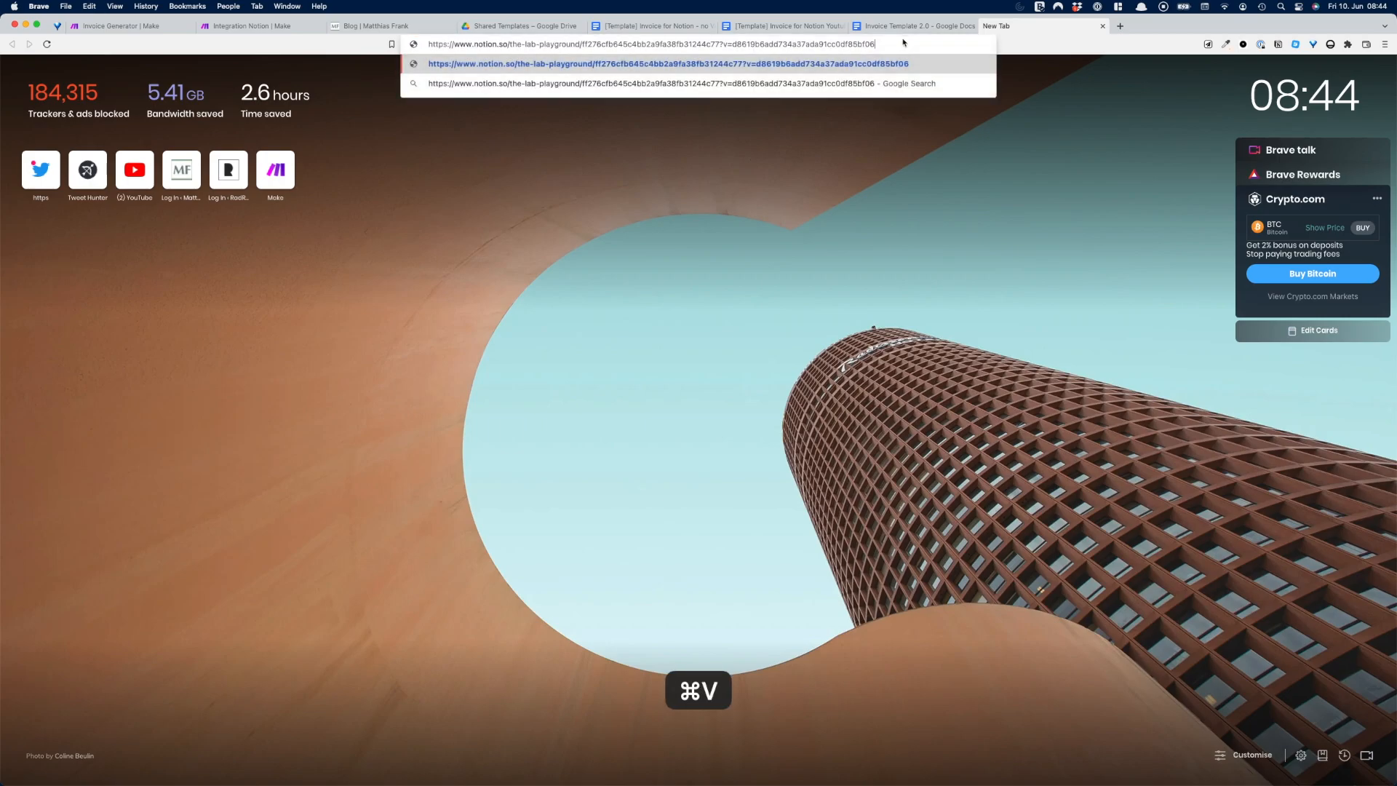
click(582, 44)
drag(582, 43, 721, 44)
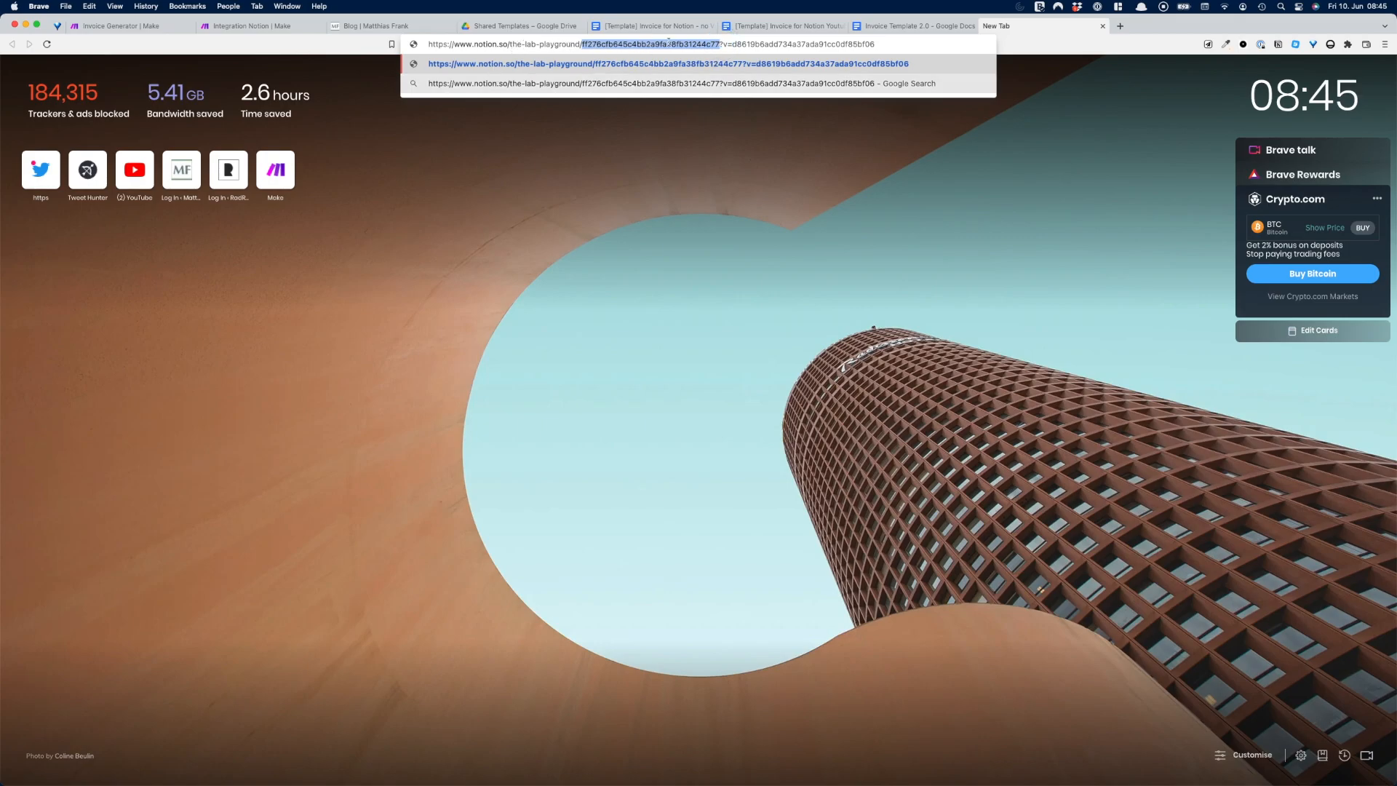
key(super+c)
Step: Return to the Integration Notion scenario and paste the copied ID as the Watch Database Items module's Database ID
click(275, 27)
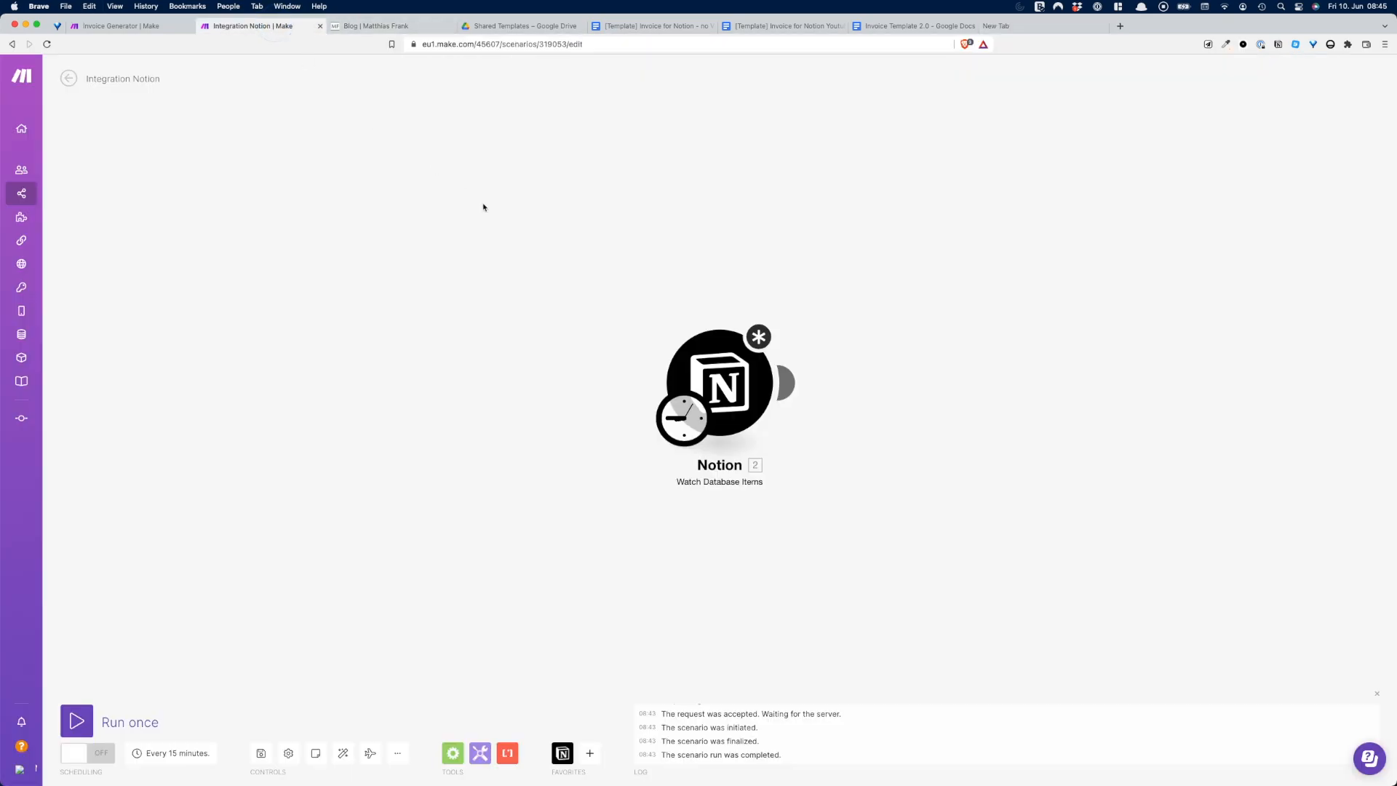
click(771, 397)
click(824, 412)
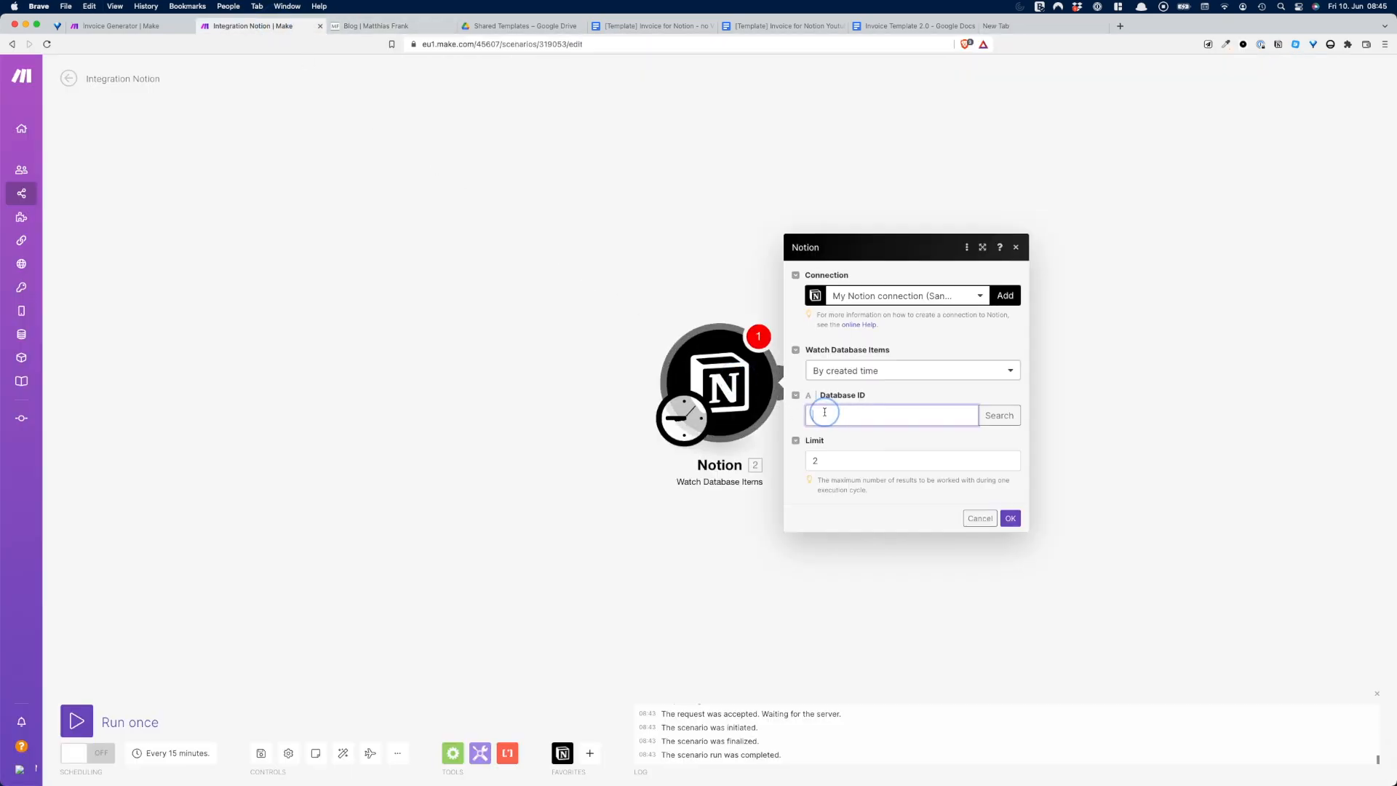
key(super+v)
Step: Set the trigger to watch items by updated time with a limit of 50, and save it to start from now on
click(929, 371)
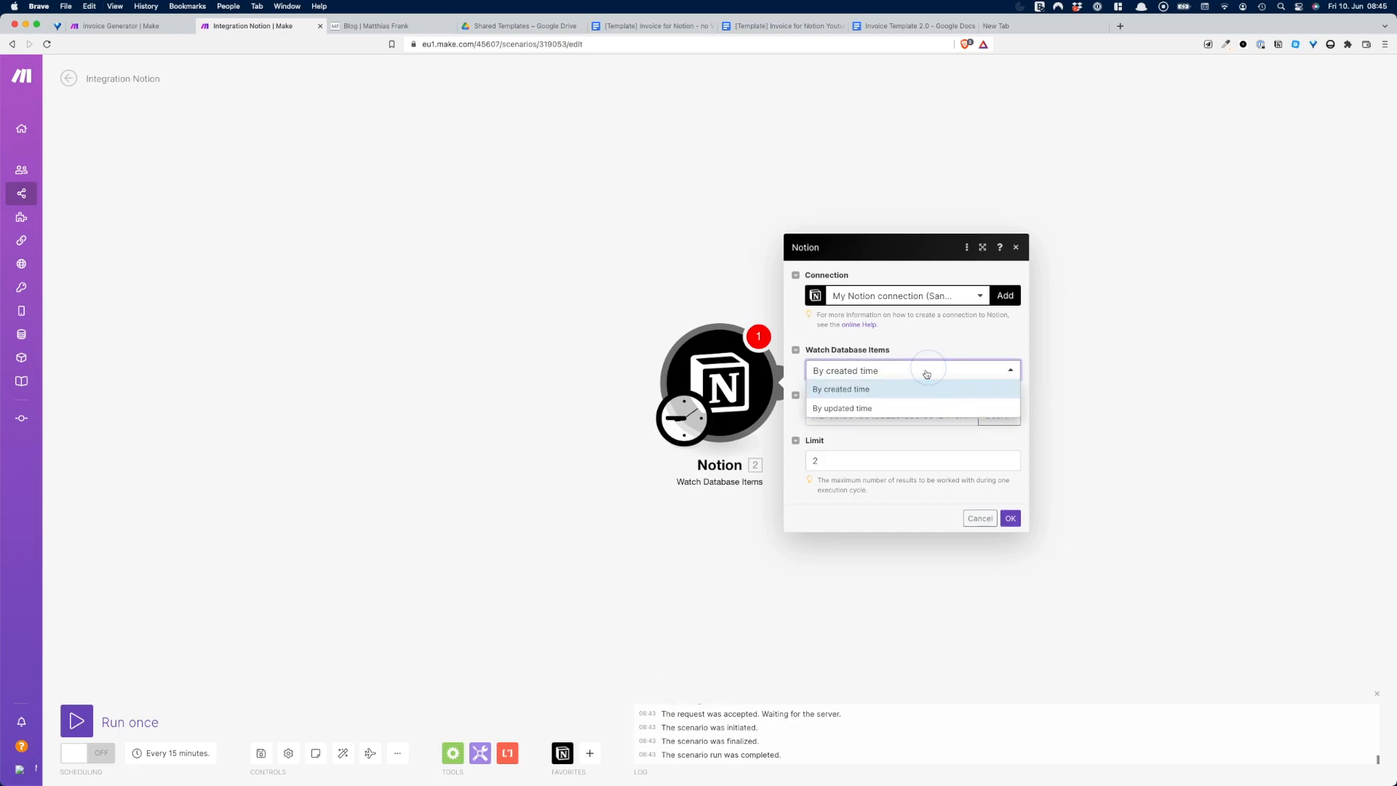
click(900, 407)
double_click(868, 461)
text(50)
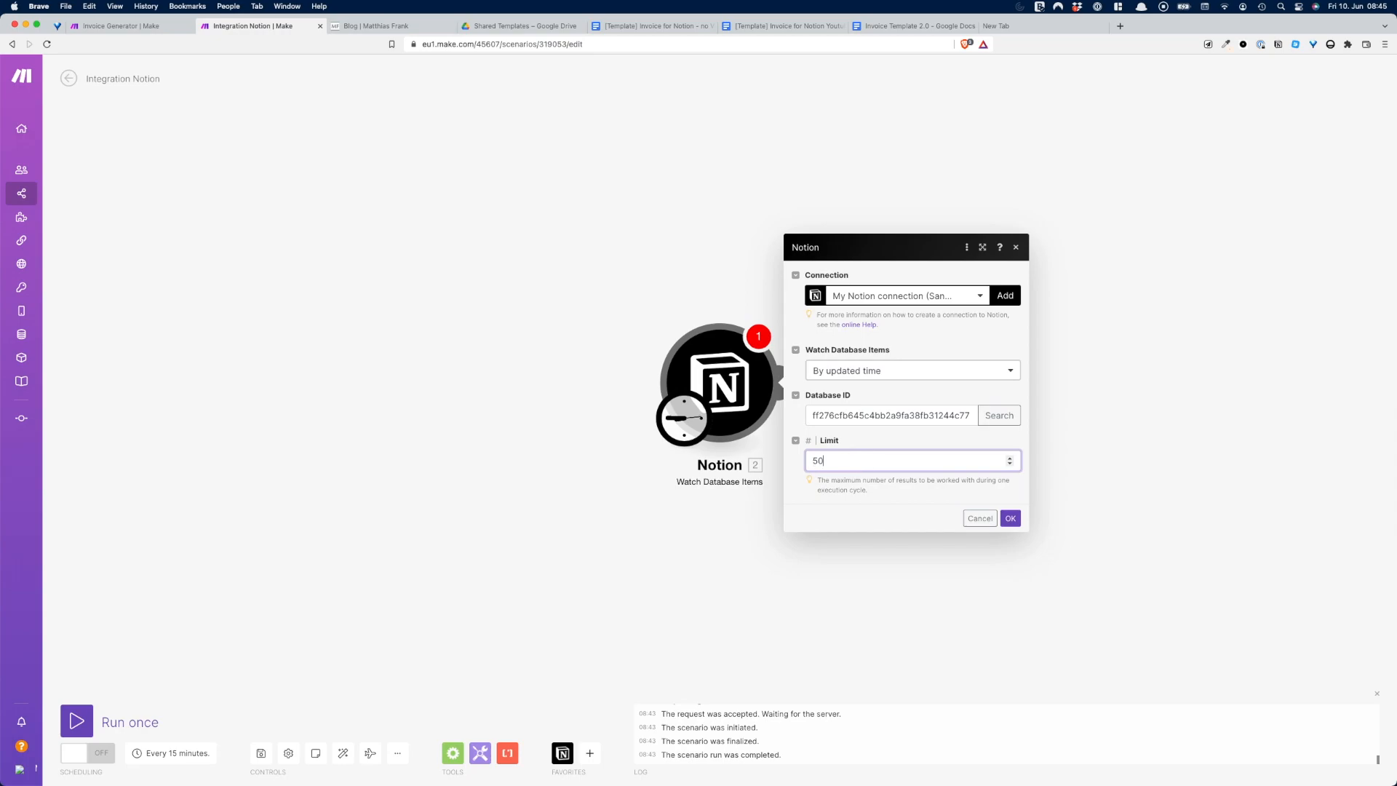
click(1009, 518)
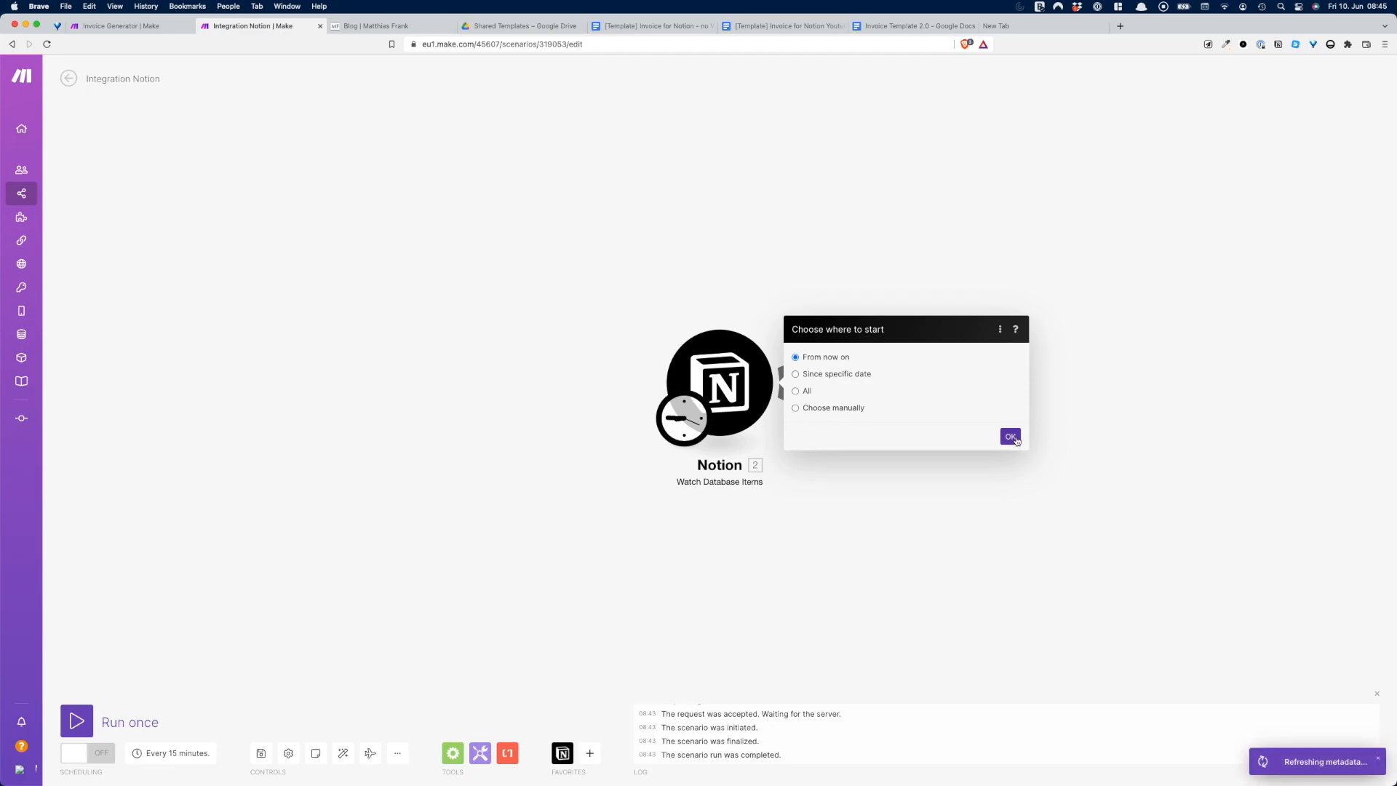
click(1014, 437)
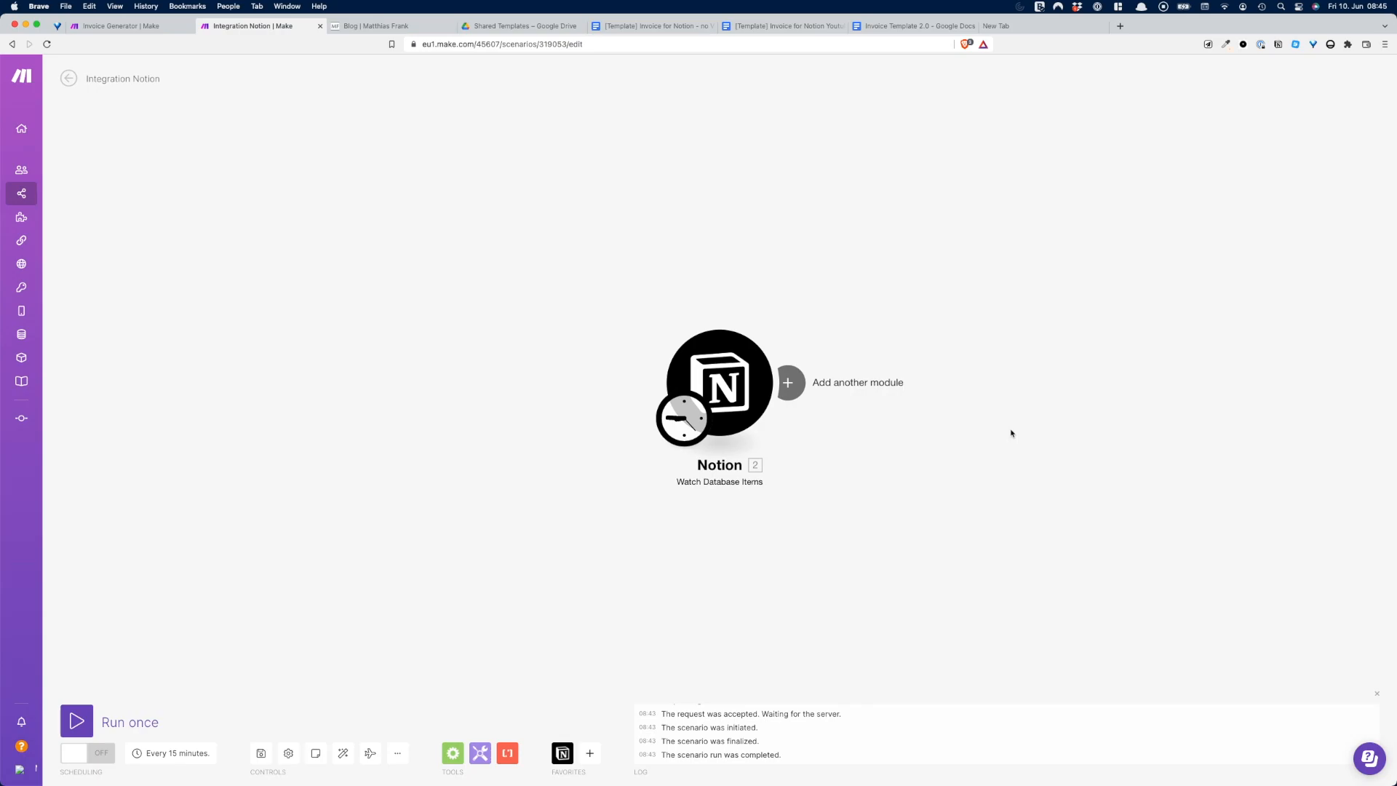
Step: Switch to Notion and duplicate the First Test Invoice entry in the Your Invoices table
key(ctrl+Right)
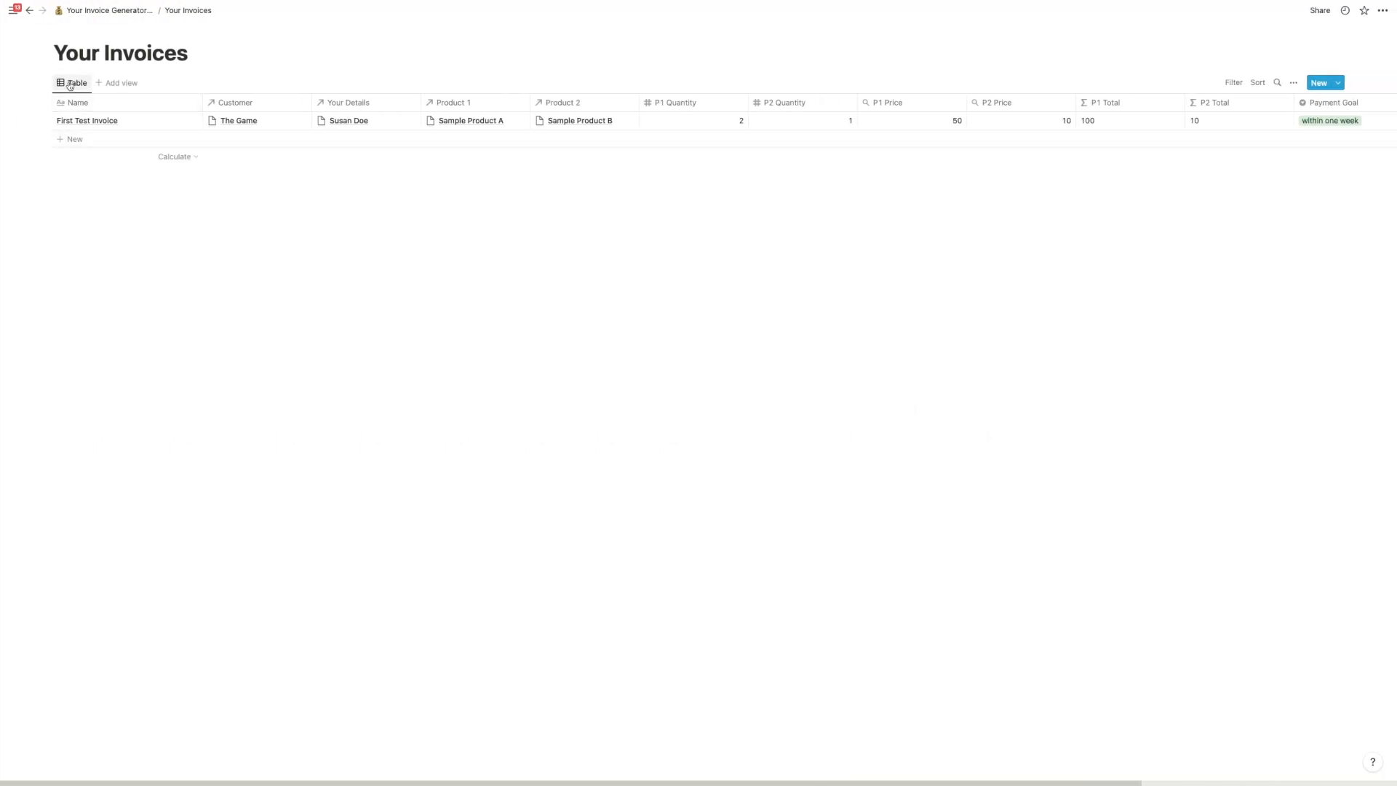
click(45, 120)
key(super+d)
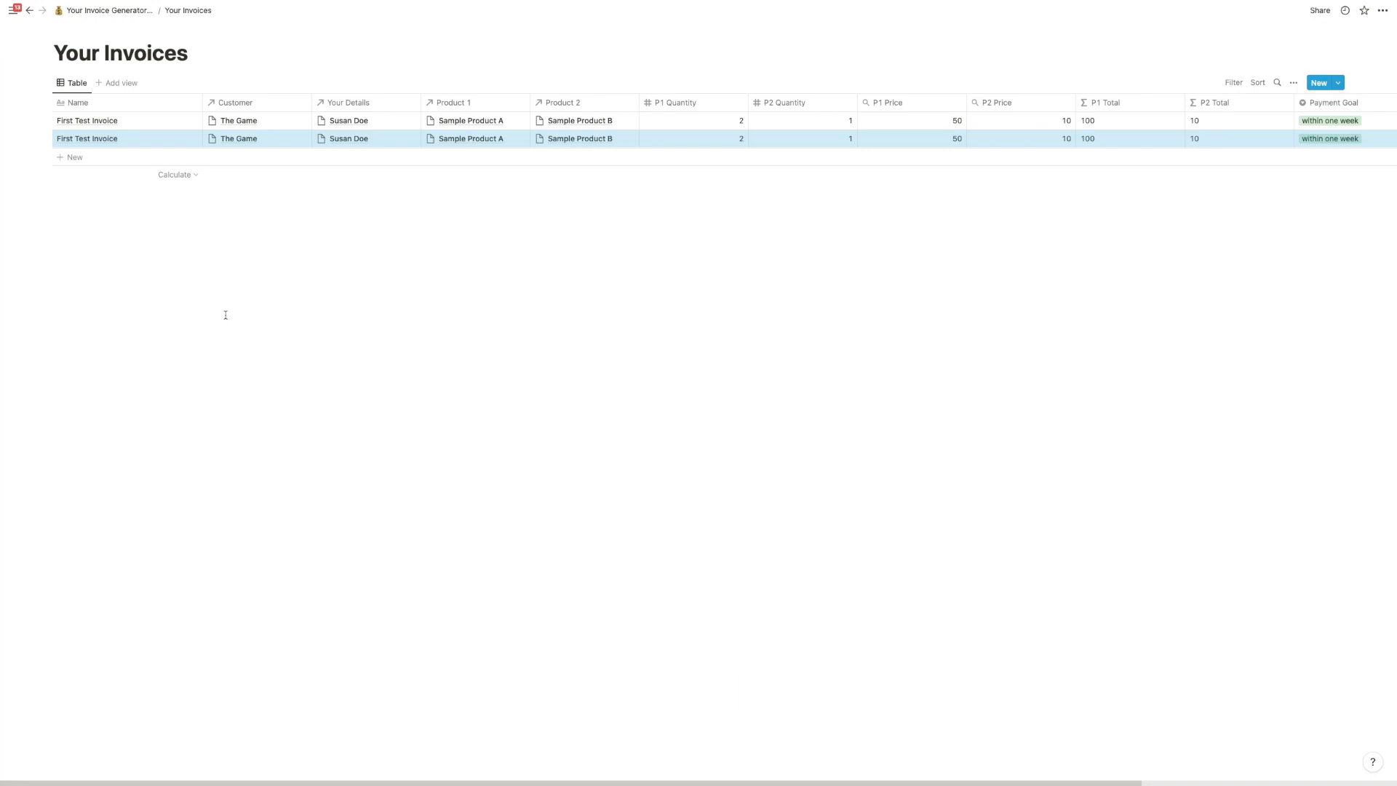
Step: Return to the Make scenario, run only the Notion module, and inspect the output of Operation 1
key(ctrl+Left)
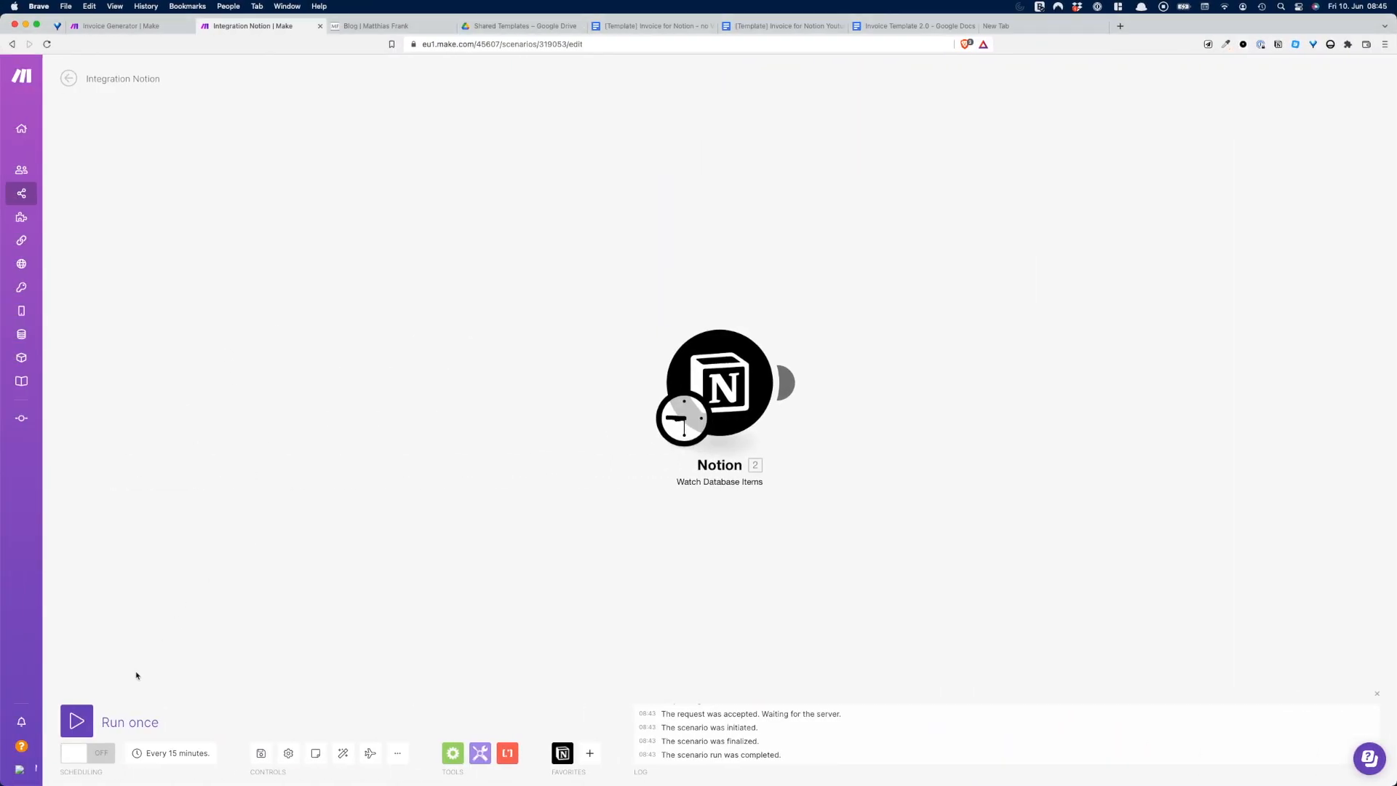
right_click(713, 354)
click(738, 377)
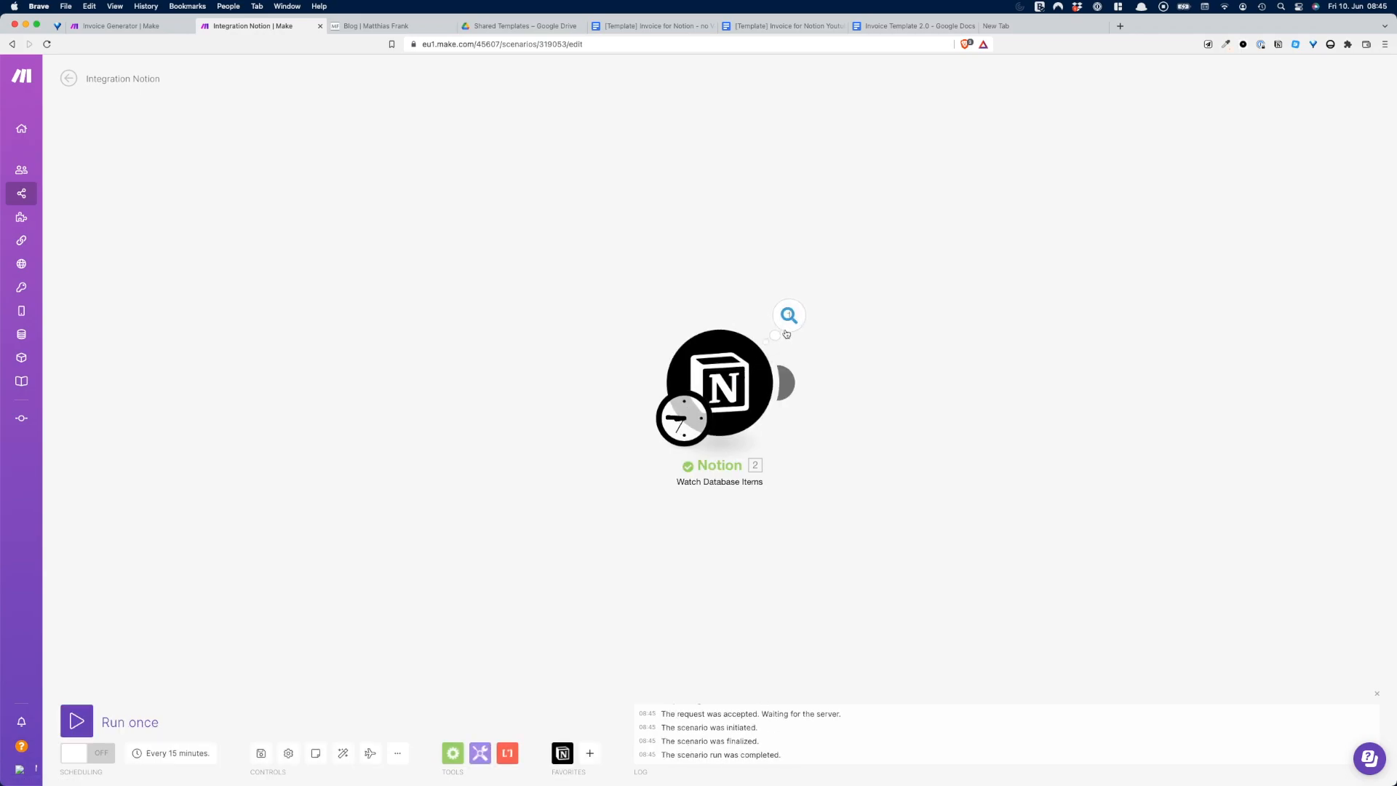
click(789, 317)
click(896, 322)
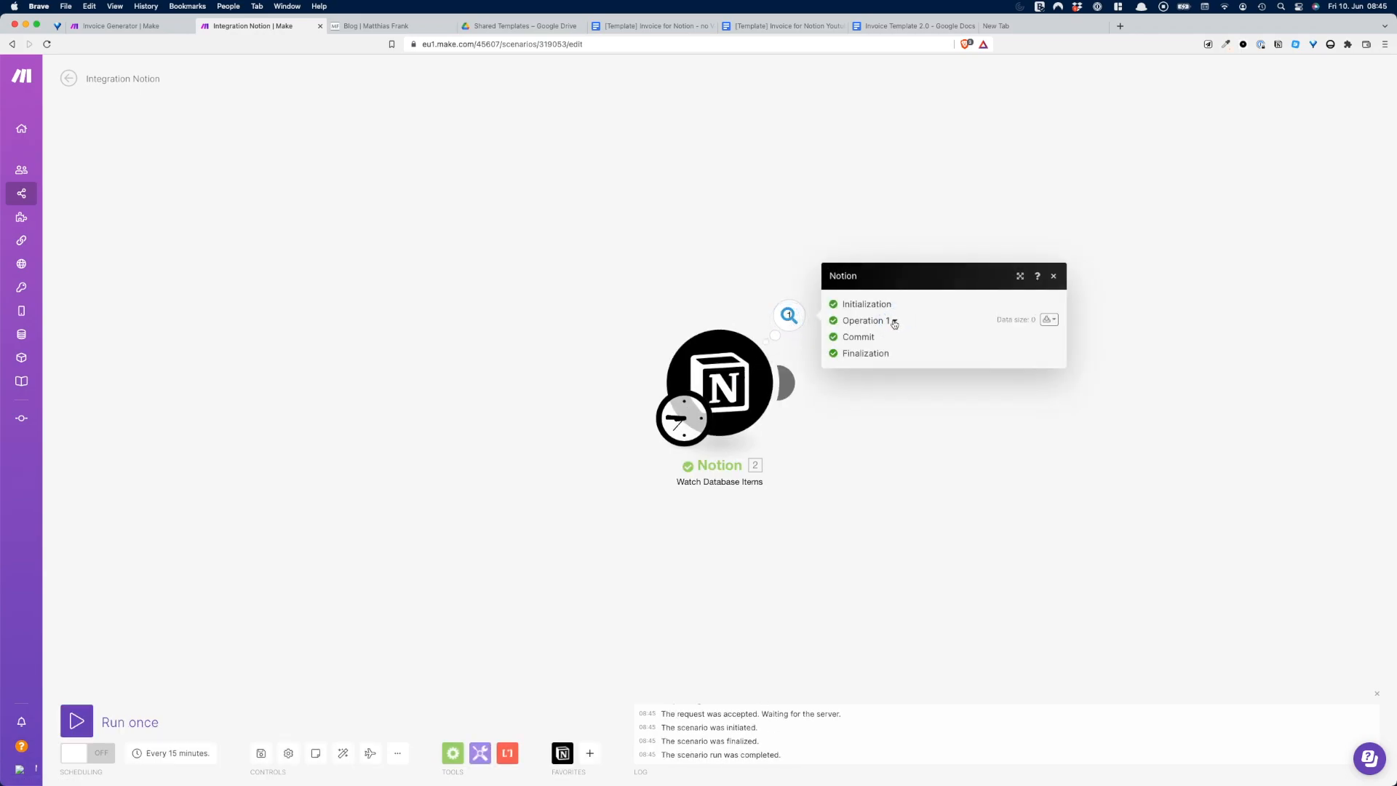
click(806, 278)
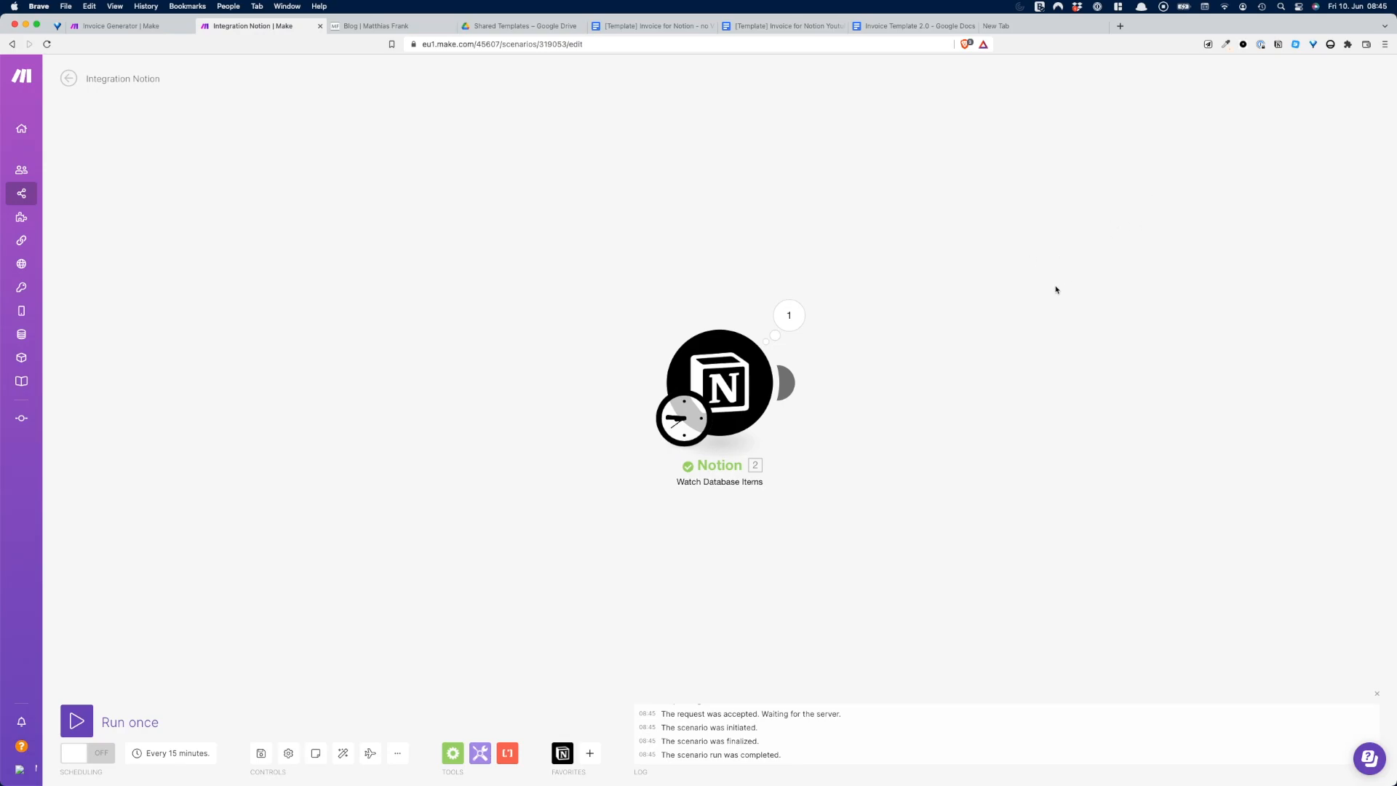
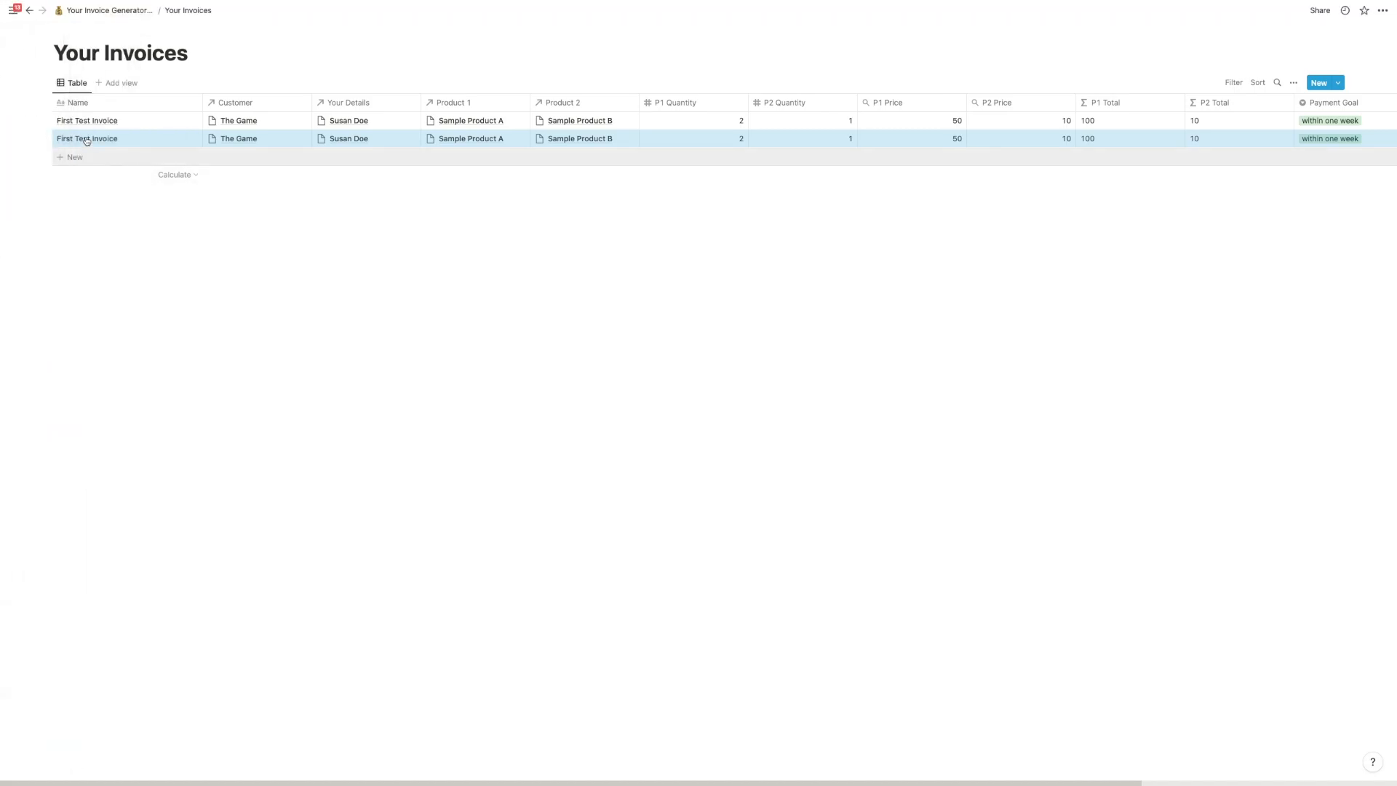
Step: Duplicate the second First Test Invoice entry in Notion, switch back to Make and run only the Watch Database Items module
click(45, 139)
key(super+d)
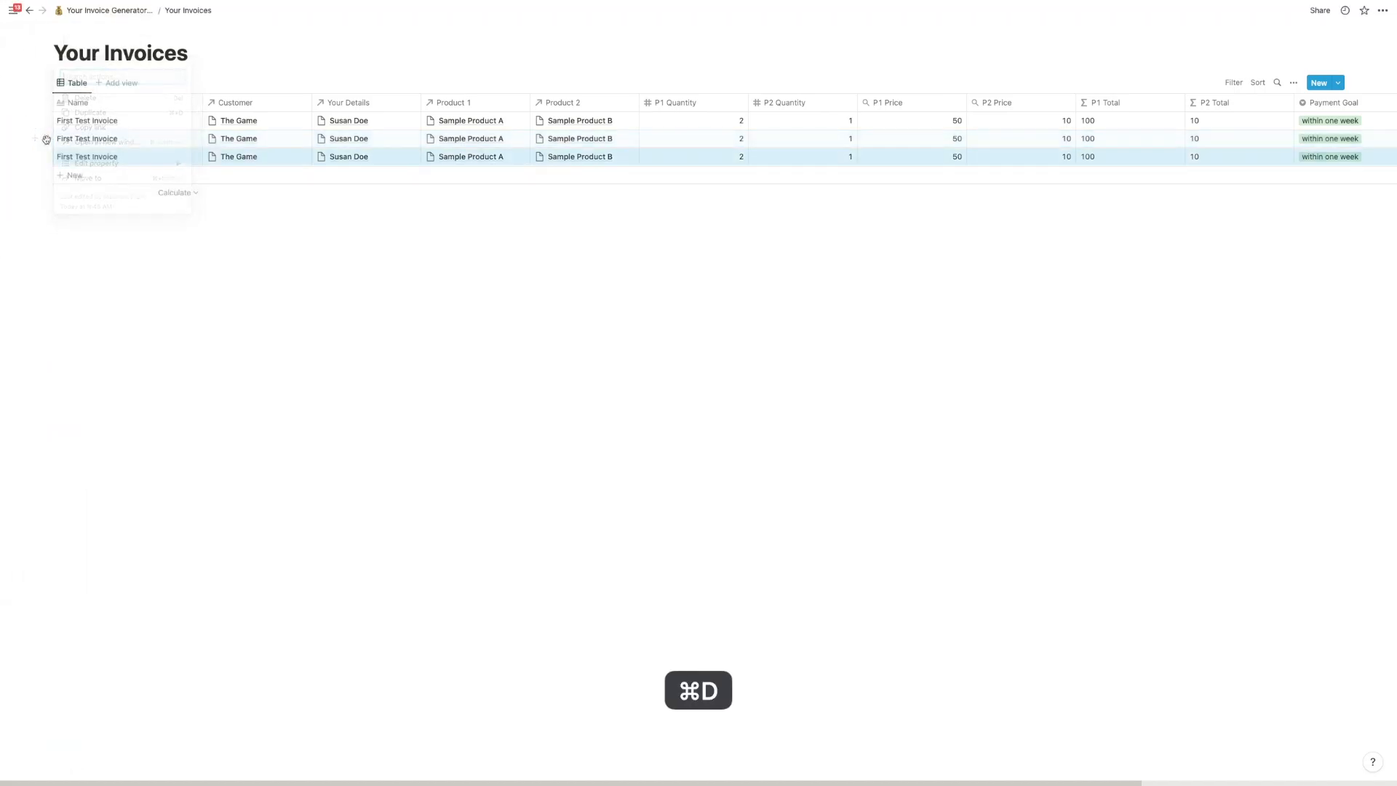
key(ctrl+Left)
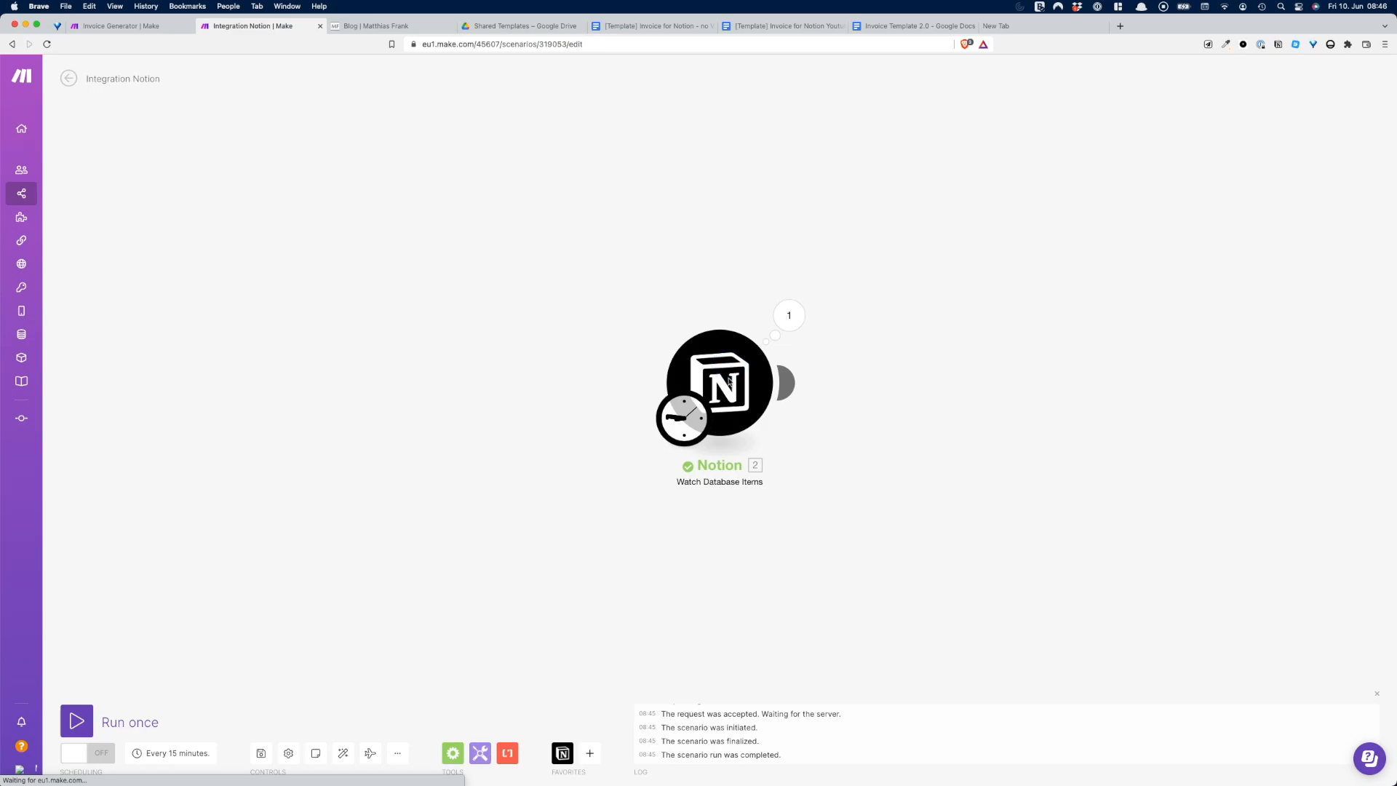
right_click(729, 380)
click(765, 409)
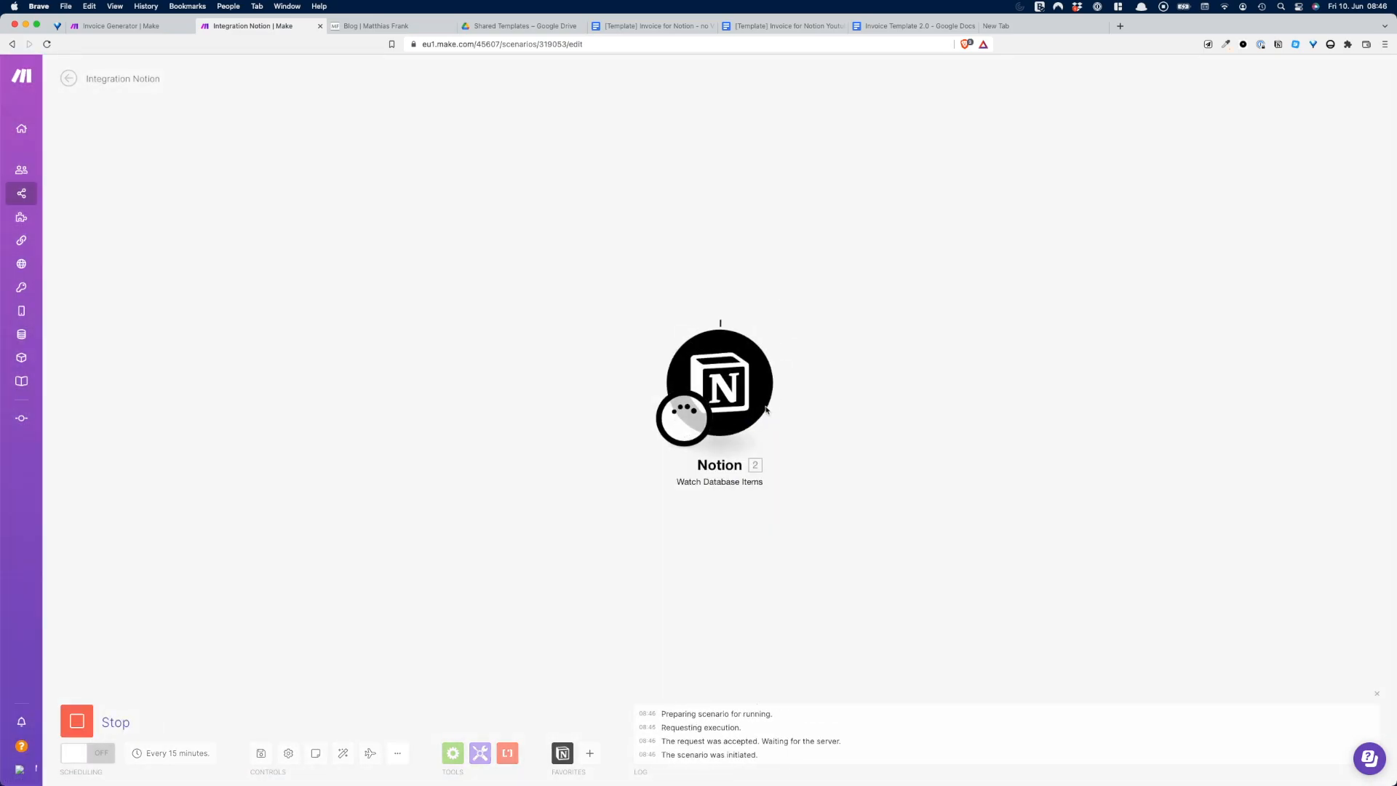
Step: Examine the Properties Value collection in Bundle 1 of the Watch Database Items output, and close the output window
click(796, 317)
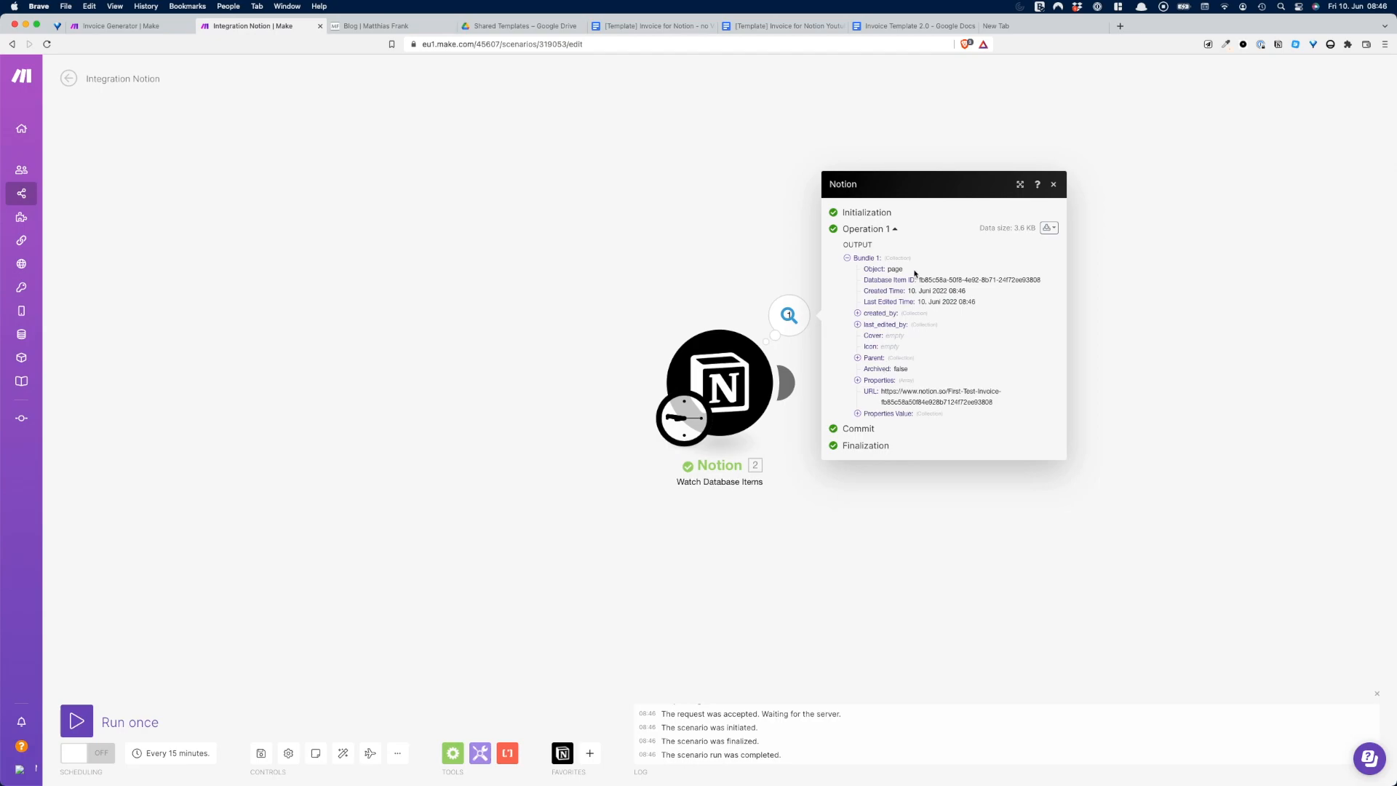
click(857, 413)
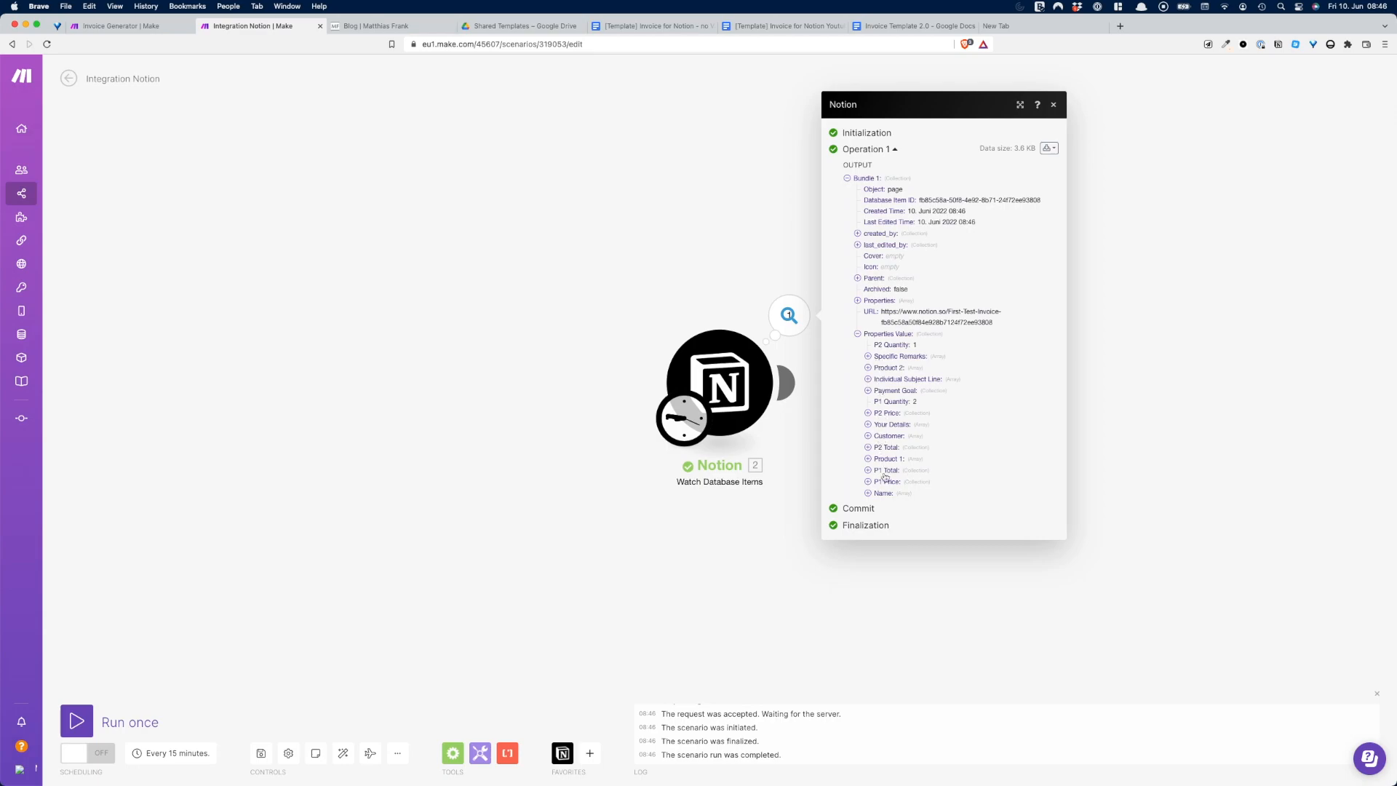
click(764, 254)
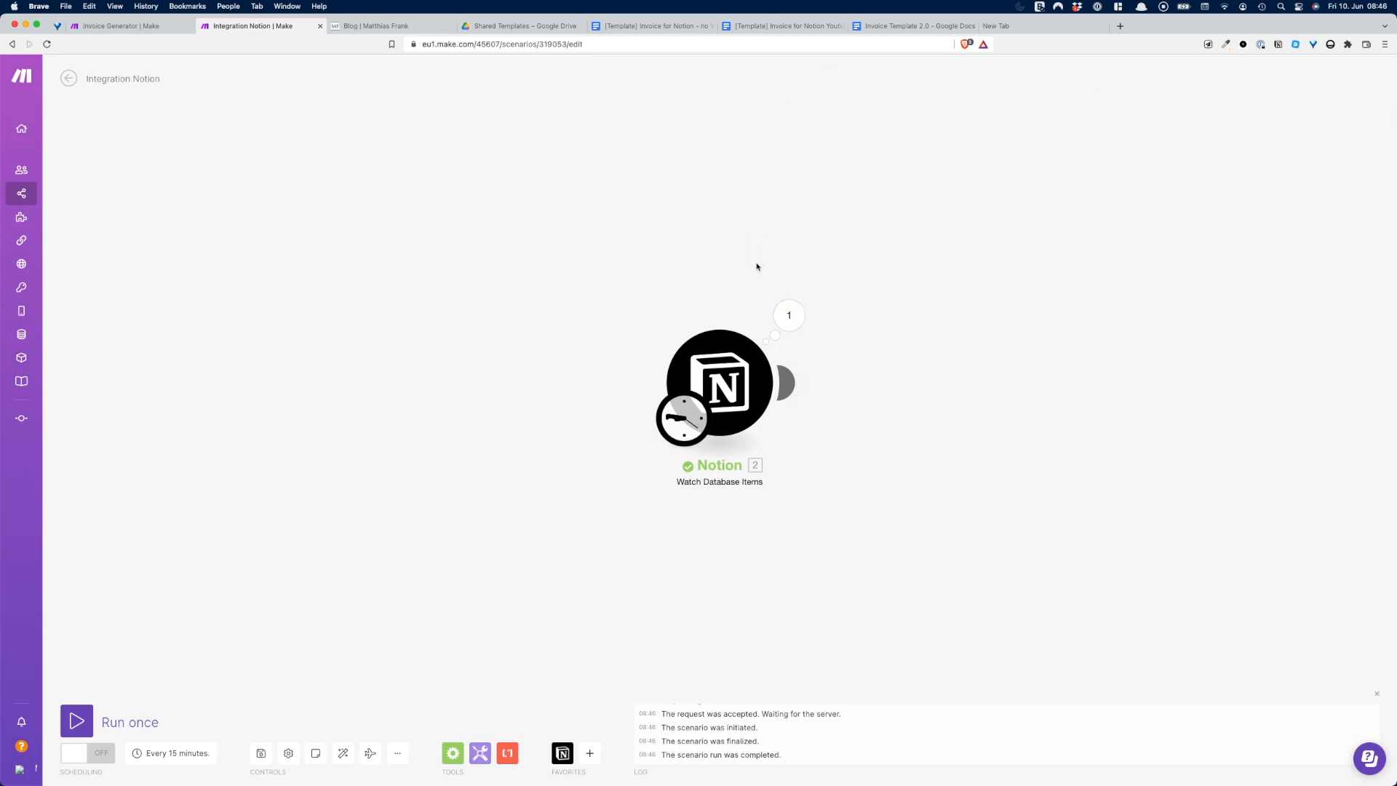
mouse_move(780, 374)
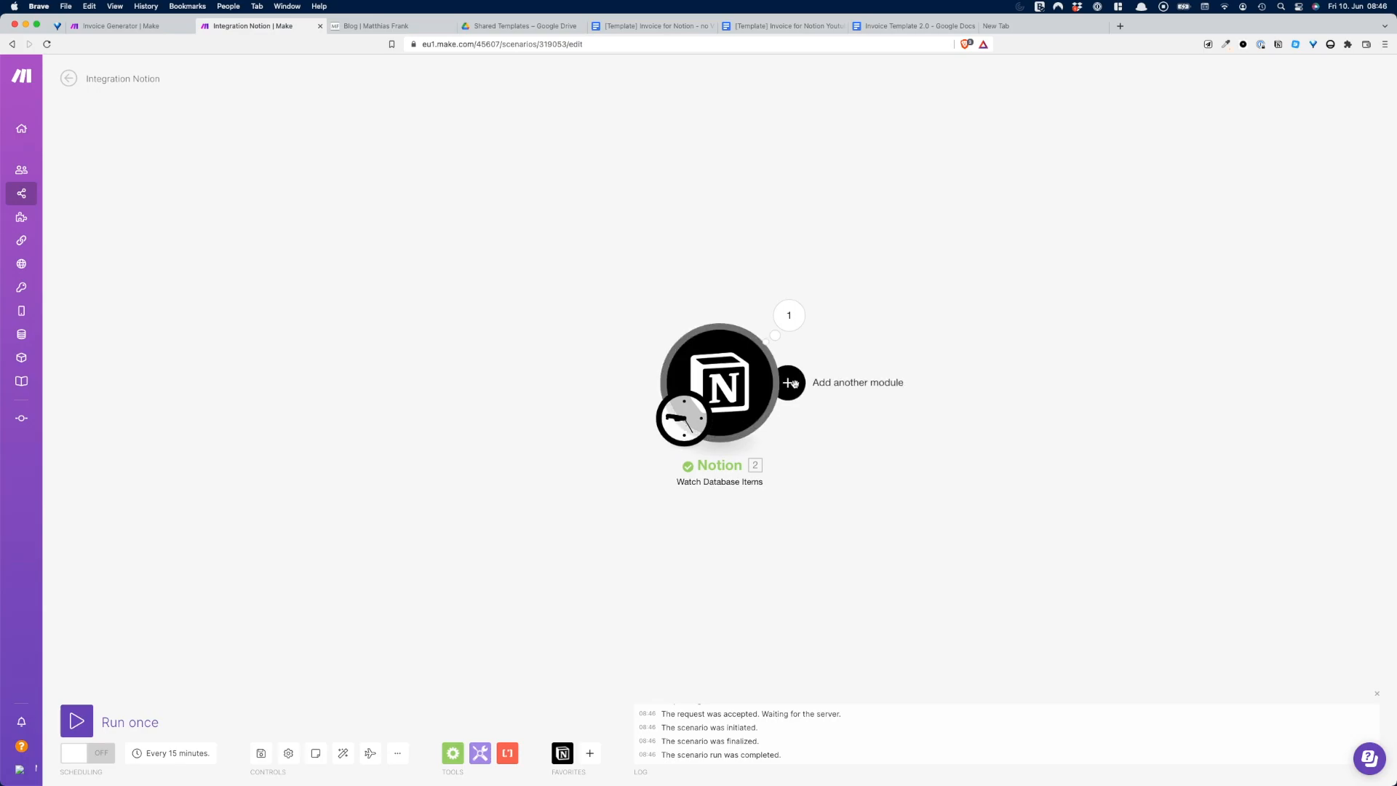
click(791, 383)
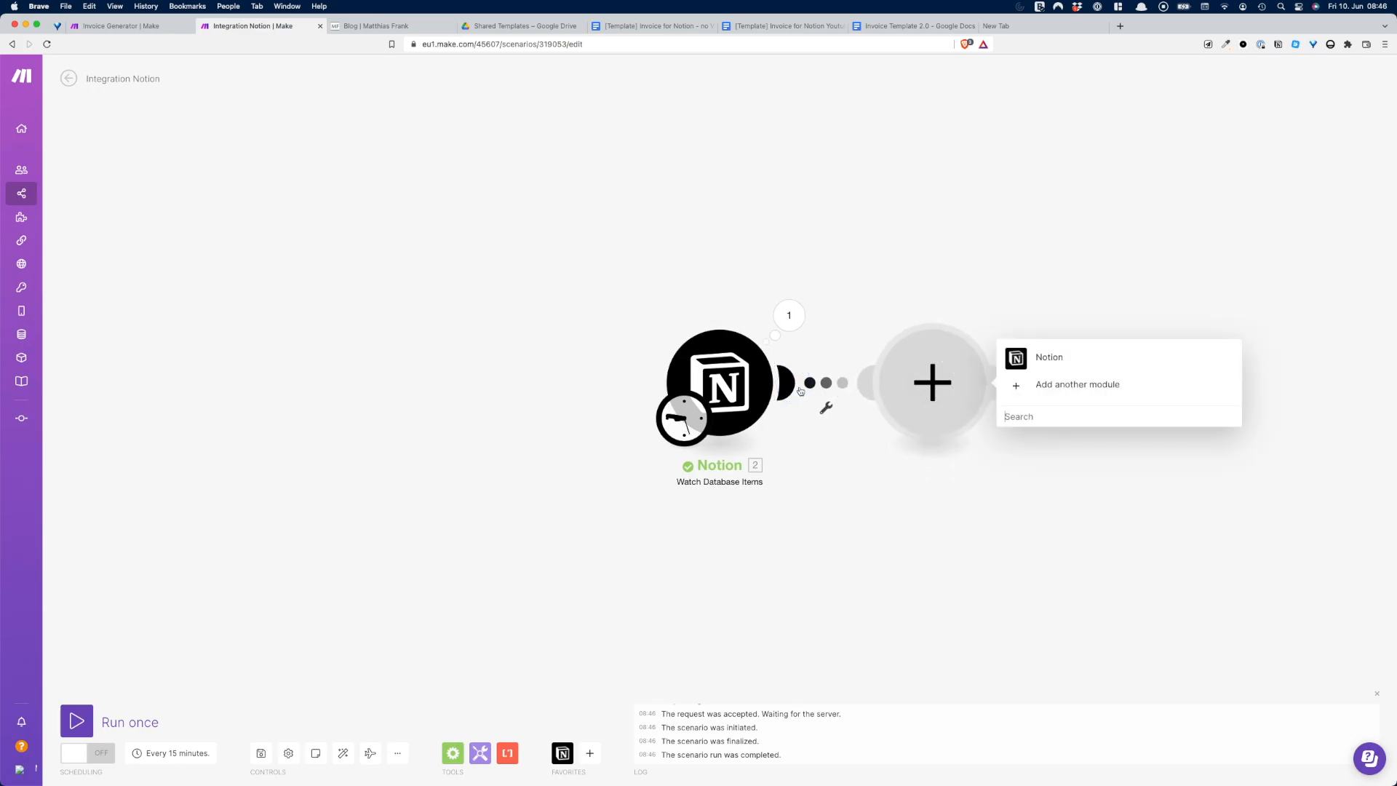
click(1025, 359)
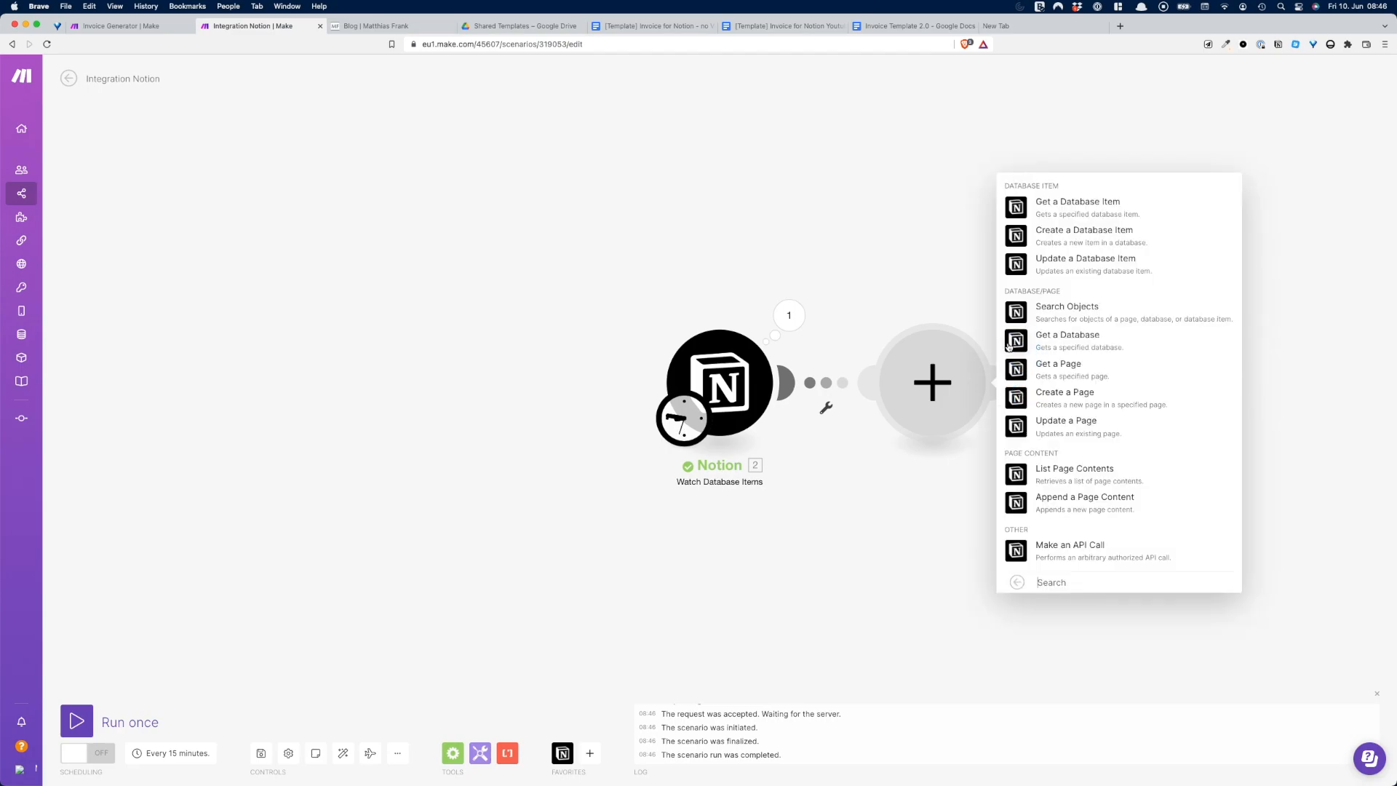
click(1050, 239)
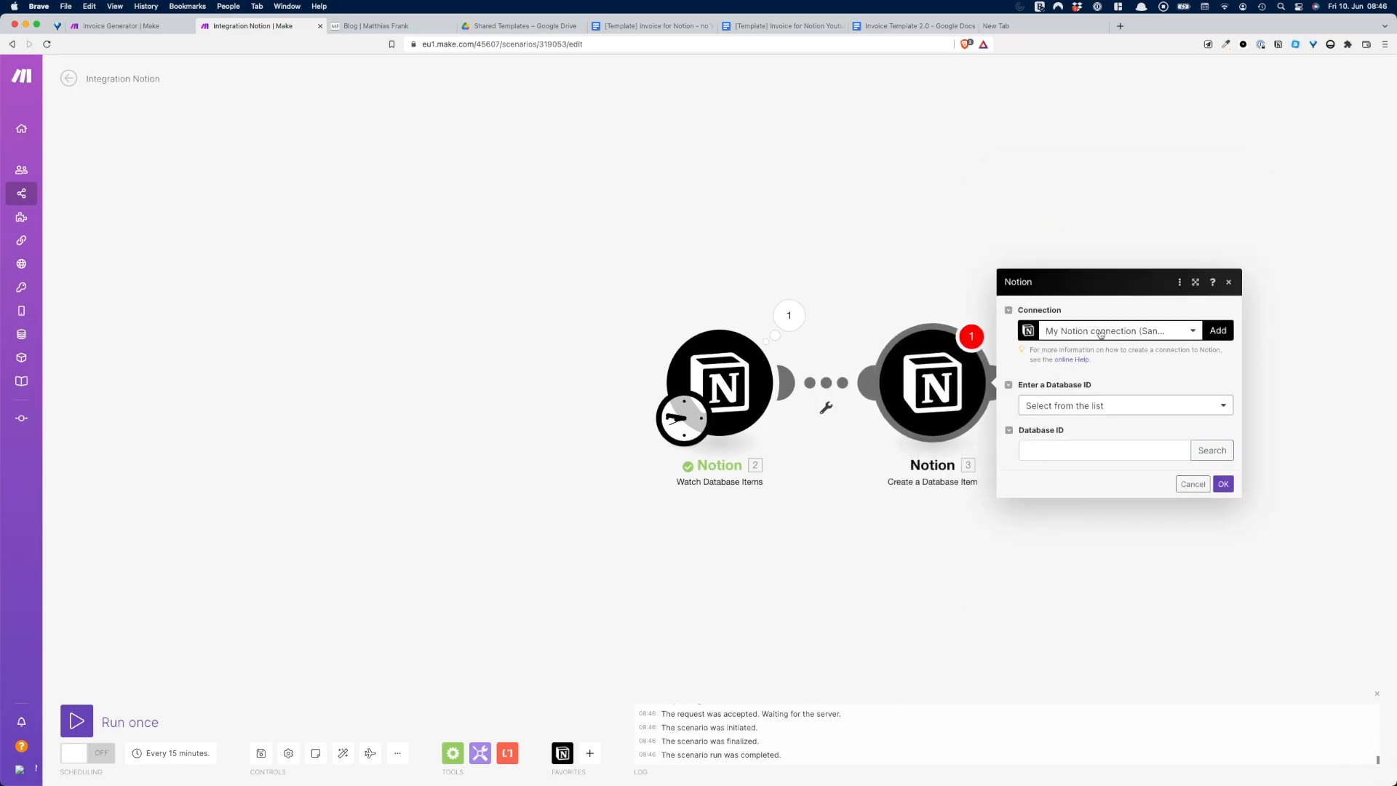
click(1085, 449)
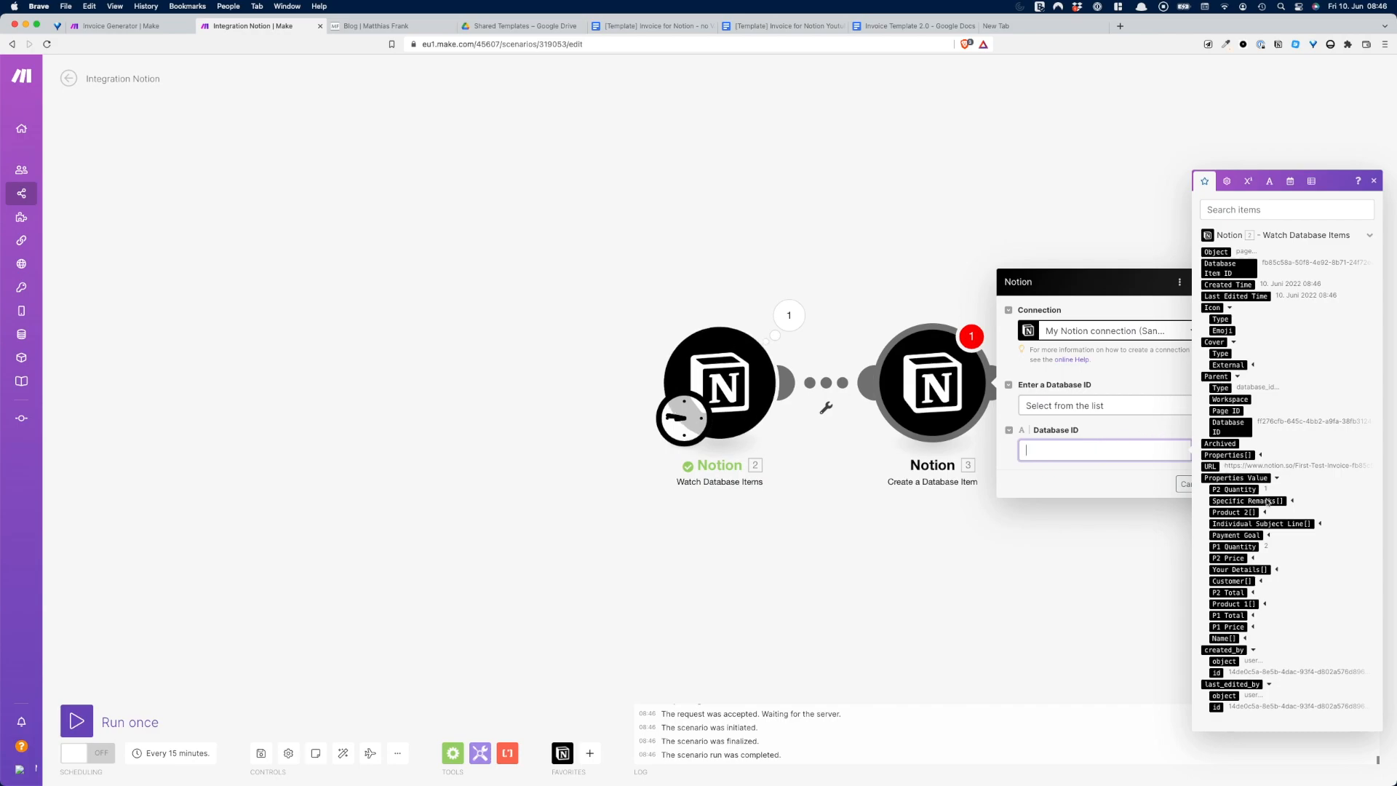
click(1264, 585)
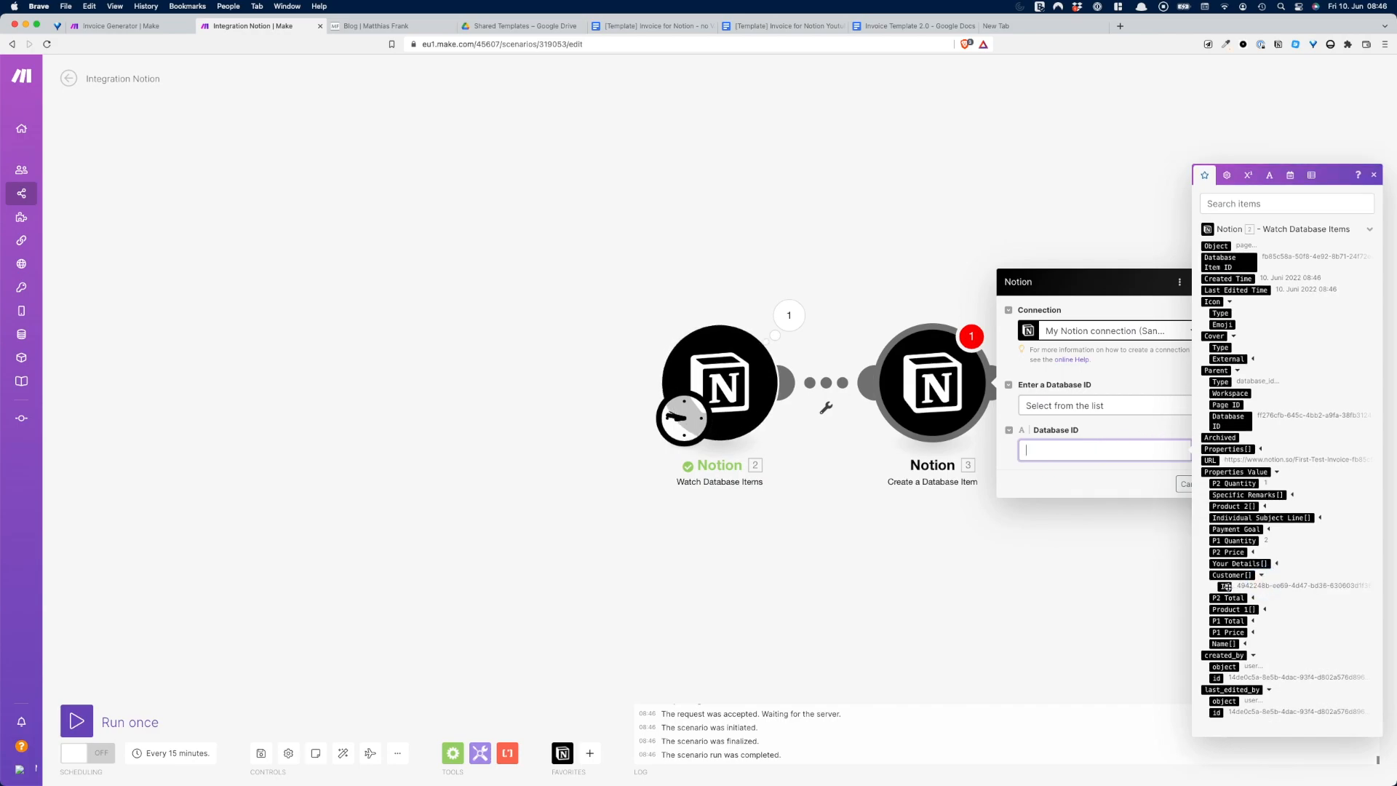
click(1225, 592)
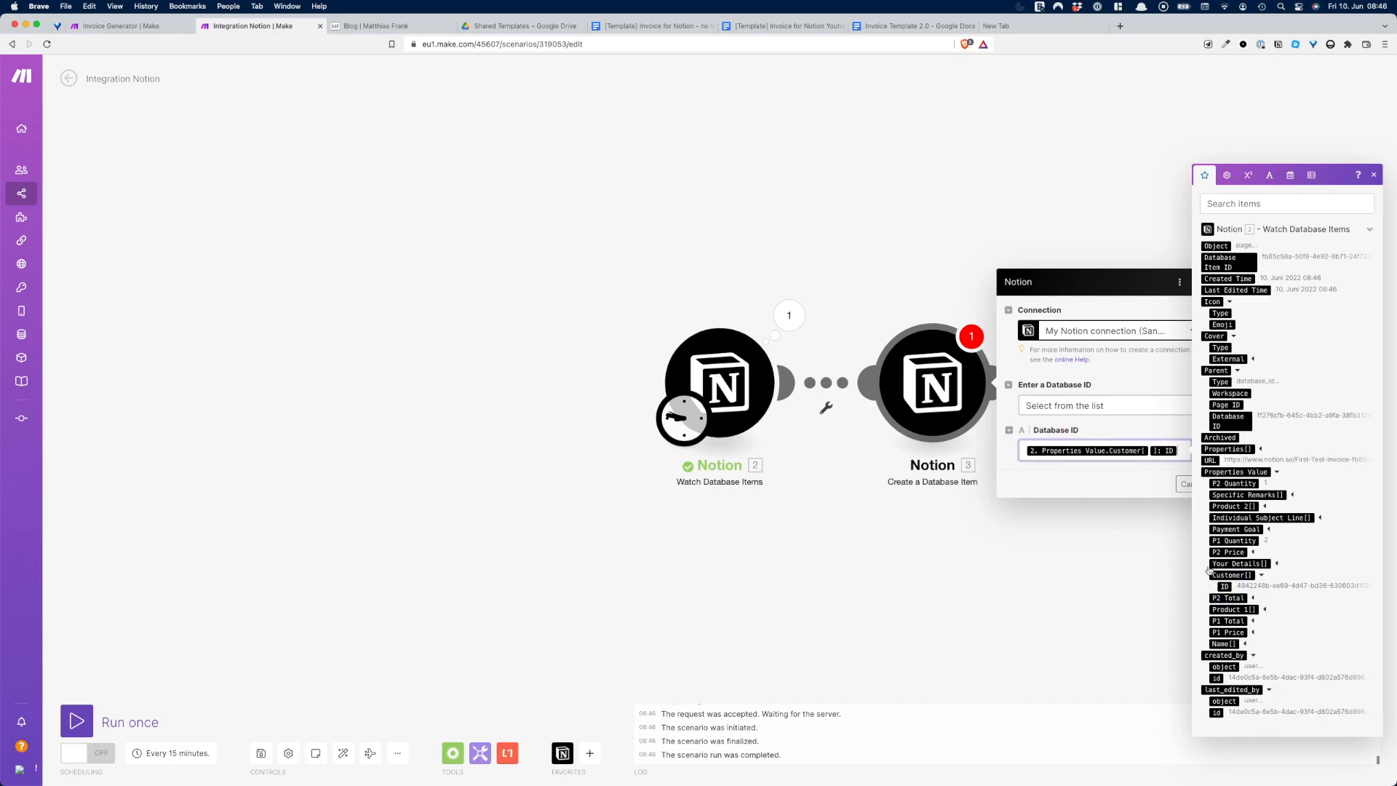
click(1129, 384)
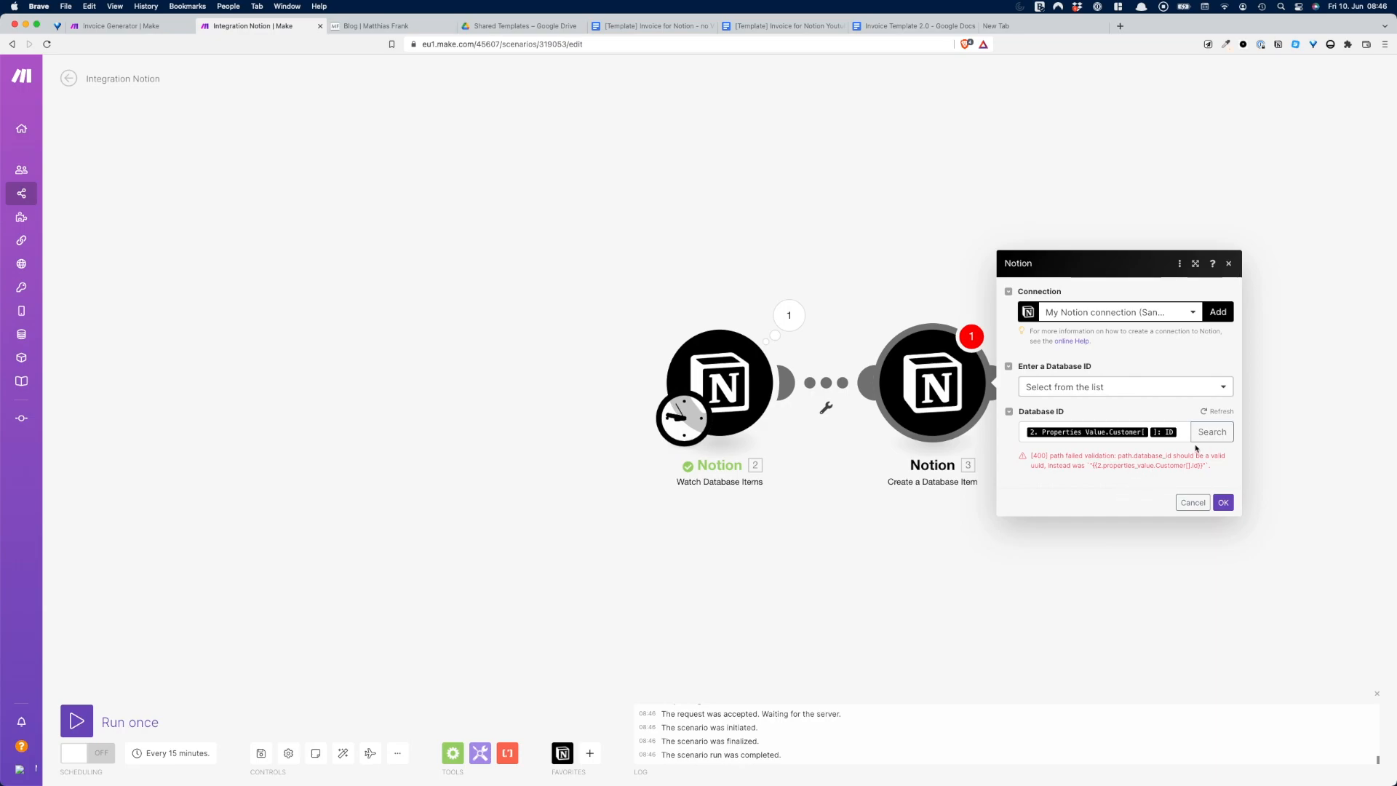
click(1179, 433)
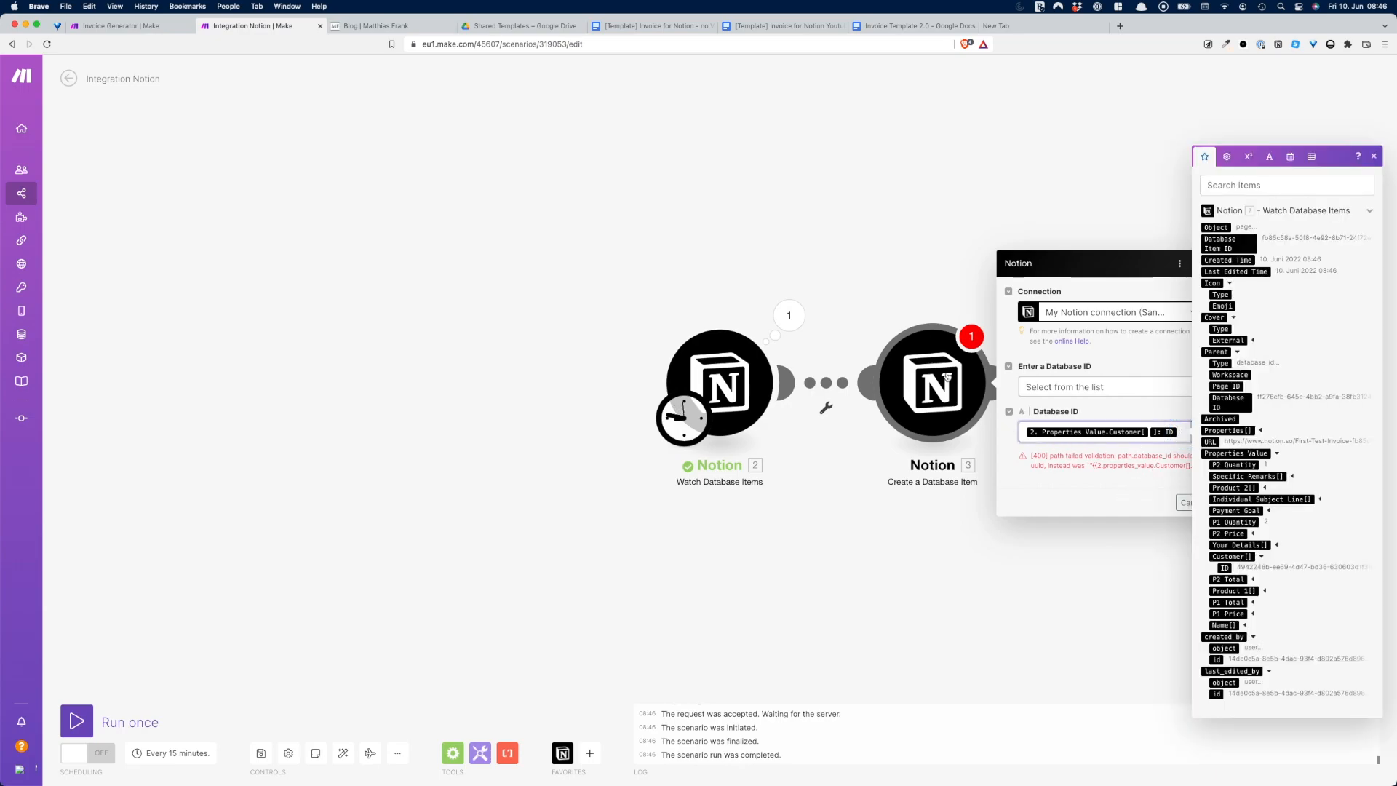
click(948, 377)
right_click(946, 377)
click(978, 505)
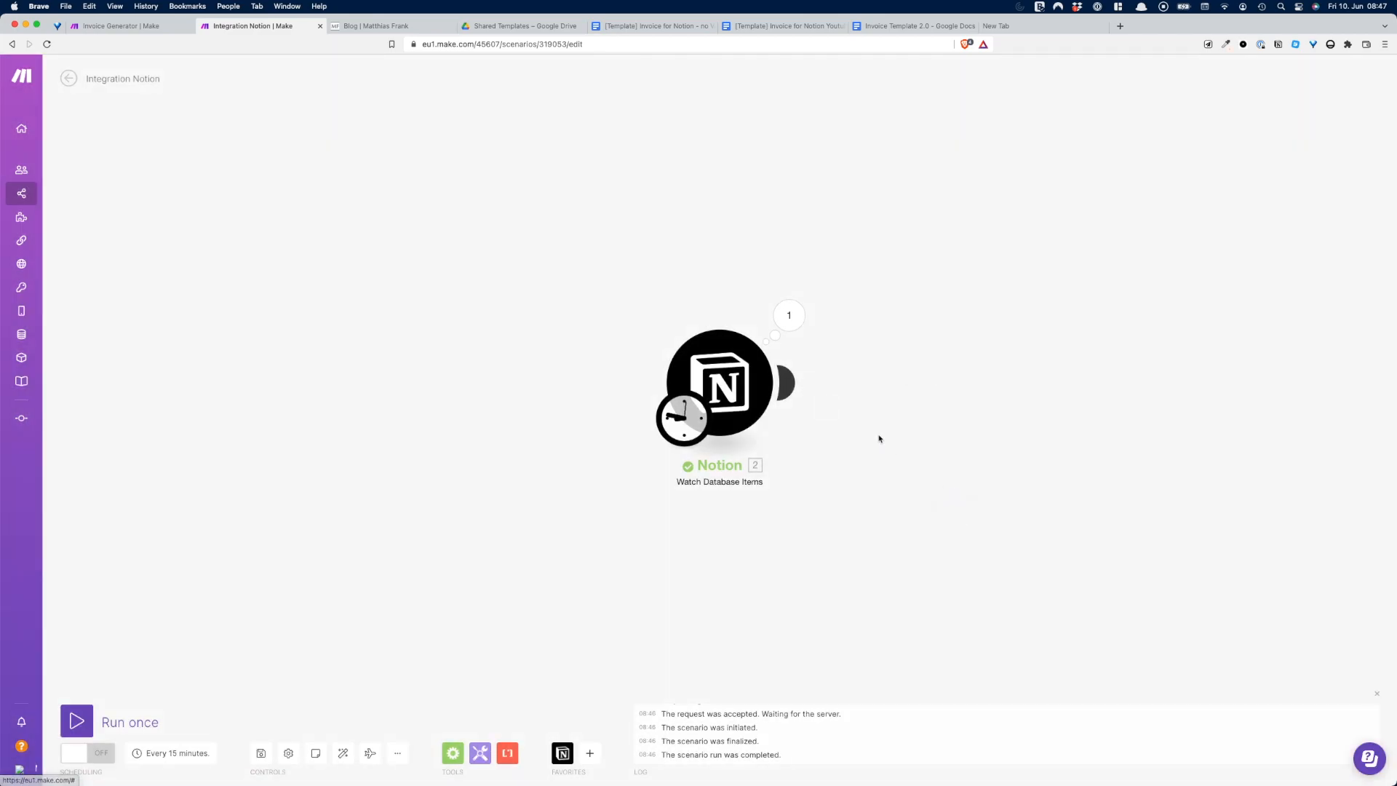
Step: Add a Notion Get a Database Item module after the trigger and map its Database Item ID to the Customer property's ID
click(786, 382)
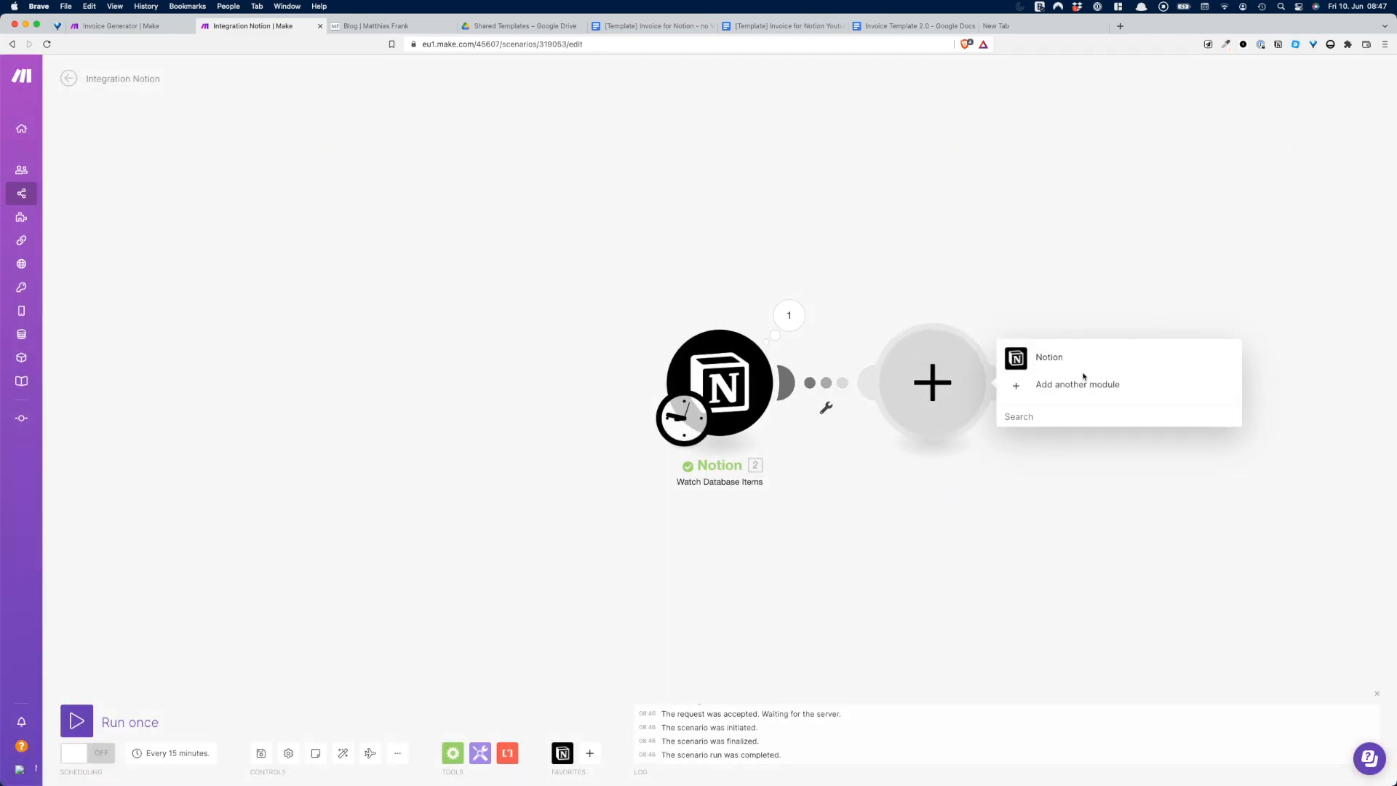
click(1068, 362)
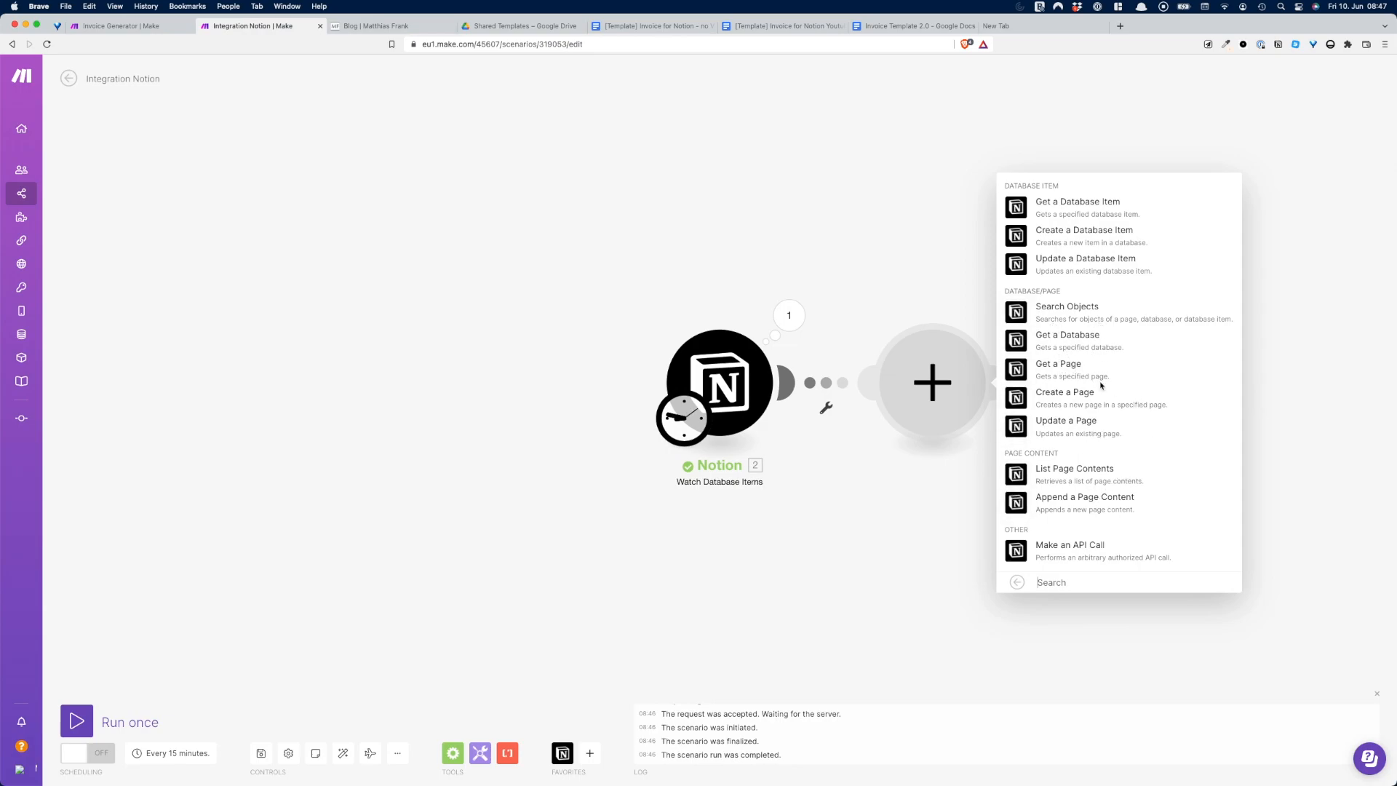
click(1098, 209)
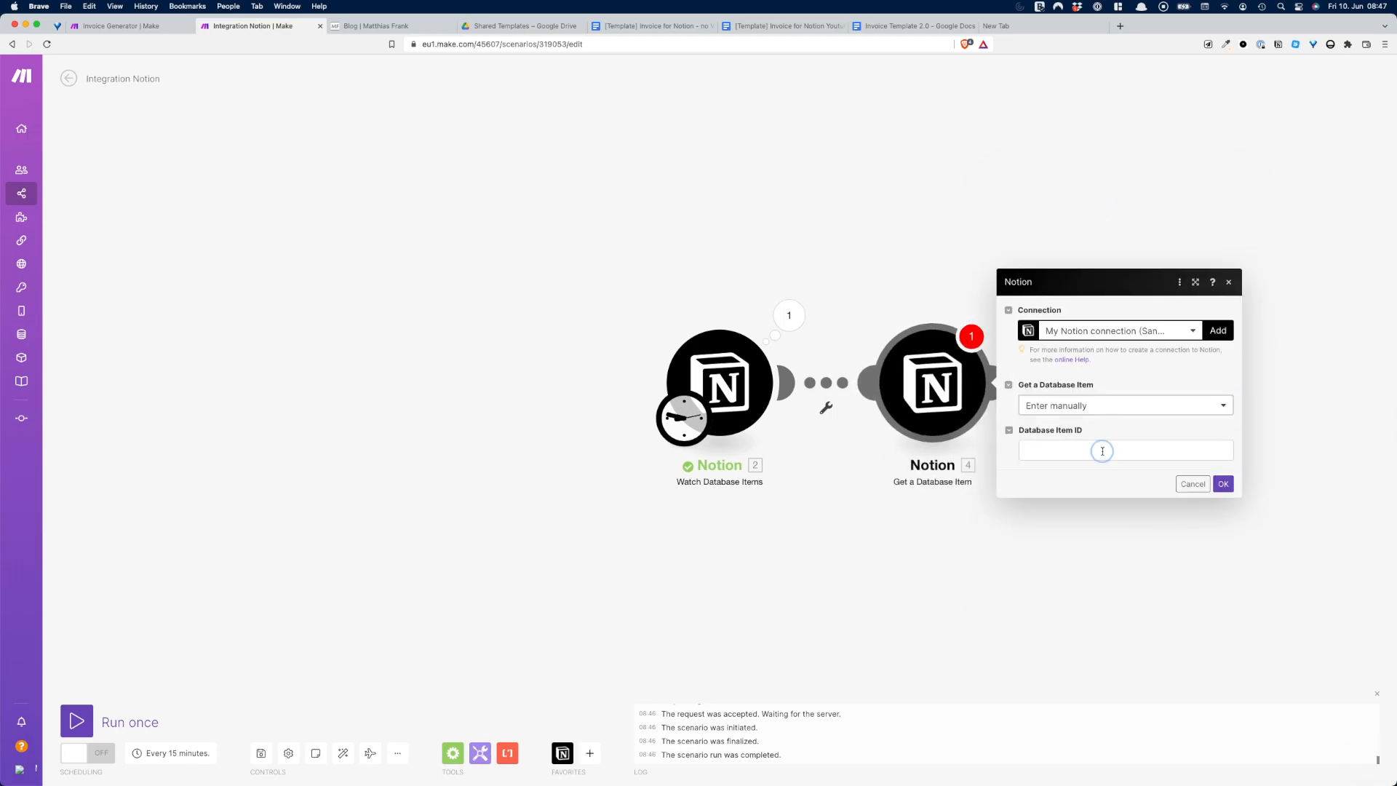
click(1113, 451)
click(896, 581)
click(859, 587)
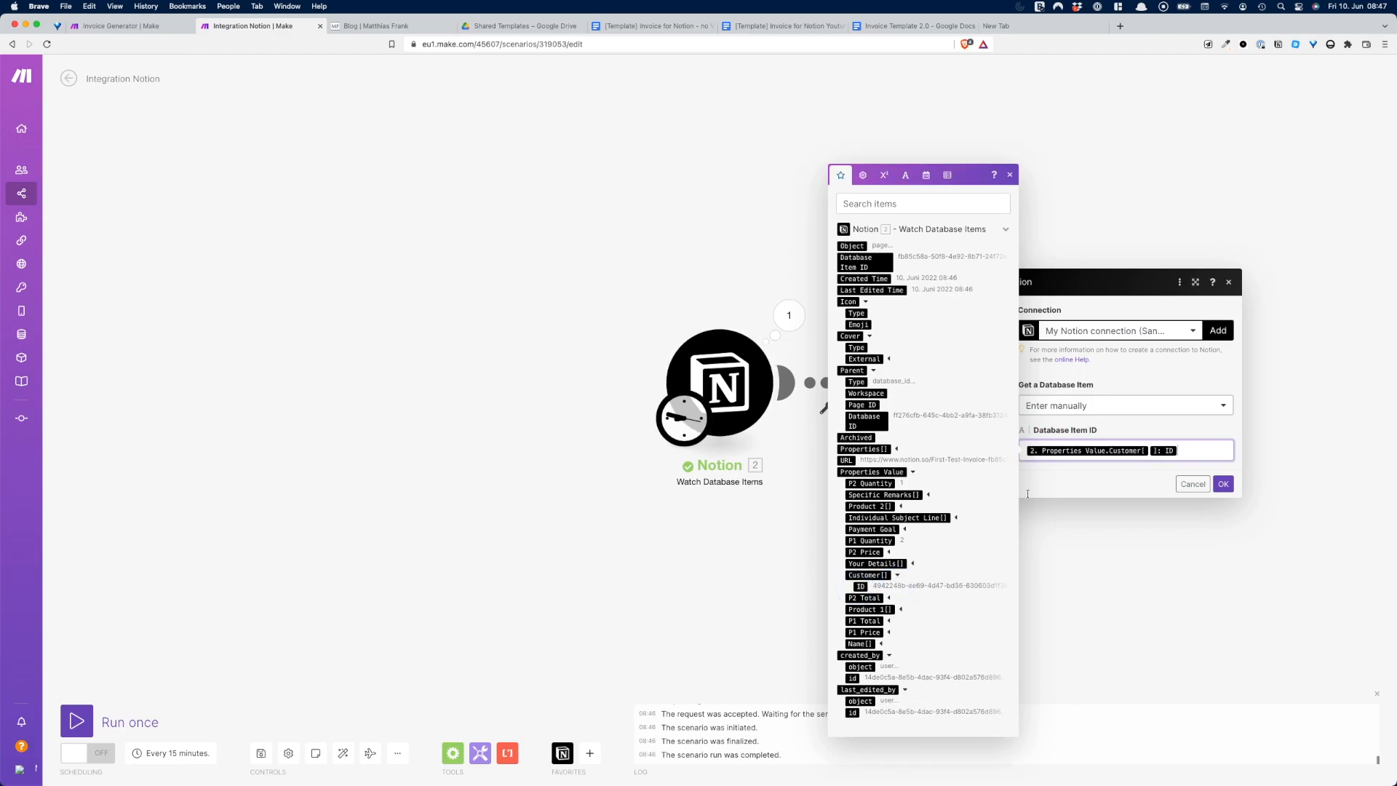
click(1223, 484)
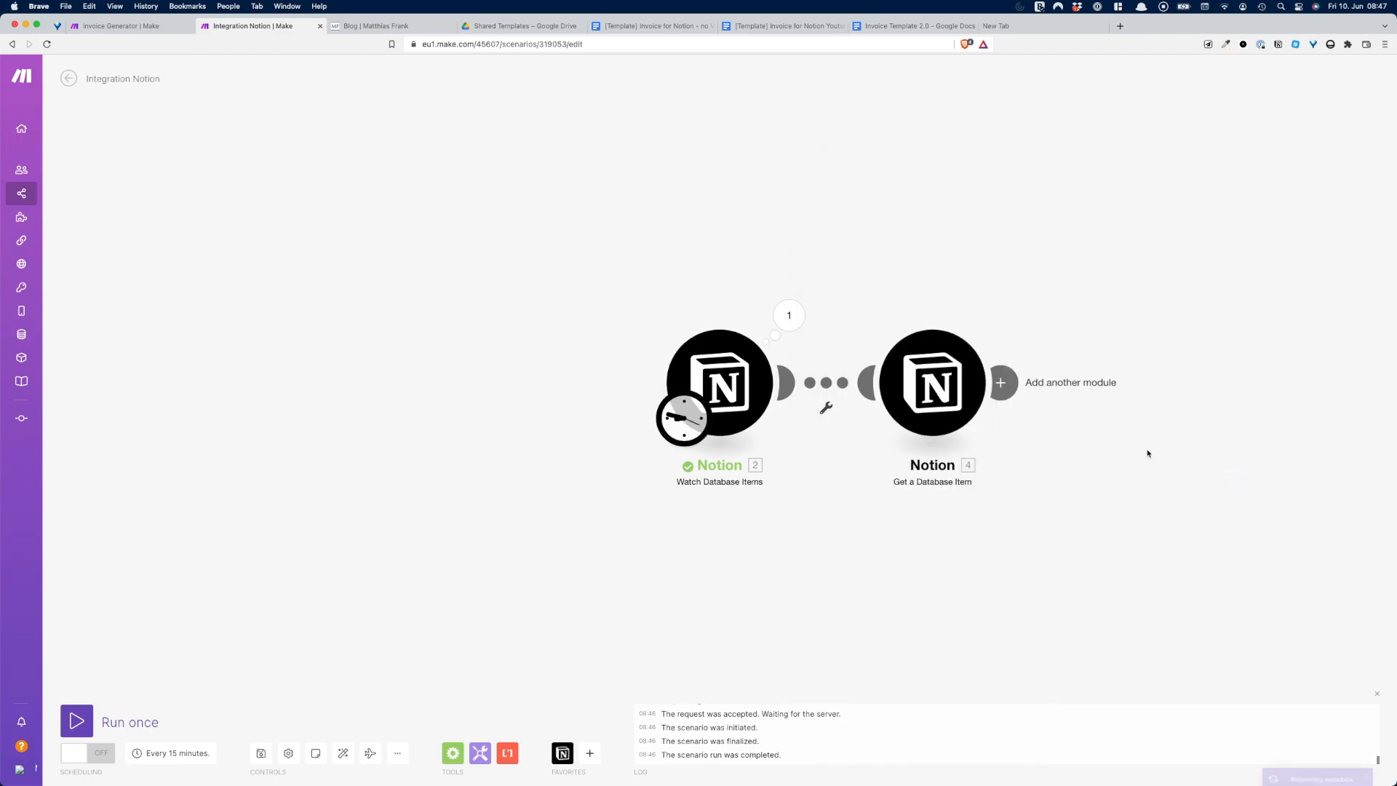
Step: Add a second Notion Get a Database Item module at the end of the scenario
click(1001, 384)
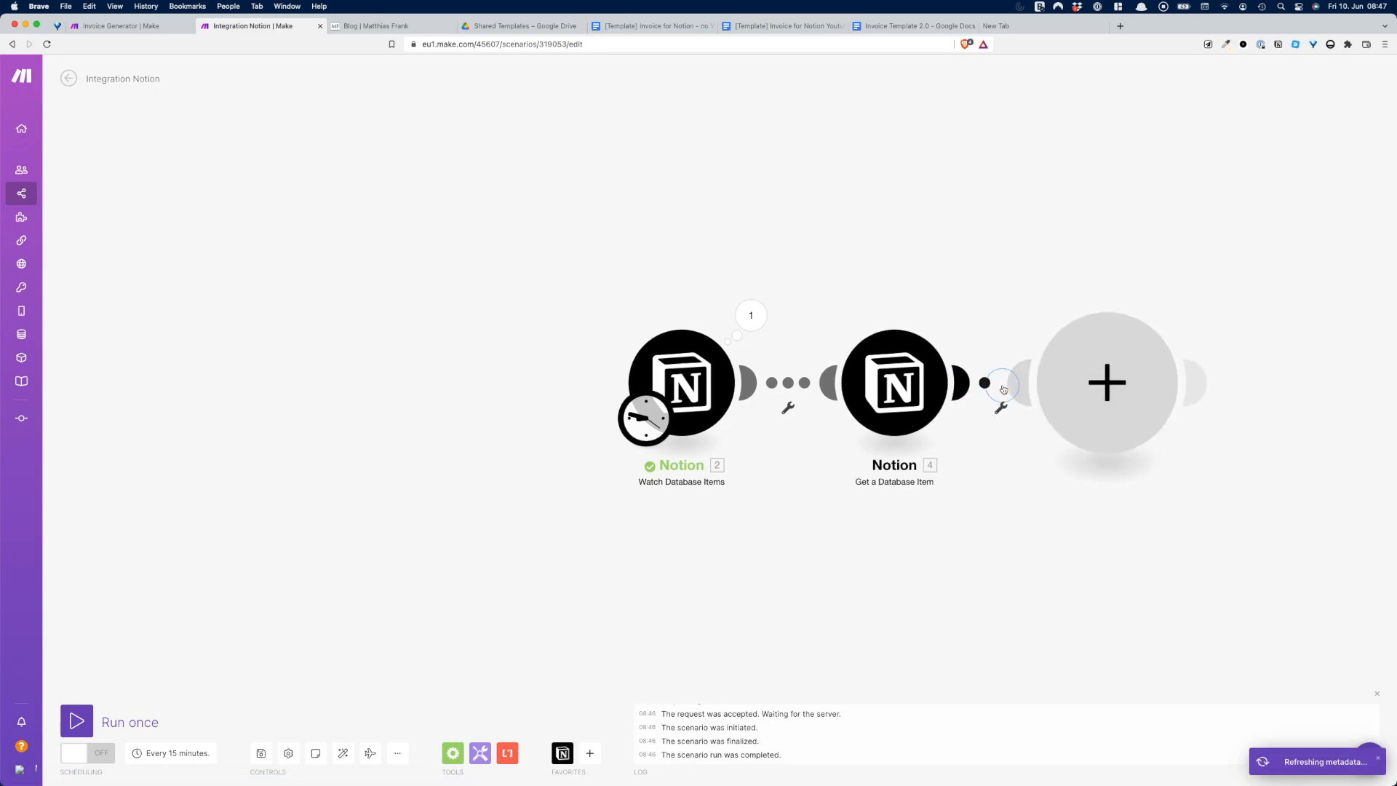
click(1221, 357)
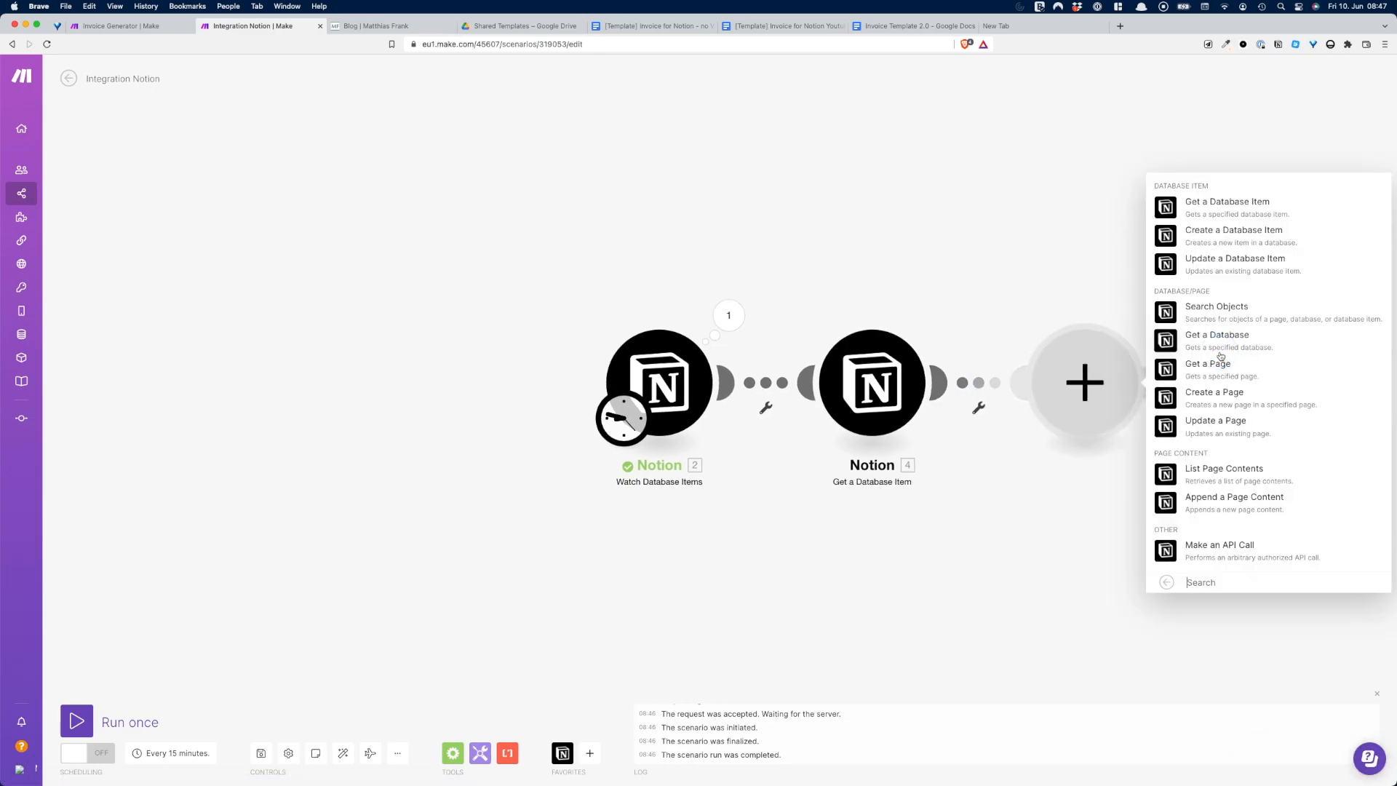
click(1211, 208)
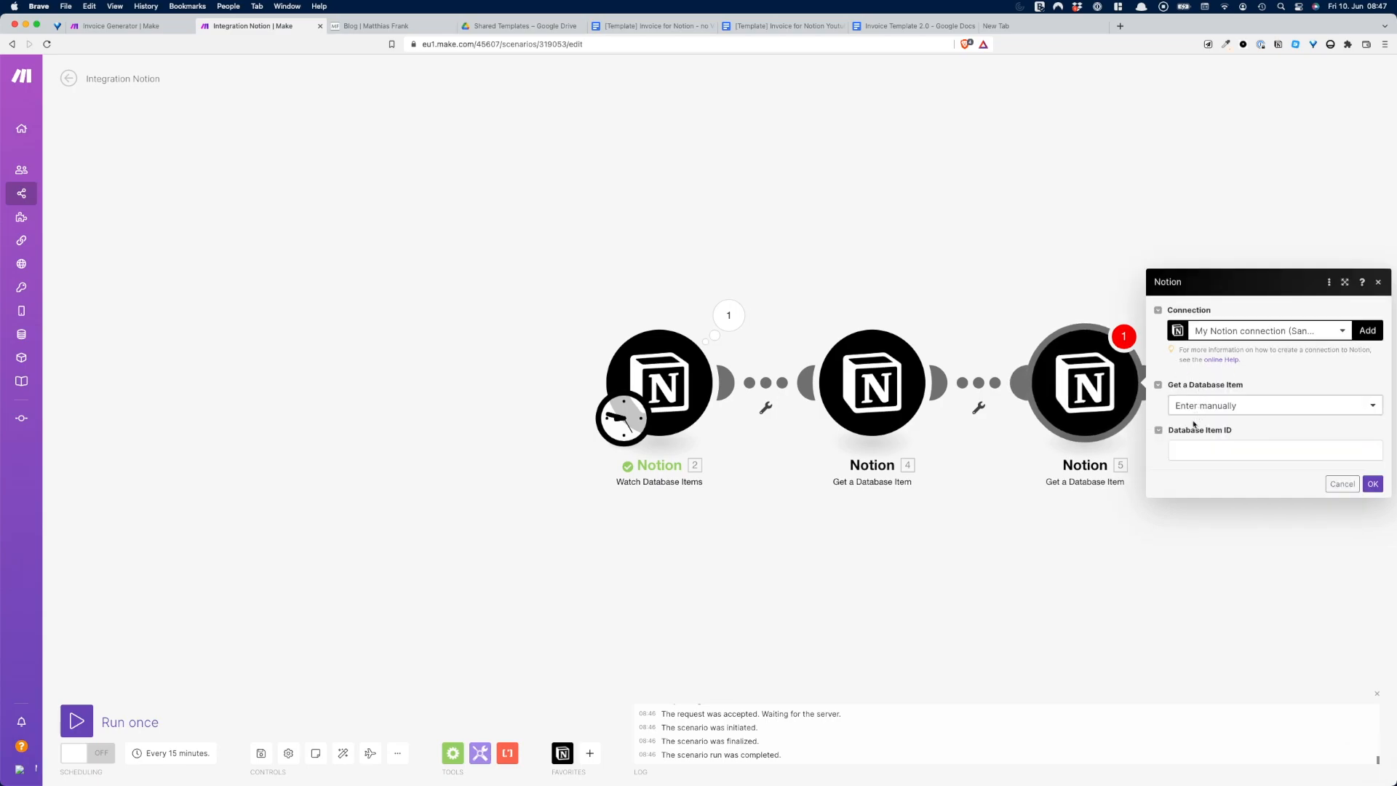
Step: Map the Database Item ID to the Your Details ID from the Watch Database Items module and confirm the module settings
click(1192, 450)
scroll(1111, 554, down, 3)
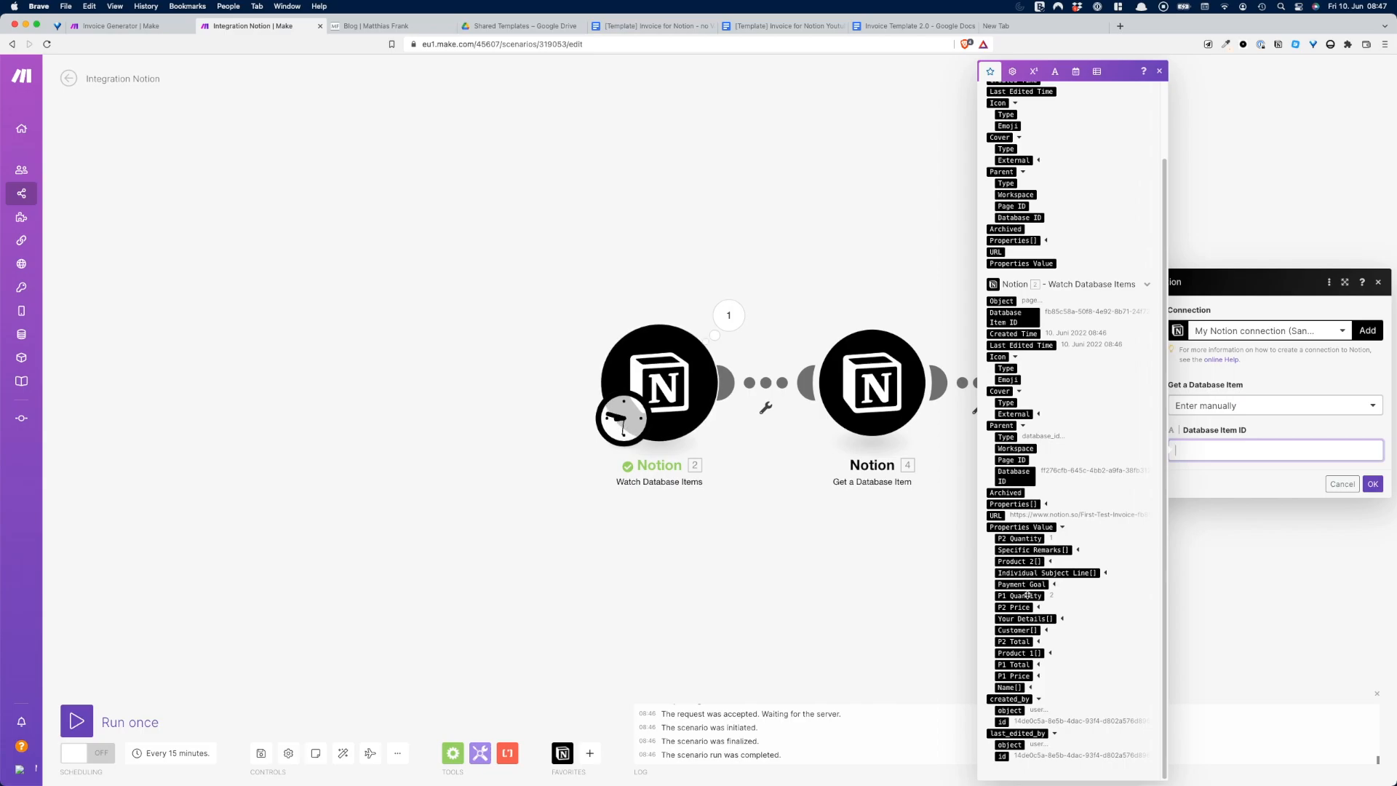
click(1062, 620)
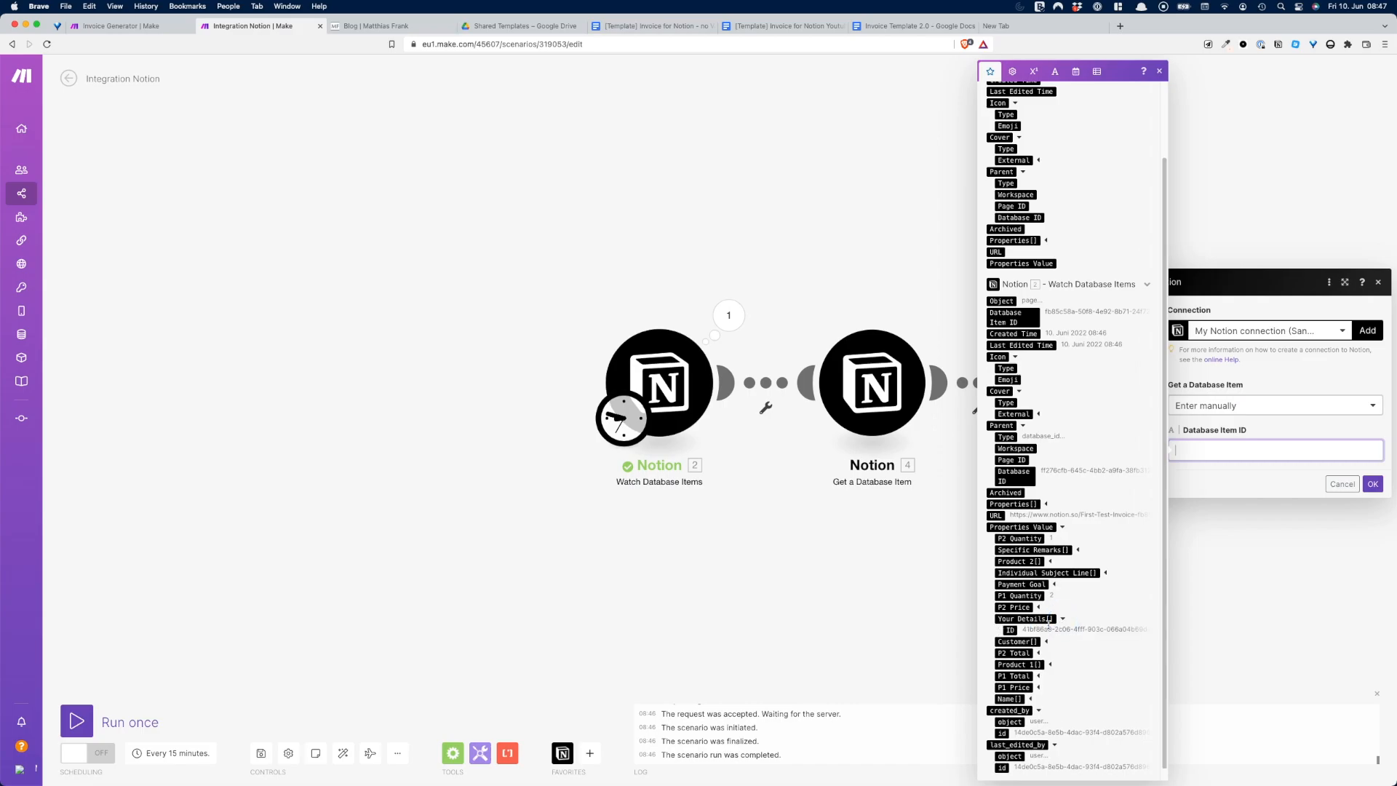
click(1010, 630)
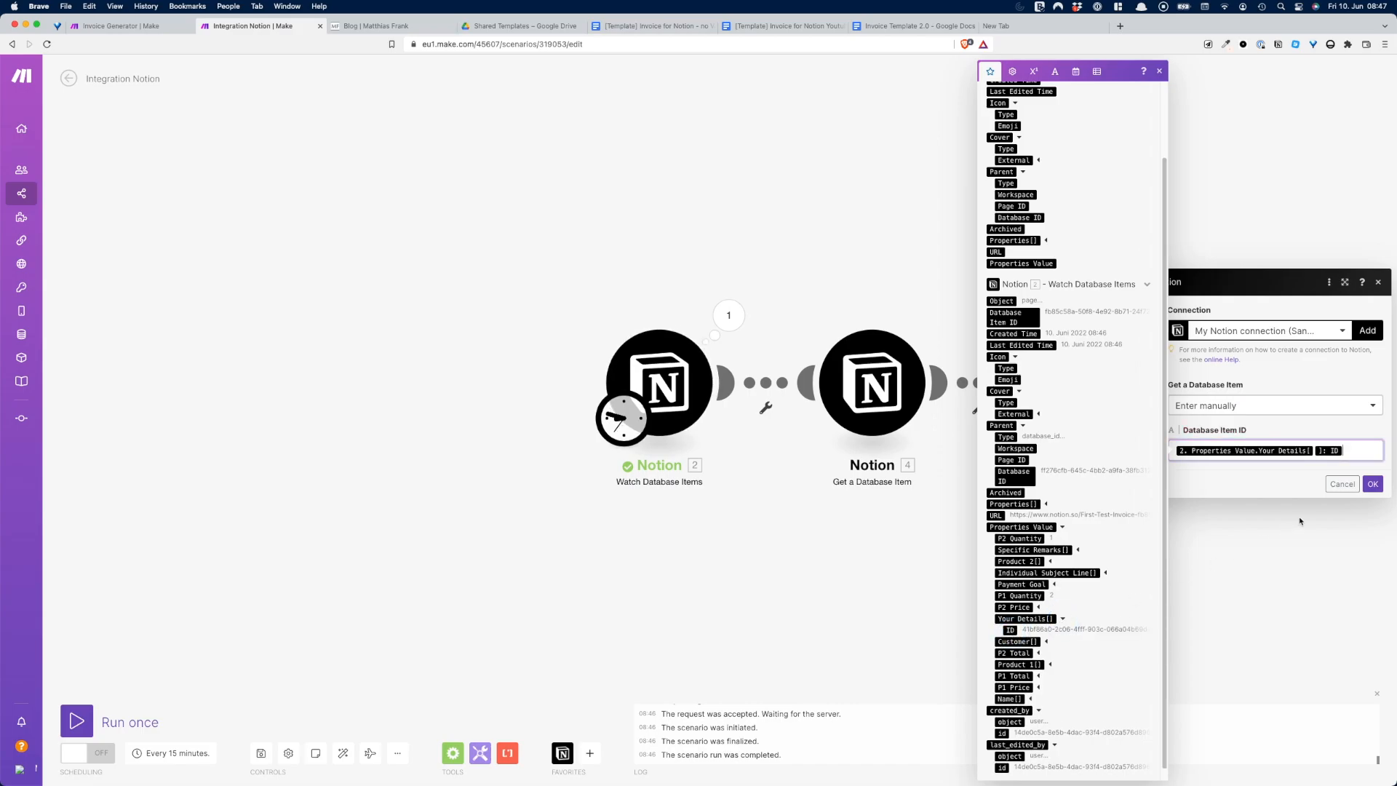
click(1372, 484)
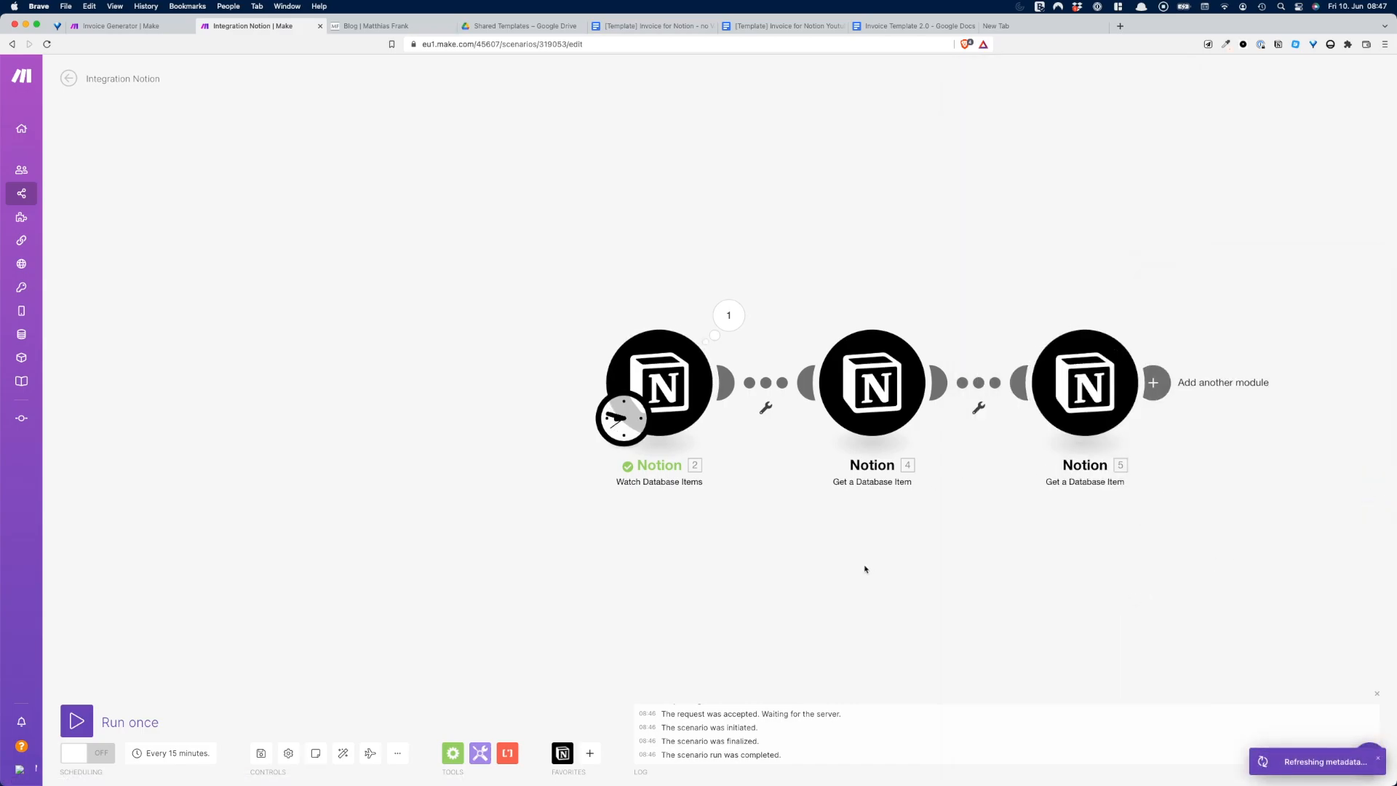
click(733, 543)
Step: Duplicate the last First Test Invoice row in Notion's Your Invoices table and run the Make scenario once
key(ctrl+Right)
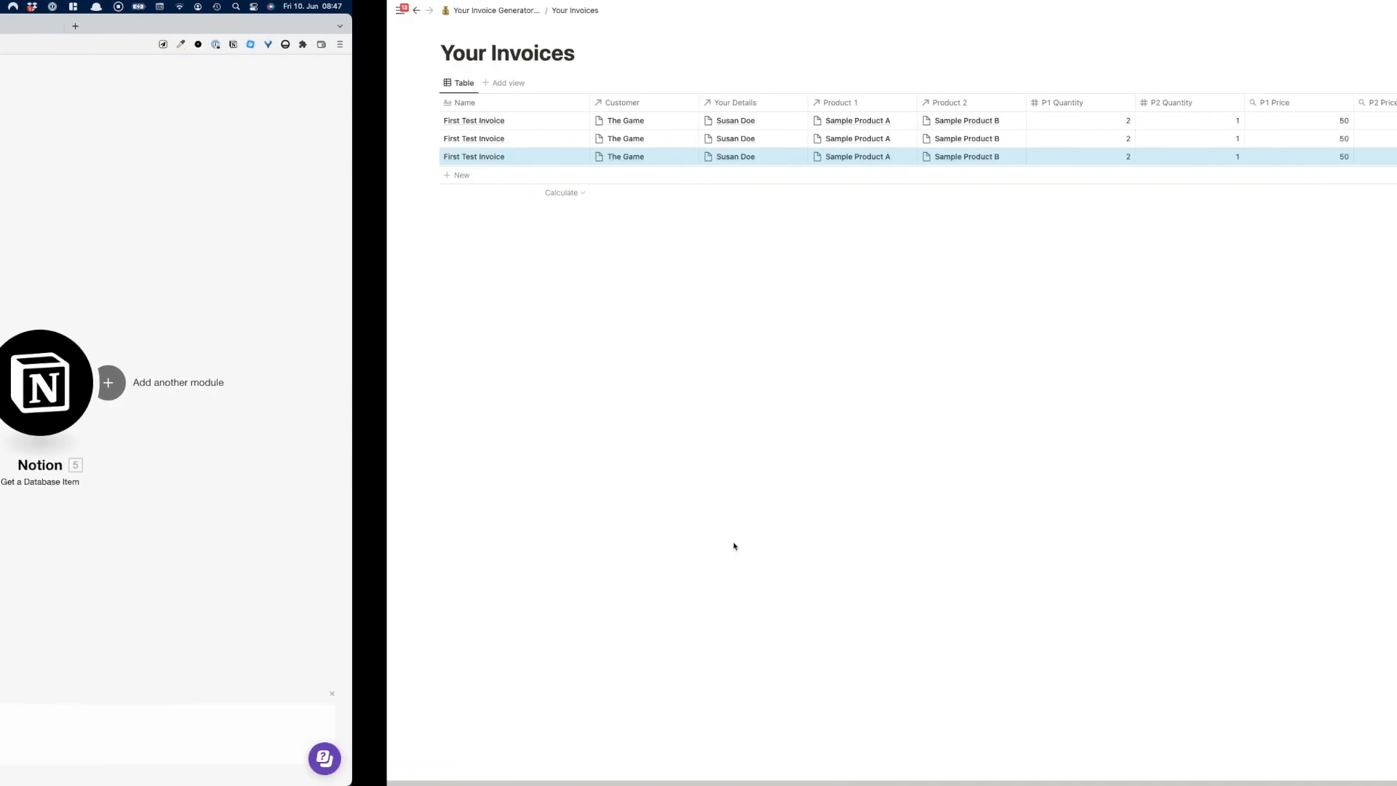
click(44, 156)
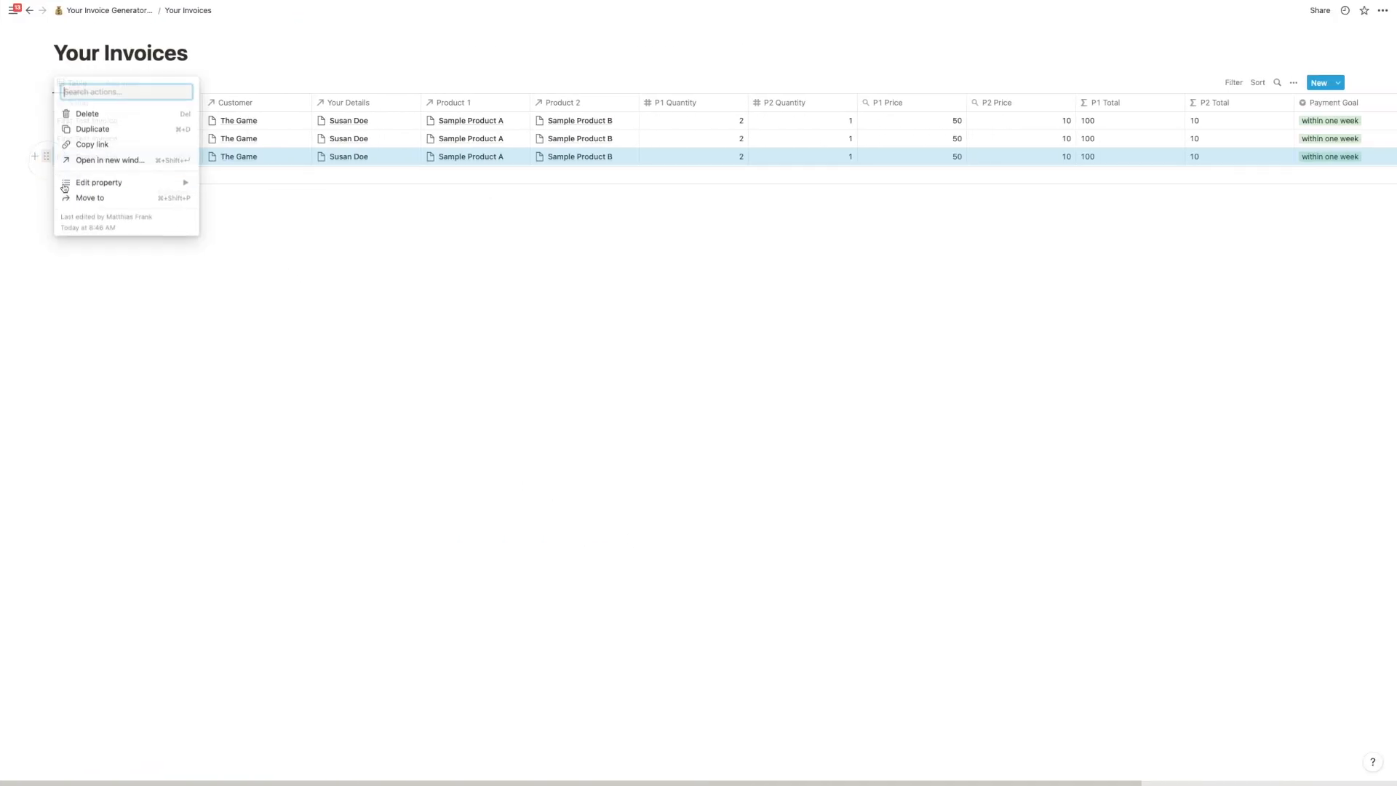
key(super+d)
key(ctrl+Left)
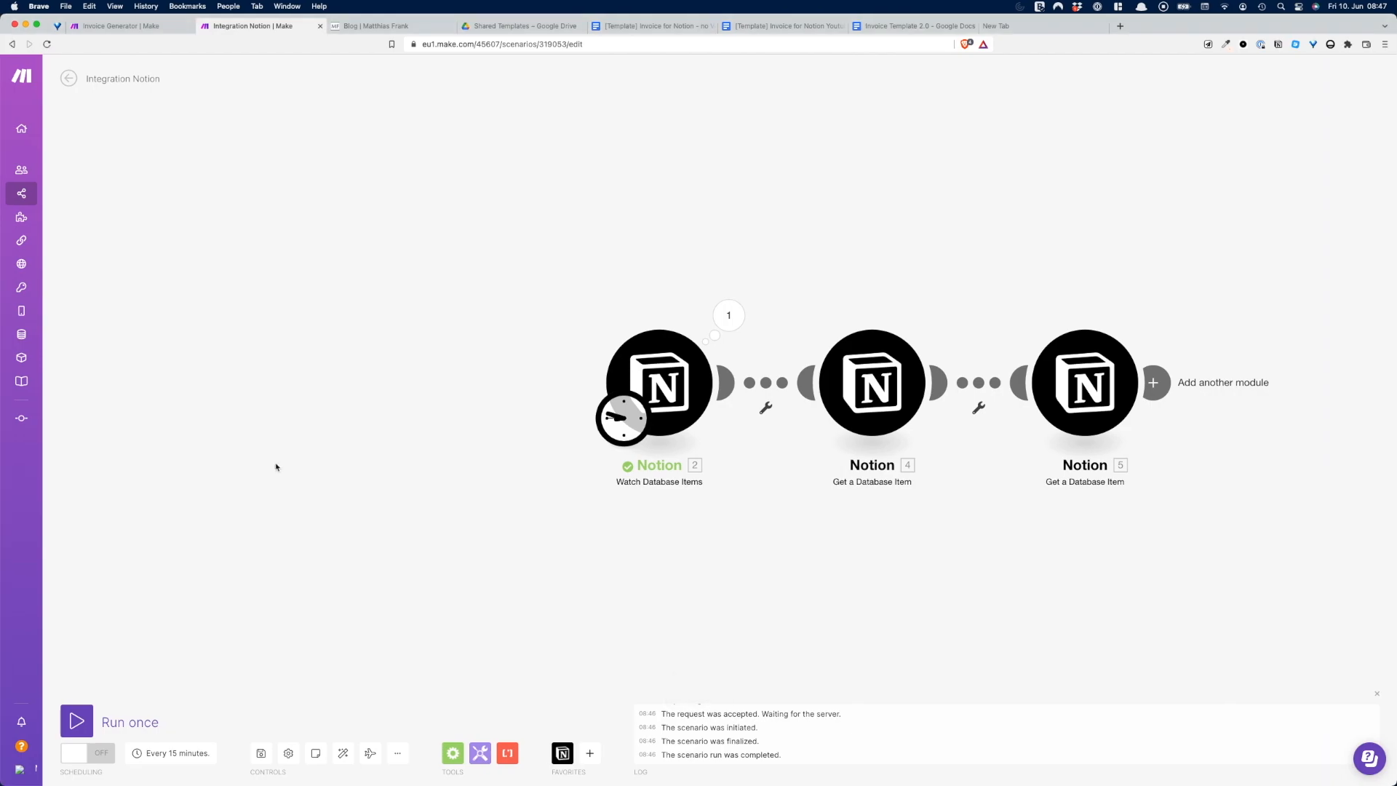
click(77, 720)
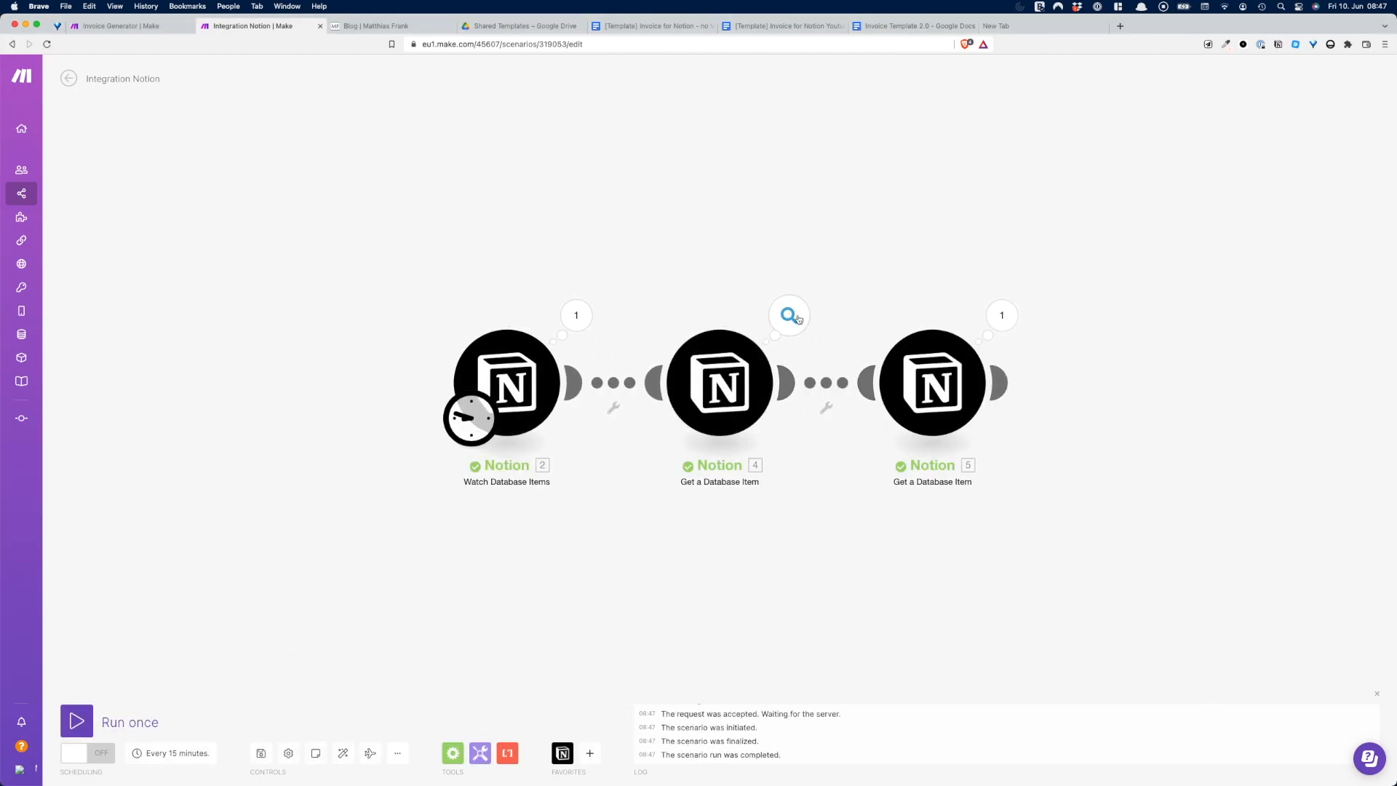
Step: Examine the output bundles of both Get a Database Item modules, including their property values and the customer street
click(796, 318)
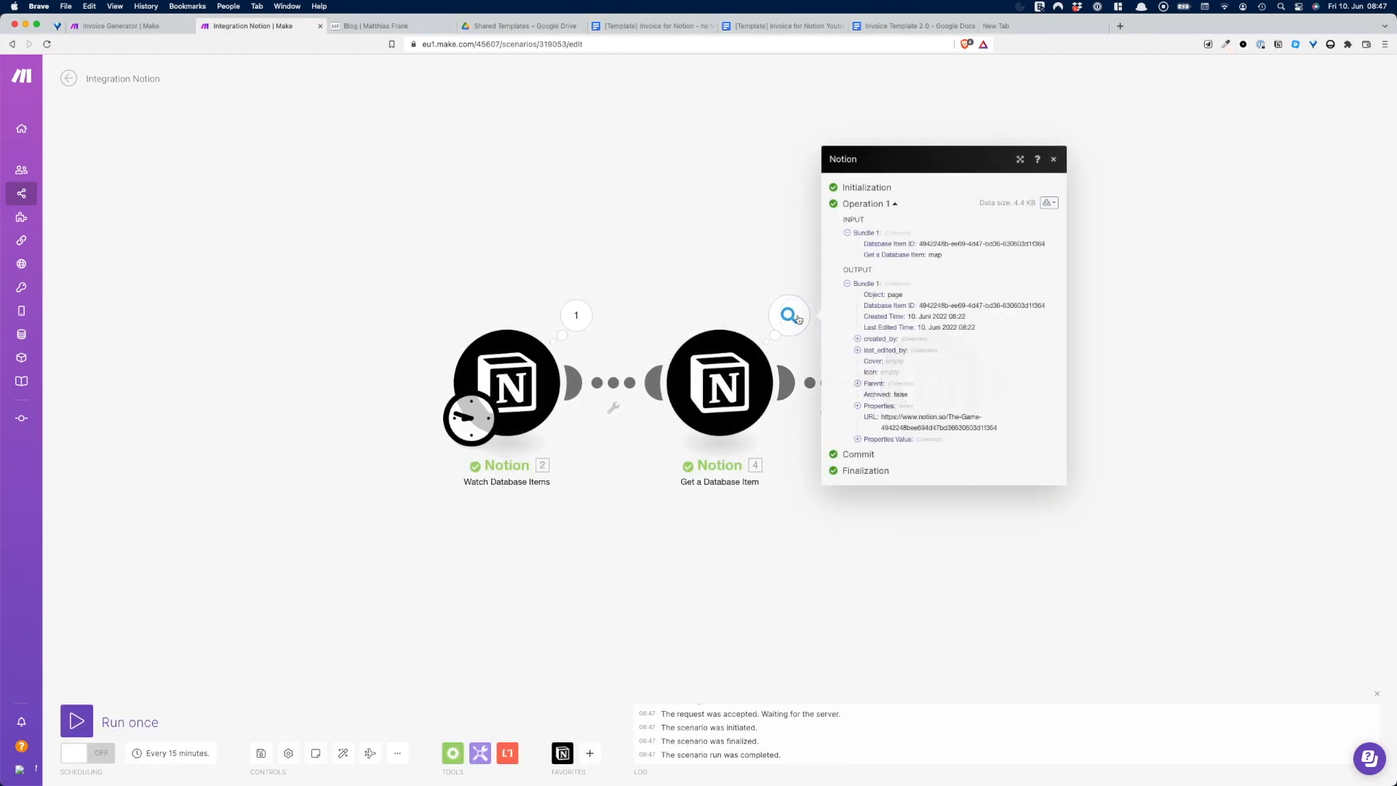
click(857, 439)
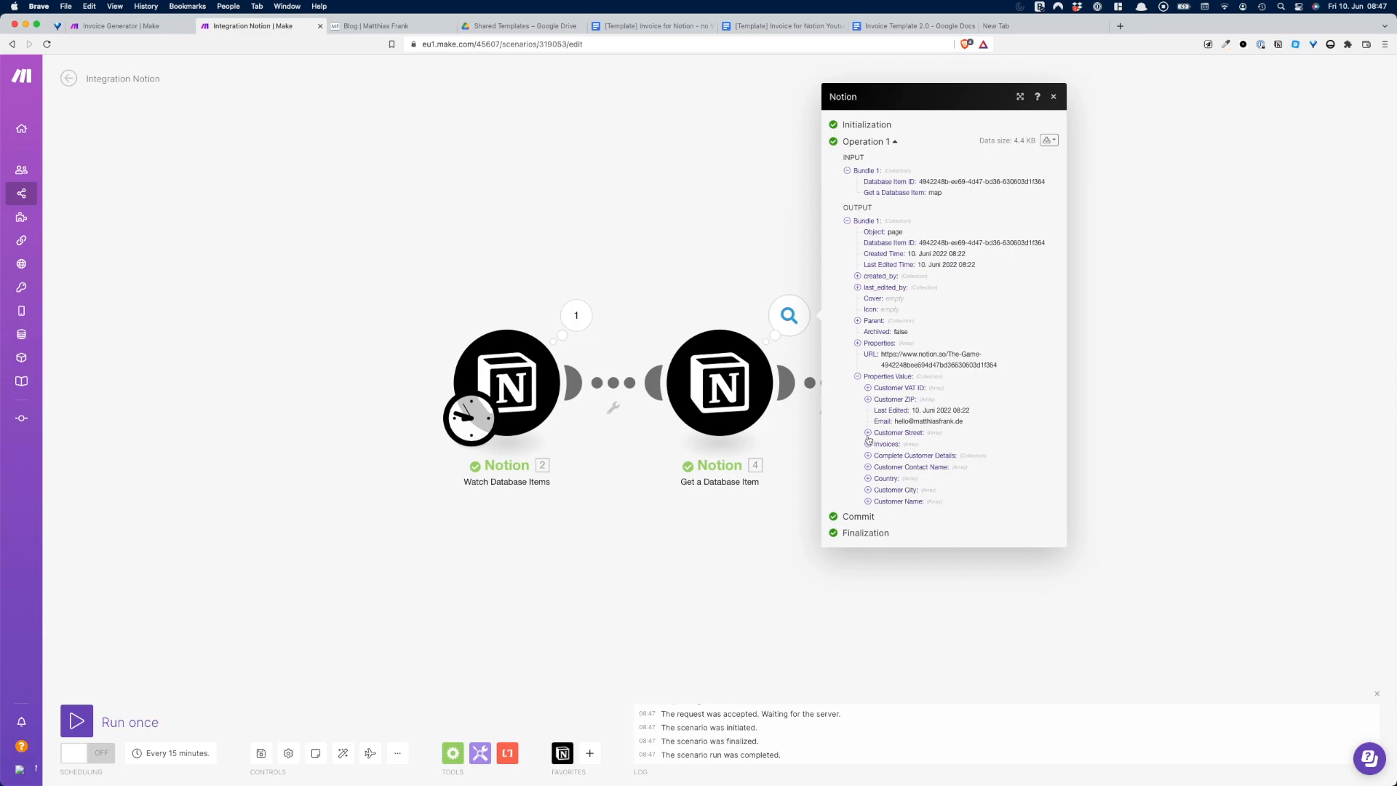
click(867, 433)
click(878, 444)
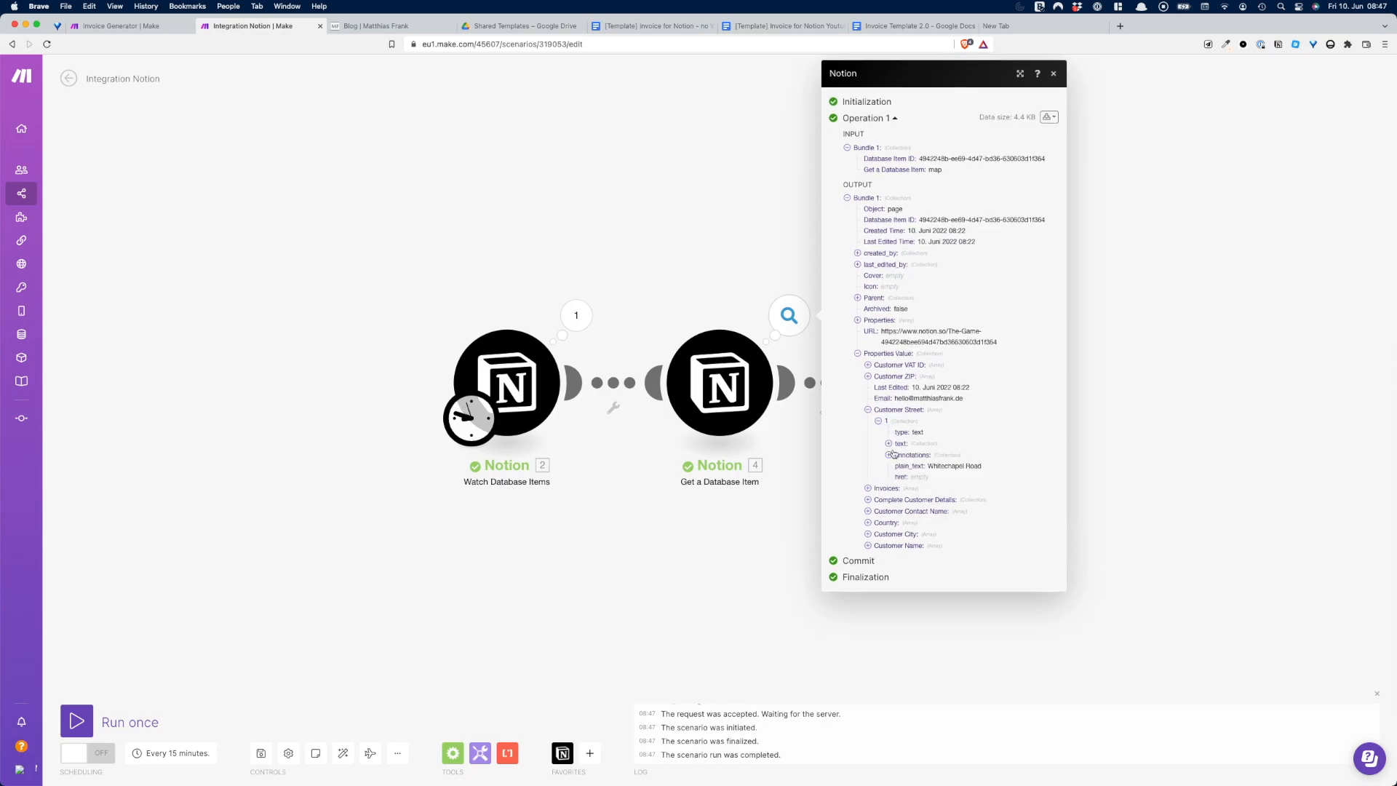
click(814, 524)
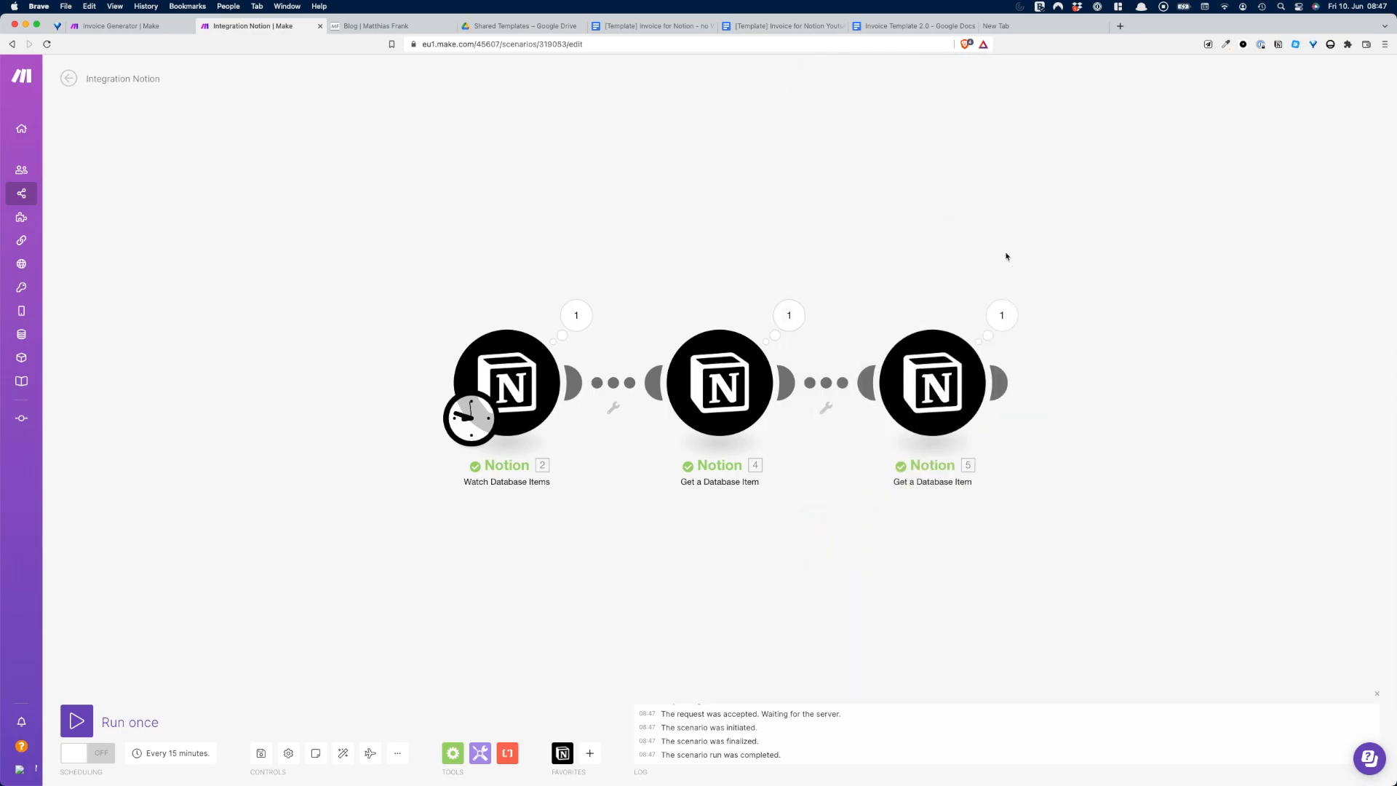
click(1002, 315)
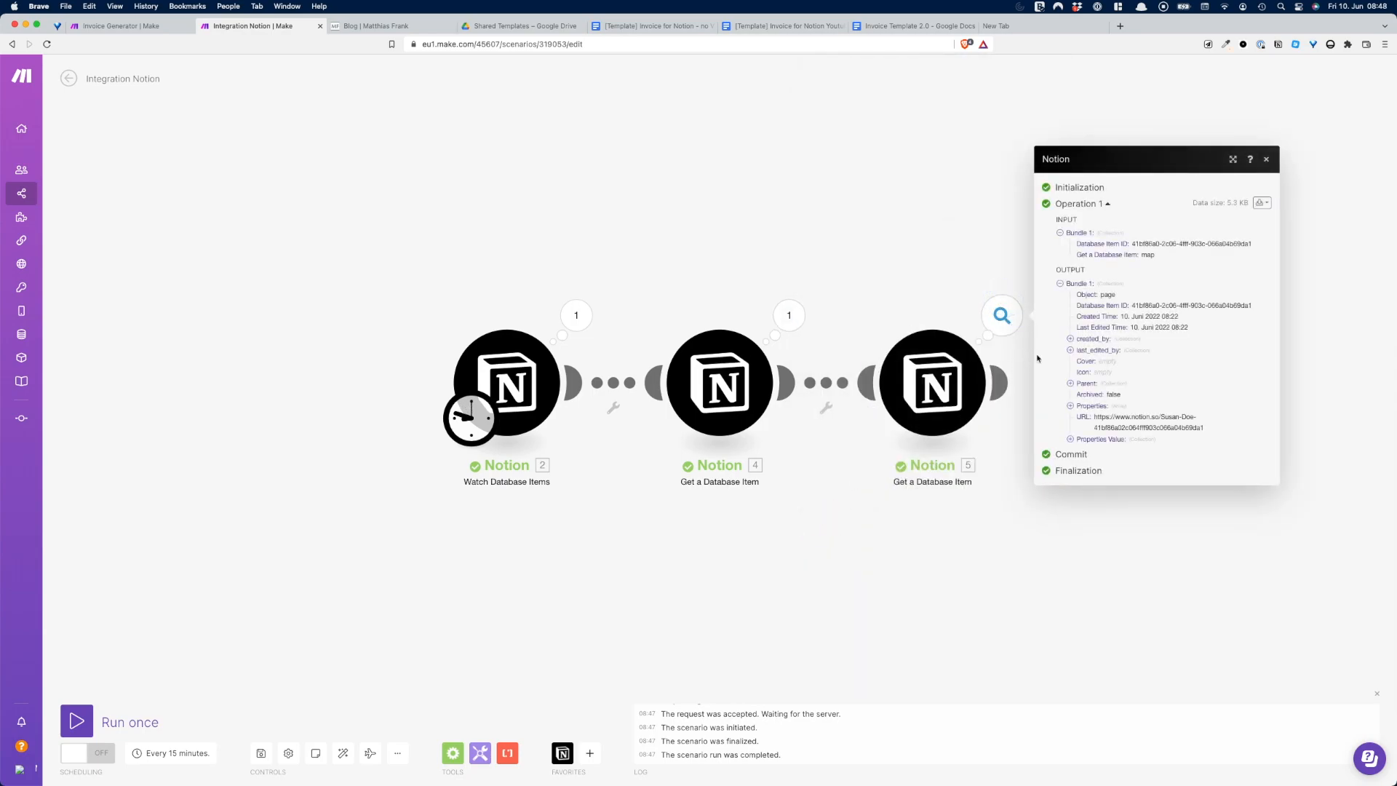
click(1071, 439)
click(1006, 500)
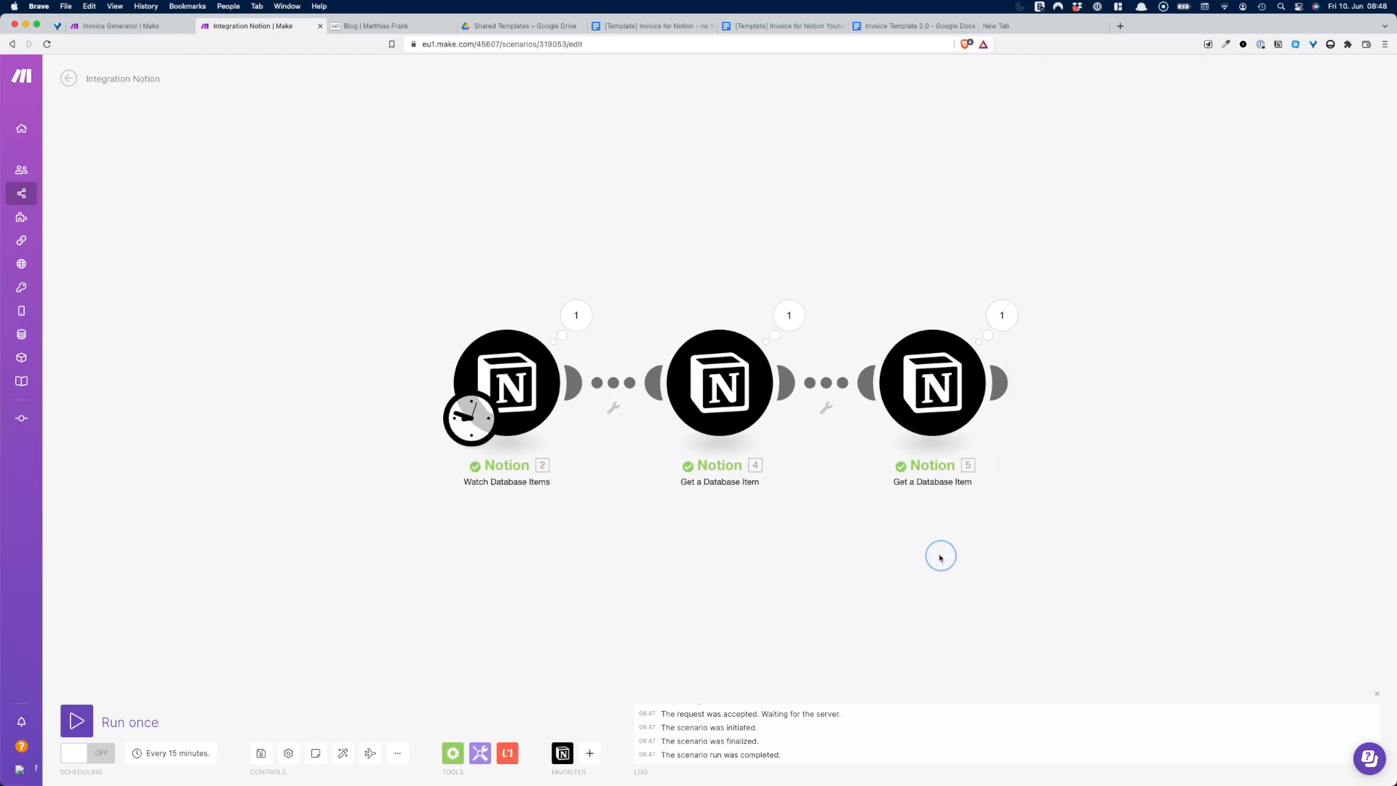
Step: Append a Notion Search Objects module after the last Get a Database Item module
mouse_move(1003, 387)
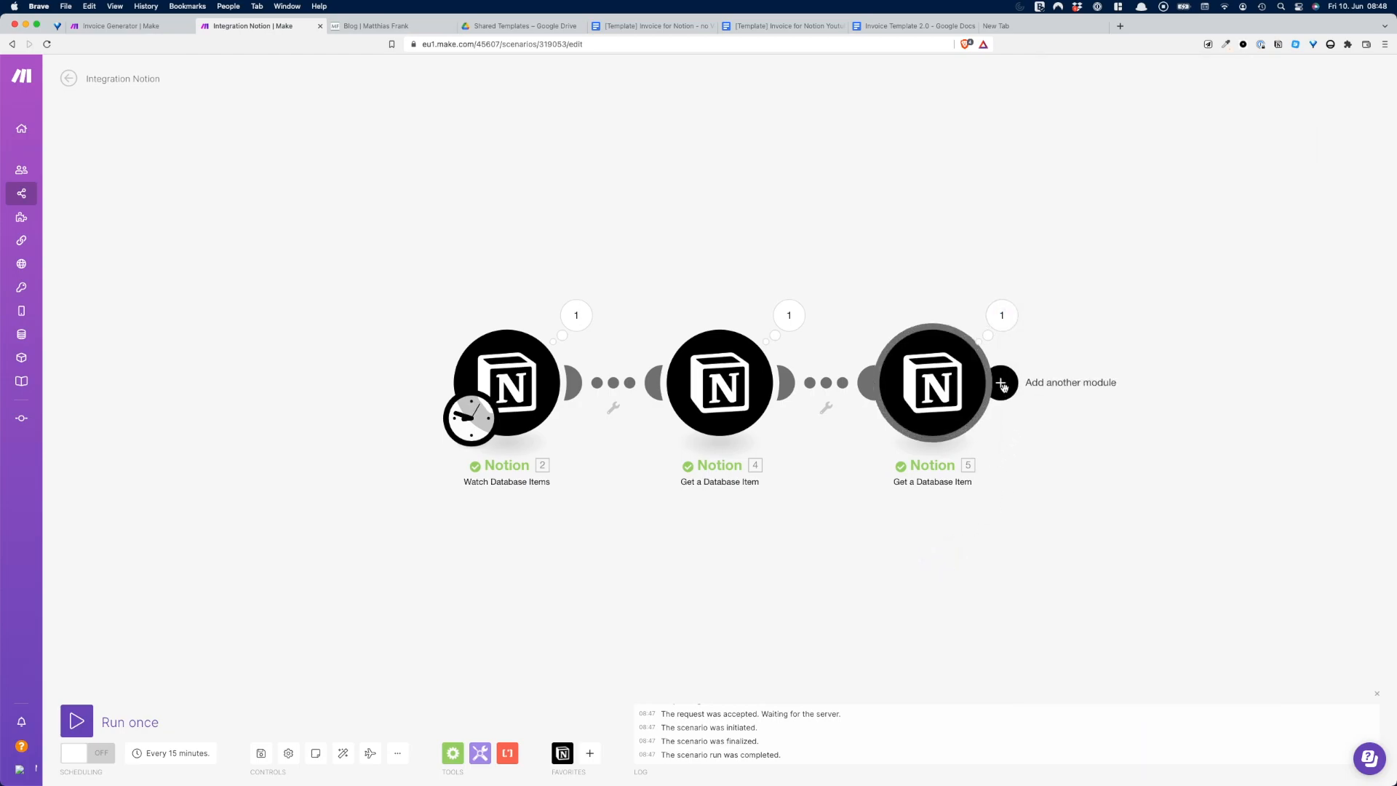
click(1002, 385)
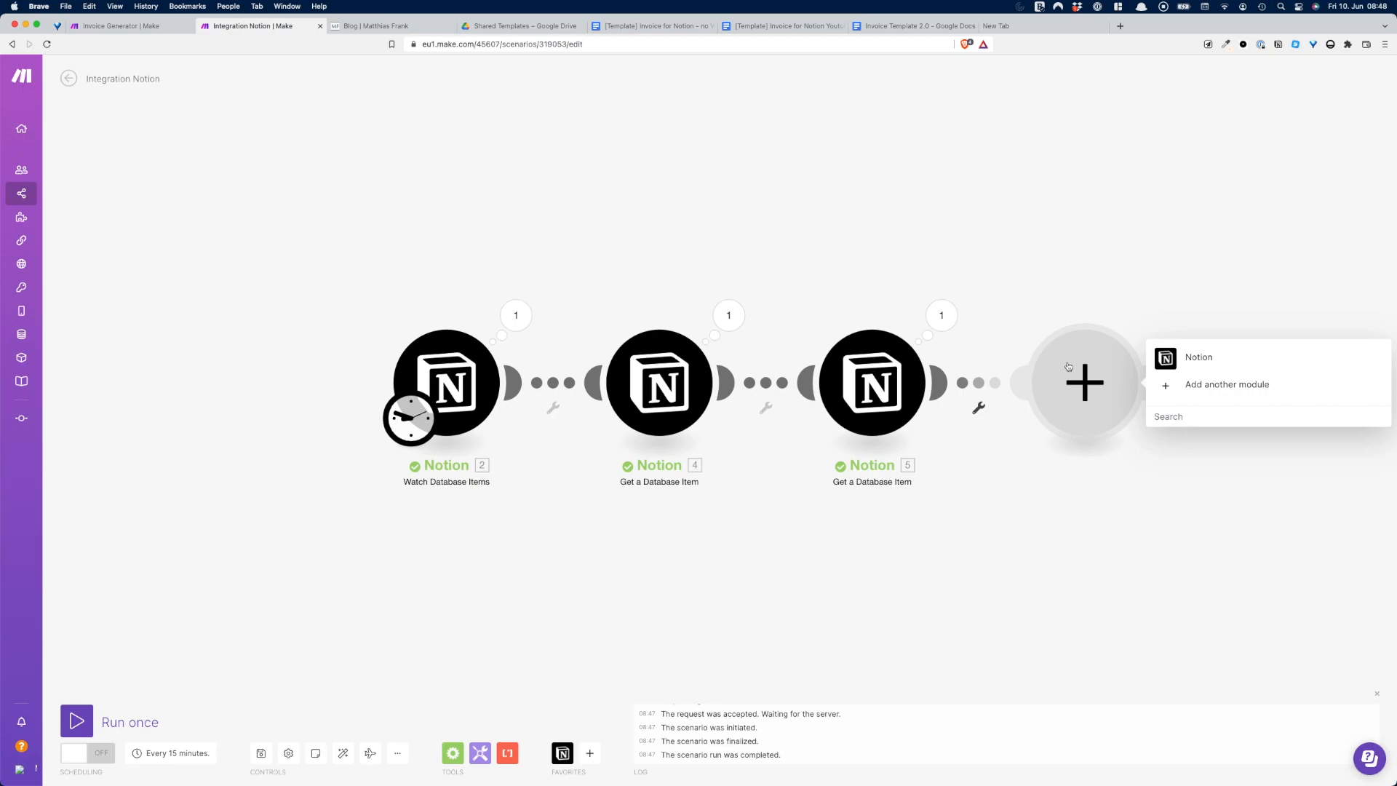
click(1219, 353)
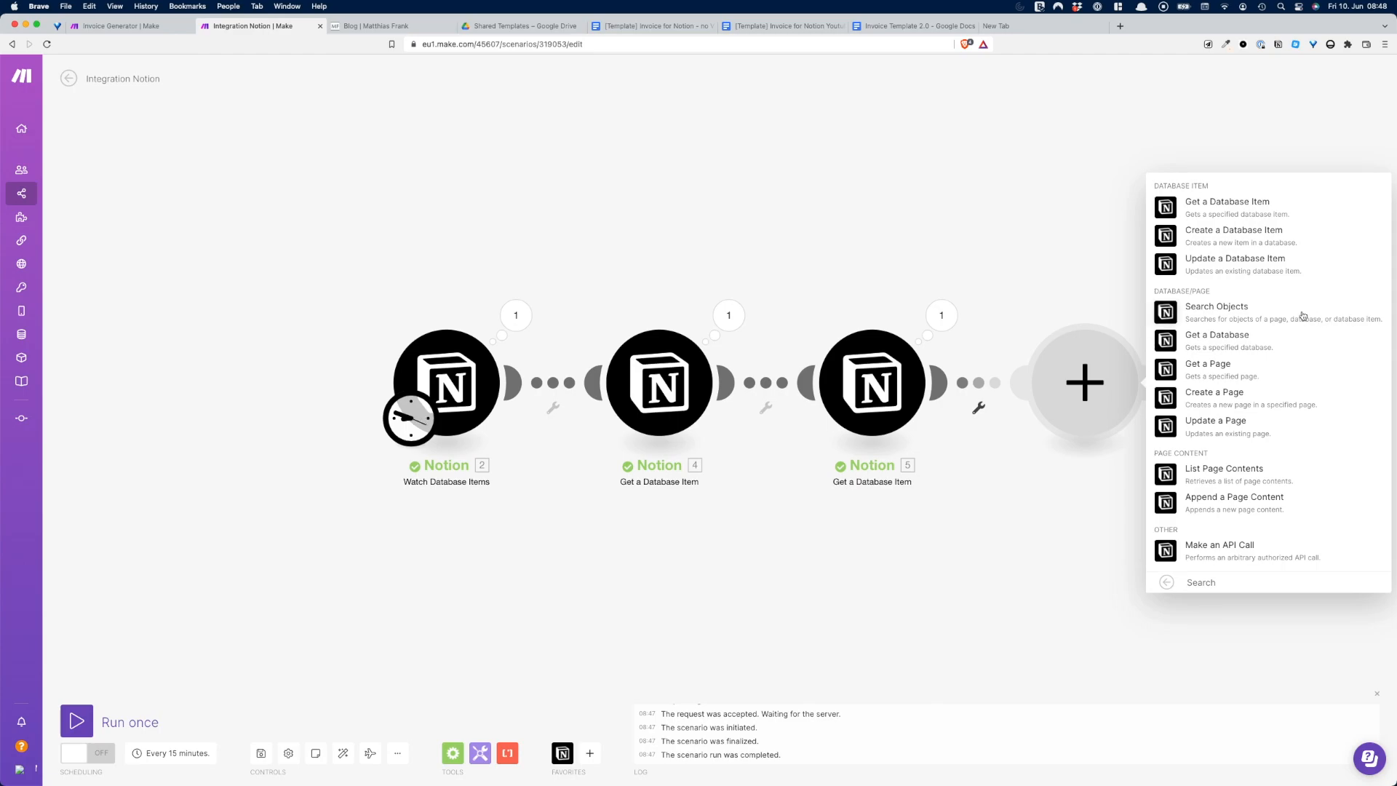
click(1205, 315)
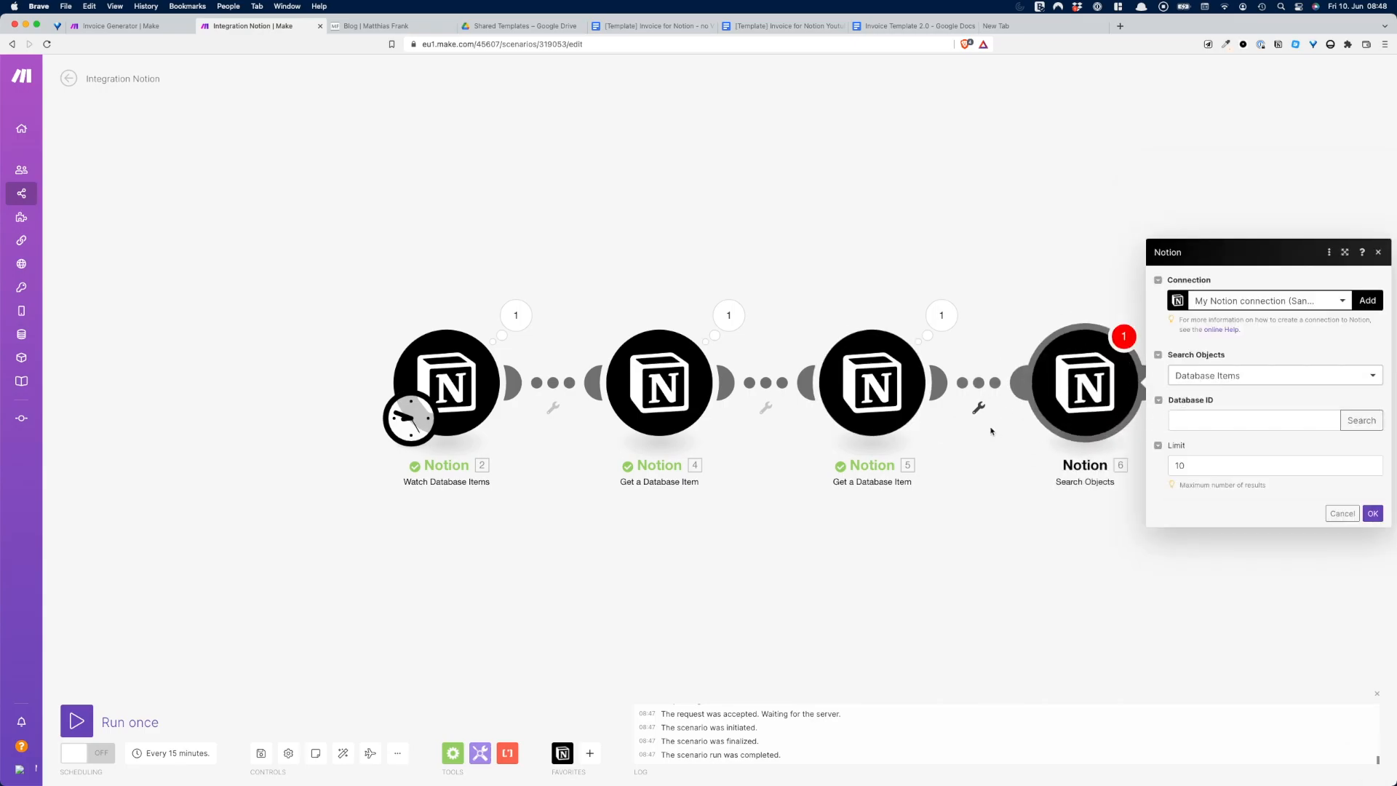
Step: In Notion, open the Number of Invoices database from the invoice generator page and copy its link
key(ctrl+Right)
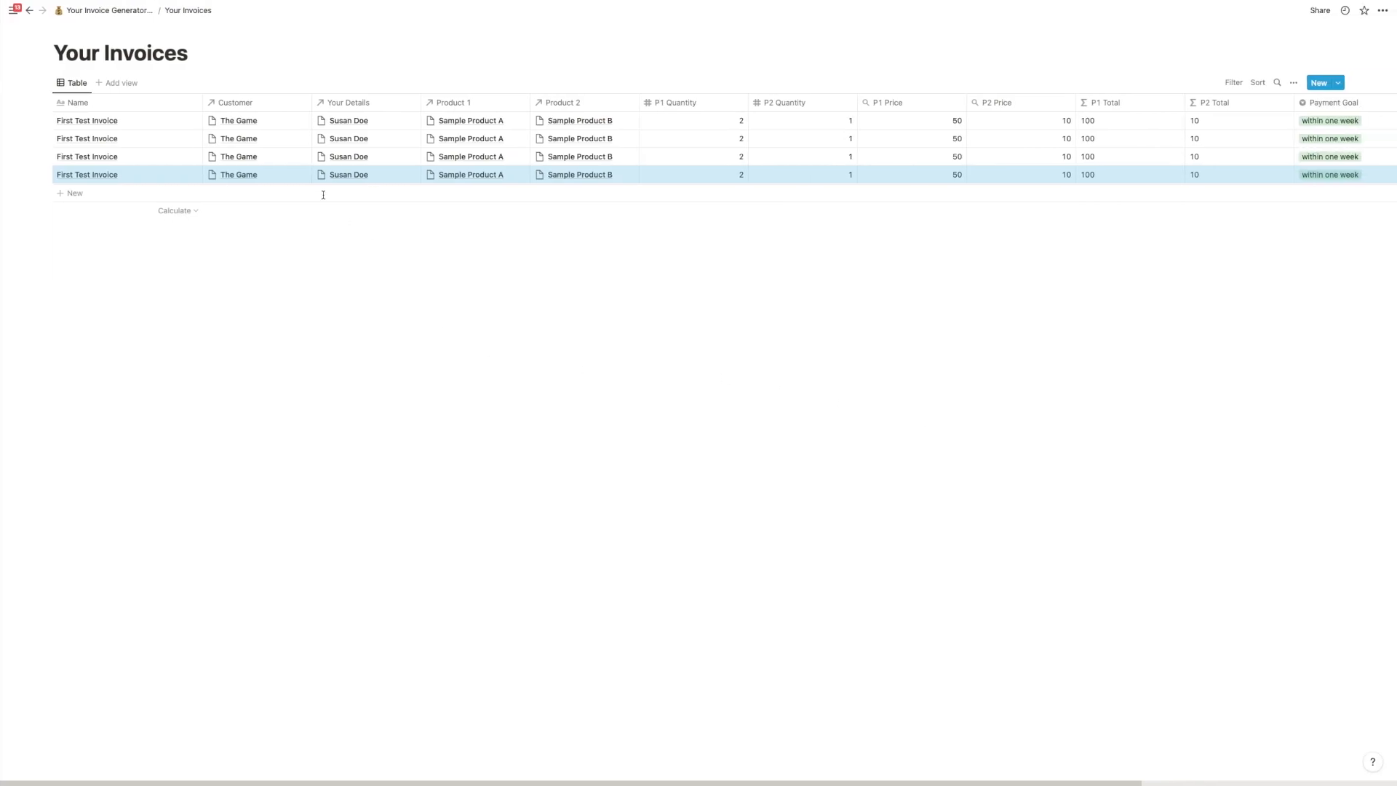
click(124, 10)
click(124, 232)
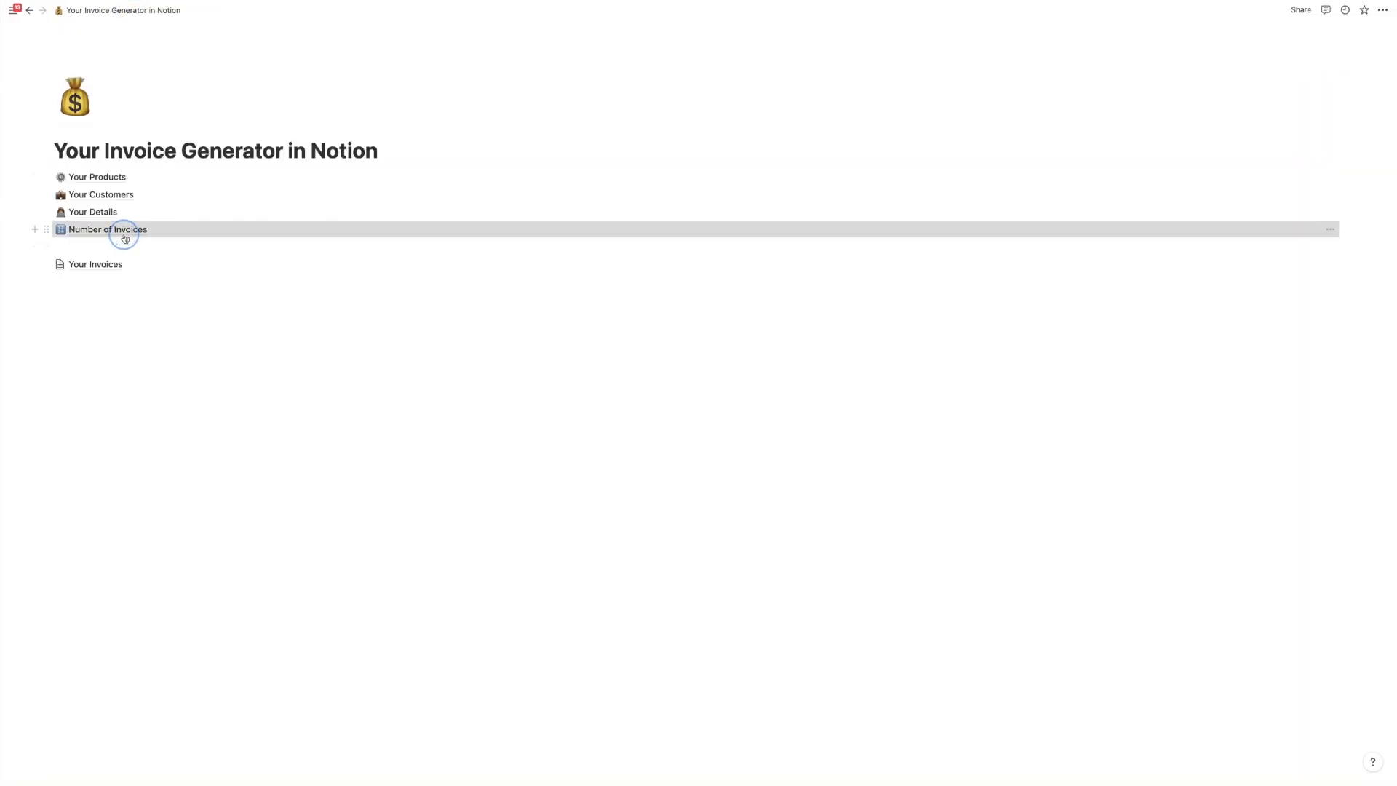
click(330, 425)
key(super+l)
Step: Switch to the browser, paste the link into the blank tab's address and copy only the database ID before "?v="
key(ctrl+Left)
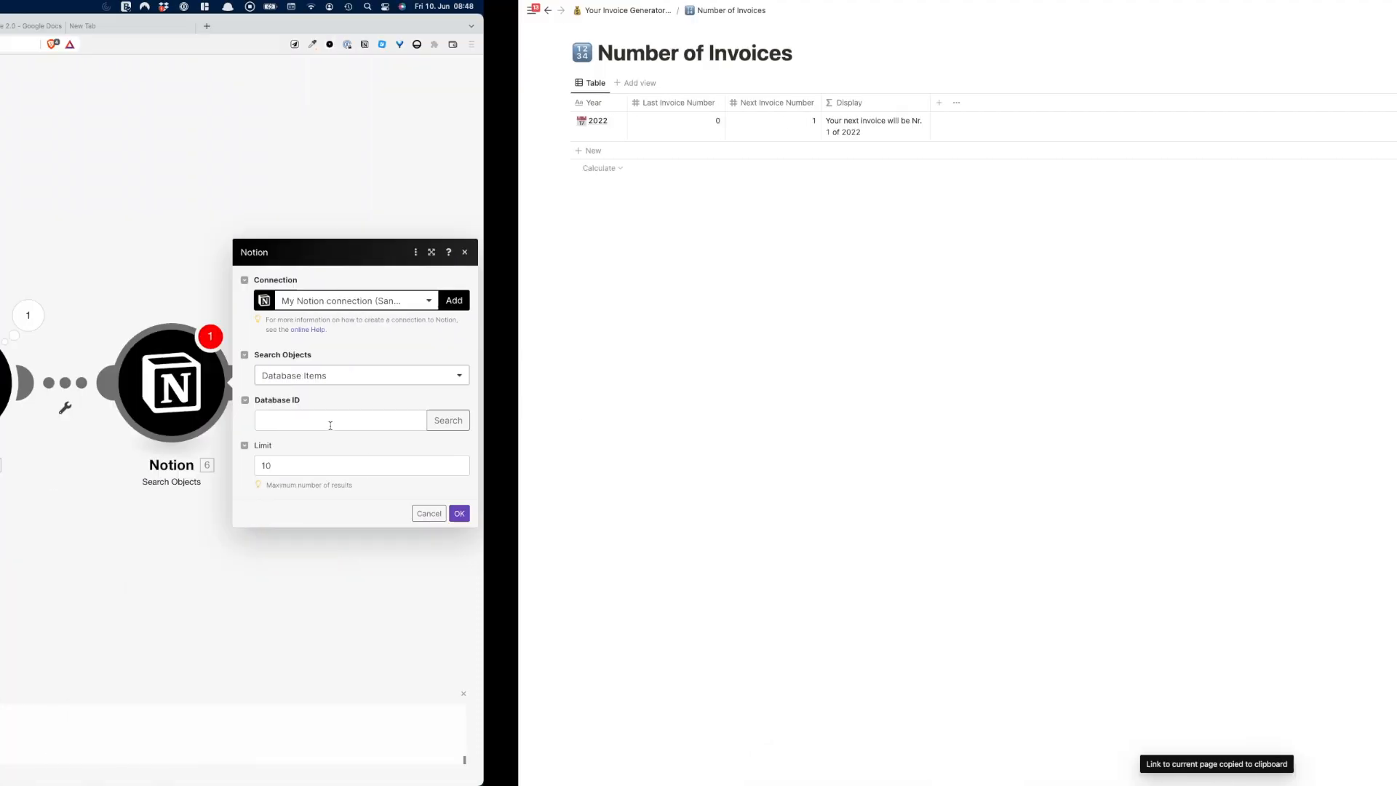
click(997, 26)
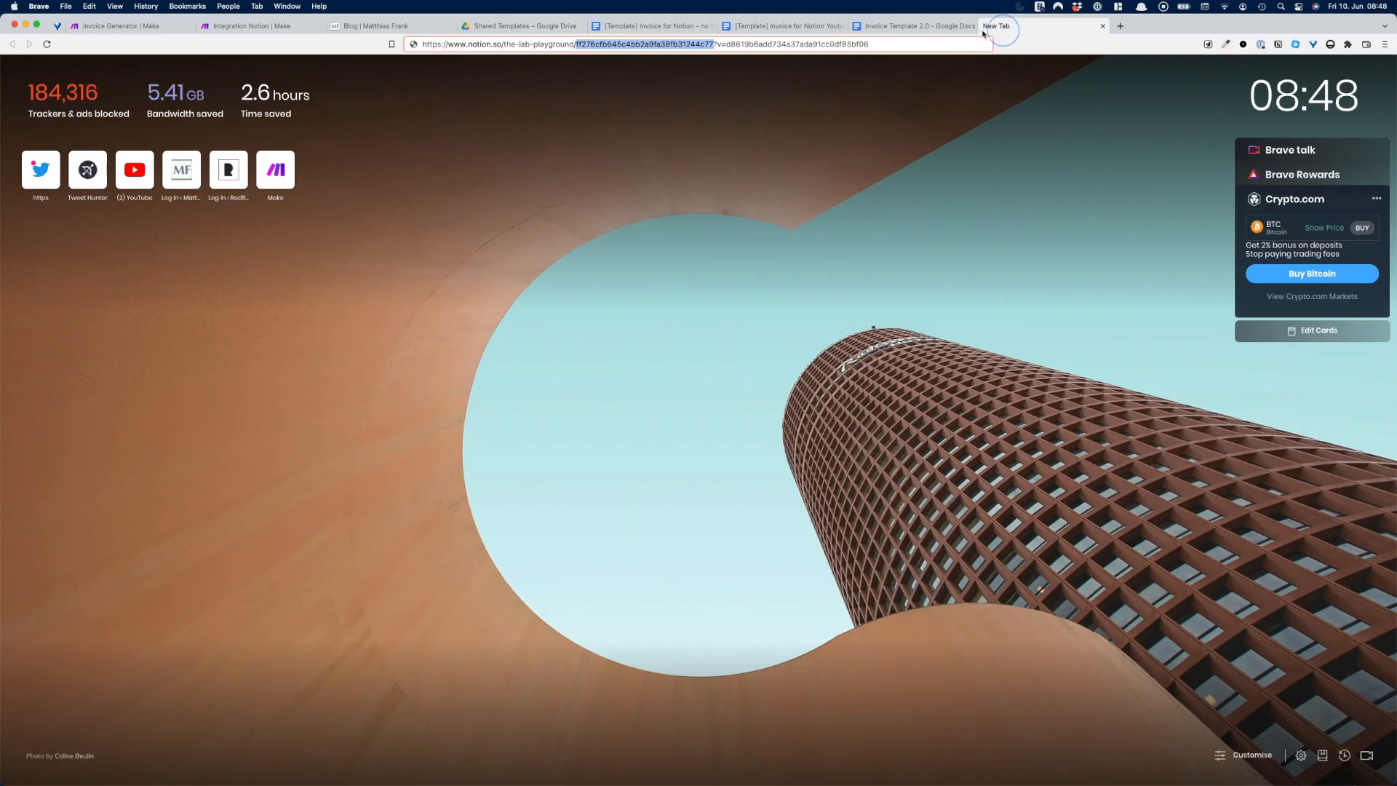
key(super+a)
key(super+v)
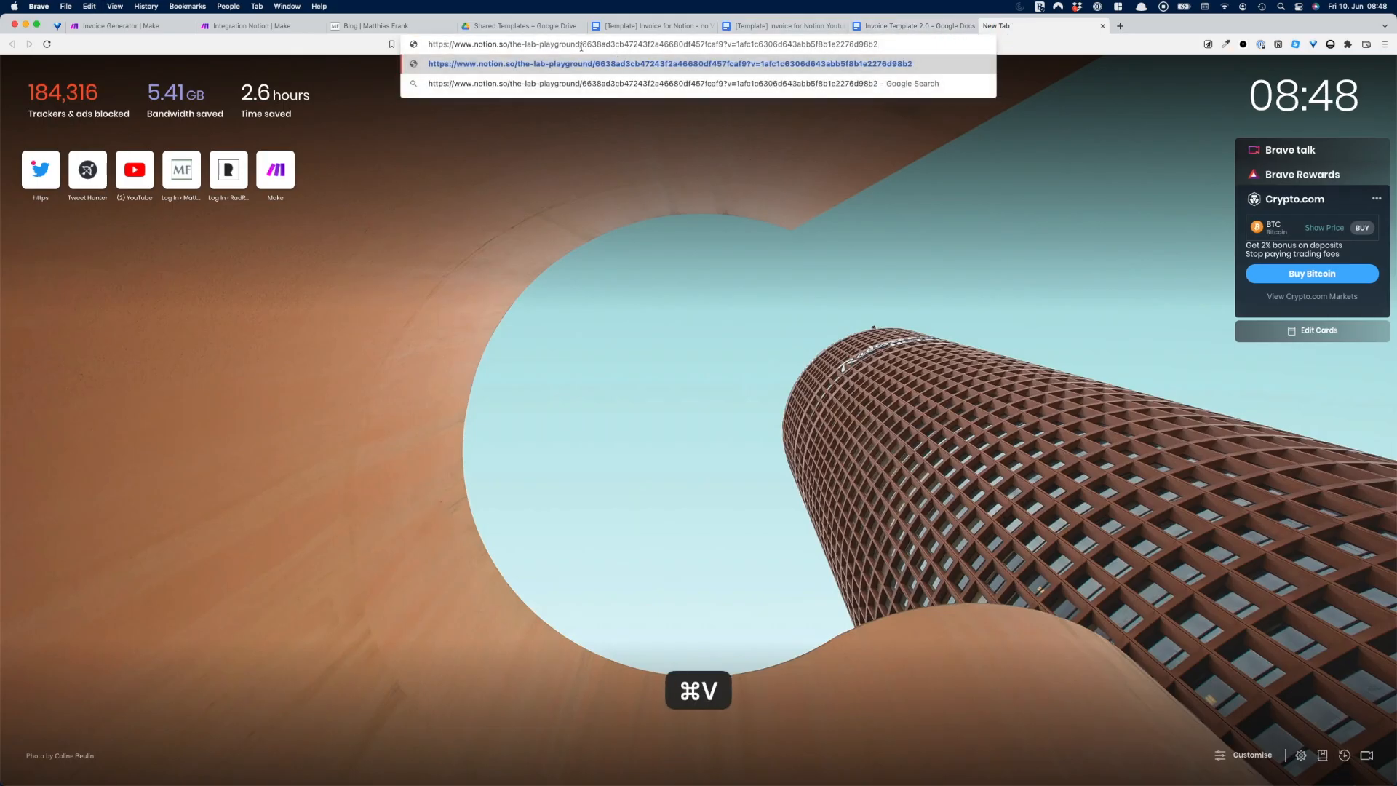
drag(581, 45, 725, 44)
key(super+c)
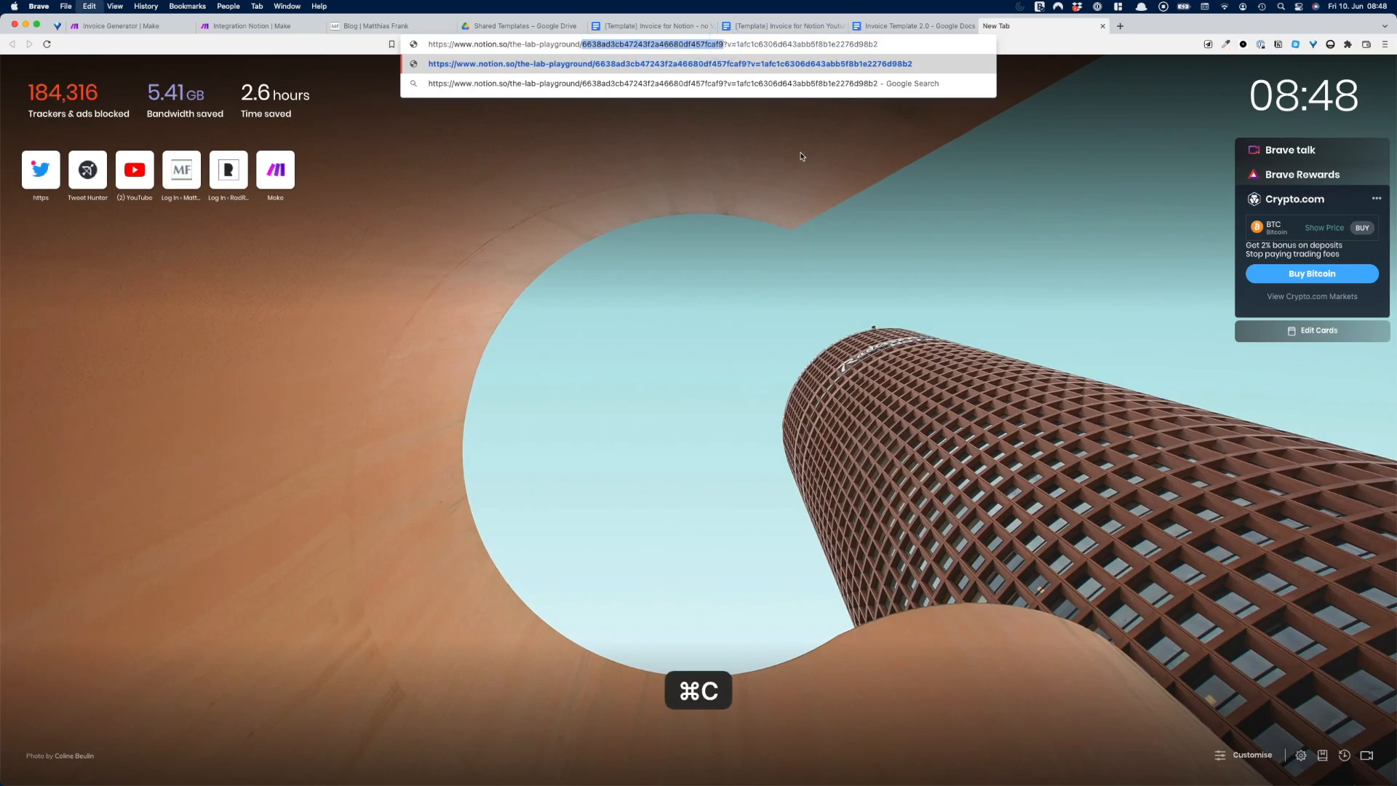
Step: Enter the copied ID as the Database ID of the Search Objects module in the Integration Notion scenario
click(251, 25)
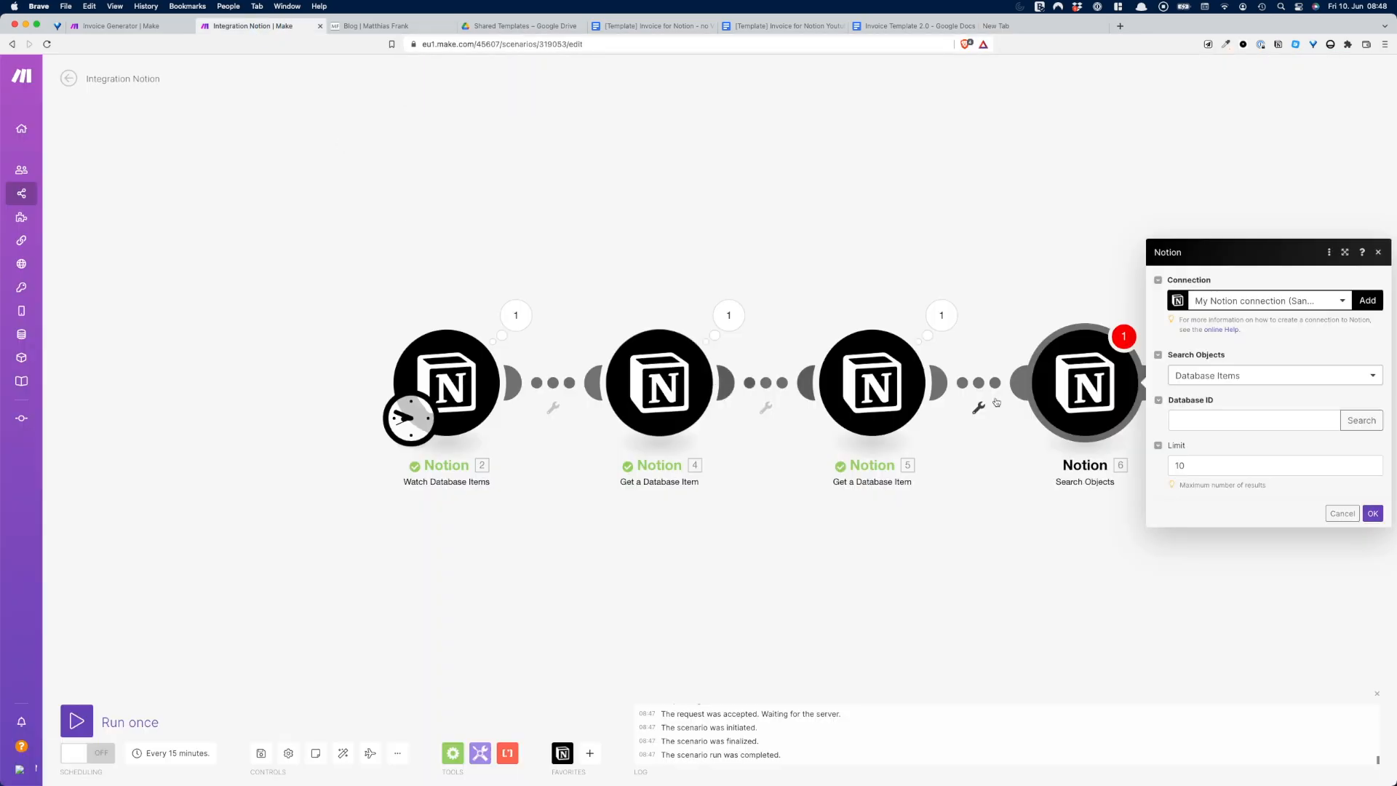
click(1215, 422)
key(super+v)
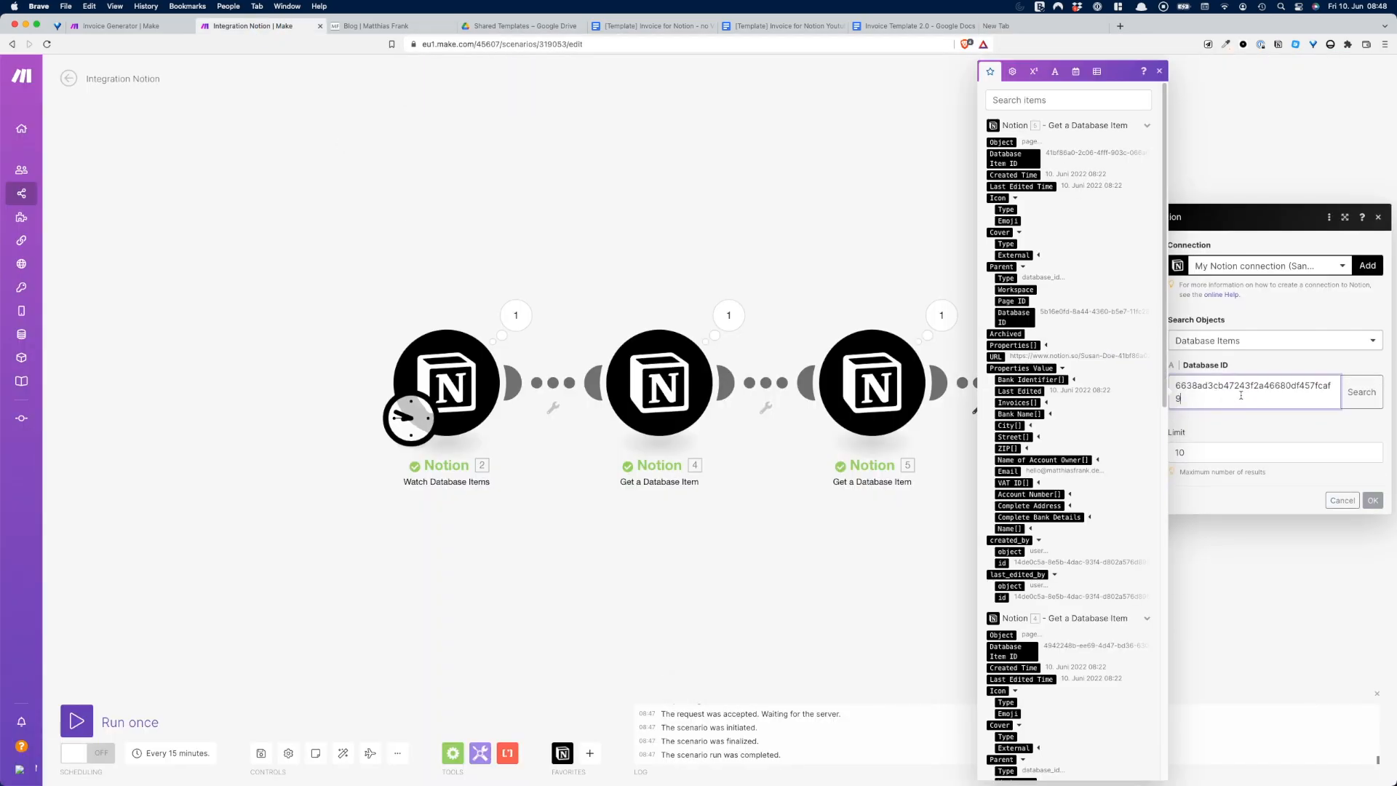
click(1269, 331)
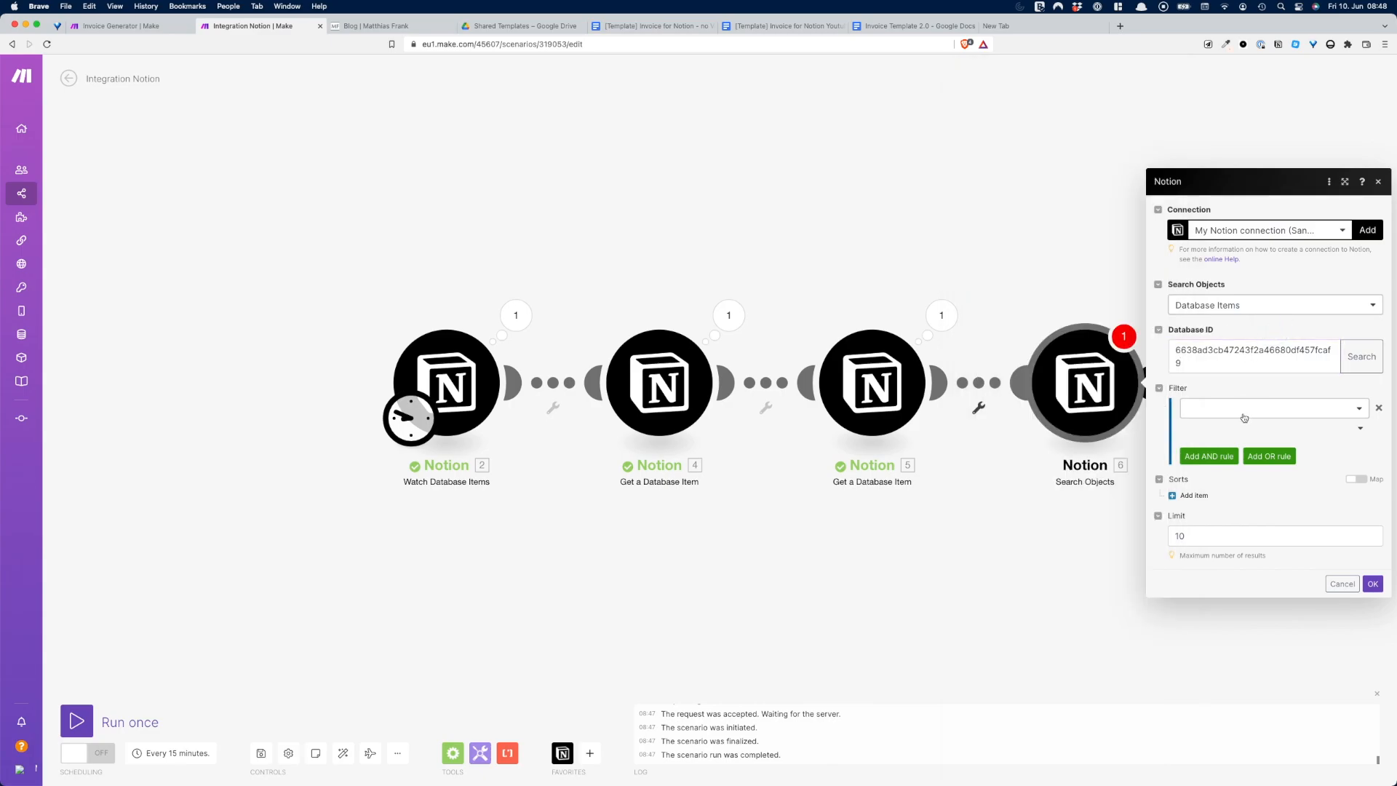
Step: Set the Search Objects filter to Year (Title) with the text operator Equals
click(1244, 409)
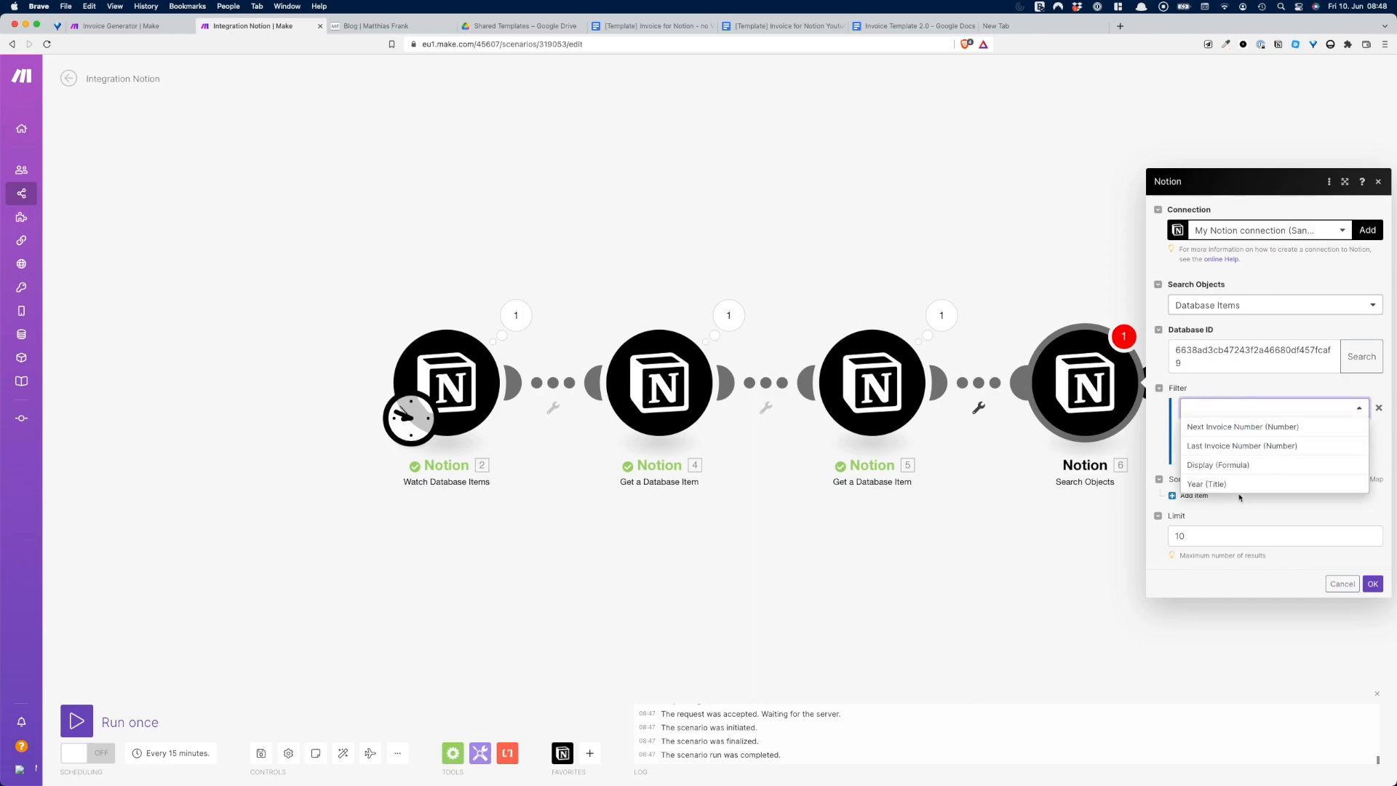
click(1237, 484)
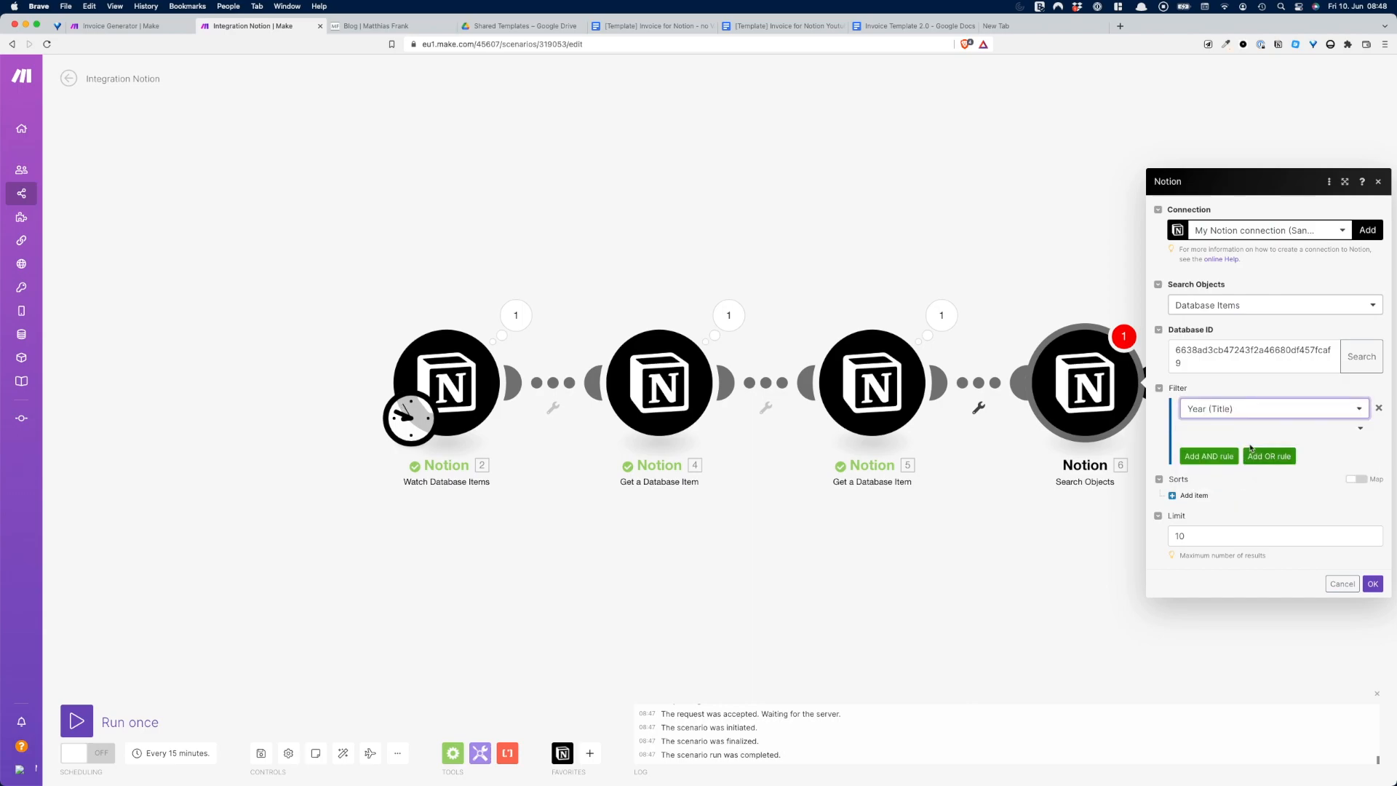
click(1354, 428)
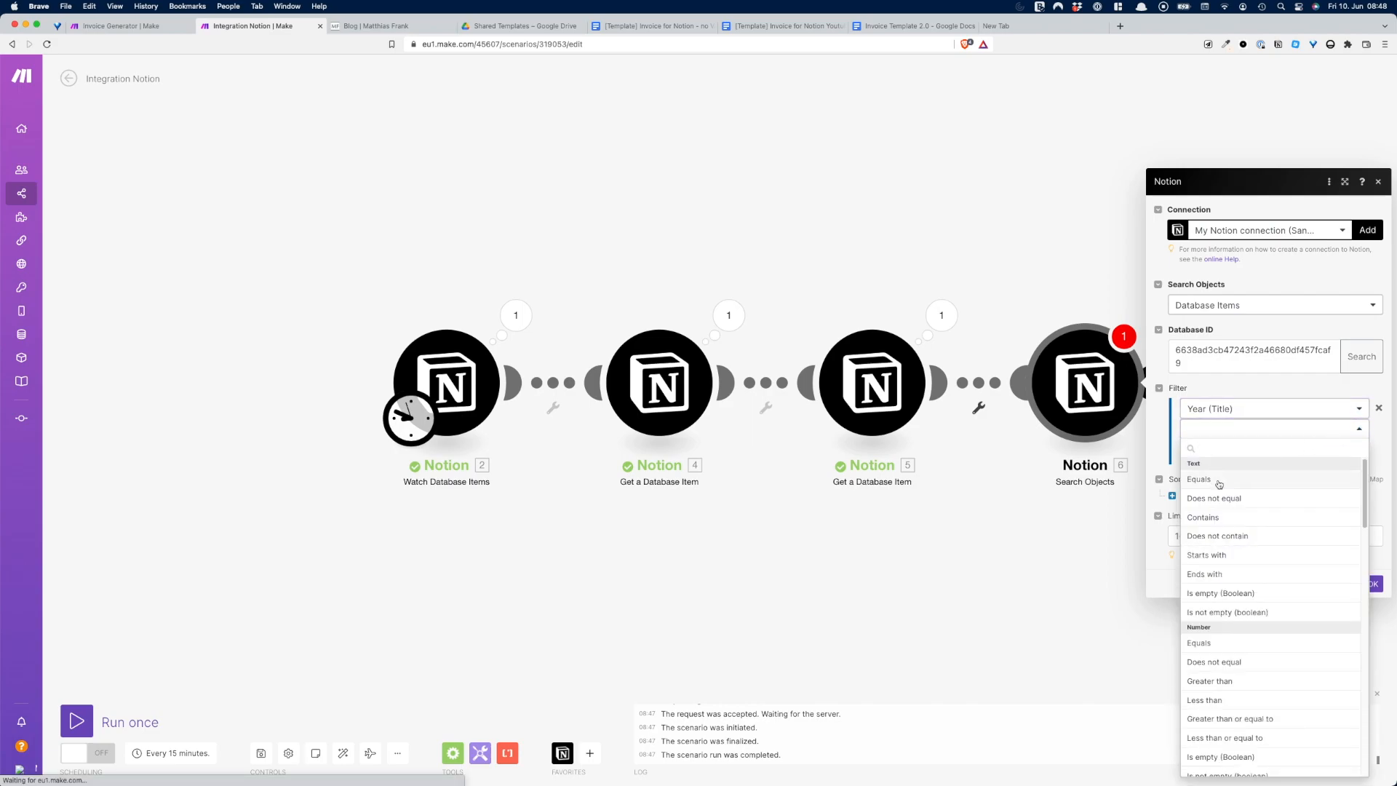
scroll(1237, 582, down, 3)
scroll(1237, 580, up, 3)
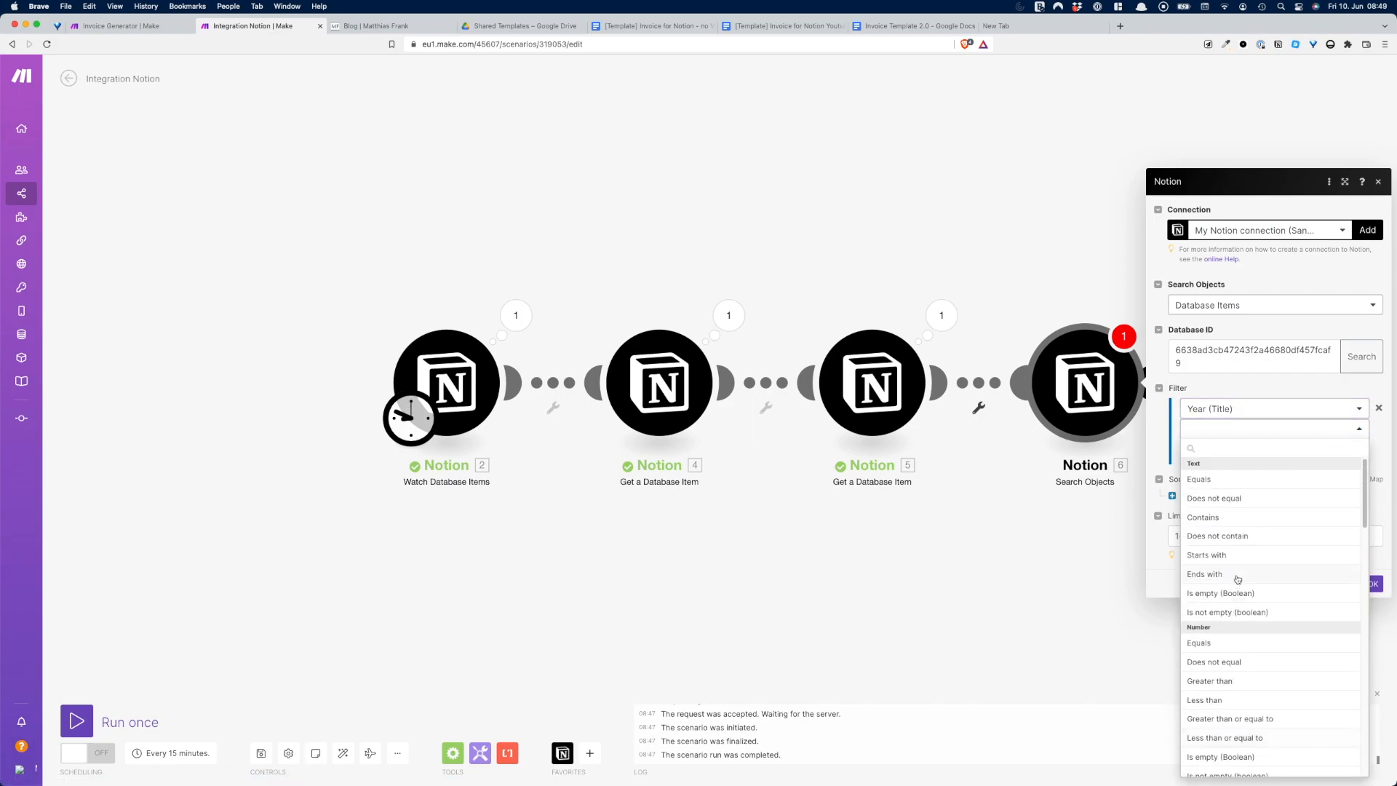
click(1226, 480)
Step: Try the date variable now as the Year filter's value and remove it again
click(1211, 452)
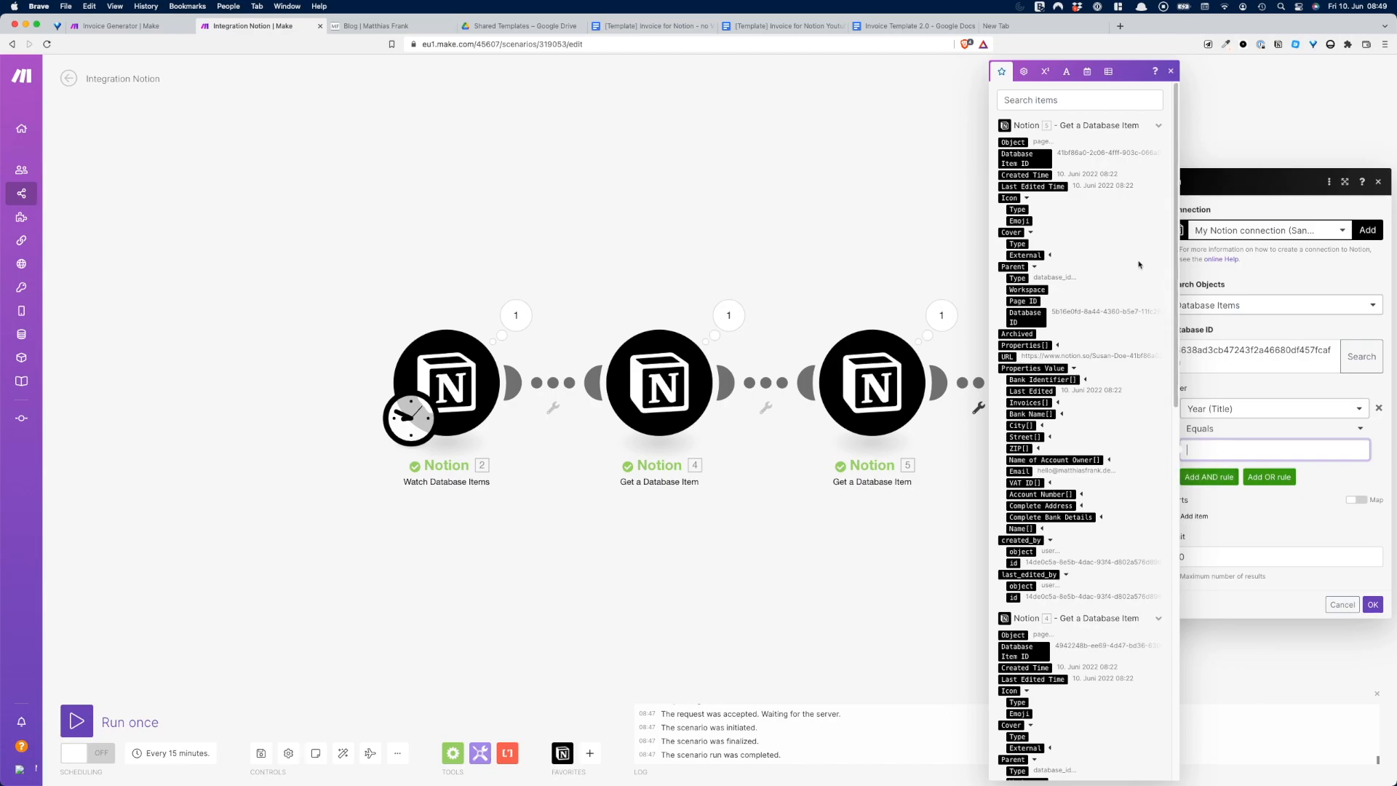
click(1087, 72)
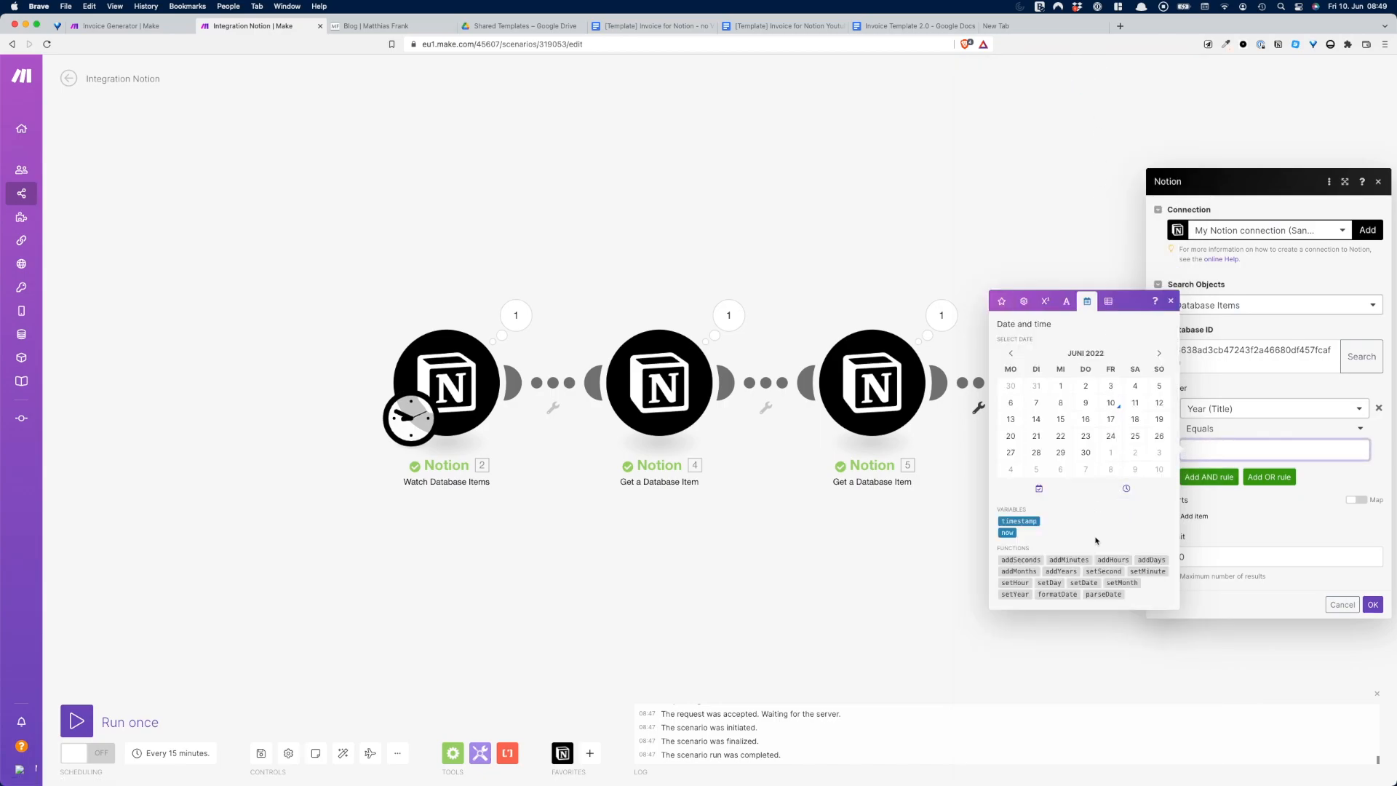
click(1008, 533)
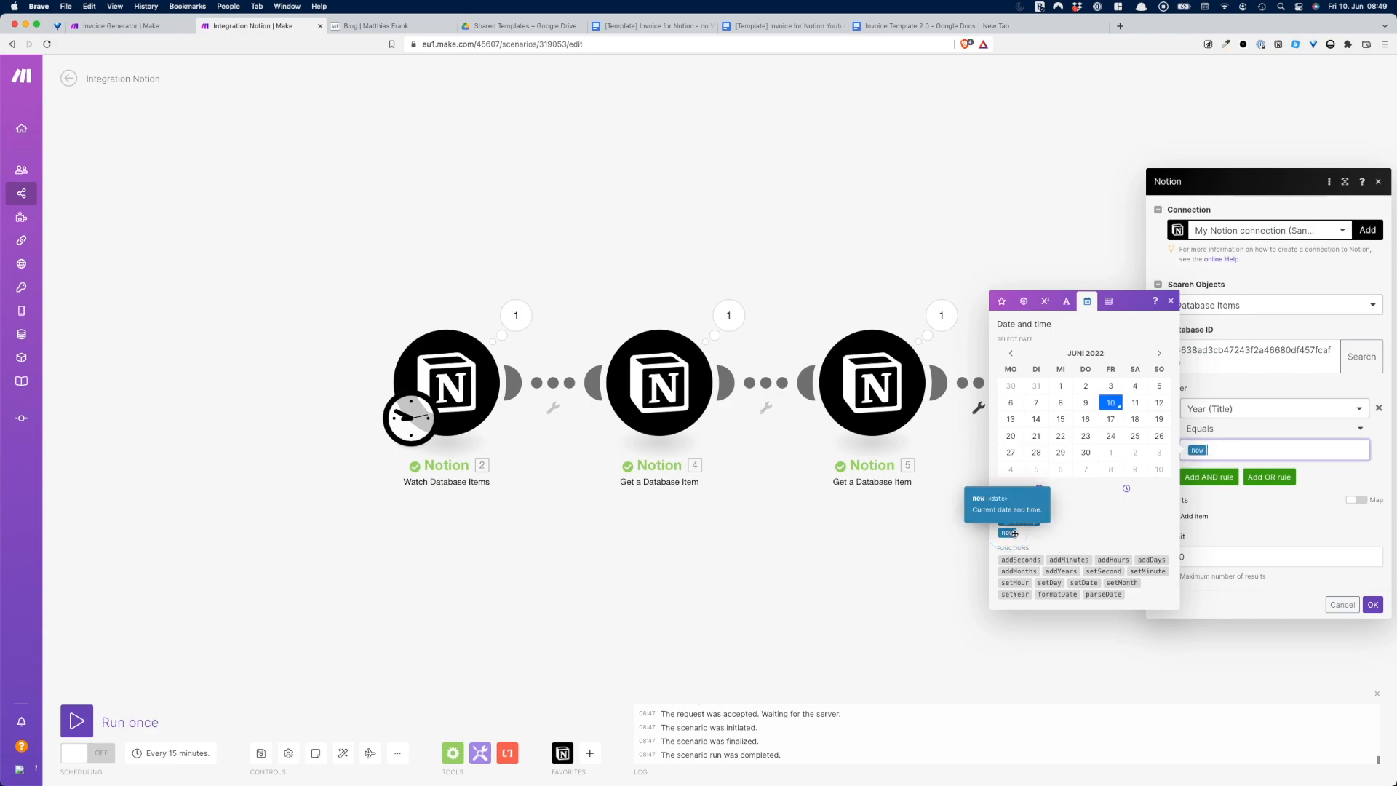
key(BackSpace)
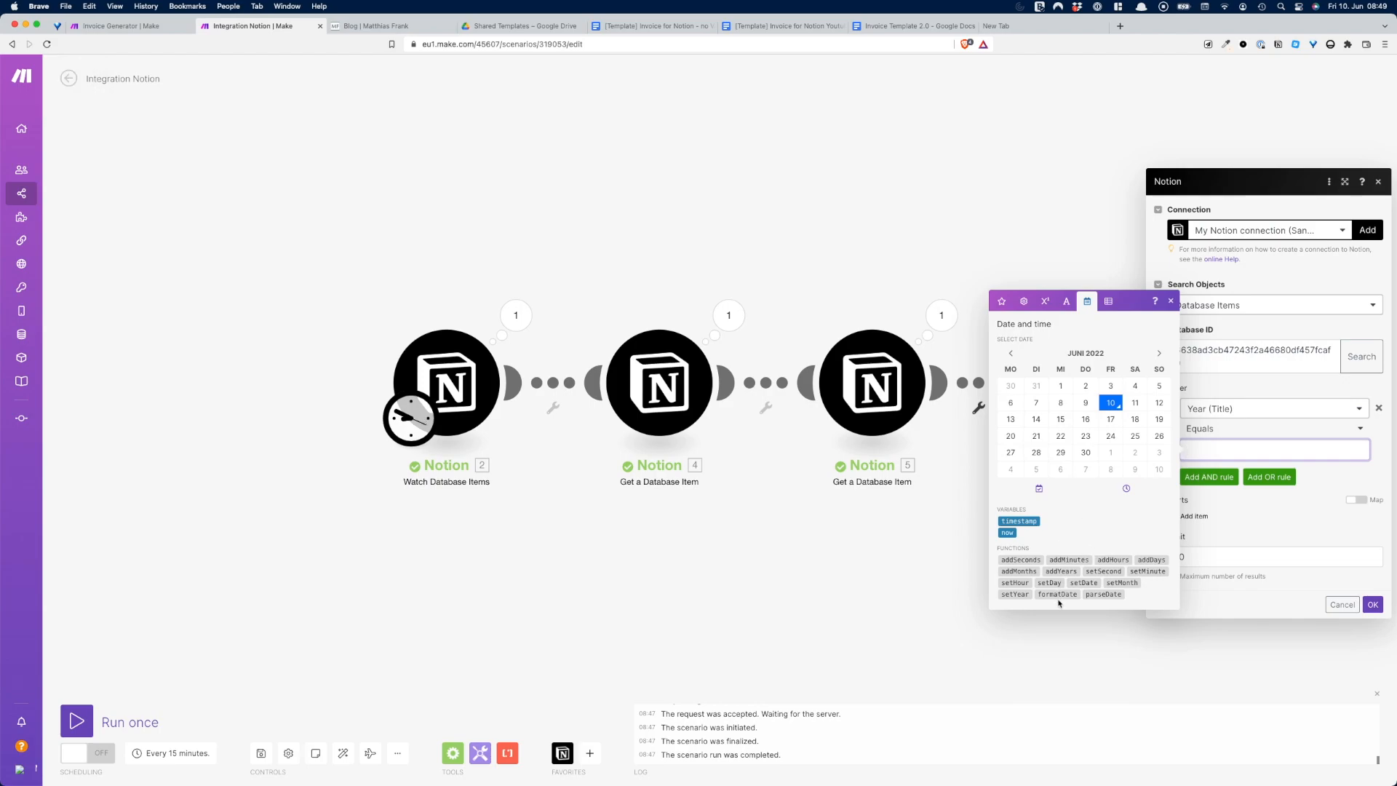
Step: Set the Year filter's value to the formatDate function with the variable now and the format YYYY
mouse_move(1061, 597)
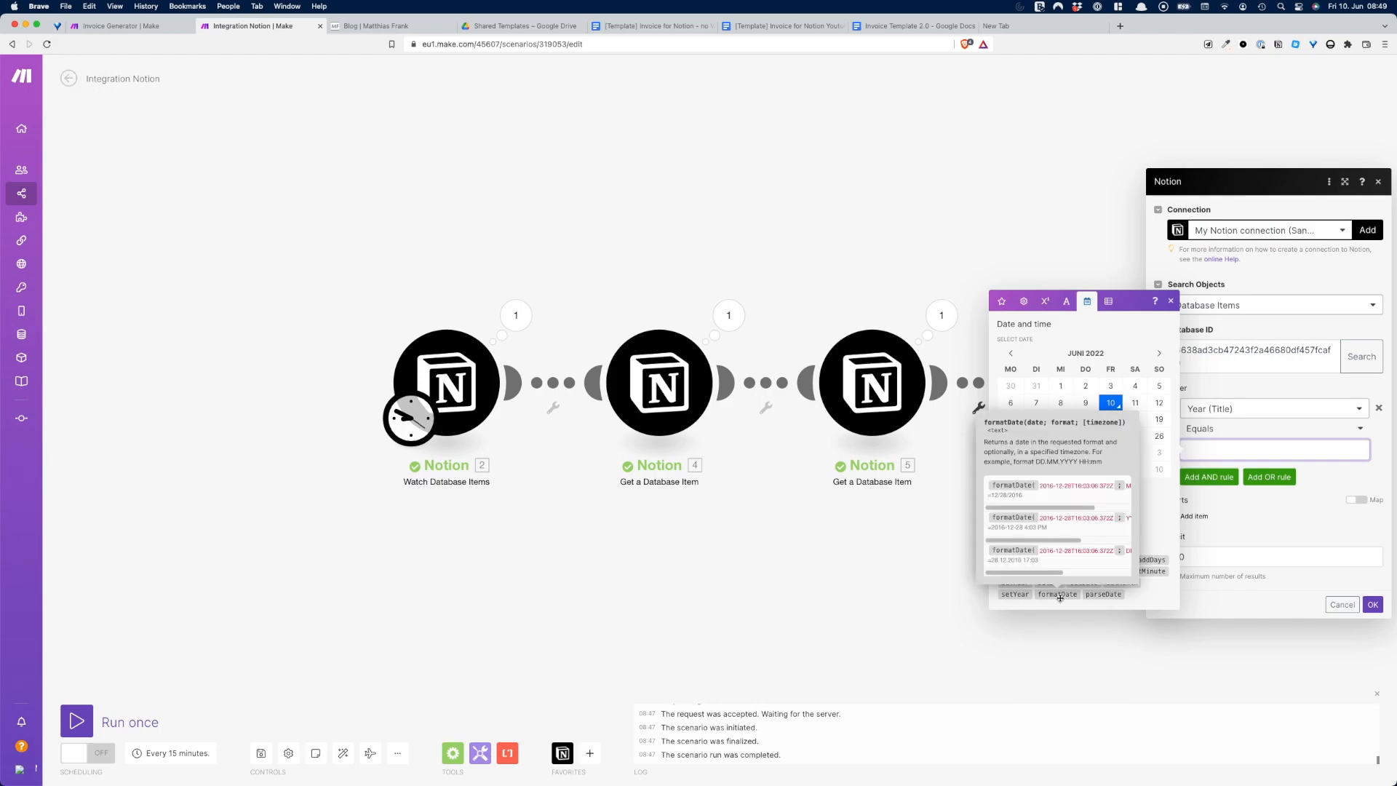
click(1060, 598)
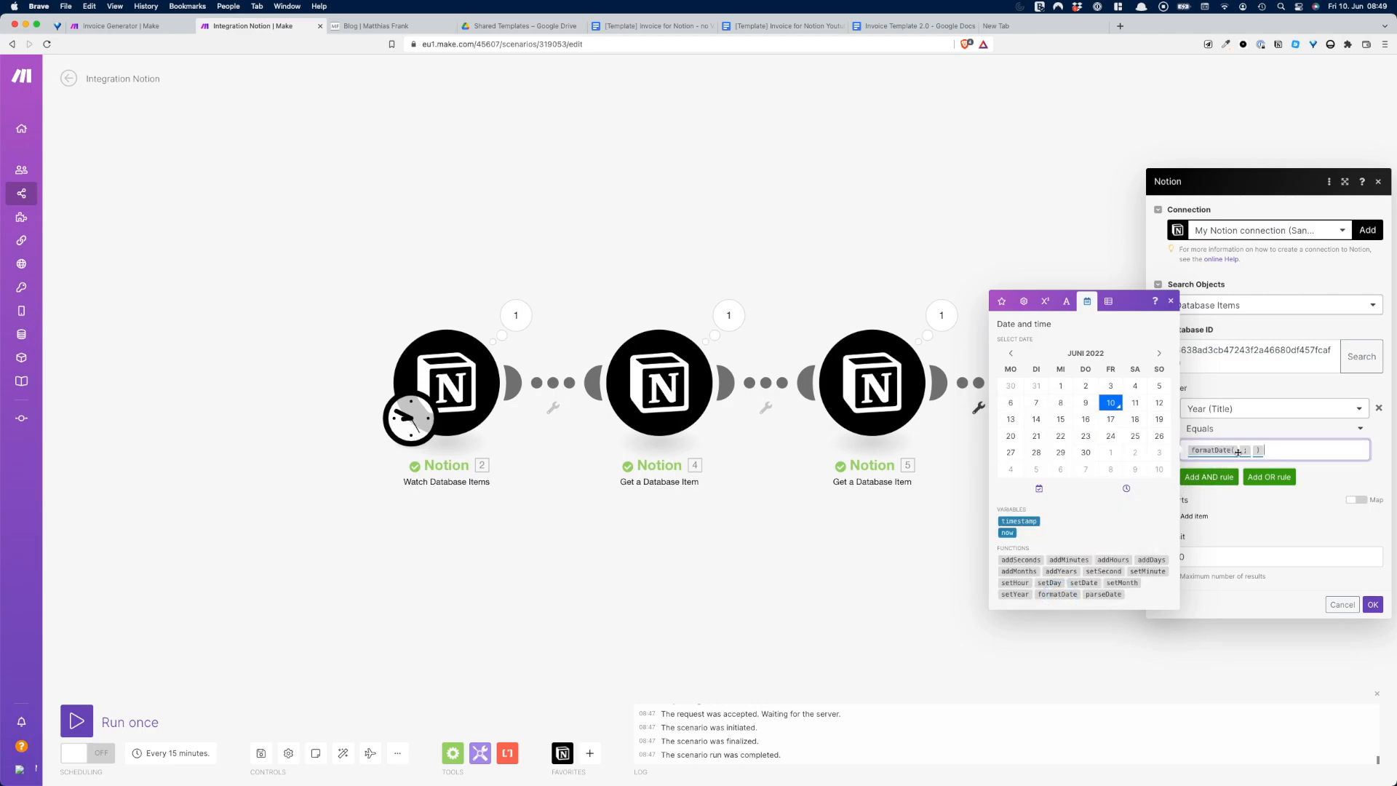
click(1238, 453)
click(1008, 533)
click(1272, 450)
text(YYYY)
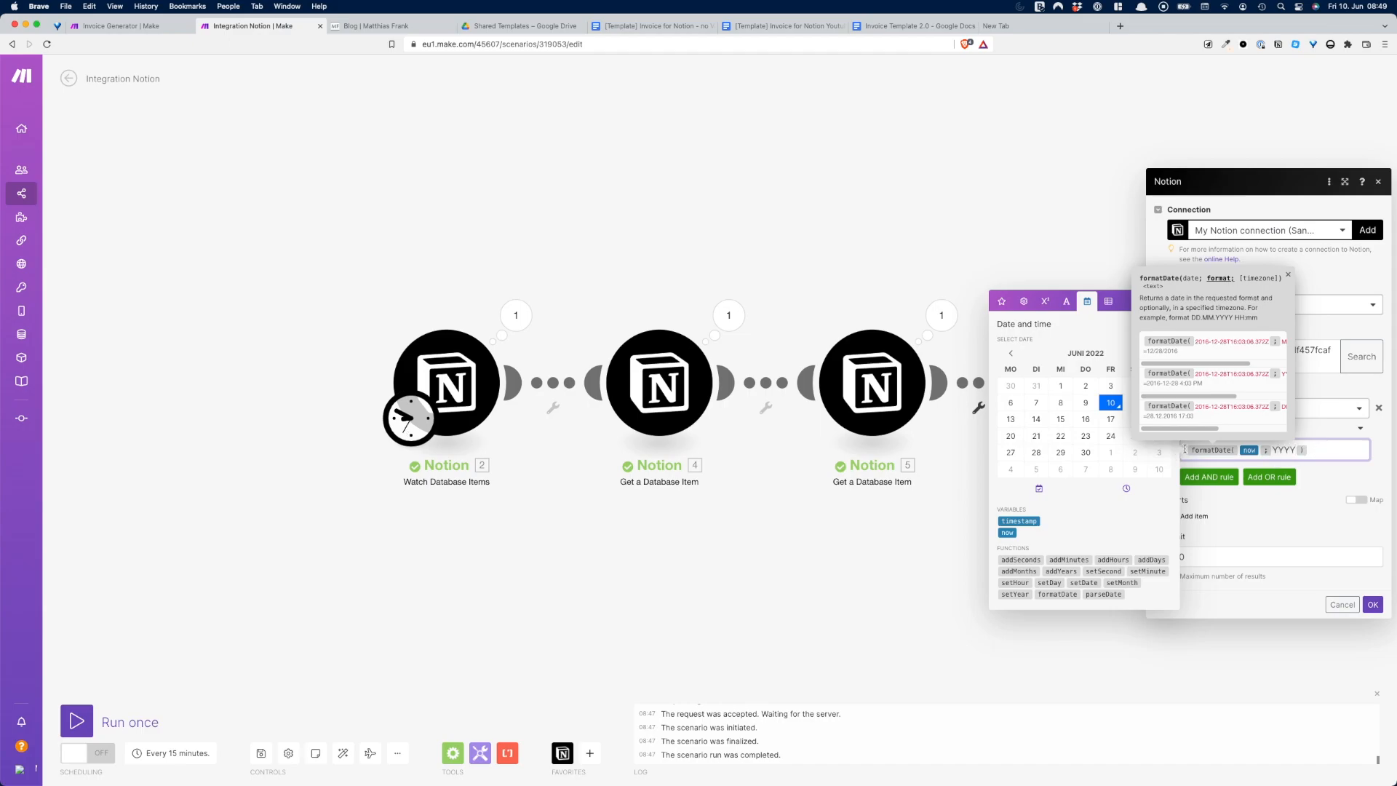
click(1184, 449)
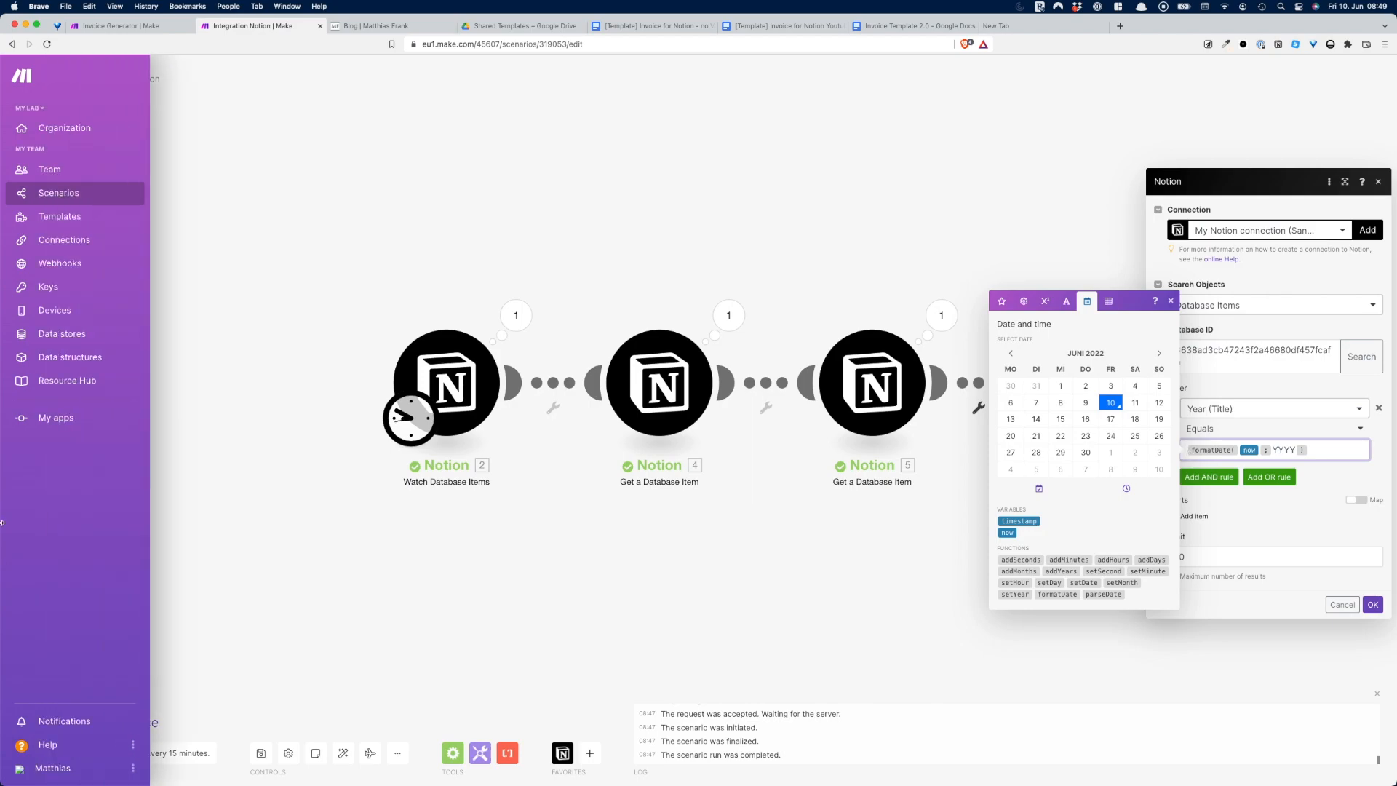
Step: Wrap the Year filter's formatDate expression in the toString function and save the Search Objects module settings
click(1066, 301)
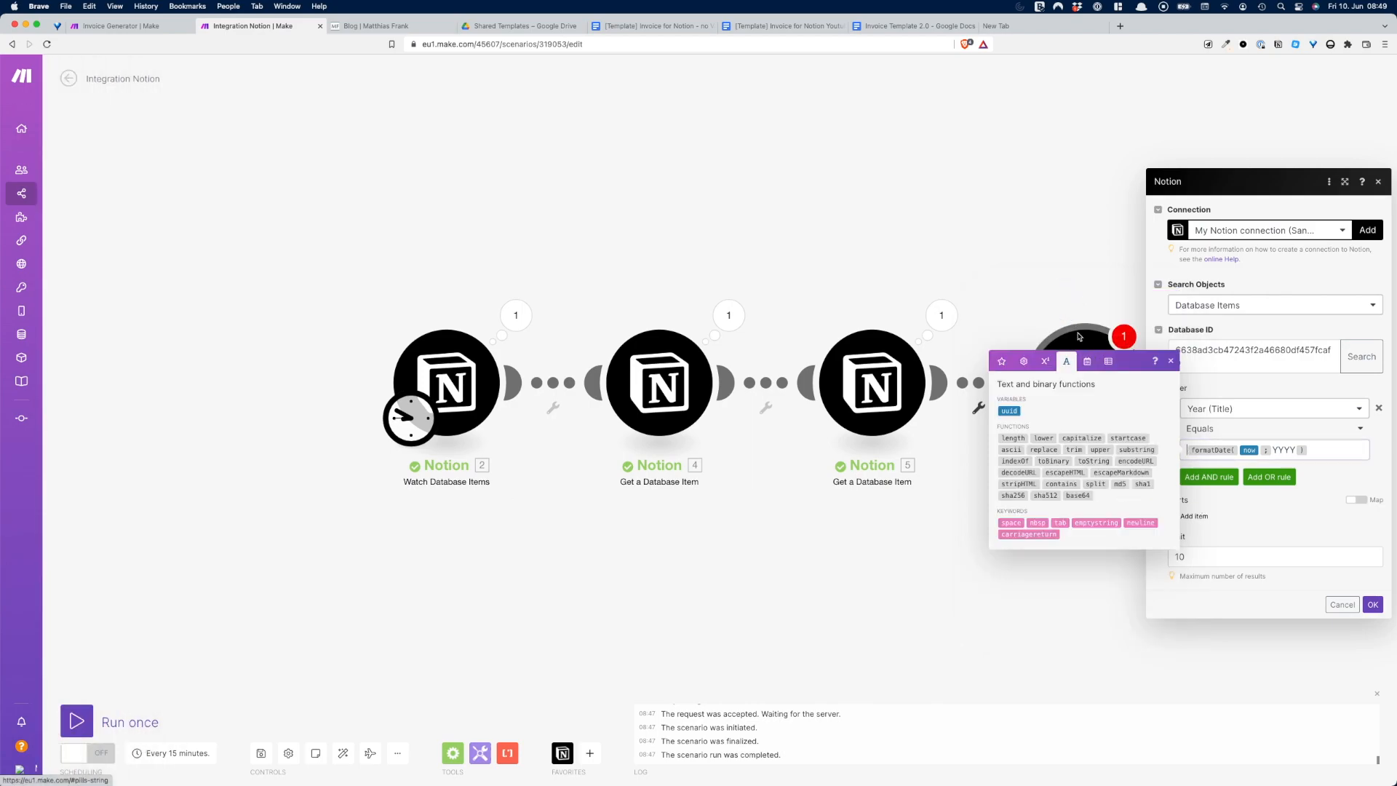
drag(1322, 449, 1184, 440)
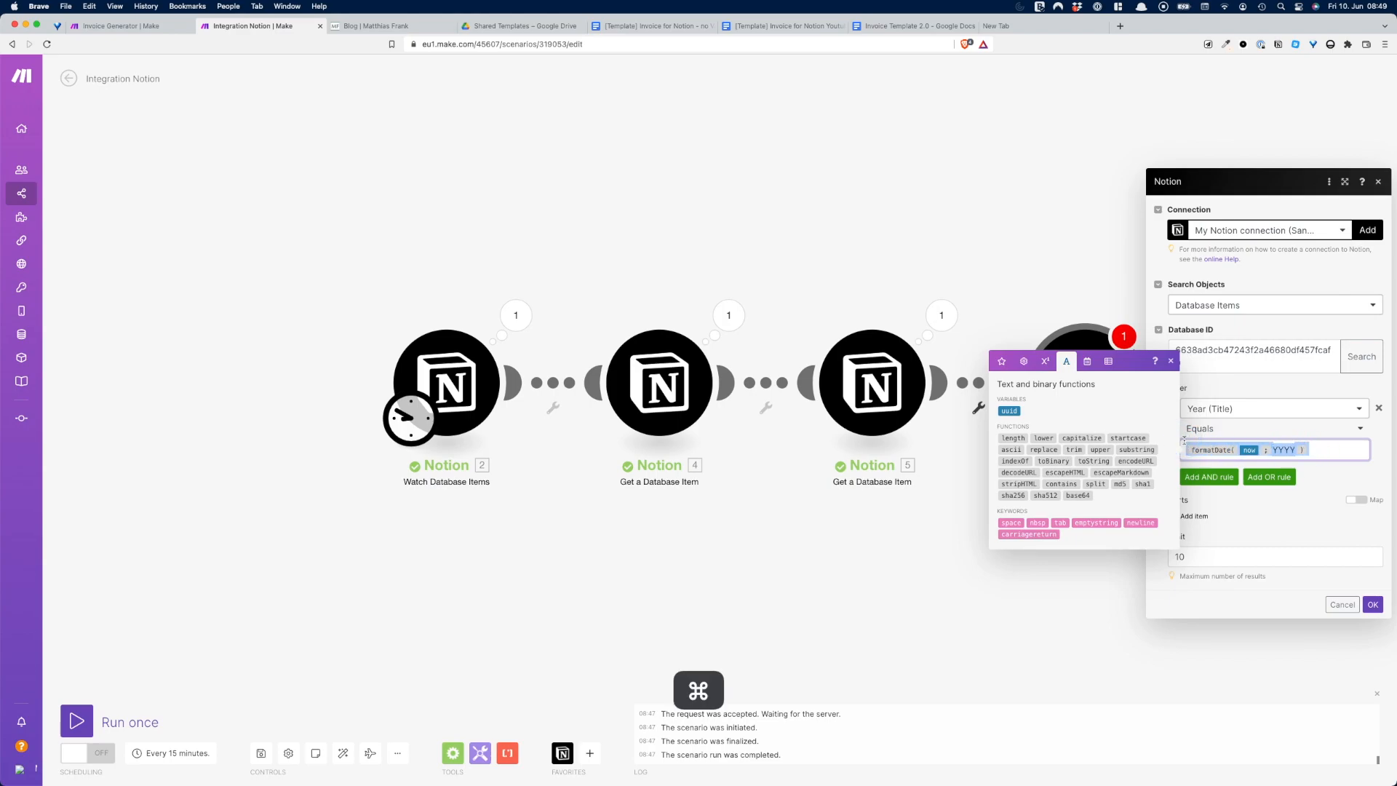
key(super+x)
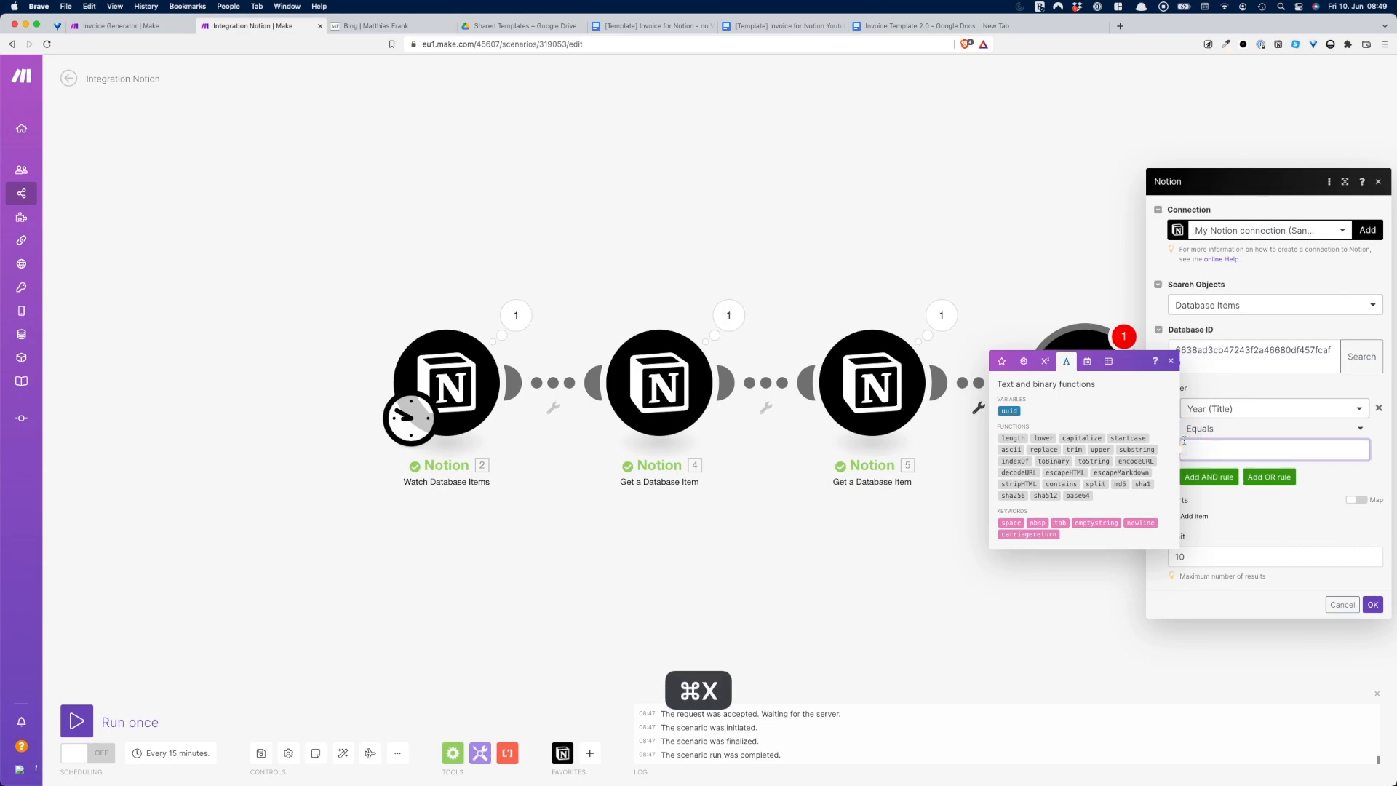
click(1085, 463)
key(super+v)
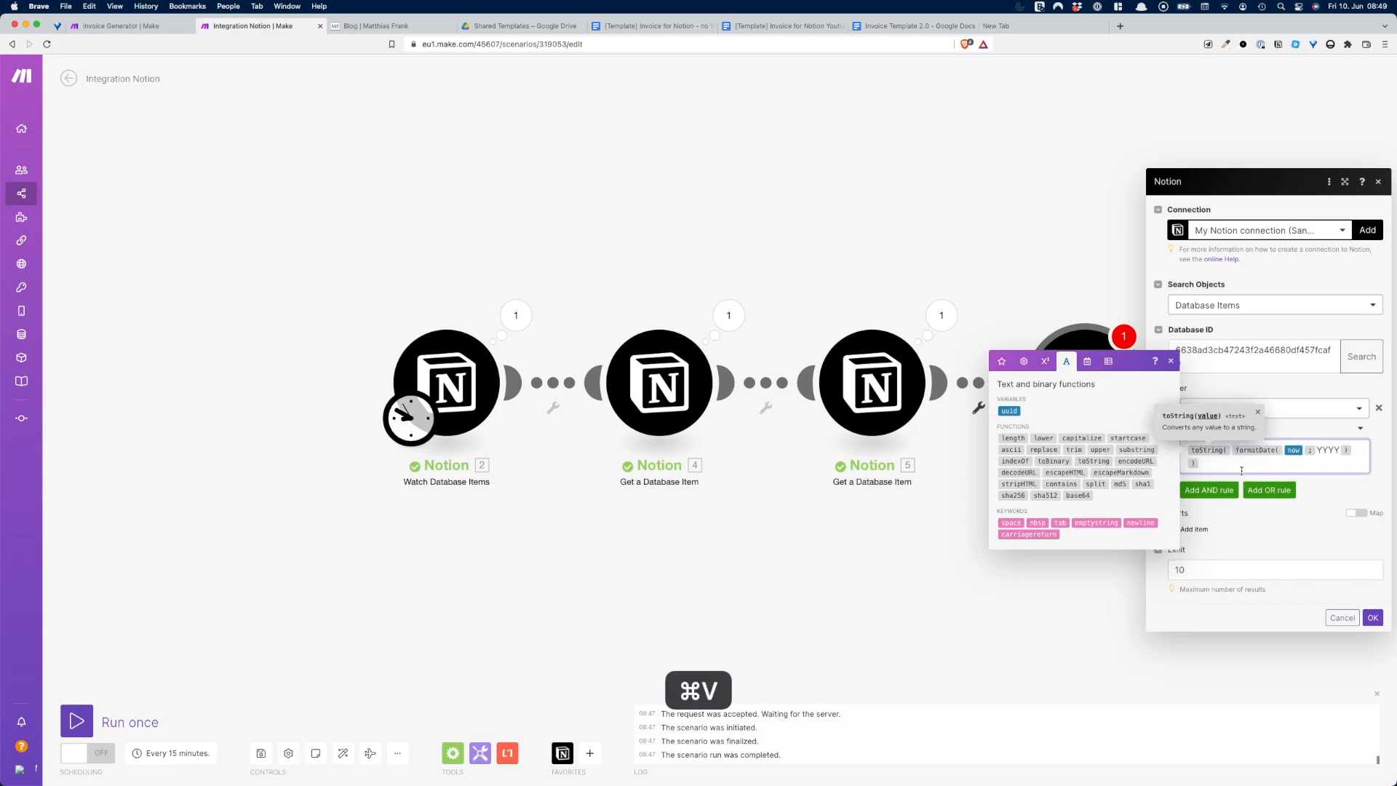
click(1173, 359)
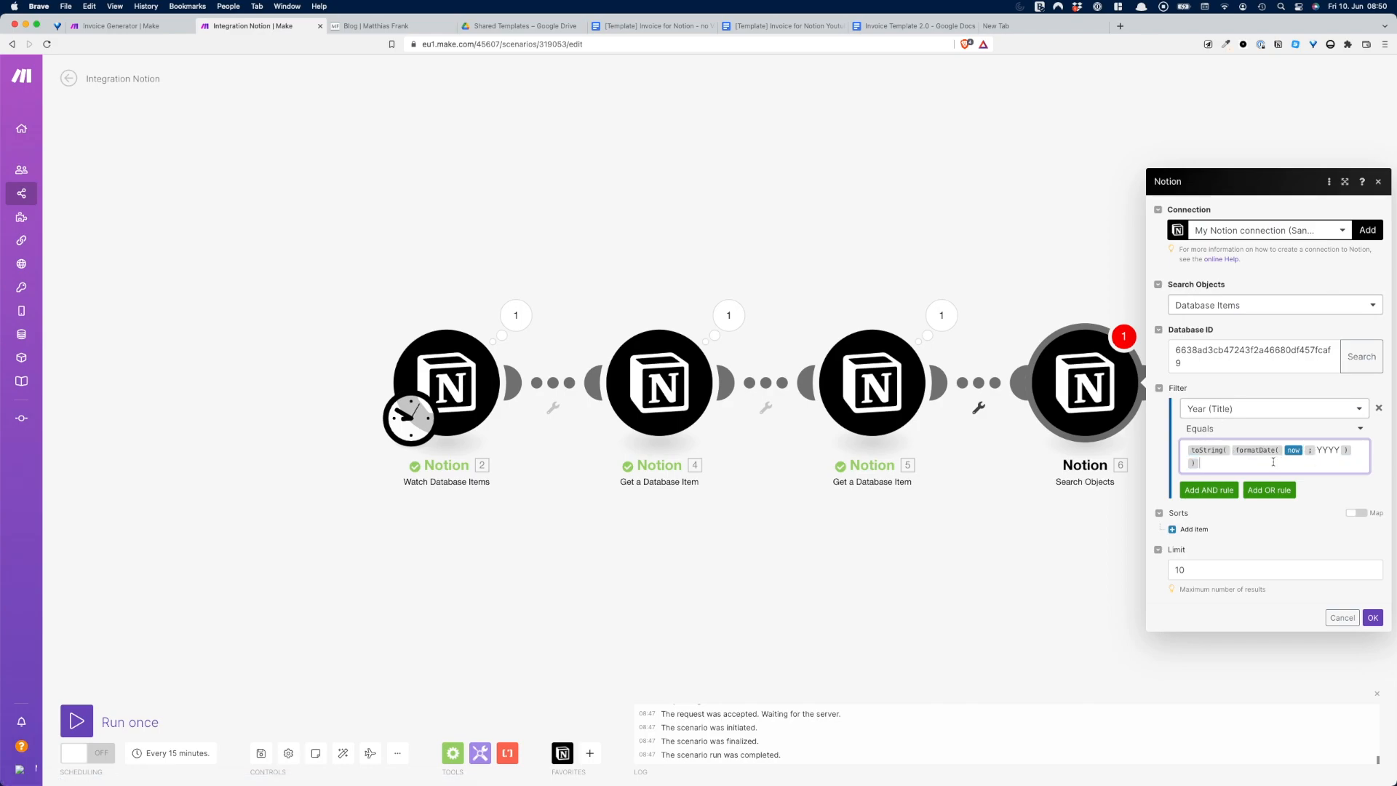
click(1373, 617)
Step: Run only the Search Objects module and inspect the properties_value and Year entries in its output bundle
right_click(1107, 396)
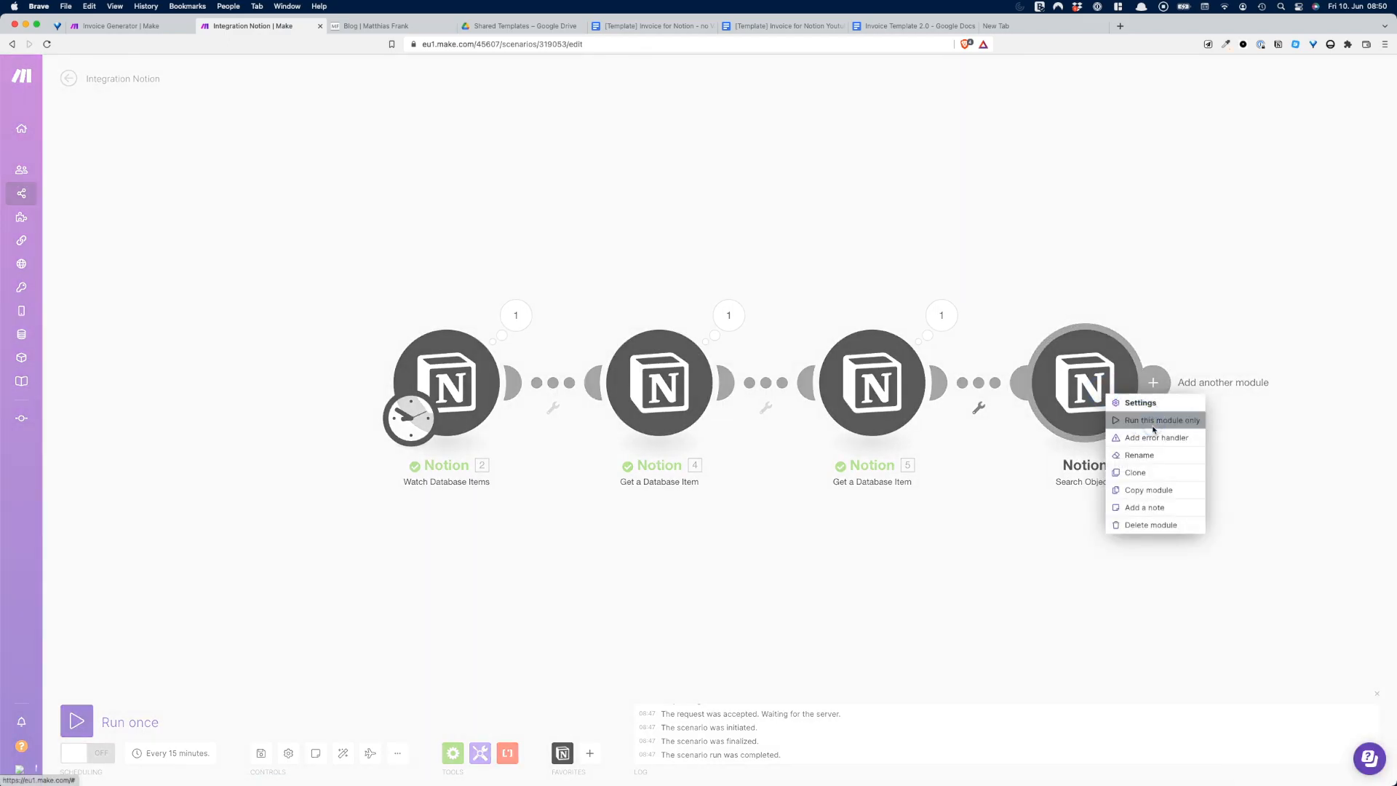
click(1139, 422)
click(1108, 315)
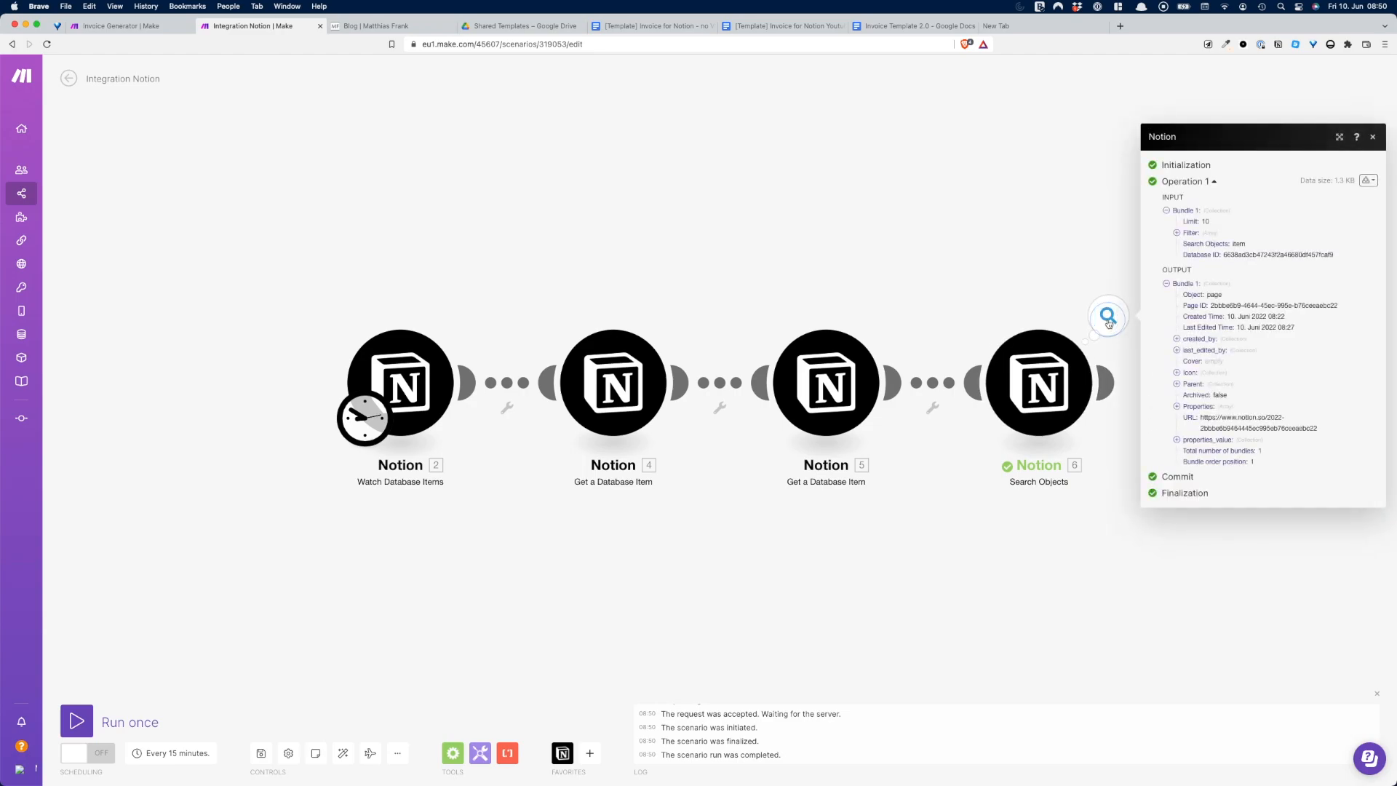
click(1177, 439)
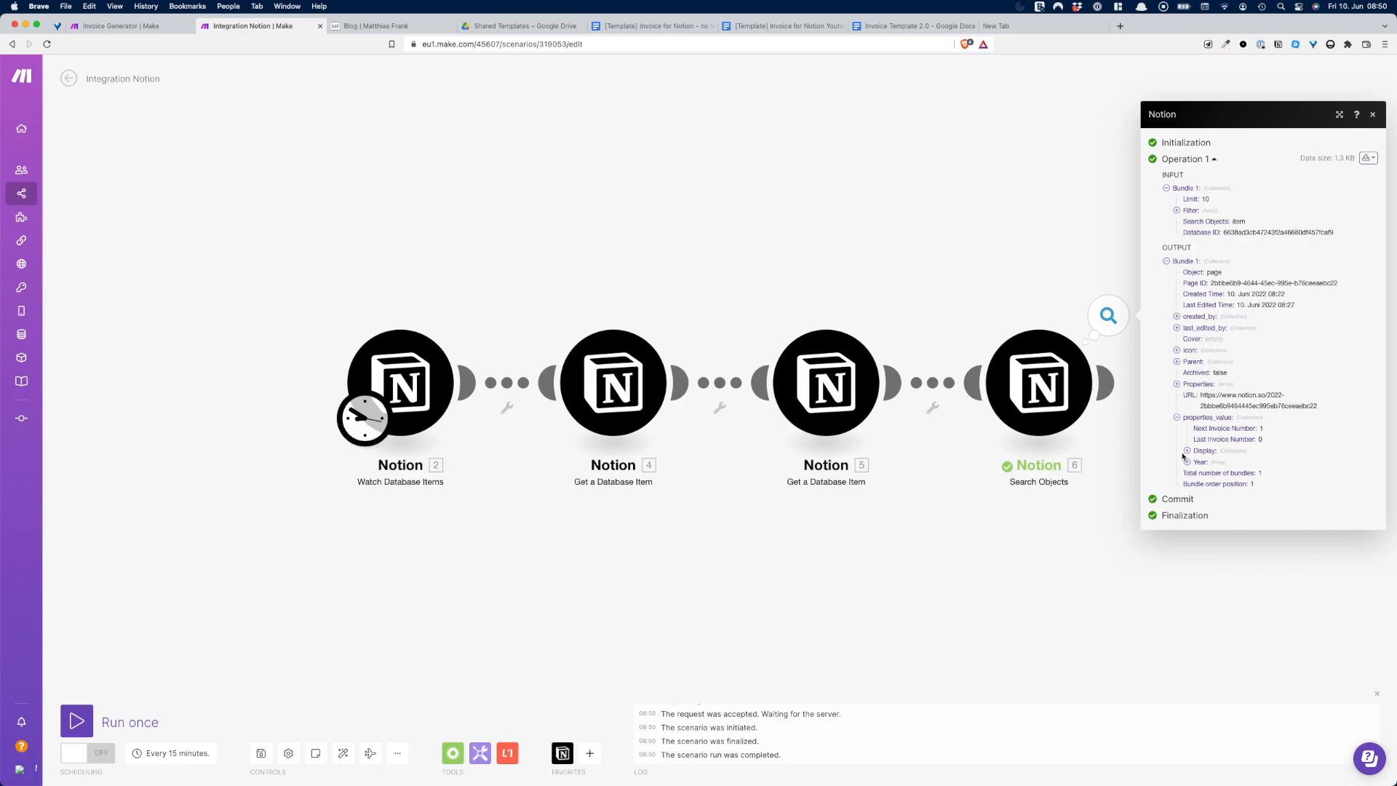
click(1187, 462)
click(1197, 467)
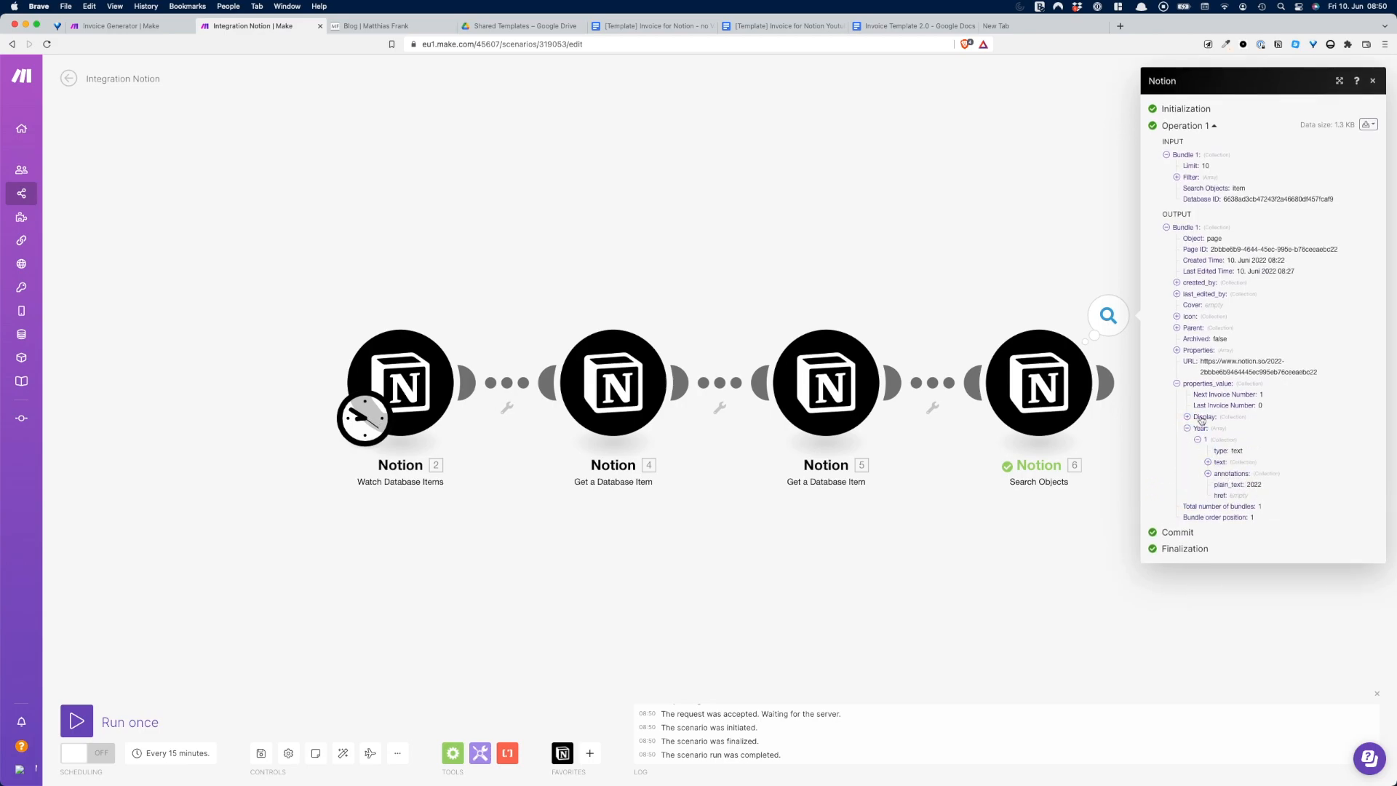
click(992, 287)
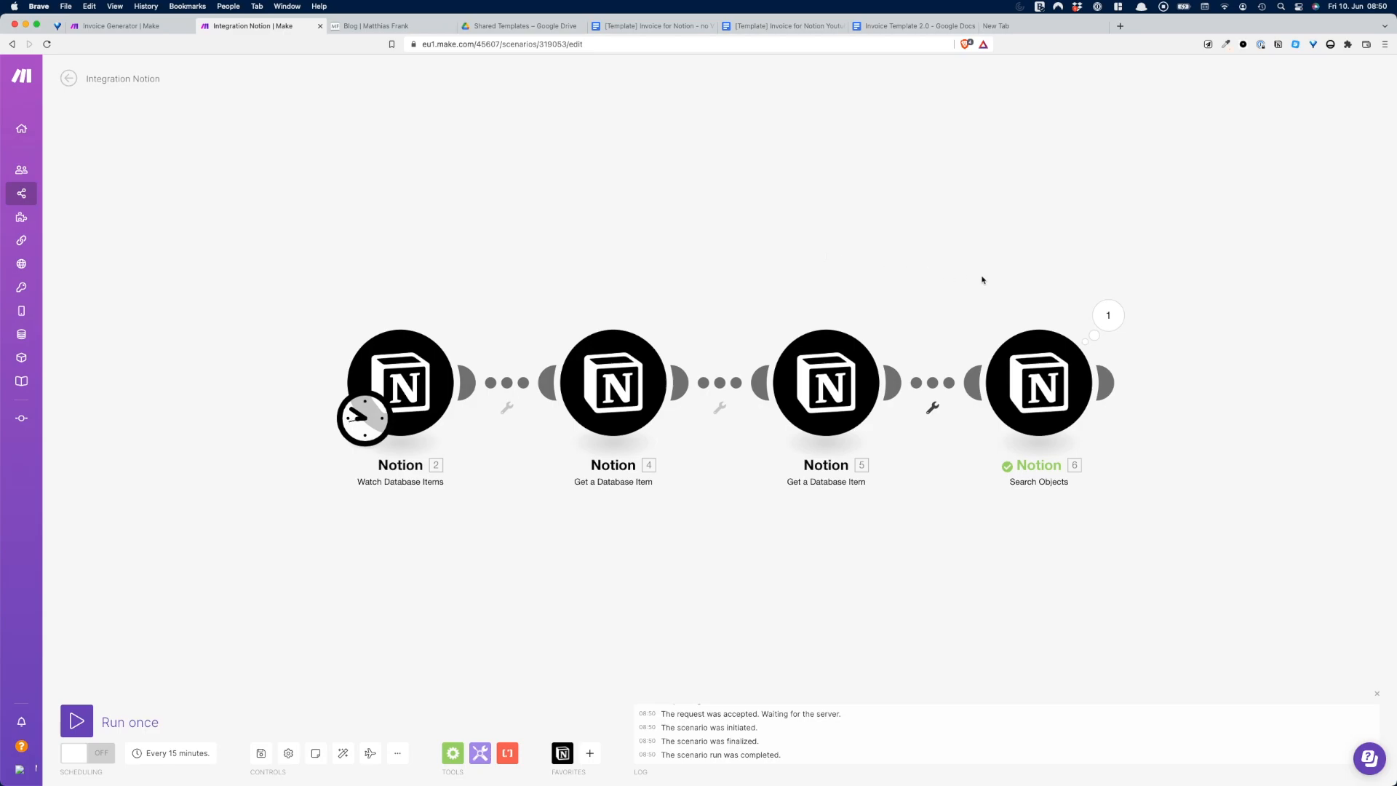
Step: Add a Google Docs "Create a Document from a Template" module after the Search Objects module
click(1107, 382)
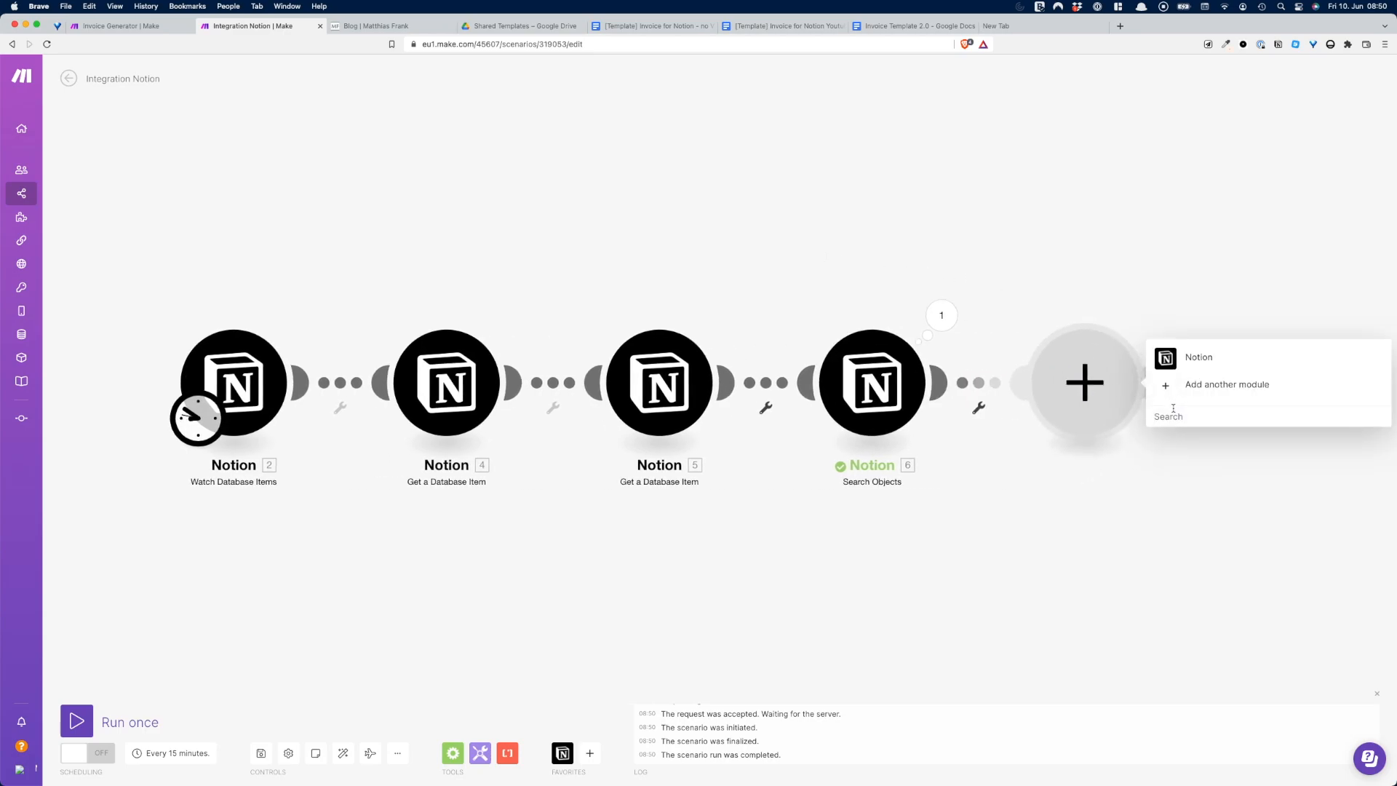
click(1173, 408)
text(google docs)
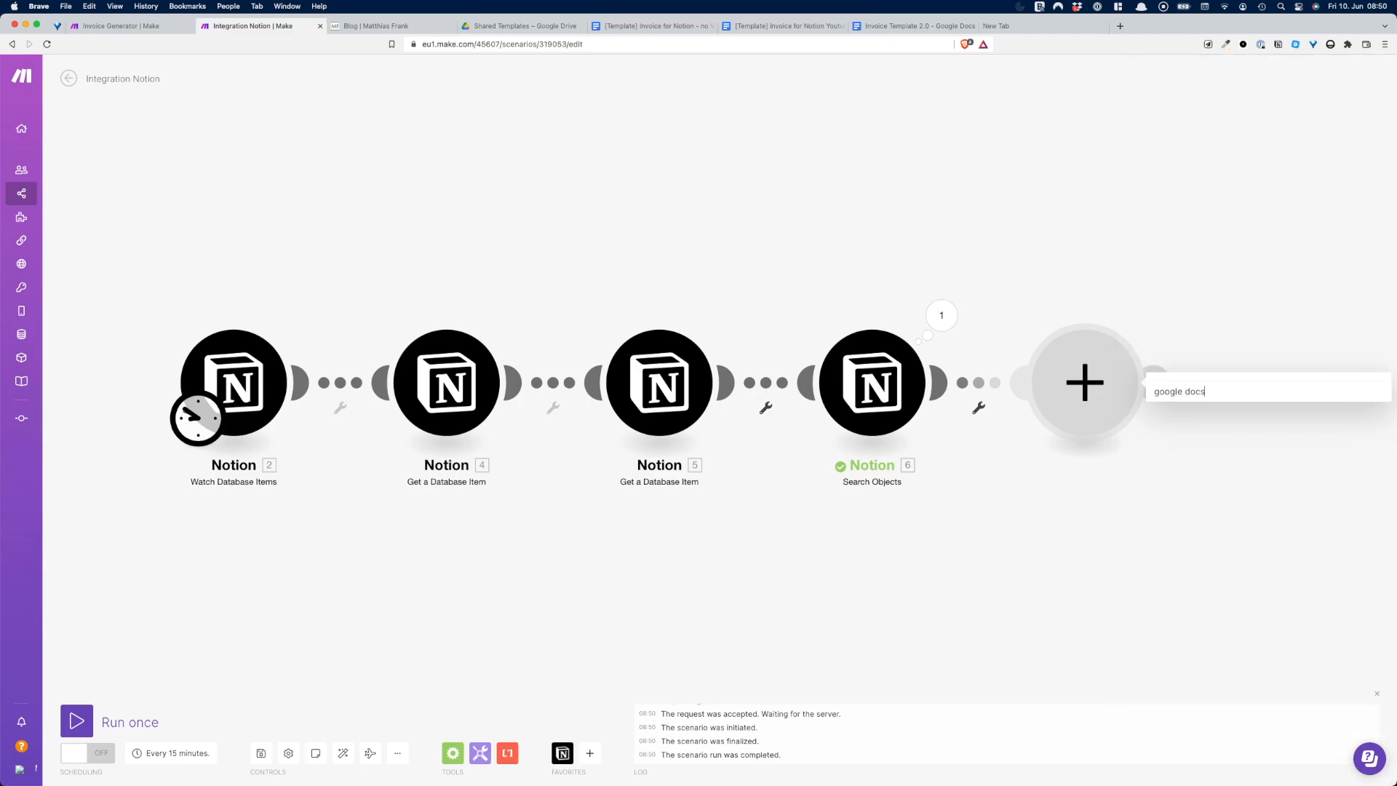
click(1167, 383)
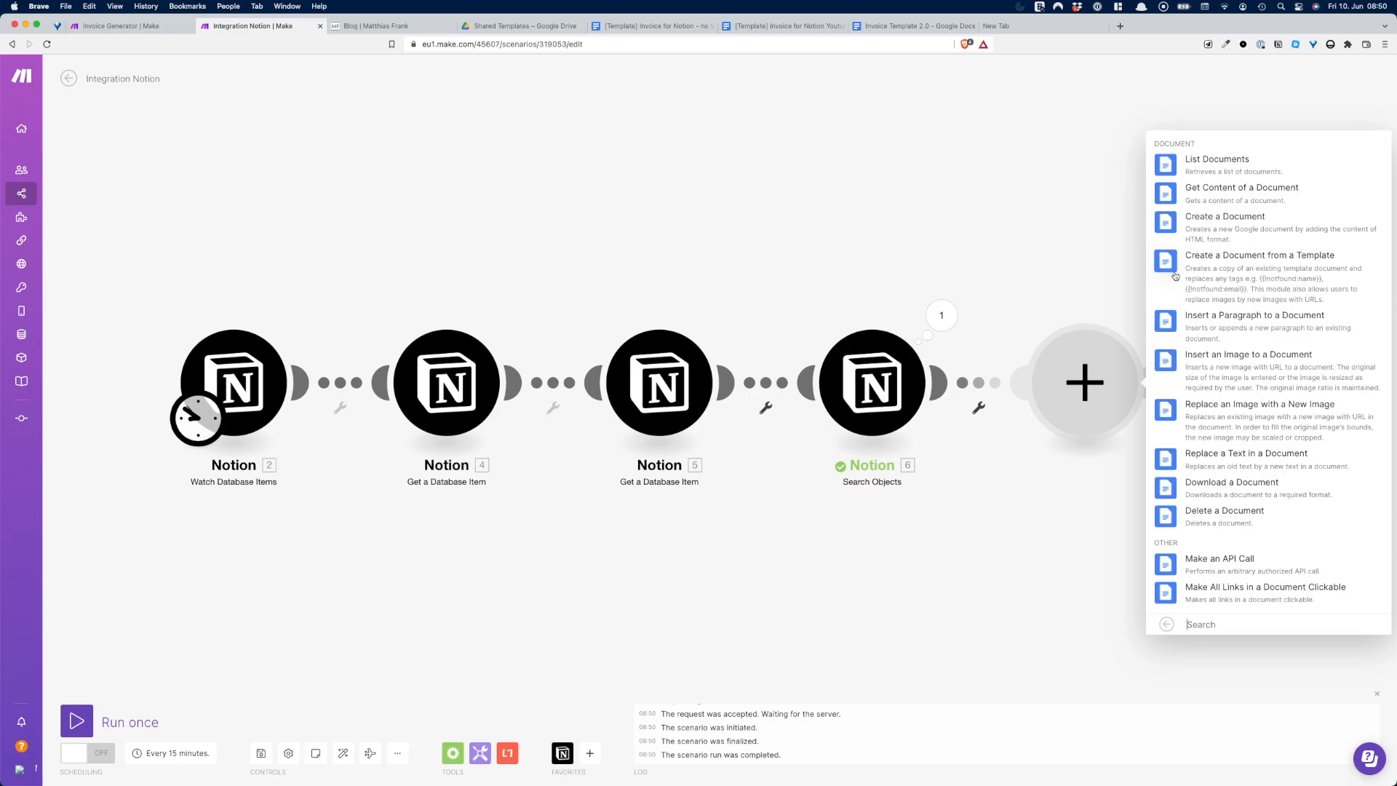
click(1247, 291)
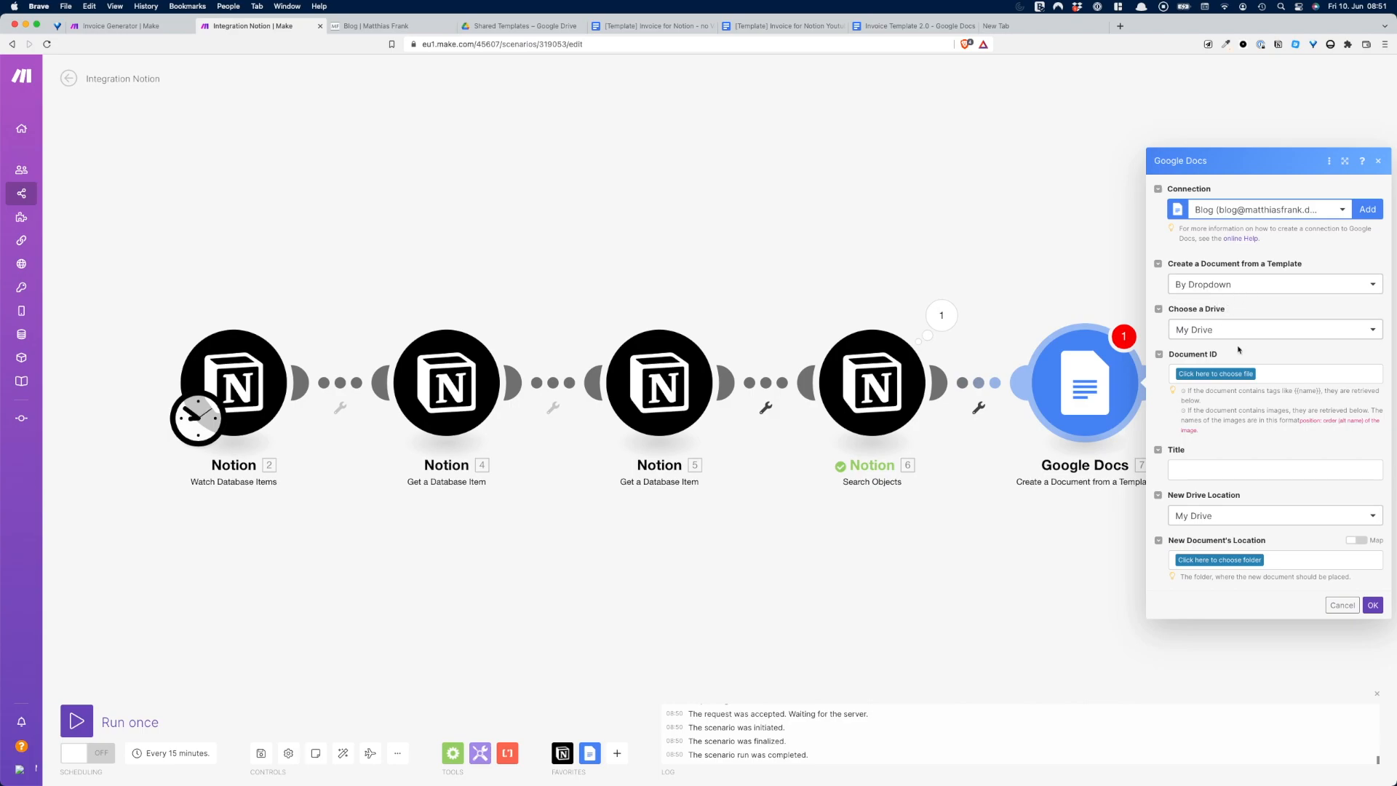
Step: Choose "[Template] Invoice for Notion Youtube" in the Shared Templates folder as the Google Docs module's Document ID
click(1223, 377)
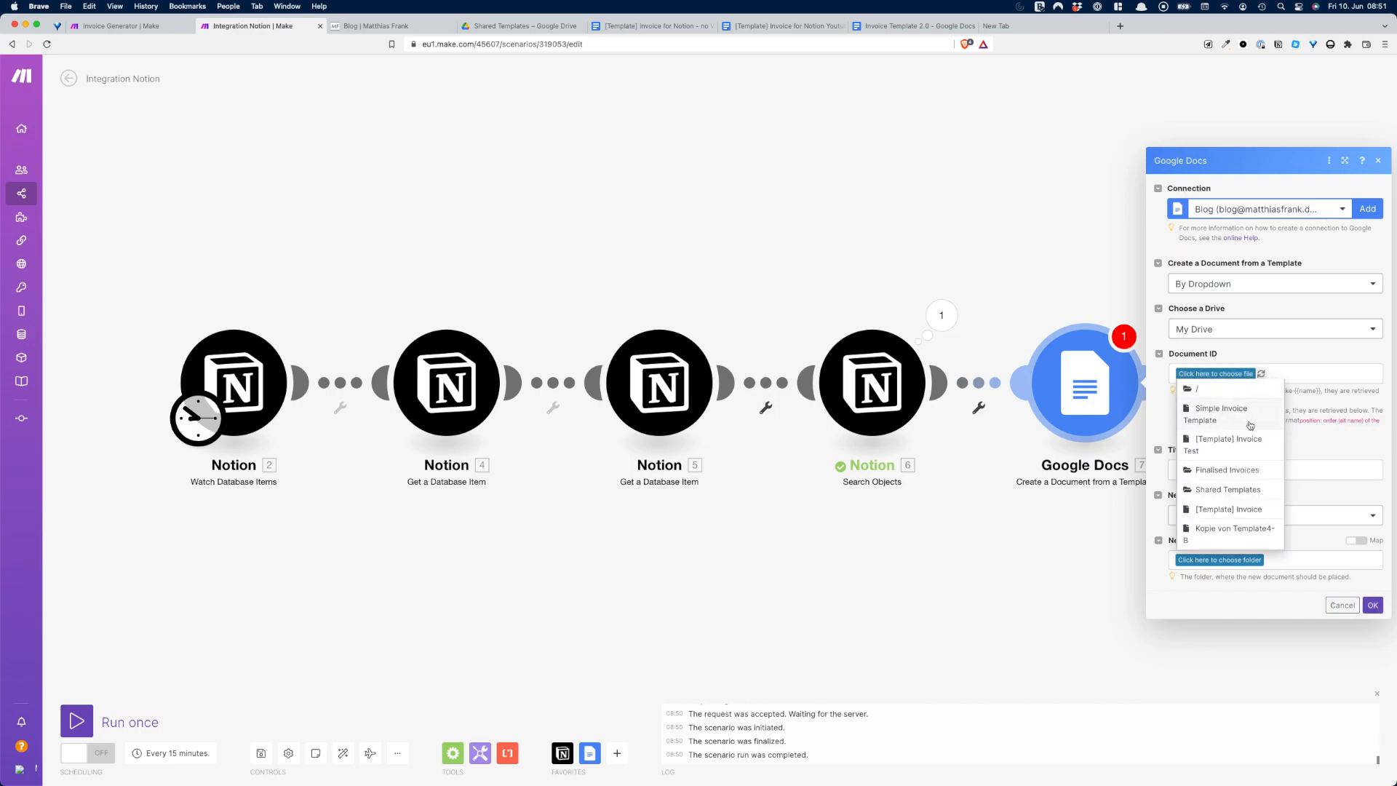
click(1238, 490)
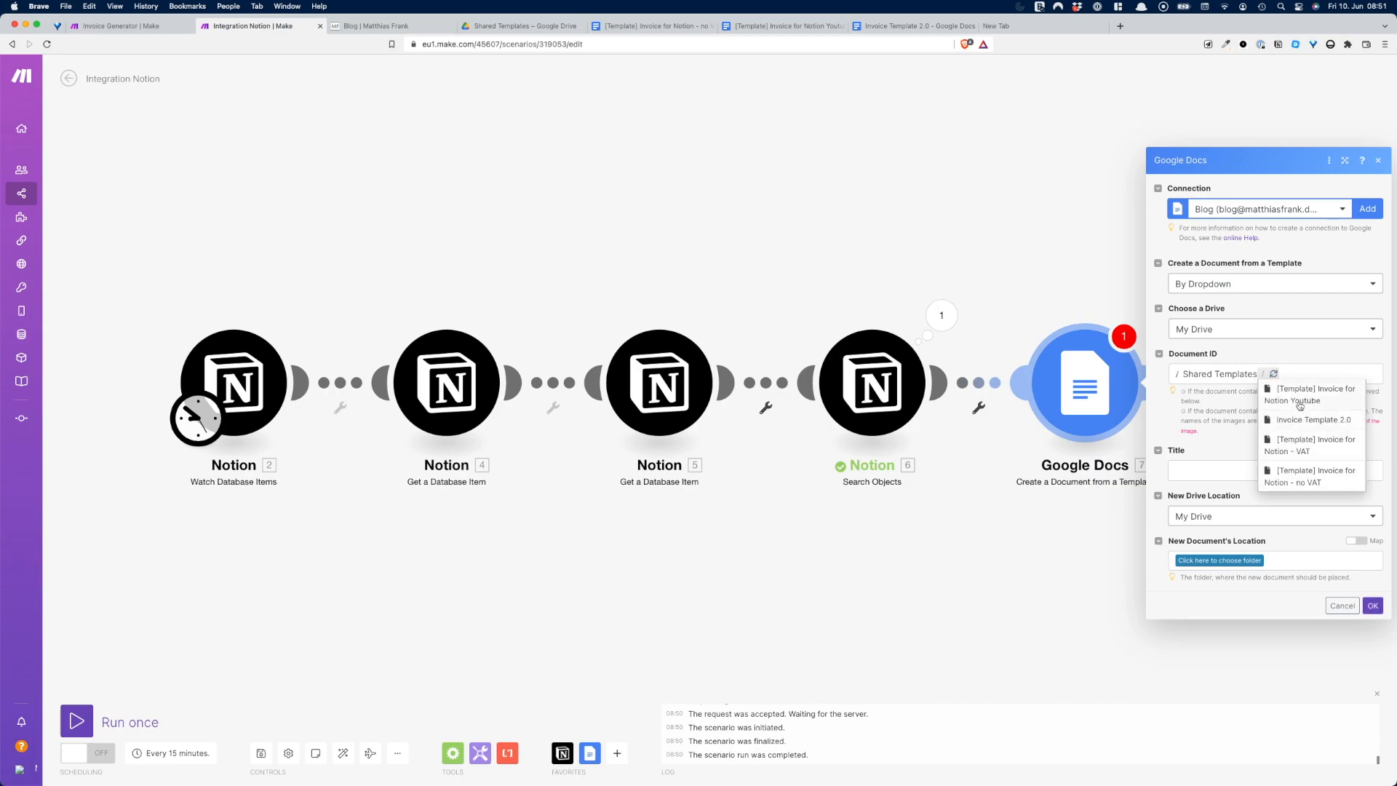
click(1329, 395)
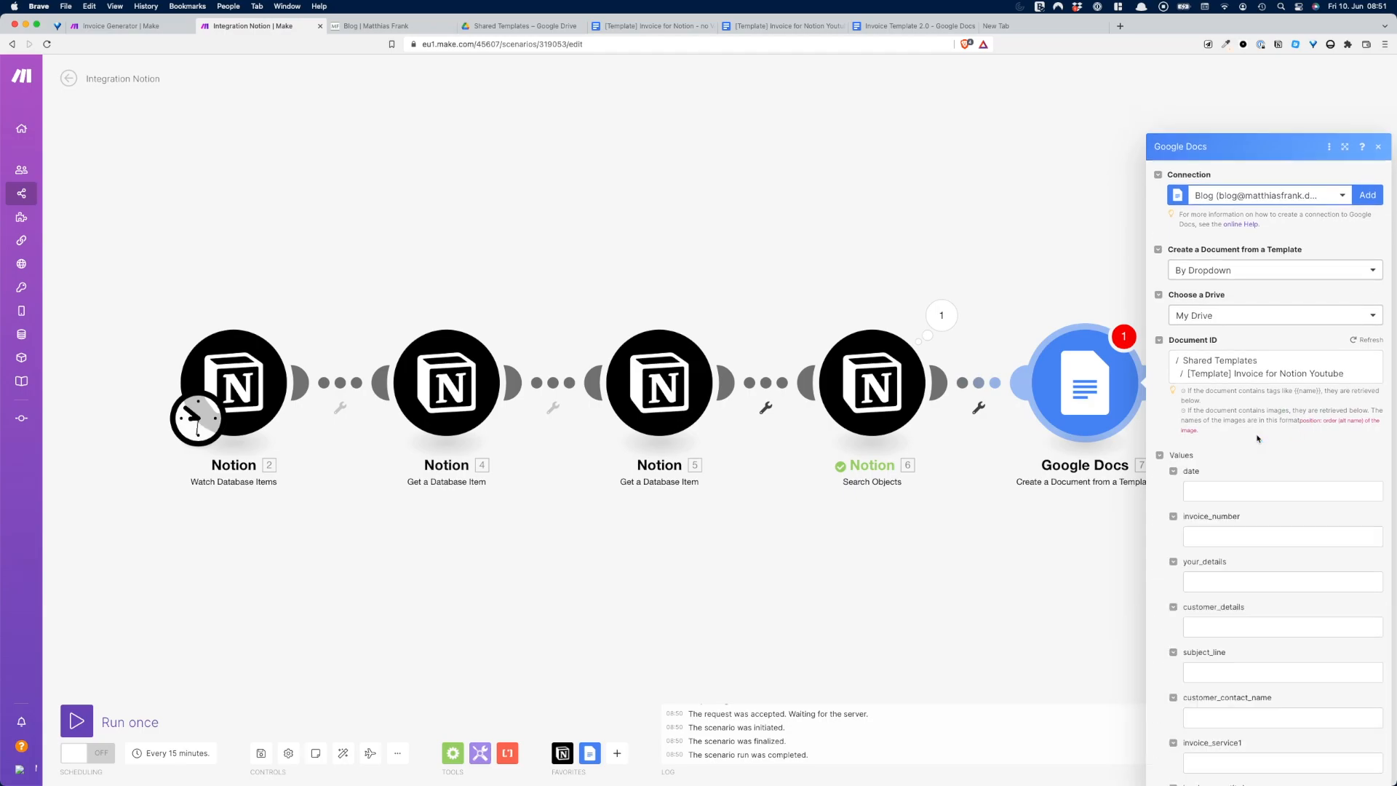
Step: Set the template's date value to the formatDate function with the variable now and the format DD.MM.YYYY
scroll(1257, 438, down, 10)
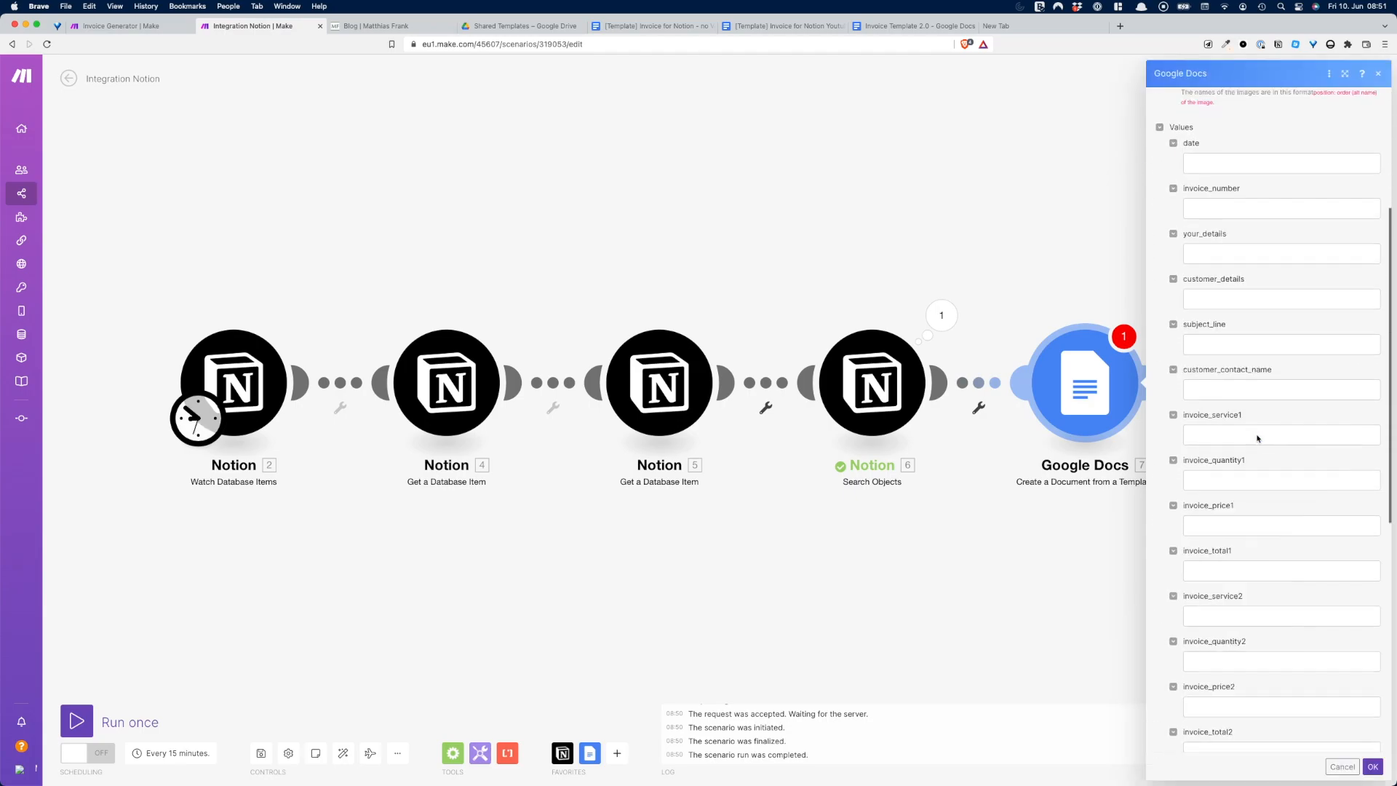
scroll(1257, 435, up, 10)
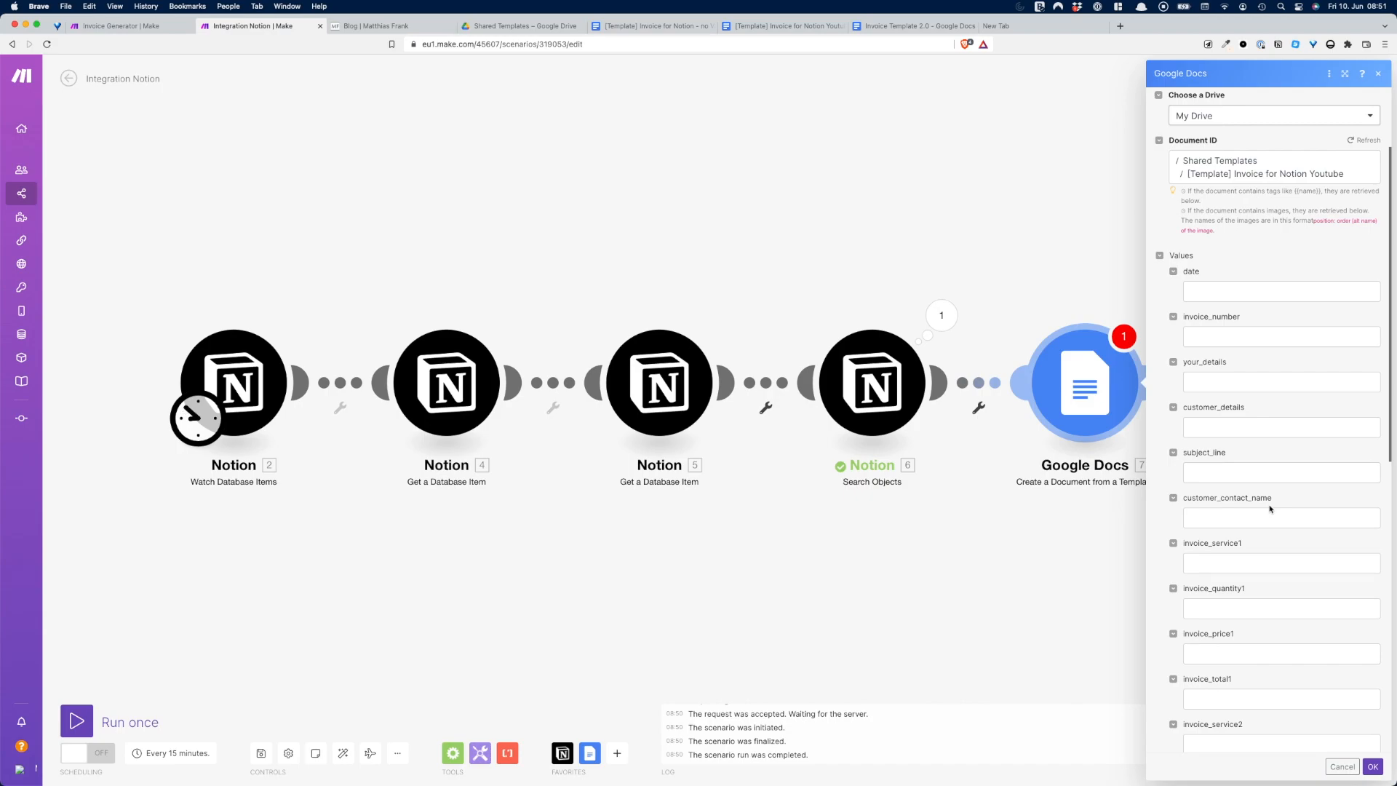
scroll(1265, 465, down, 2)
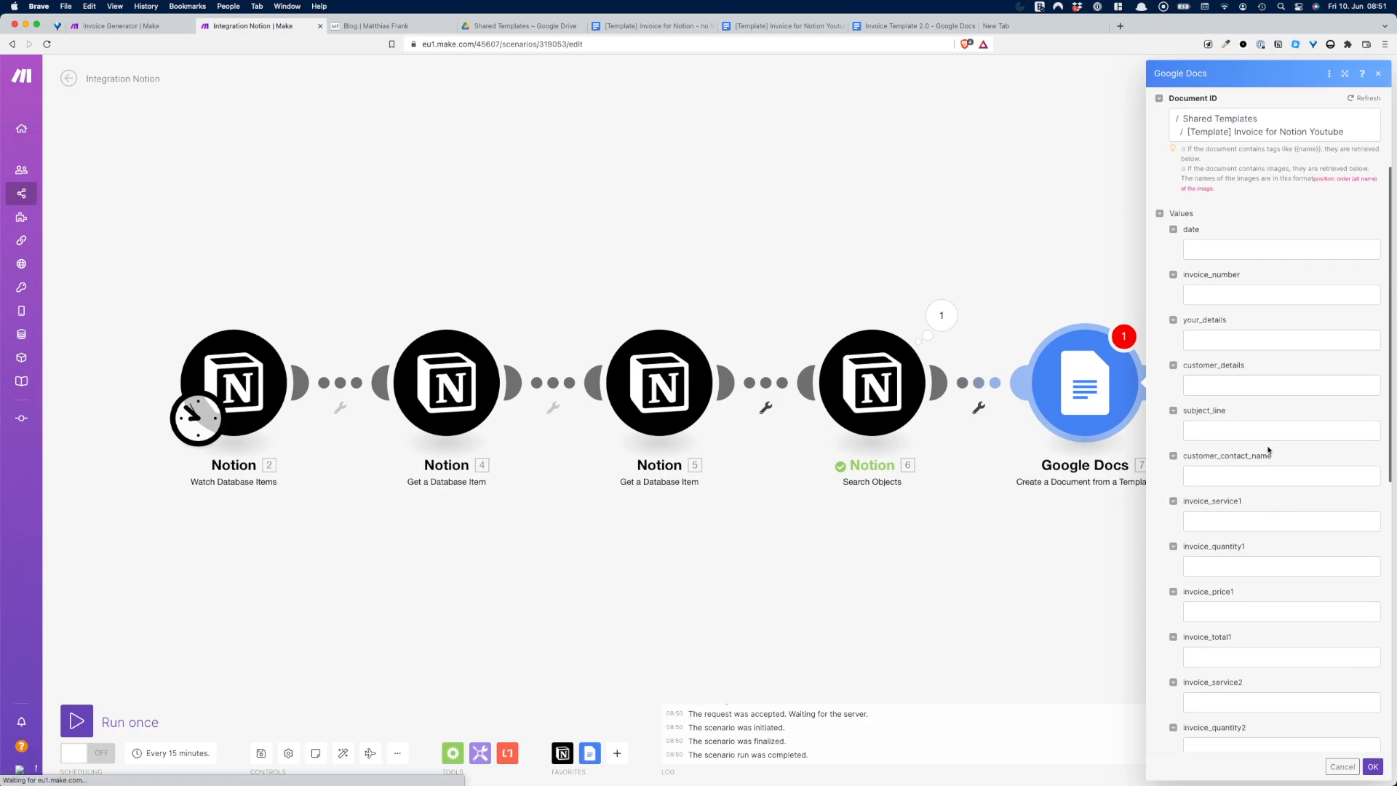
scroll(1230, 283, down, 2)
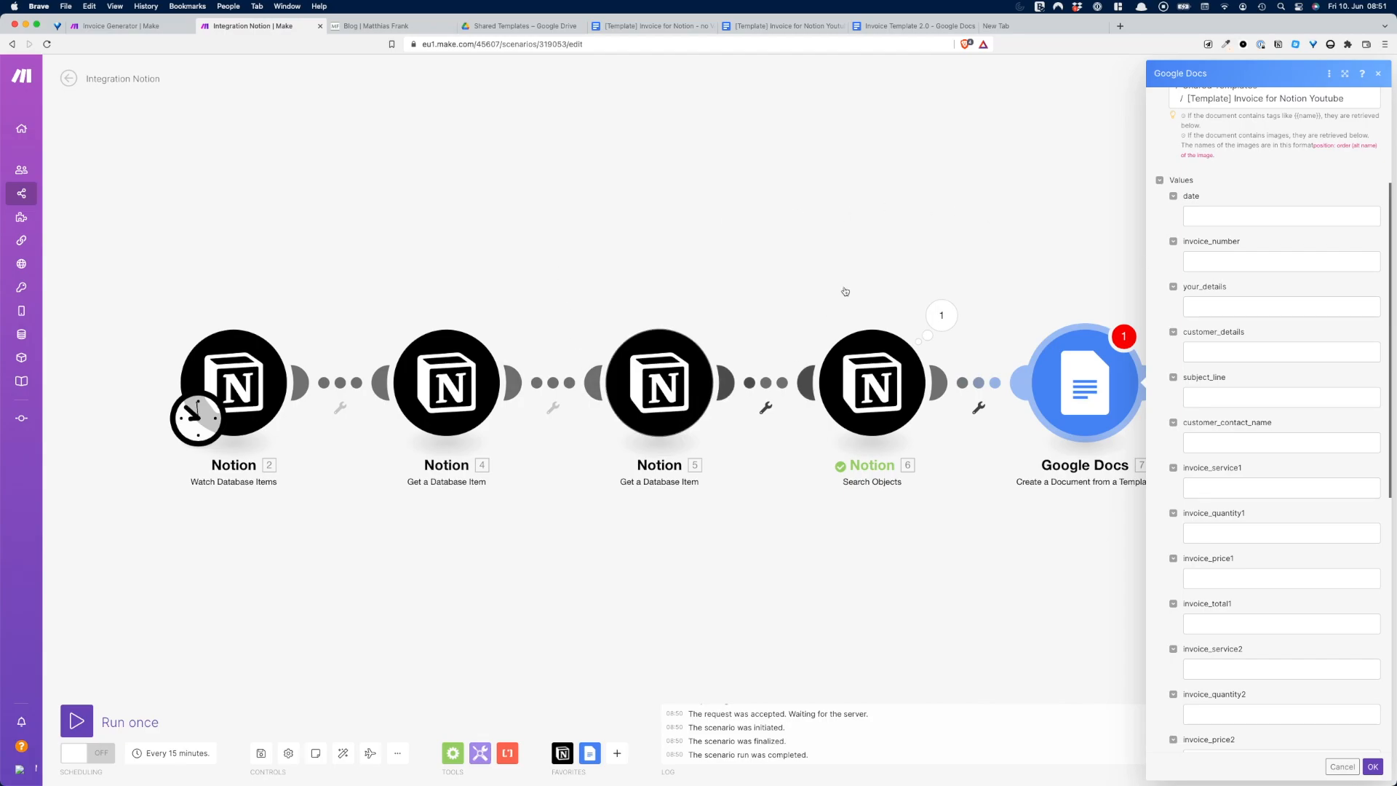
click(1232, 213)
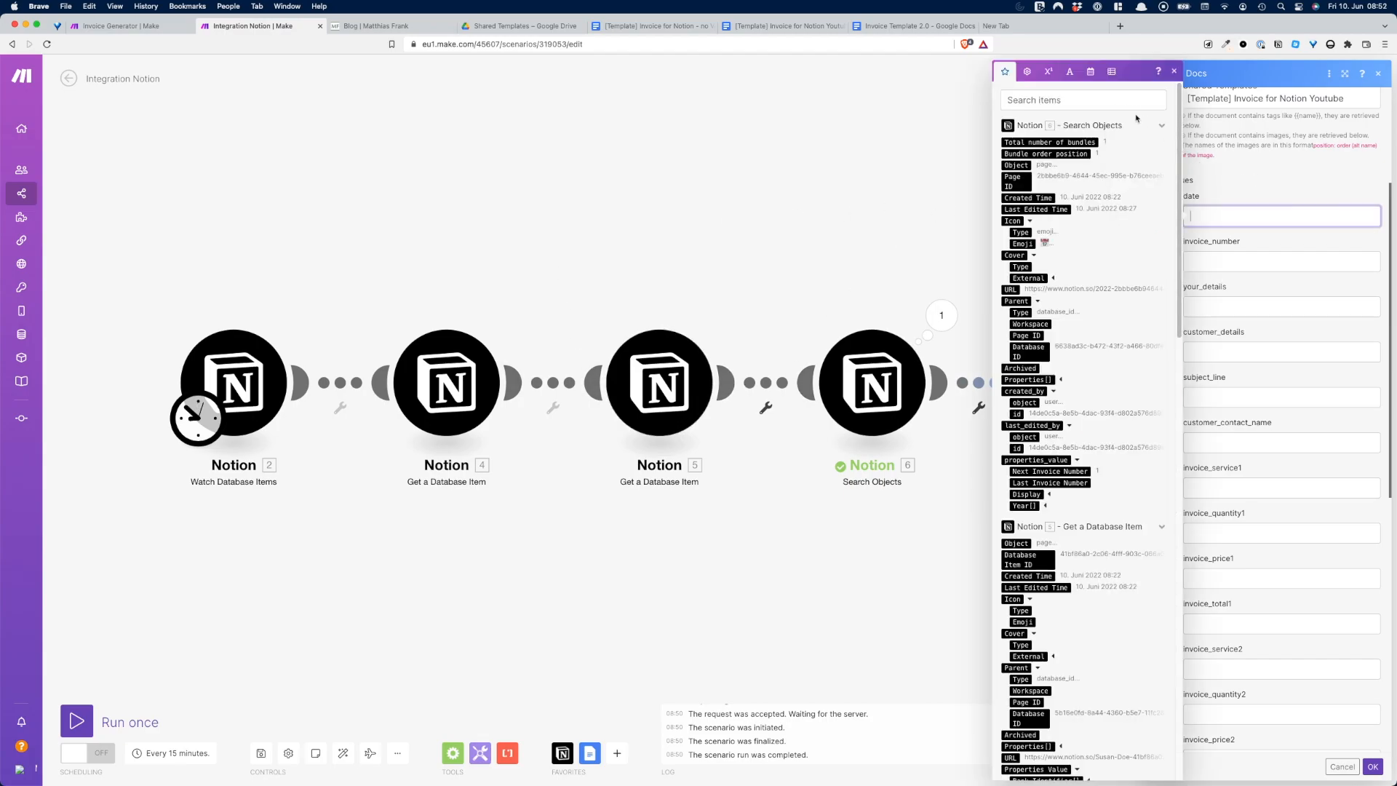
click(1090, 71)
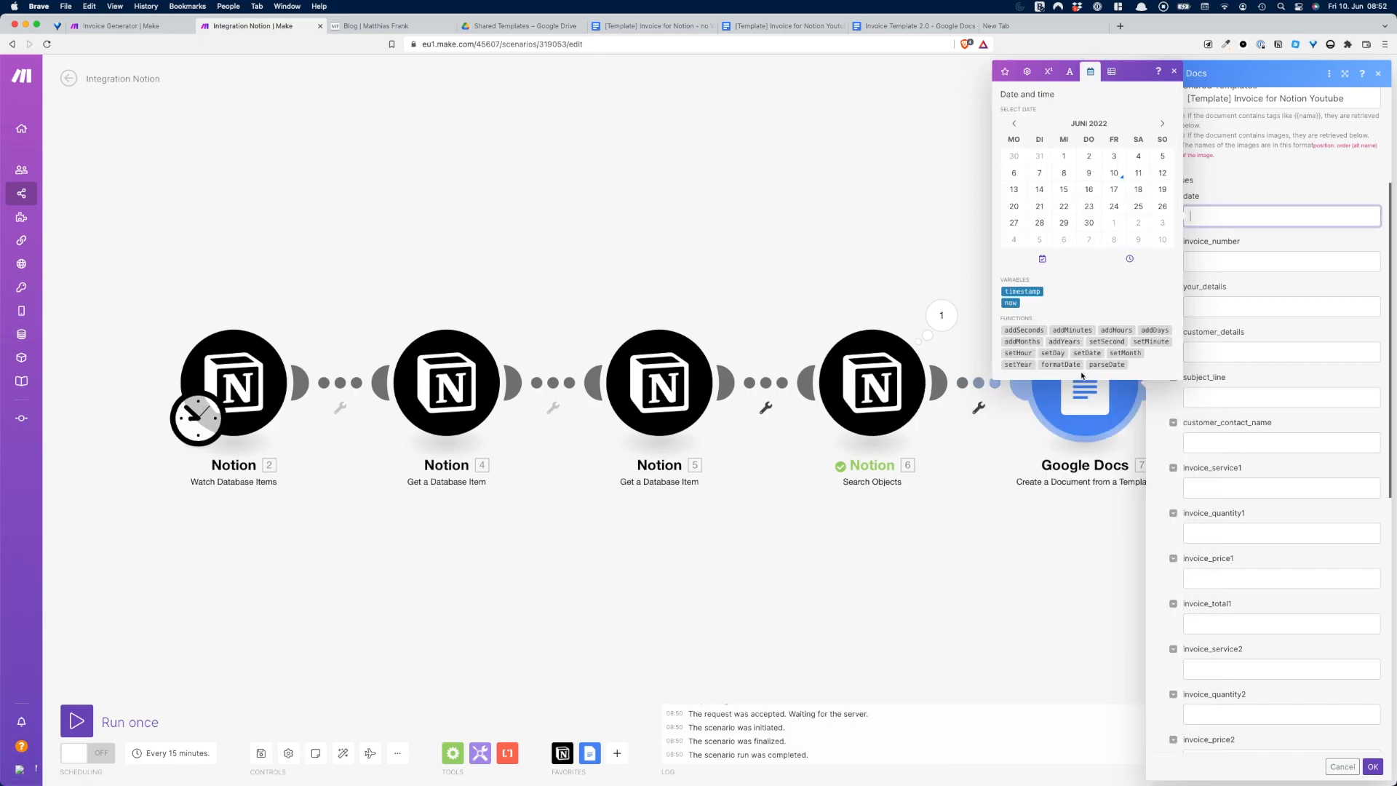
click(1068, 364)
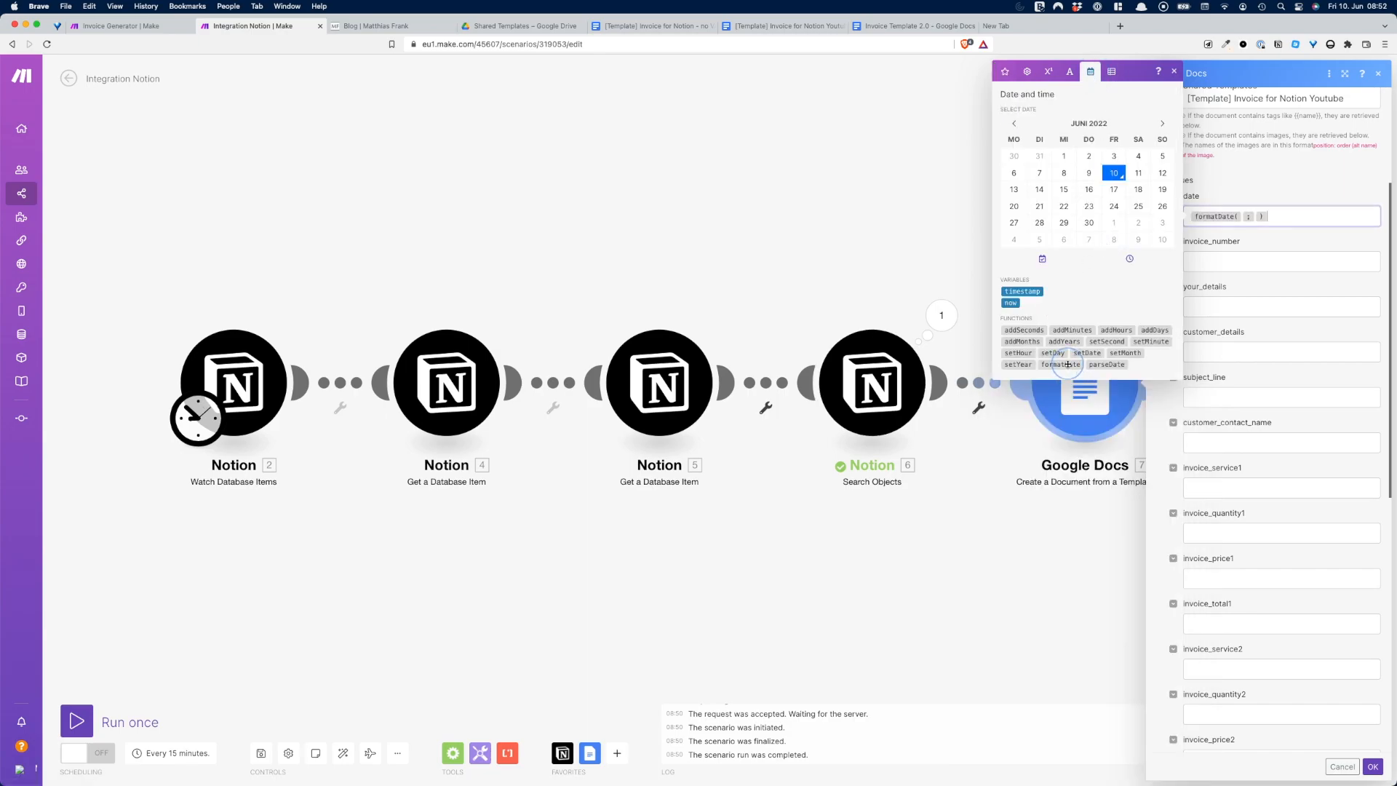
click(1242, 212)
drag(1011, 302, 1037, 299)
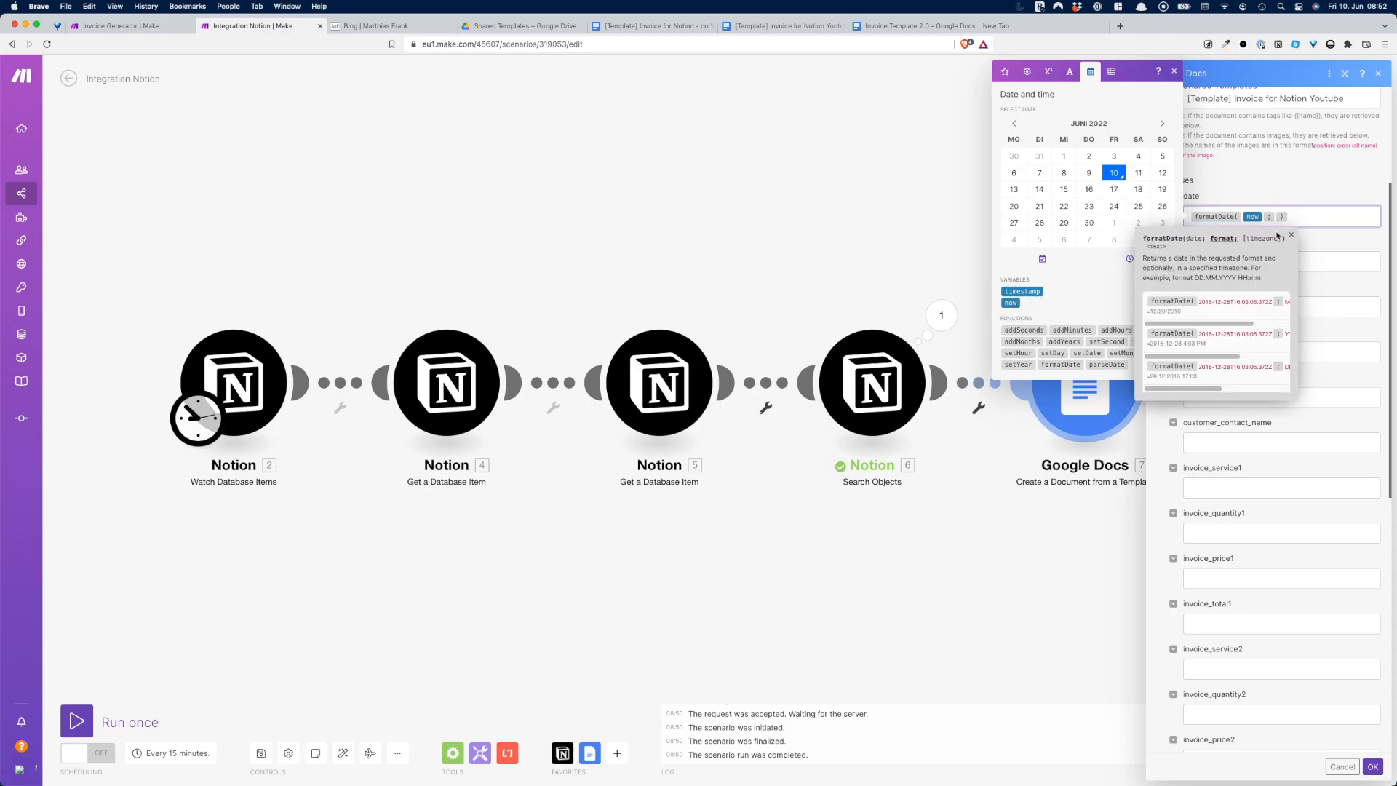
text(DD.MM.YYYY)
click(1352, 248)
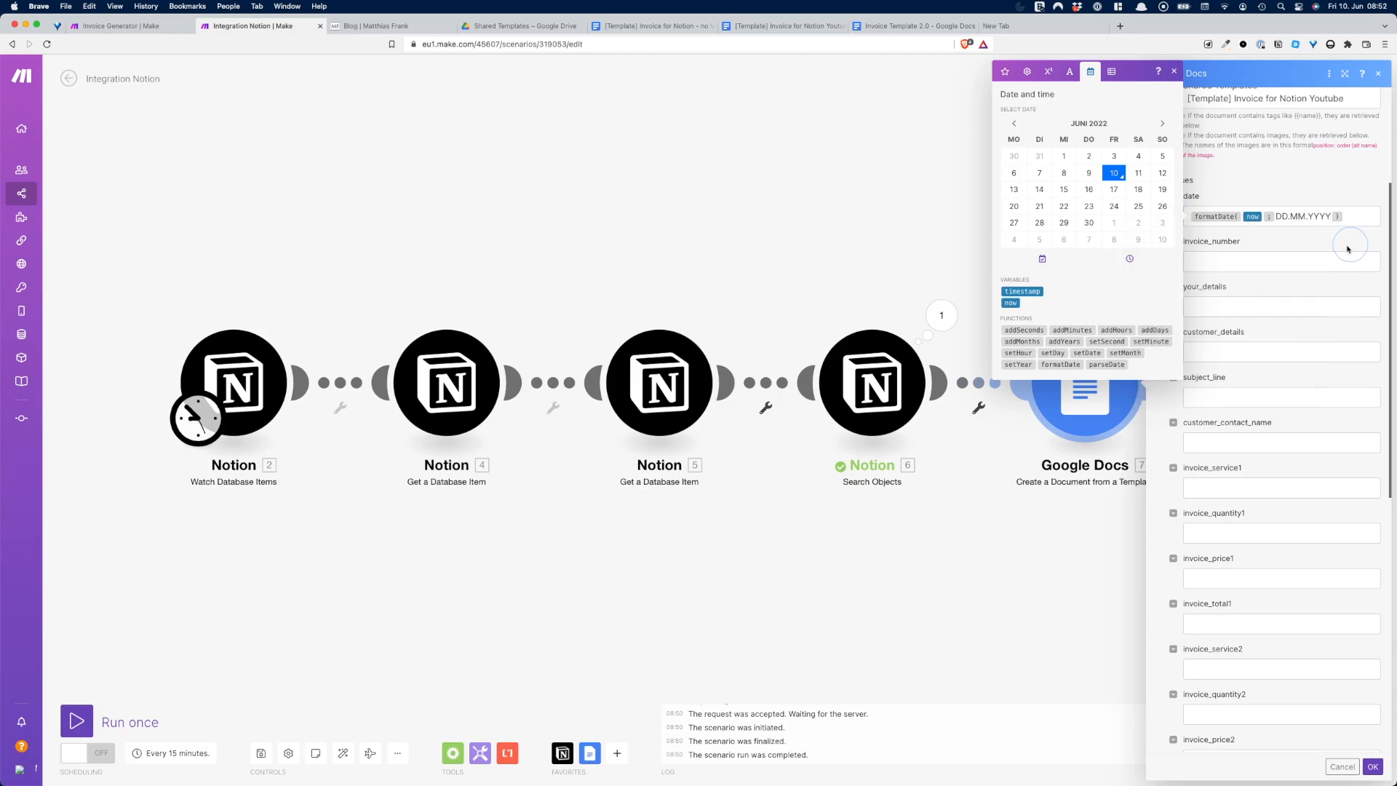
Step: Map the template's invoice_number value to Next Invoice Number from the Search Objects module's properties_value
click(1217, 263)
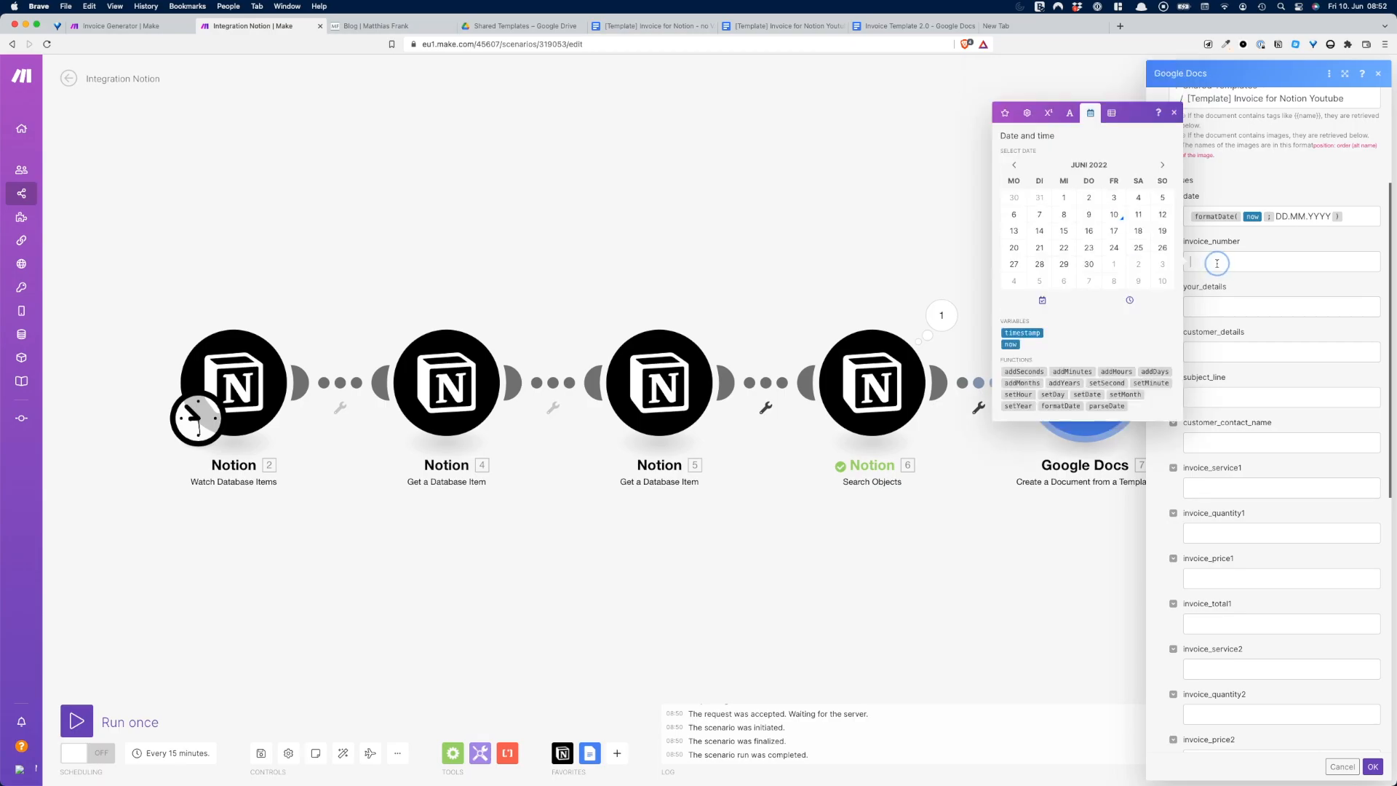
click(1005, 113)
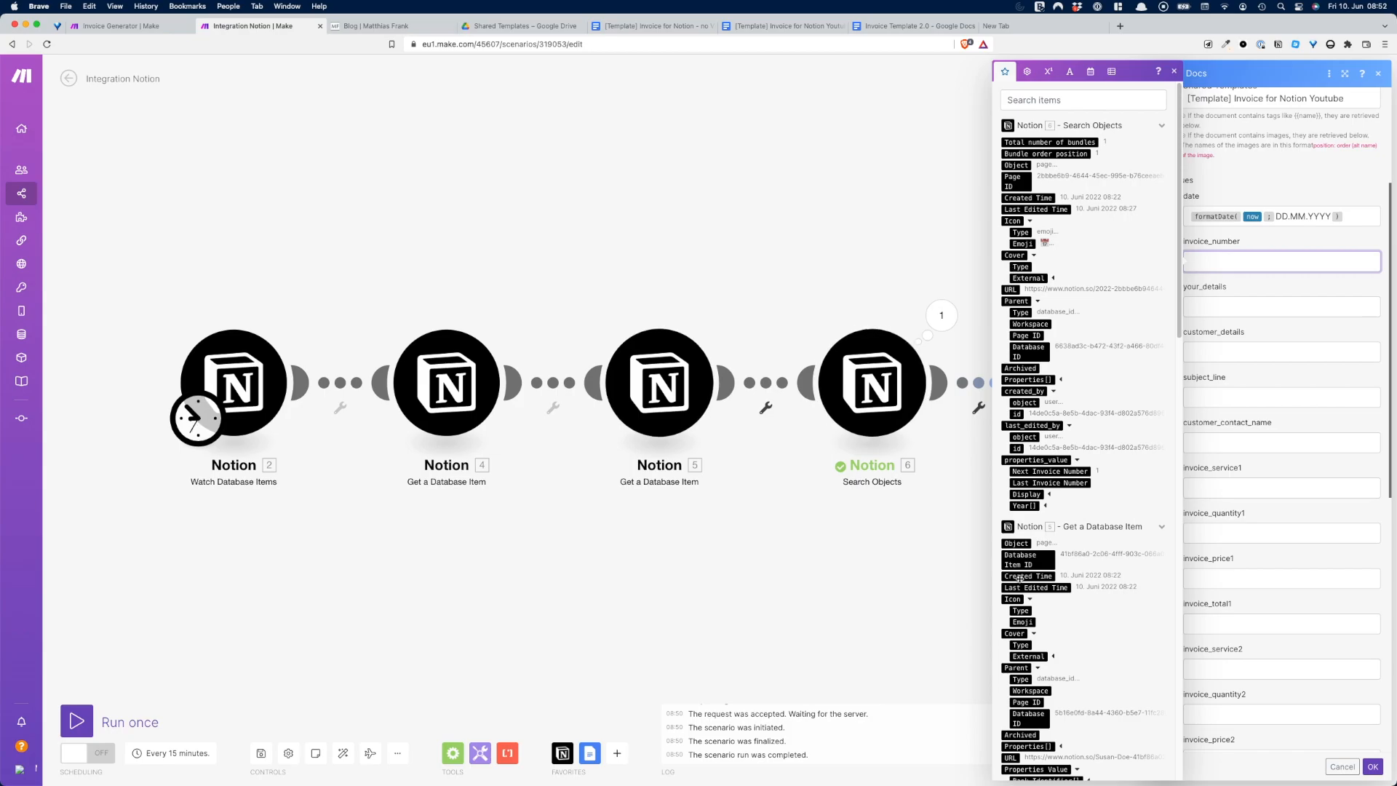
scroll(1013, 564, down, 5)
scroll(1013, 564, down, 5)
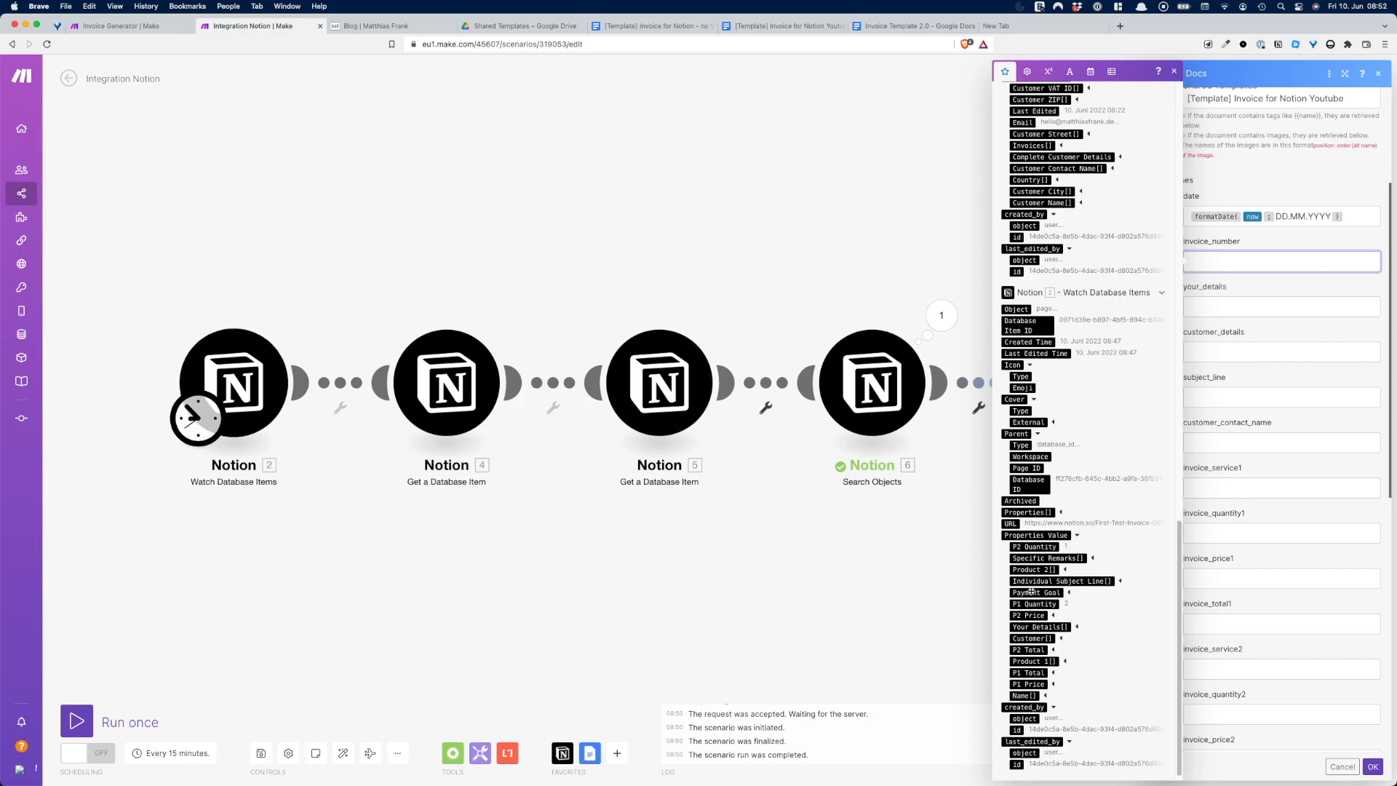
scroll(1050, 591, up, 10)
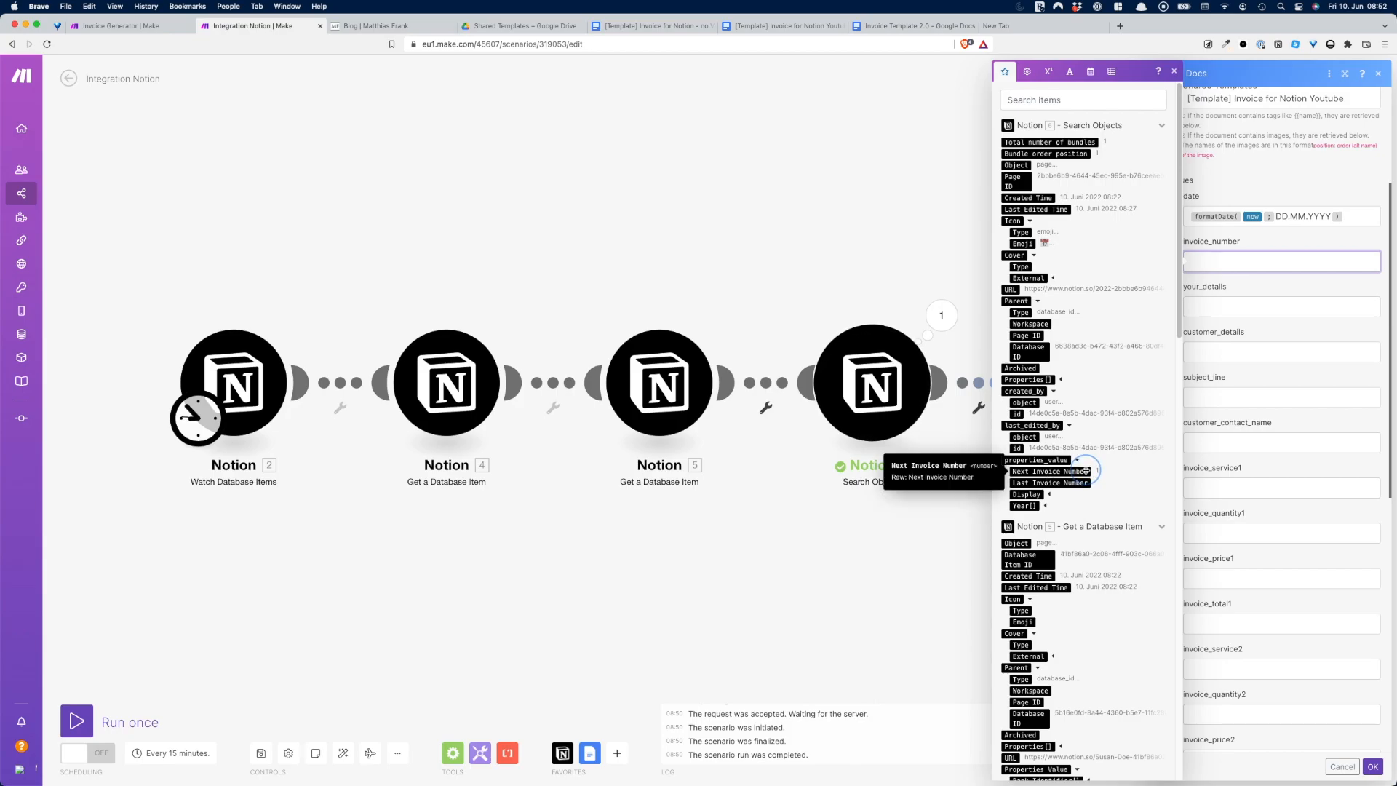
drag(1086, 471, 1194, 262)
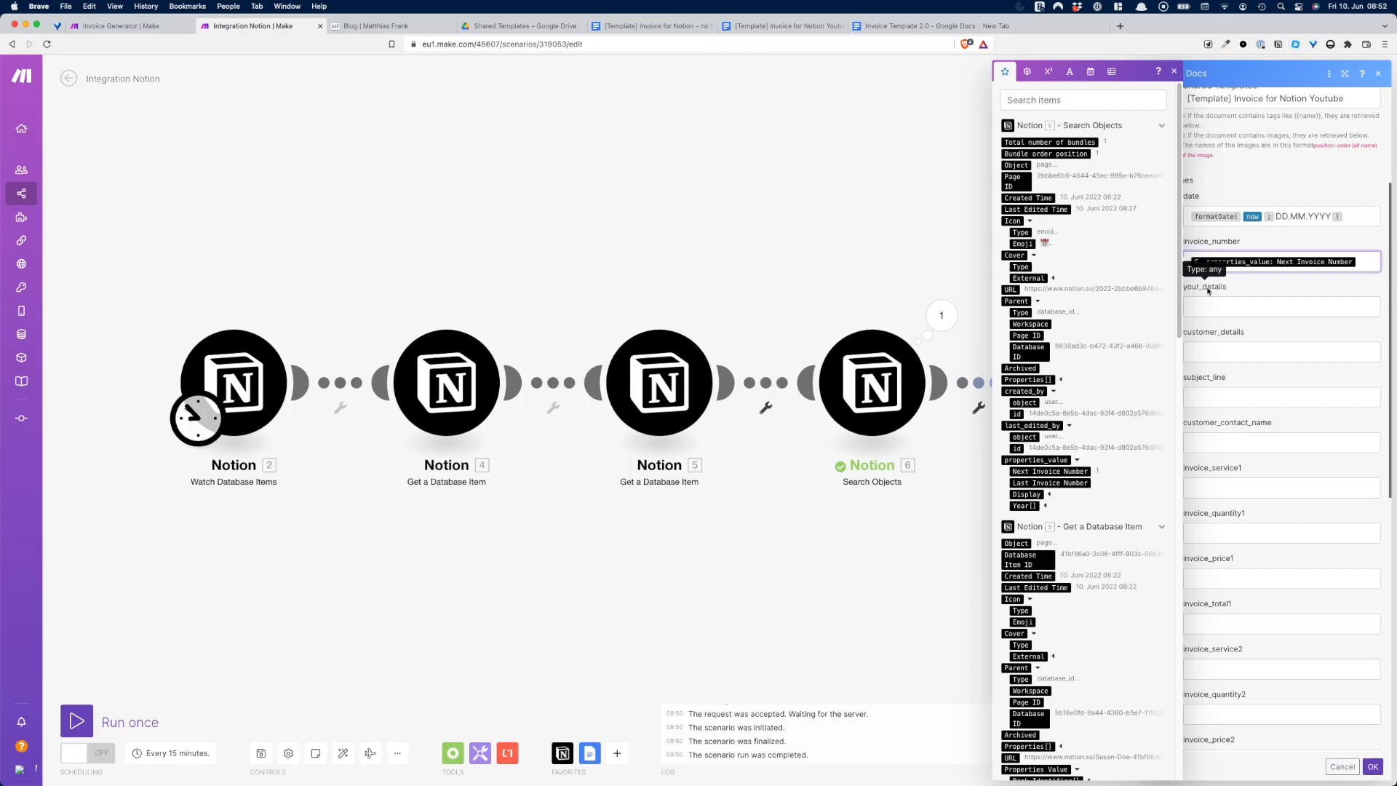
Step: Review the placeholders in the Google Docs invoice template and the date and time functions available for mapping in the Make module
click(822, 26)
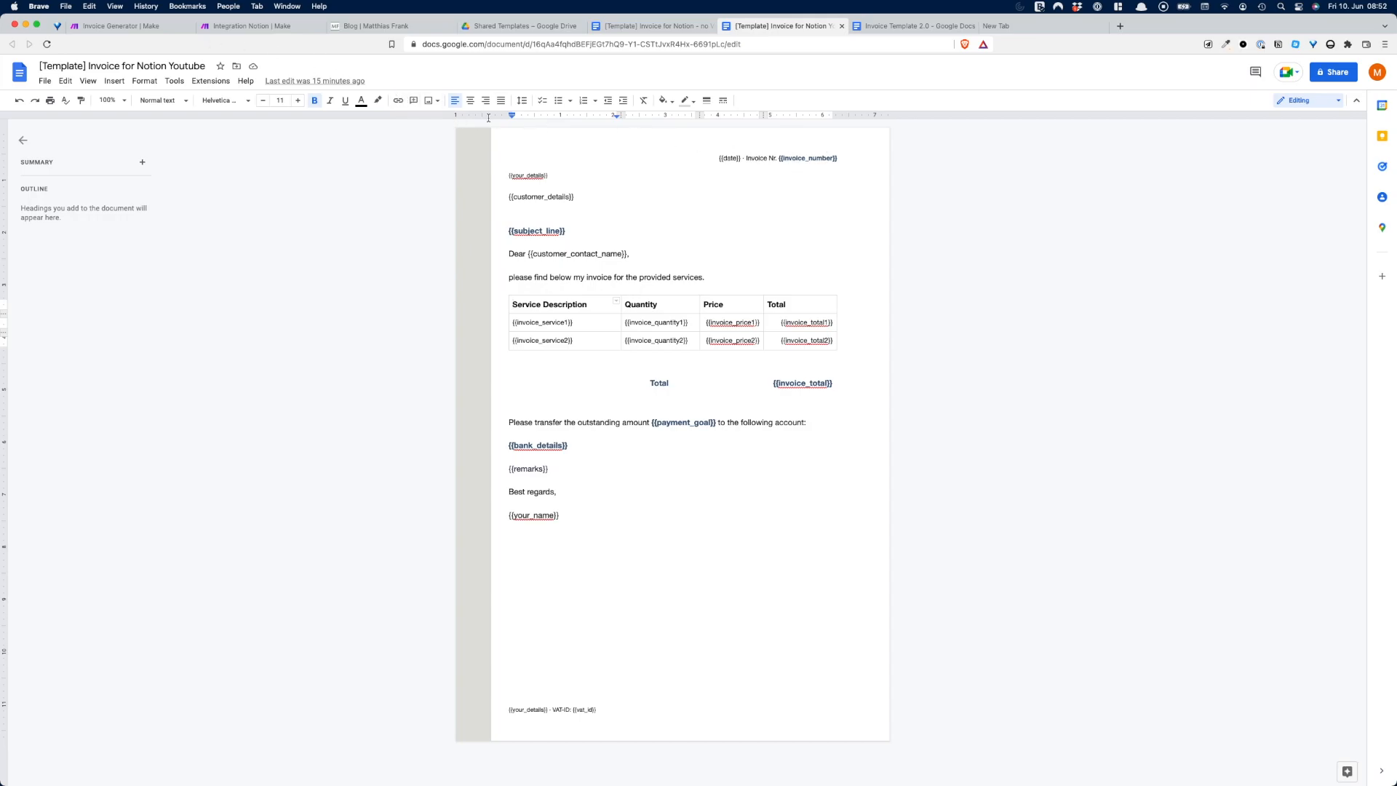
click(248, 26)
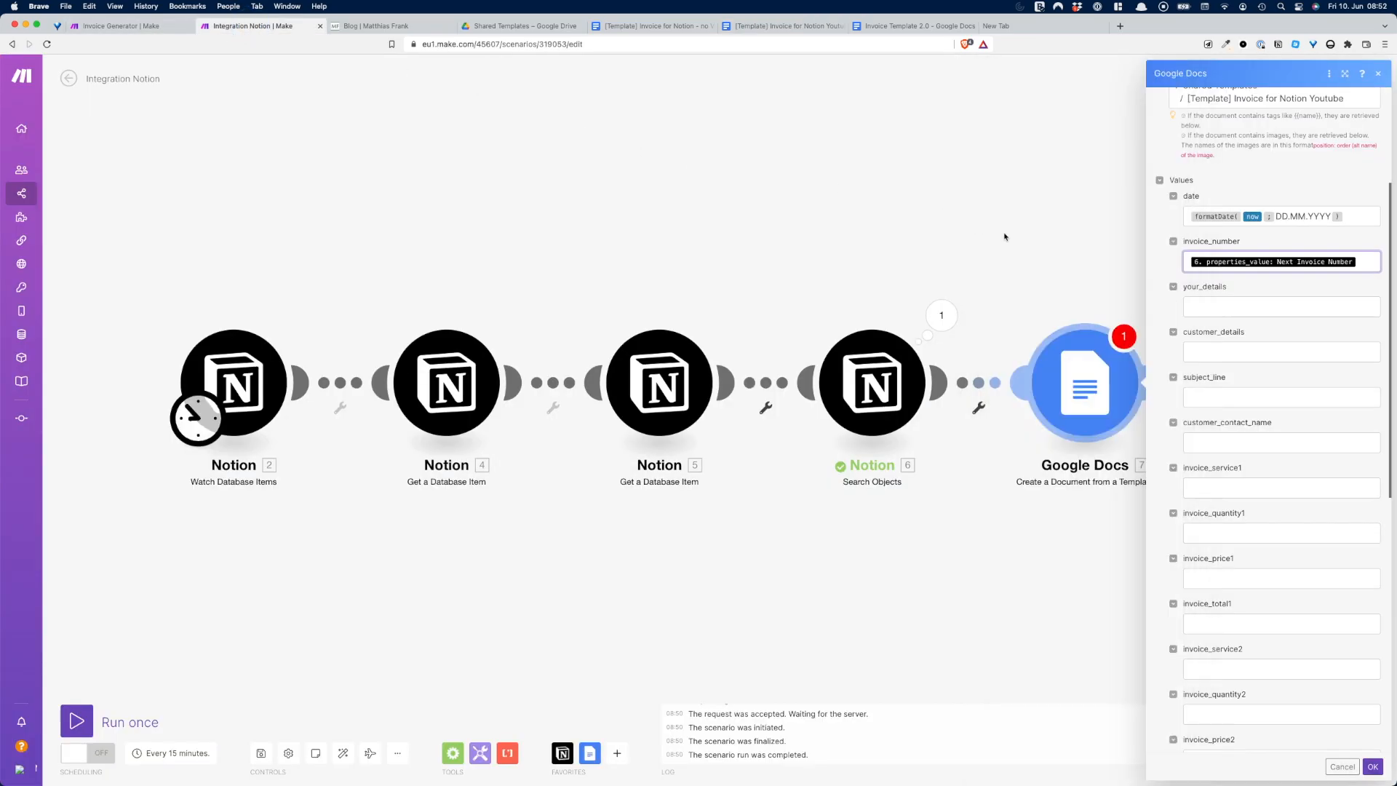
click(1270, 254)
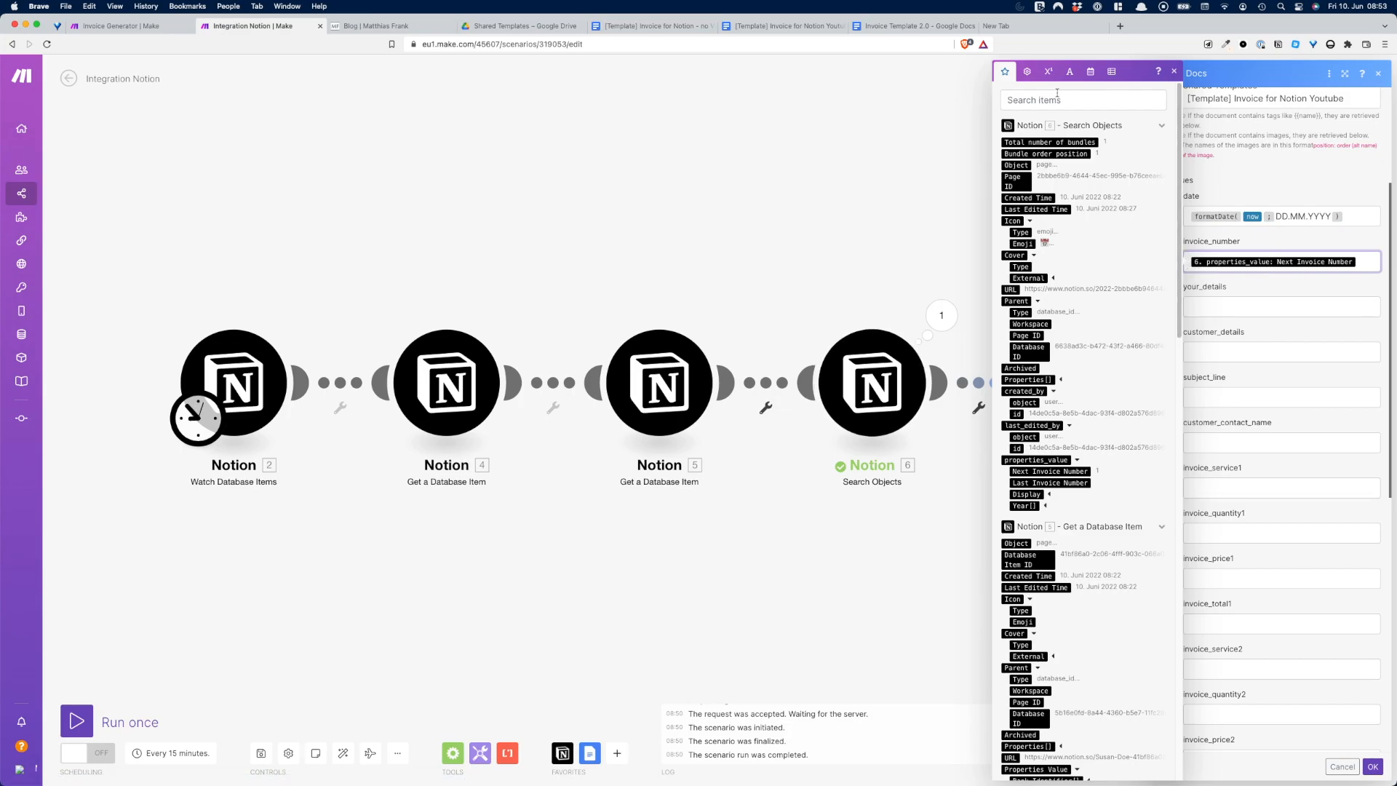
click(1090, 72)
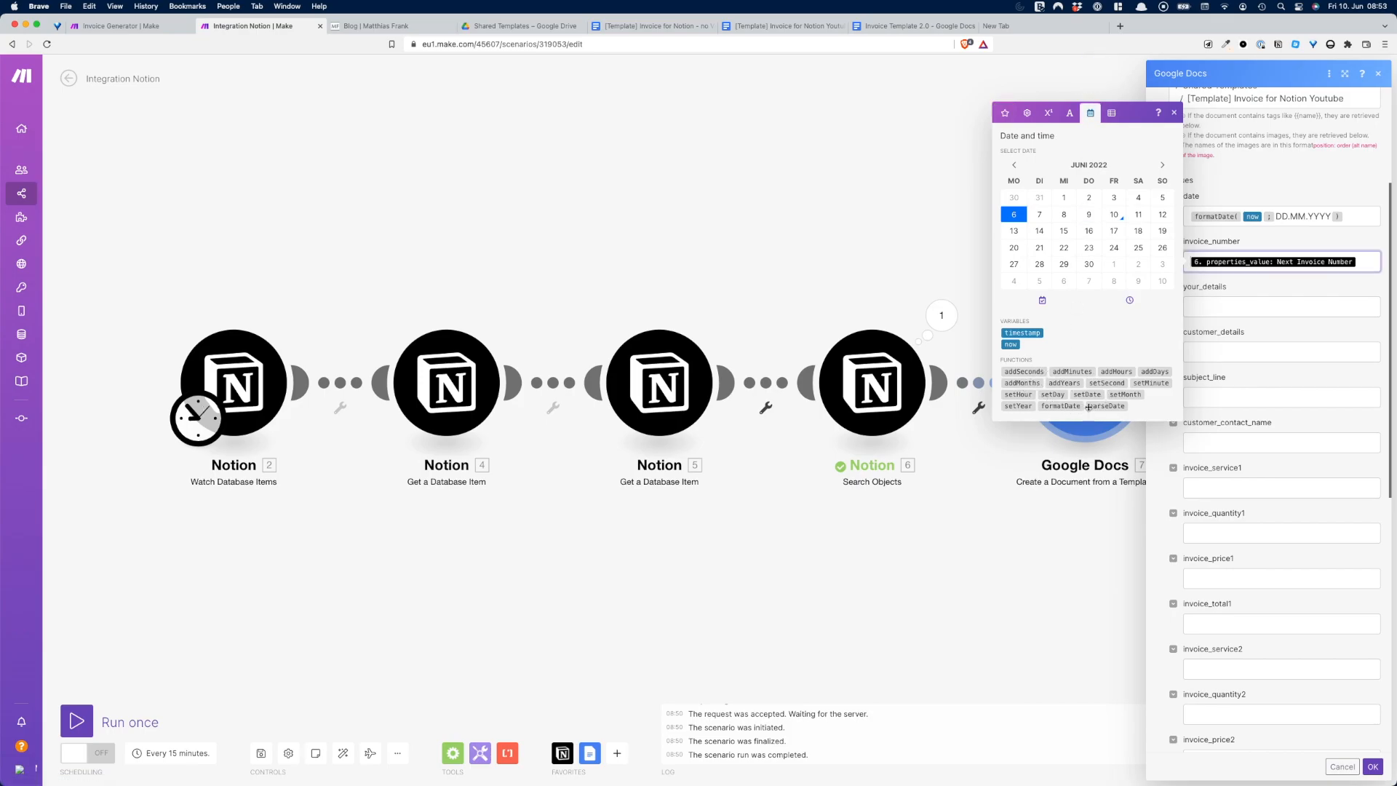
mouse_move(1070, 409)
click(1257, 292)
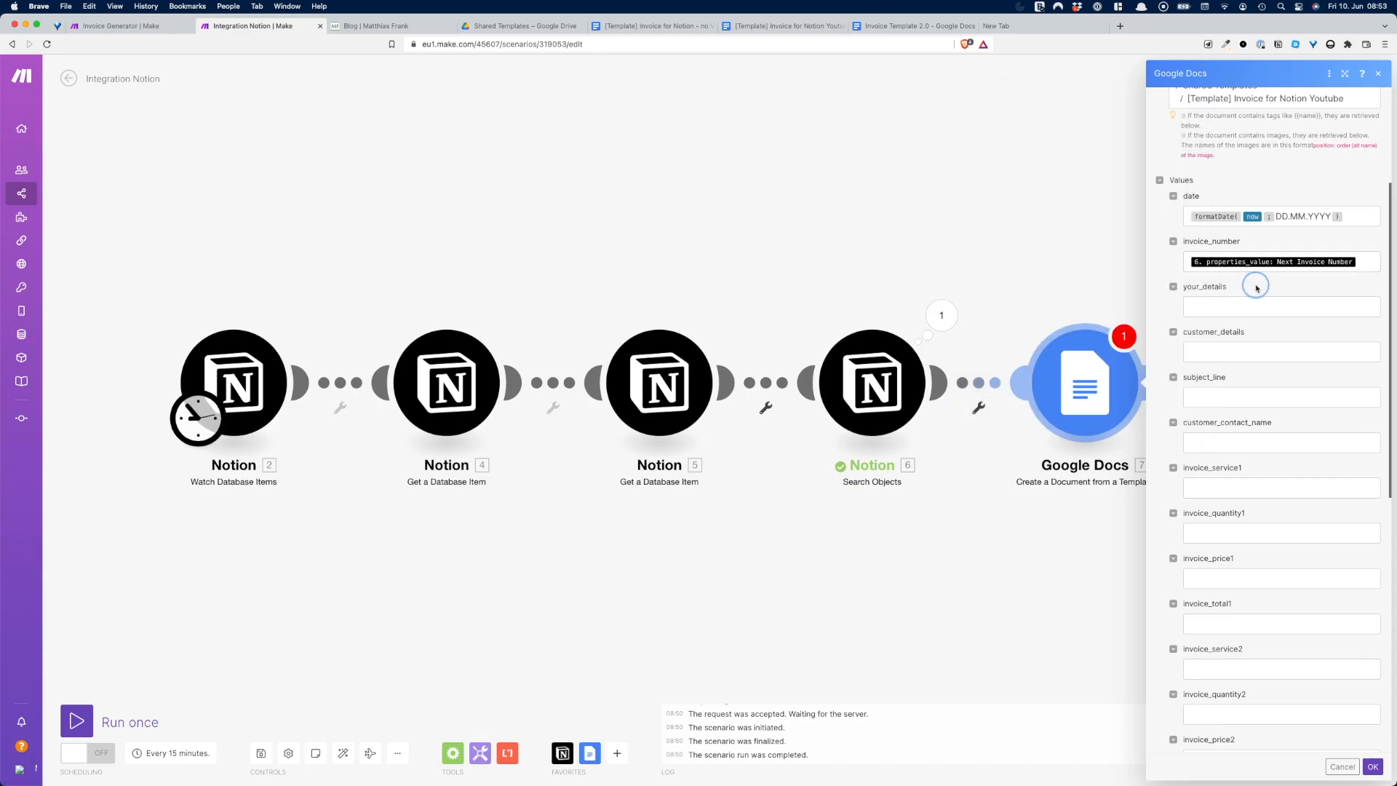
Step: Map the template's your_details value to the Complete Address string from the second Get a Database Item module (5)
click(1227, 309)
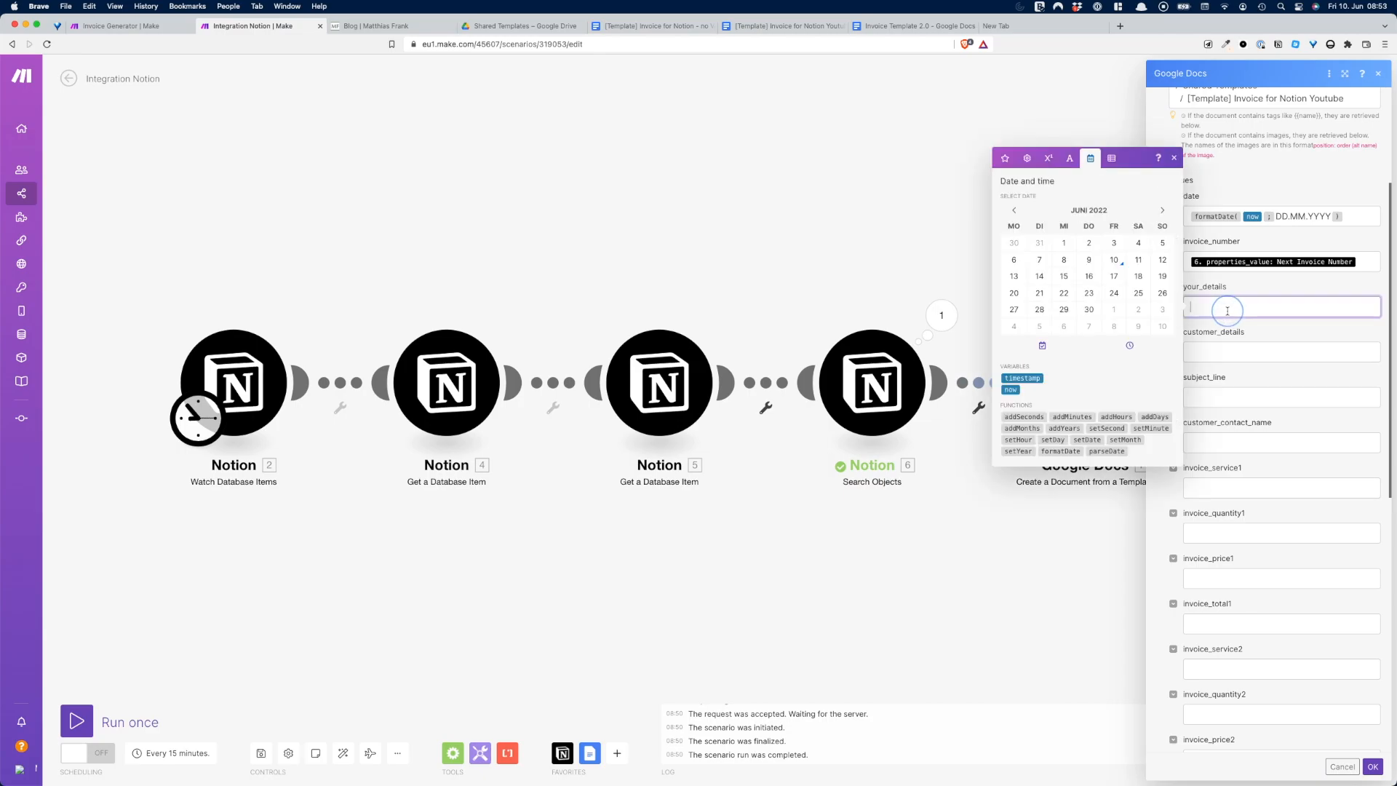
click(1005, 158)
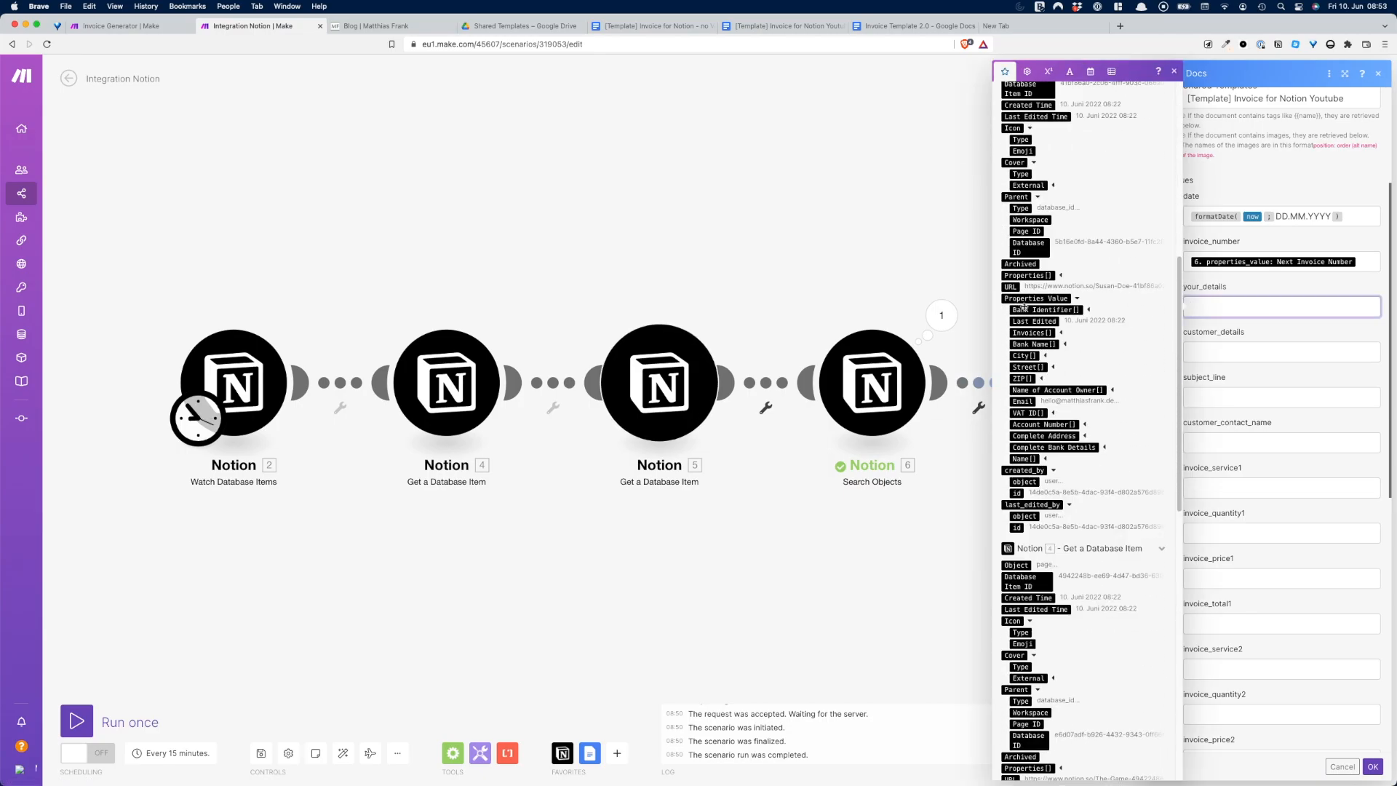
scroll(1034, 418, up, 1)
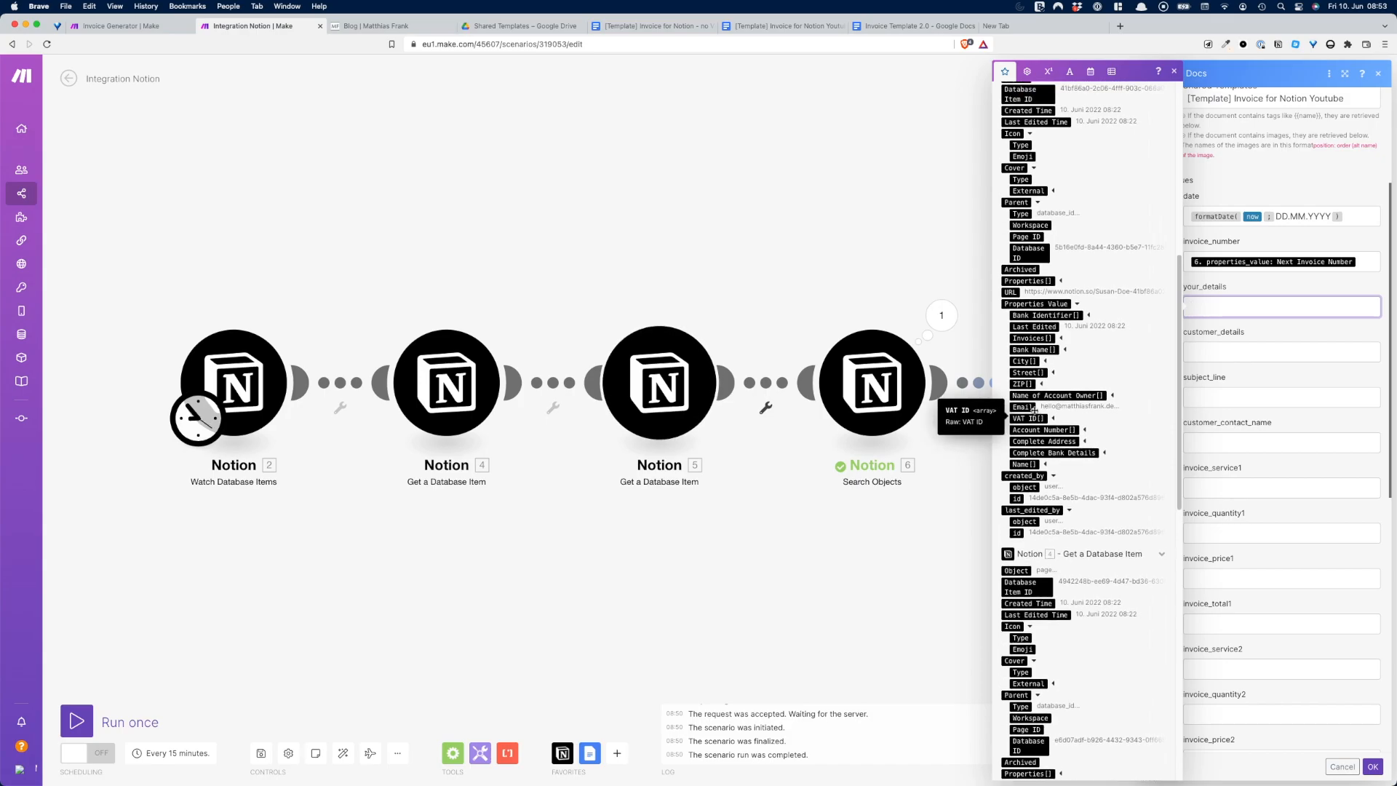
click(1085, 443)
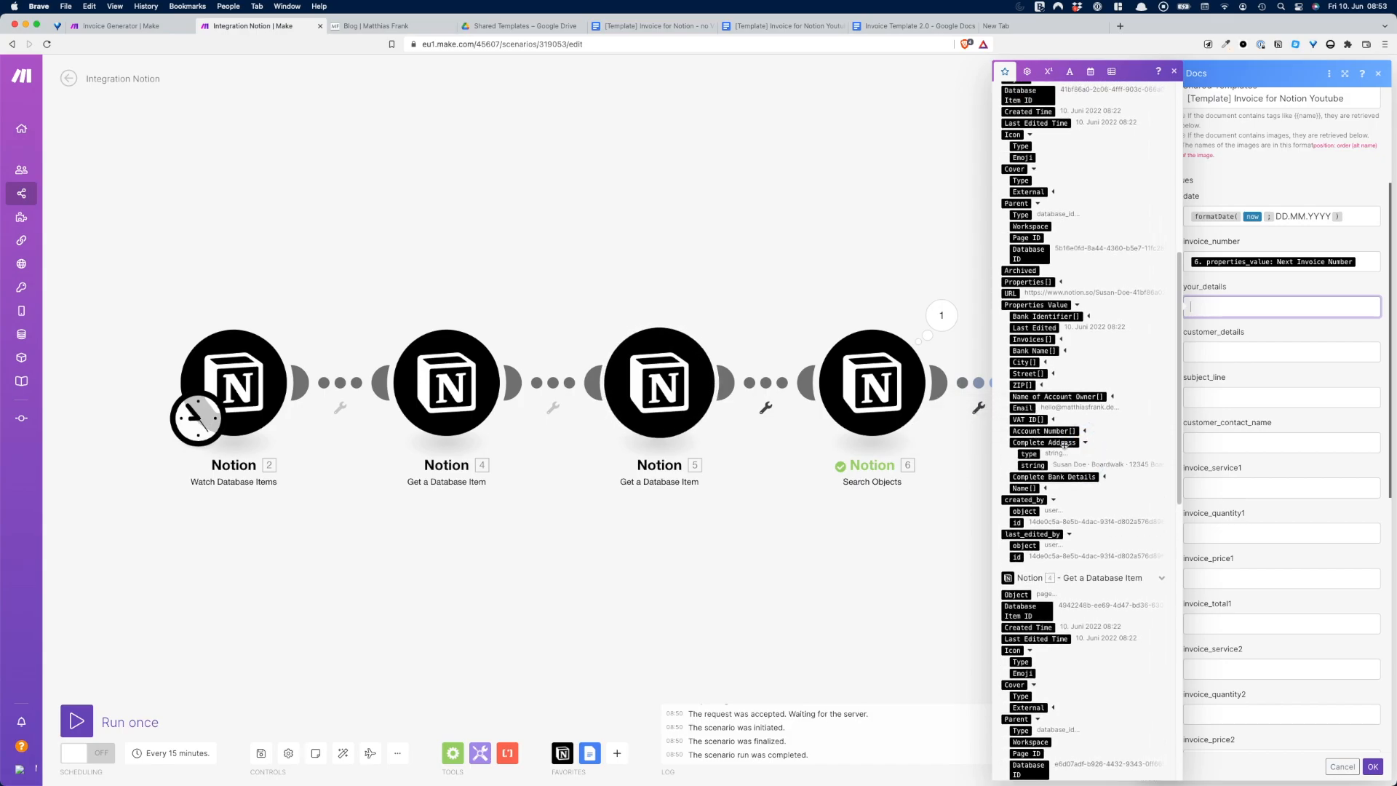
click(1034, 466)
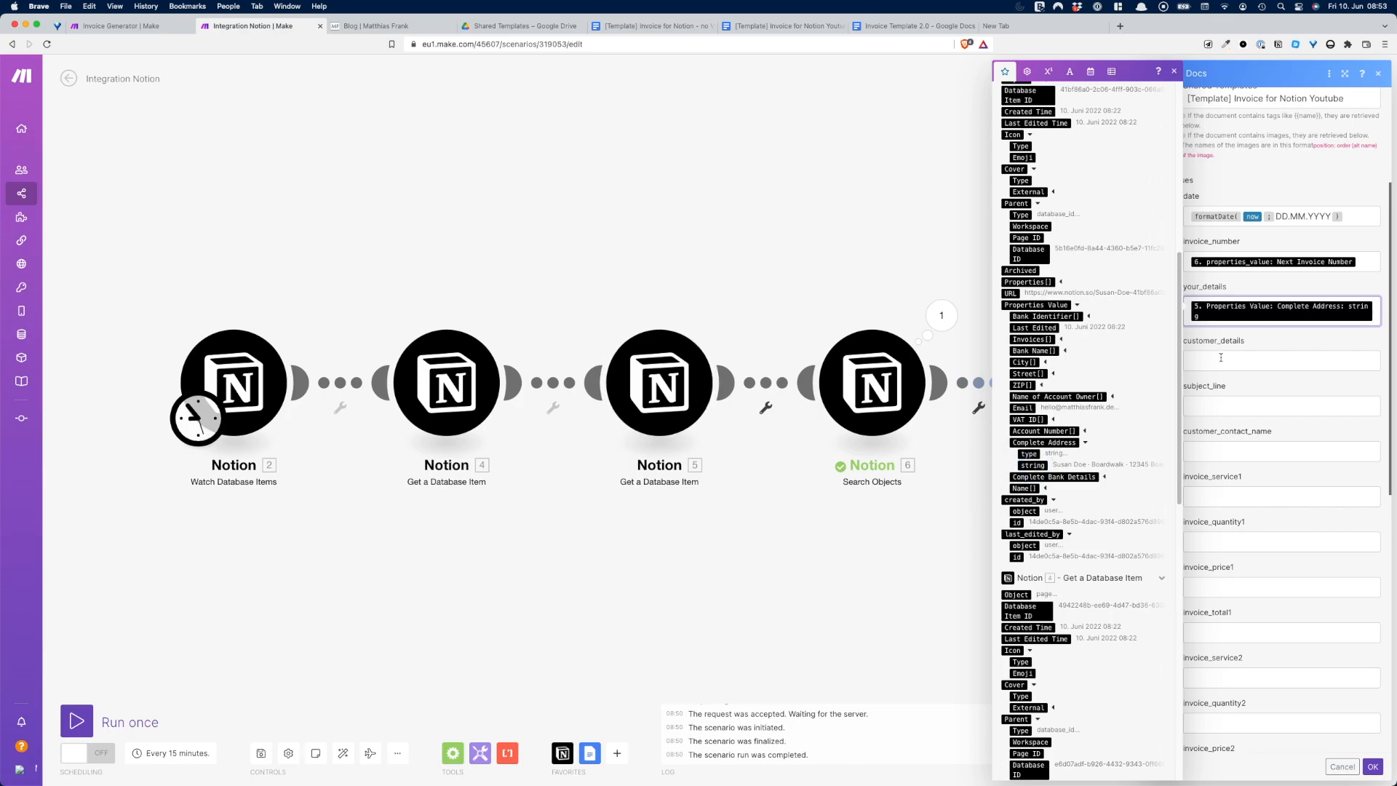
Step: Map the template's customer_details value to the Complete Customer Details string from the first Get a Database Item module (4)
key(Tab)
scroll(1091, 451, down, 10)
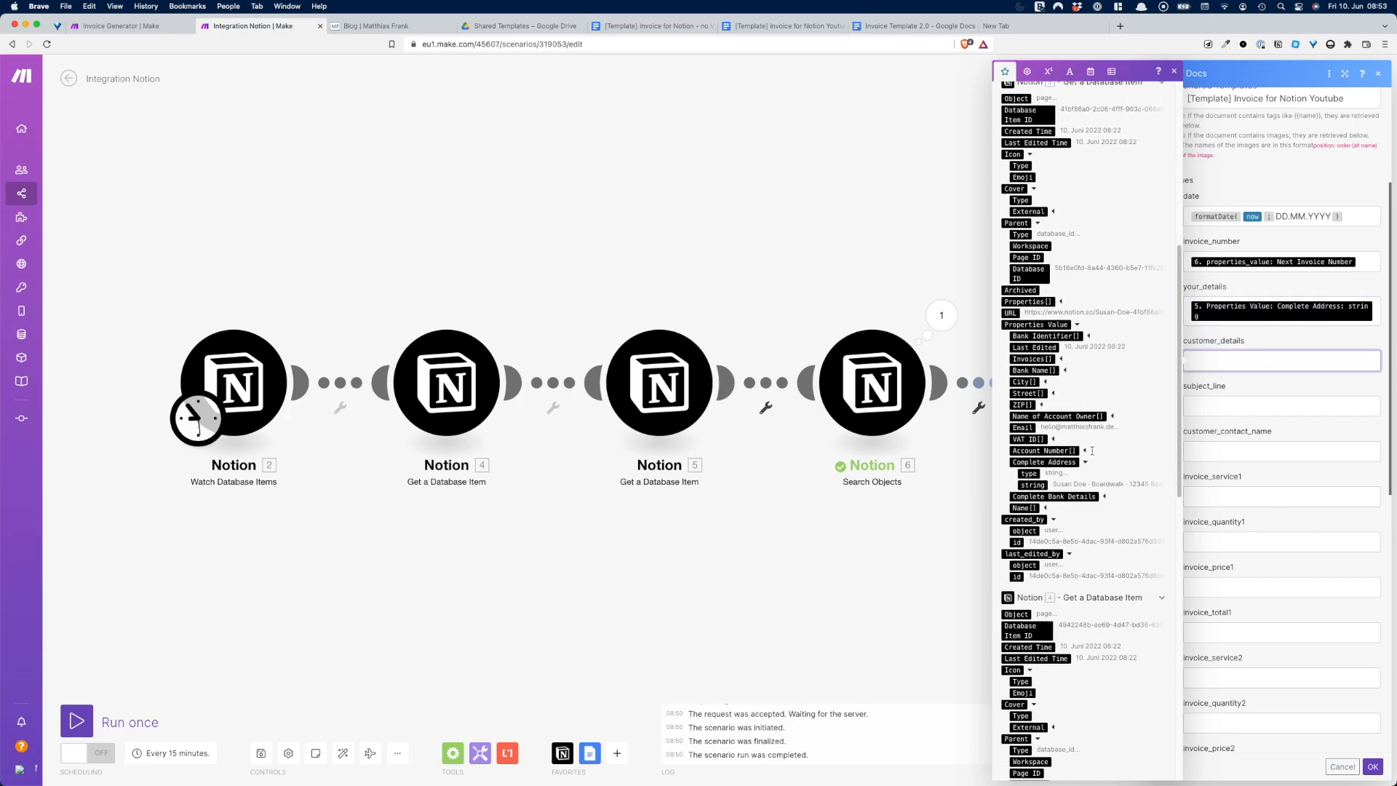
scroll(1030, 451, down, 3)
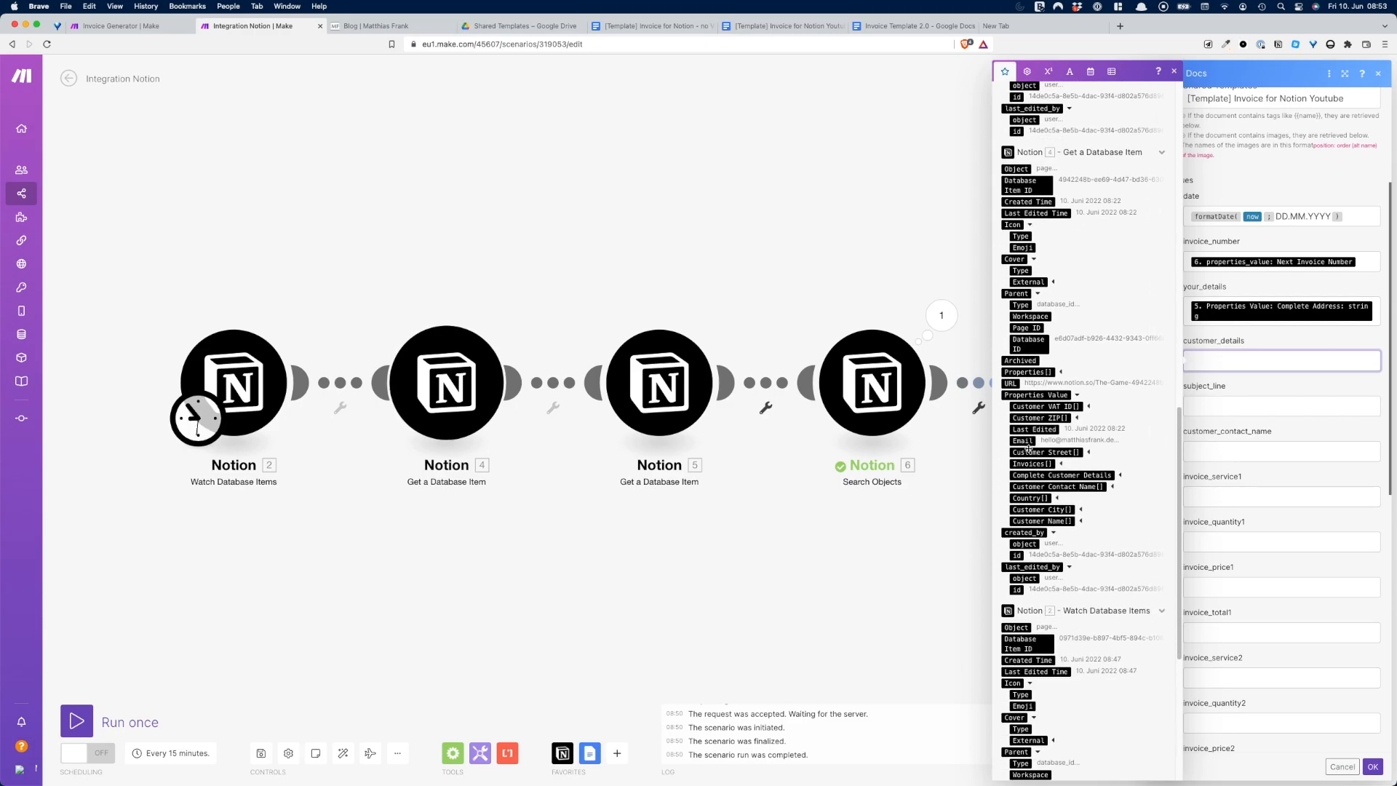
click(1119, 475)
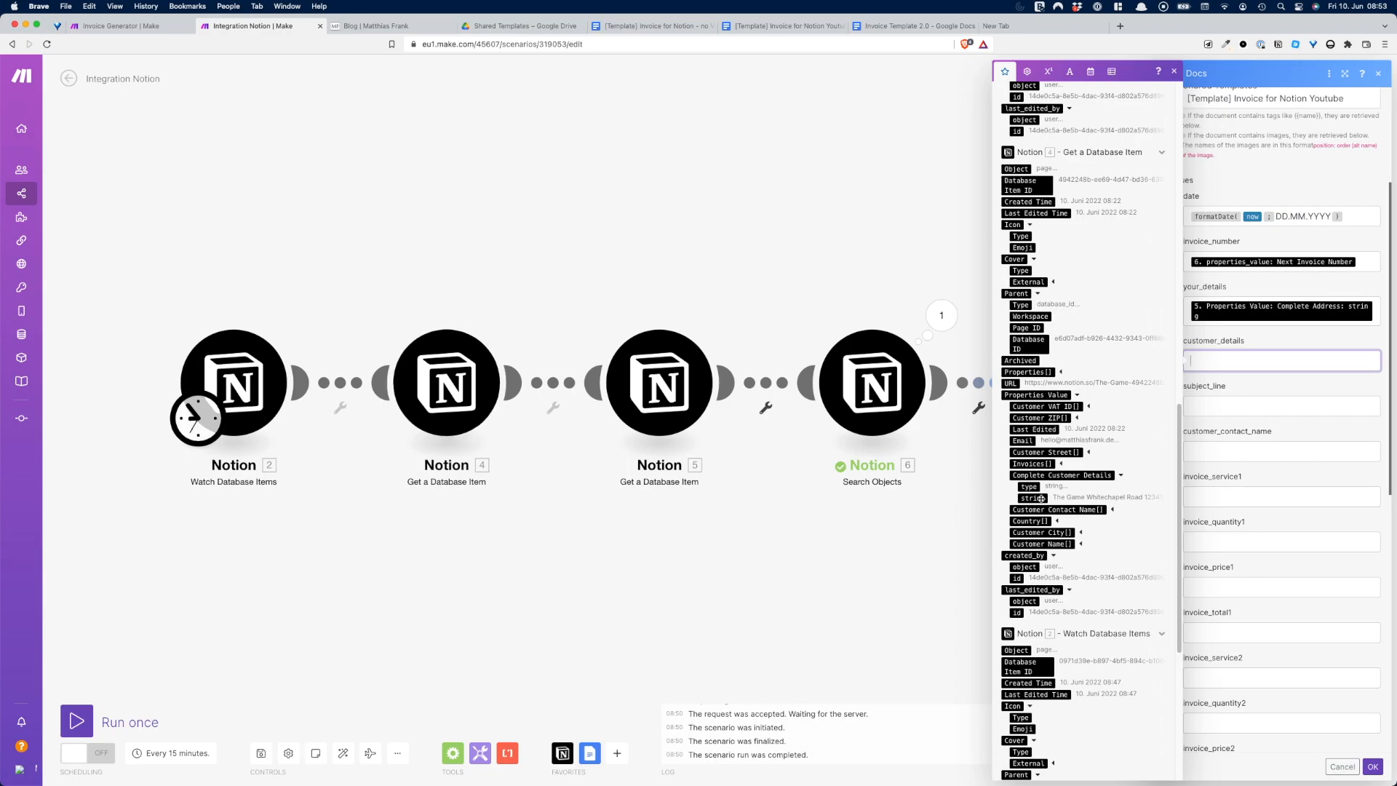
click(1043, 498)
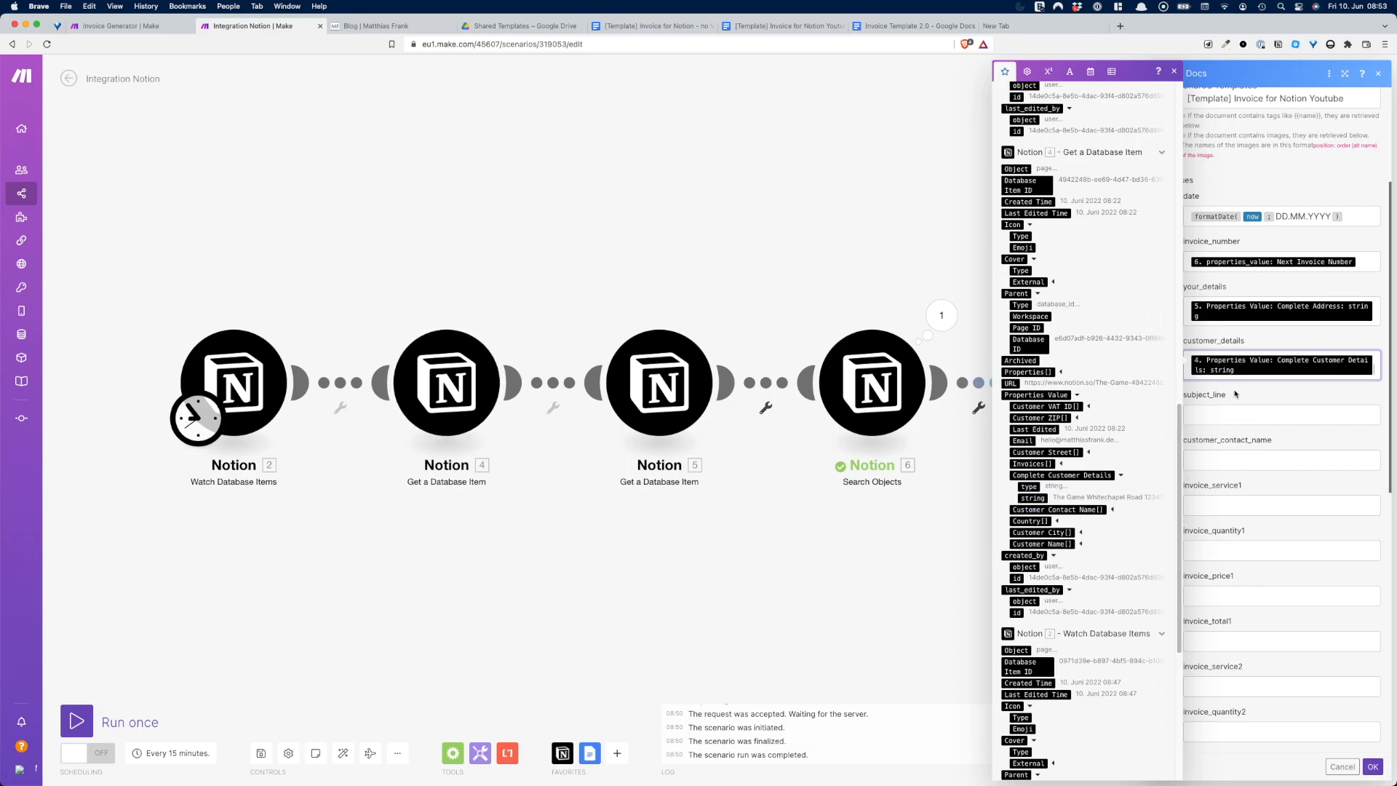
Step: Insert an ifempty function in the template's subject_line value
click(1235, 413)
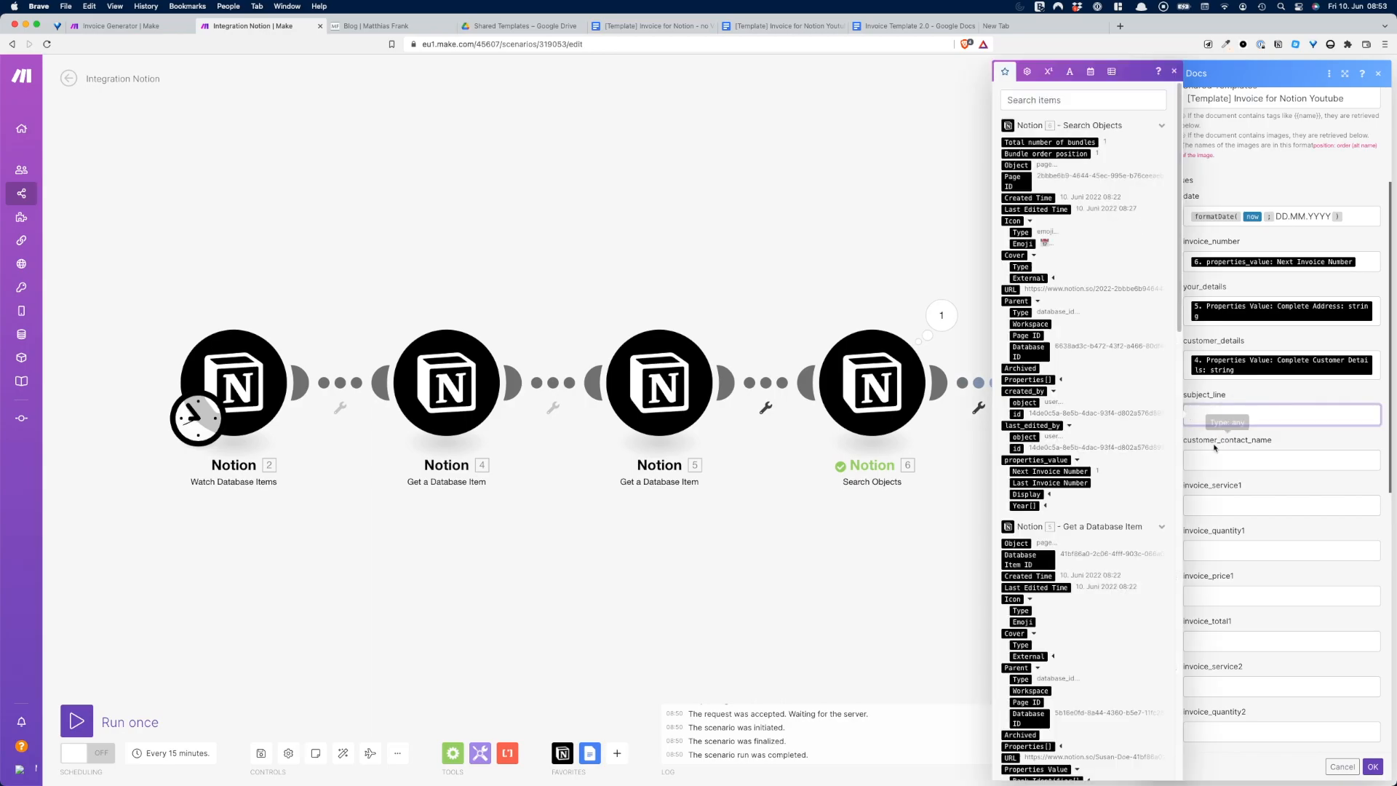
scroll(1116, 547, down, 10)
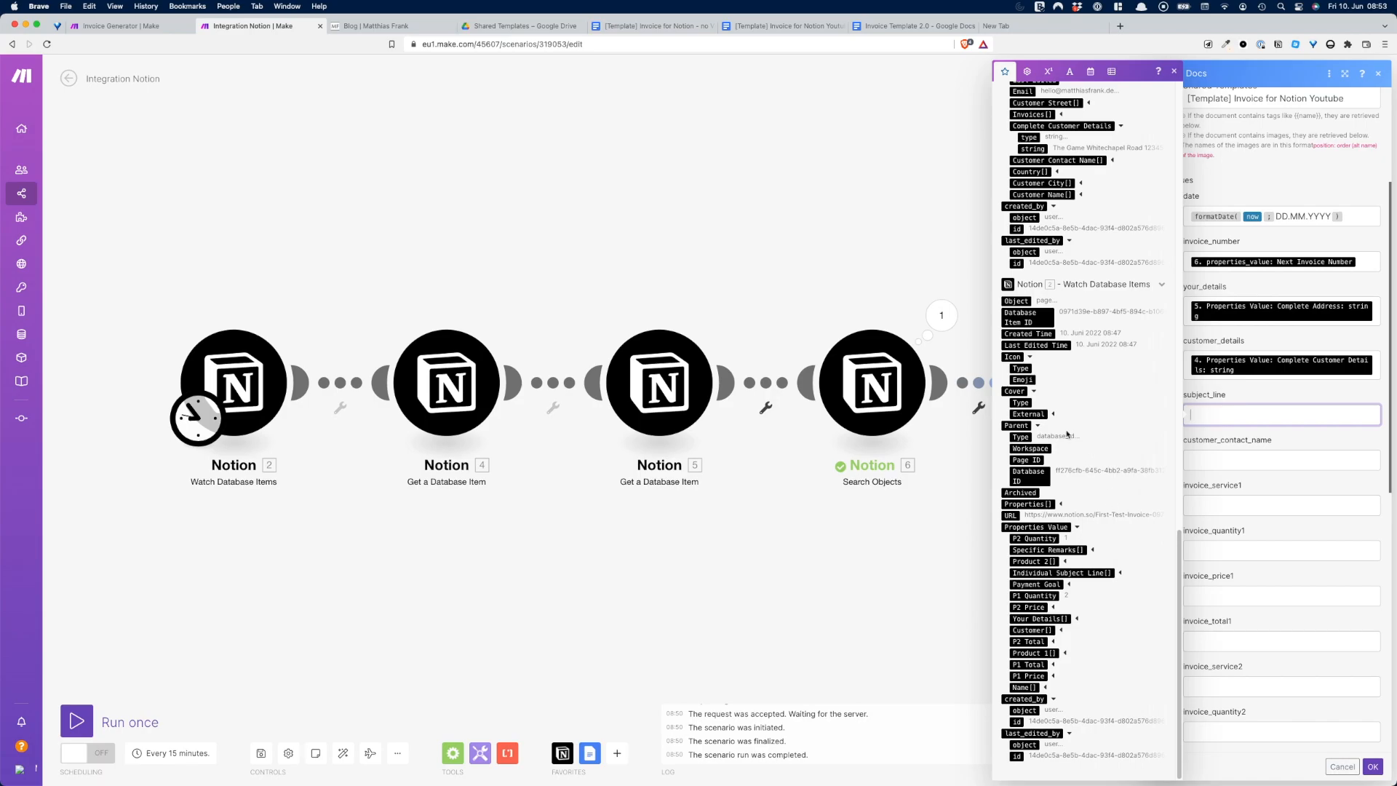
click(1120, 574)
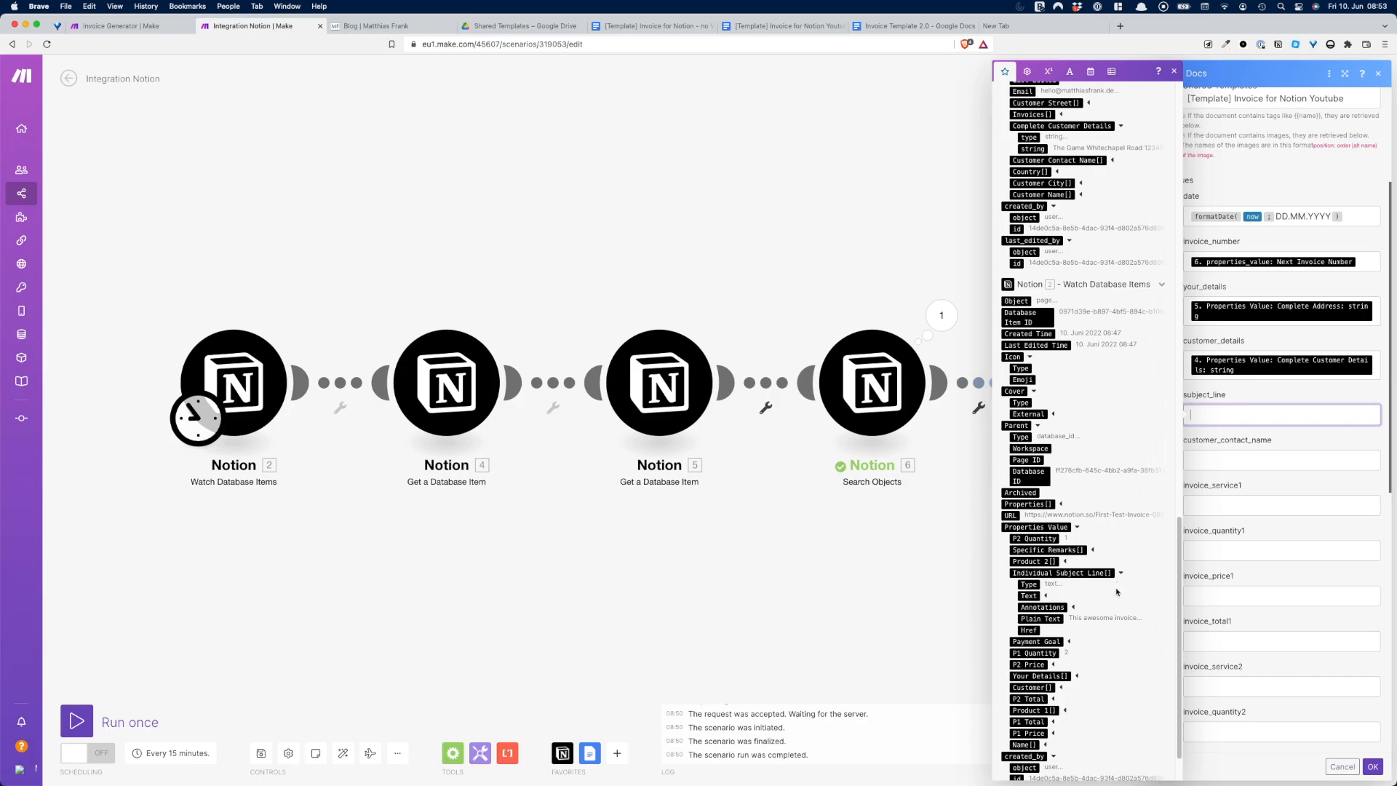
click(1027, 71)
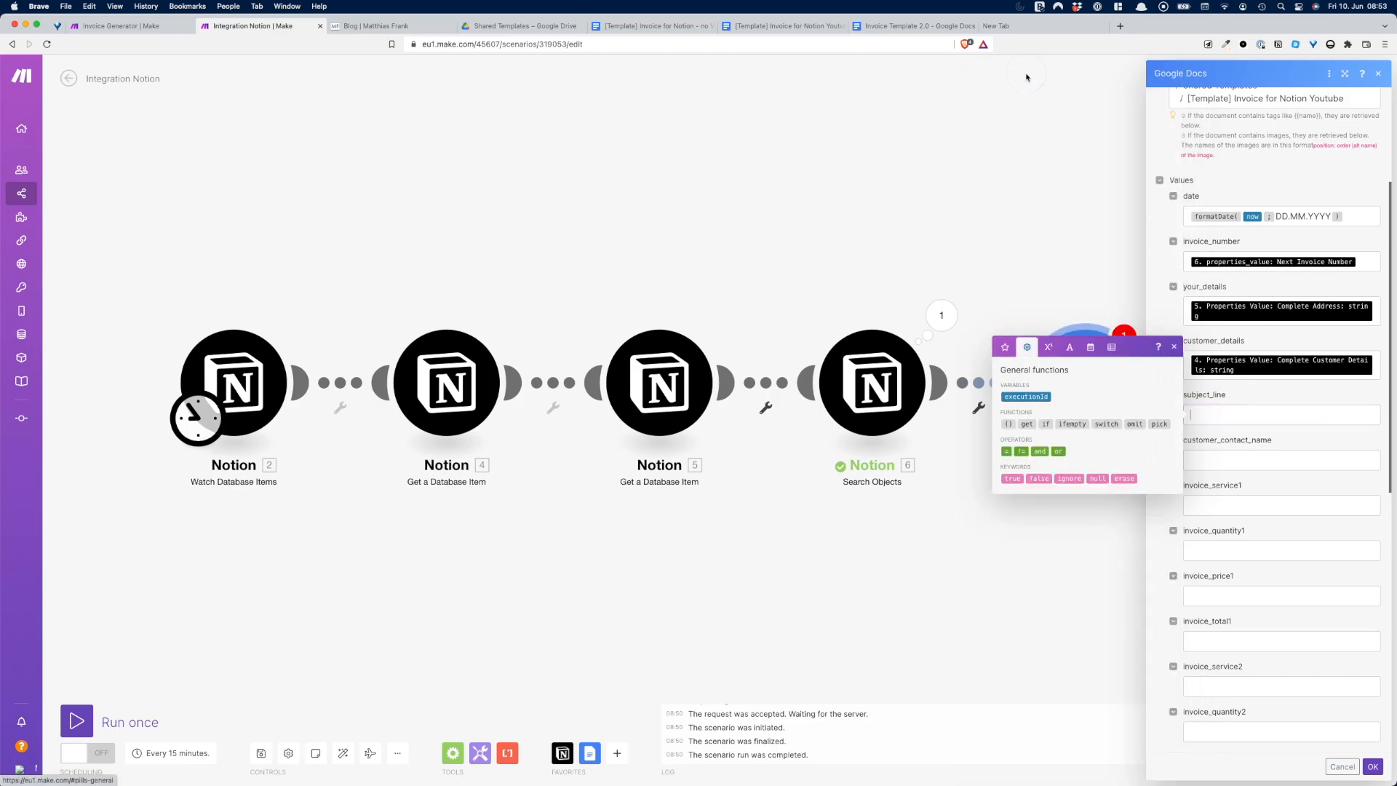
click(1072, 423)
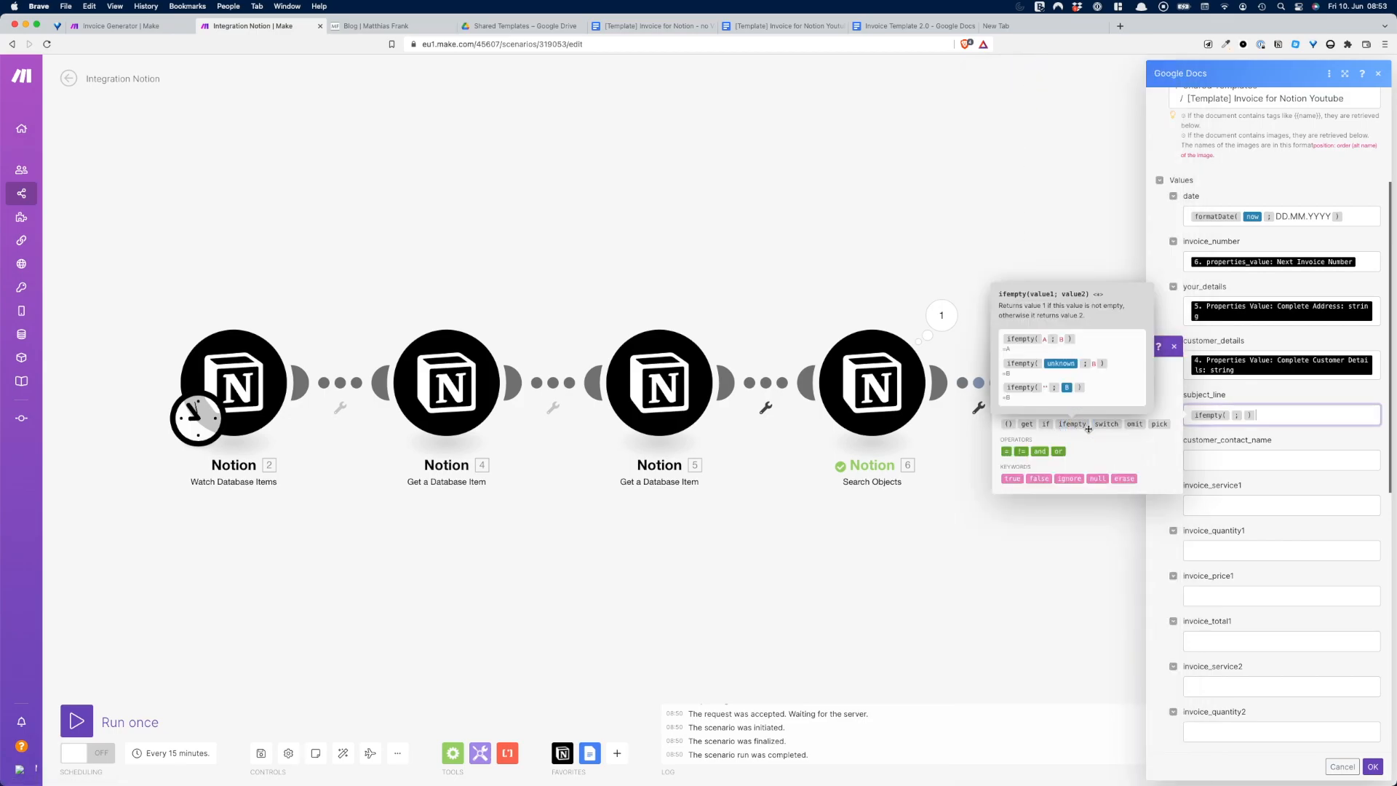
Step: Set the first argument of the subject_line ifempty function to Individual Subject Line's Plain Text from the Watch Database Items module
click(1230, 418)
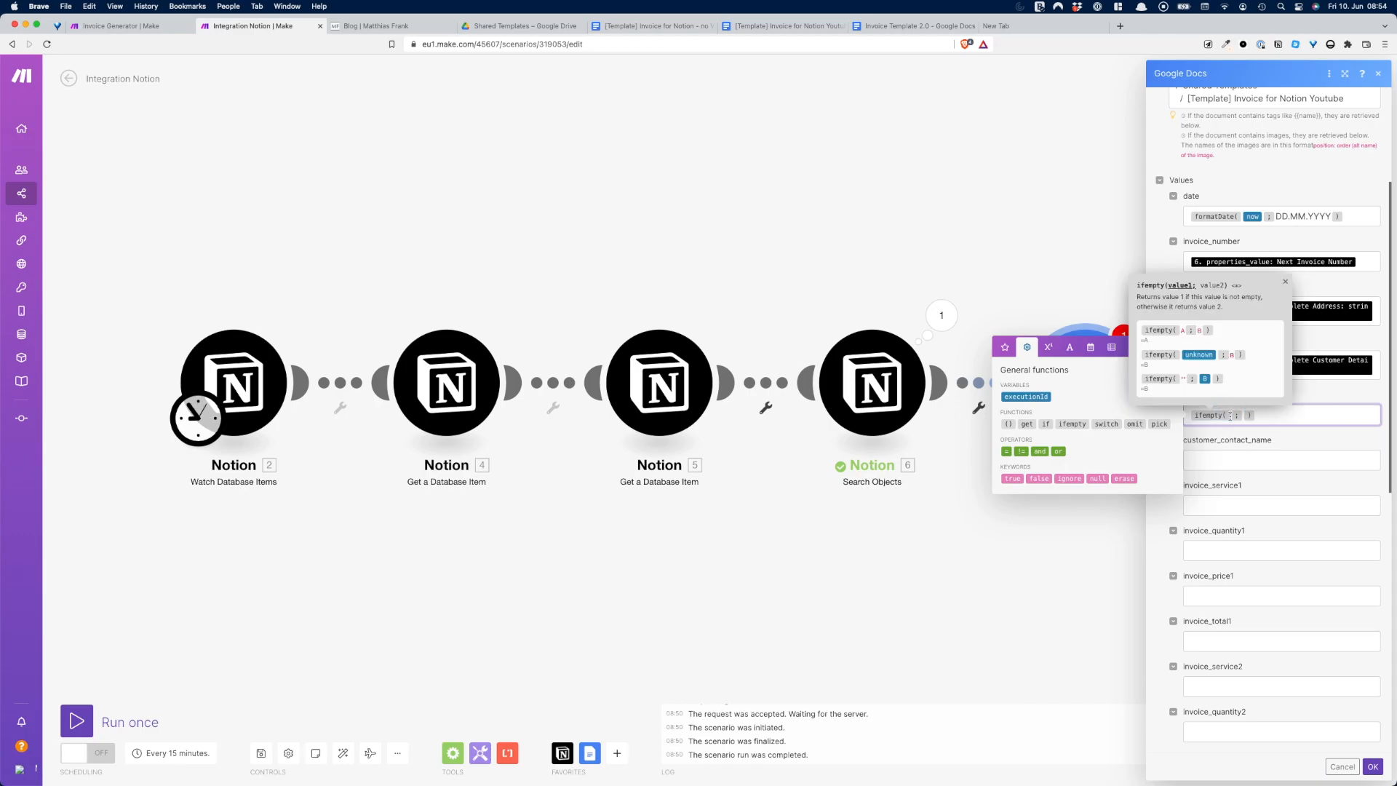
click(1007, 348)
click(1243, 418)
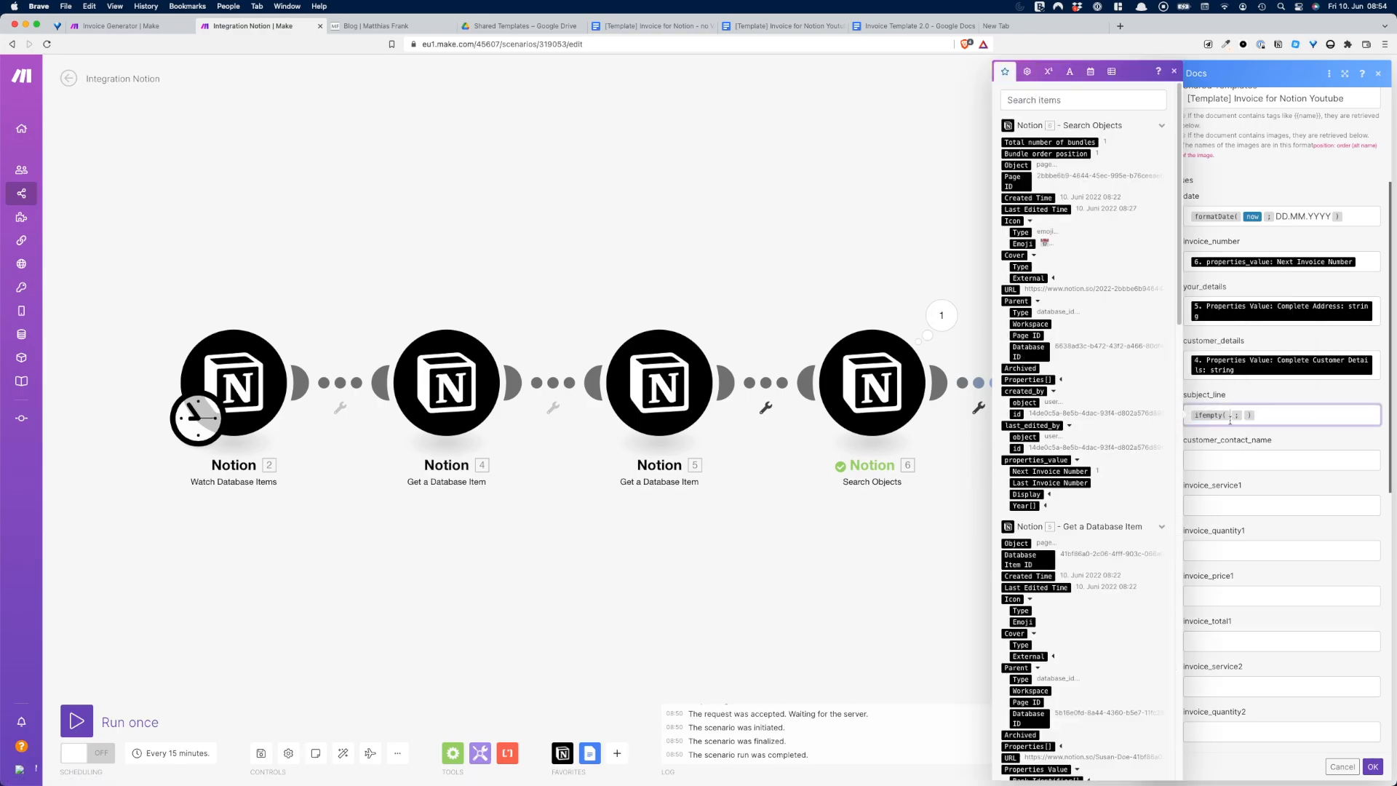
scroll(1083, 508, down, 15)
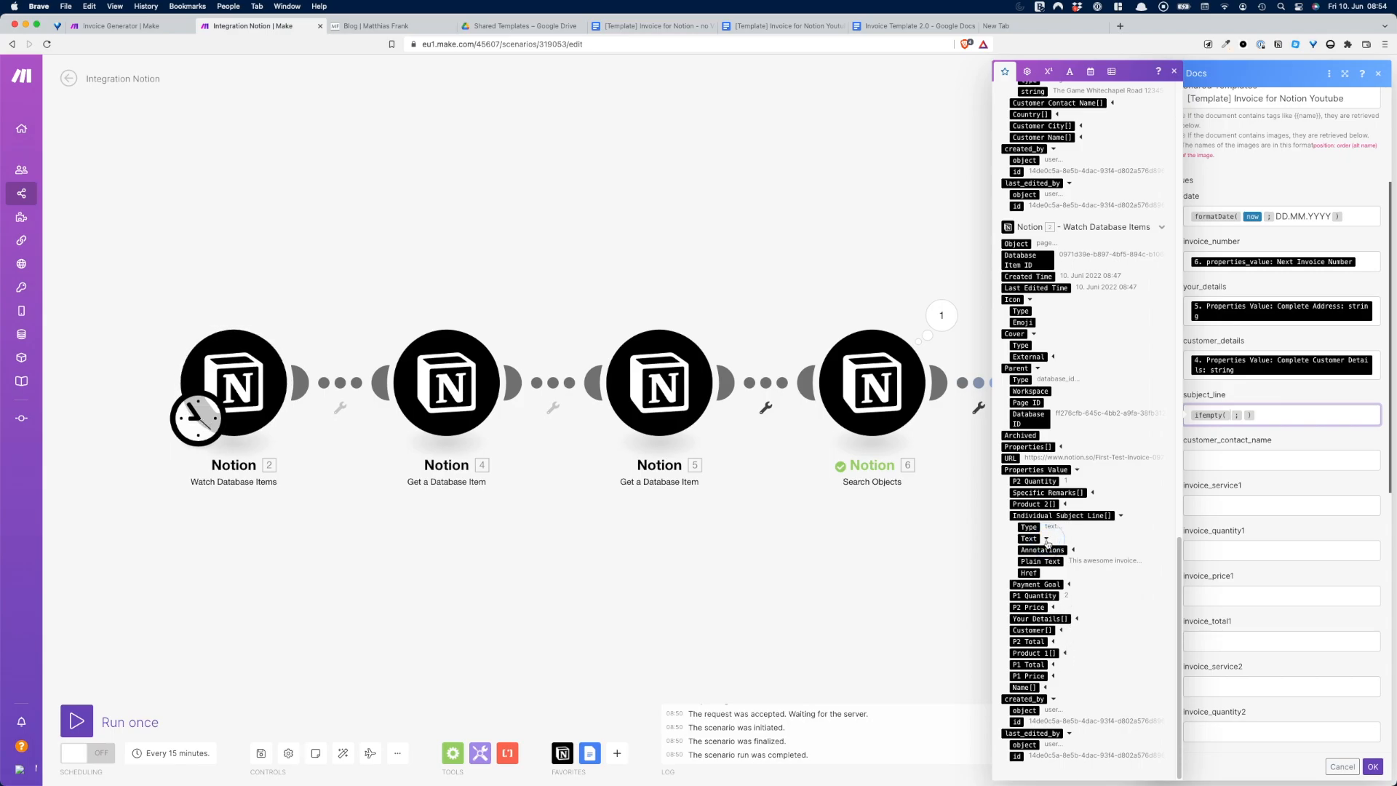
click(1046, 539)
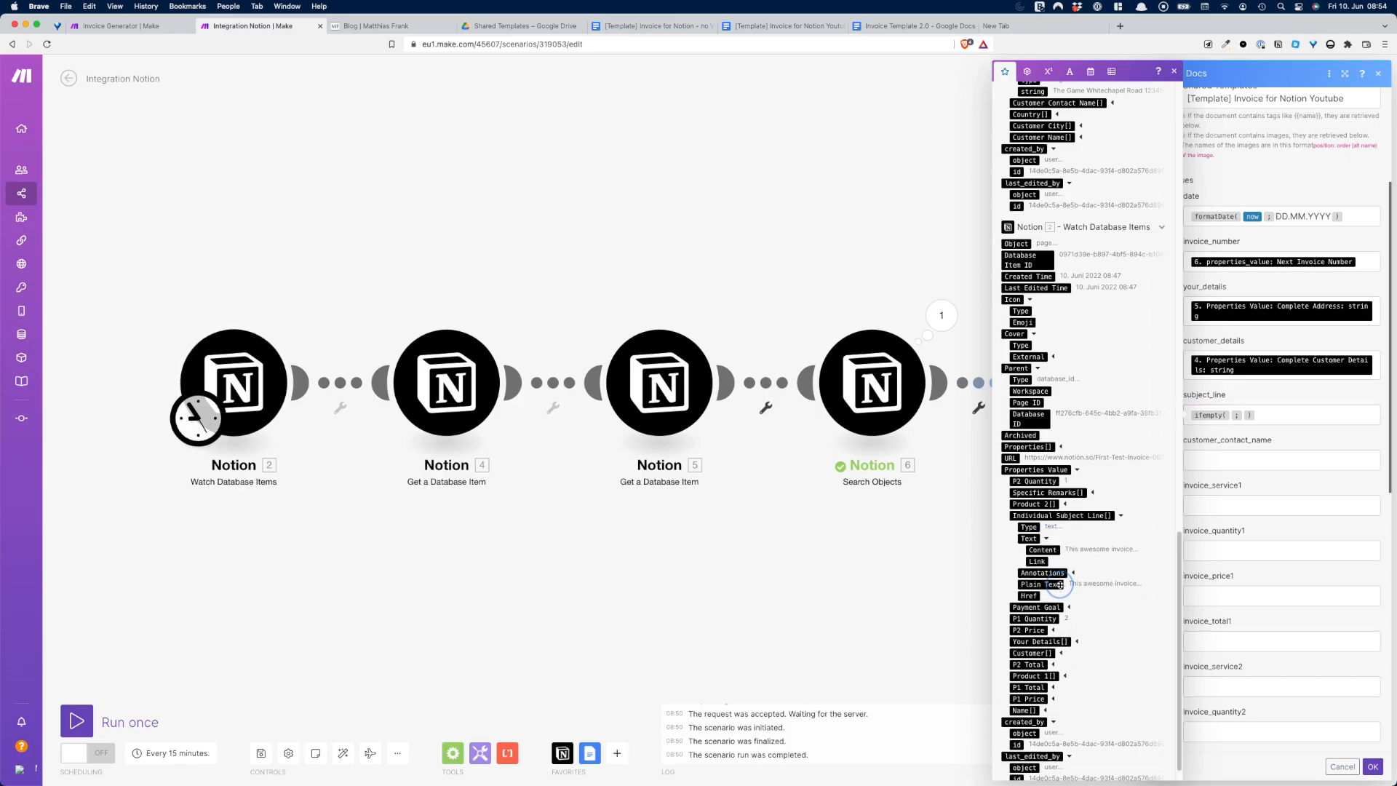
click(1061, 585)
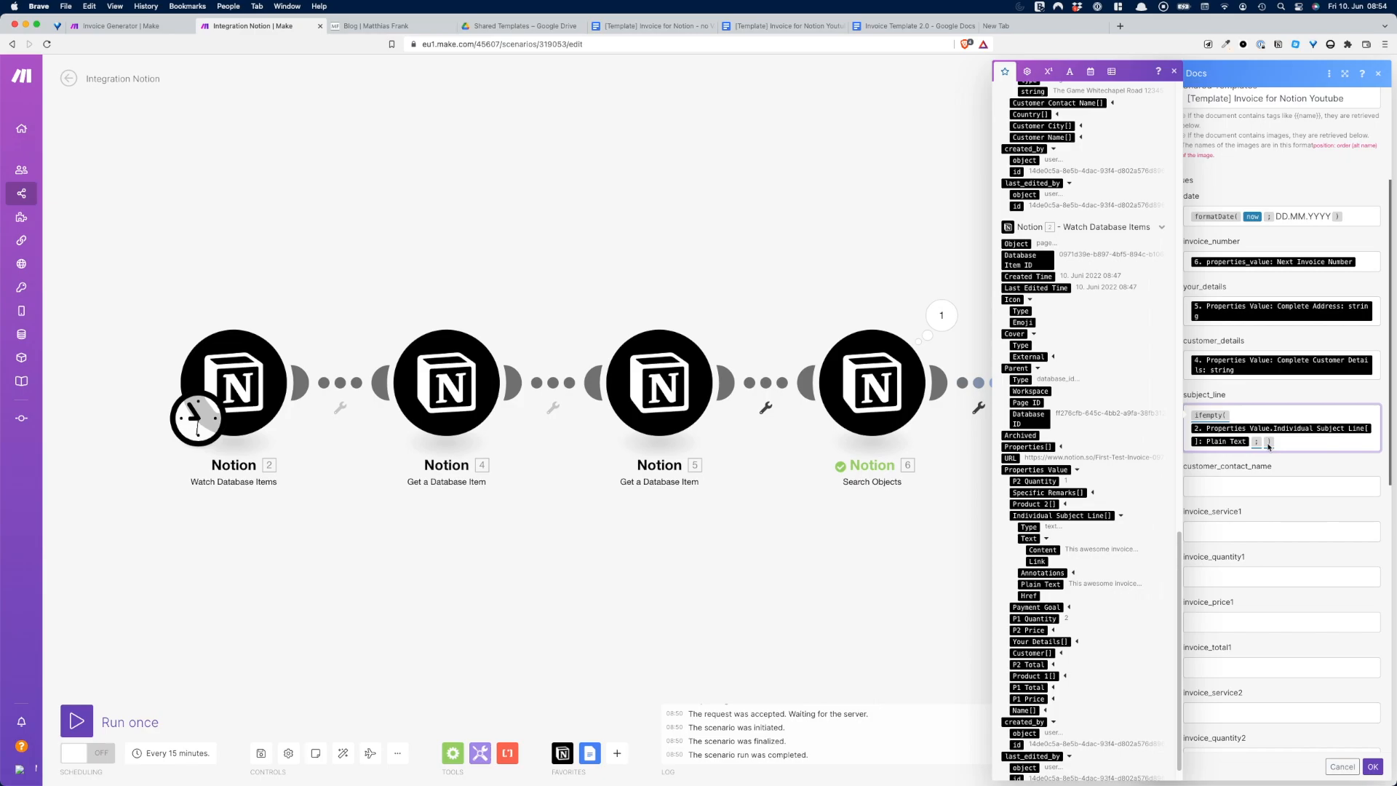
Step: Set the ifempty fallback in subject_line to "Invoice Nr.", Next Invoice Number, "for" and Customer Name's plain_text from the first Get a Database Item module (4)
click(1263, 442)
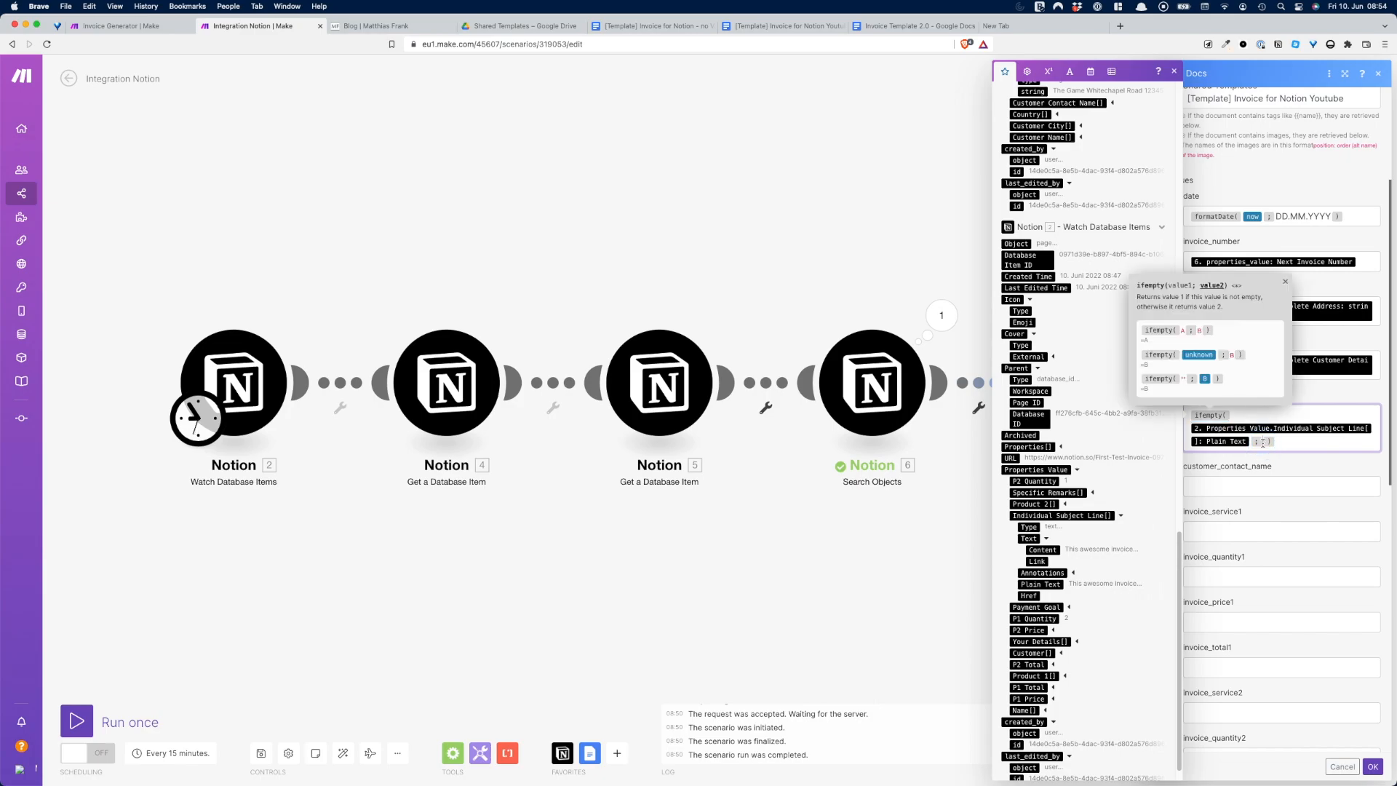
text(Invoice Nr)
scroll(1094, 315, up, 20)
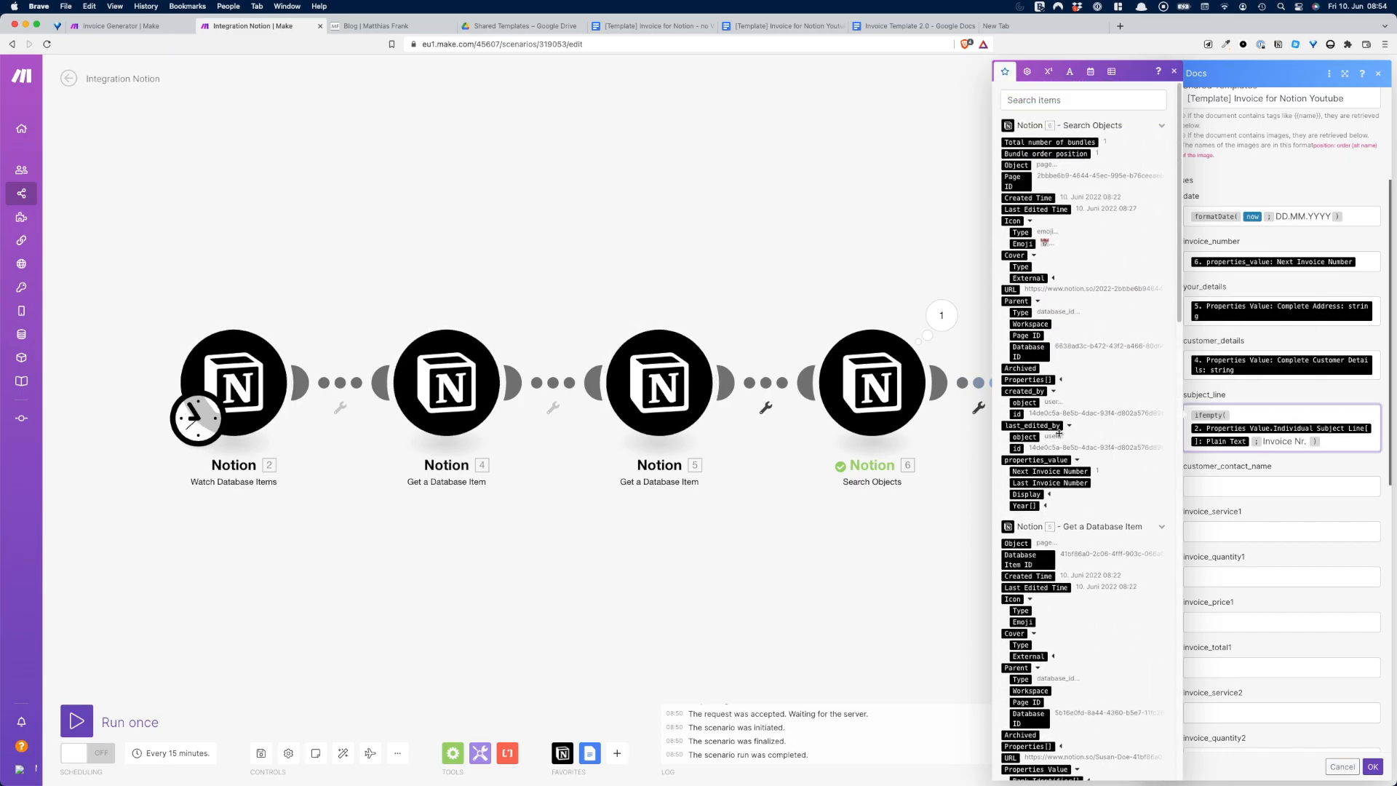
click(1066, 472)
text(for)
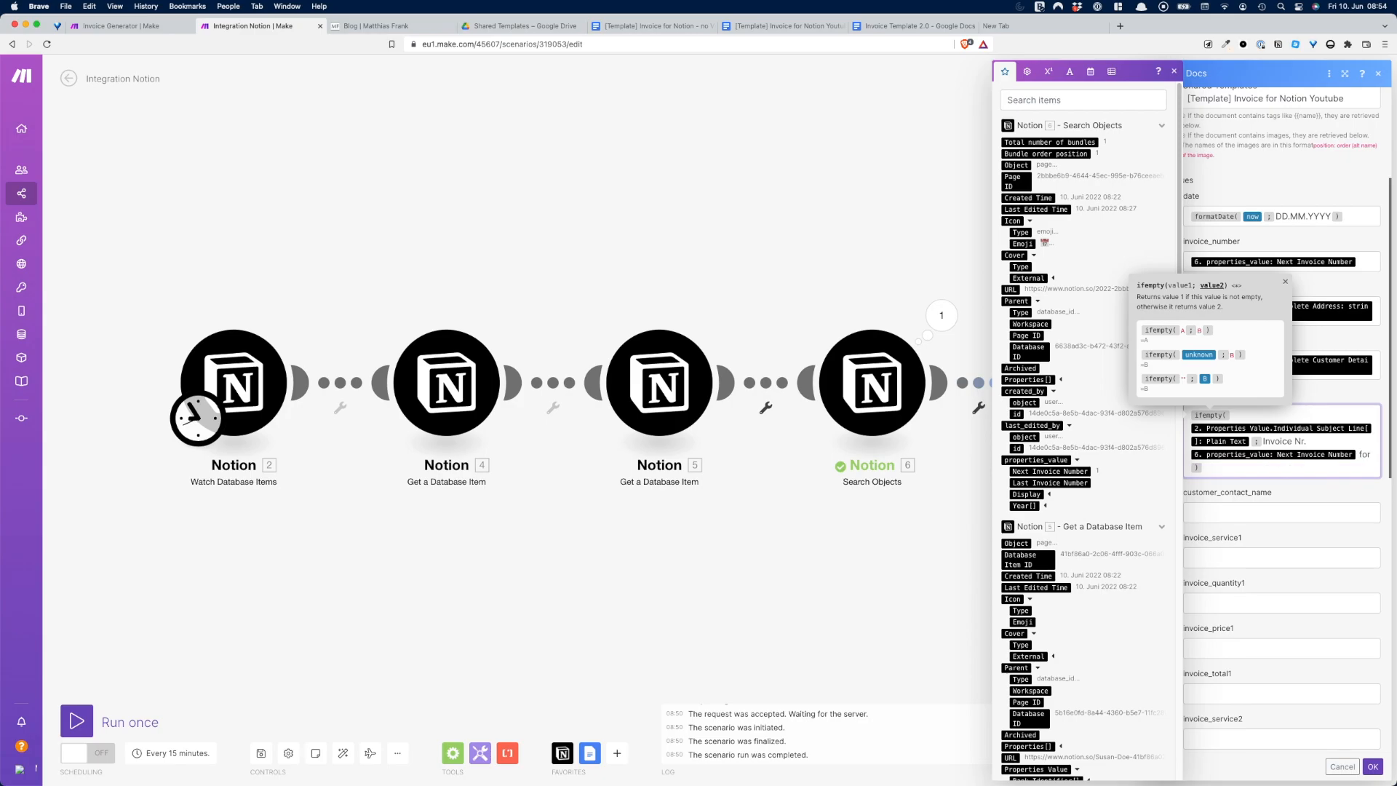
scroll(1100, 470, down, 15)
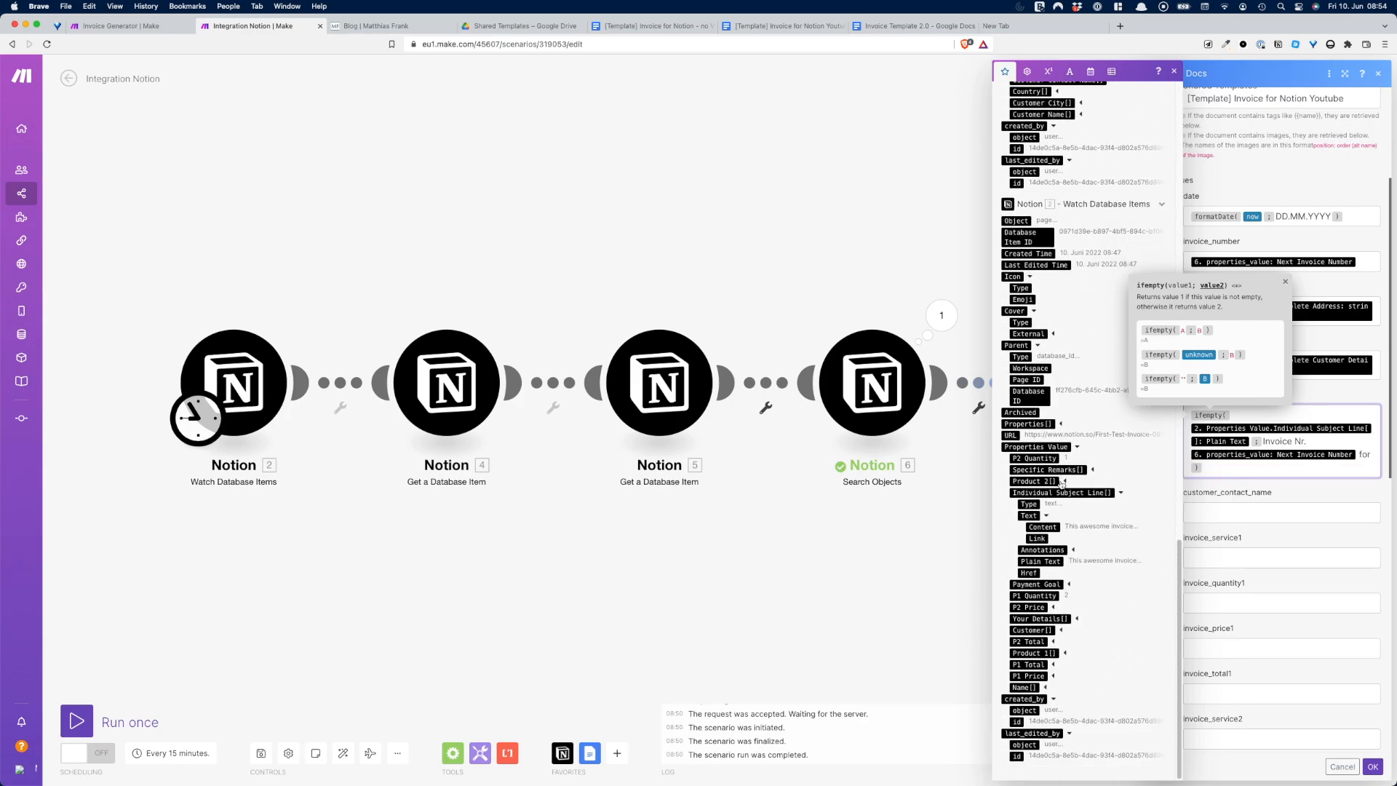
scroll(1059, 477, up, 5)
scroll(1041, 394, up, 1)
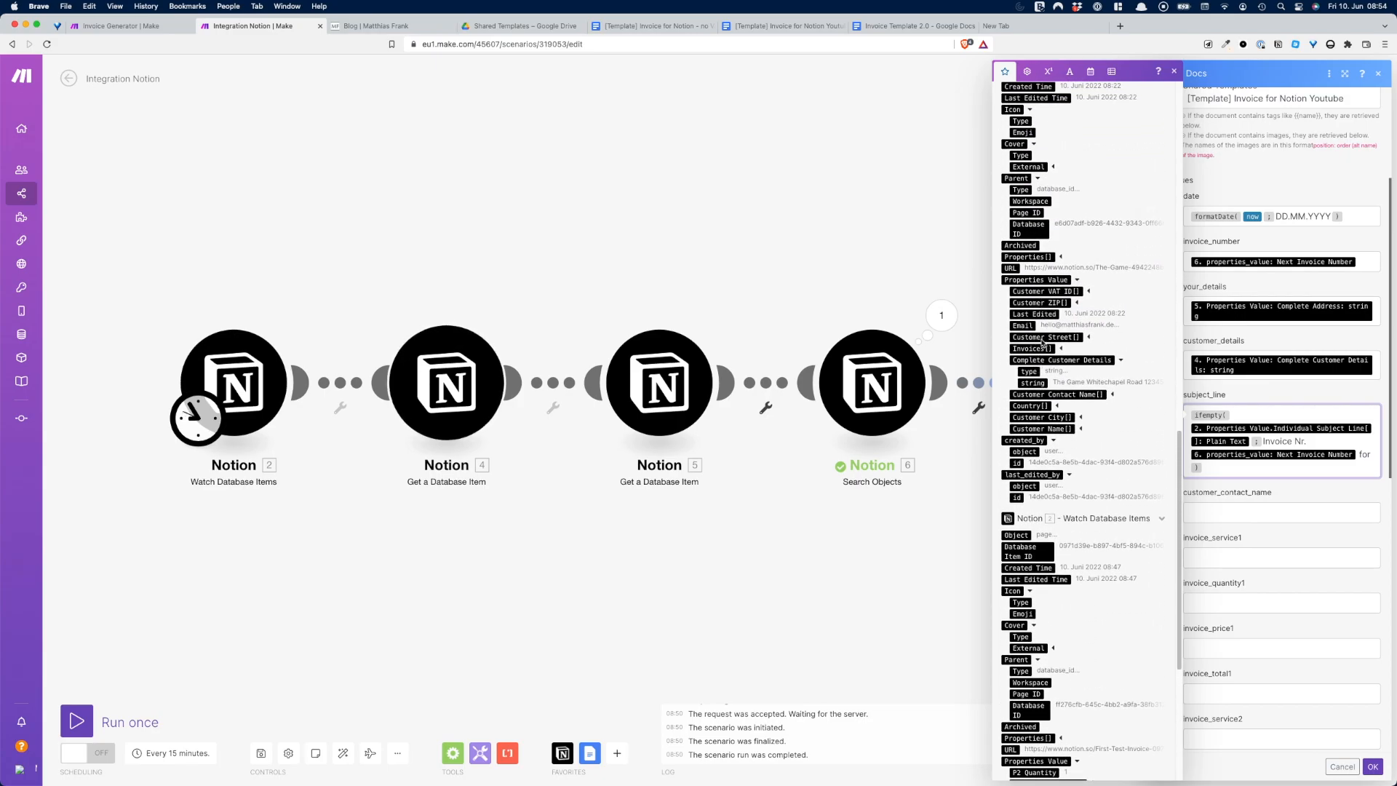
click(1081, 429)
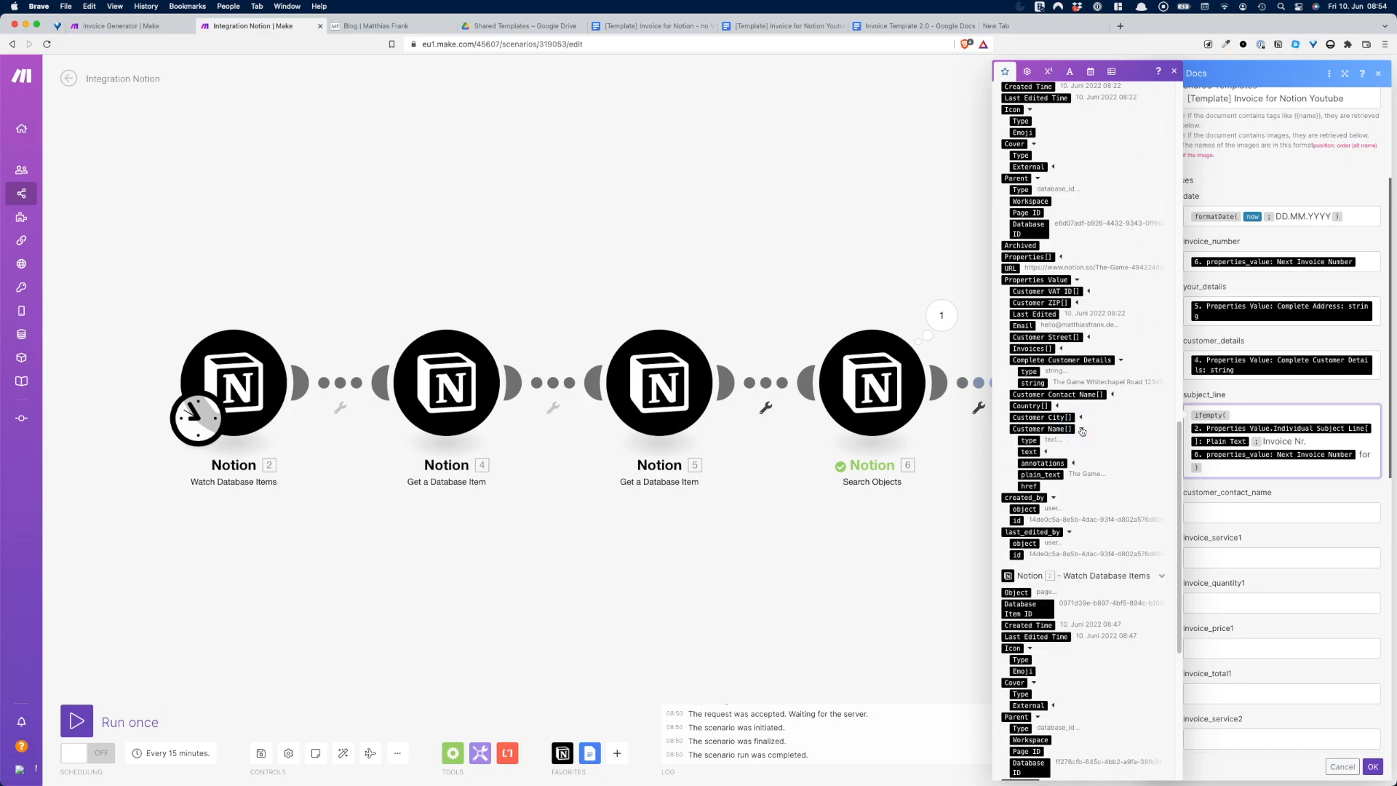
click(1057, 475)
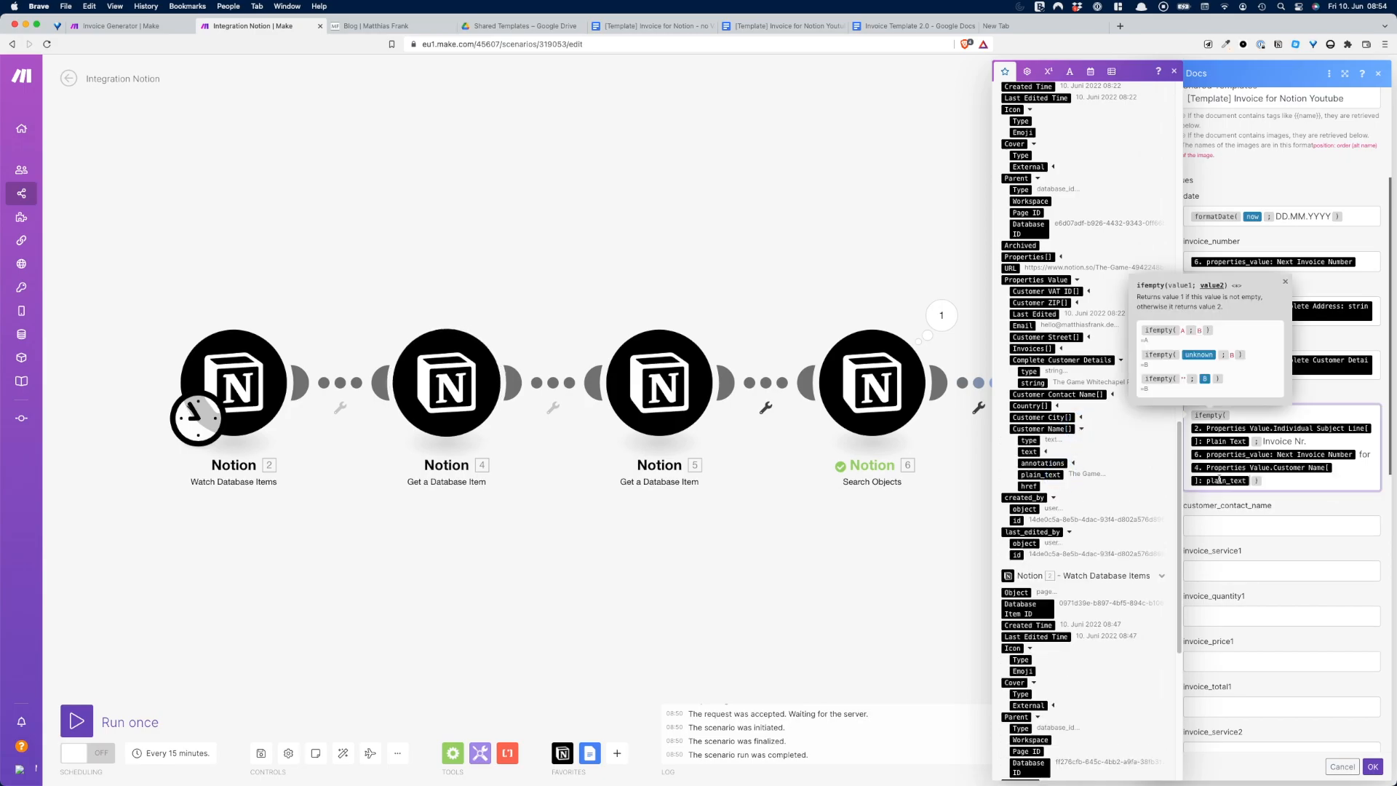
click(1269, 505)
Step: Map the template's customer_contact_name value to Customer Contact Name's plain_text from the first Get a Database Item module (4)
click(1249, 529)
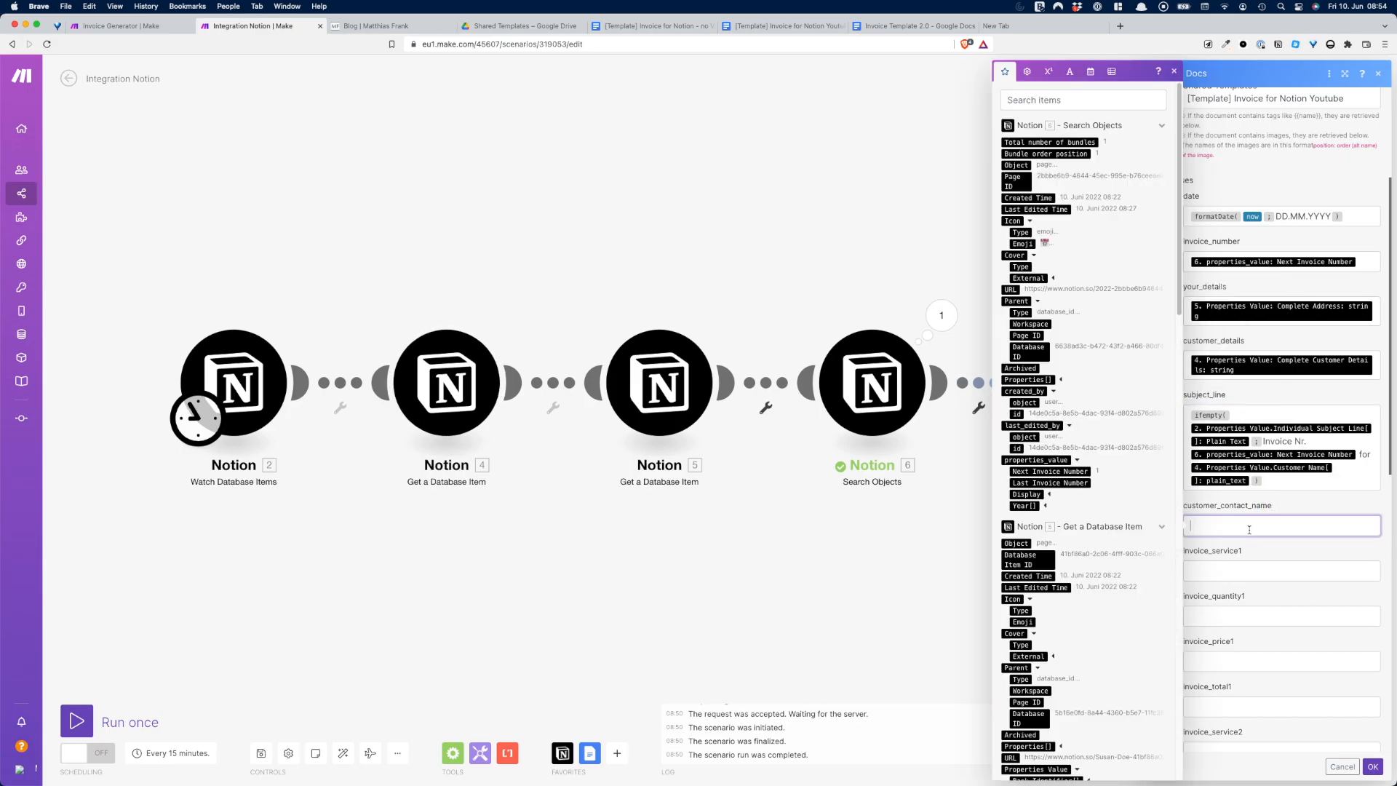
scroll(1091, 613, down, 15)
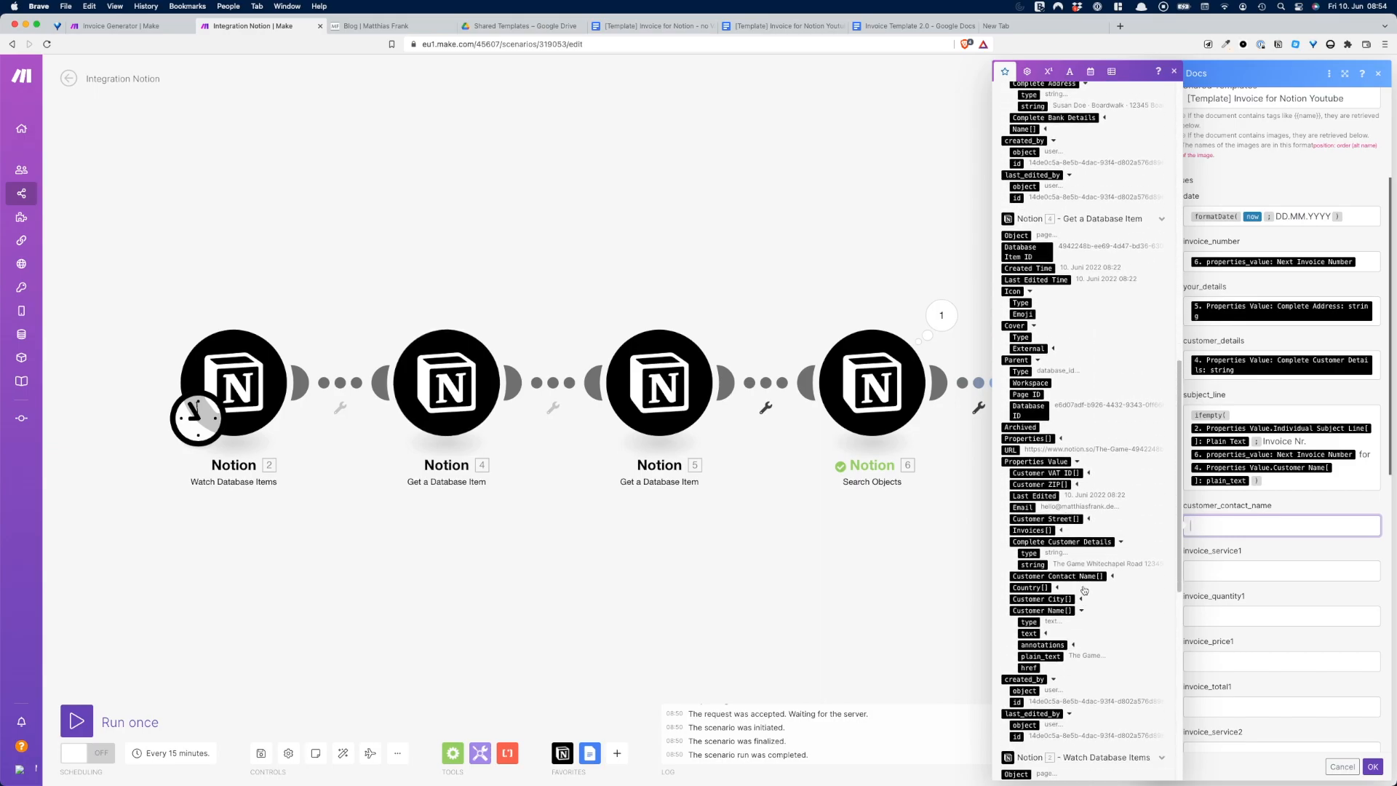
click(1112, 579)
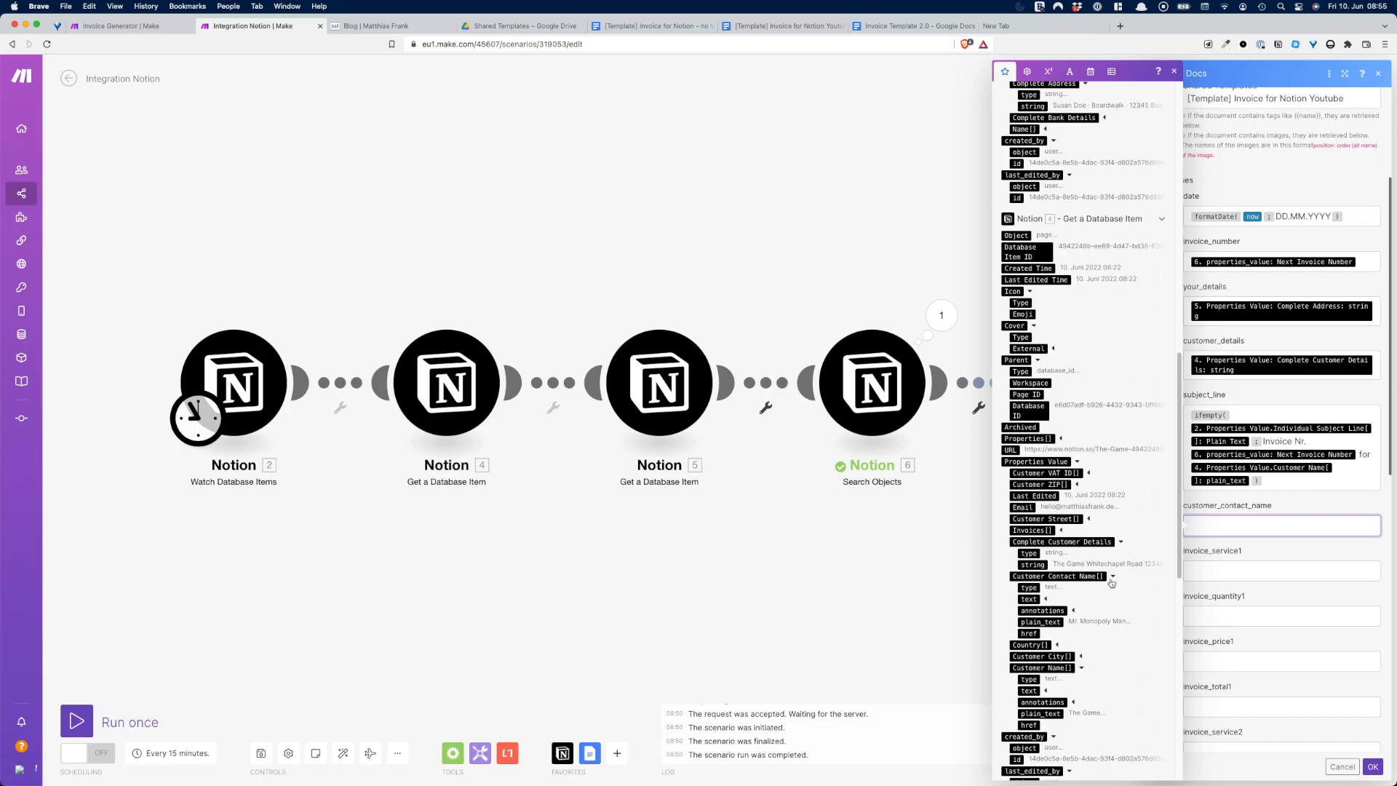
click(1040, 622)
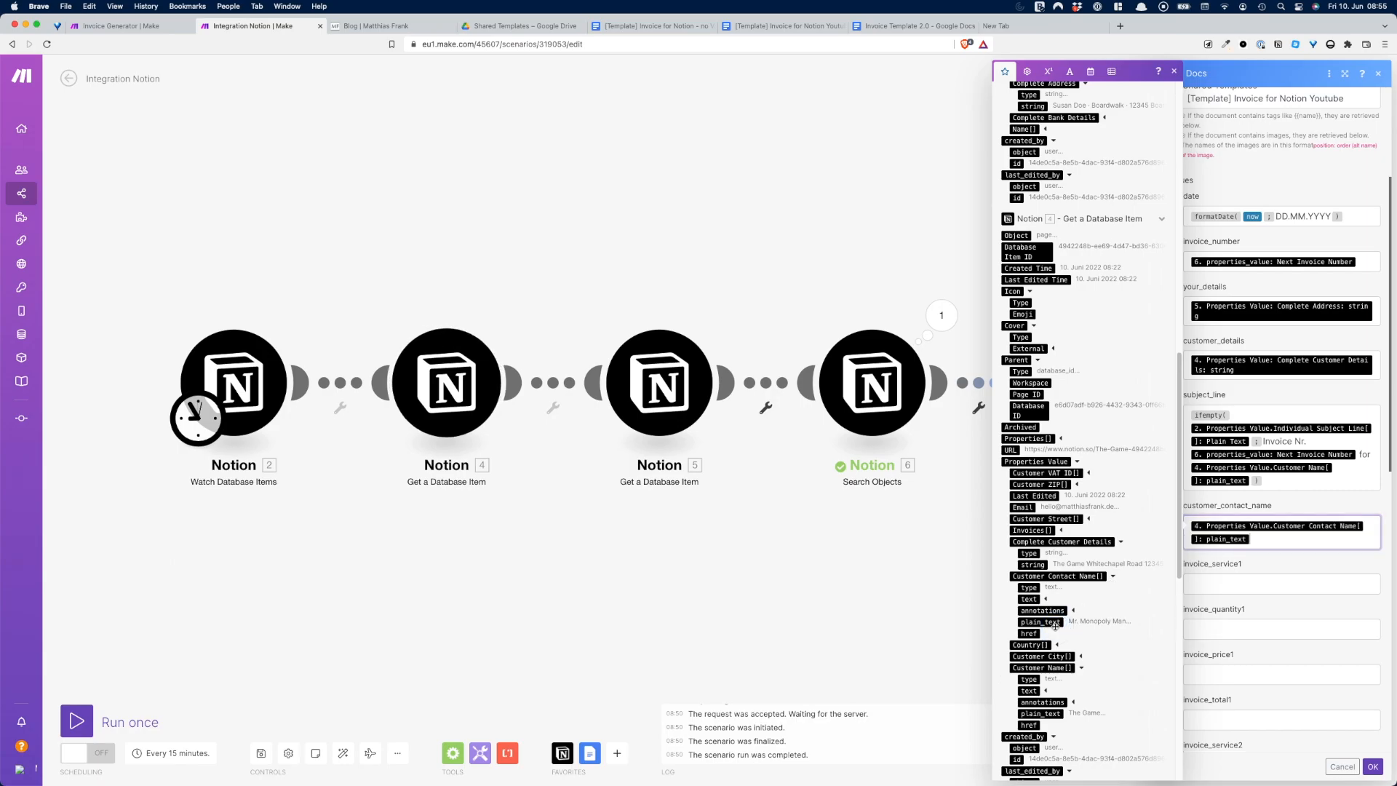
Step: Check what Product 1 offers in the Watch Database Items module for filling the template's invoice_service1 value
click(1243, 586)
scroll(1269, 558, down, 3)
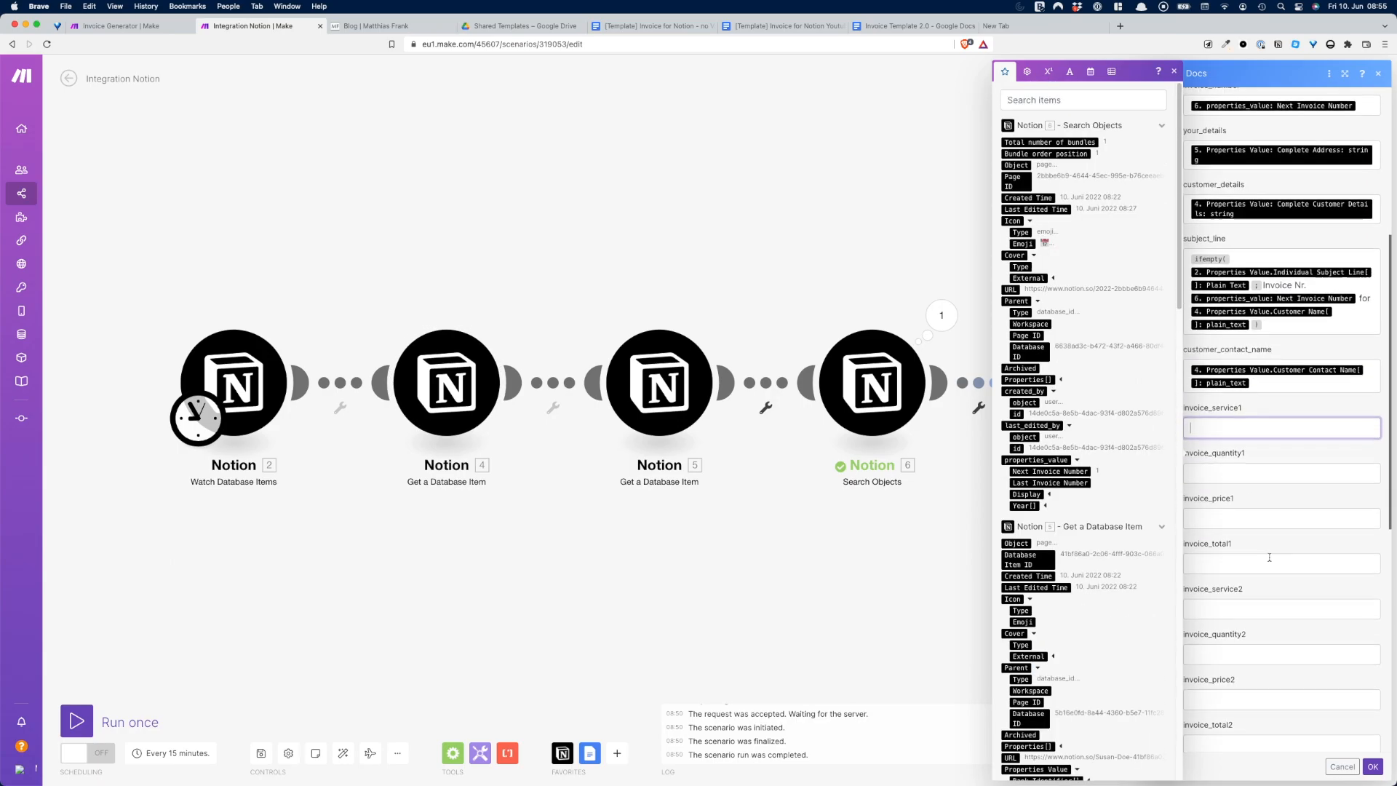
scroll(1124, 564, down, 20)
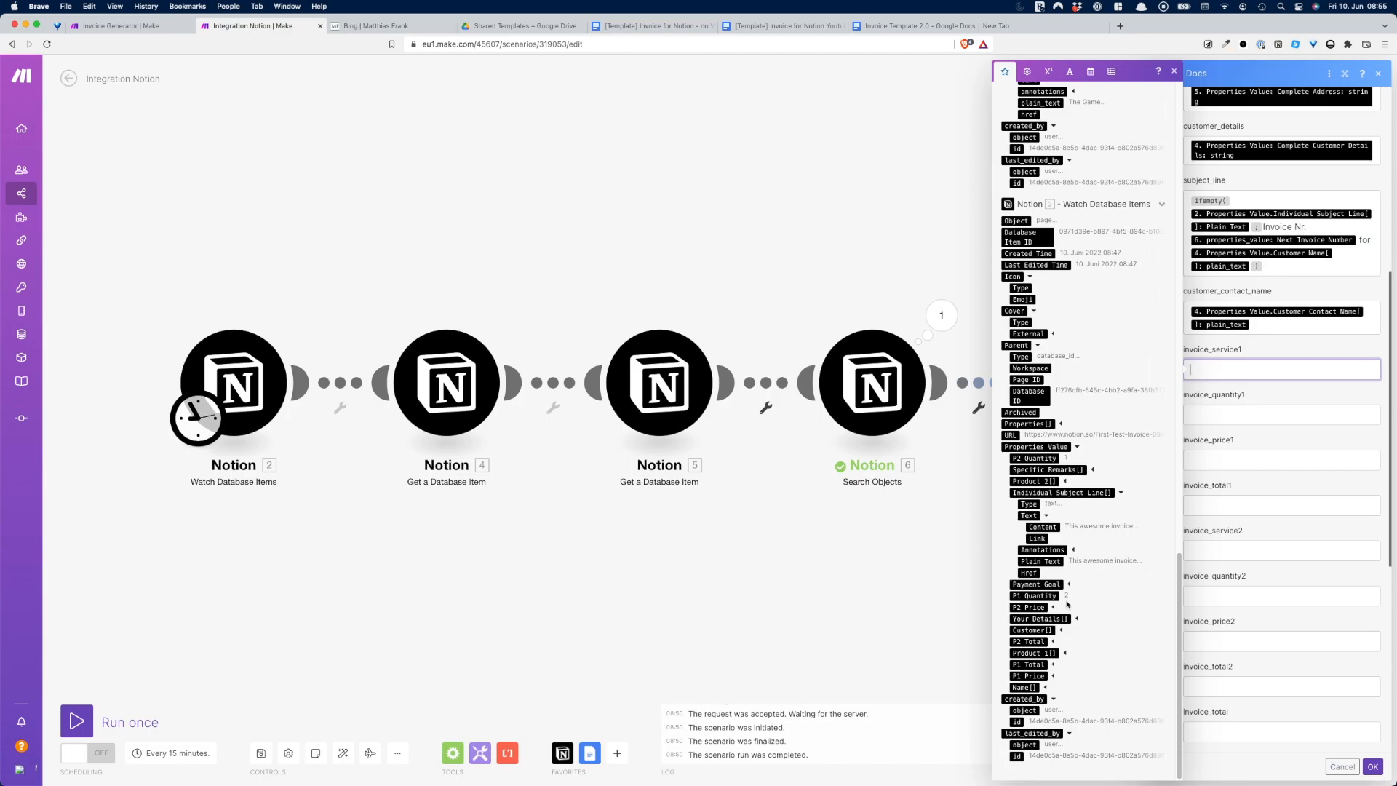
click(1064, 652)
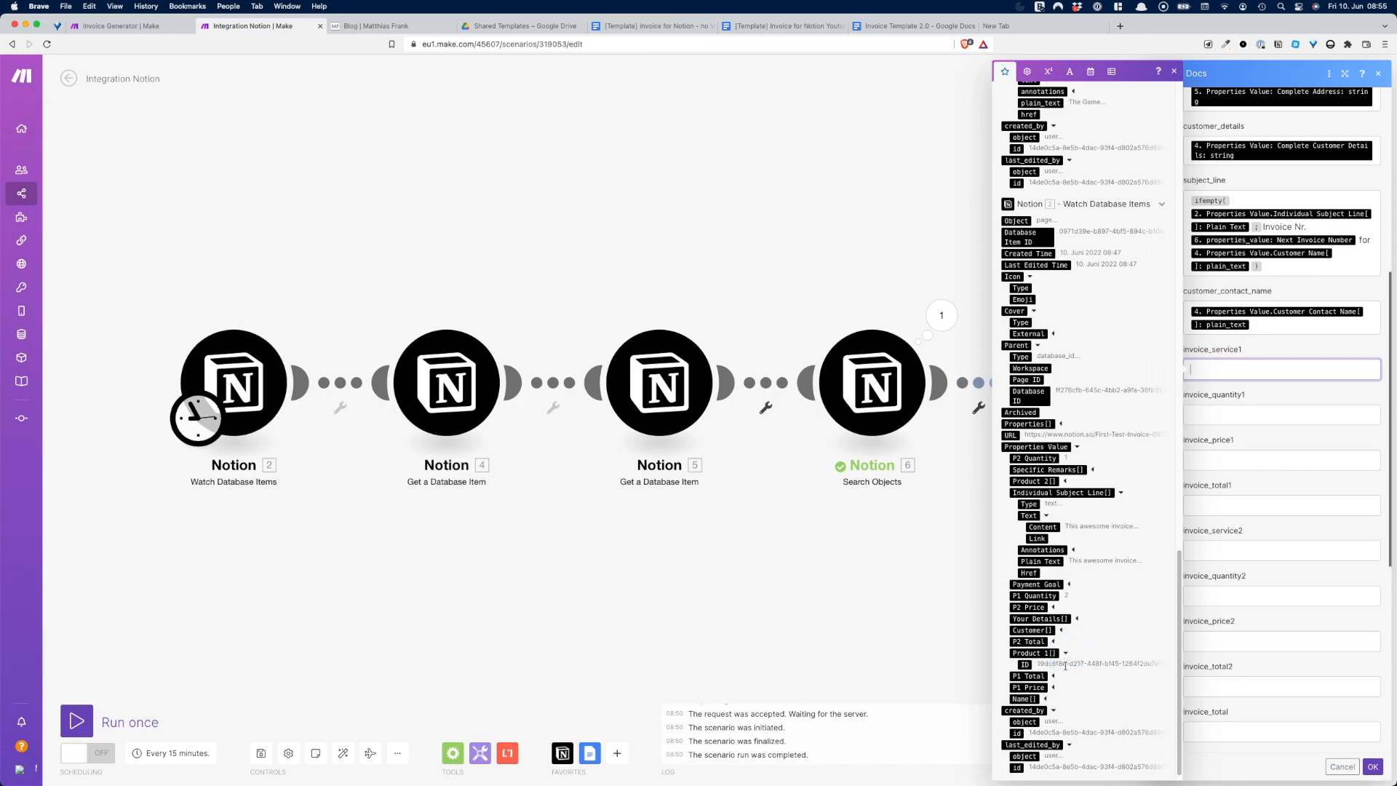
scroll(1055, 641, up, 10)
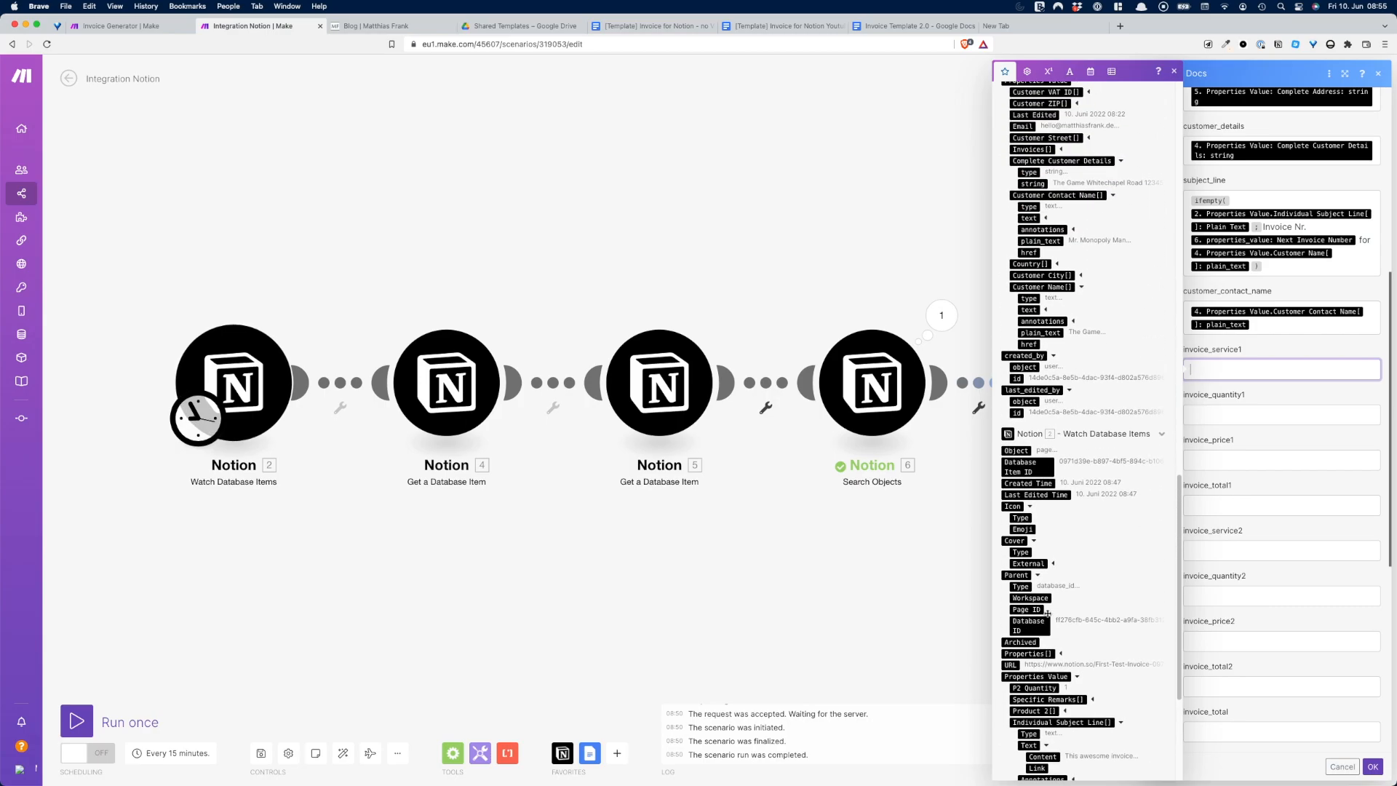
scroll(1048, 602, down, 10)
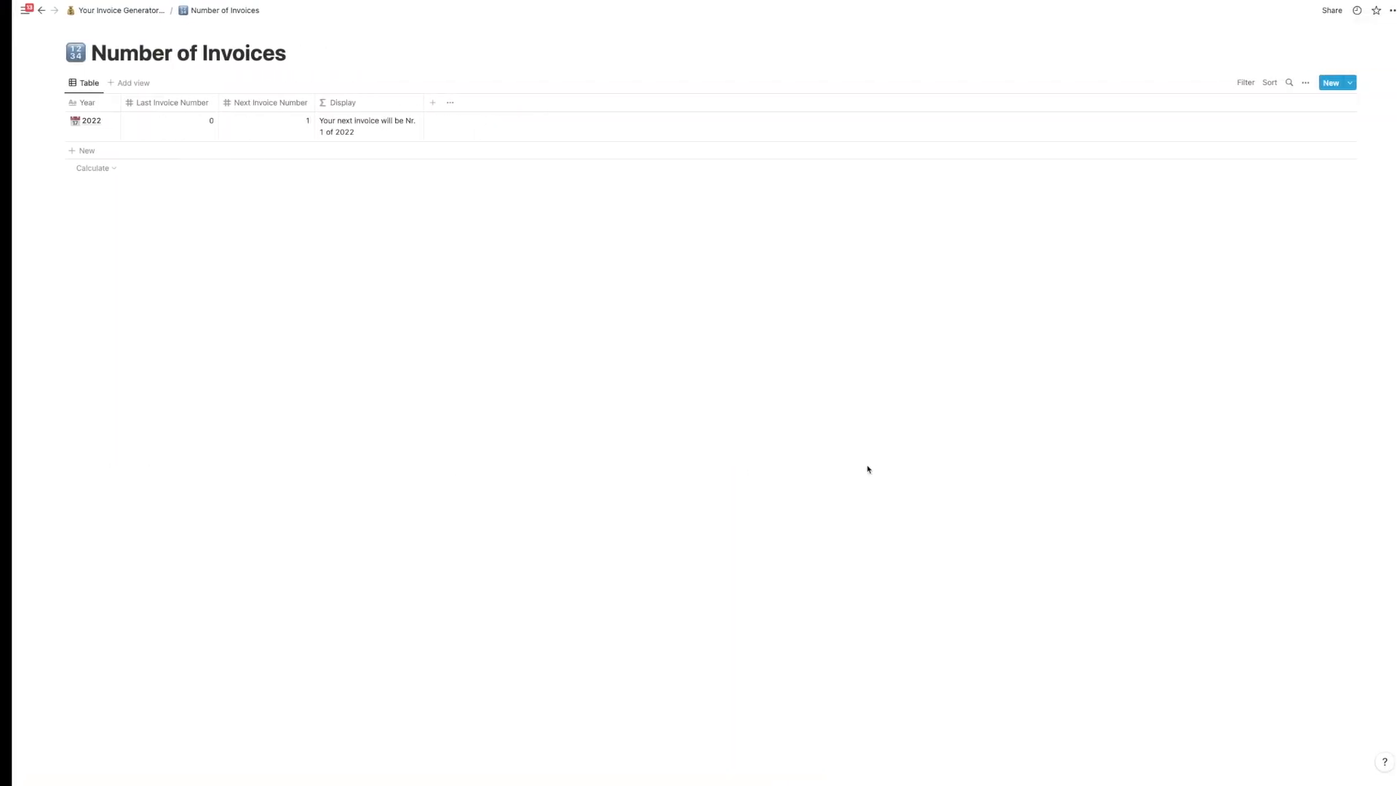
Step: Switch to Notion and view the Product 1 and Product 2 columns in the Your Invoices database
click(131, 11)
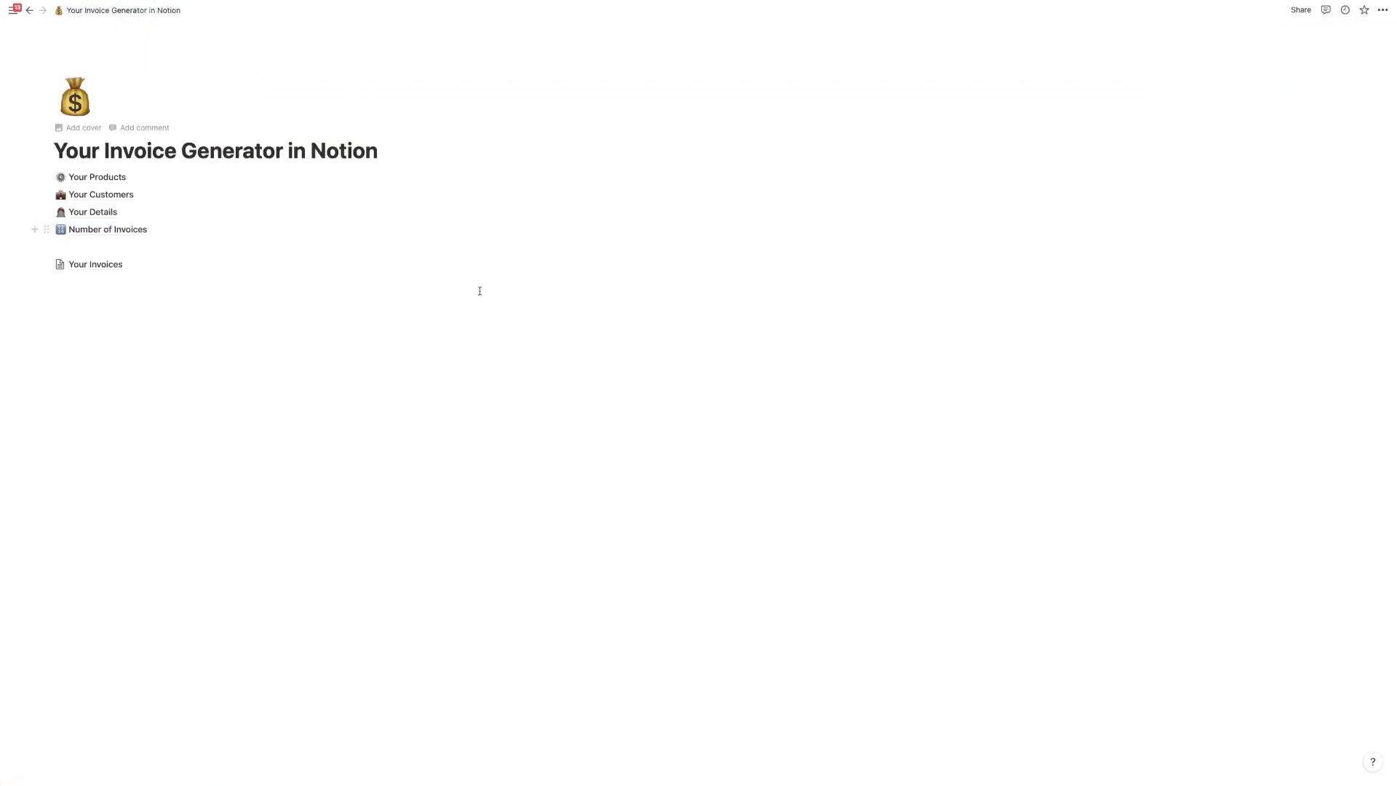
click(107, 264)
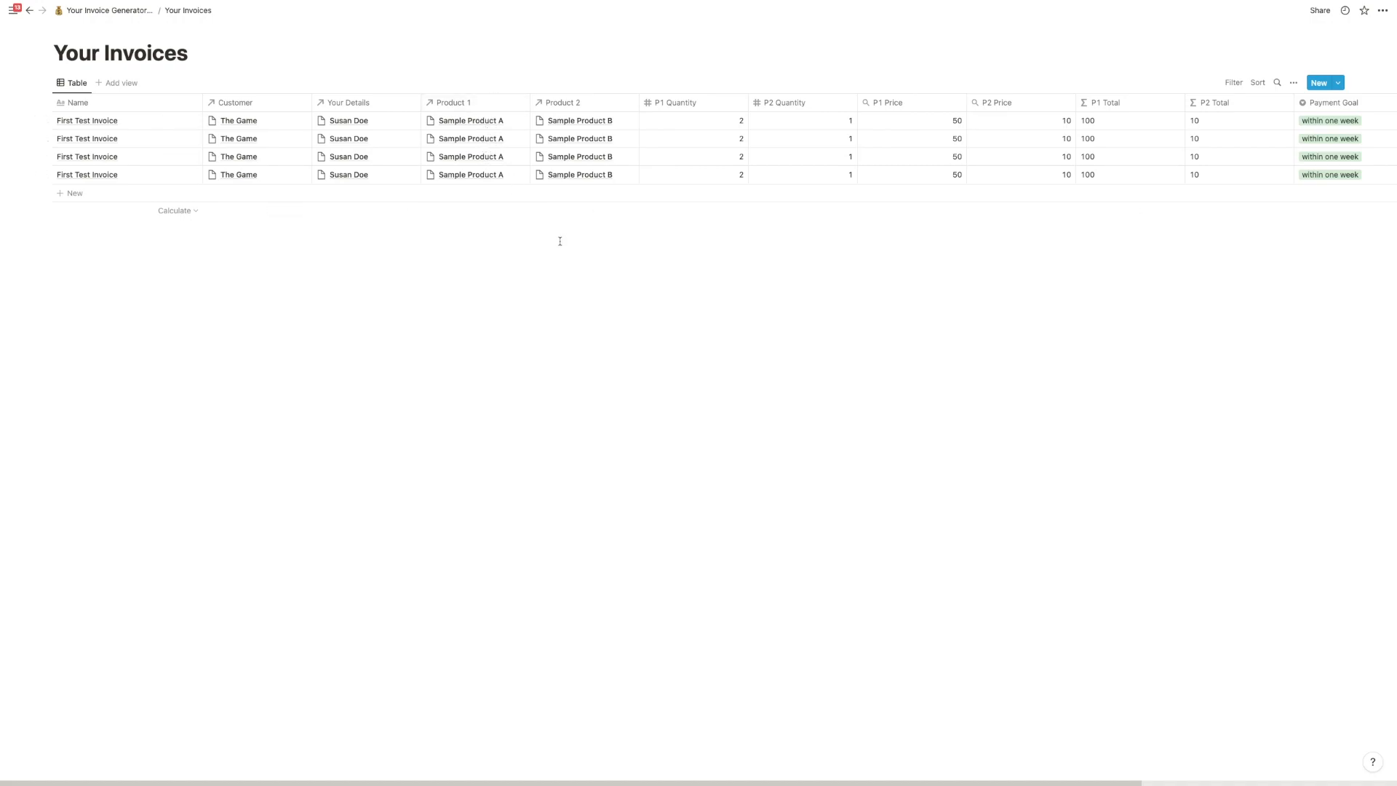
key(ctrl+Left)
Step: Set the template's invoice_service1 value to "Product 1" and map invoice_quantity1 to P1 Quantity from the Watch Database Items module
click(1274, 369)
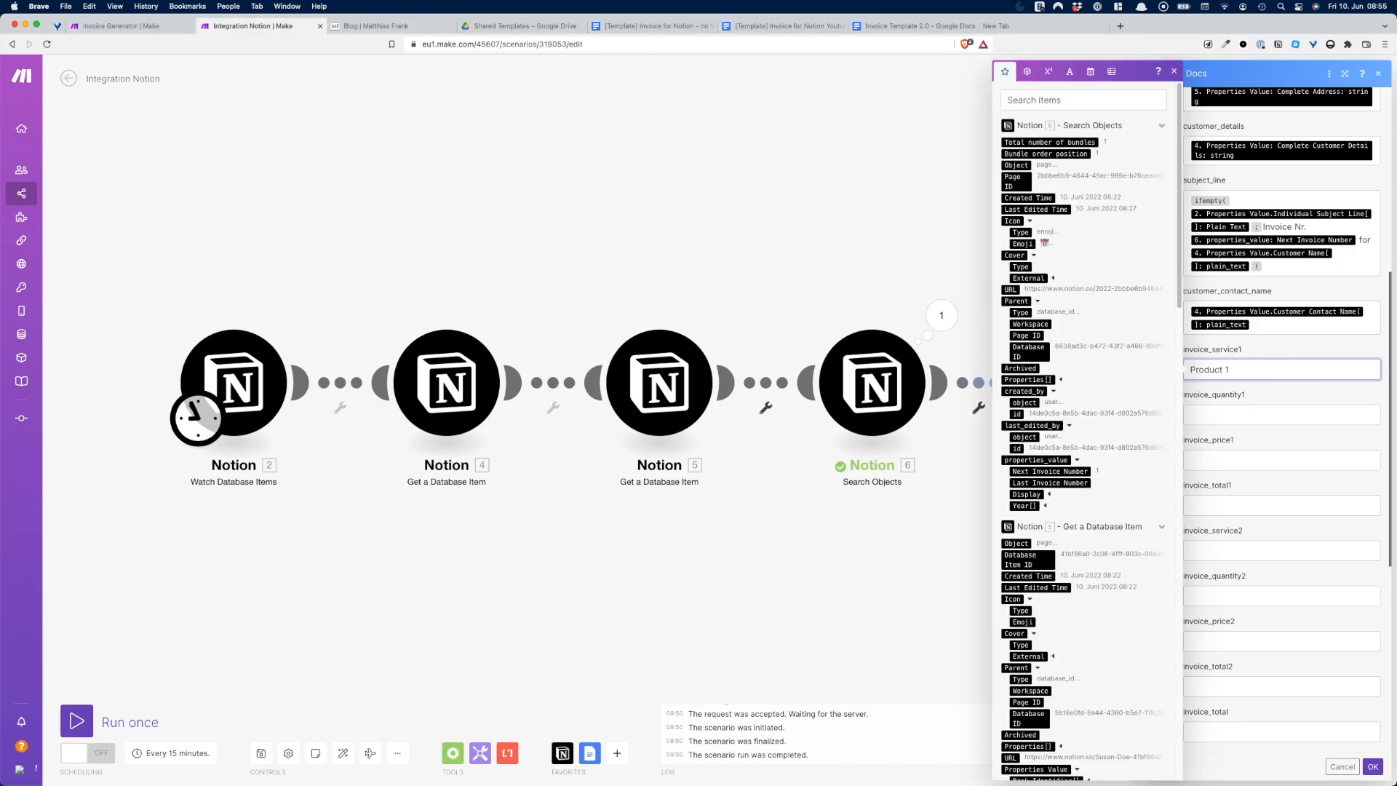
key(Tab)
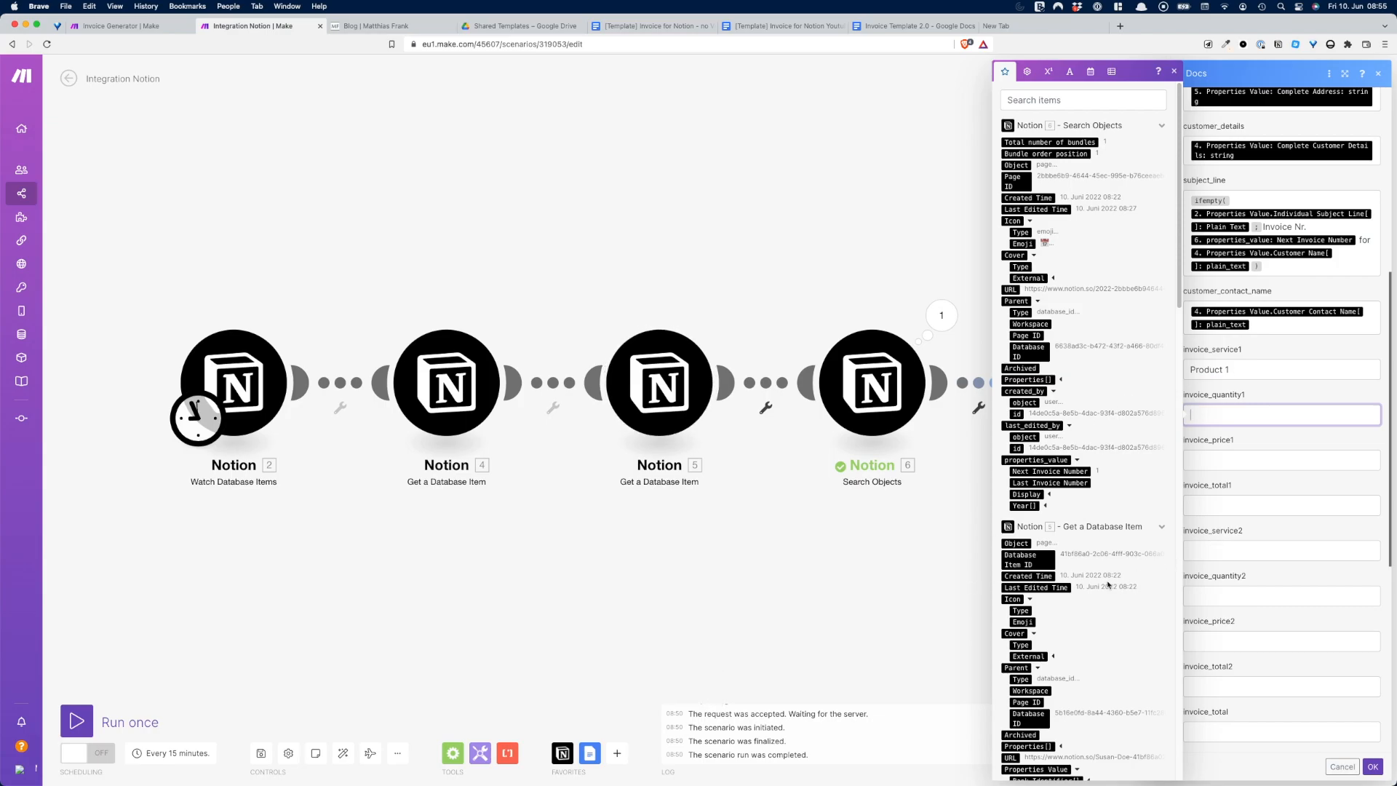
scroll(1095, 503, down, 15)
scroll(1095, 504, down, 2)
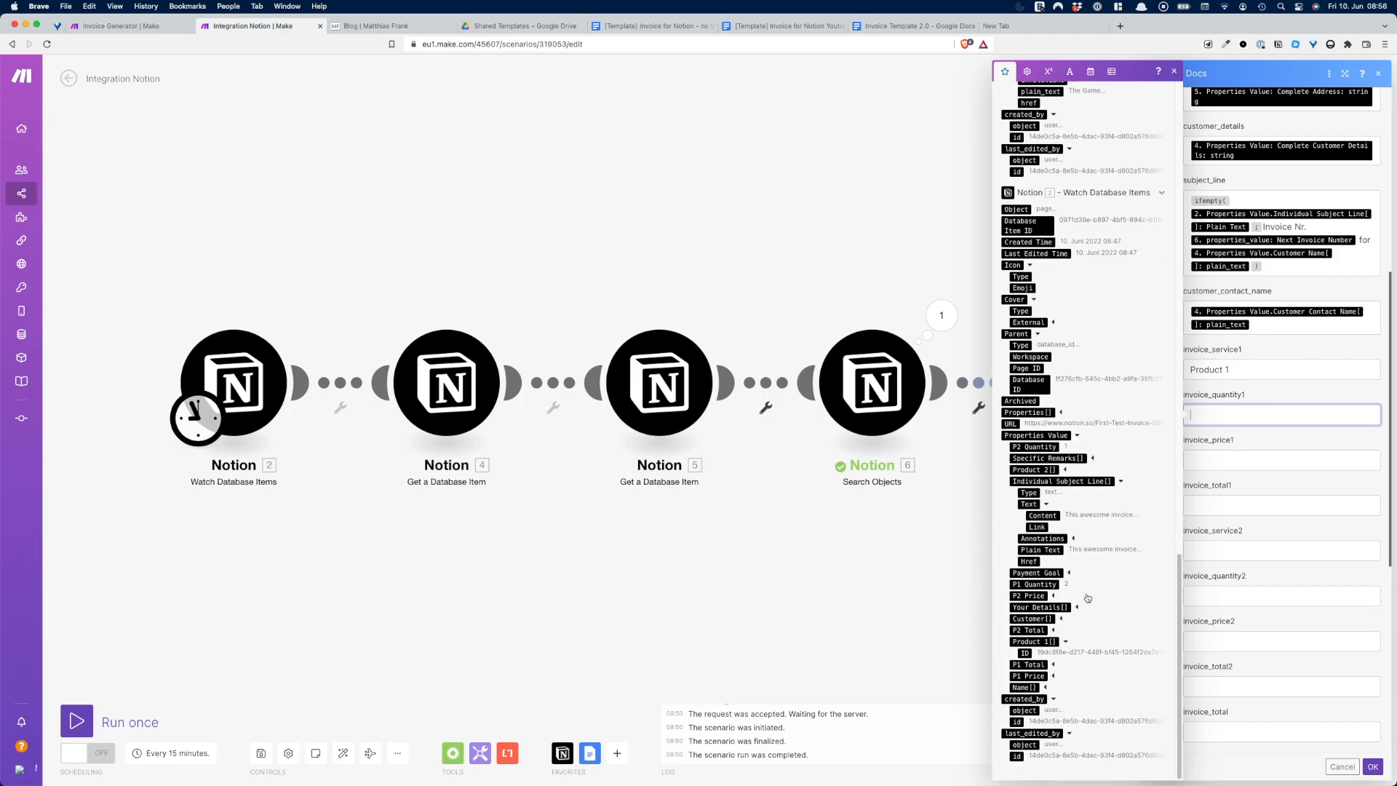
click(1054, 585)
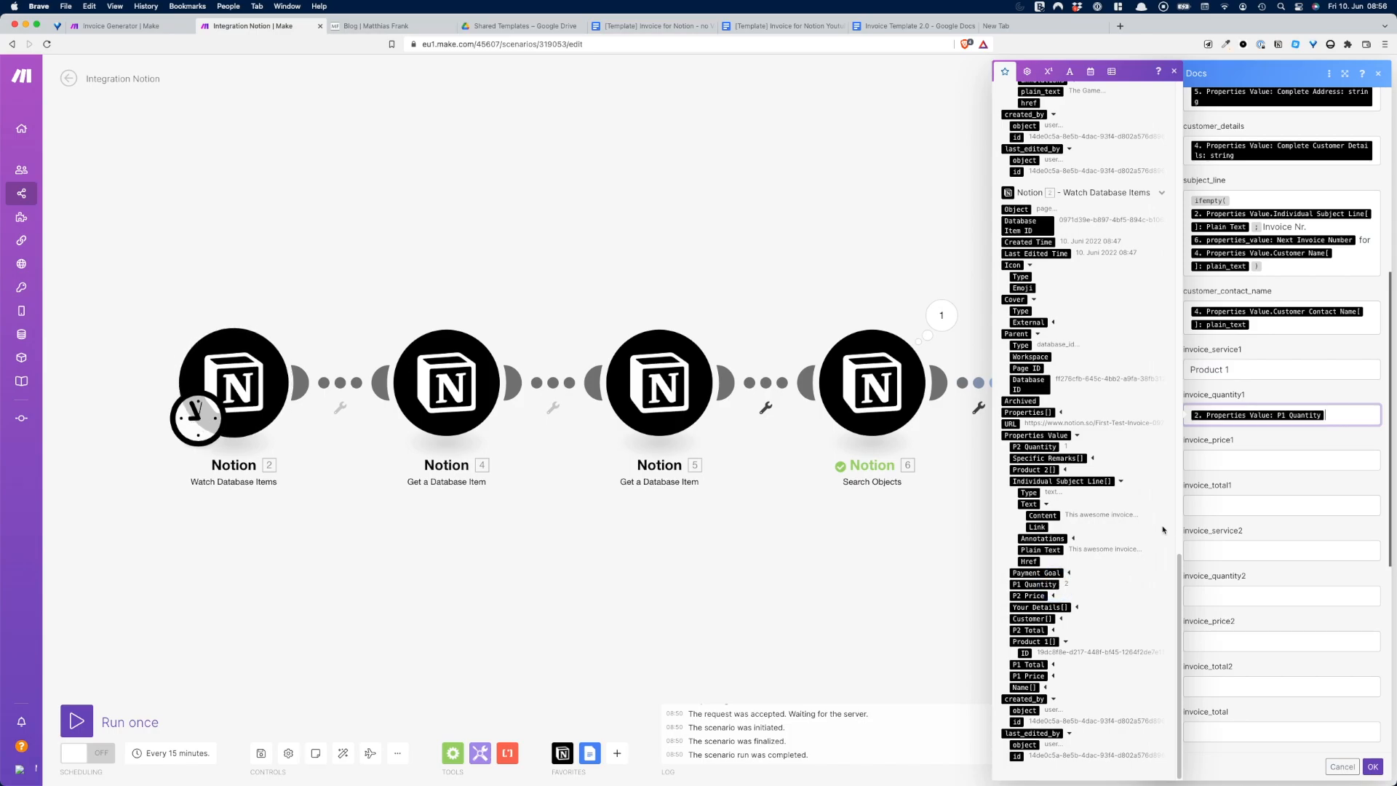
Step: Map the template's invoice_price1 value to P1 Price's number from the Watch Database Items module
click(1187, 462)
scroll(1070, 538, down, 15)
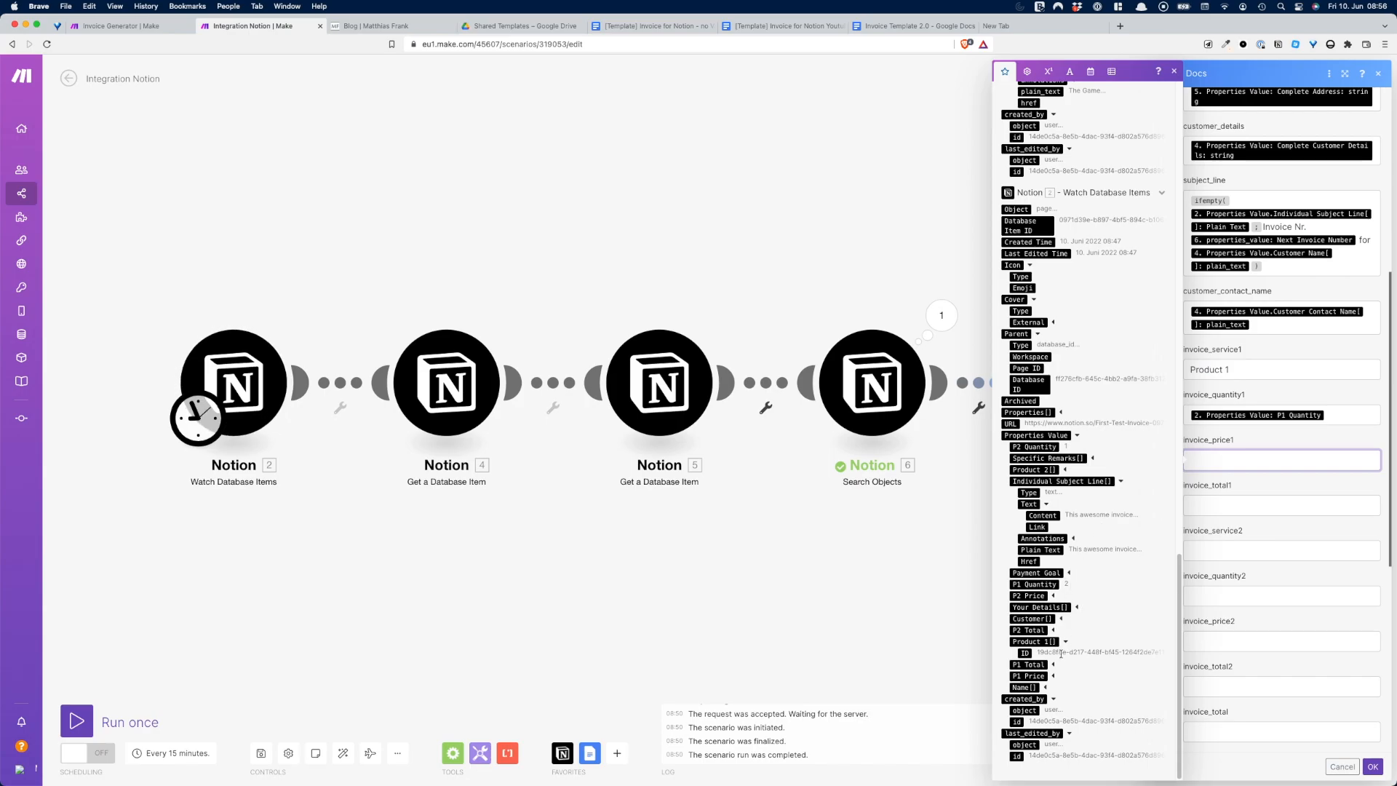
click(1055, 676)
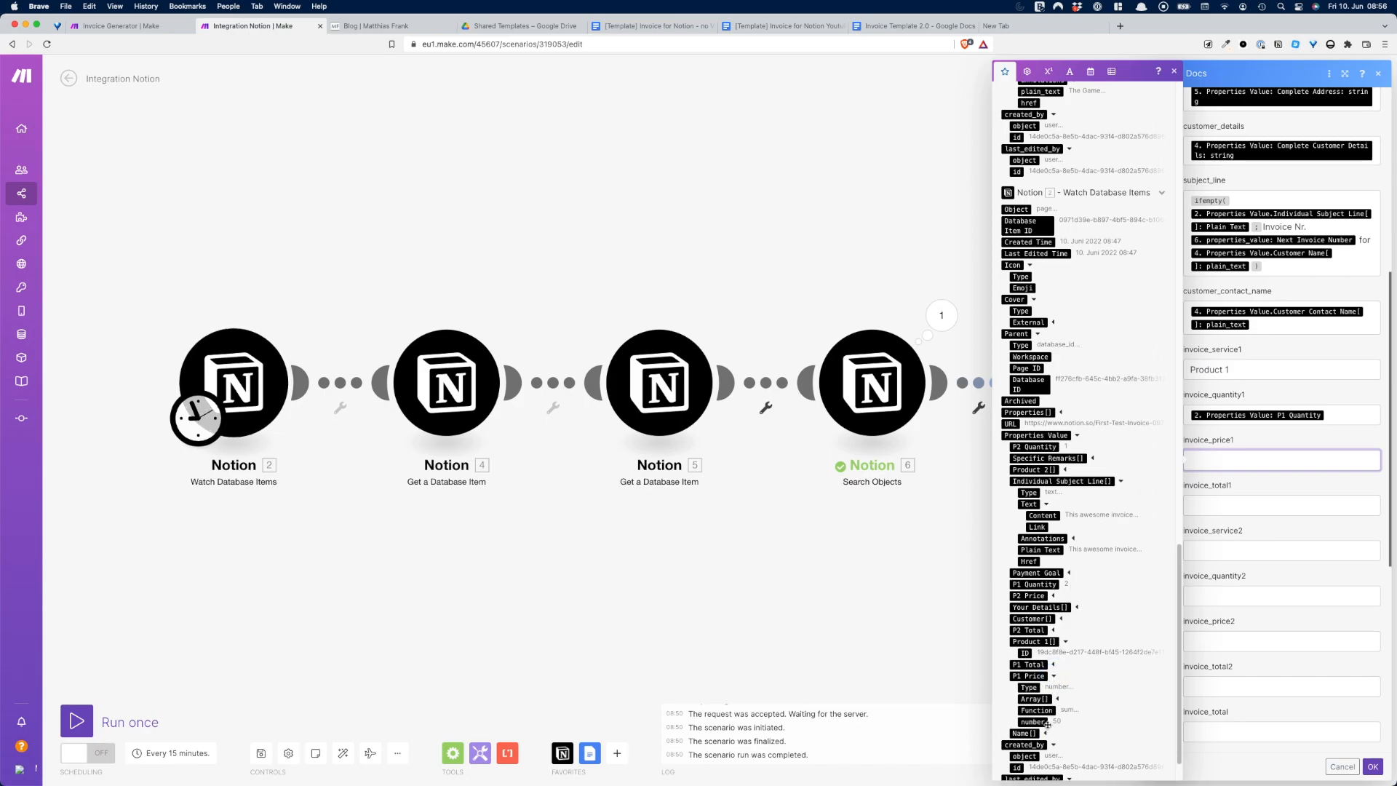
click(1048, 721)
Step: Map the template's invoice_total1 value to P1 Total's String from the Watch Database Items module
key(Tab)
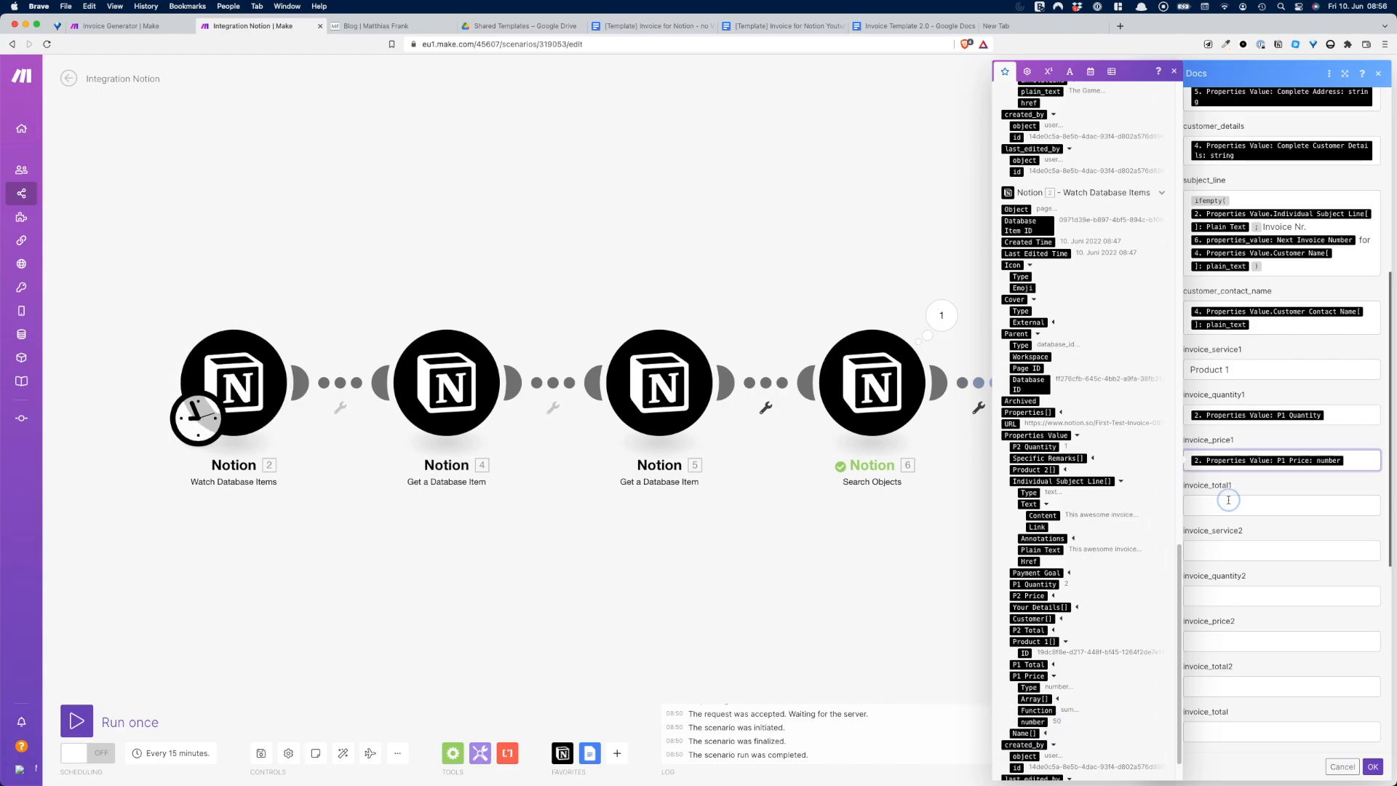
scroll(1111, 587, down, 15)
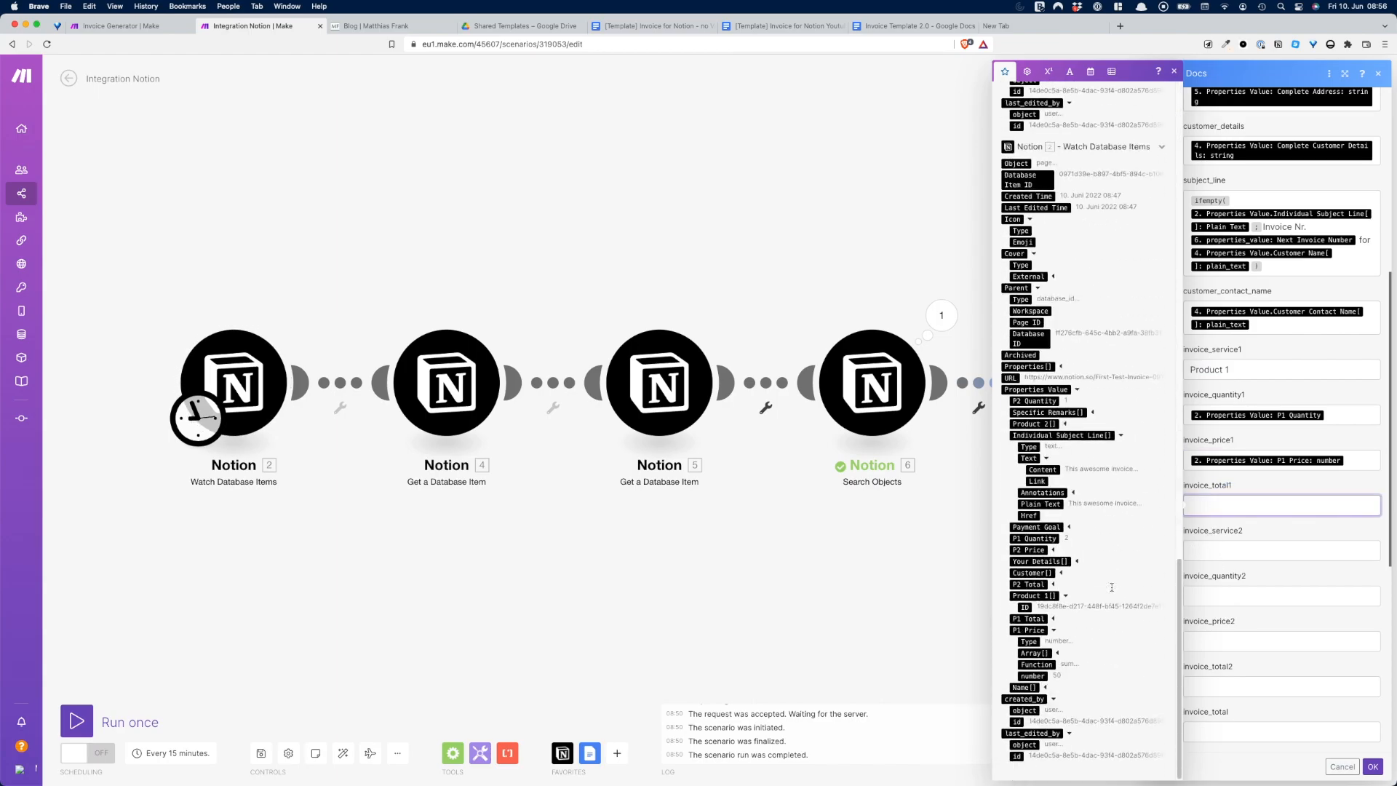
click(1053, 619)
click(1032, 641)
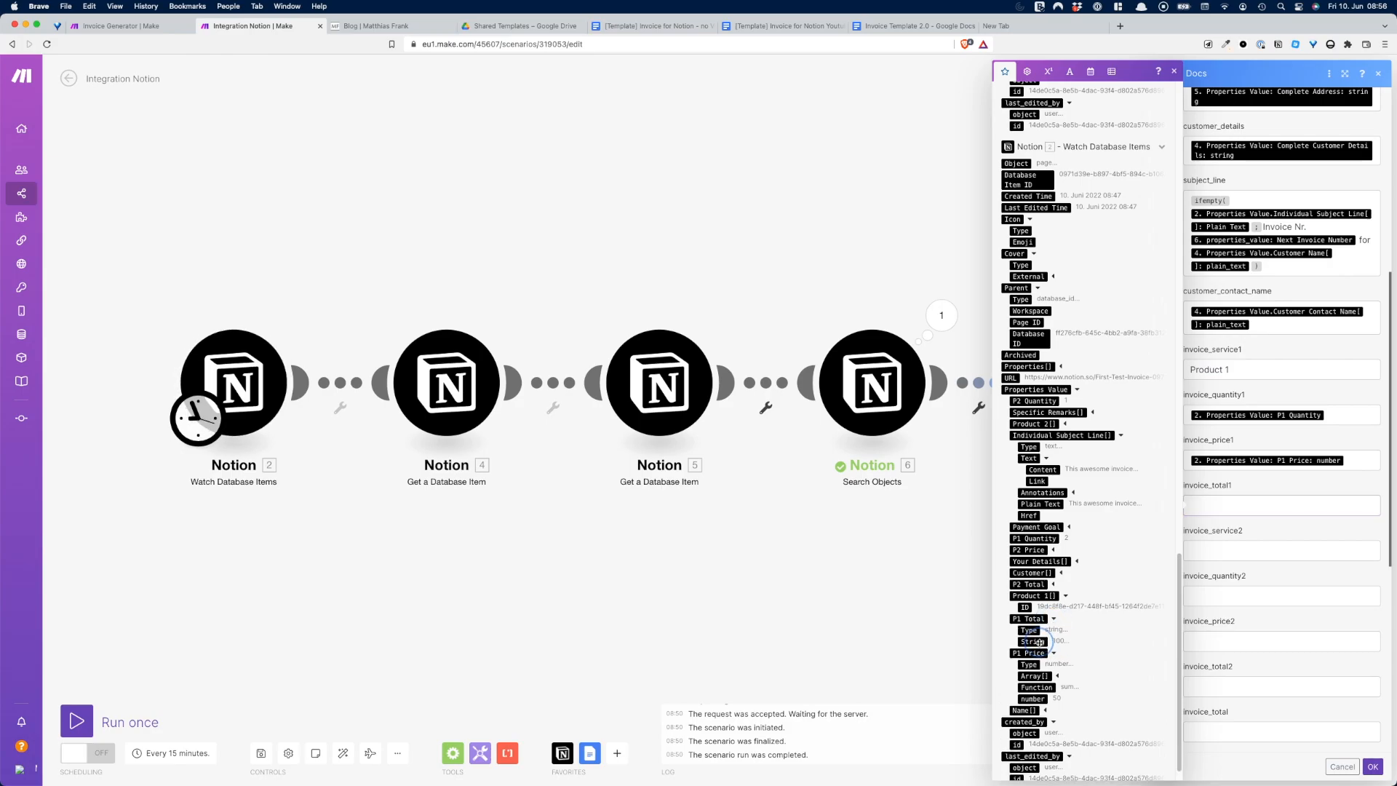
Step: Set the template's invoice_service2 value to "Product 2" and map invoice_quantity2 to P2 Quantity from the Watch Database Items module
click(1221, 550)
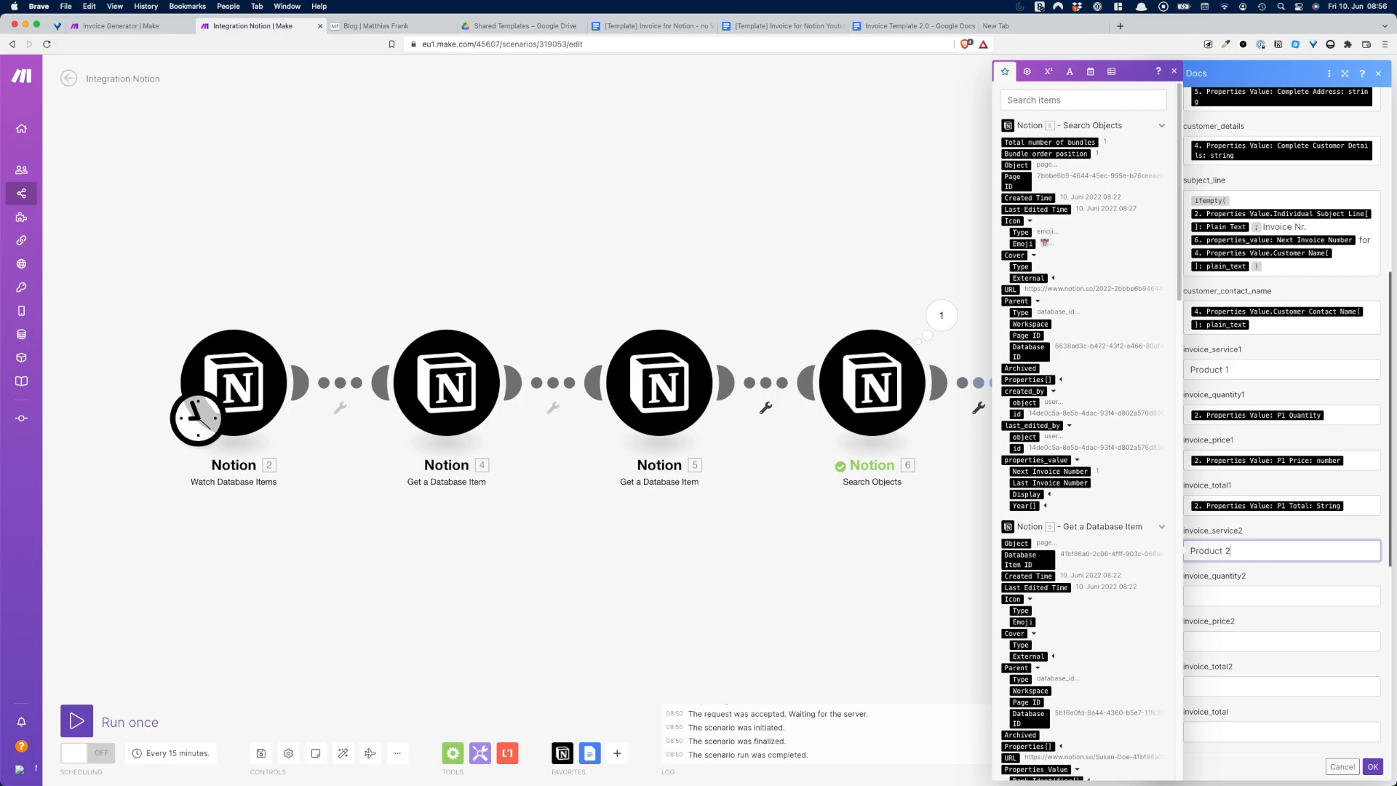
text(Product 2)
click(1237, 592)
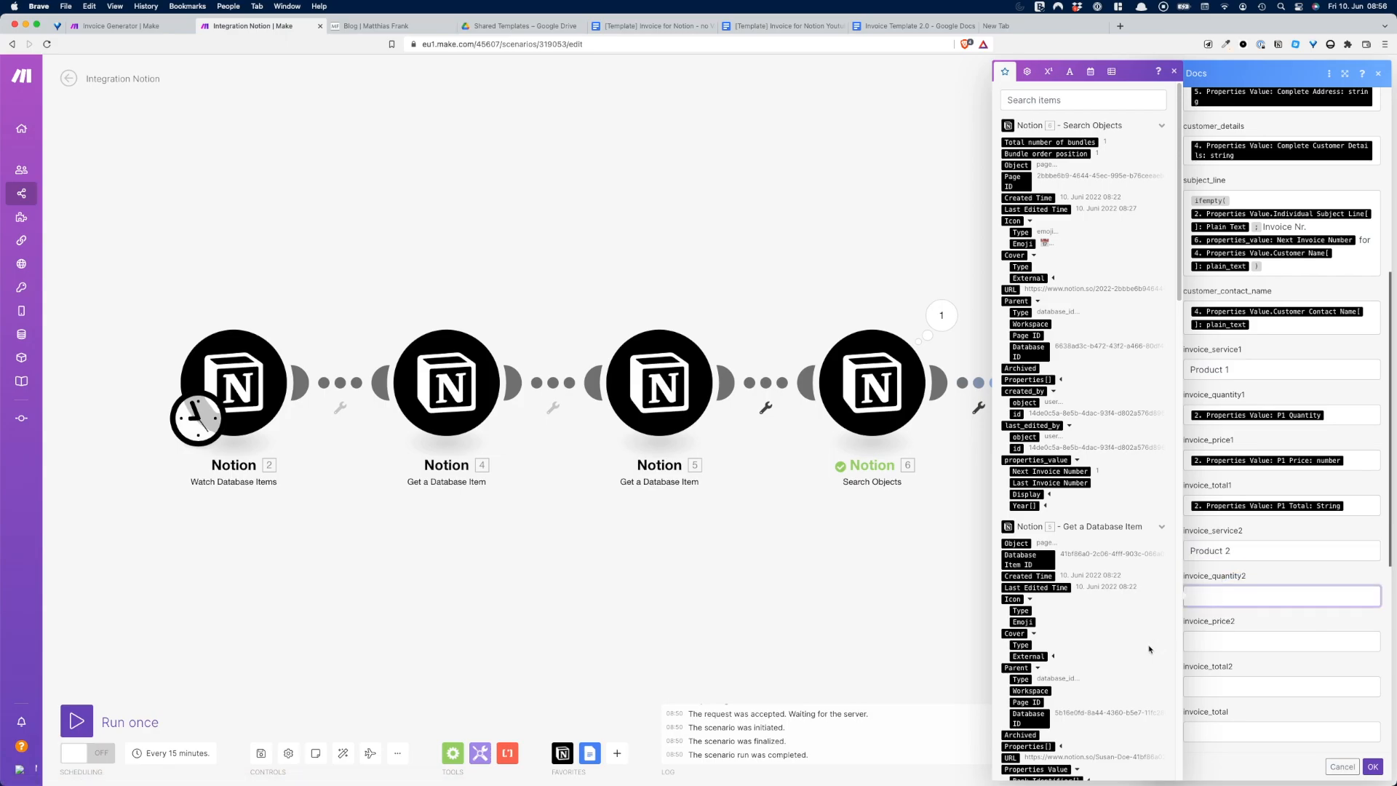
scroll(1149, 648, down, 15)
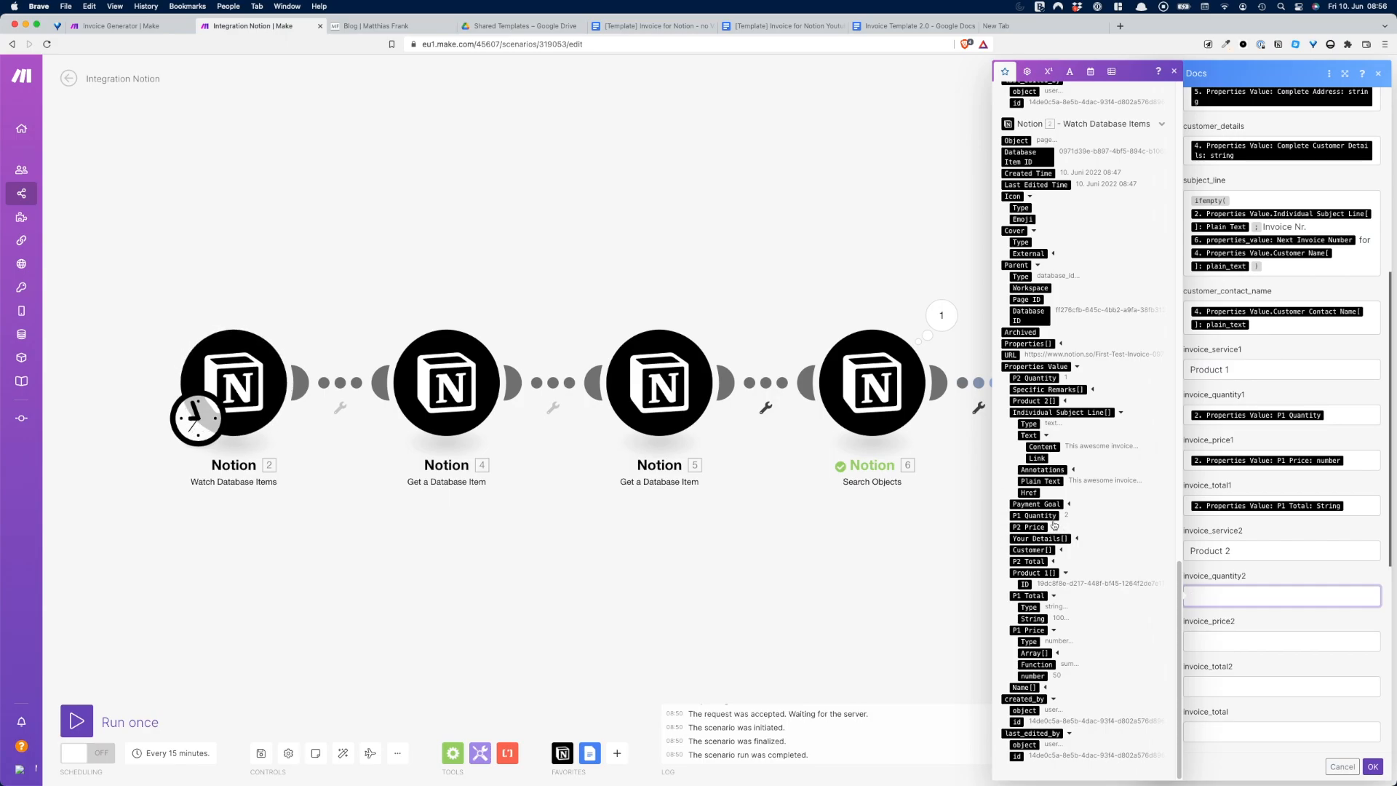
click(1054, 379)
Step: Map the template's invoice_price2 value to P2 Price's number from the Watch Database Items module
click(1194, 622)
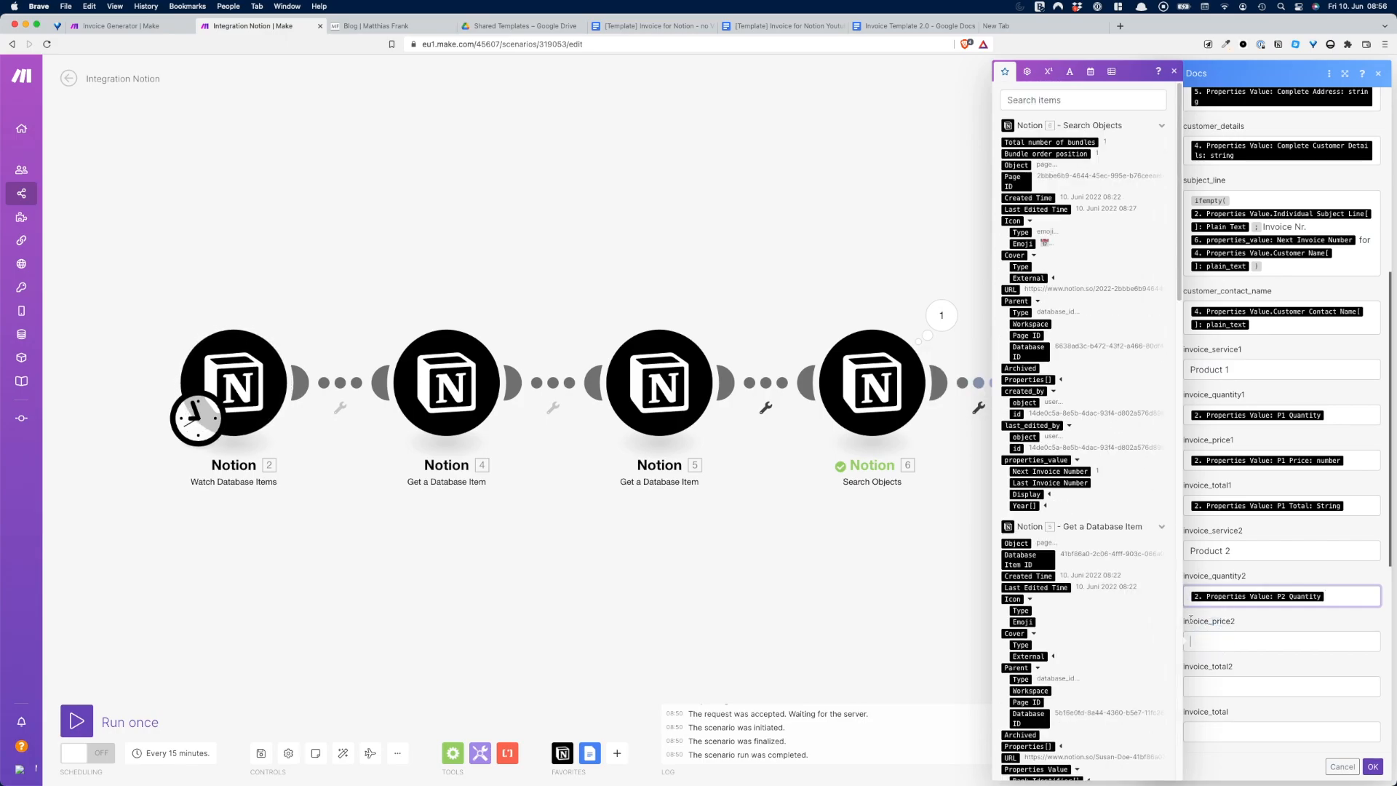
scroll(1122, 583, down, 15)
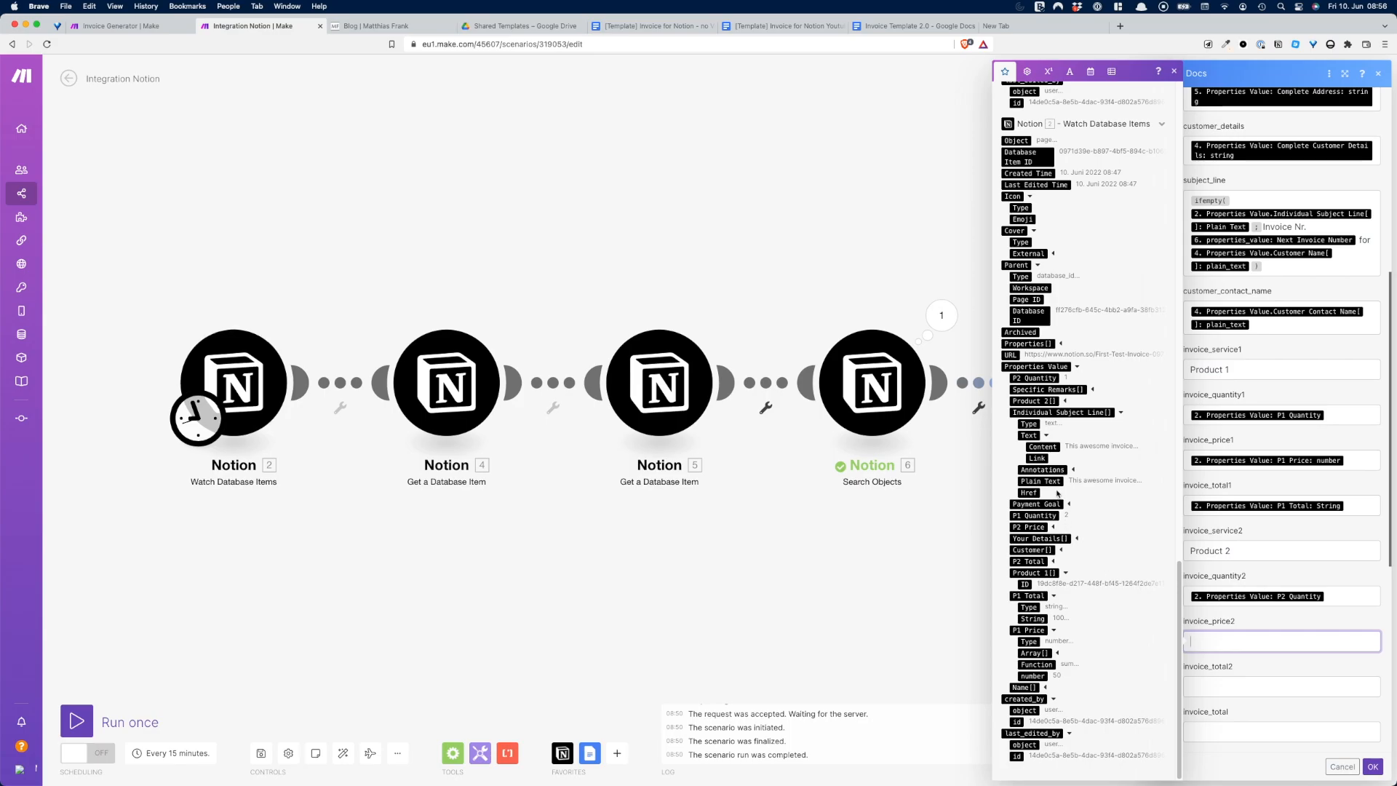
click(1053, 527)
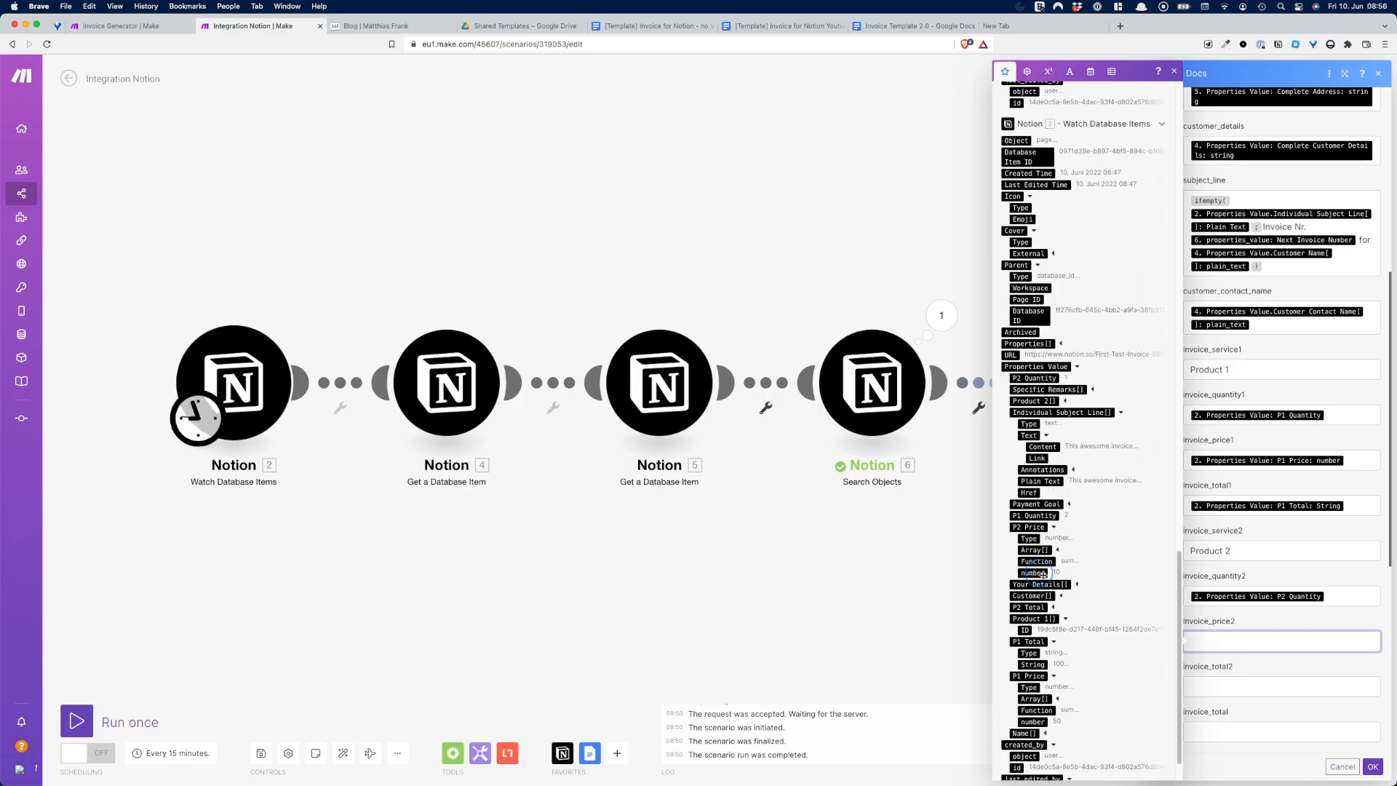
click(1043, 575)
Step: Map the template's invoice_total2 value to P2 Total's String from the Watch Database Items module
click(1228, 686)
scroll(1077, 582, down, 10)
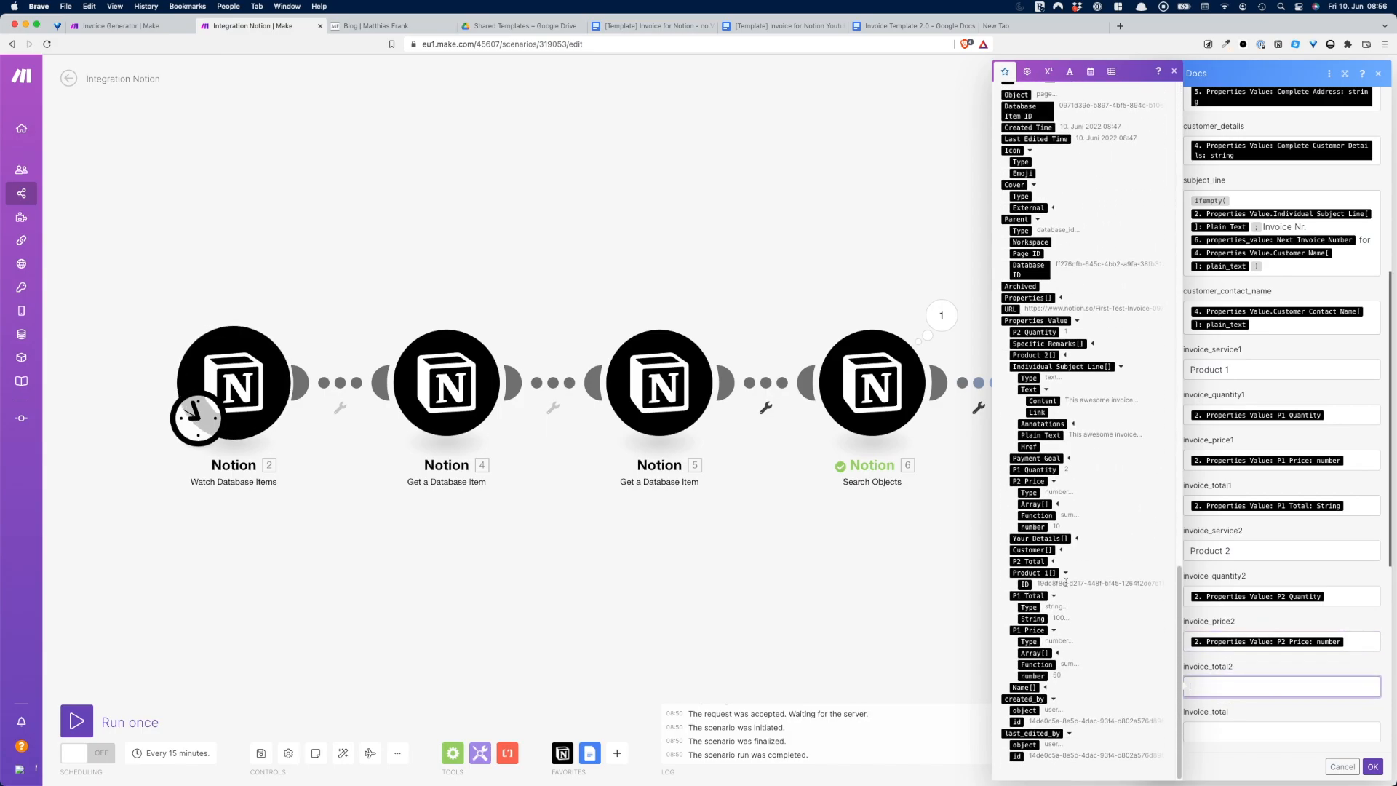
click(1041, 584)
Step: Check the Your Invoices columns in Notion for an overall total and set the template's invoice_total value to 300
scroll(1247, 627, down, 6)
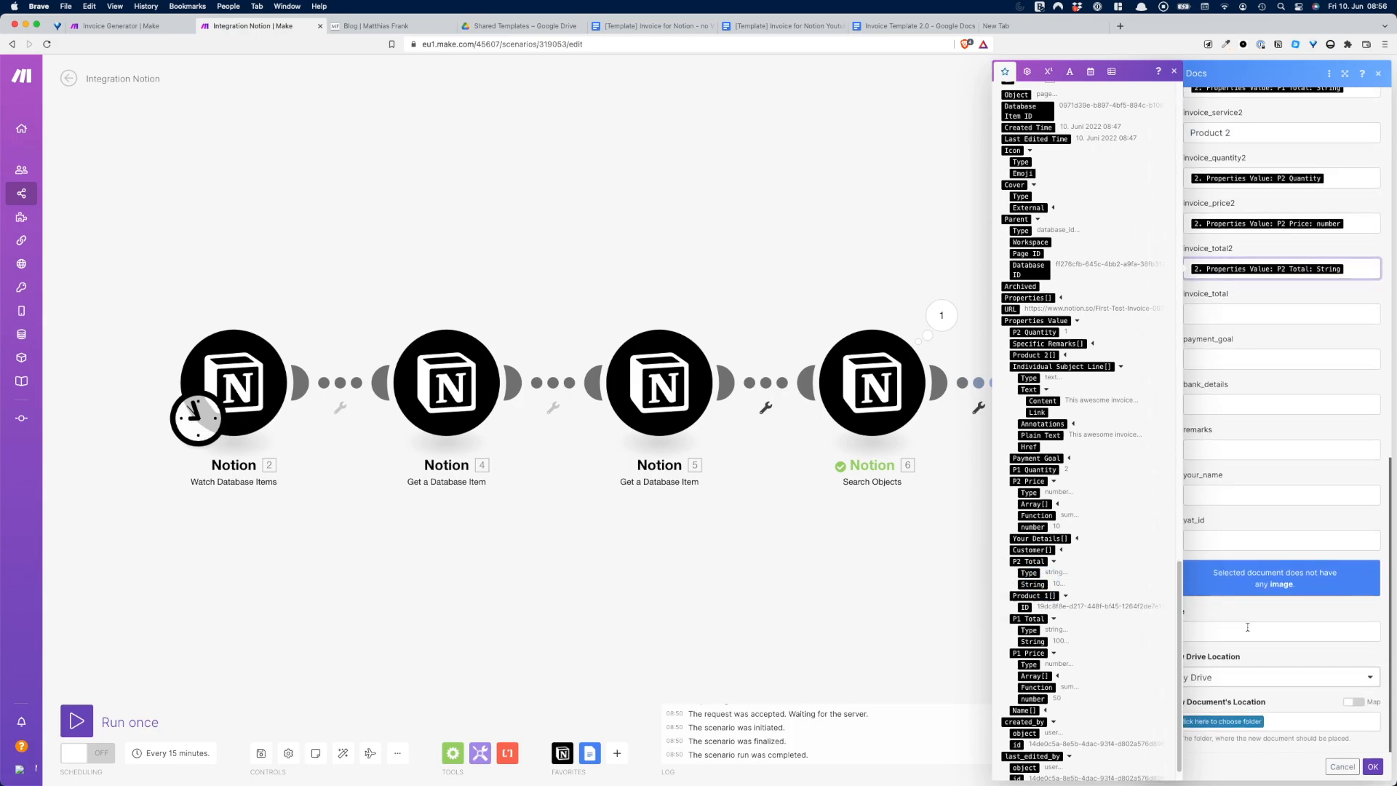
click(1229, 314)
scroll(1132, 448, down, 20)
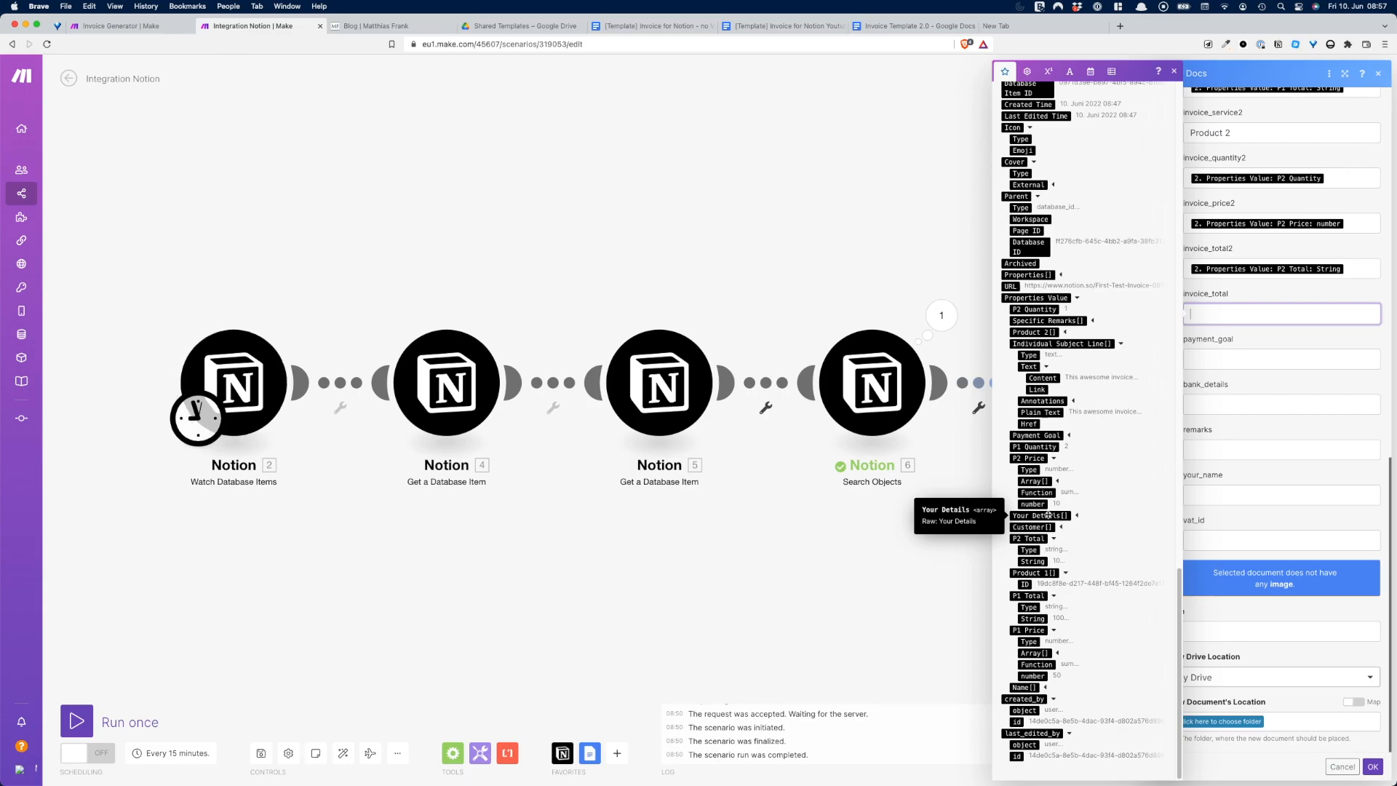
key(super+Tab)
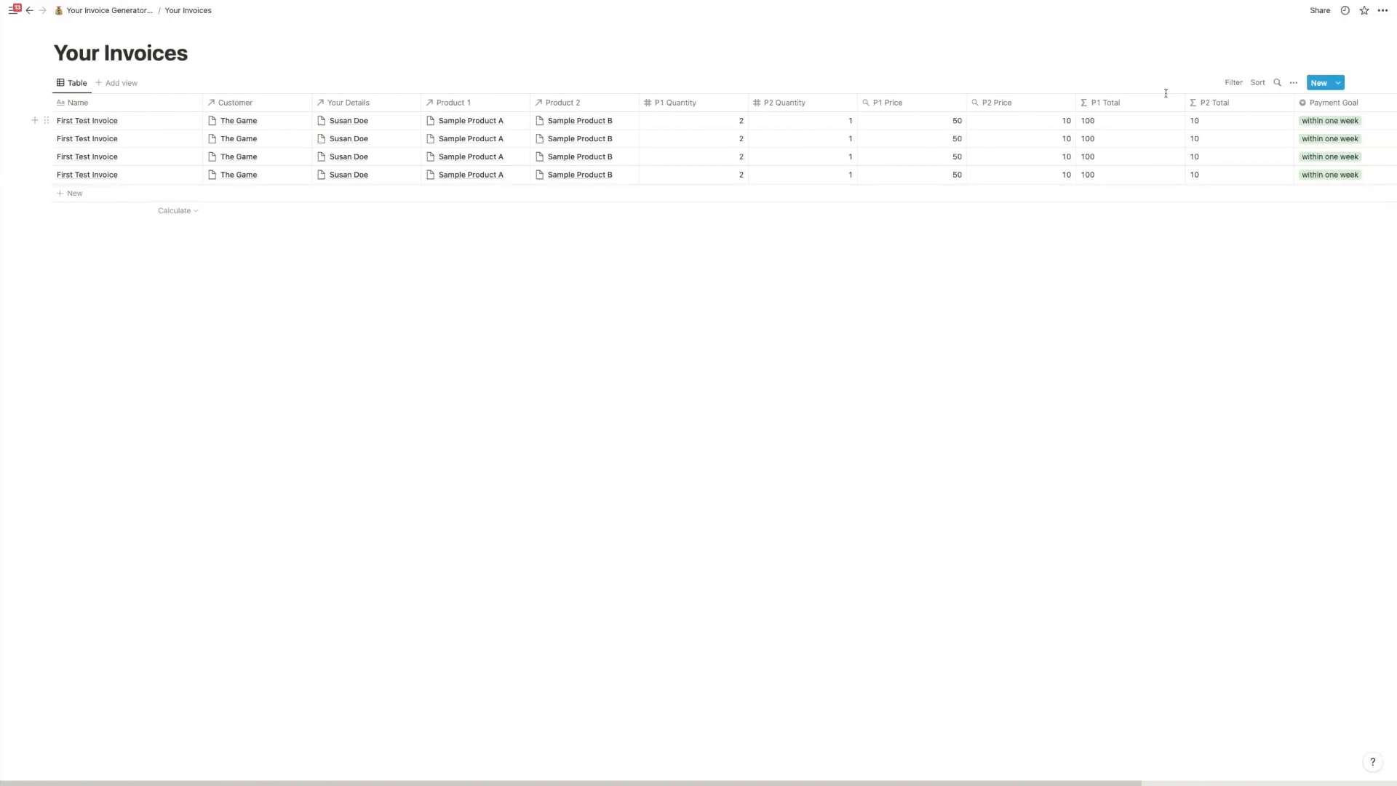
key(super+Tab)
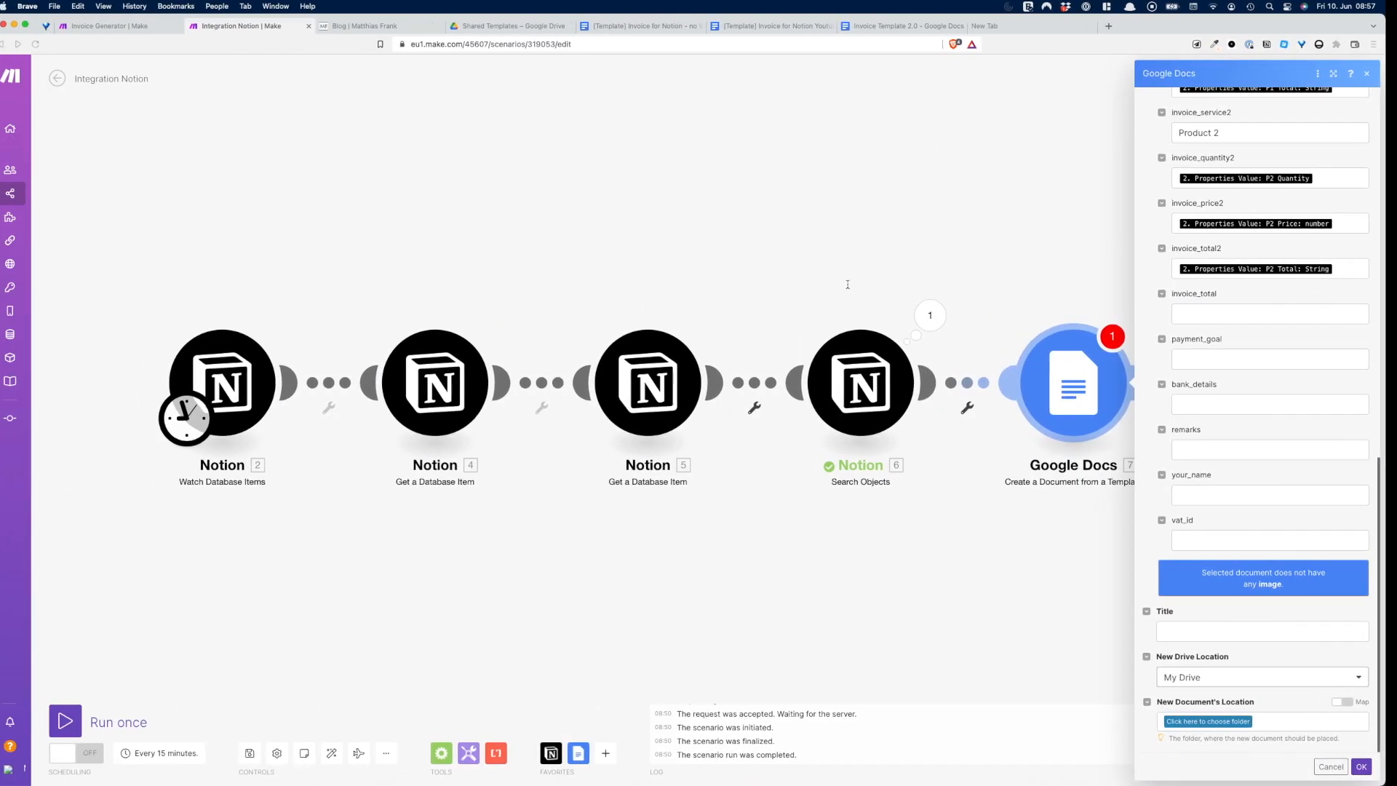
click(1192, 317)
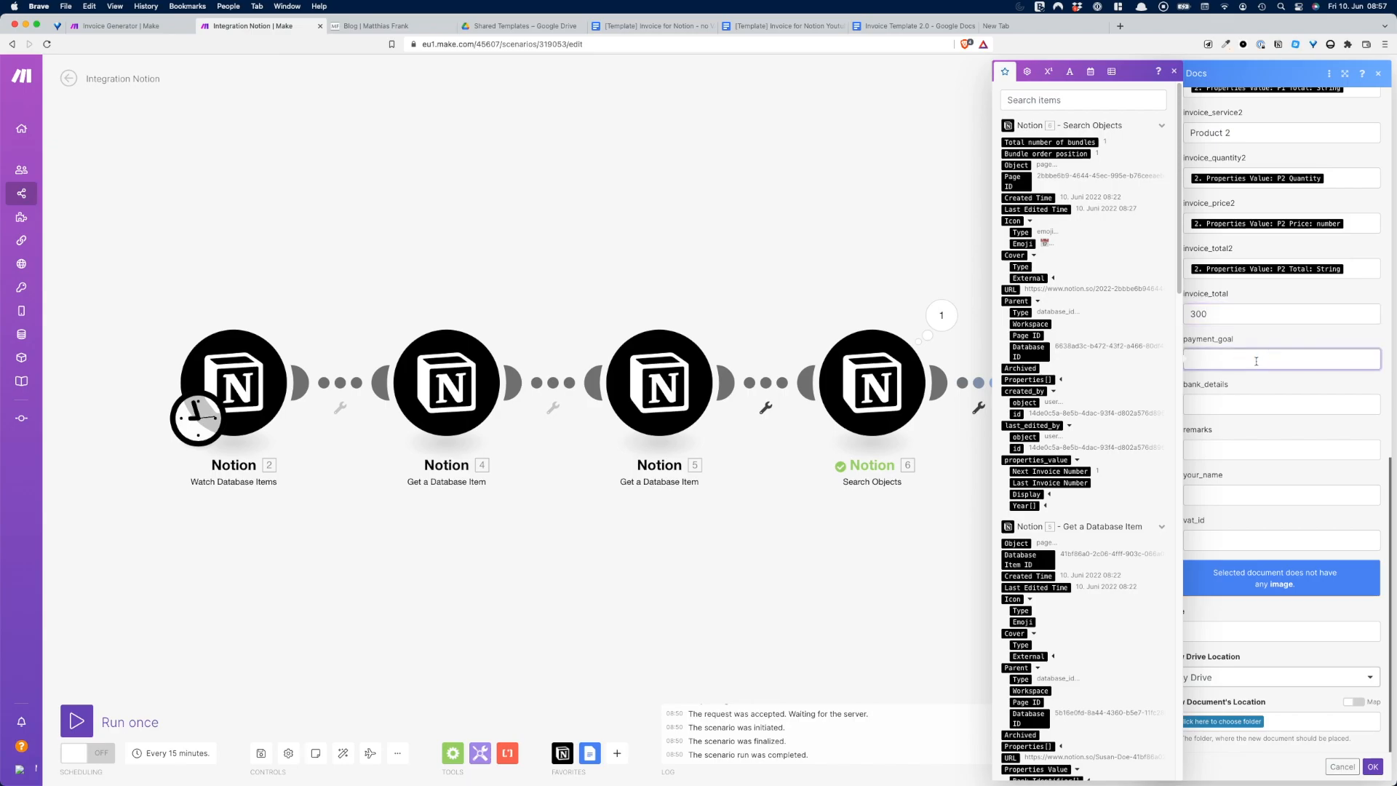
Step: Map the template's payment_goal value to Payment Goal's Name from the Watch Database Items module
scroll(1050, 695, down, 15)
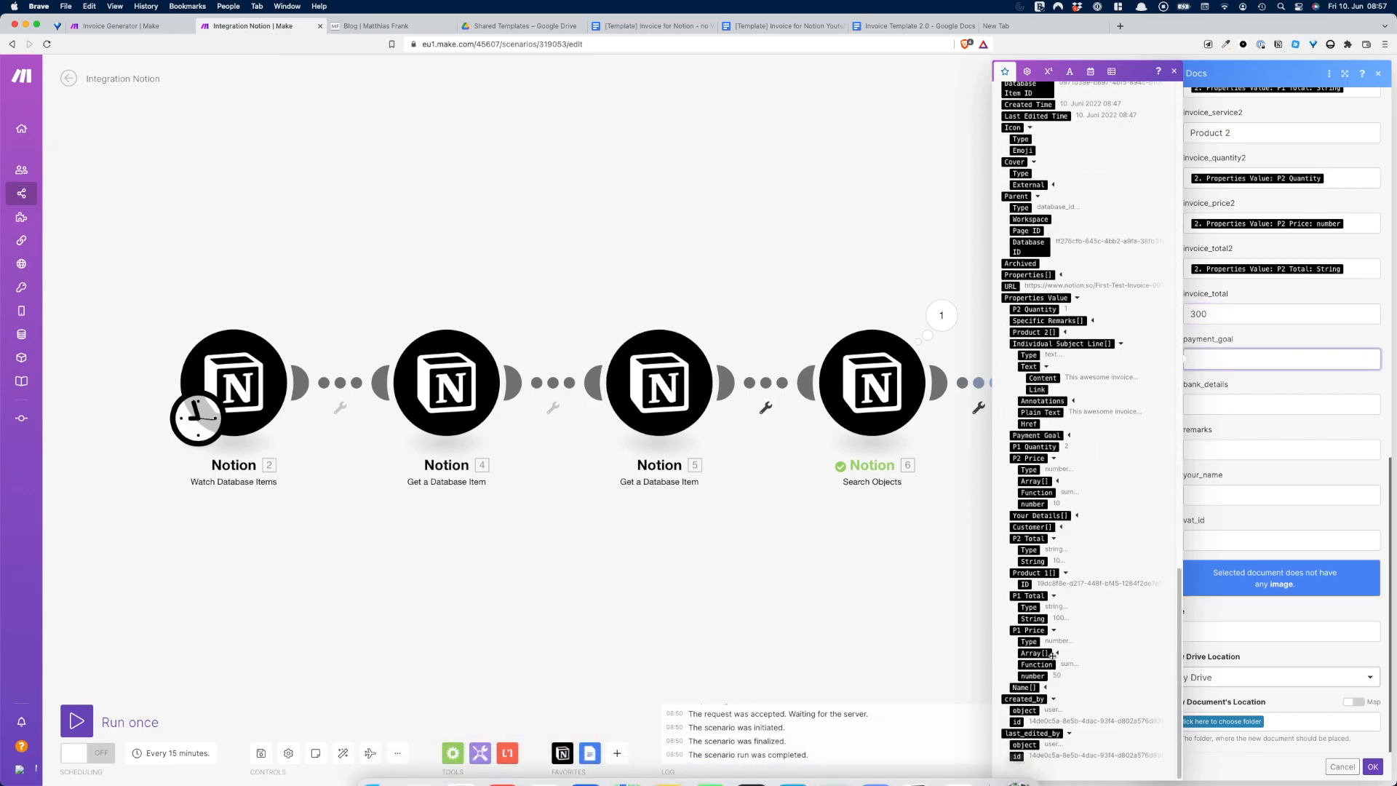
click(1068, 438)
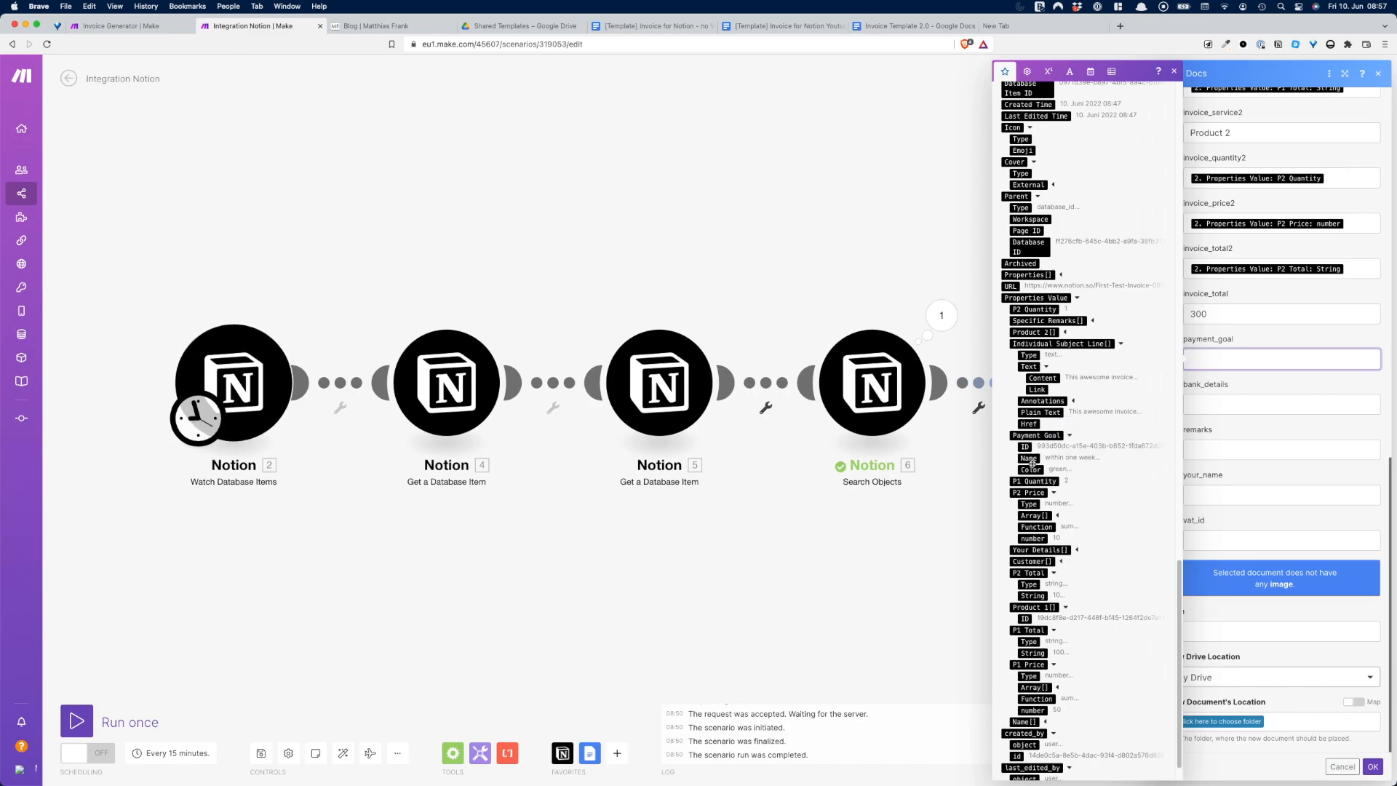
click(1035, 459)
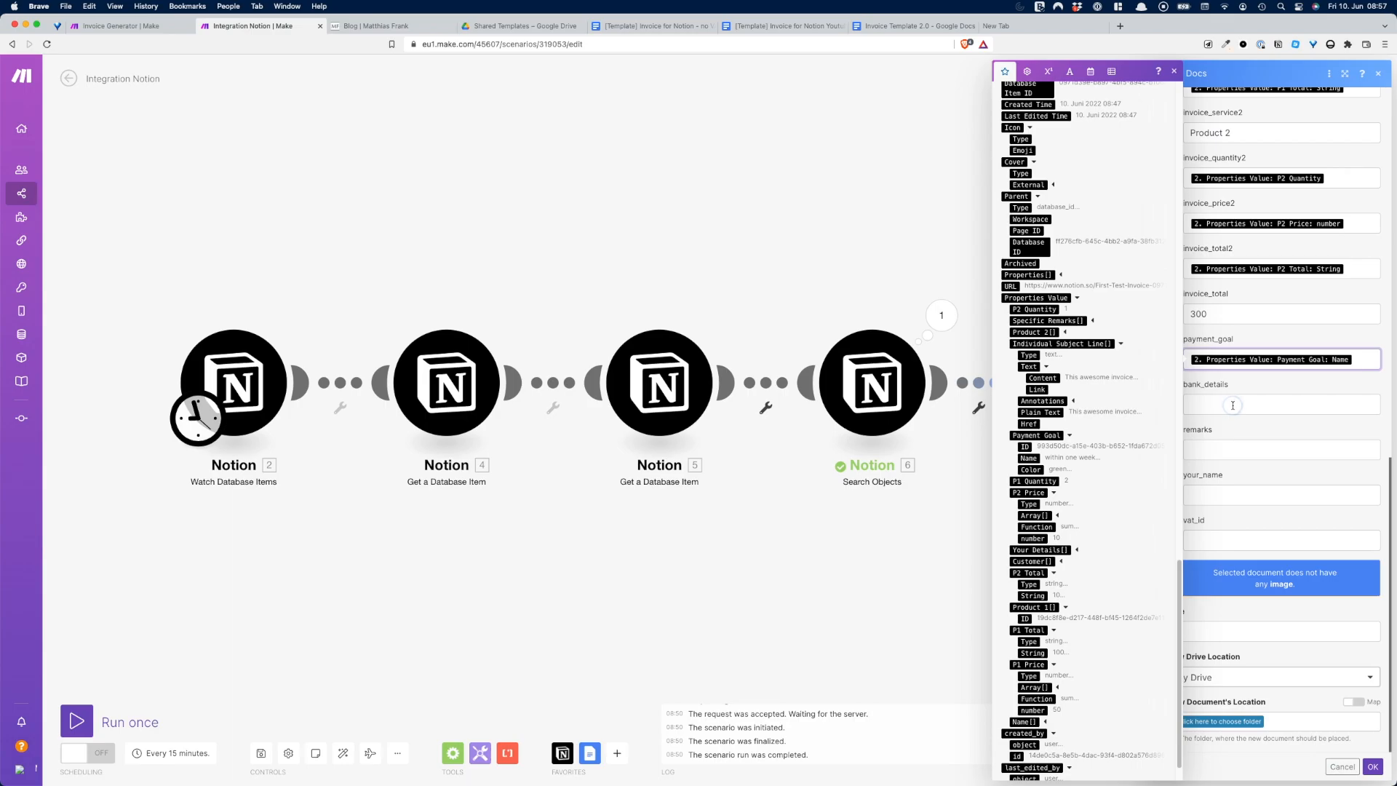
Step: Map the template's bank_details value to Complete Bank Details' string from the second Get a Database Item module (5)
click(1233, 405)
scroll(1132, 433, down, 10)
scroll(1132, 433, down, 5)
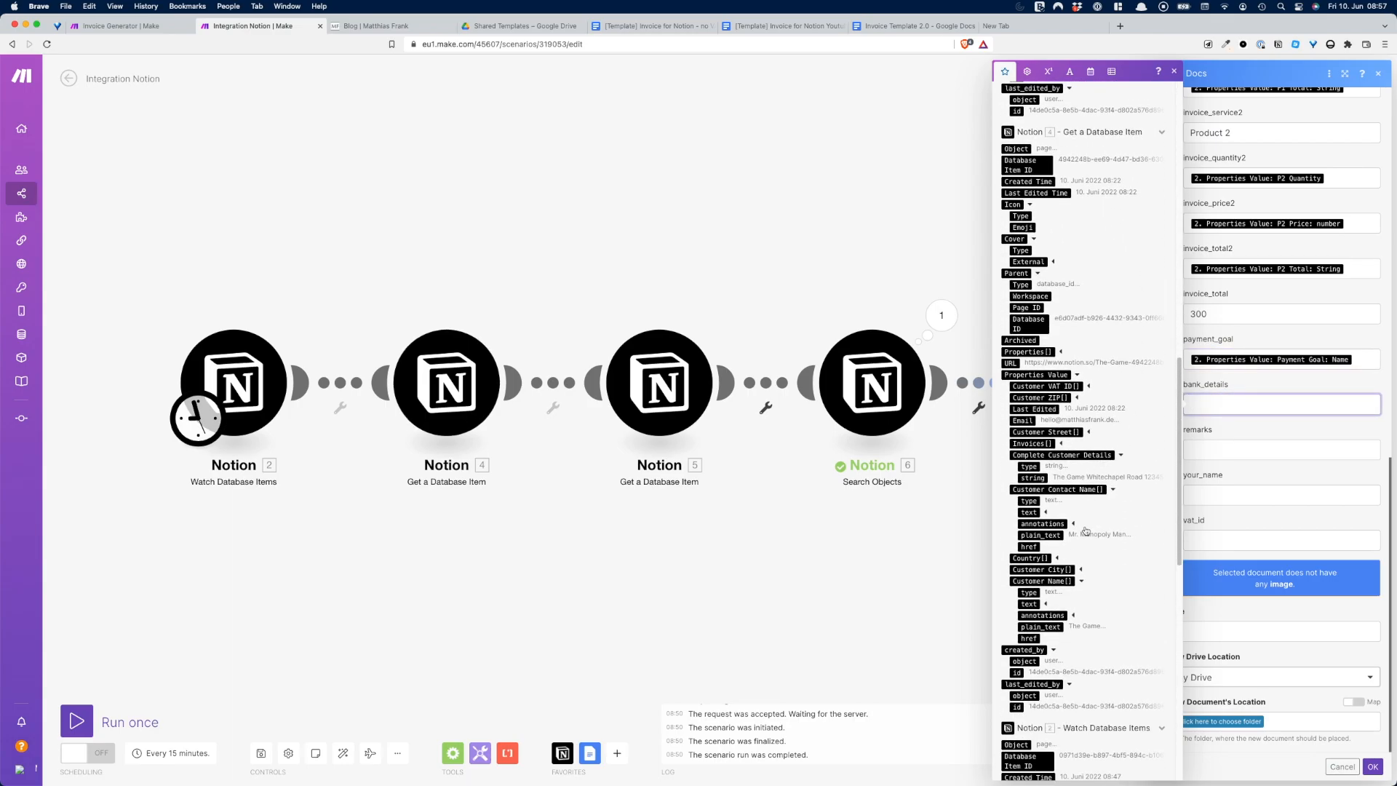
scroll(1077, 539, up, 12)
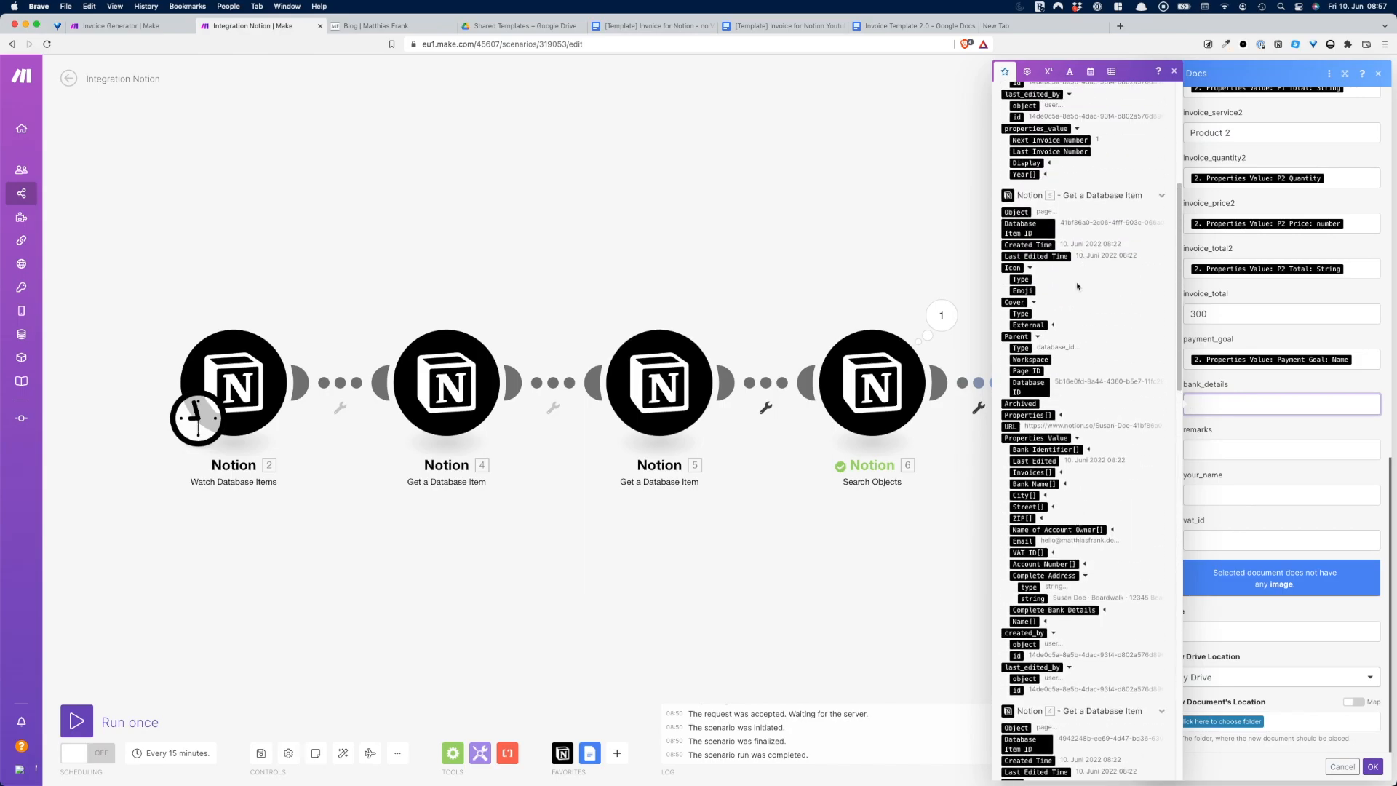
click(1103, 612)
click(1043, 632)
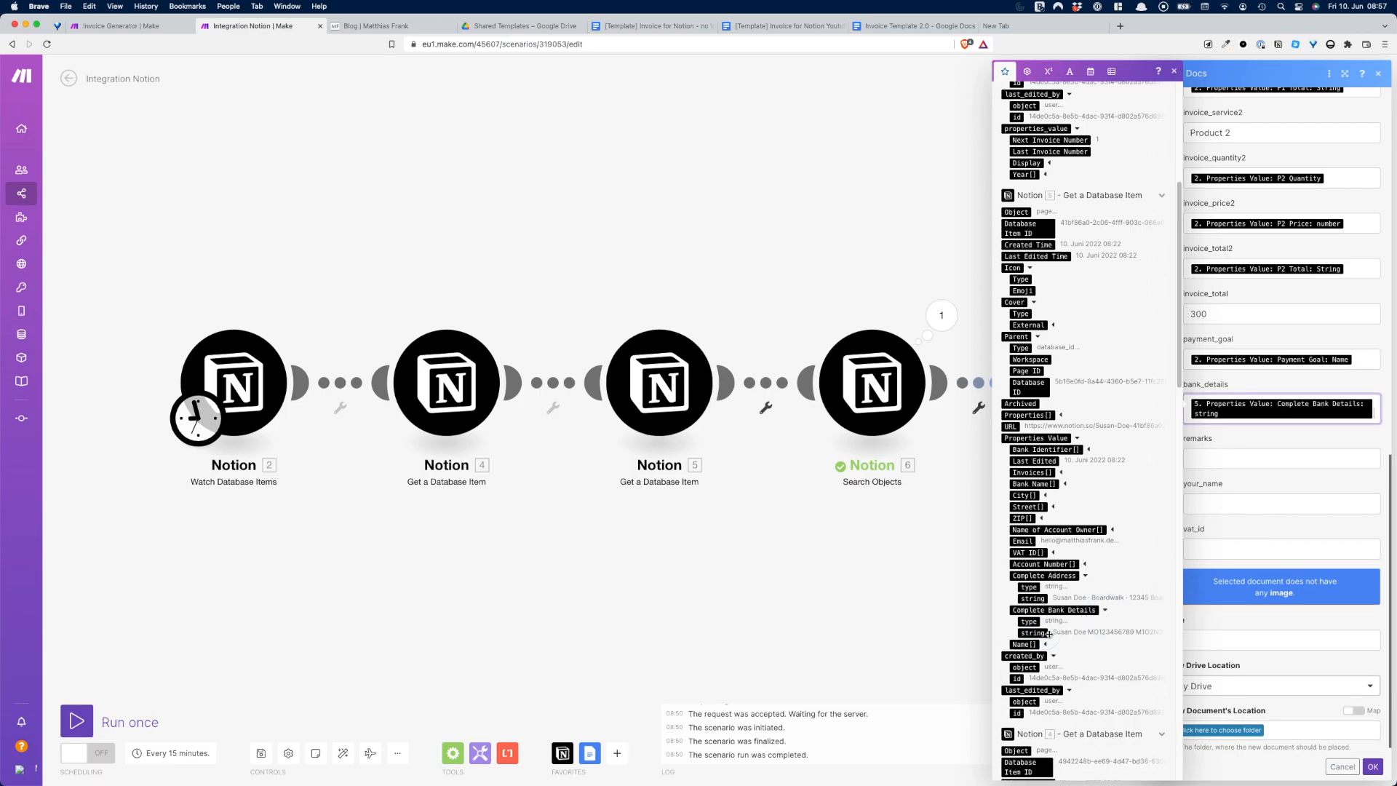
Step: Map the template's remarks value to Specific Remarks' Plain Text from the Watch Database Items module
click(1231, 459)
scroll(1123, 625, down, 10)
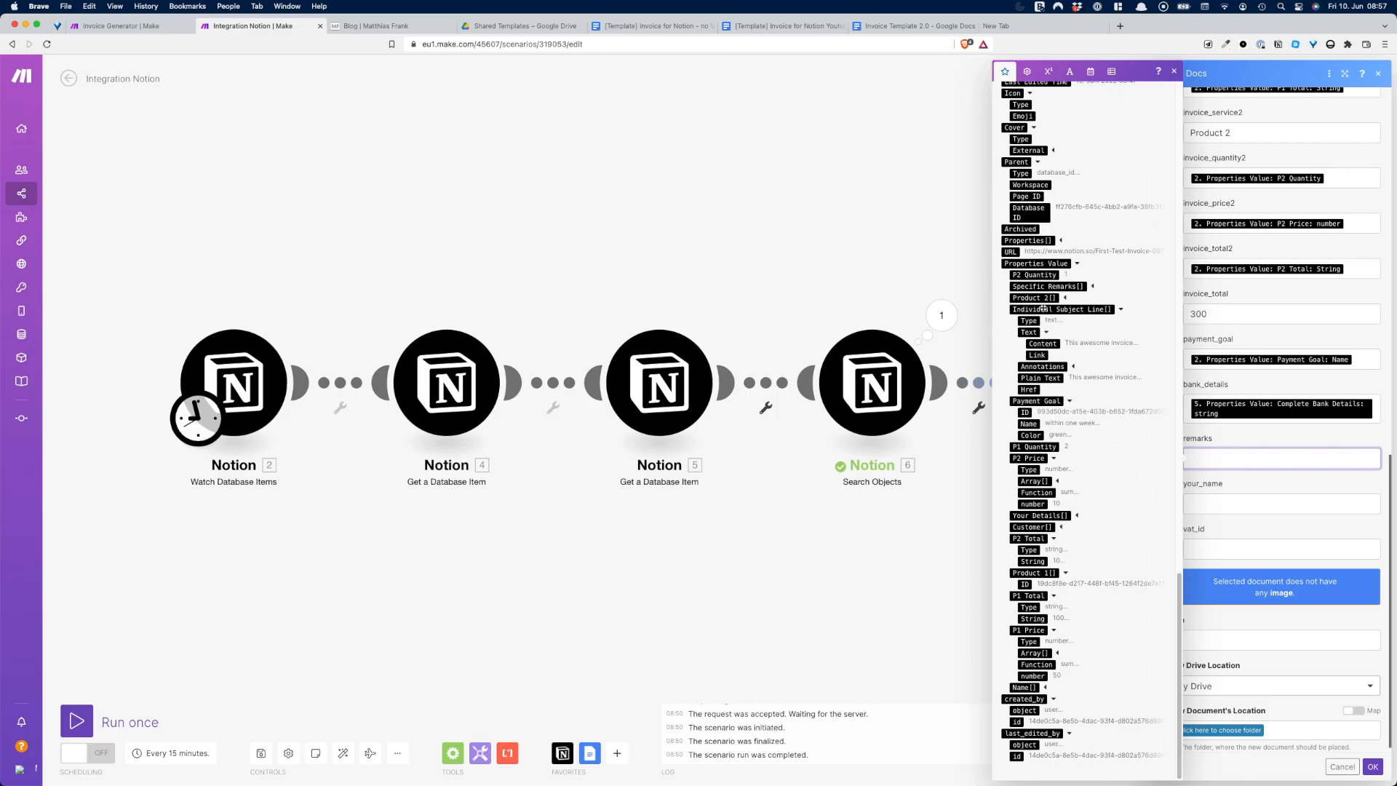
click(1091, 286)
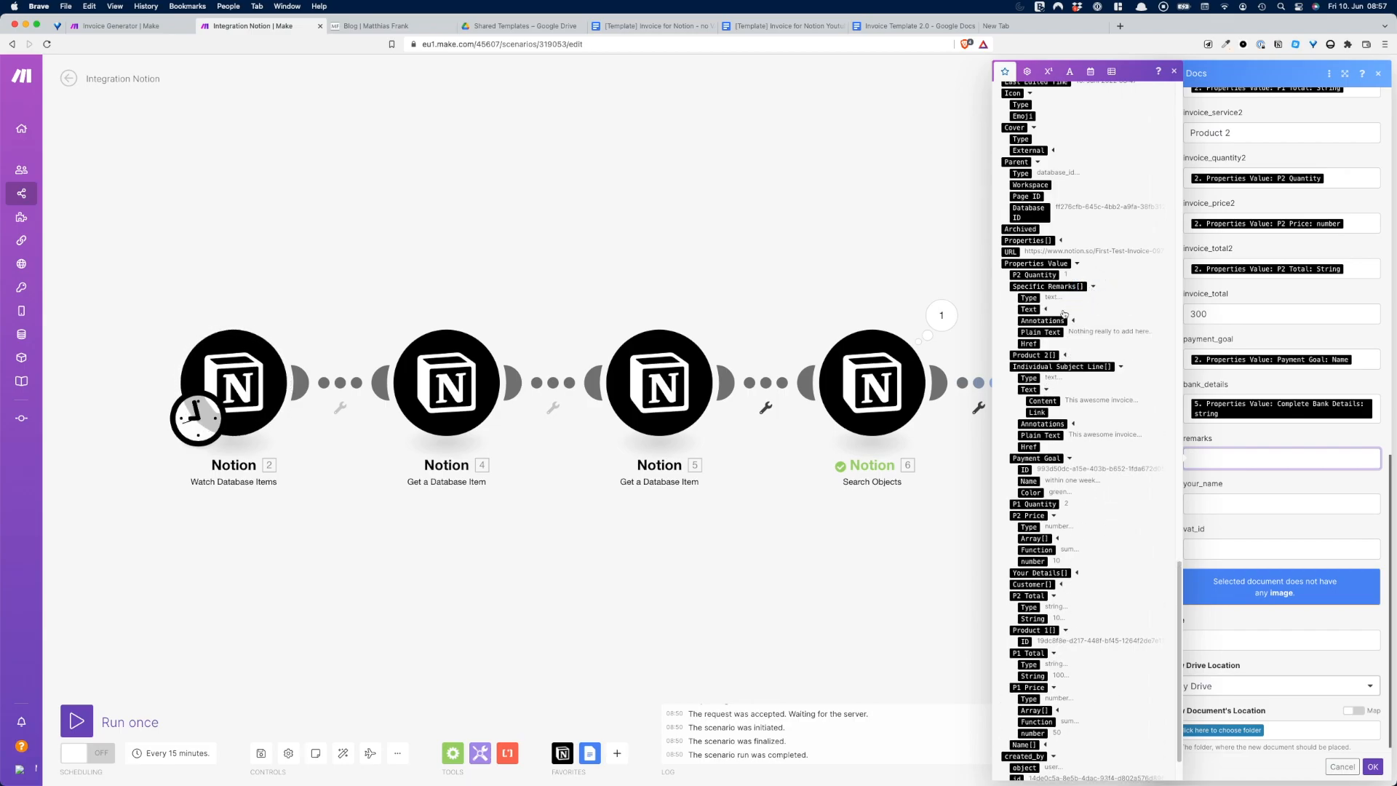
drag(1041, 332, 1211, 486)
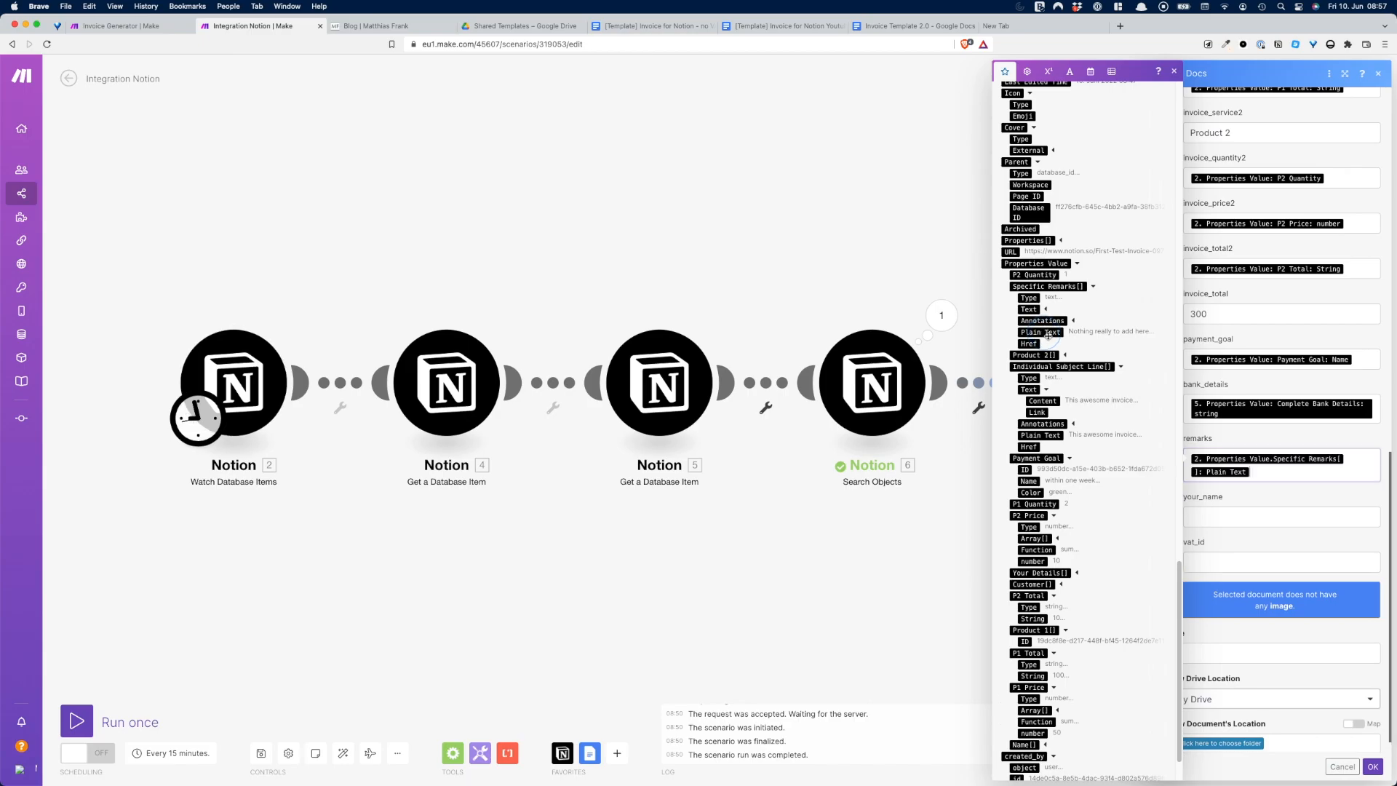
Step: Map the template's your_name value to Name's plain_text from the second Get a Database Item module (5)
click(1219, 520)
scroll(1160, 513, down, 7)
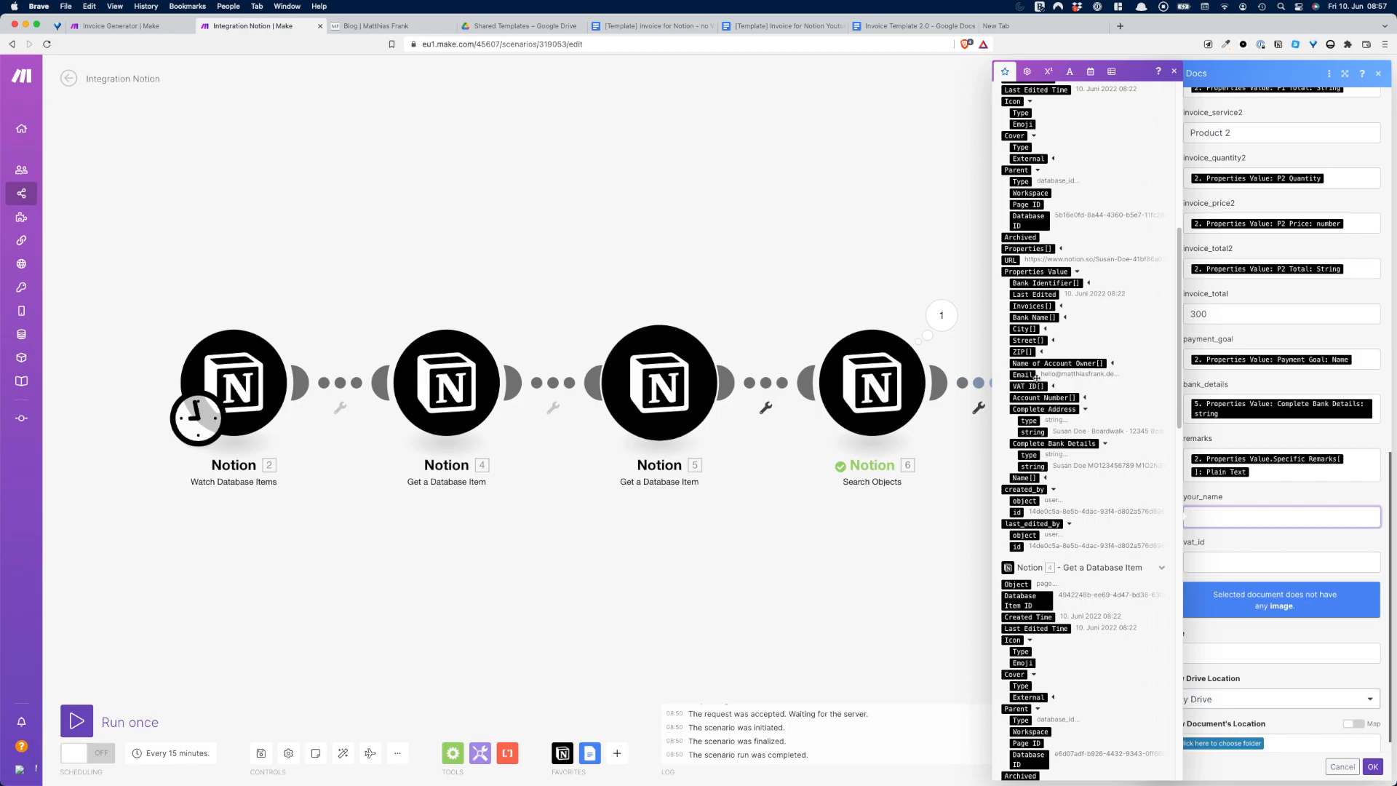
click(1047, 478)
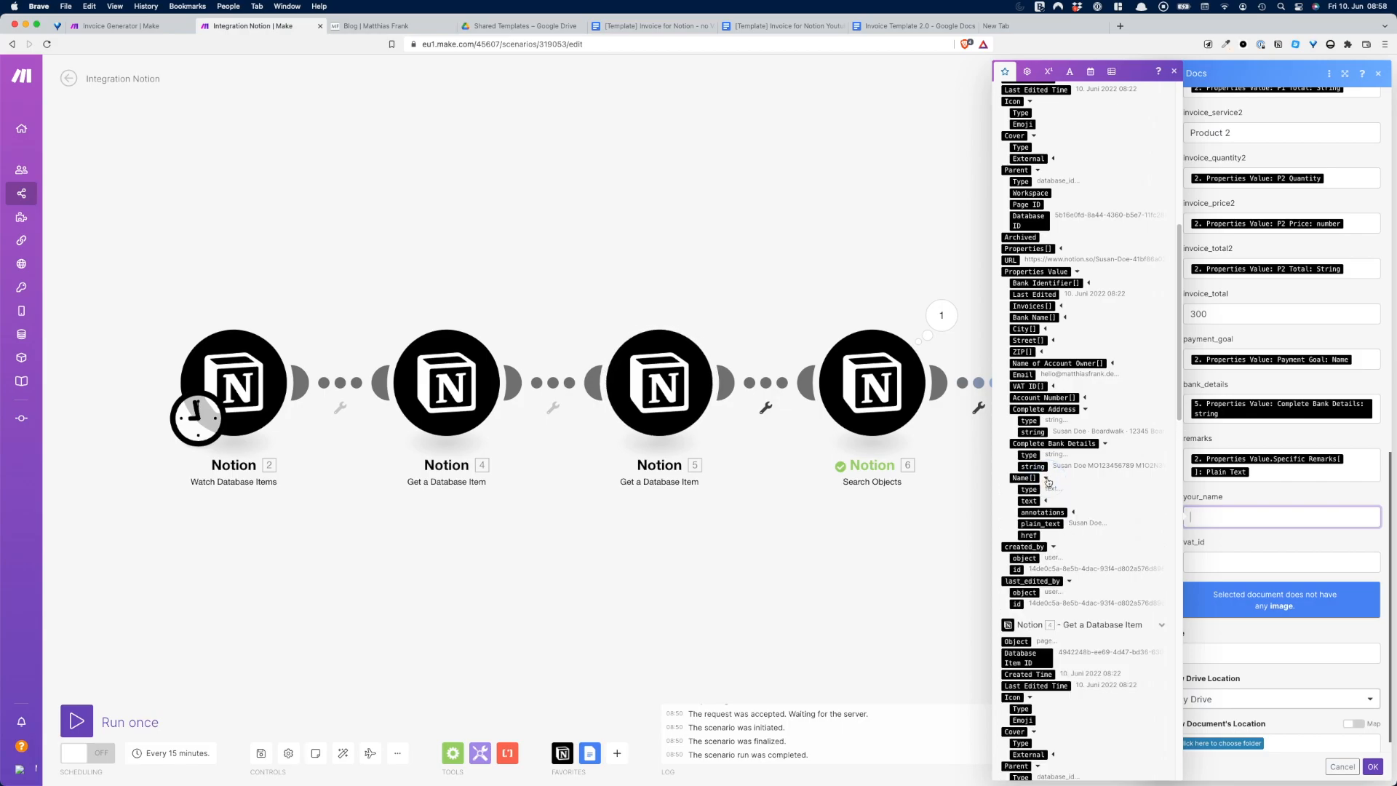
click(1053, 524)
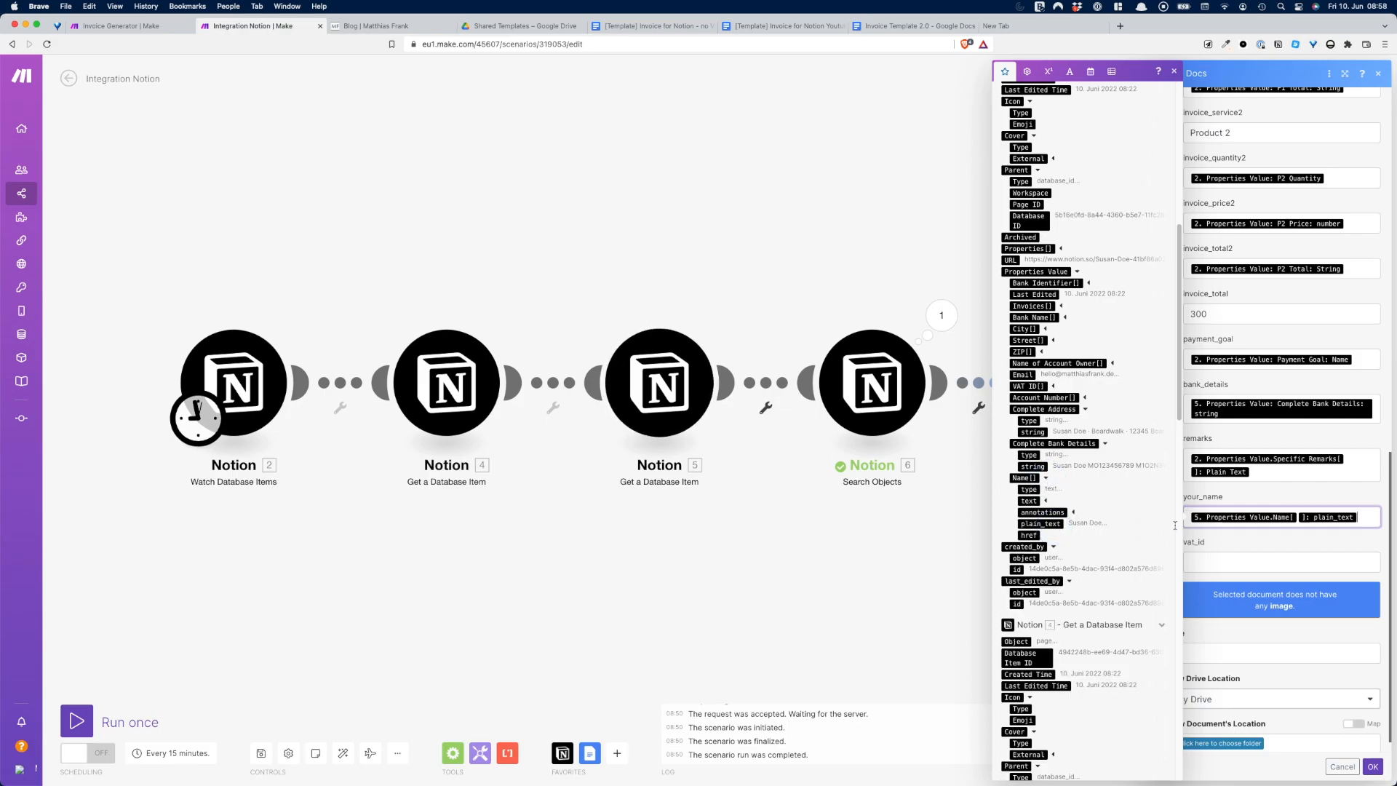
Step: Map the template's vat_id value to VAT ID's plain_text from the second Get a Database Item module (5)
click(1217, 555)
scroll(1097, 575, down, 5)
scroll(1096, 575, down, 3)
scroll(1096, 575, down, 2)
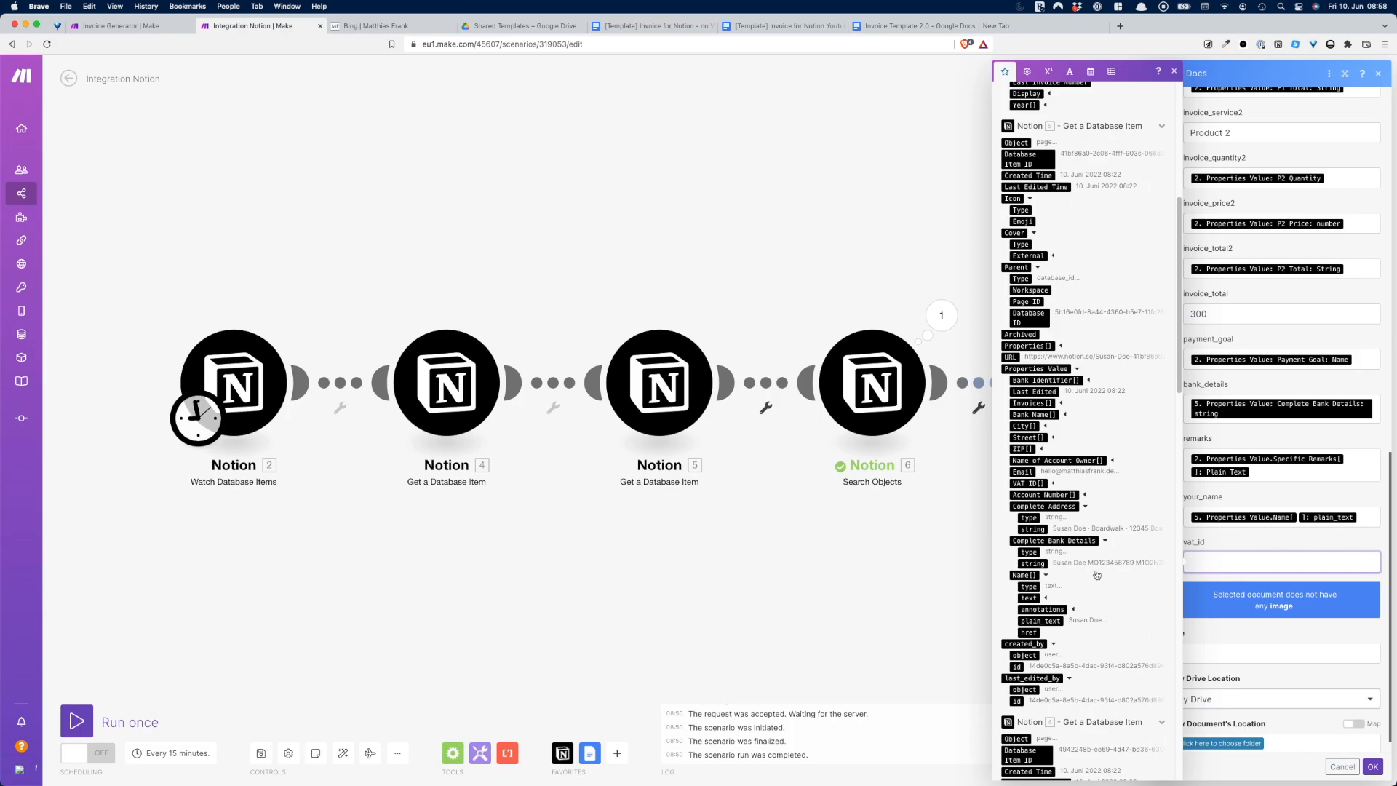
click(1053, 483)
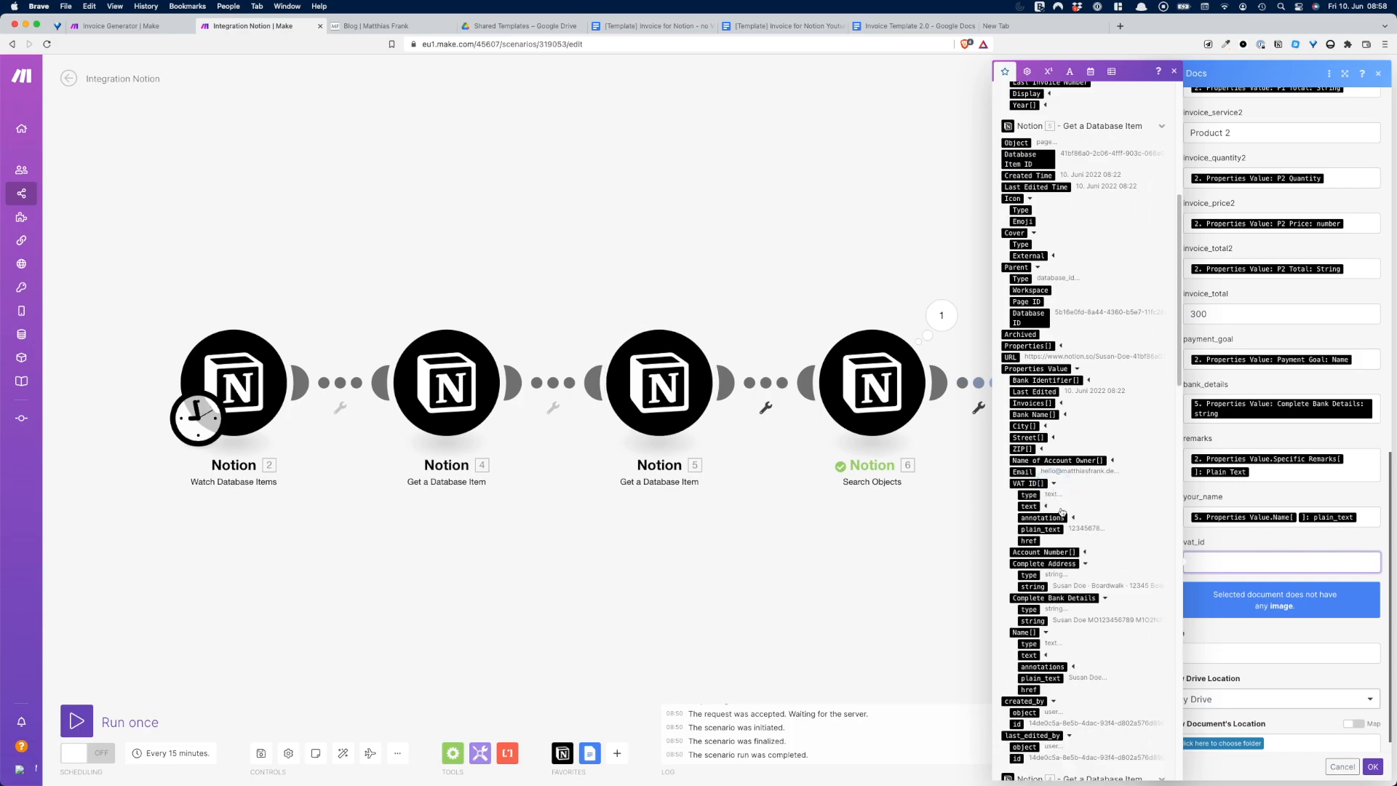
click(1056, 532)
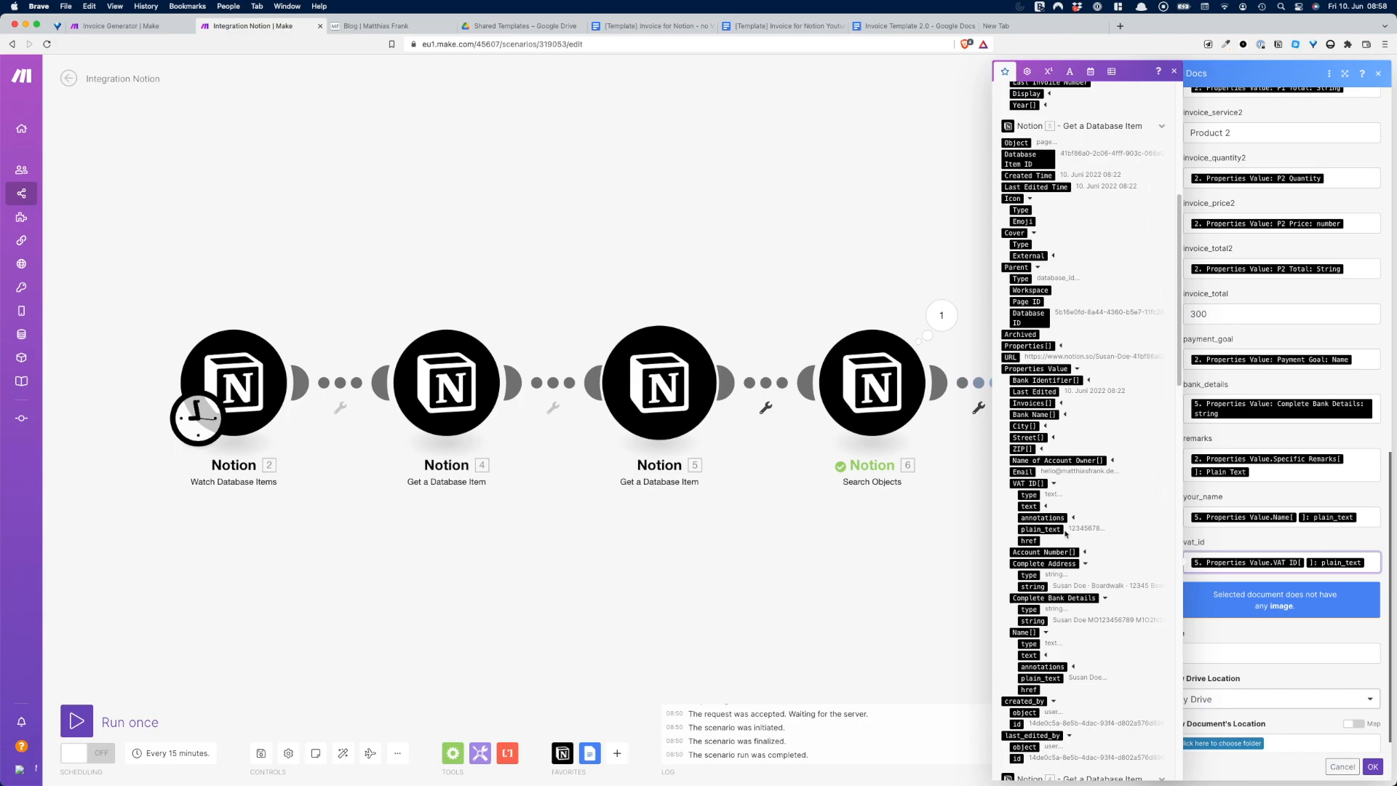
click(1237, 341)
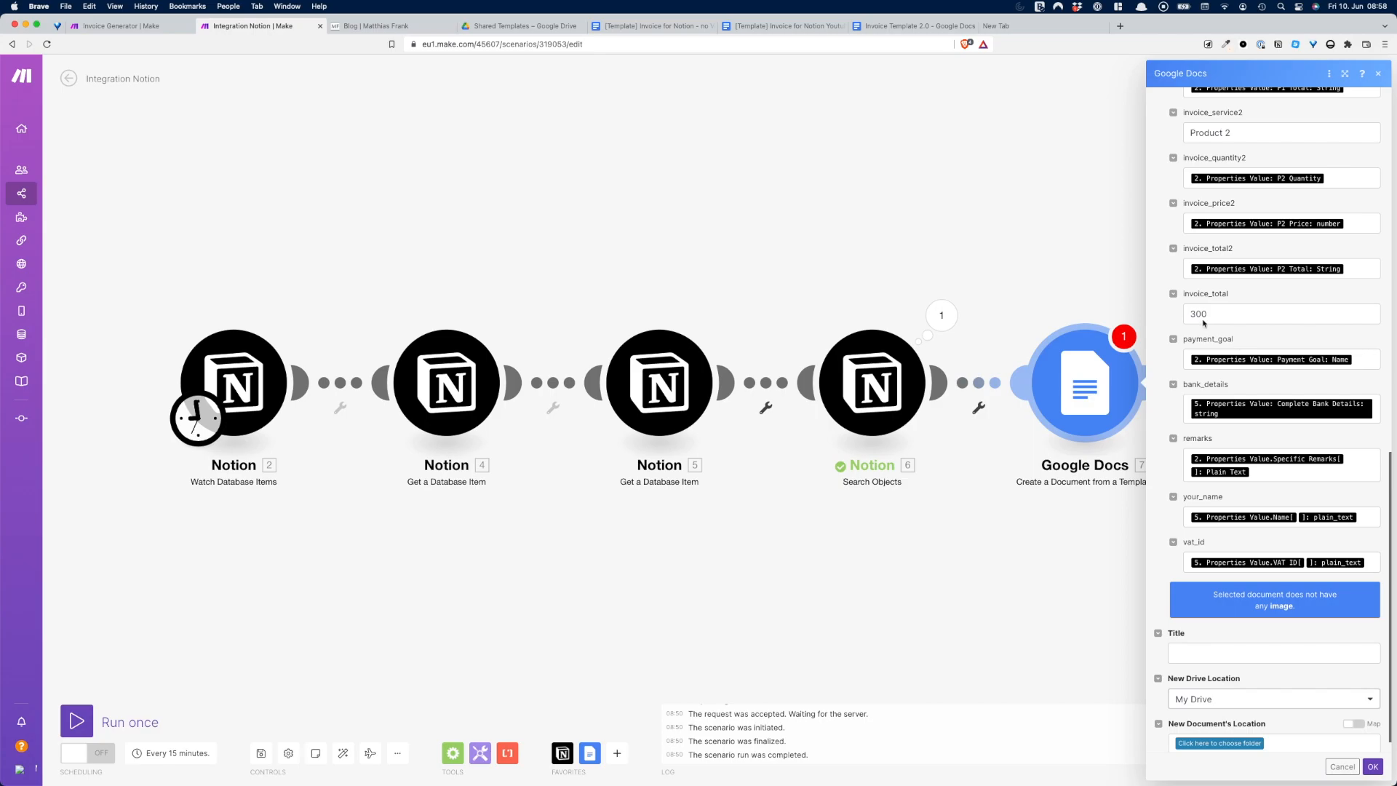
Step: Copy the fallback text from subject_line into the document Title: "Invoice Nr.", Next Invoice Number, "for", and Customer Name's plain_text
scroll(1263, 495, down, 1)
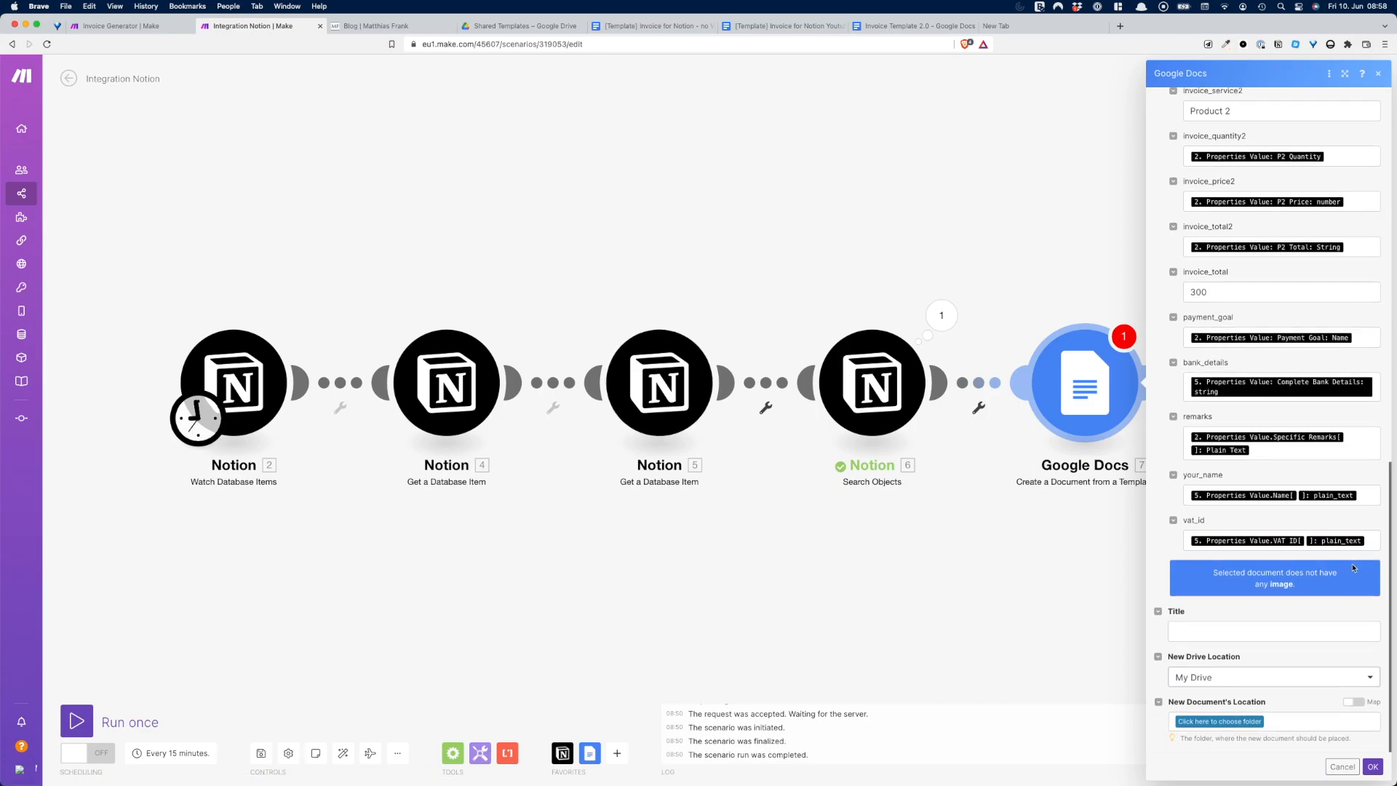
click(1267, 628)
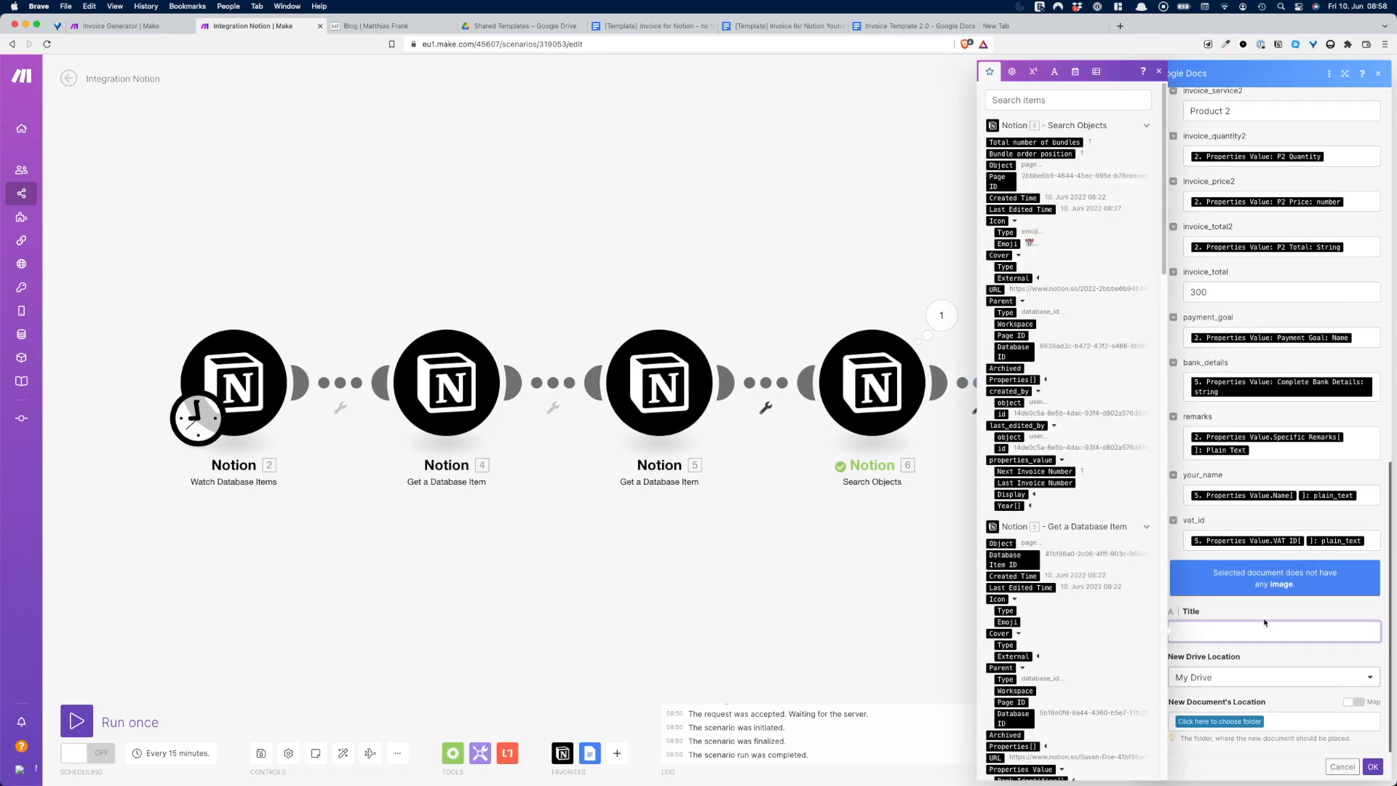
click(1230, 374)
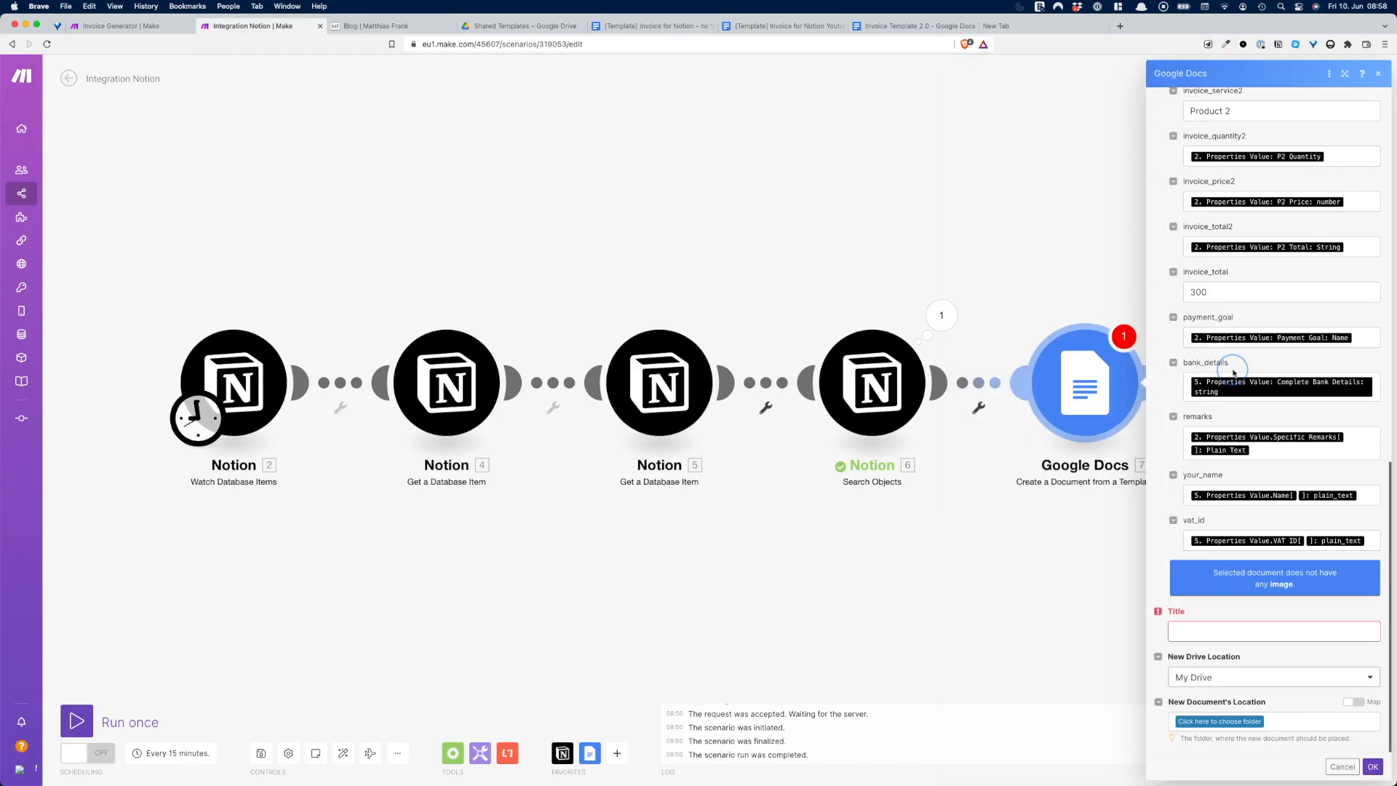
scroll(1230, 374, up, 8)
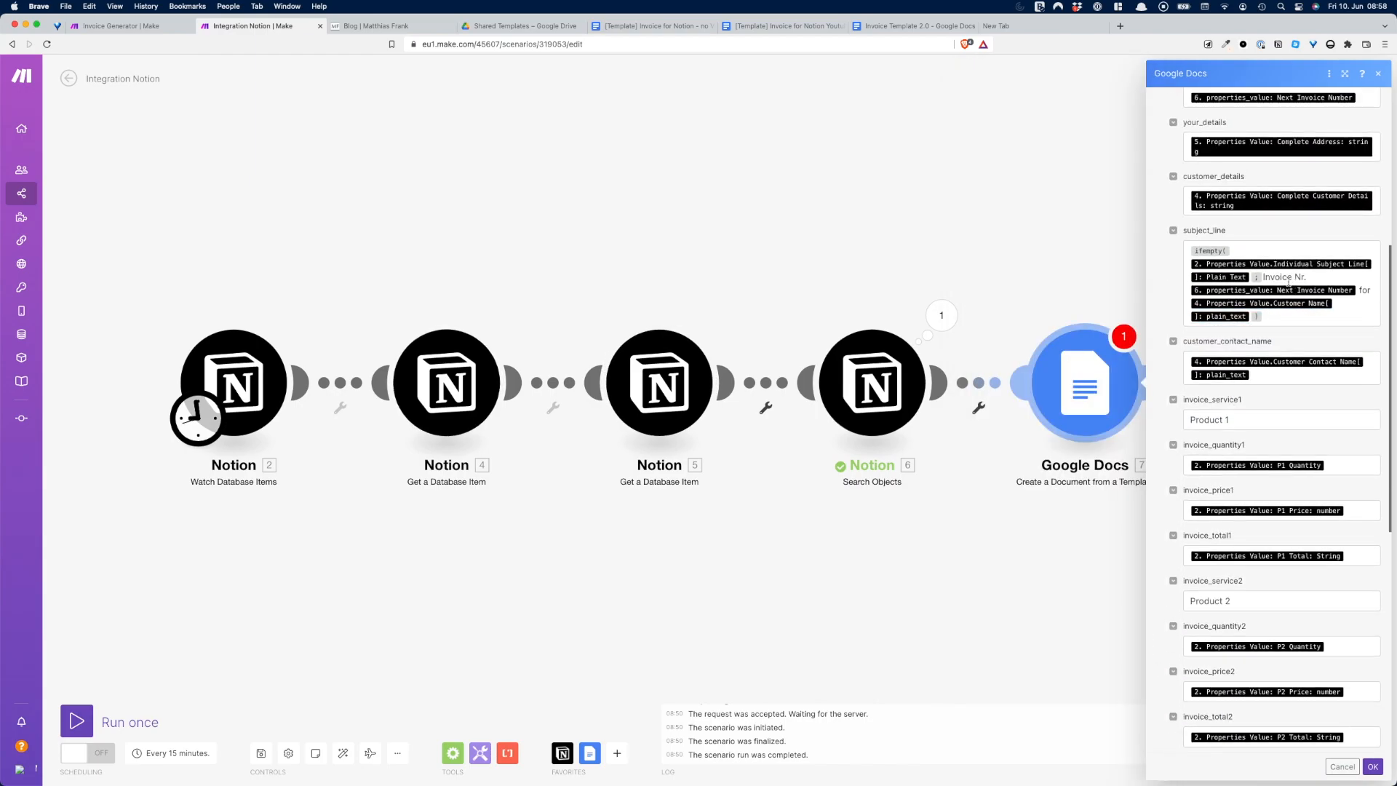
drag(1264, 278, 1281, 366)
key(super+c)
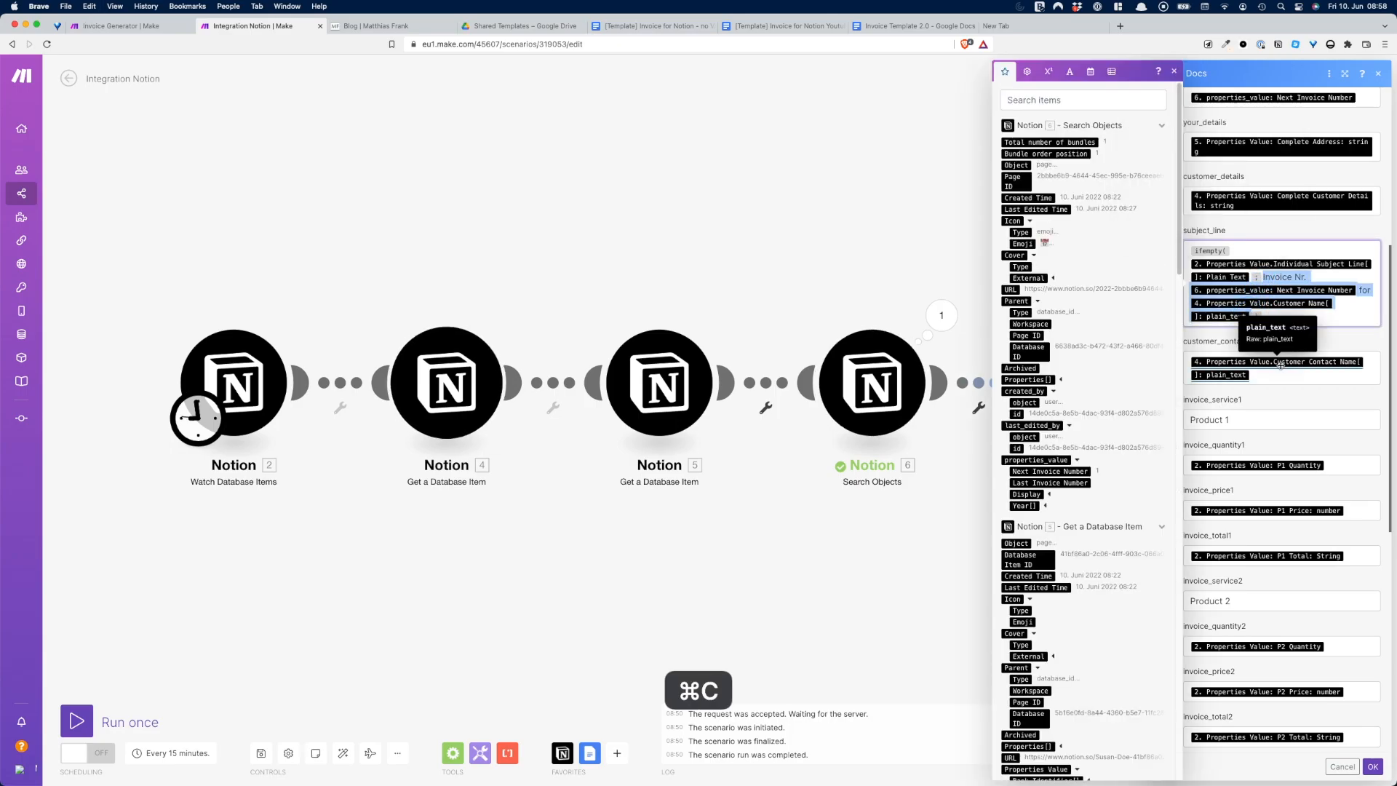
scroll(1268, 381, down, 7)
click(1273, 613)
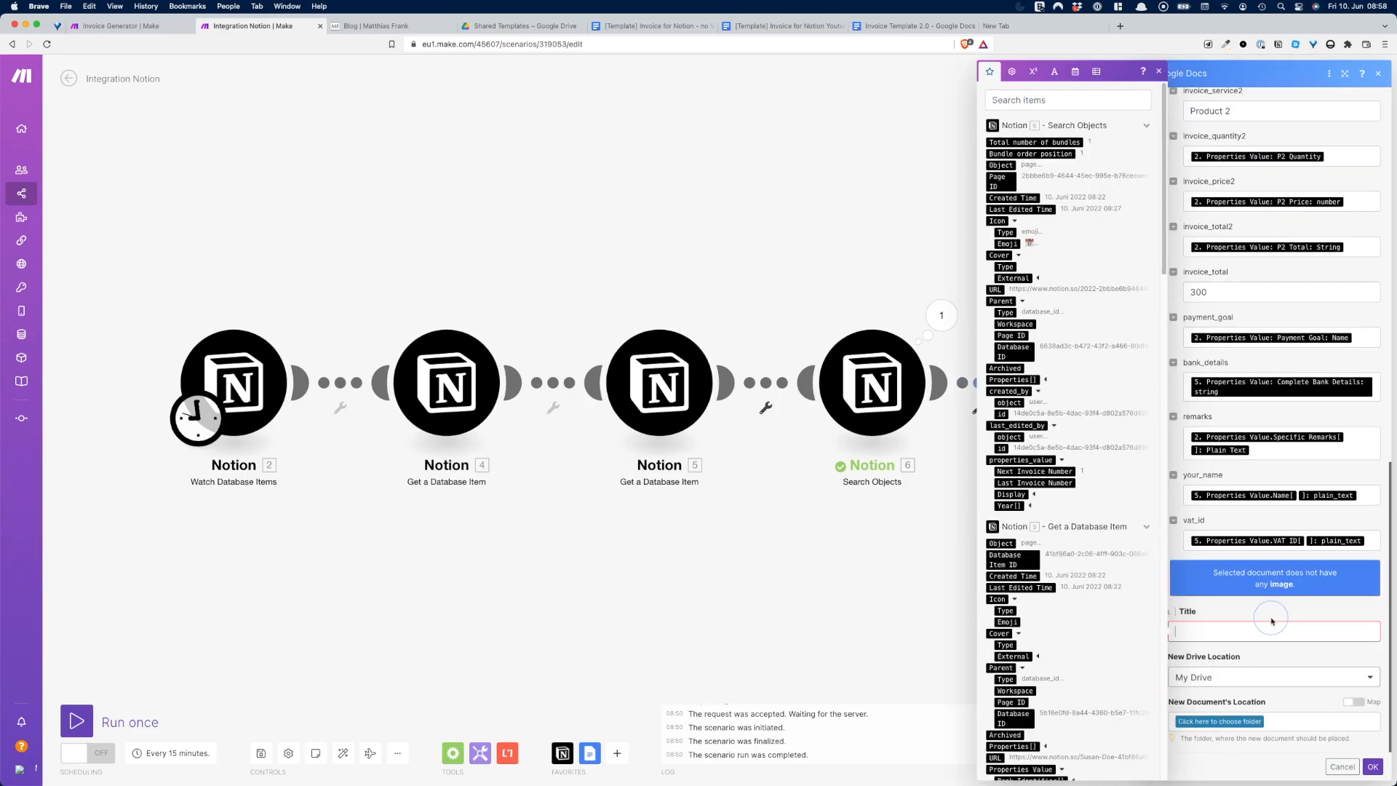
key(super+v)
scroll(1270, 621, down, 2)
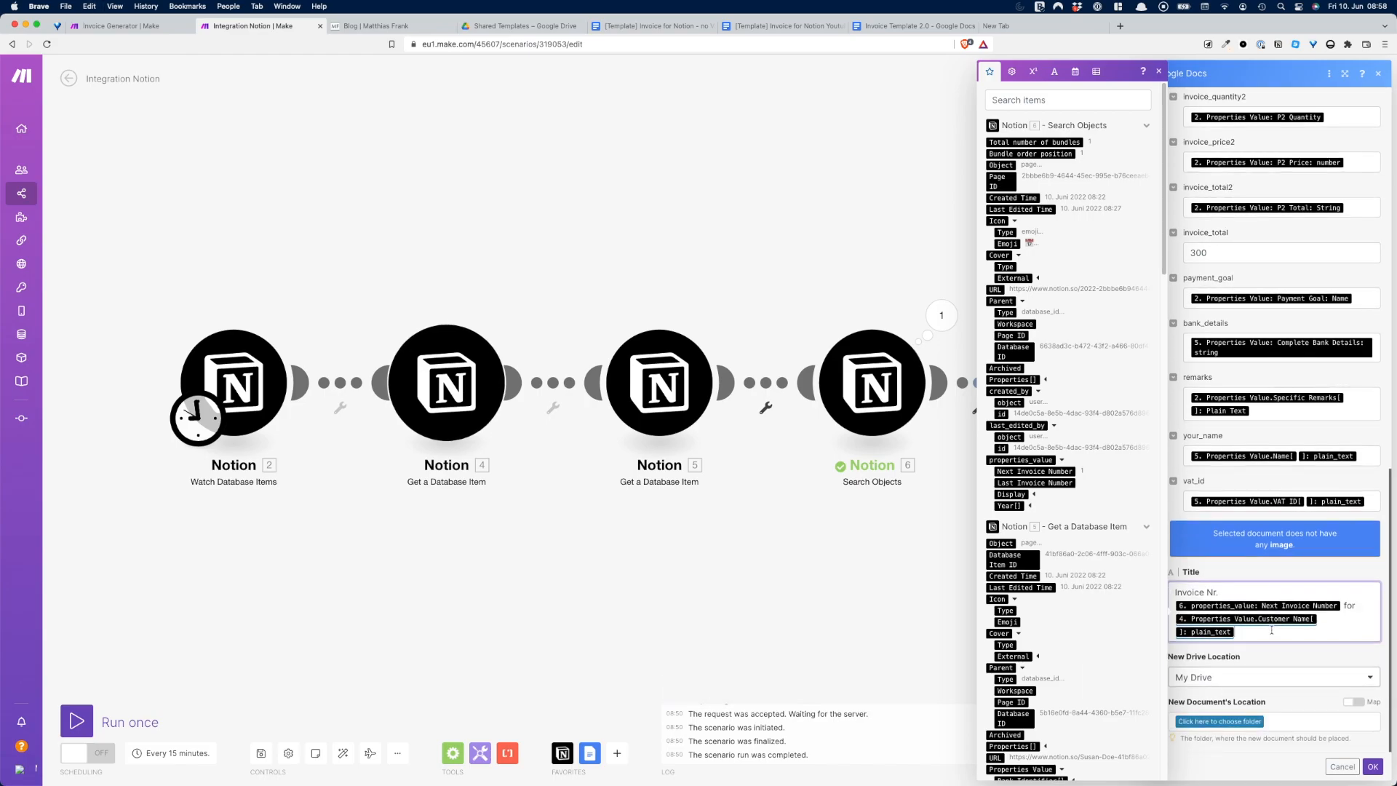
click(1260, 652)
Step: Set the new document's location to the Finalised Invoices folder and save the Google Docs module
click(1233, 722)
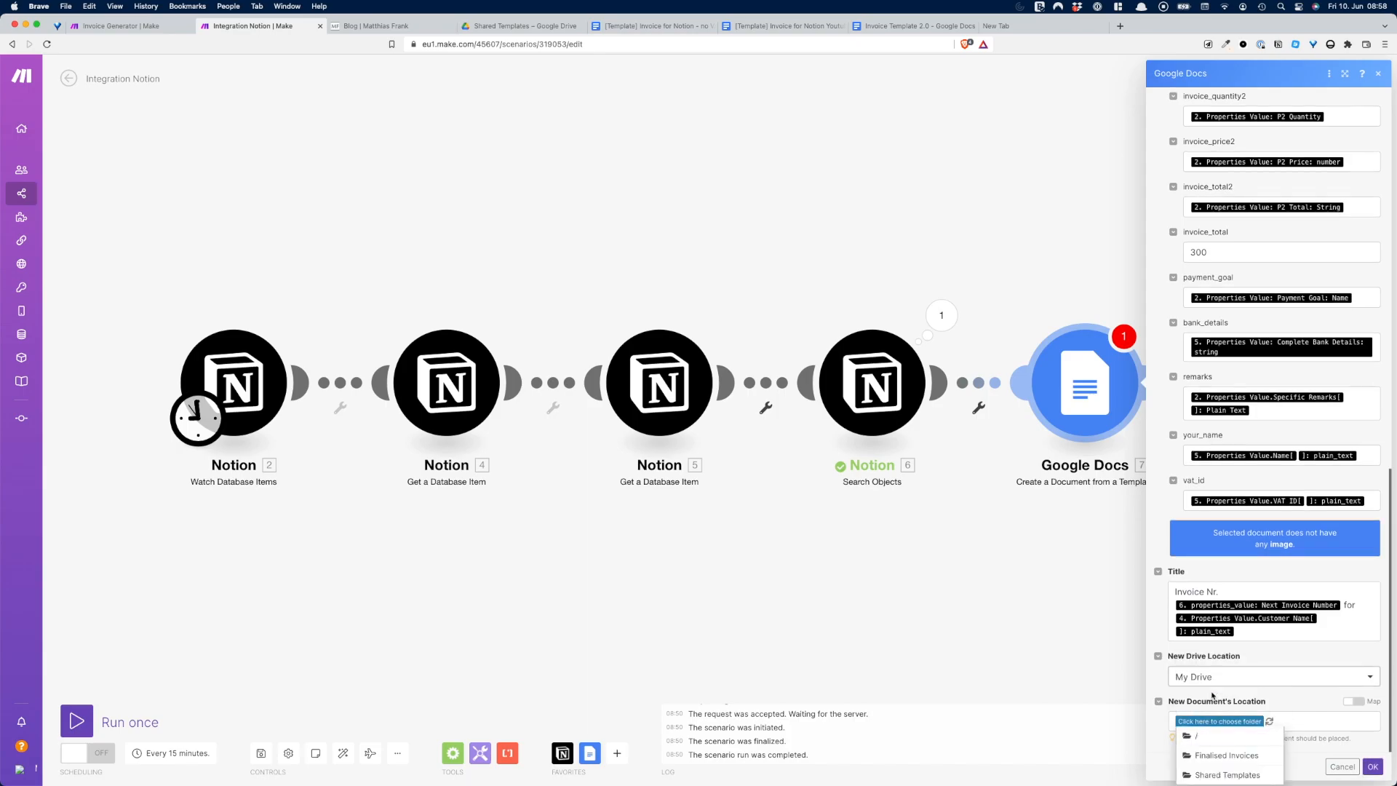
click(1226, 756)
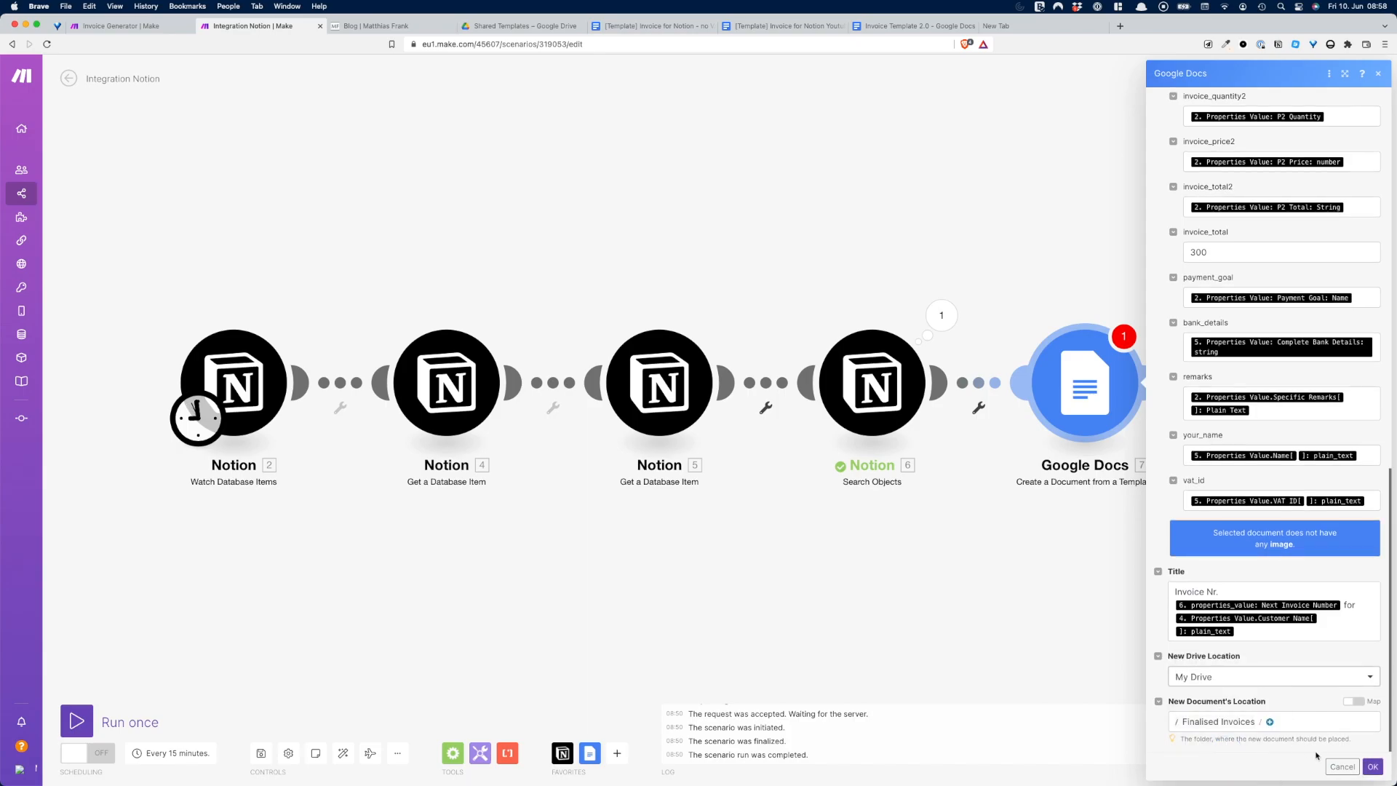
click(1373, 768)
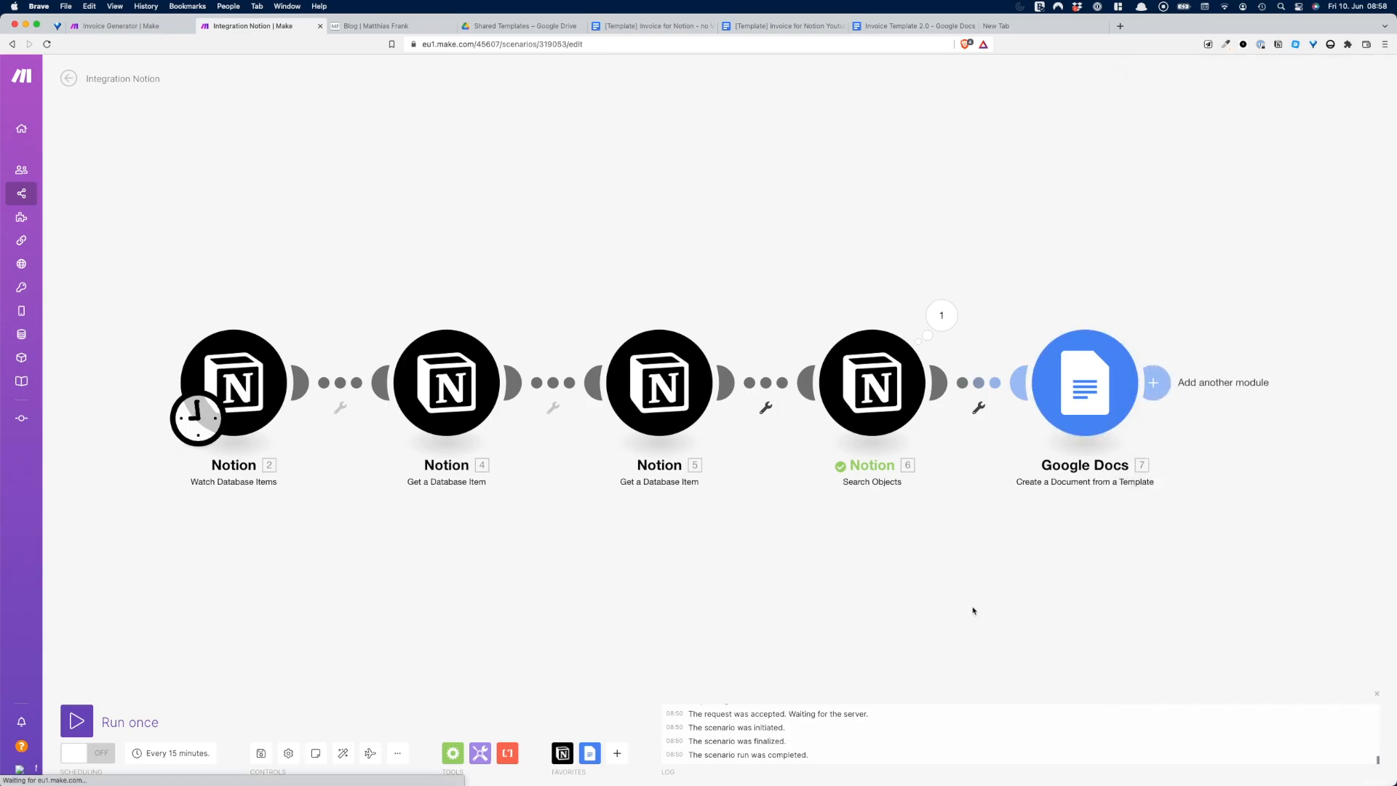
Step: Duplicate the last First Test Invoice row in Notion's Your Invoices table, and run the Make scenario once
key(ctrl+Right)
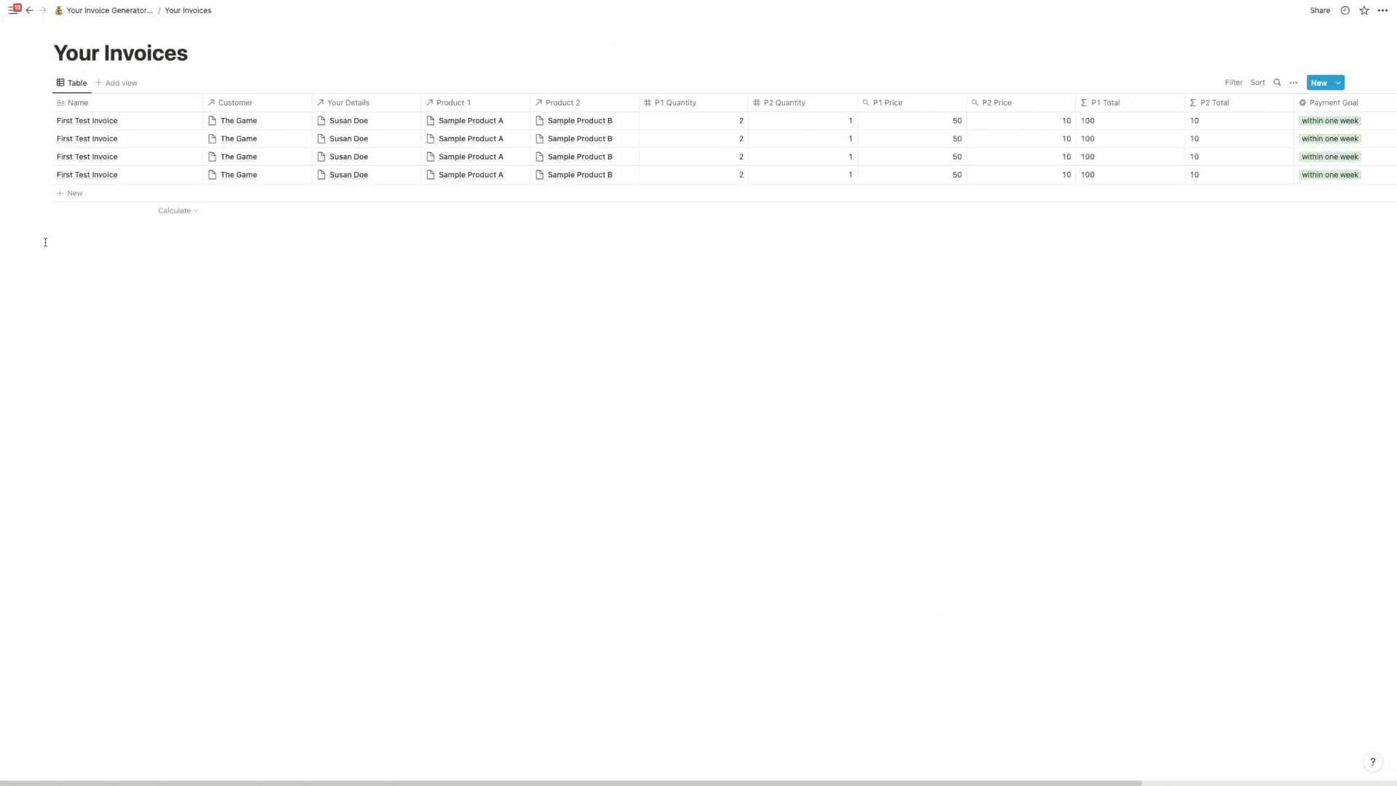
click(47, 174)
key(super+d)
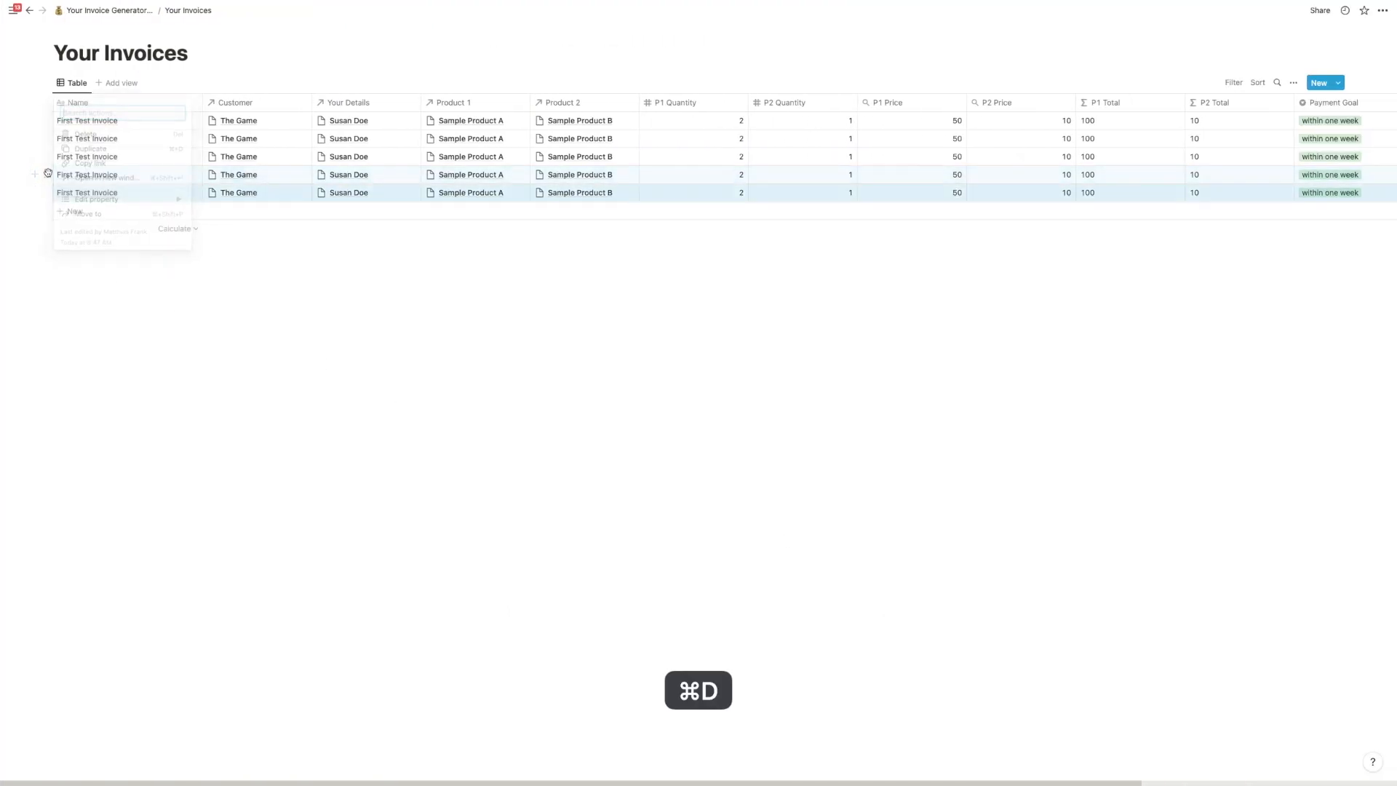
key(ctrl+Left)
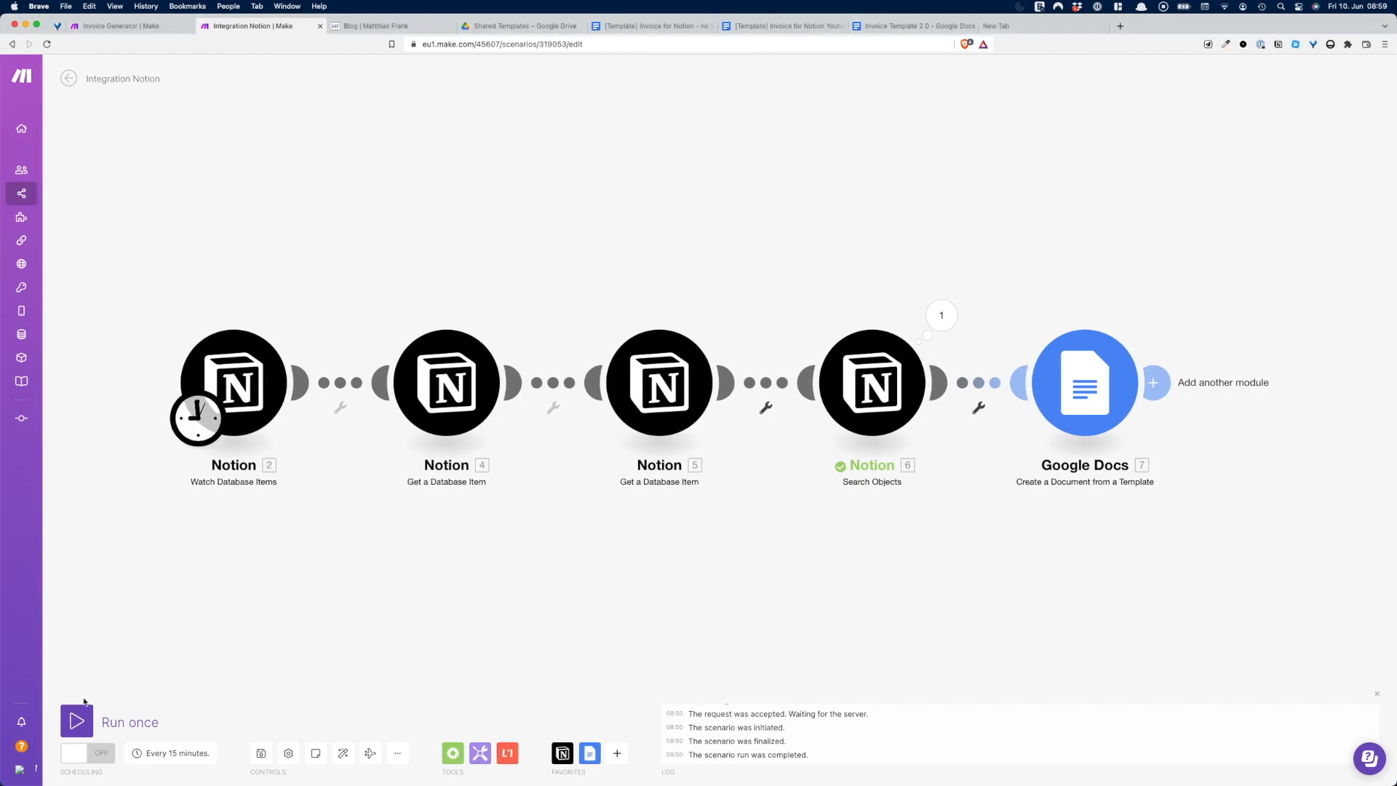
click(79, 721)
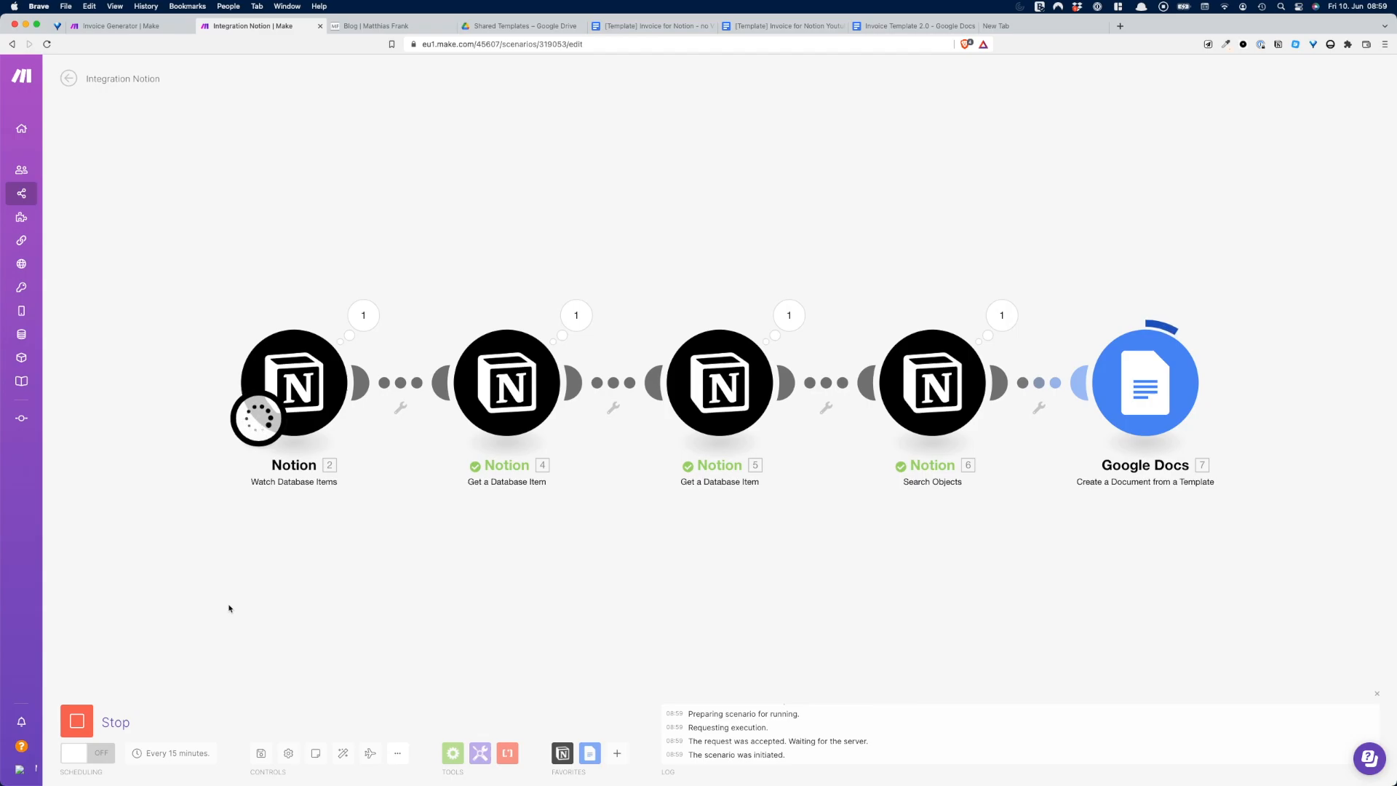
Step: In Google Drive's Finalised Invoices folder, remove the Invoice 2022-5, 2022-6 and 2022-7 documents, and open the generated Invoice Nr. 1 document
click(473, 32)
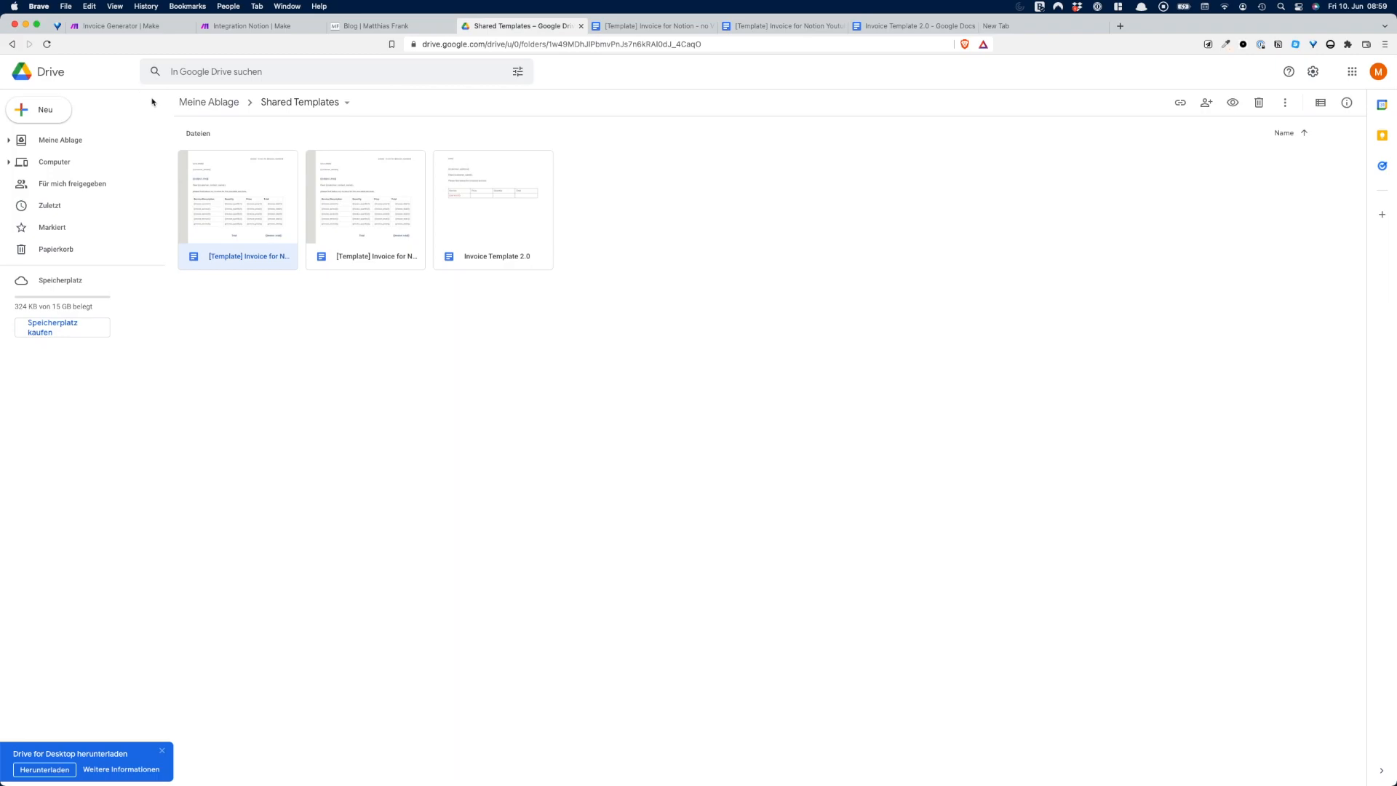
click(209, 102)
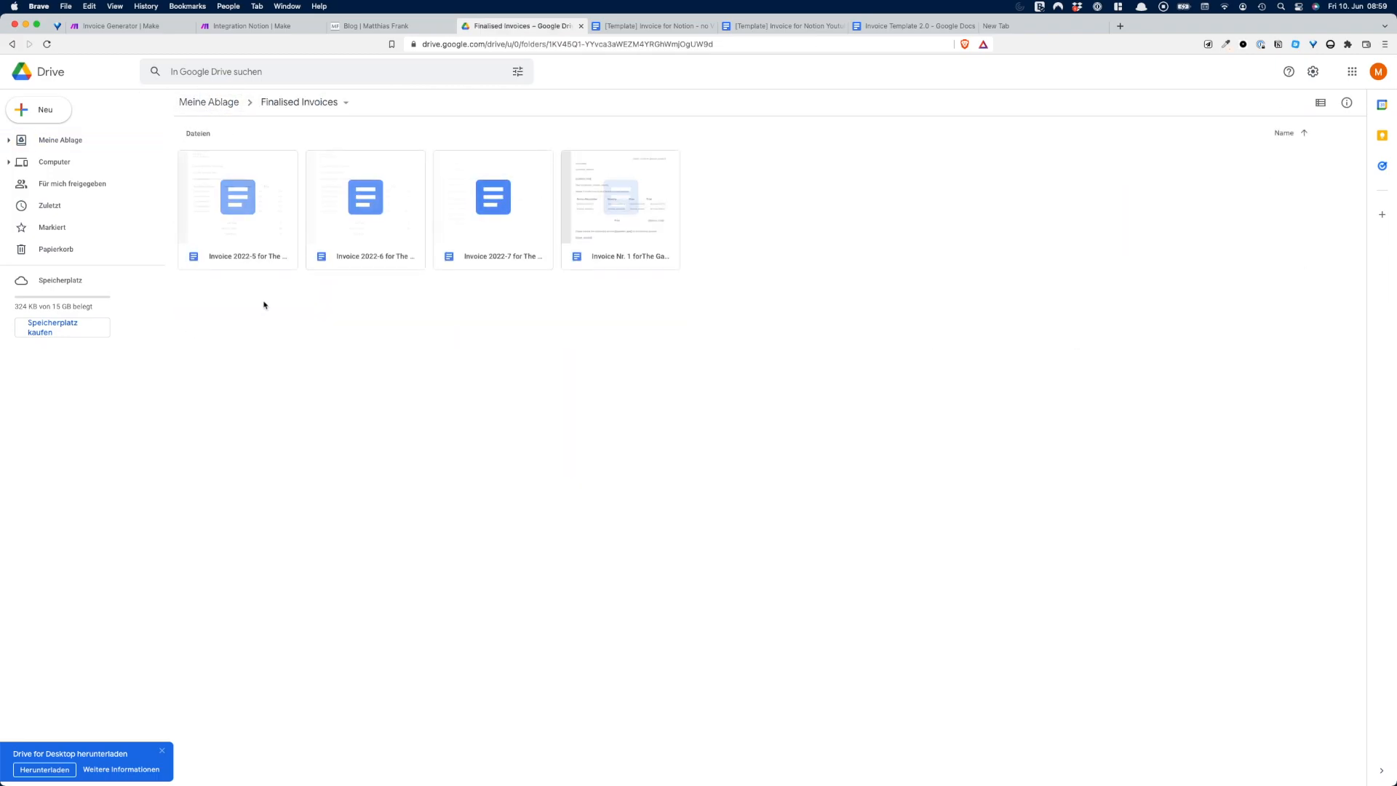
drag(208, 340, 467, 192)
right_click(467, 192)
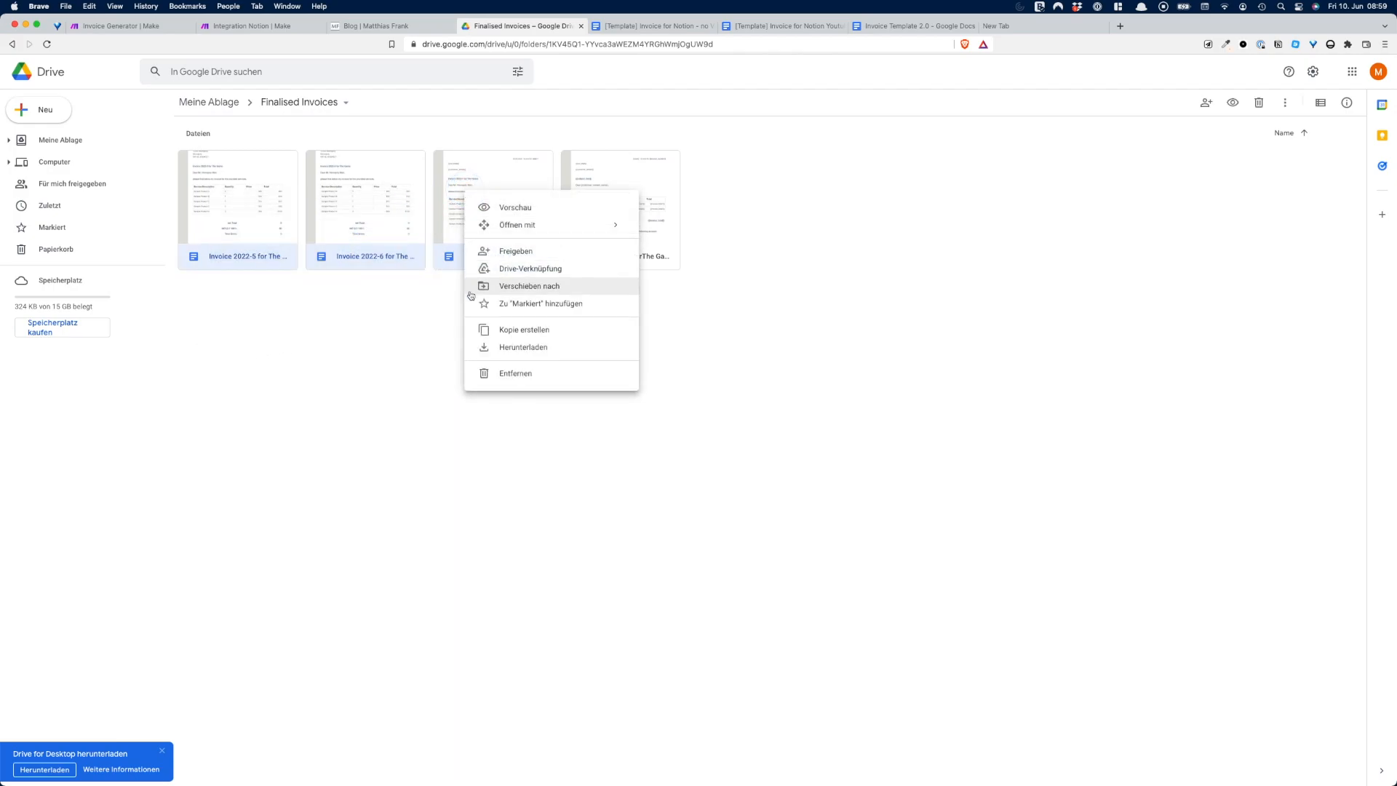
click(509, 373)
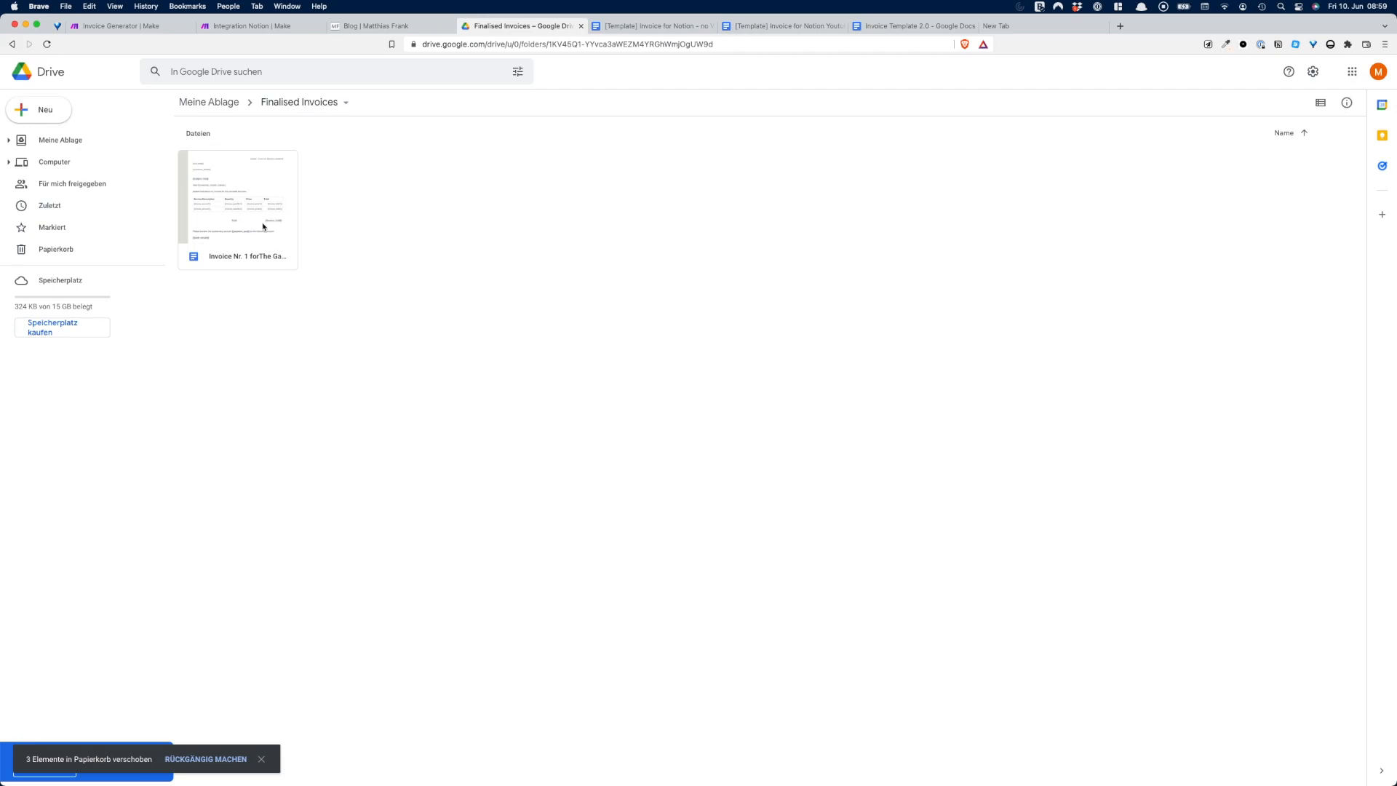
double_click(247, 218)
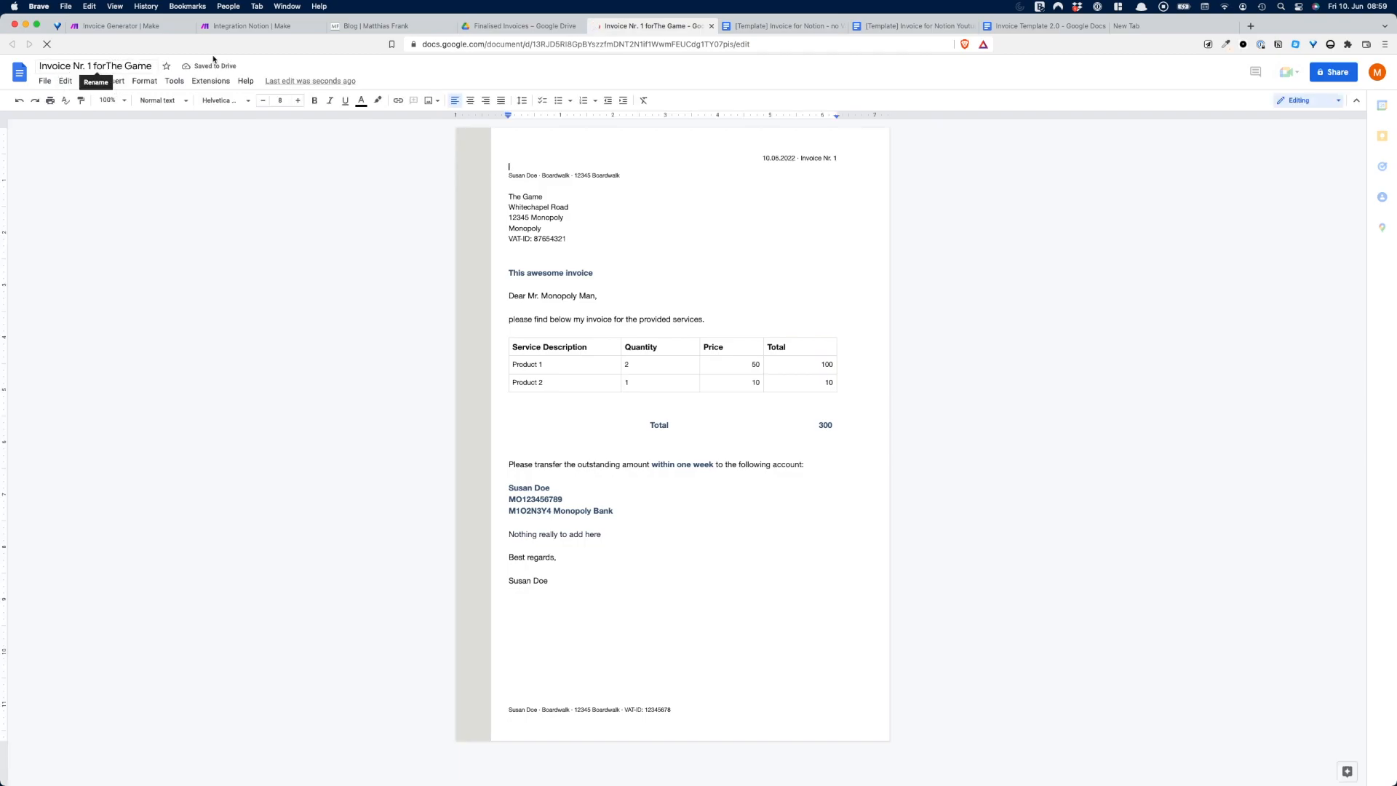
Step: Switch back to the Make scenario and add the missing space after "for" in the Google Docs module's Title and subject_line values
click(247, 26)
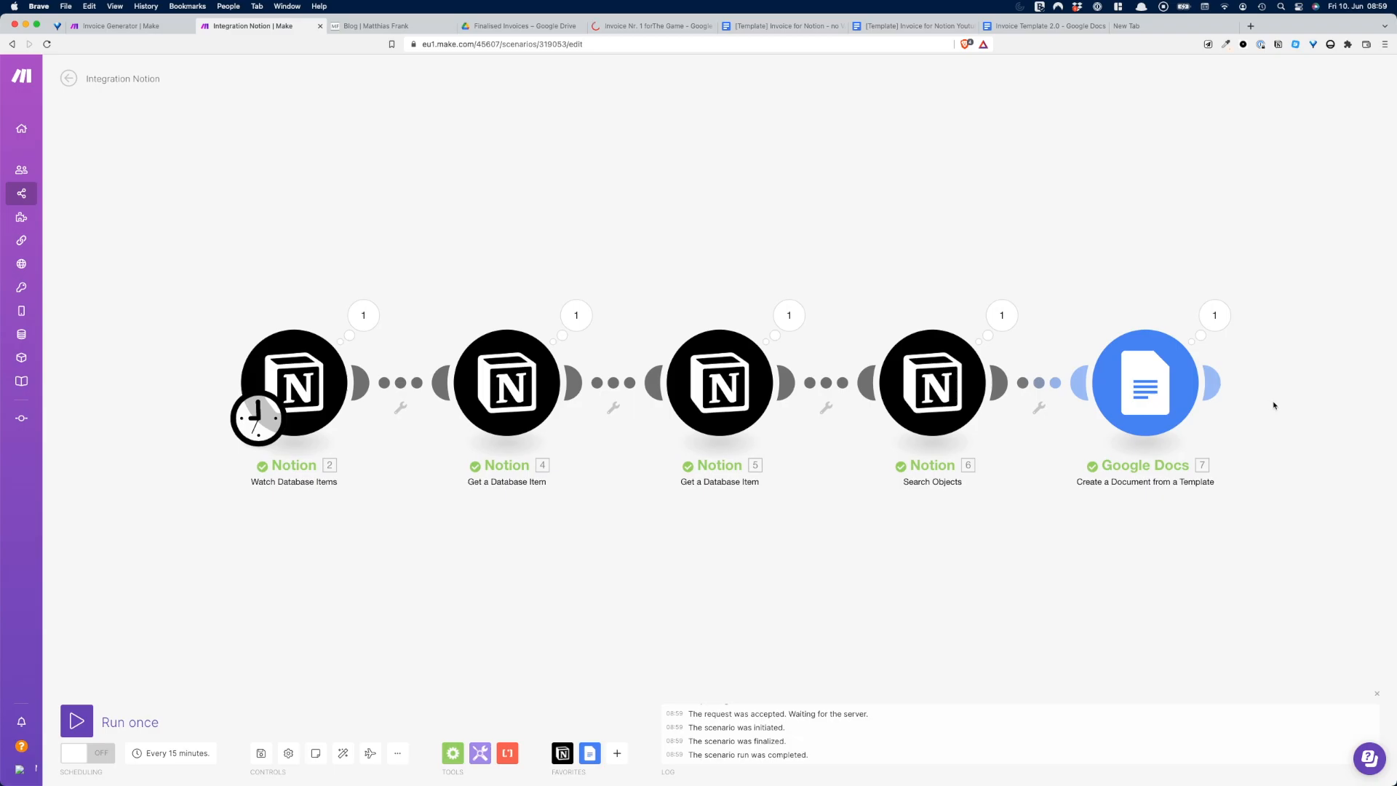
click(1141, 372)
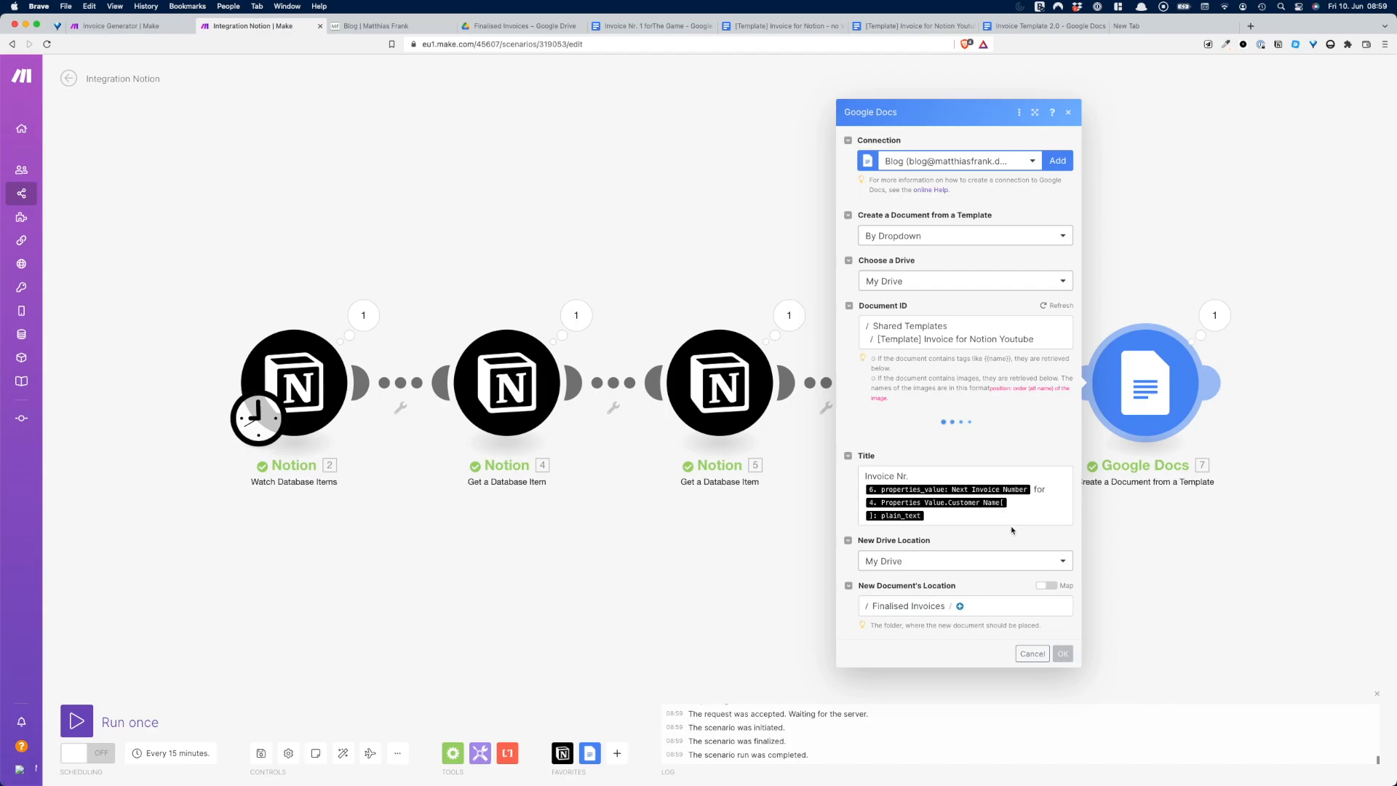
scroll(1018, 567, down, 10)
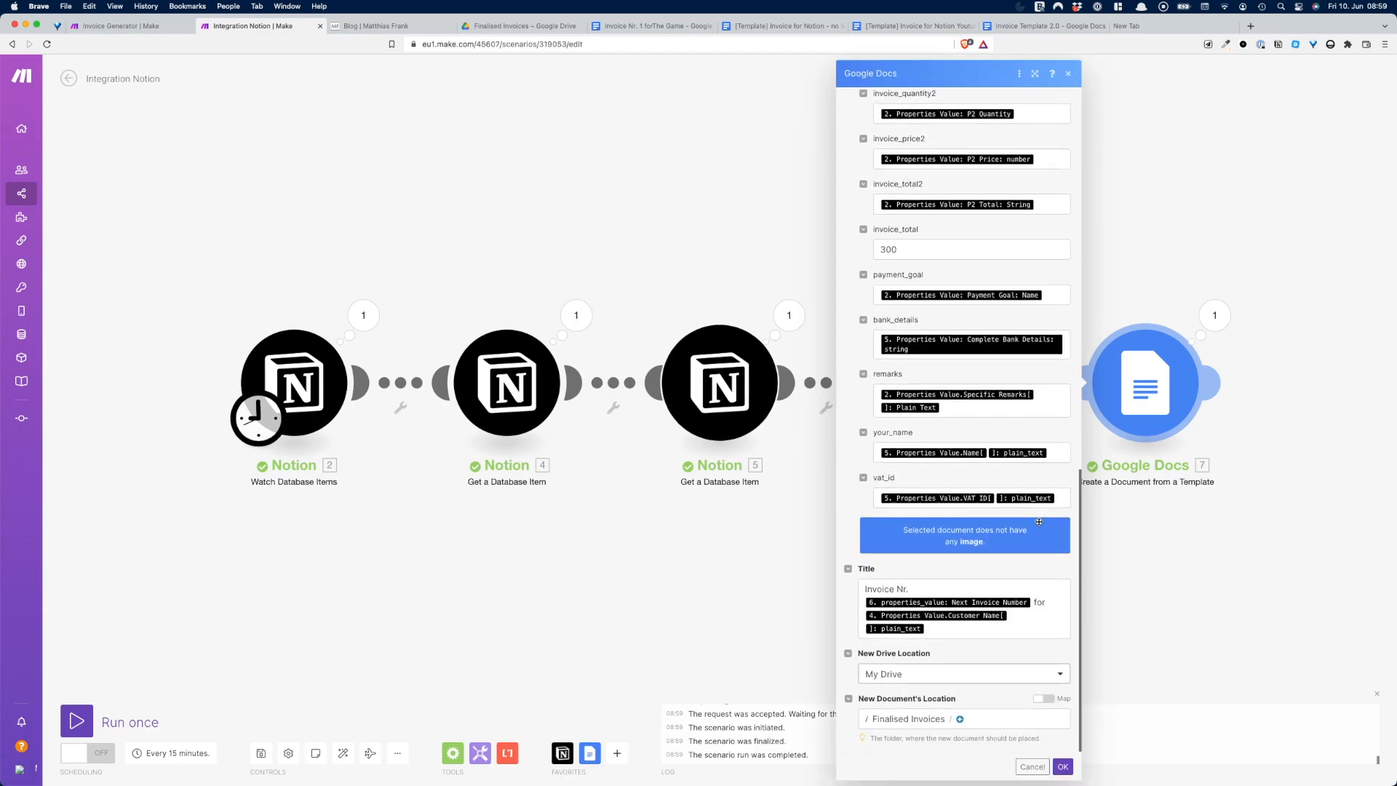
click(1047, 613)
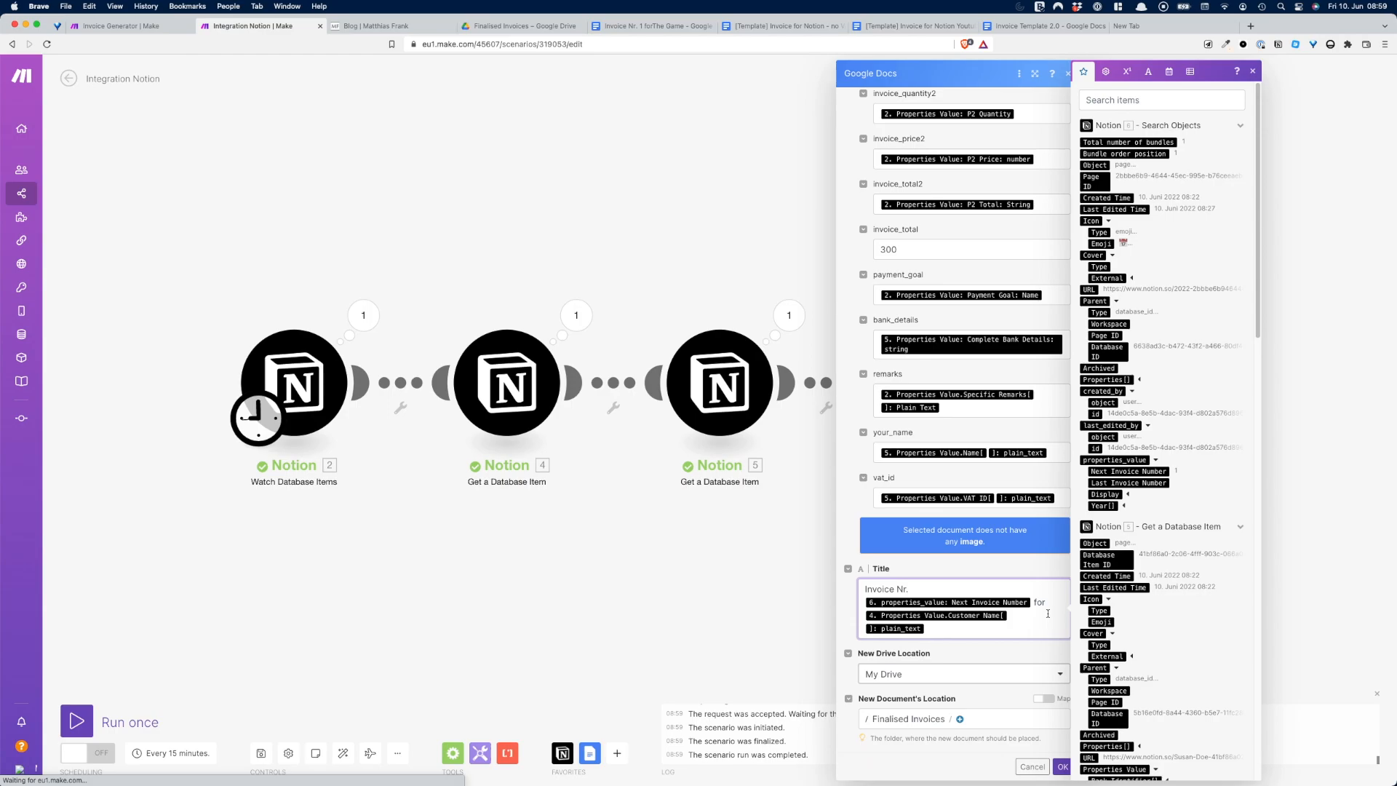
scroll(1015, 557, up, 7)
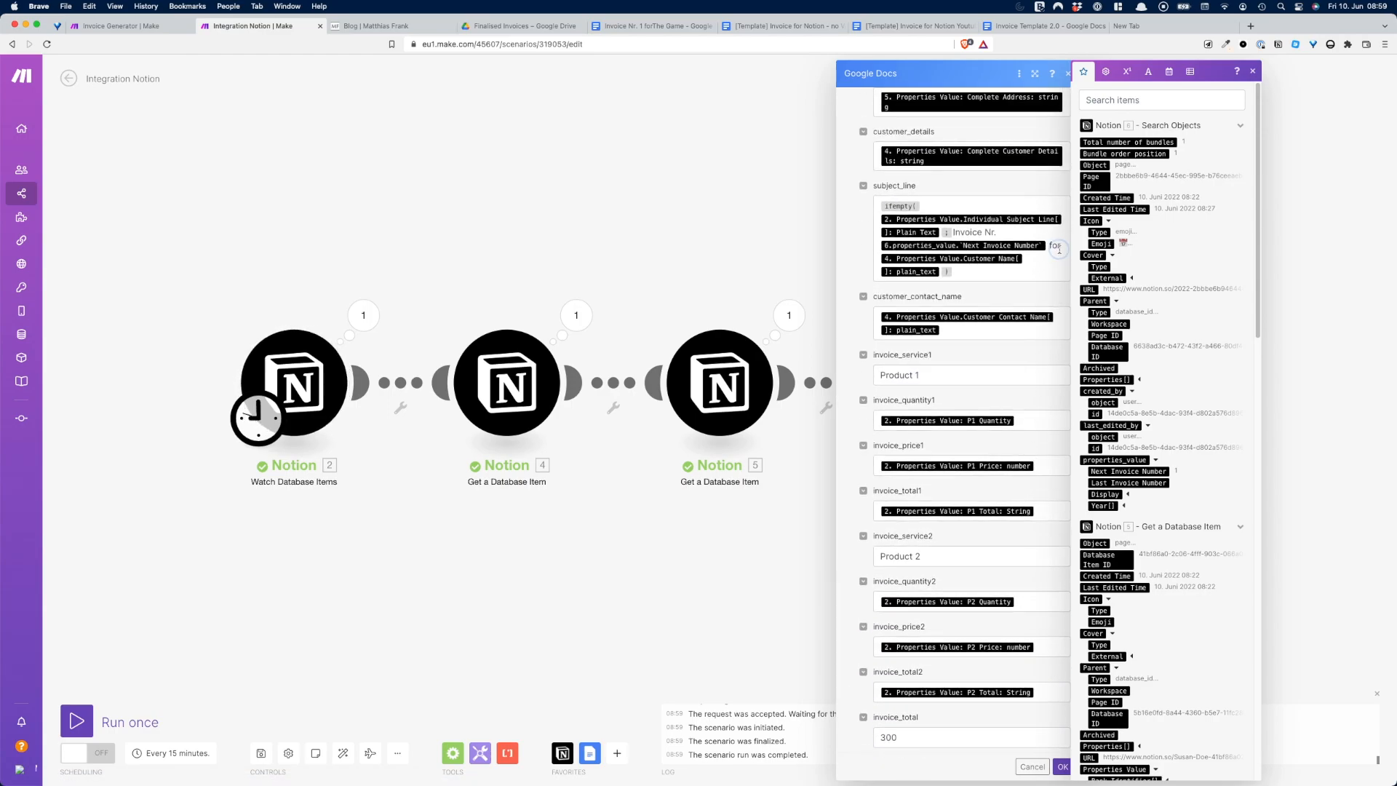
click(1061, 251)
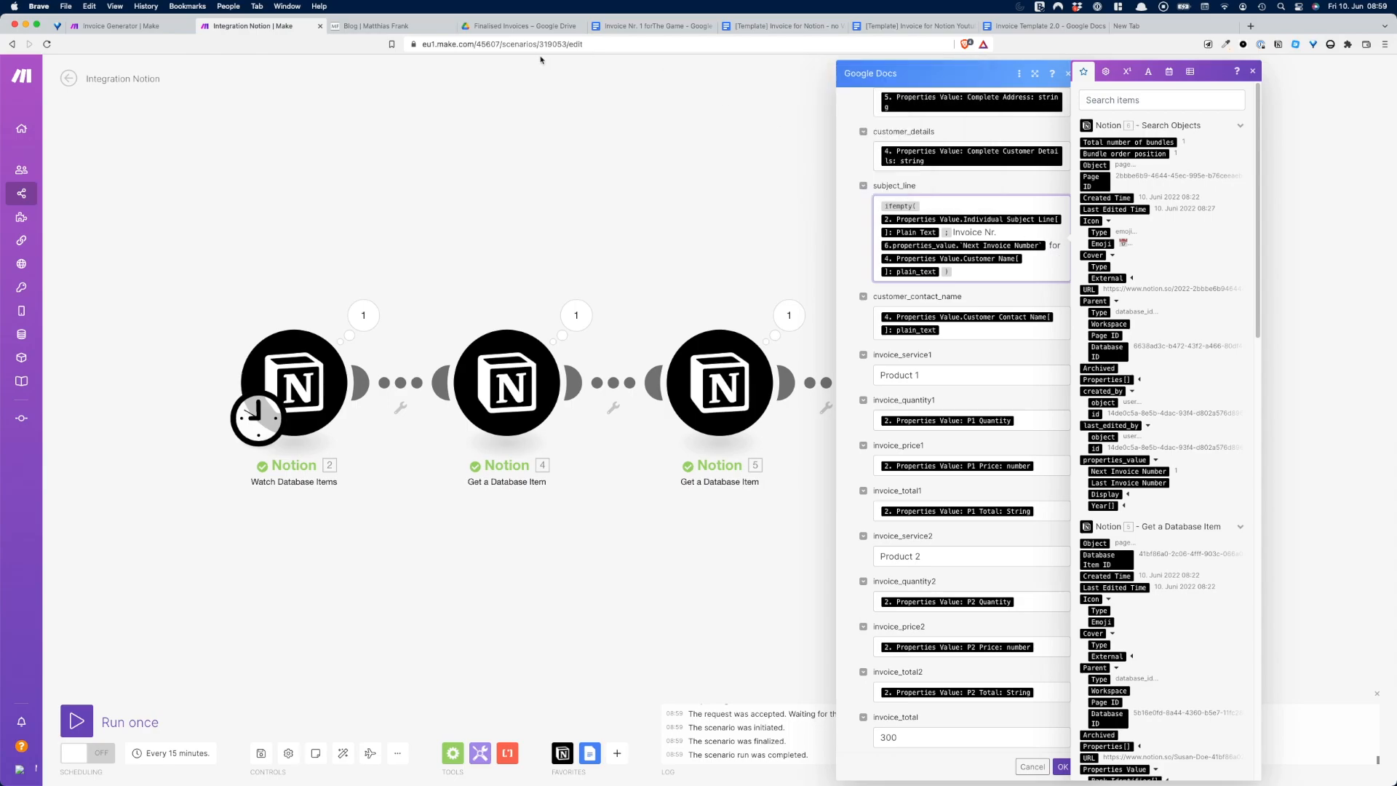
Step: Save the Google Docs module and check the amounts in the generated Invoice Nr. 1 document, returning to the Make scenario
click(1063, 766)
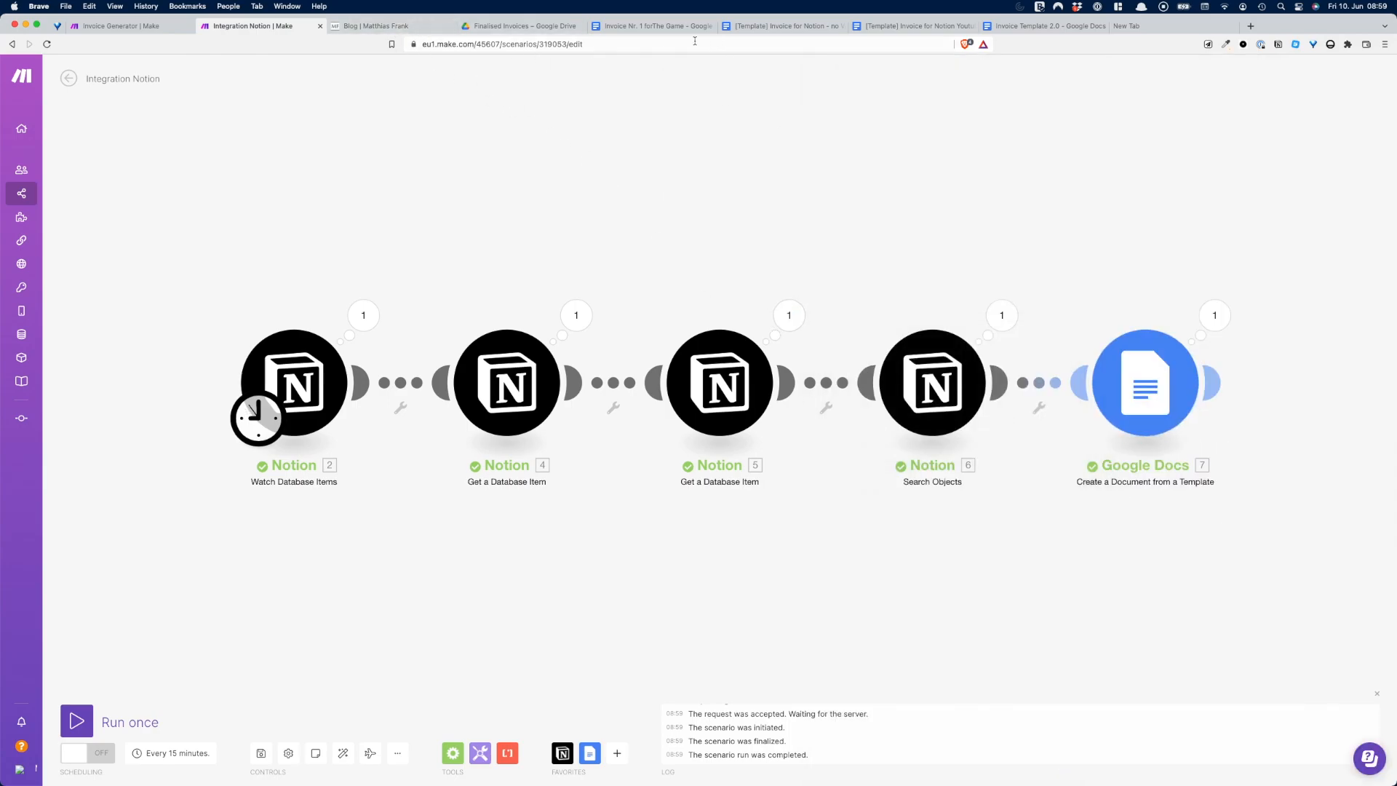
click(644, 27)
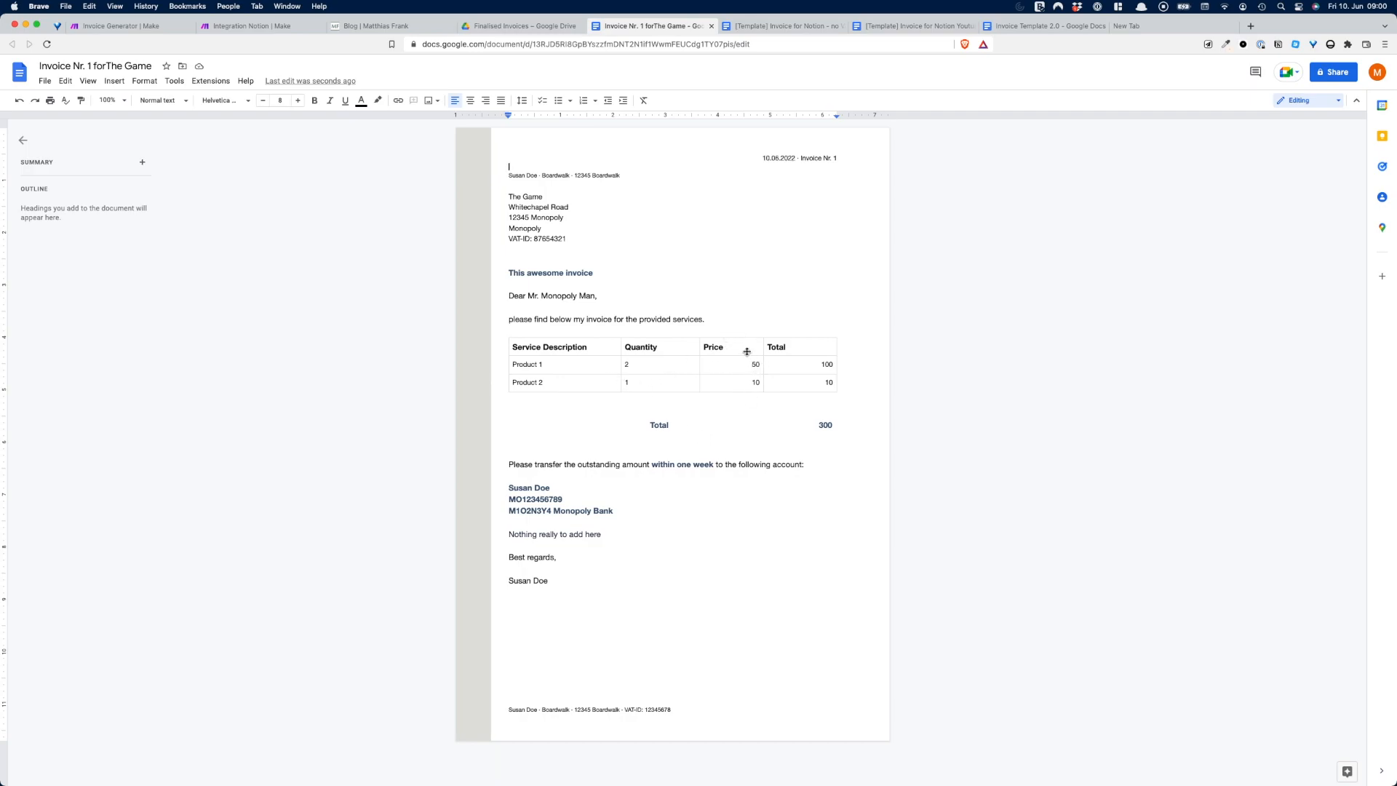
click(296, 34)
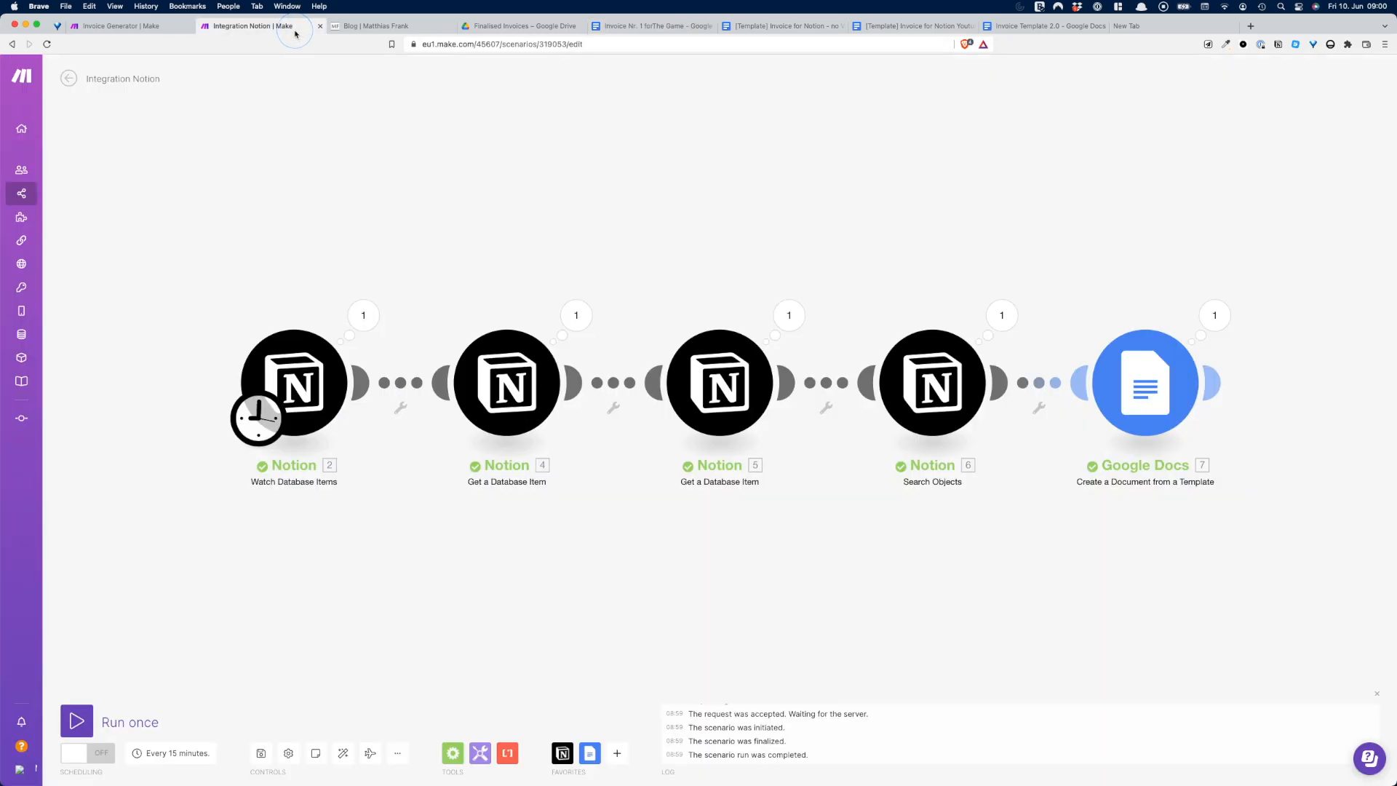
Step: Set the invoice_total value in the Google Docs module to $300
click(1152, 375)
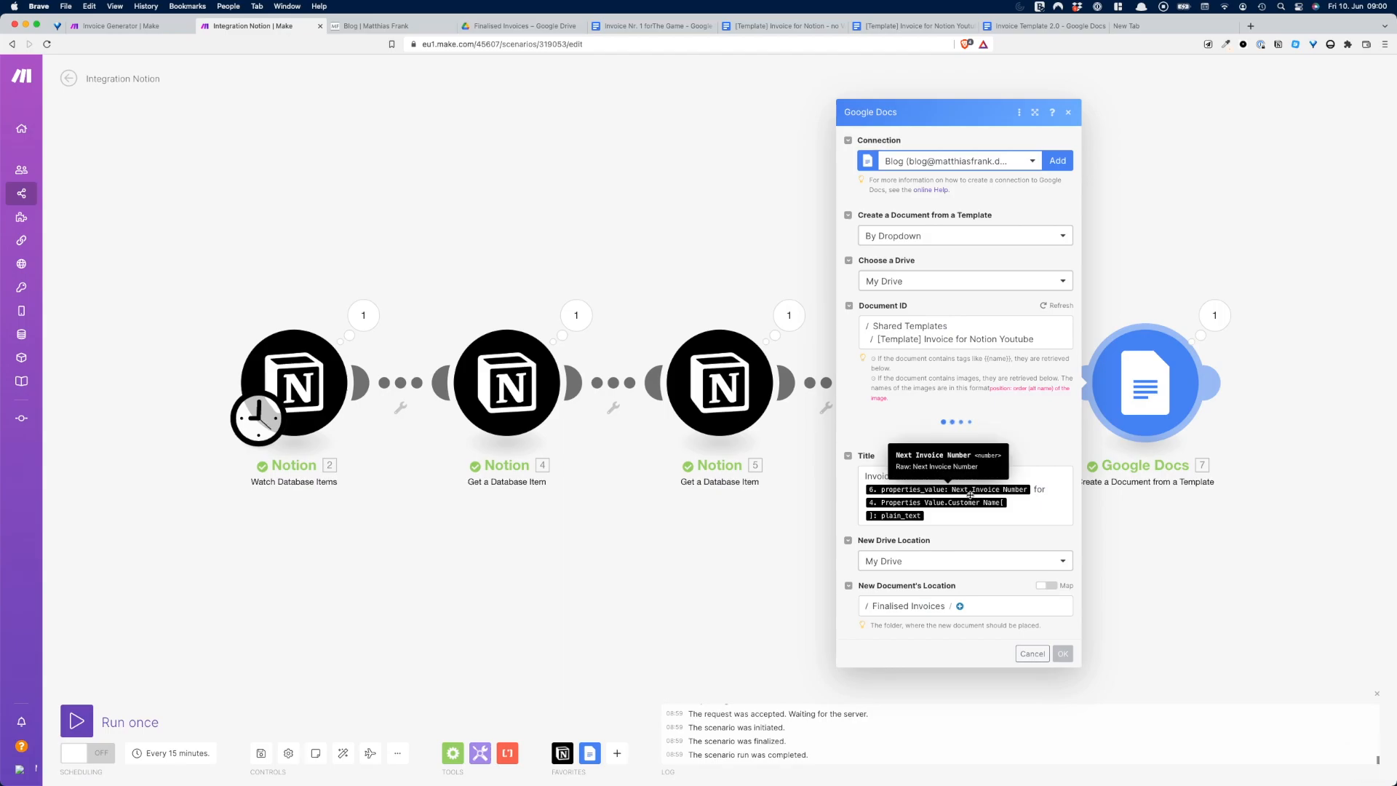
scroll(971, 473, down, 10)
scroll(971, 459, down, 3)
scroll(885, 475, up, 5)
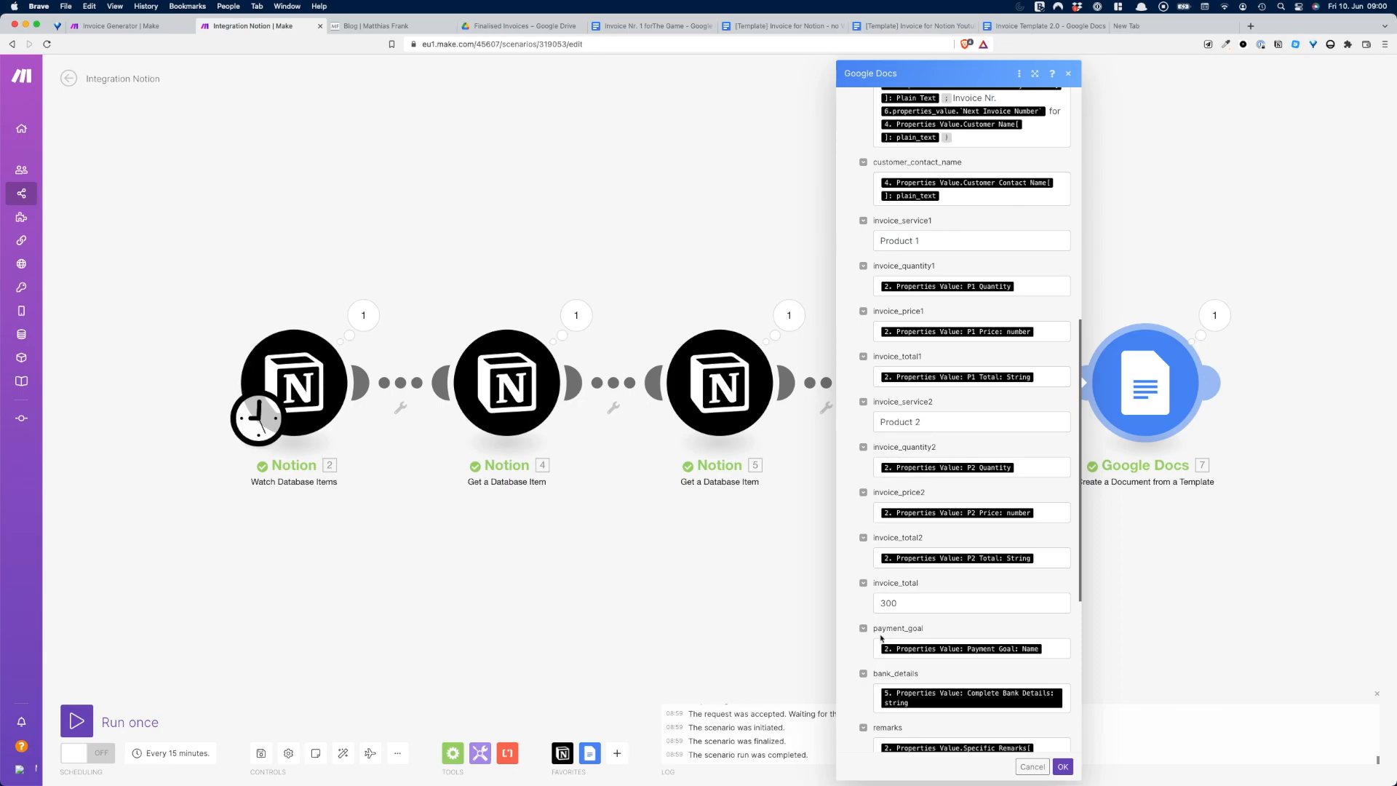
click(881, 603)
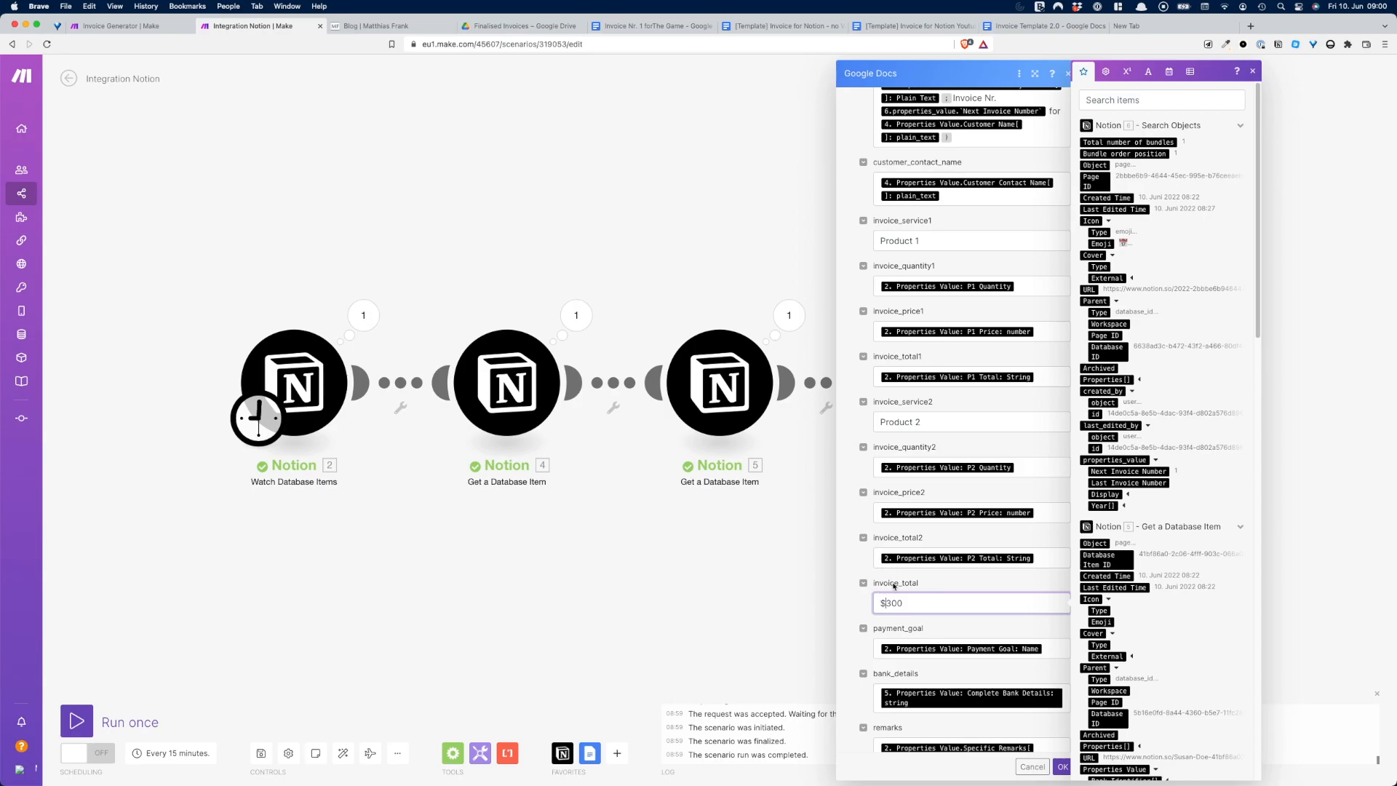
click(894, 585)
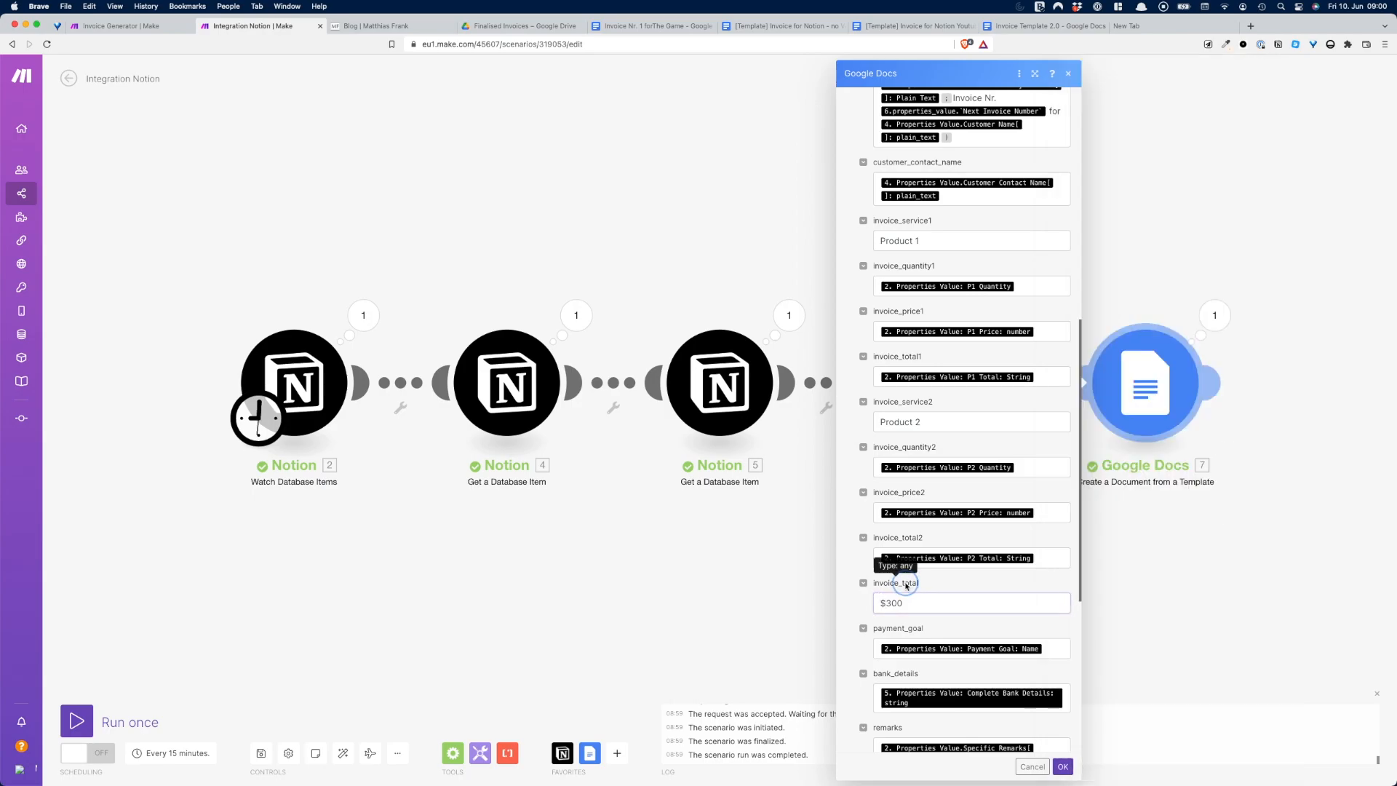
Step: Prefix the mapped invoice_price1, invoice_total1, invoice_price2 and invoice_total2 values with "$" and save the Google Docs module
click(881, 332)
text($)
click(881, 376)
text($)
click(880, 512)
text($)
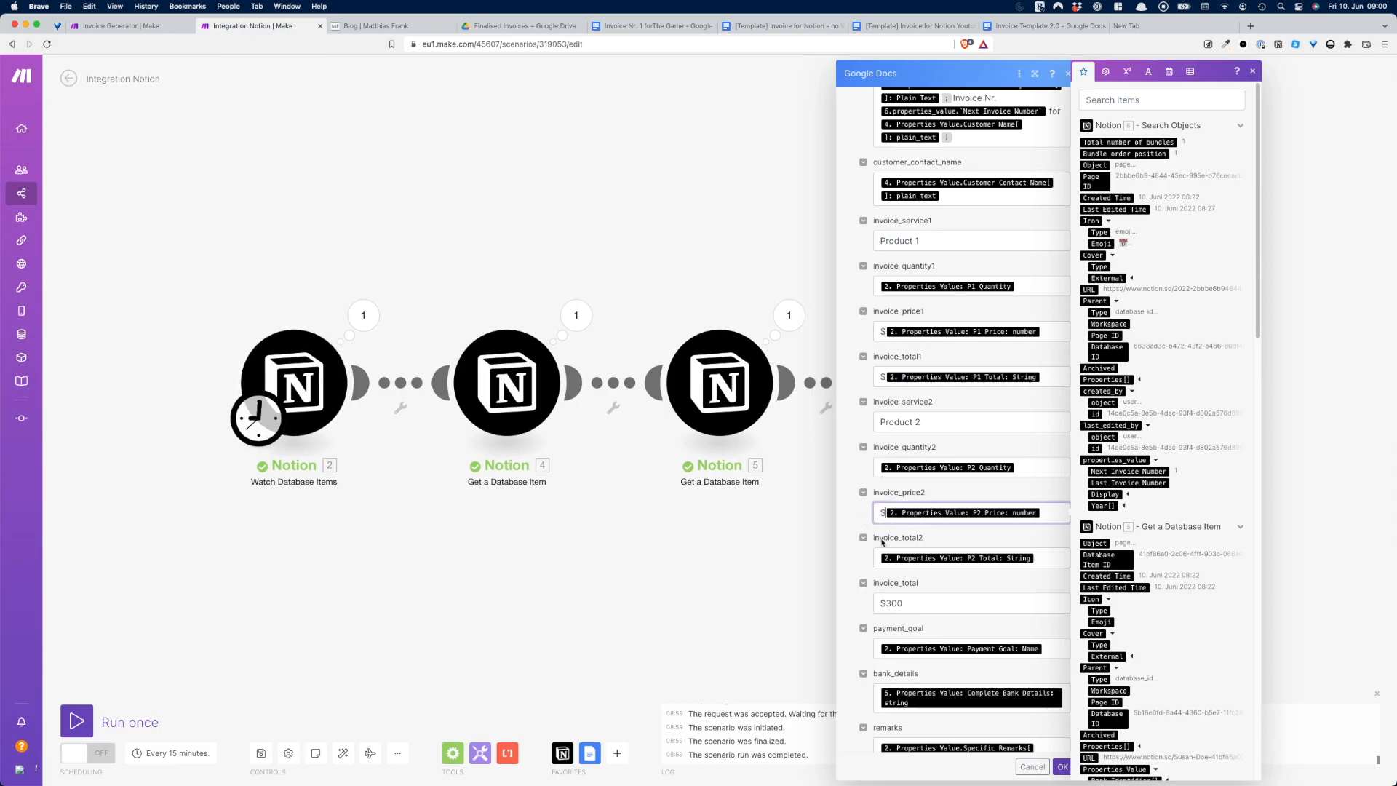
click(881, 558)
text($)
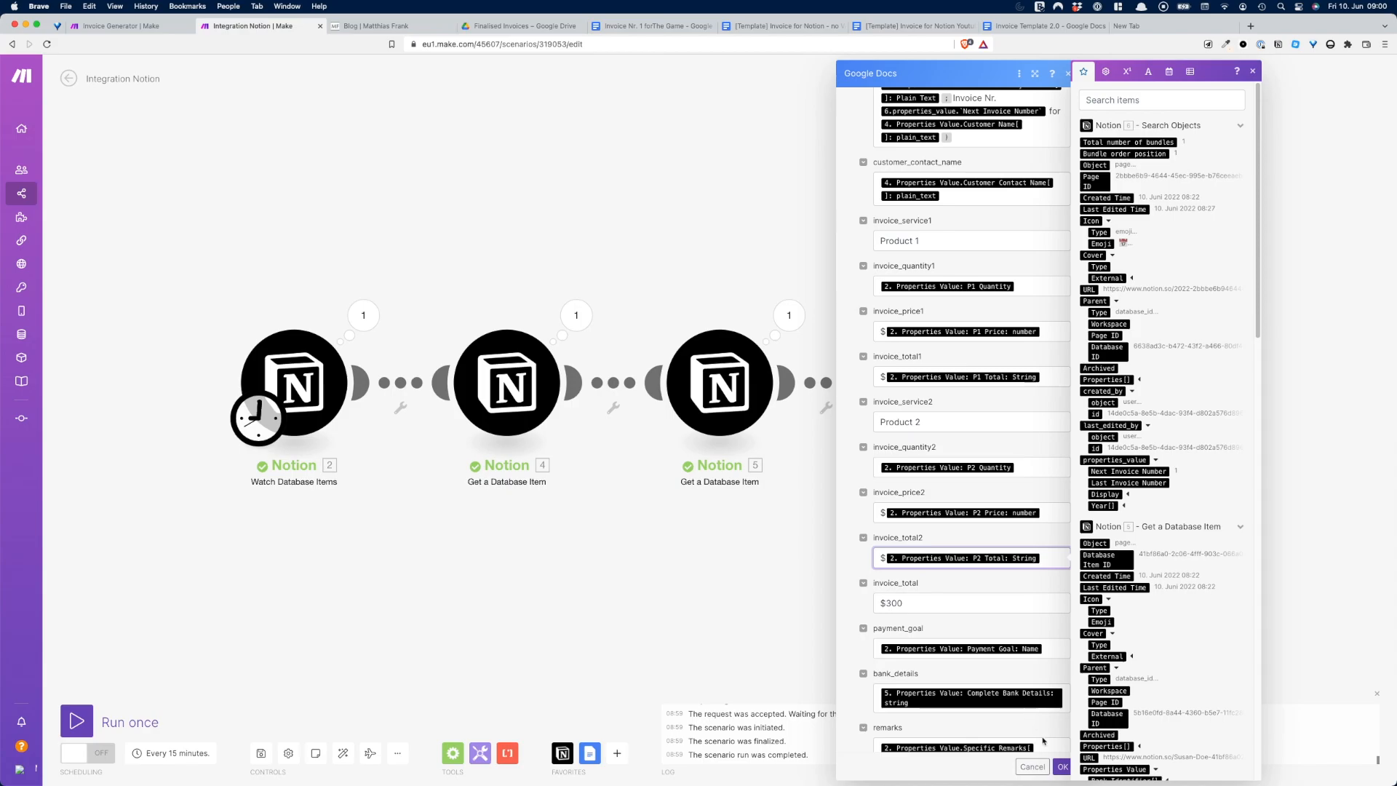
click(1062, 766)
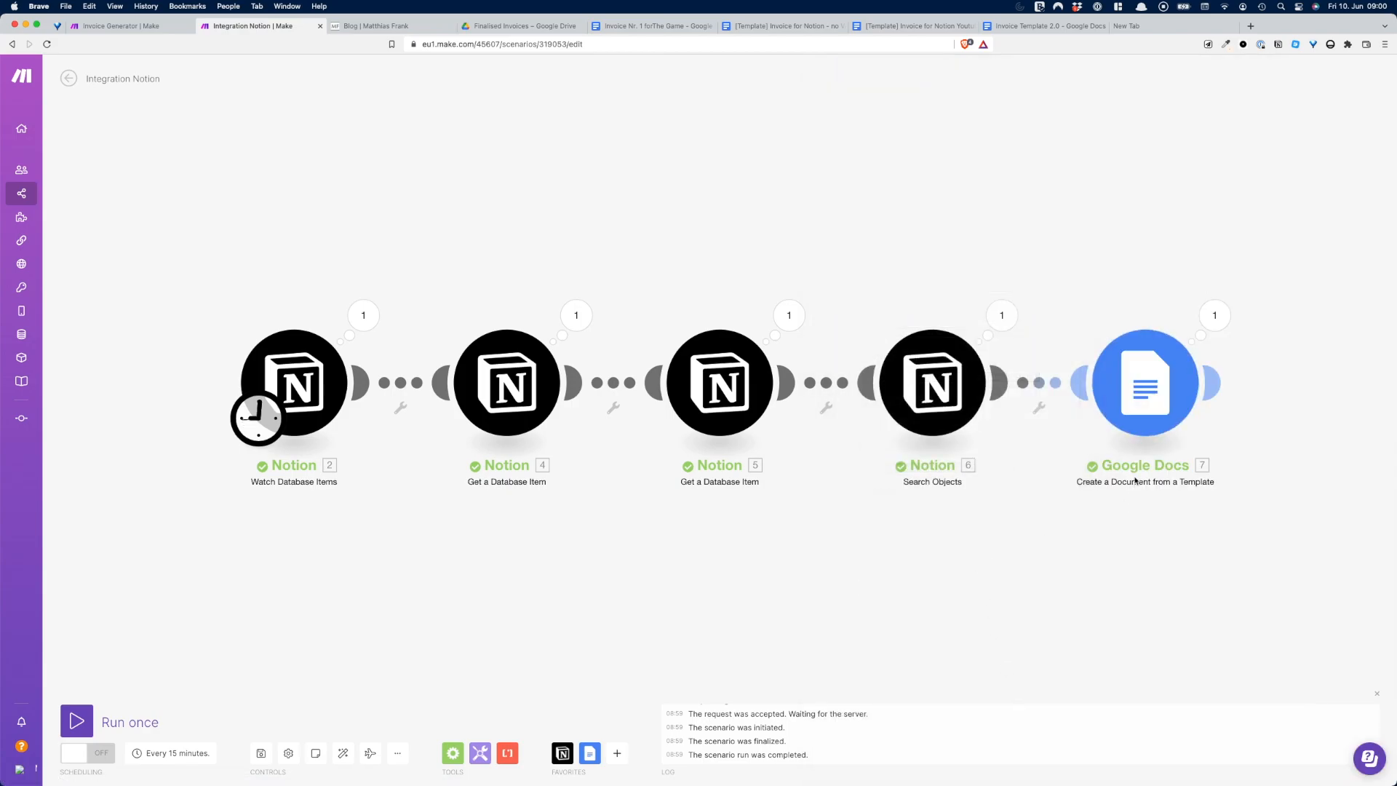
Step: Add a Notion Update a Database Item module after the Google Docs module
mouse_move(1219, 382)
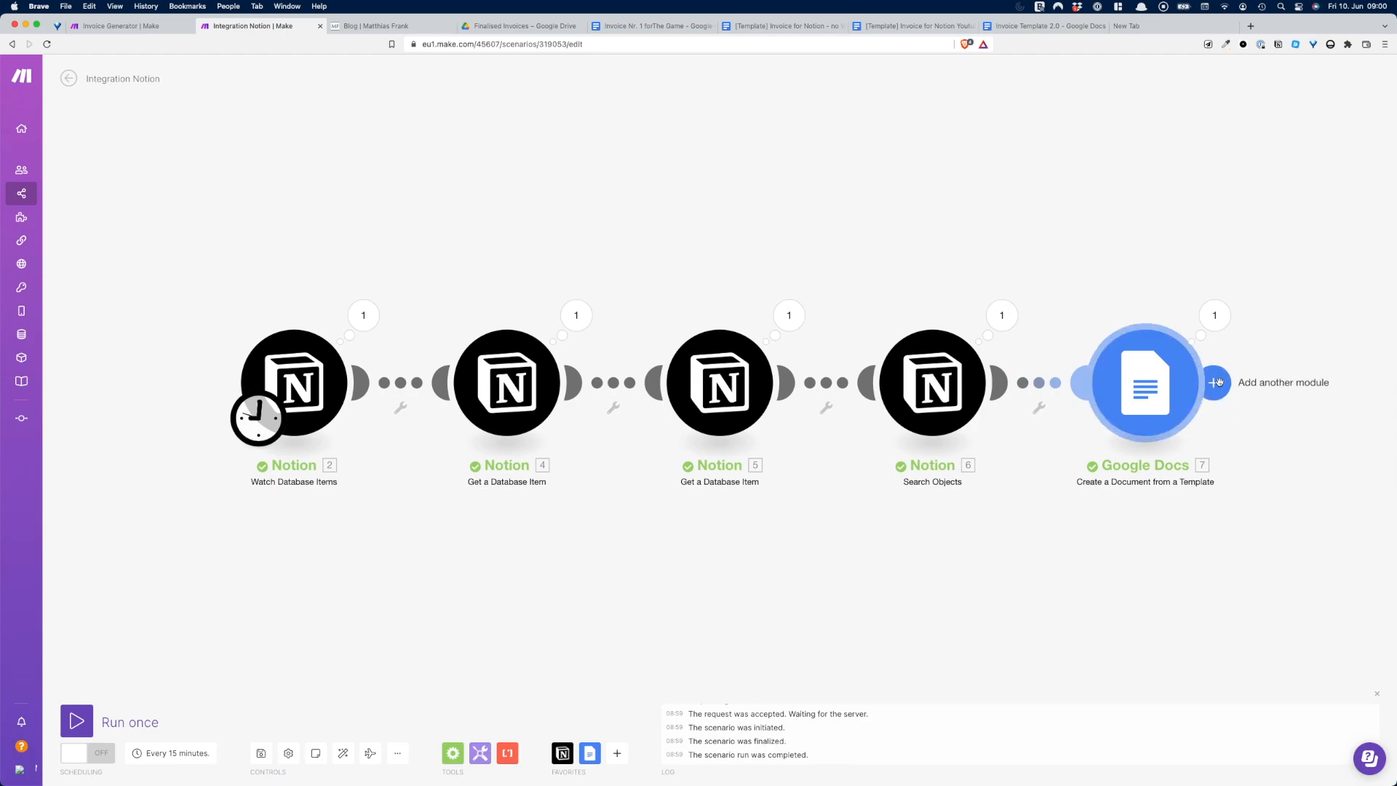
click(1219, 382)
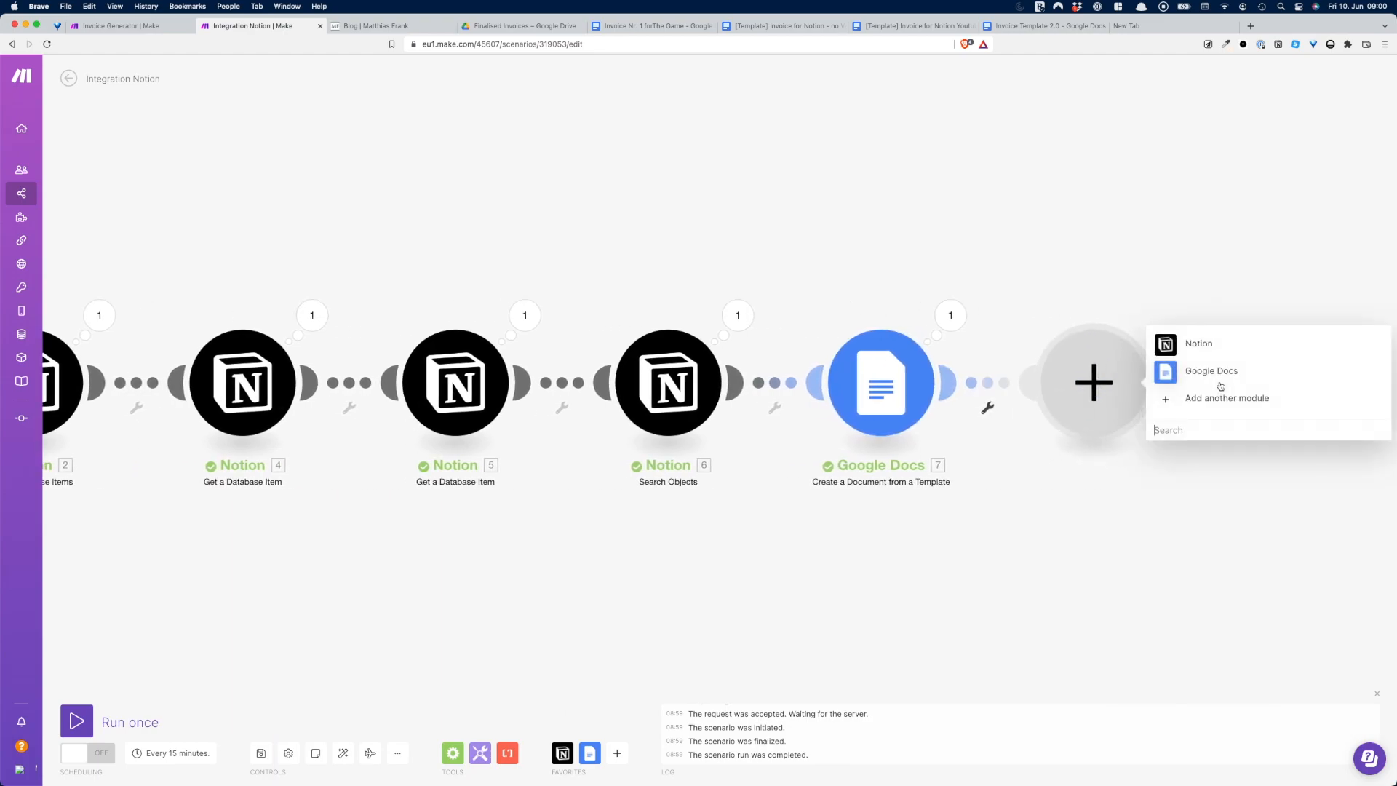
click(1221, 343)
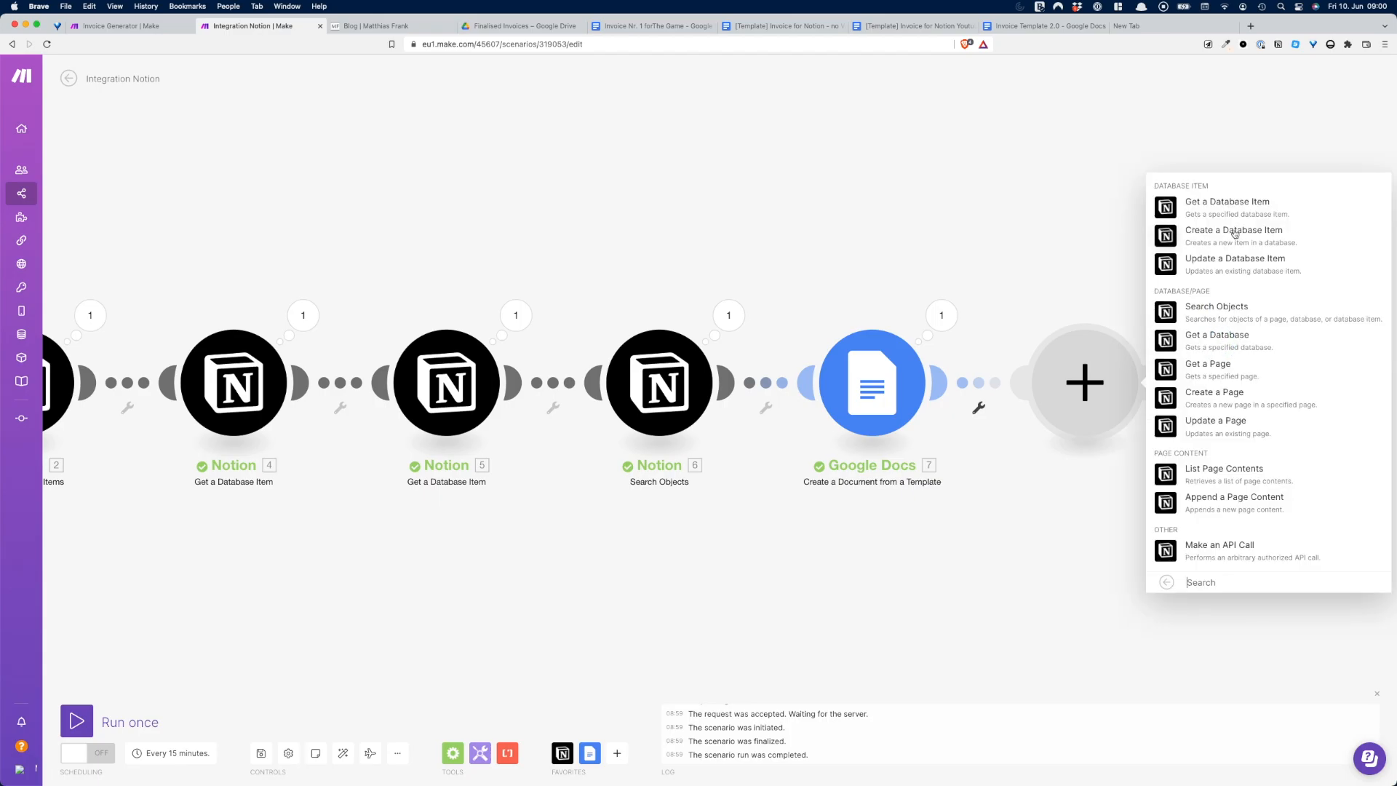
click(1222, 267)
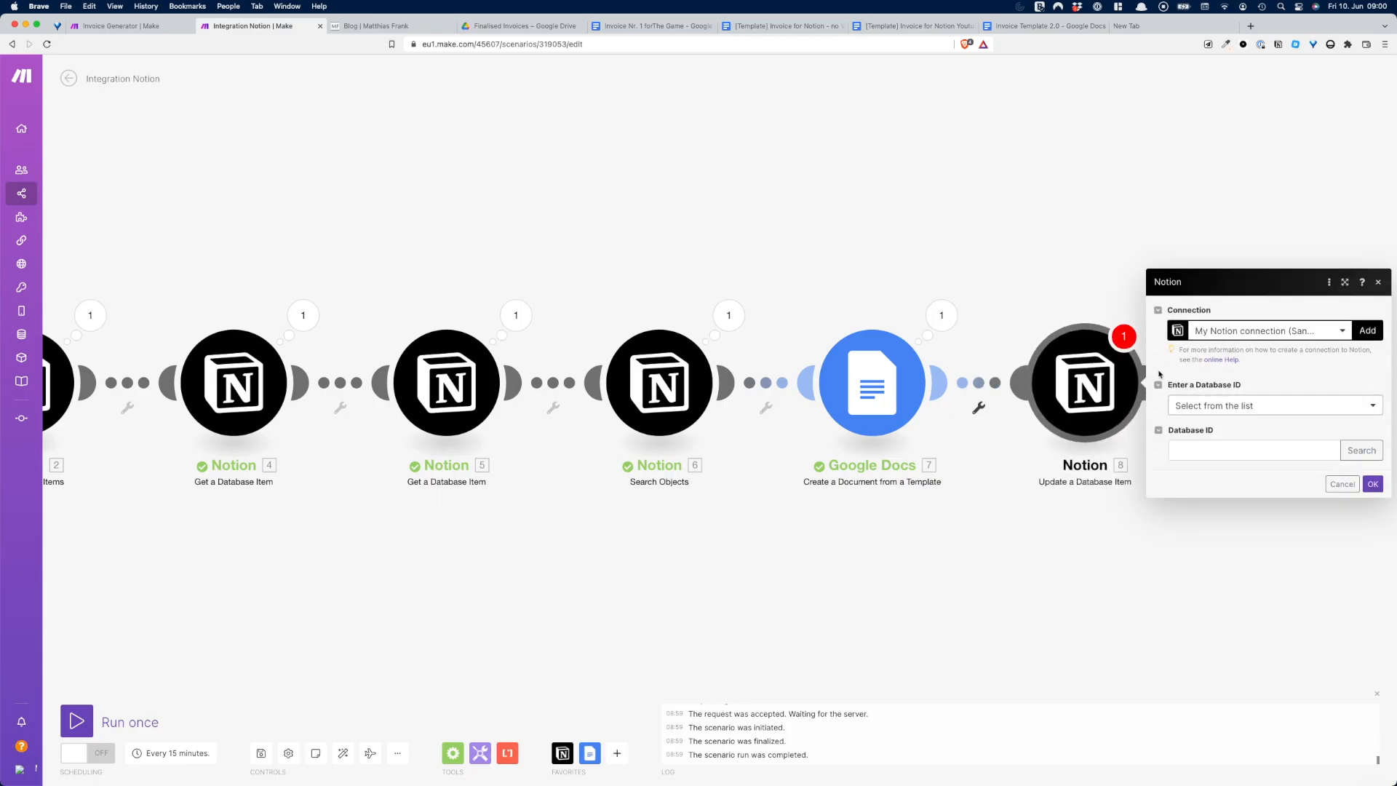
Step: Copy the Database ID from the Notion Search Objects module into the Update a Database Item module's Database ID
click(1250, 450)
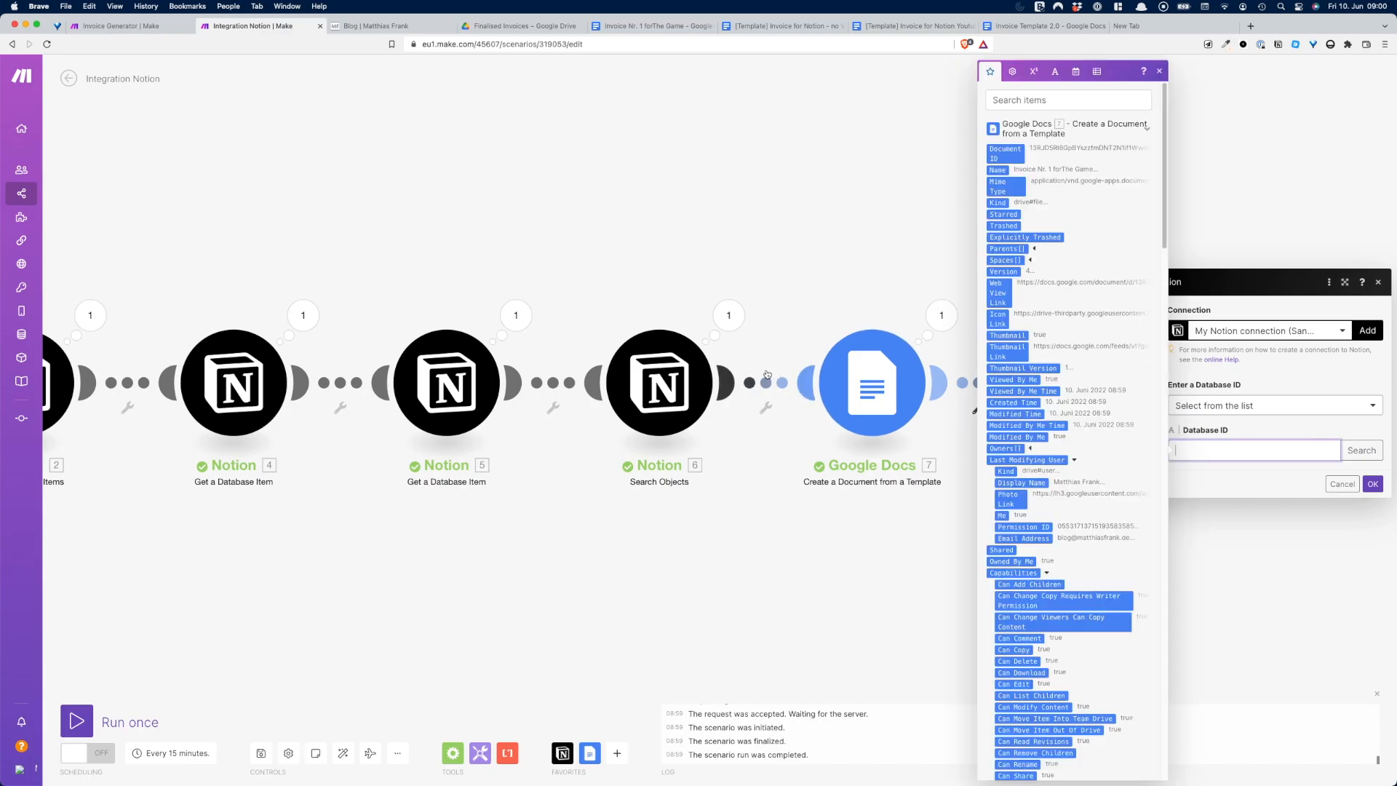
click(514, 315)
click(489, 115)
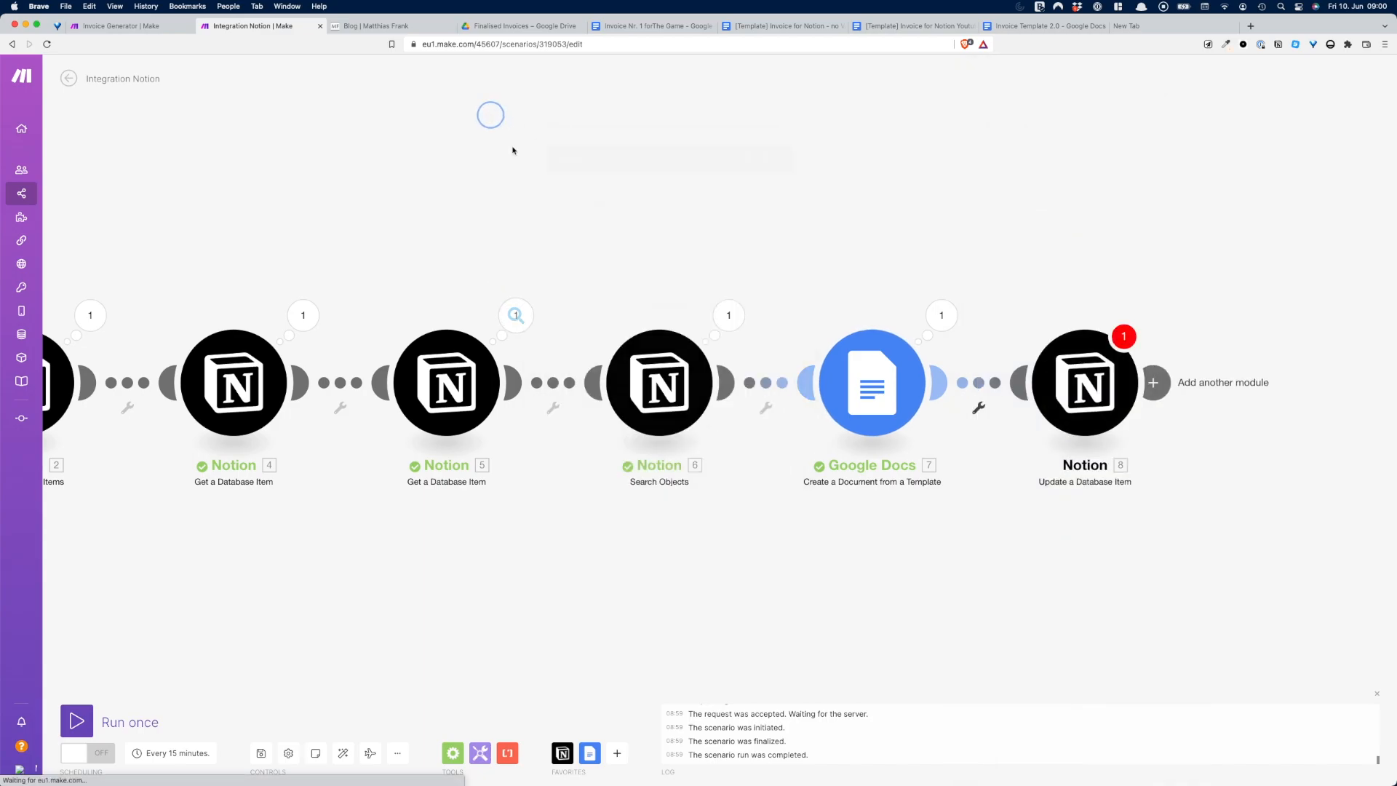
click(650, 356)
click(821, 401)
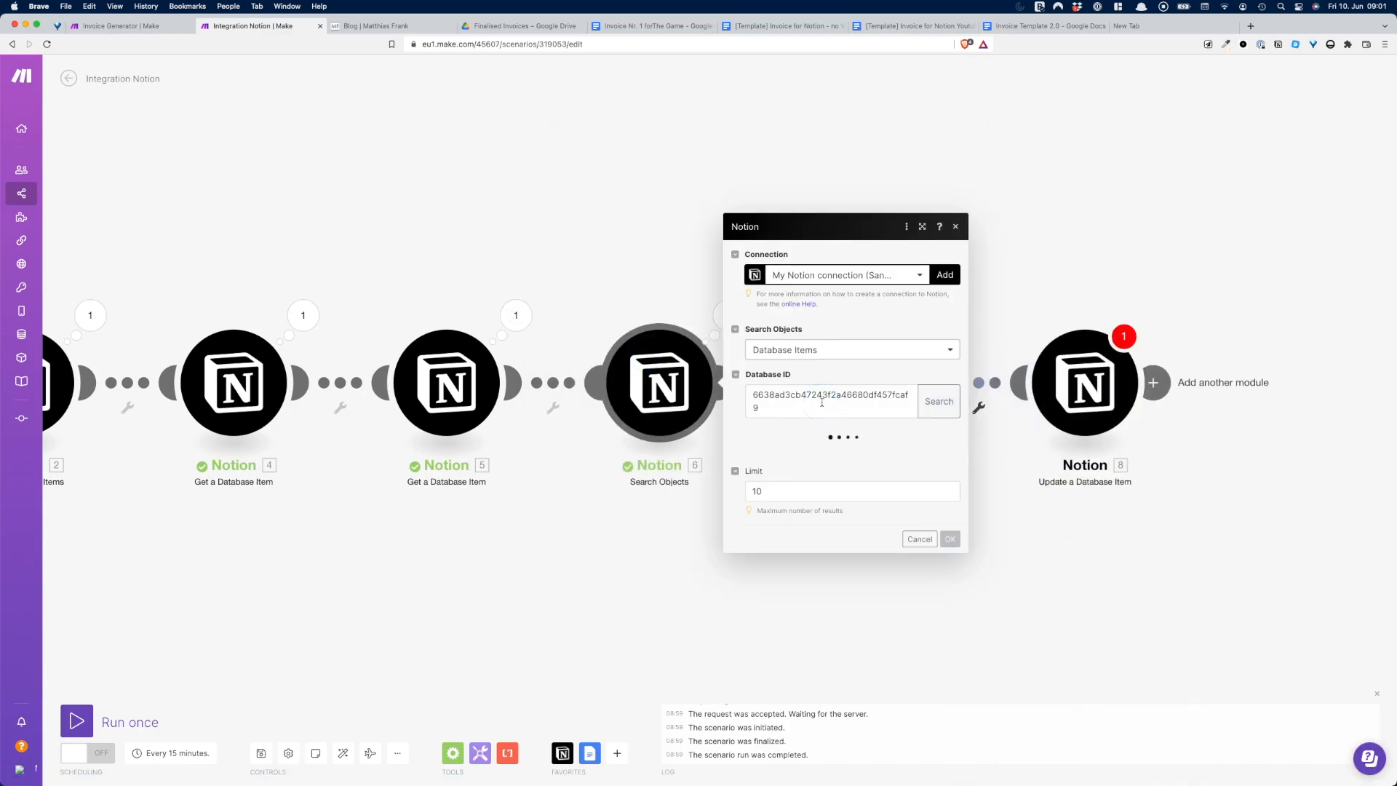
key(super+a)
key(super+c)
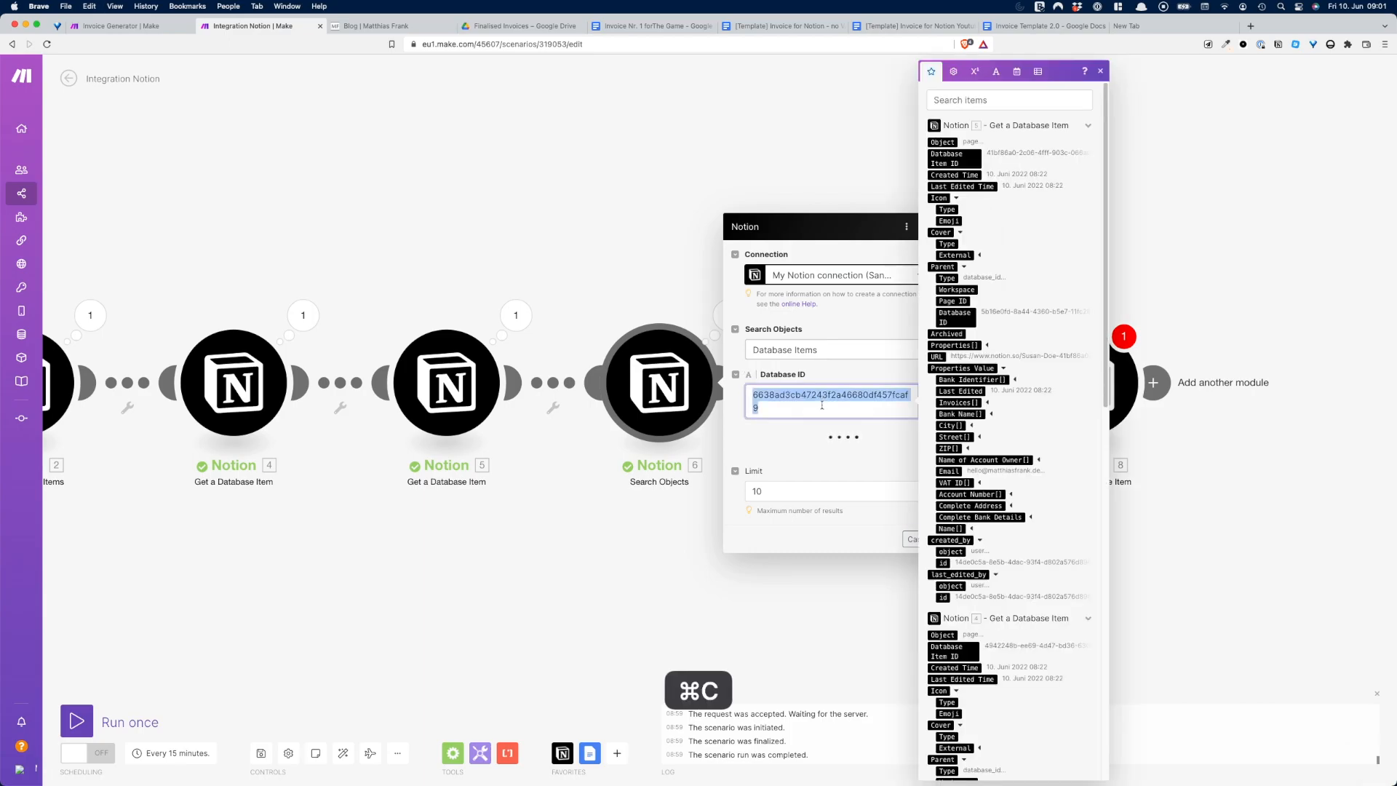
click(1274, 415)
click(1084, 382)
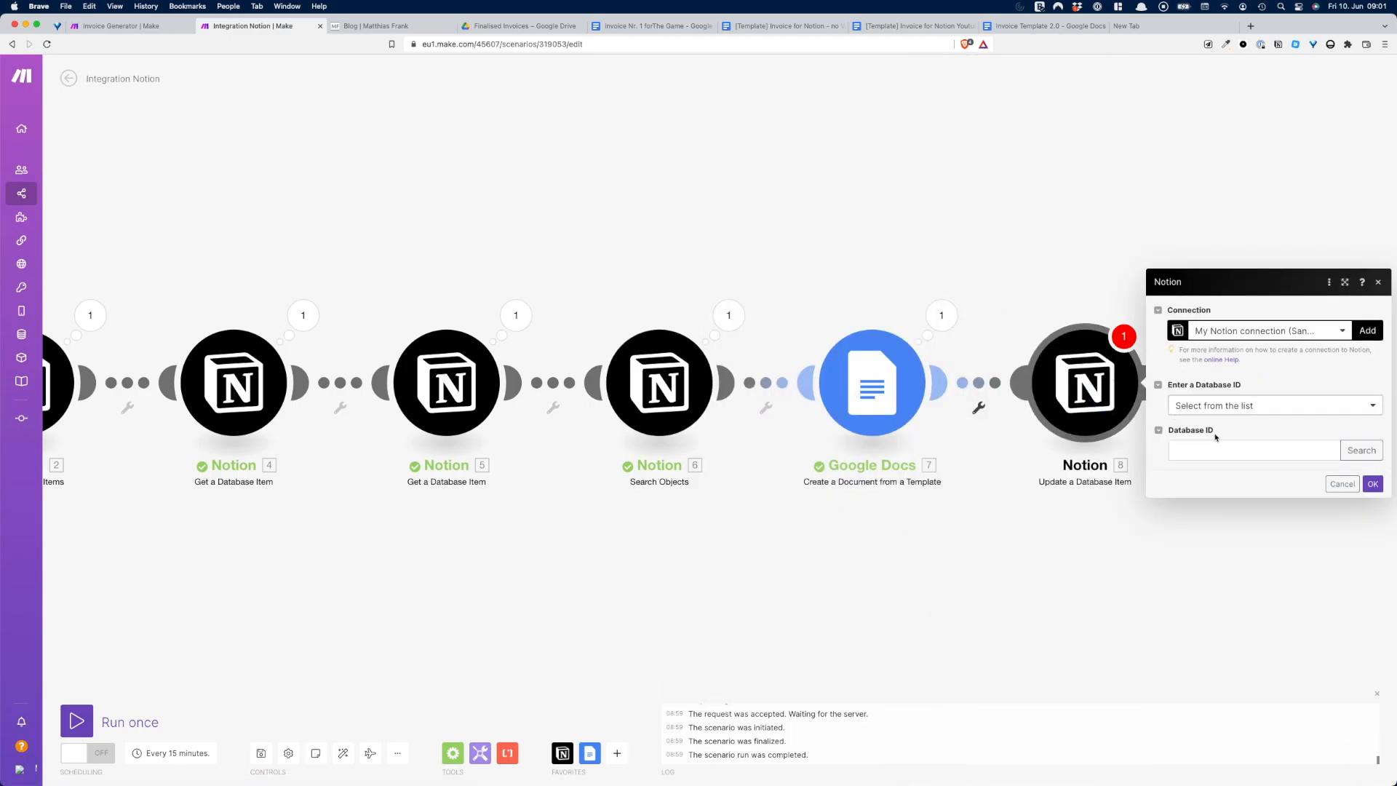
click(1208, 443)
key(super+v)
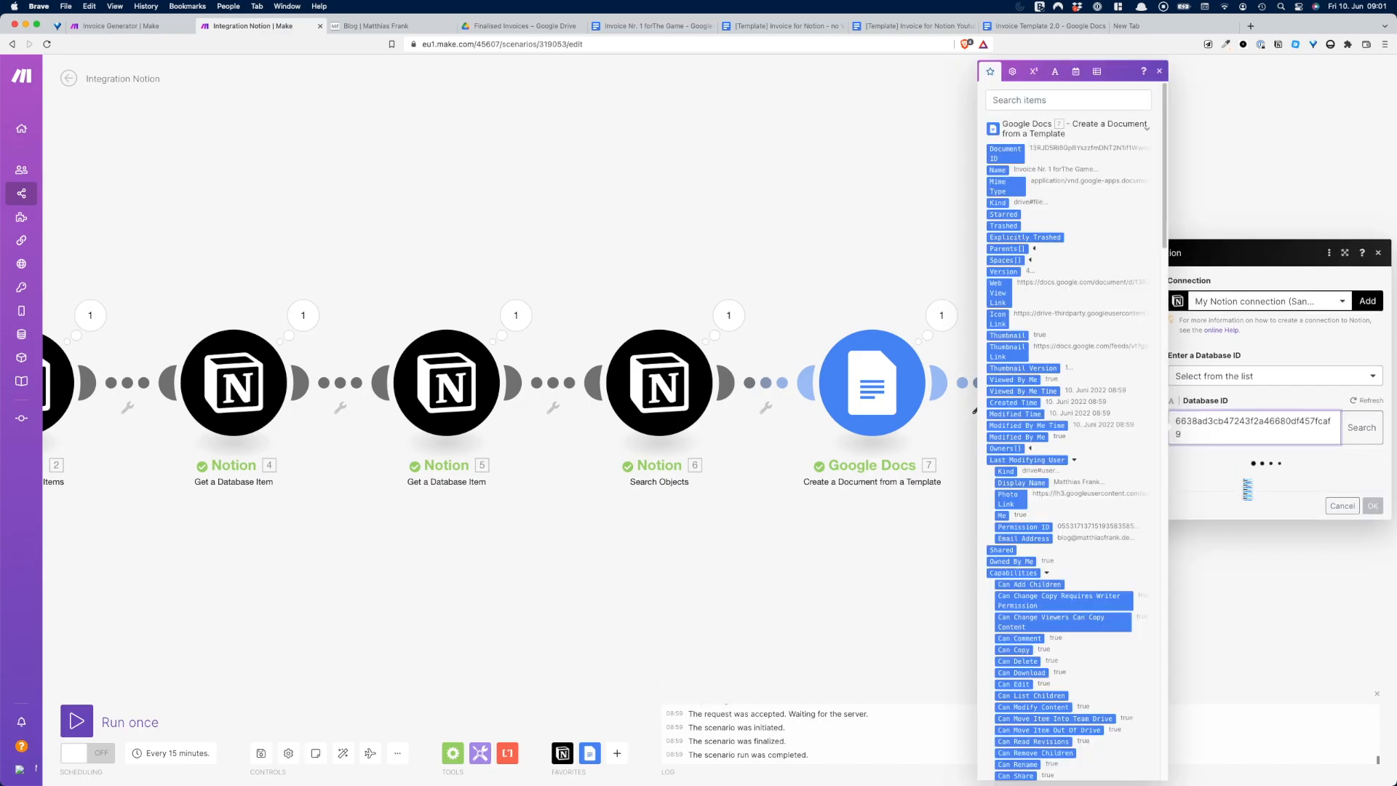
Step: Map the Update module's Database Item ID to the Page ID from the Search Objects module
click(1209, 405)
scroll(1056, 432, down, 15)
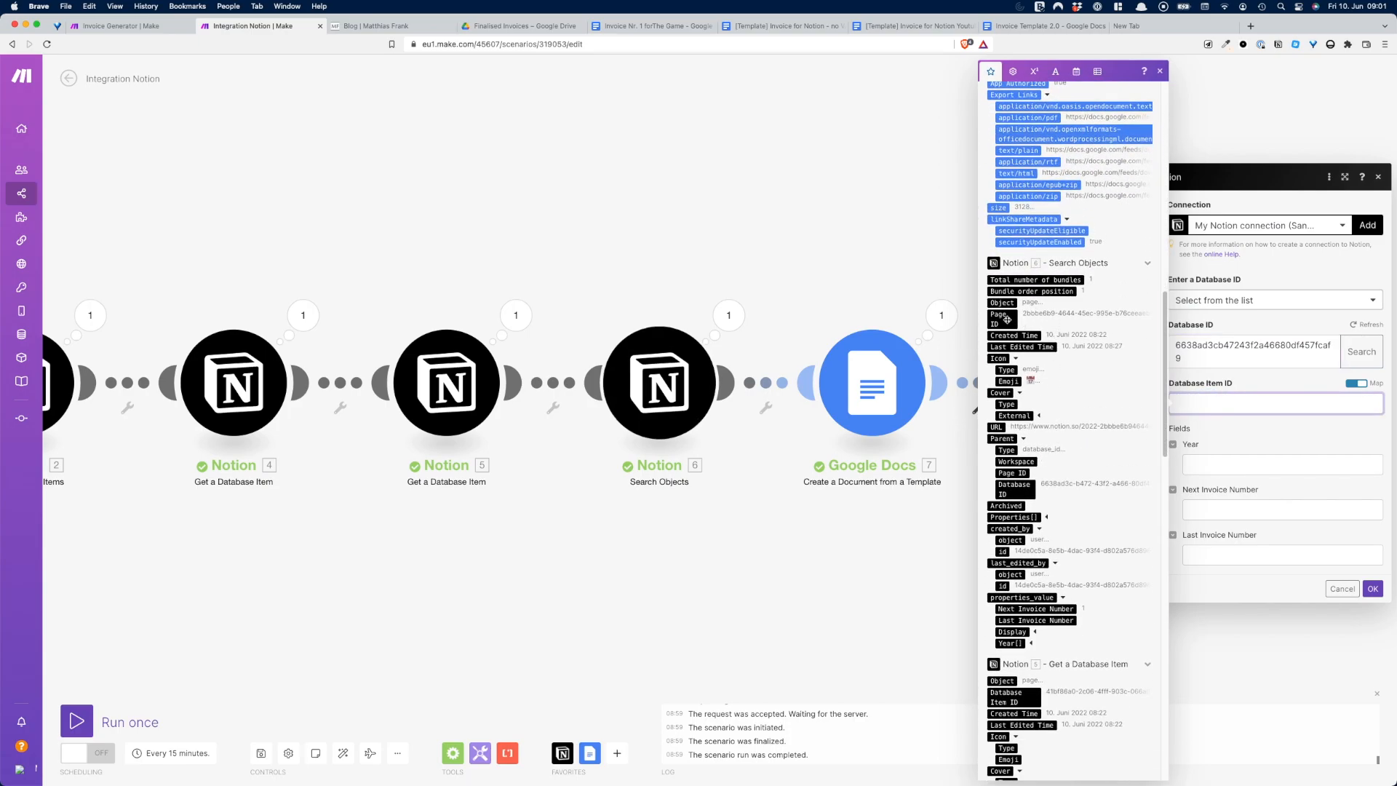
click(1003, 318)
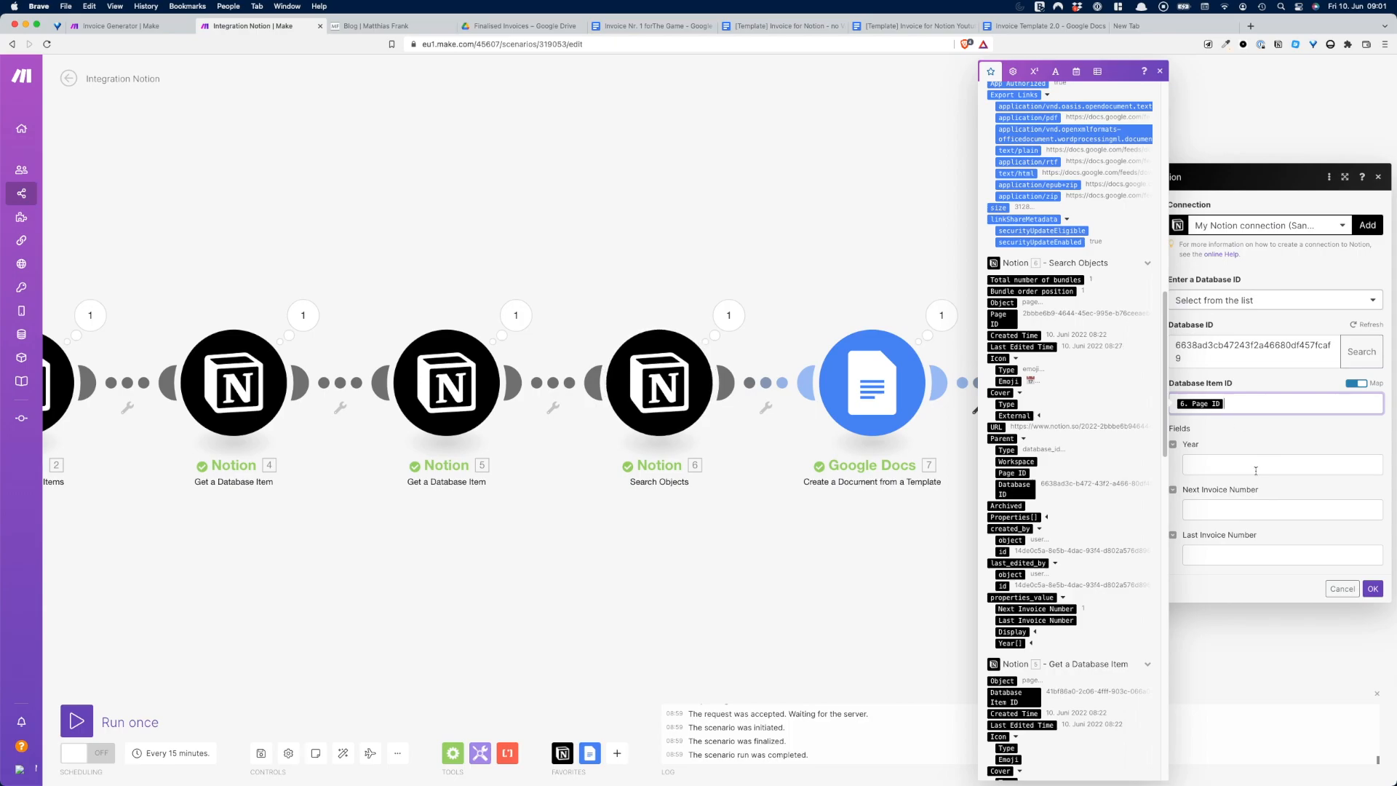
Step: Set the Update module's Next Invoice Number to the Search Objects module's Next Invoice Number + 1, using the math operator
click(1236, 512)
scroll(1124, 578, down, 10)
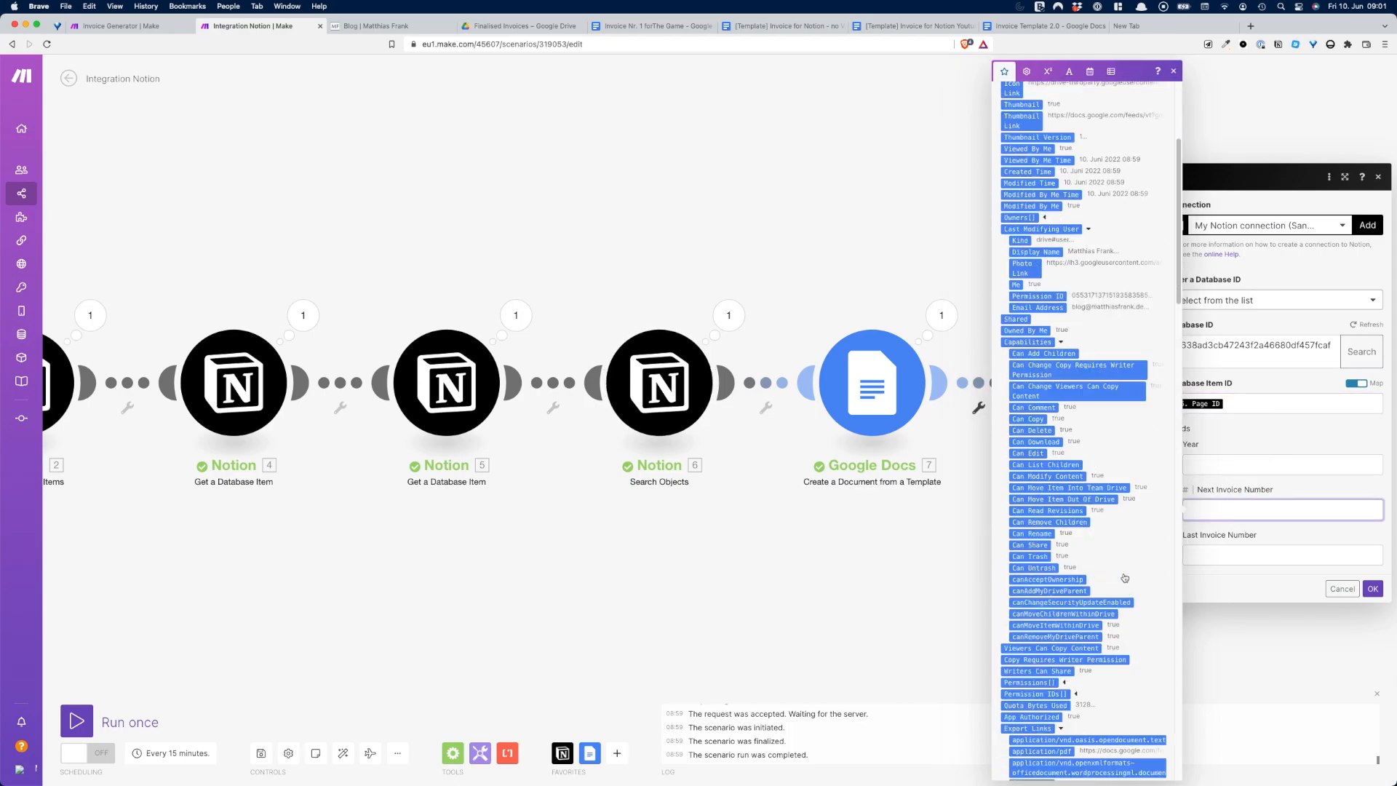
scroll(1124, 577, up, 15)
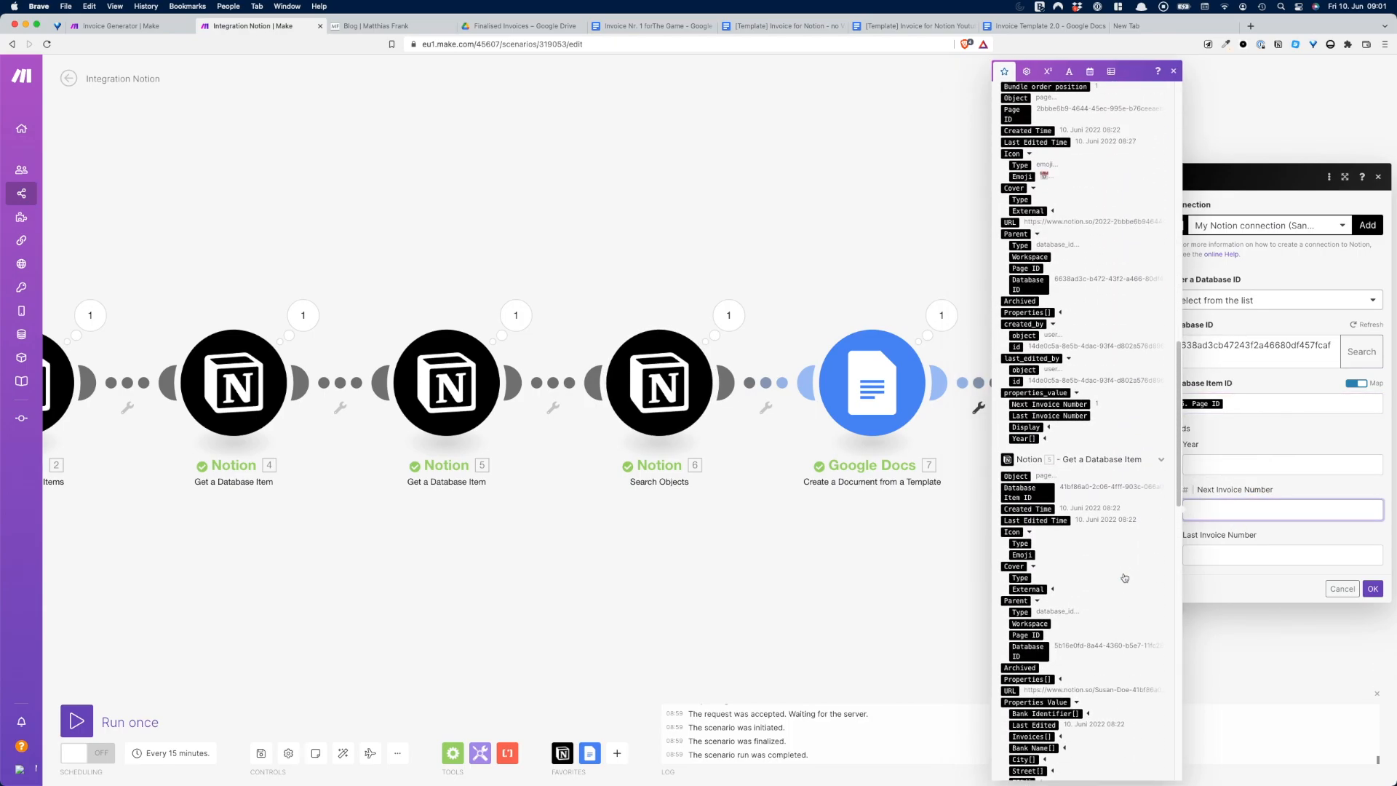
scroll(1125, 577, up, 2)
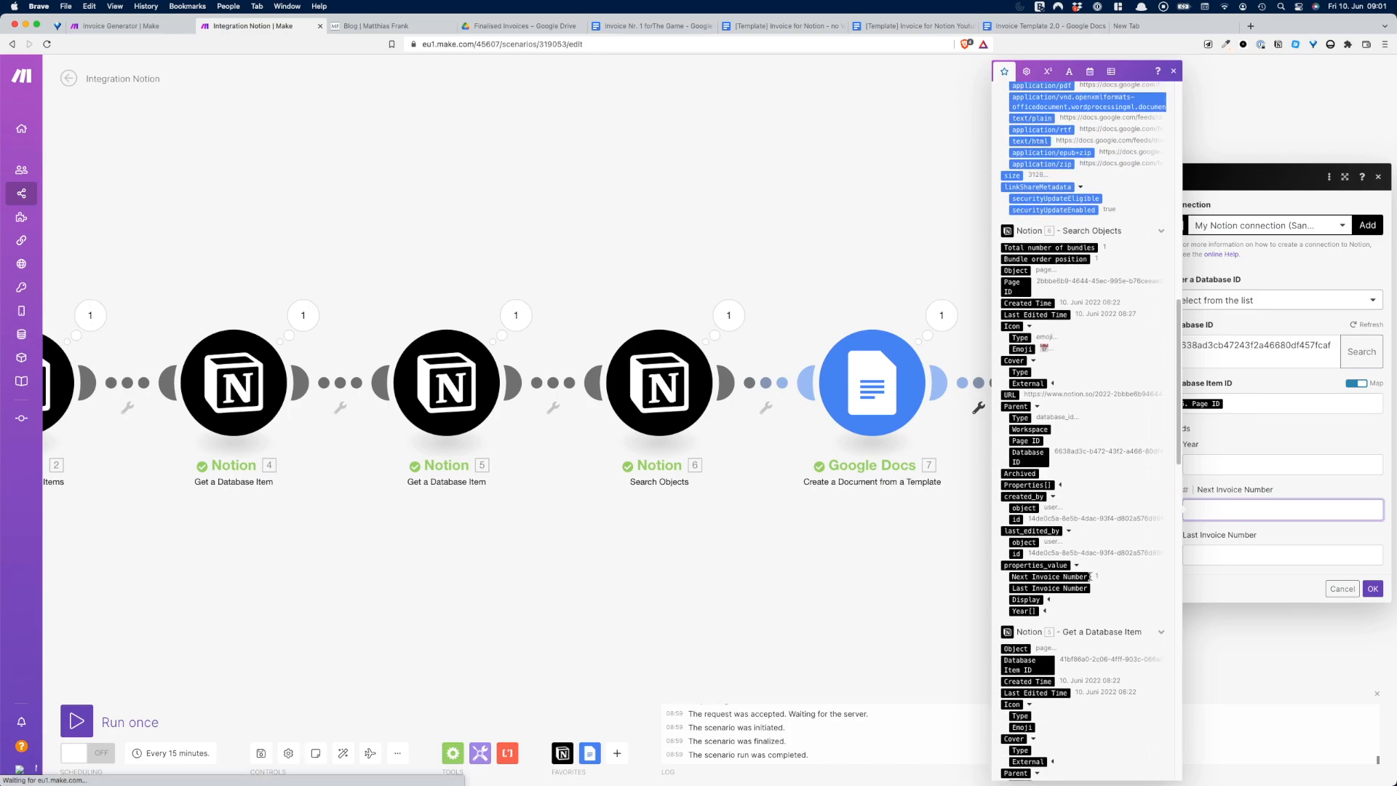
click(1087, 577)
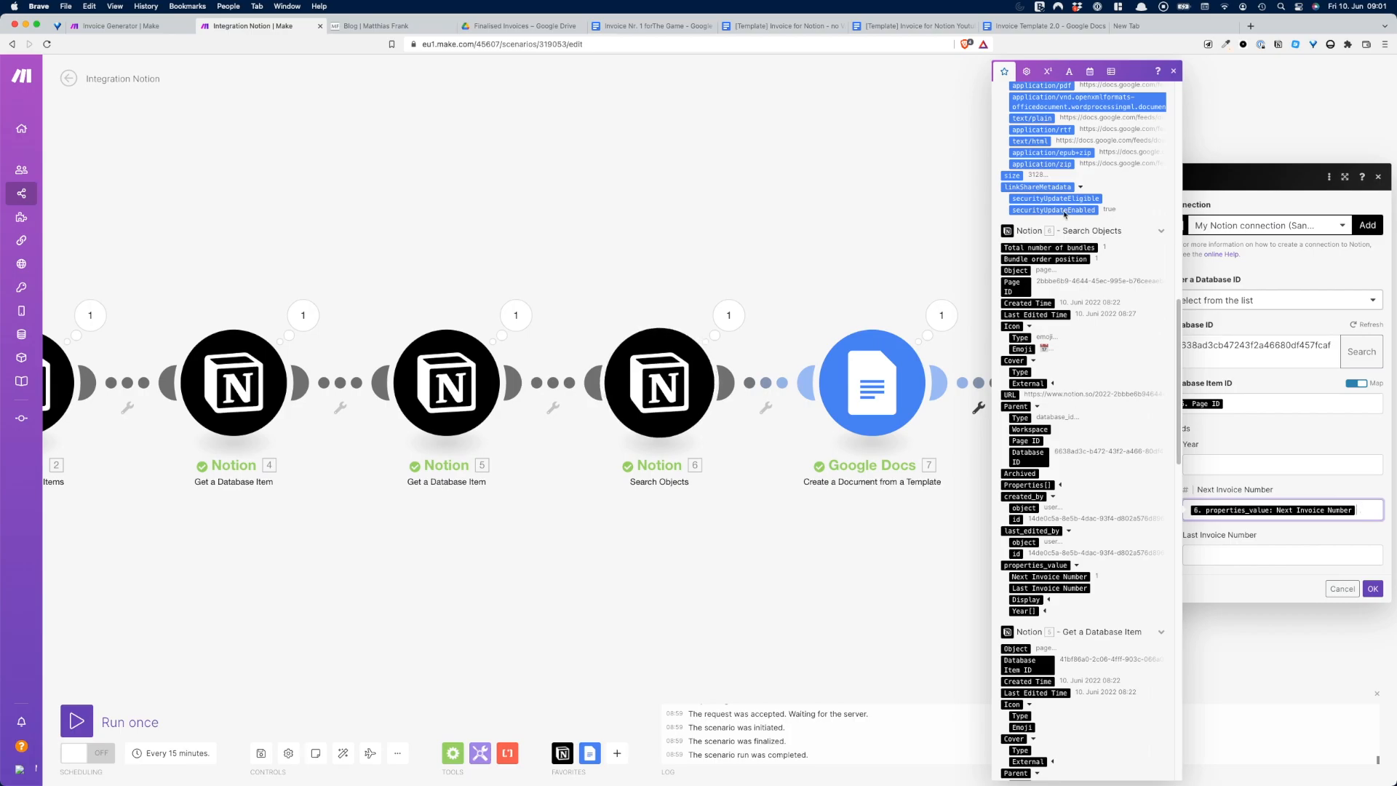
click(1046, 73)
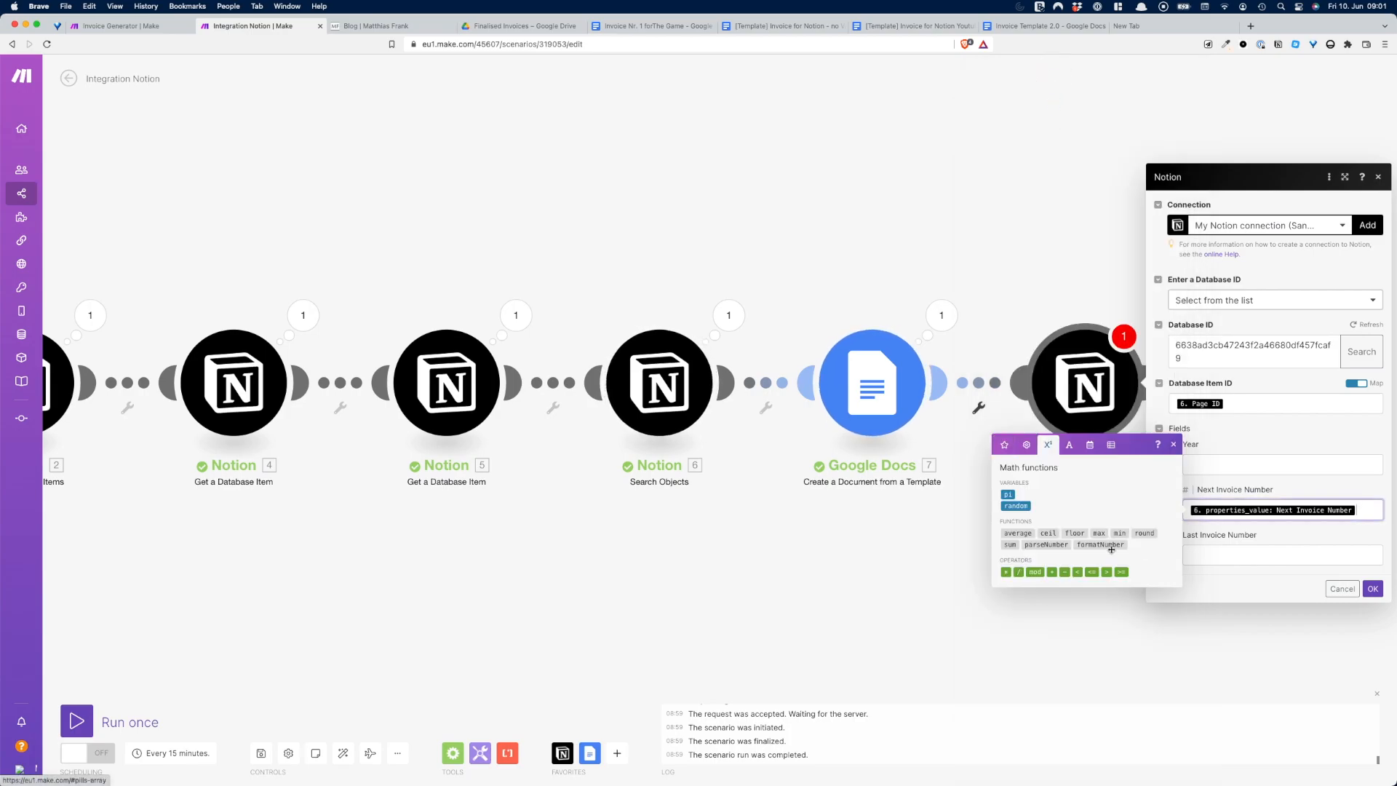
click(1051, 572)
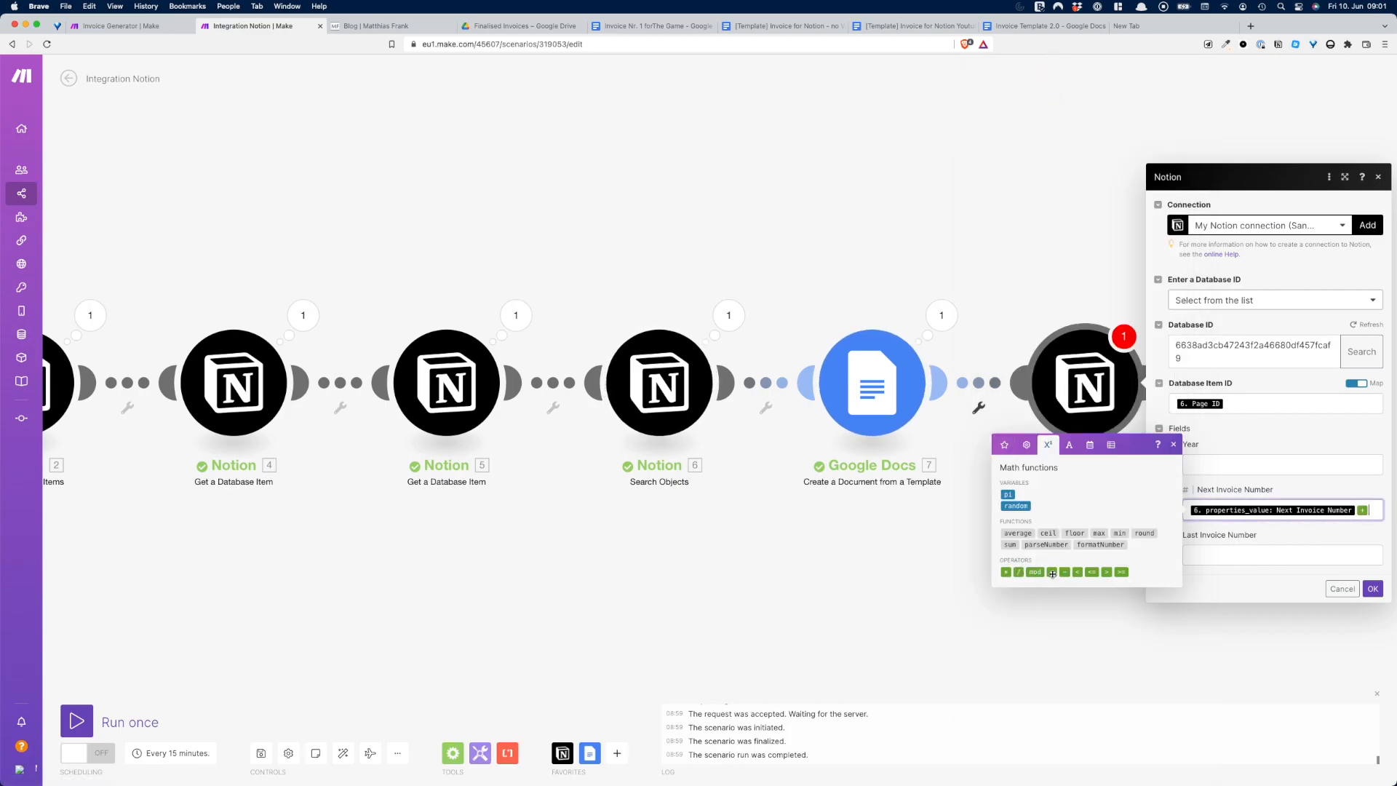
text(1)
Step: Map Last Invoice Number to the Search Objects module's Next Invoice Number and save the Update a Database Item module
click(1201, 554)
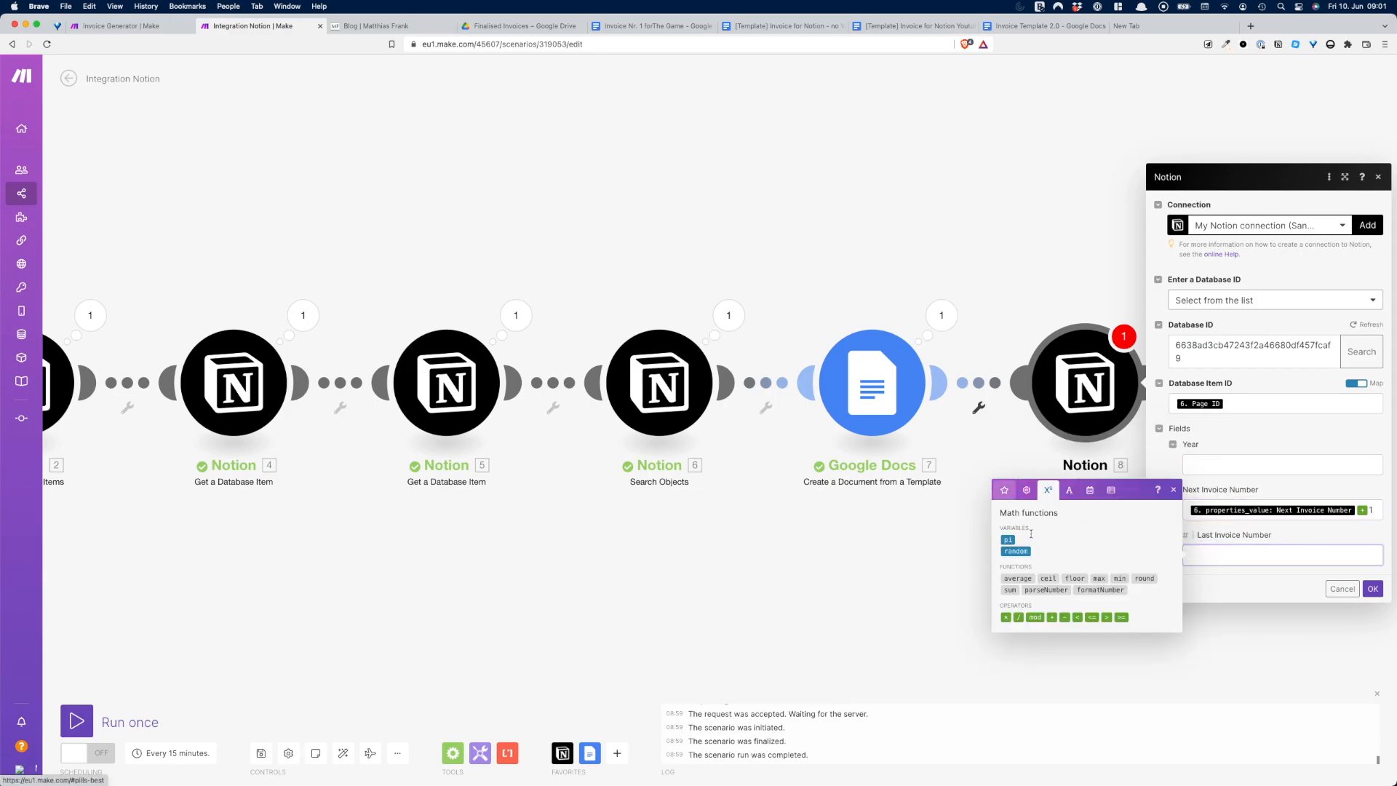
click(1004, 491)
scroll(1058, 558, down, 15)
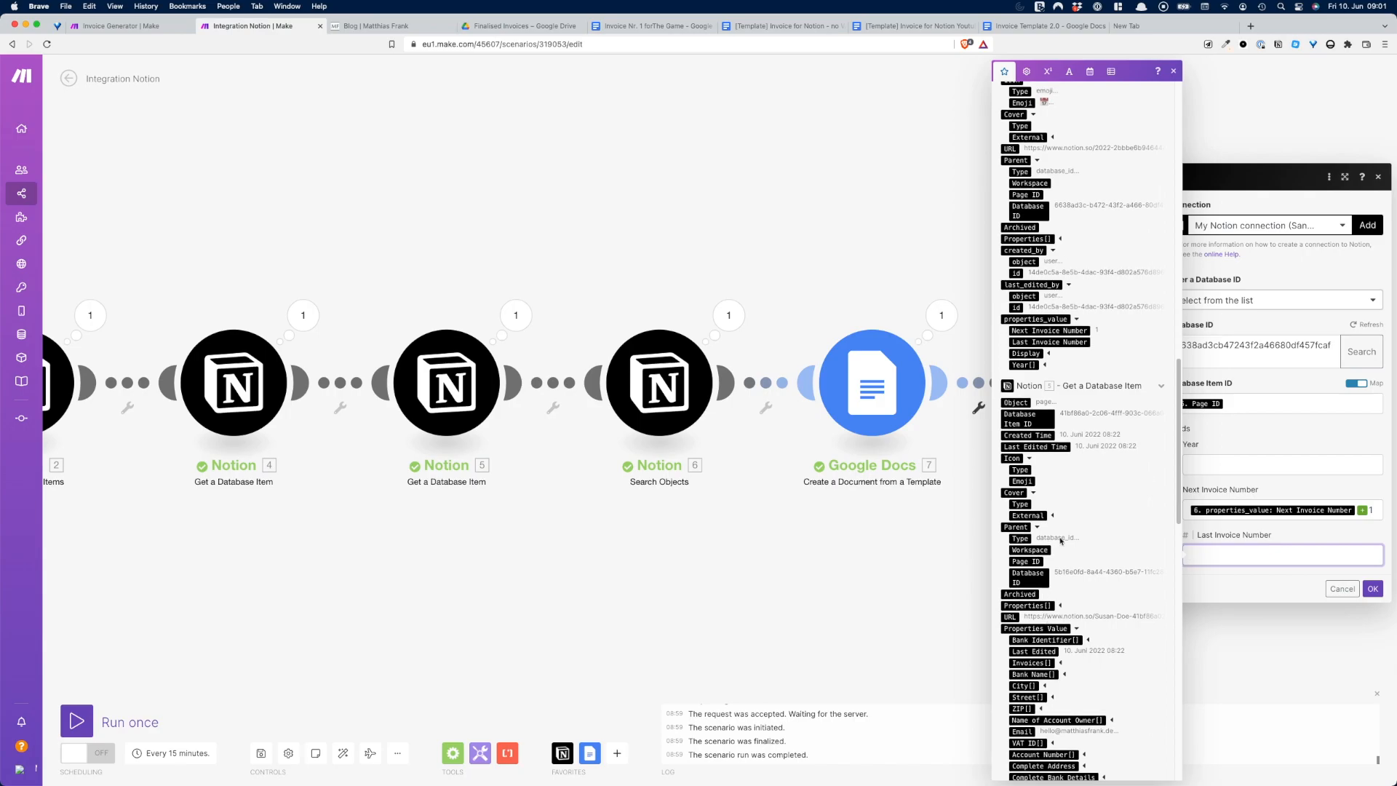
click(1055, 331)
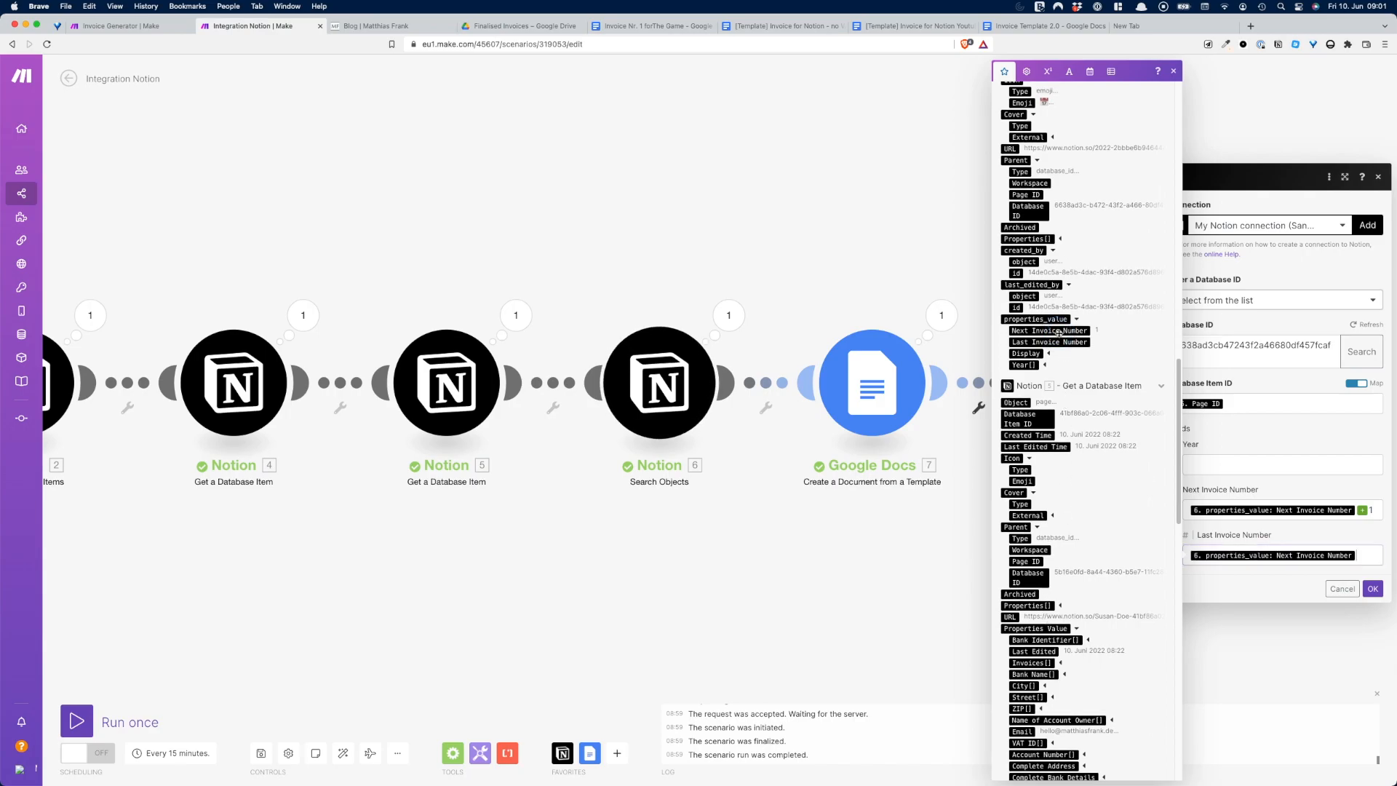
click(1304, 441)
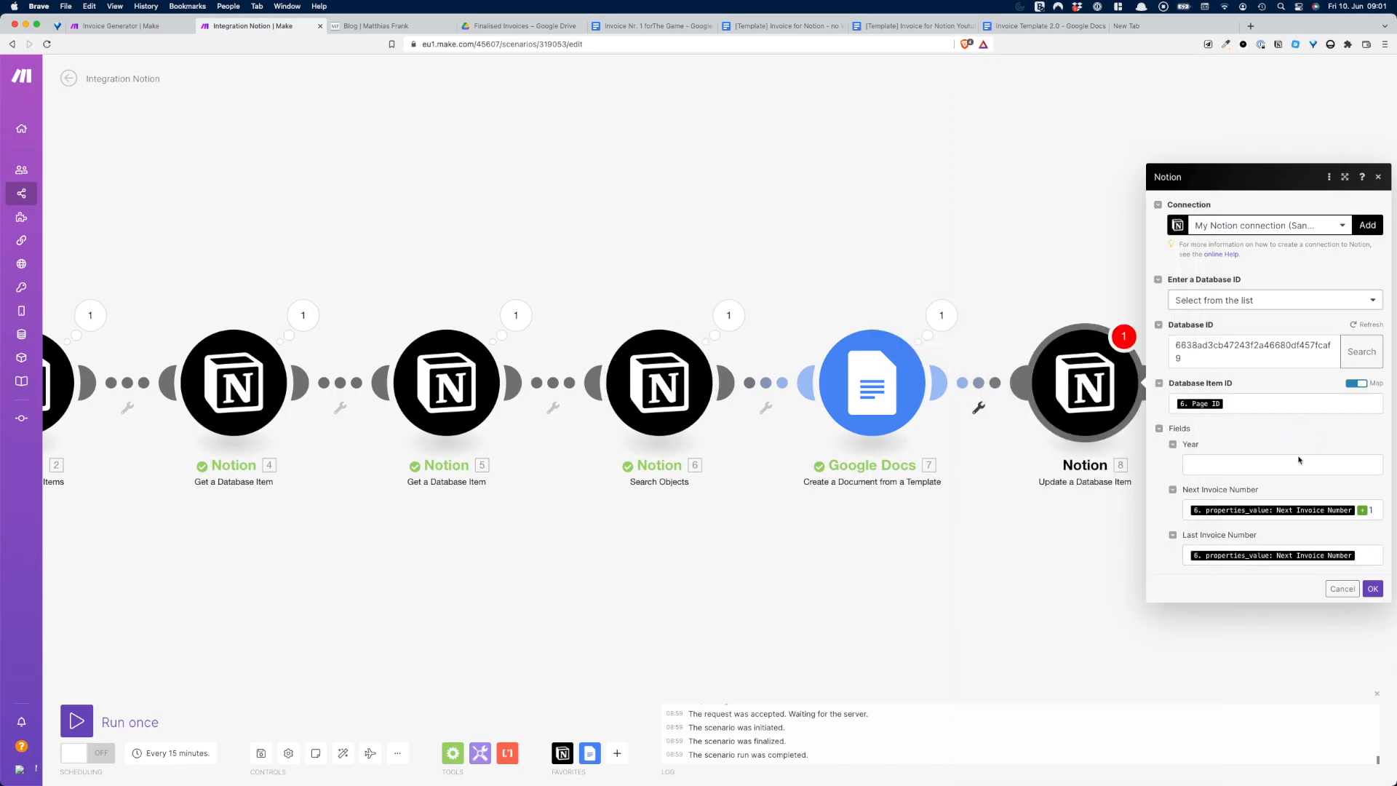
click(1370, 589)
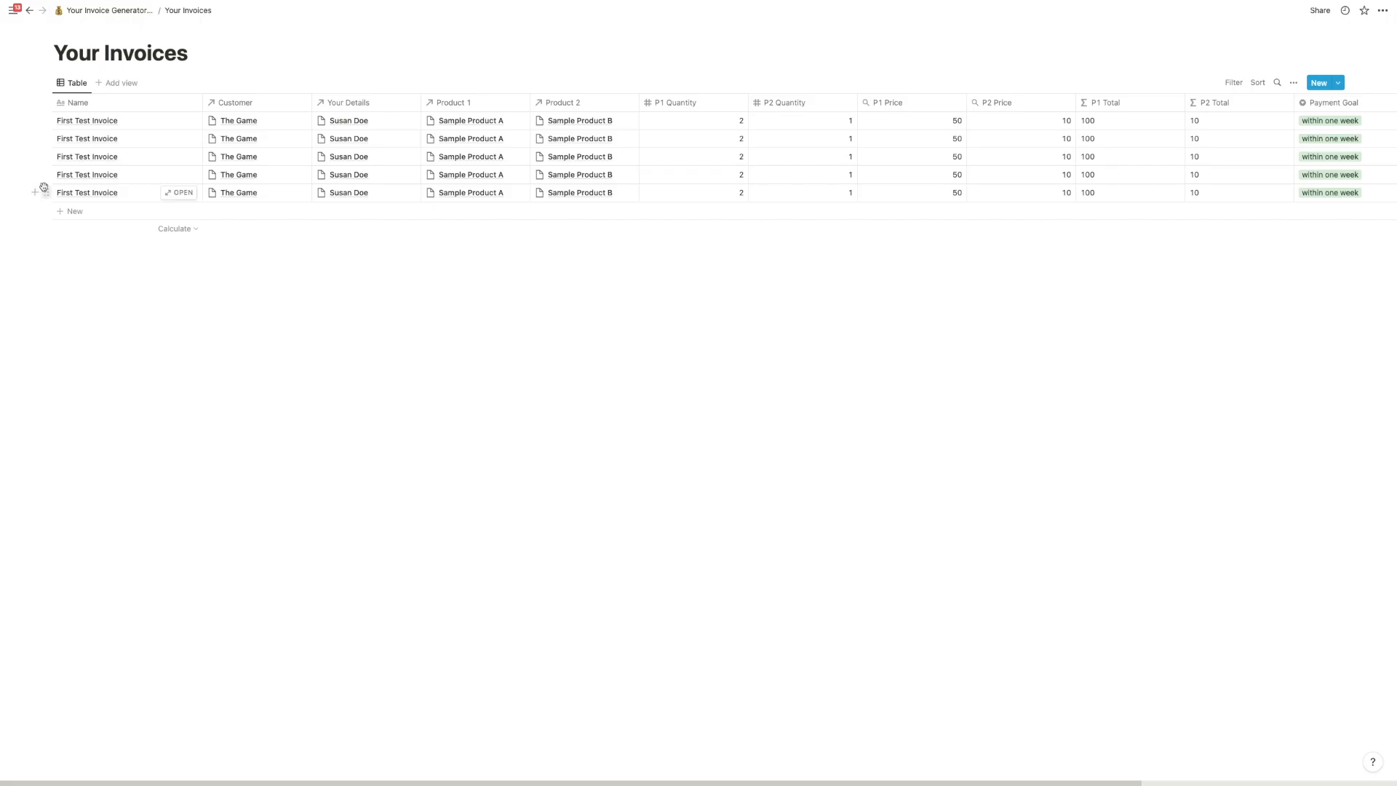
Step: Duplicate the last First Test Invoice row in Notion's Your Invoices table, and run the extended Make scenario once
click(44, 192)
key(super+d)
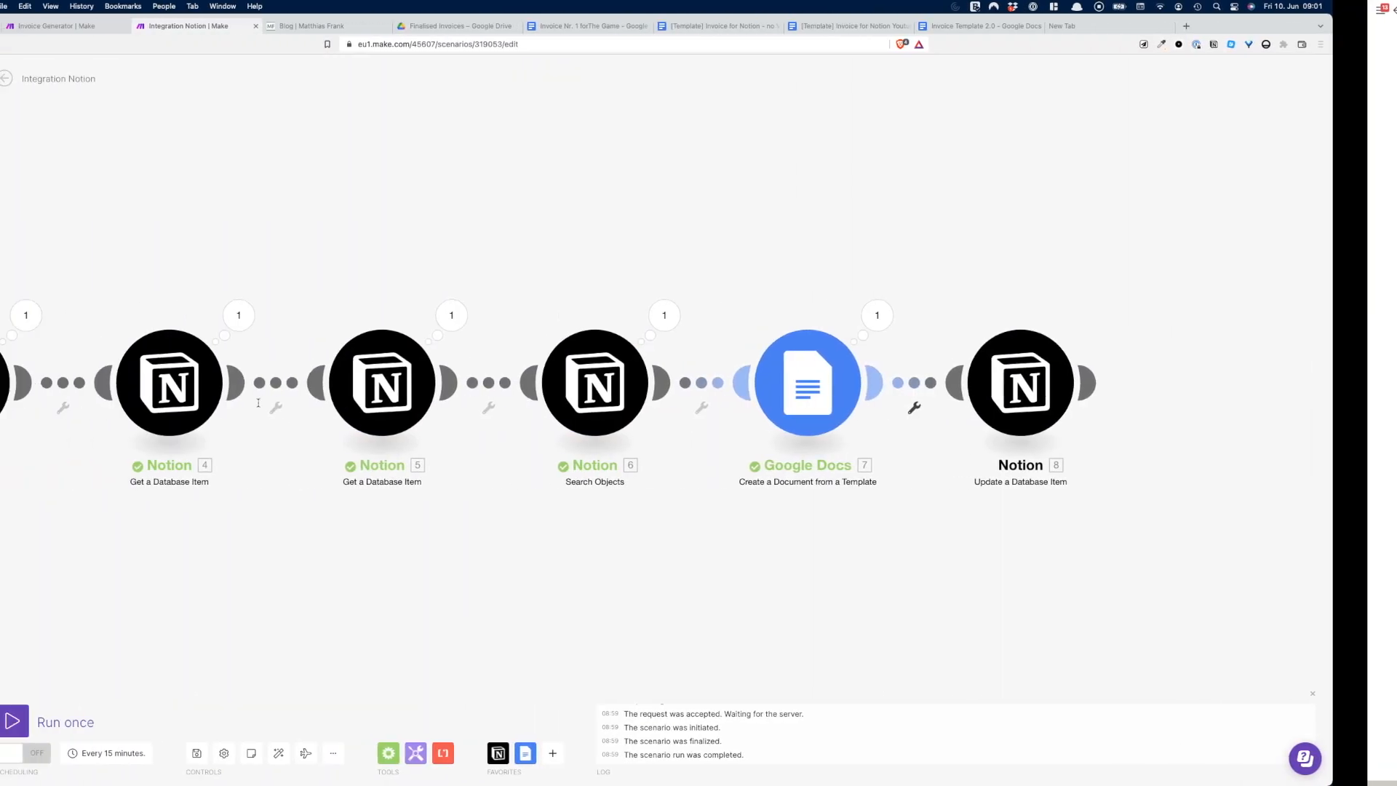
click(13, 720)
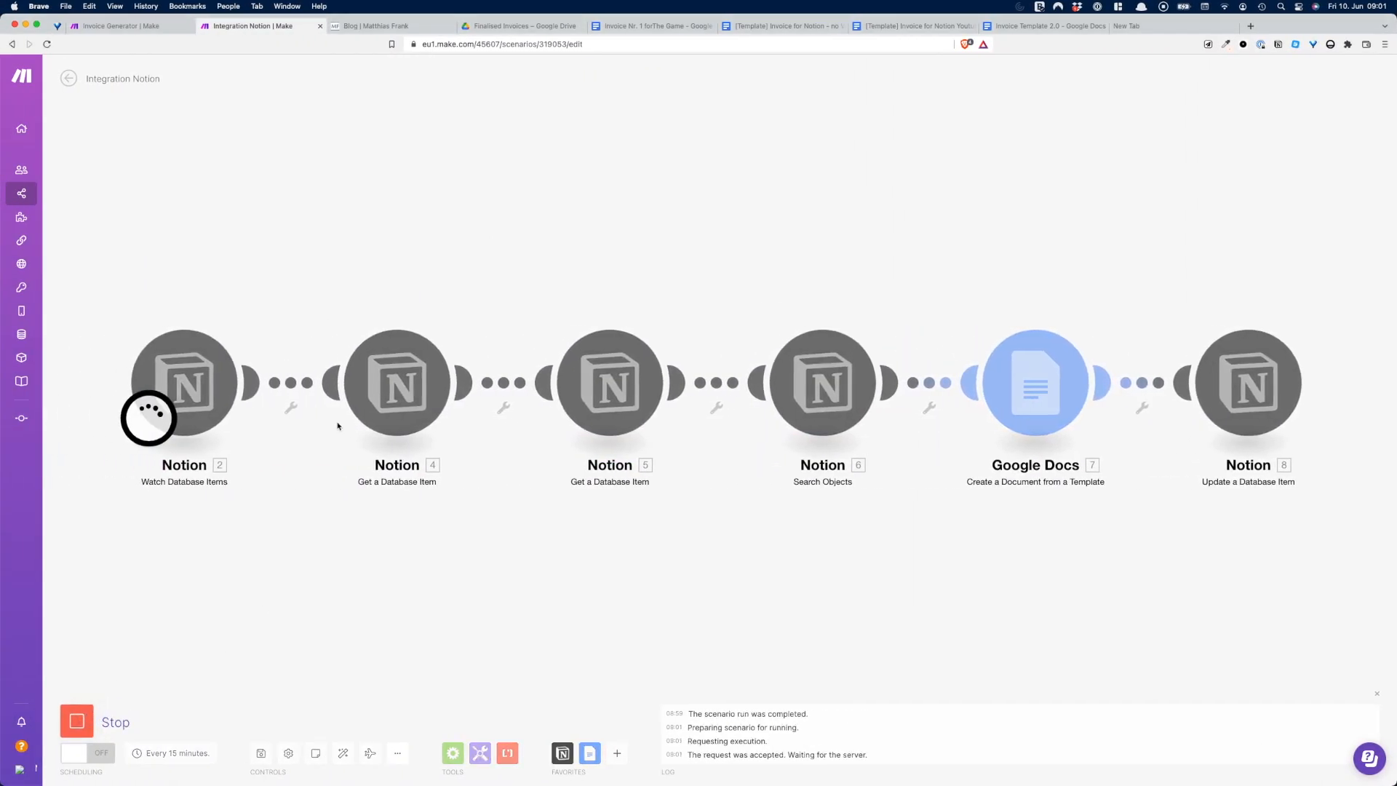
Step: Open the newly generated invoice in Google Drive's Finalised Invoices folder, and check the Number of Invoices table in Notion
click(519, 25)
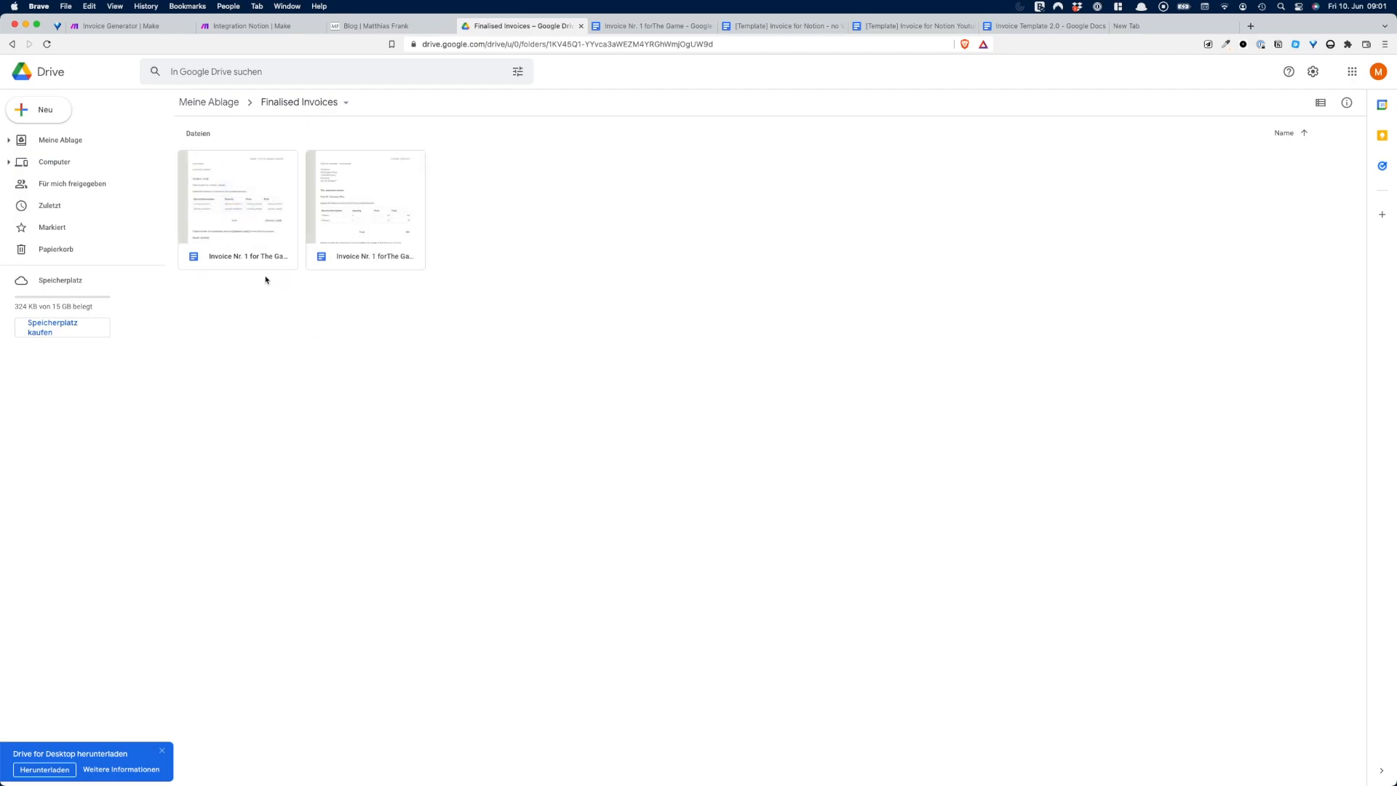
double_click(255, 214)
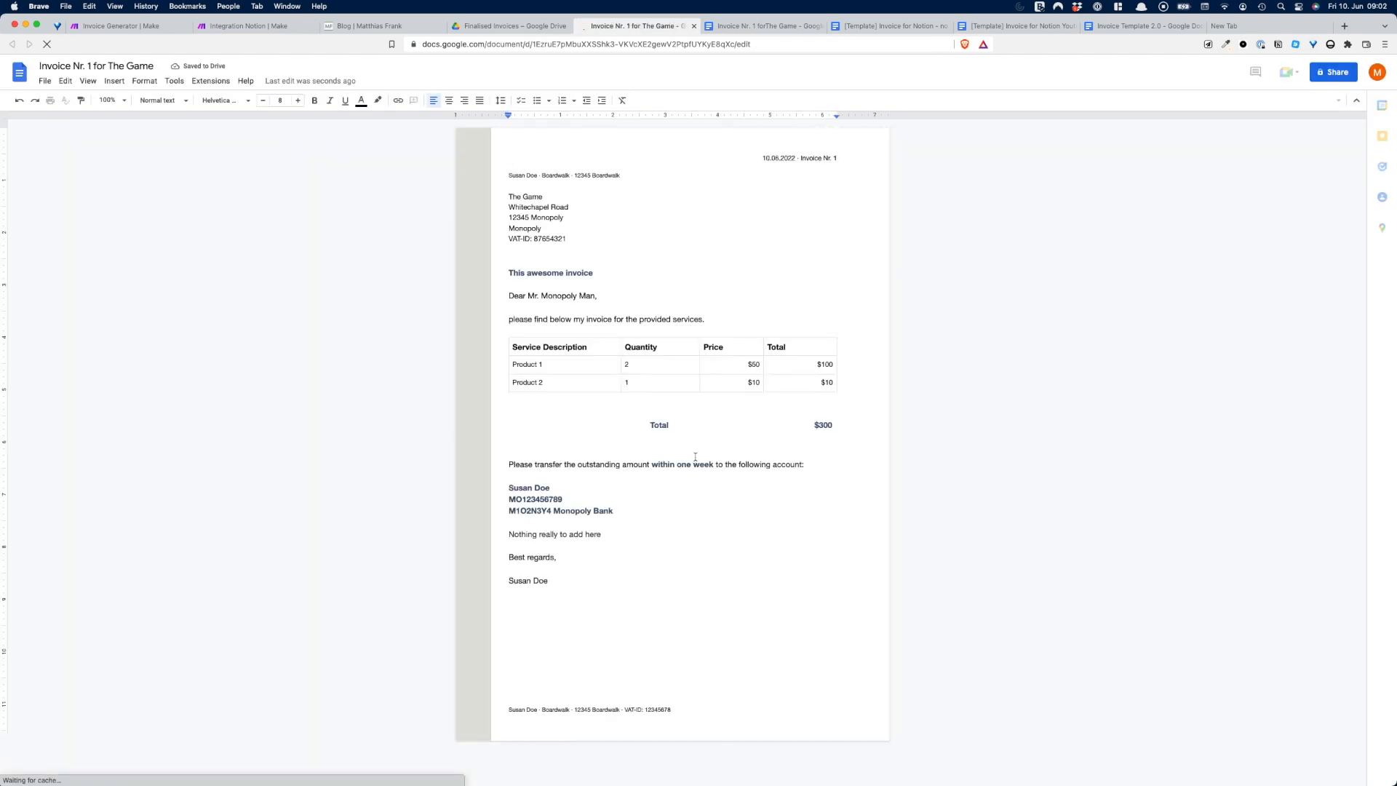
key(ctrl+Right)
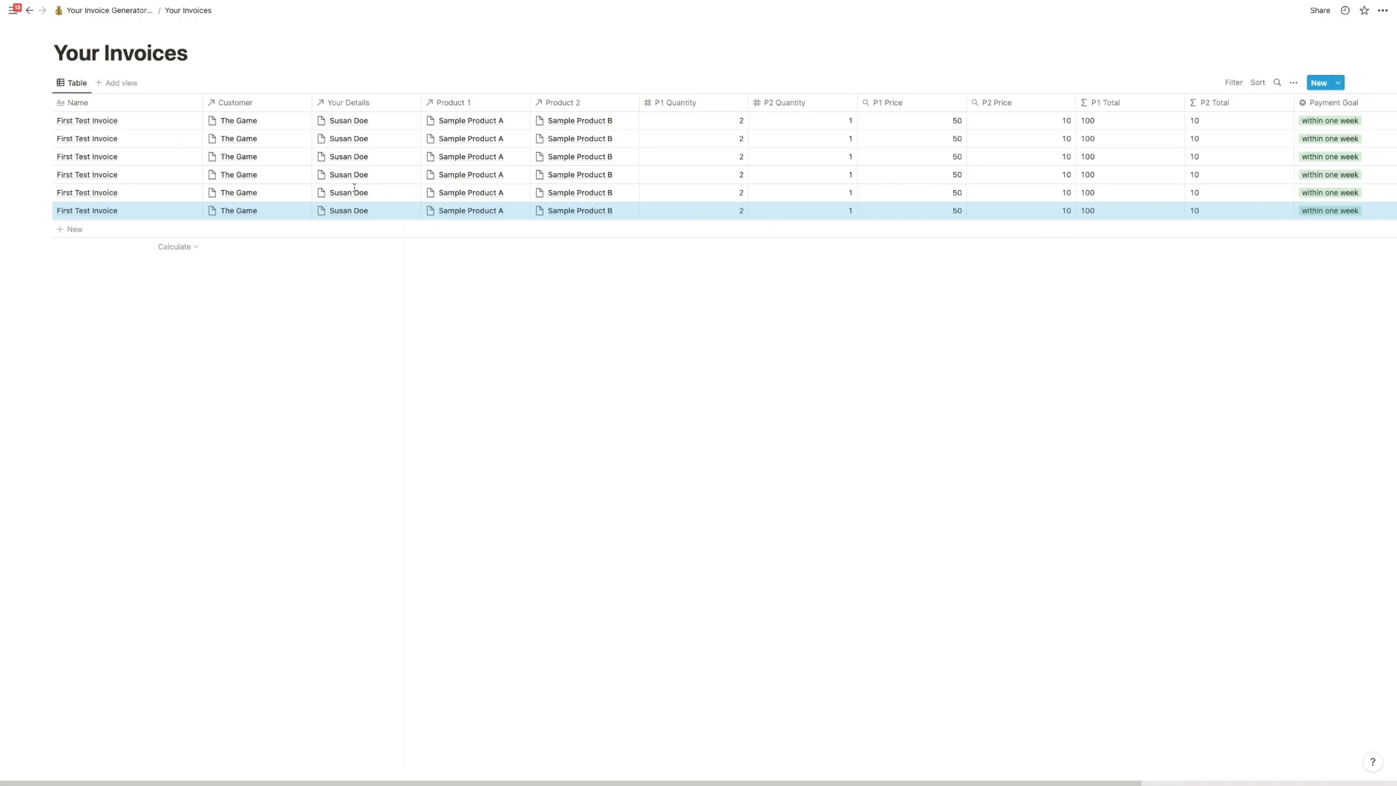
click(117, 11)
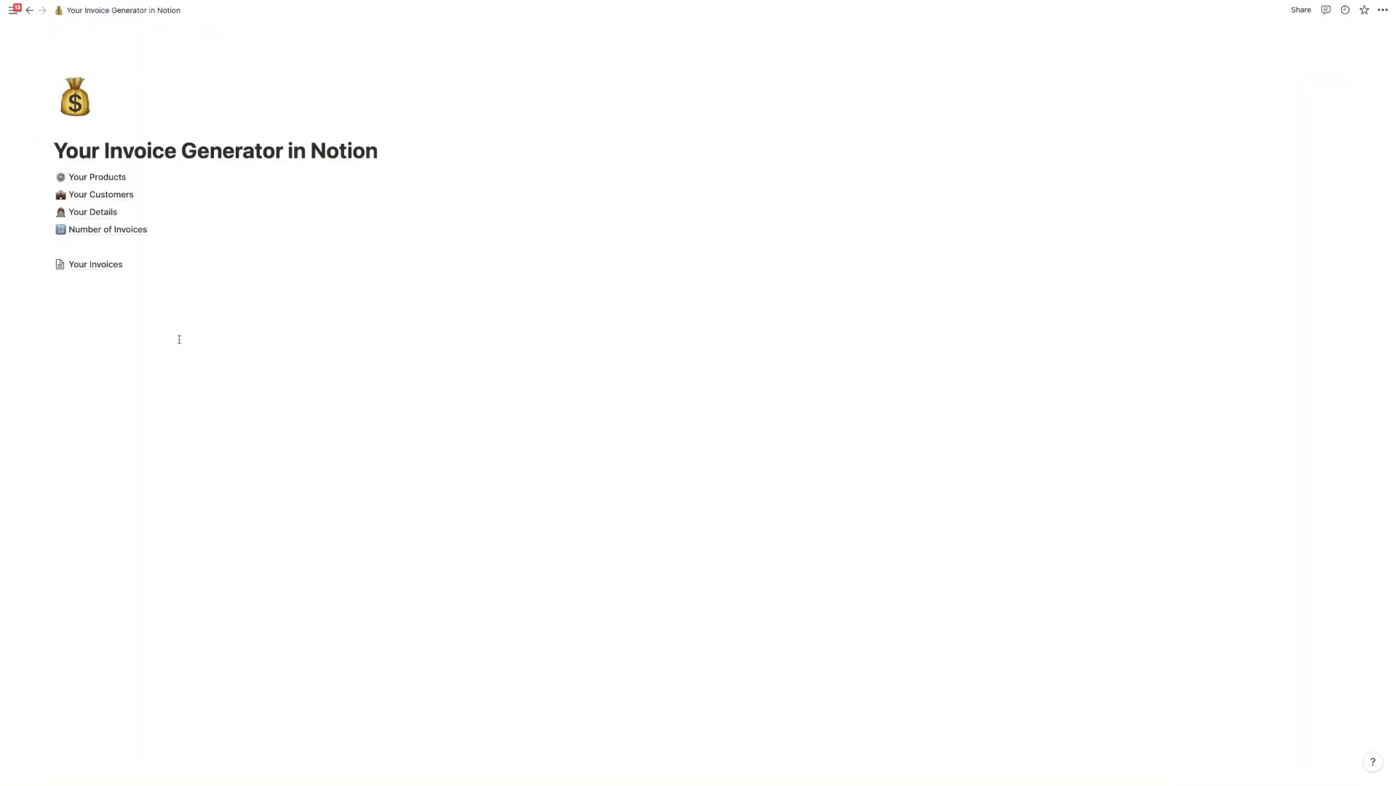
click(106, 230)
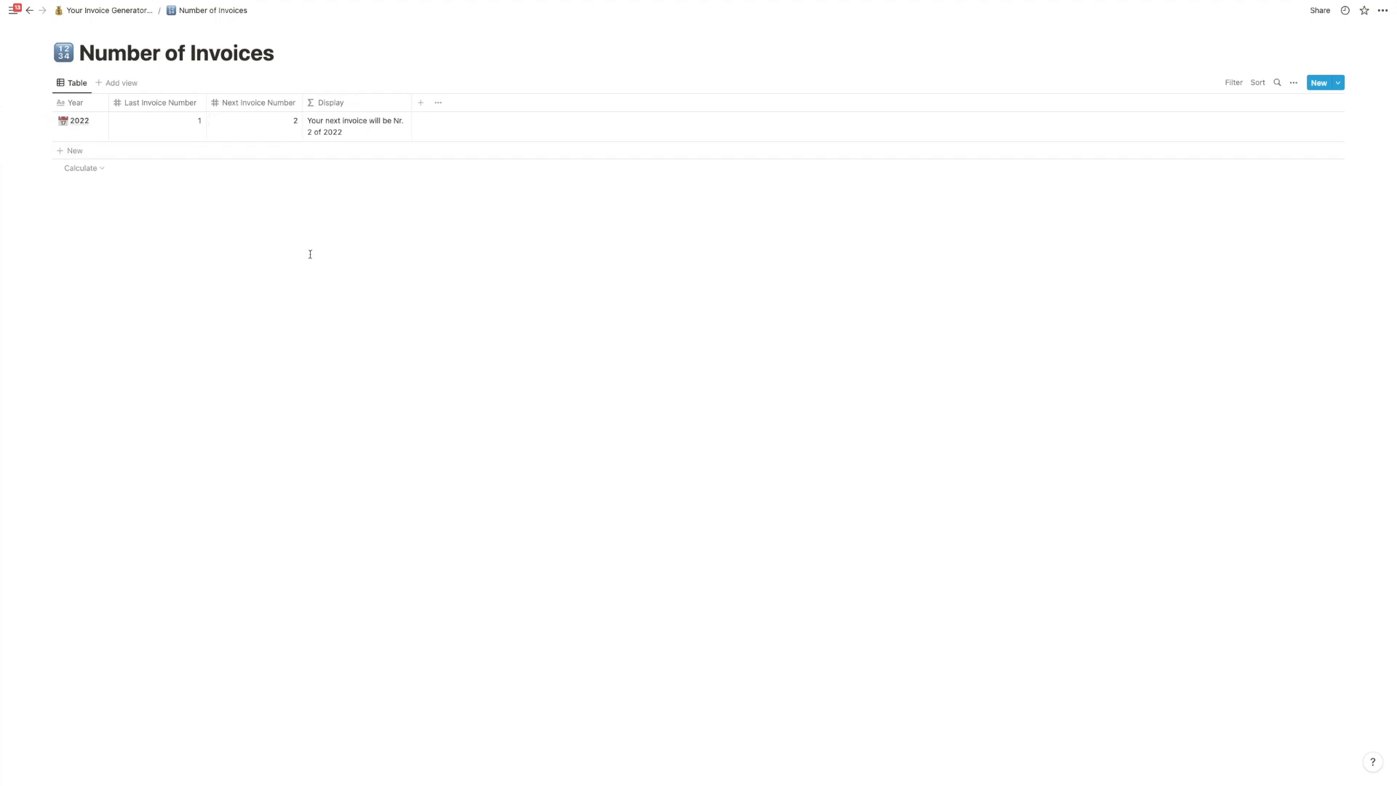
key(ctrl+Left)
click(500, 33)
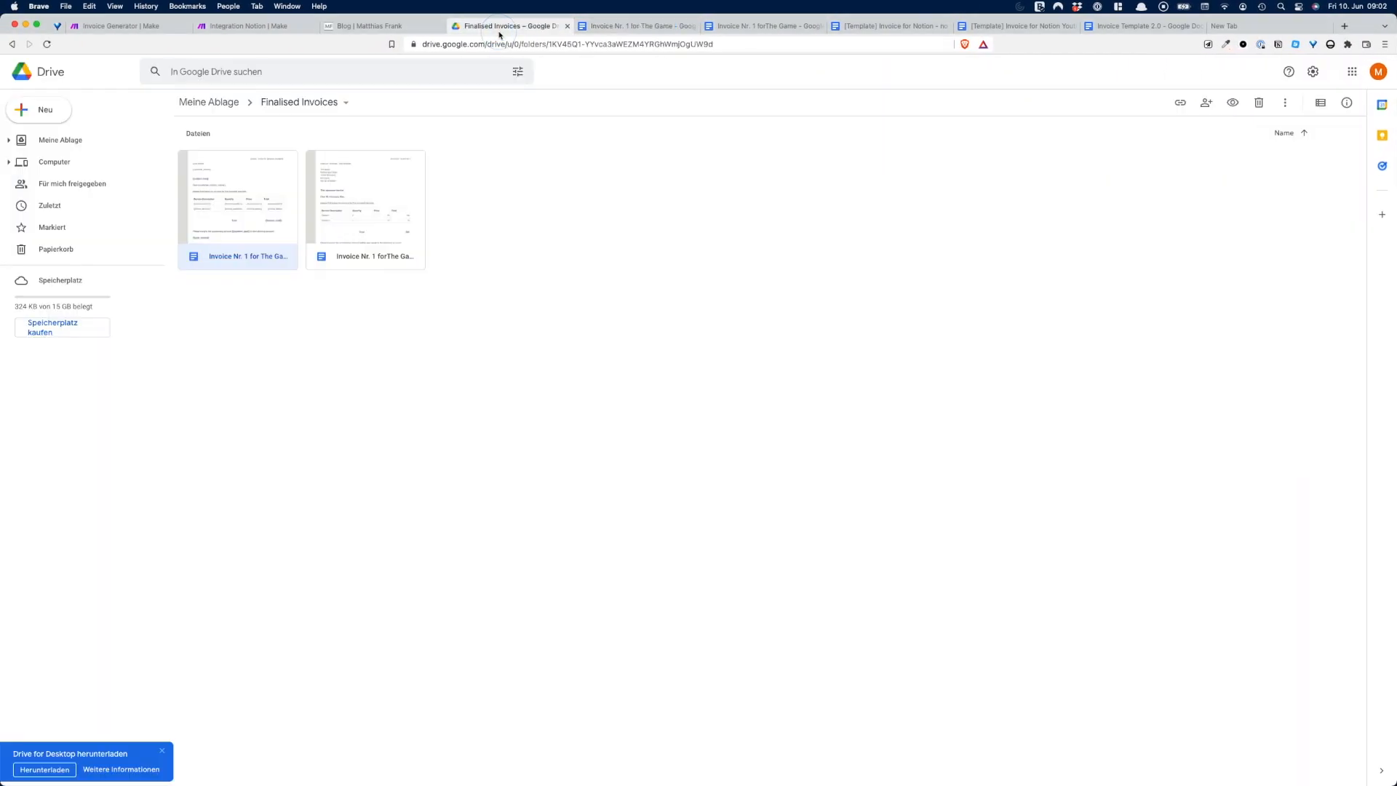
Step: In the Make scenario, insert a Google Docs Download a Document module between Create a Document from a Template and Update a Database Item
click(291, 27)
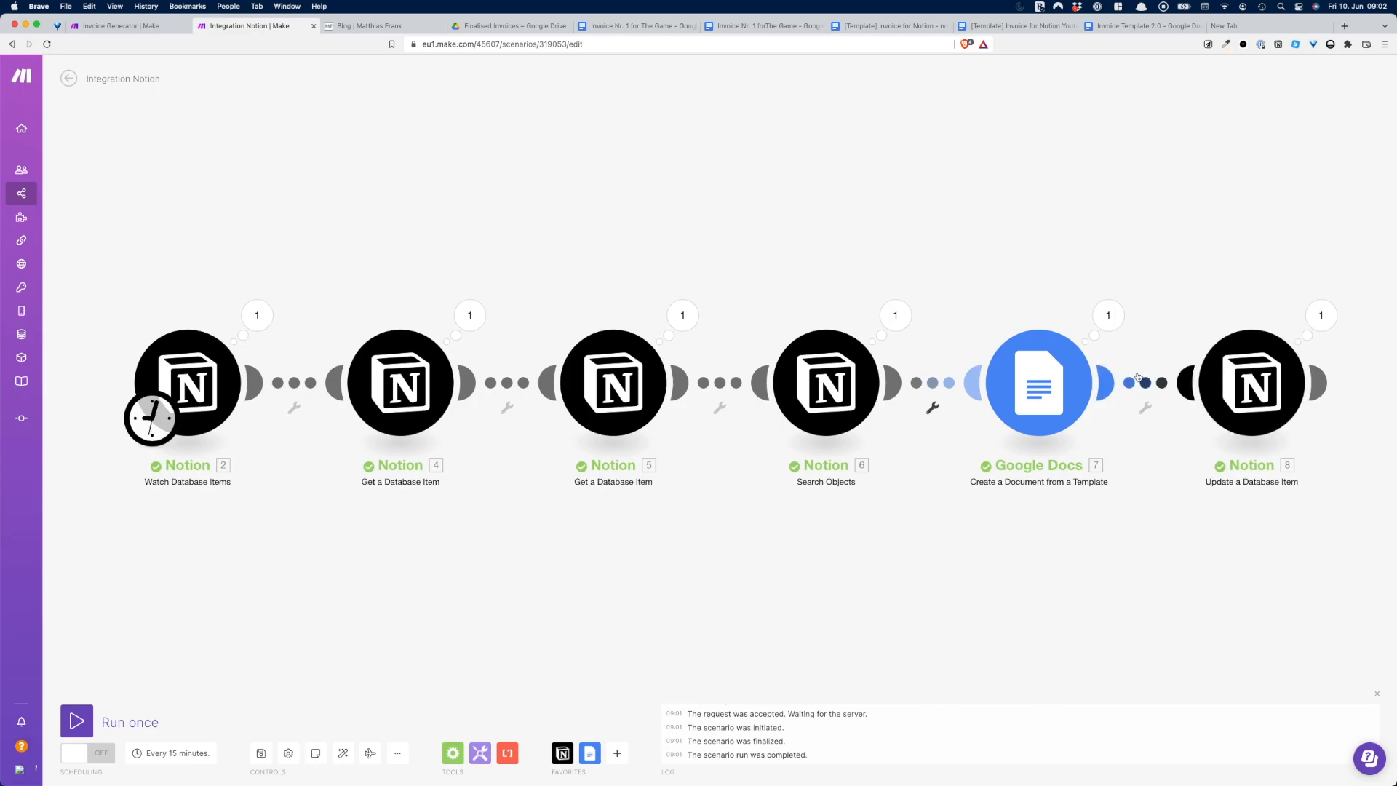
drag(1215, 383, 1272, 383)
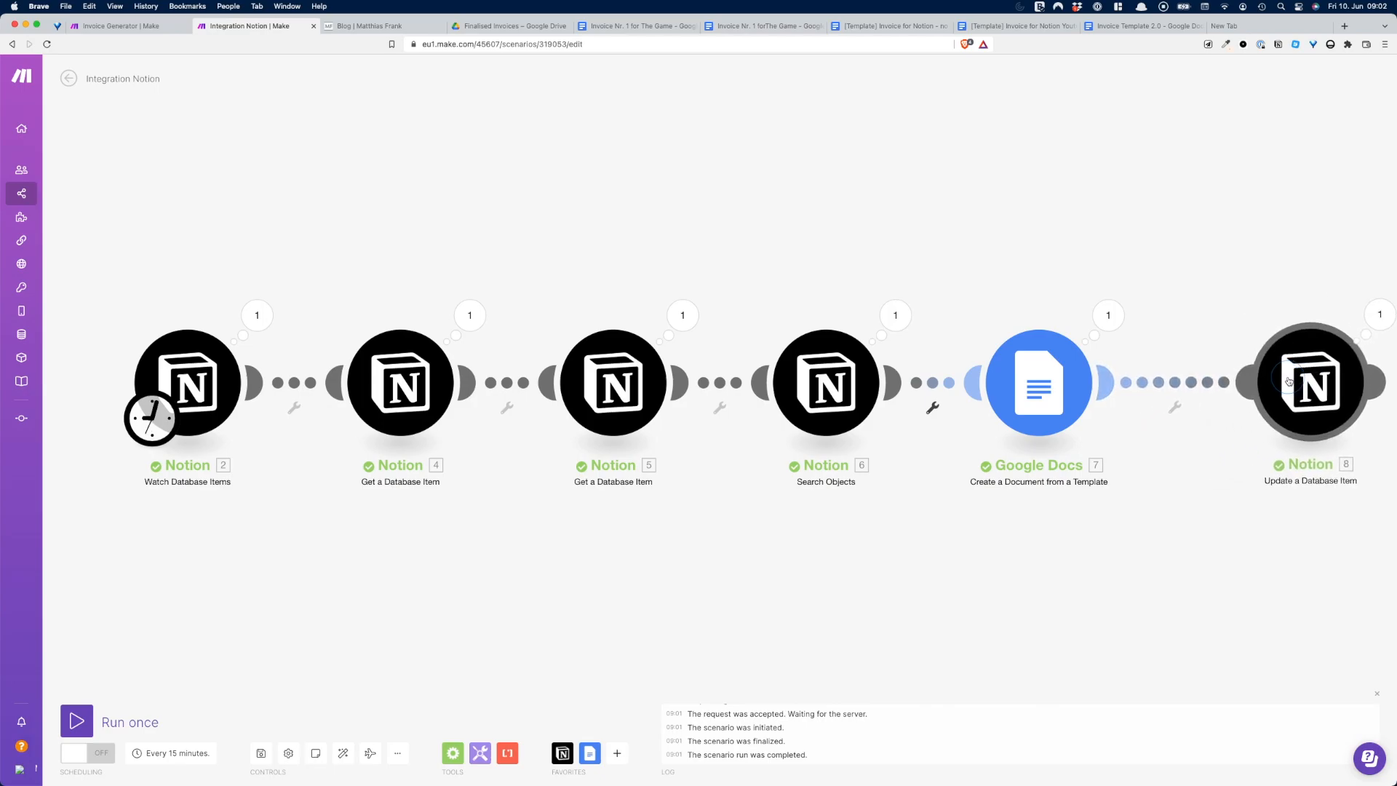
click(1176, 384)
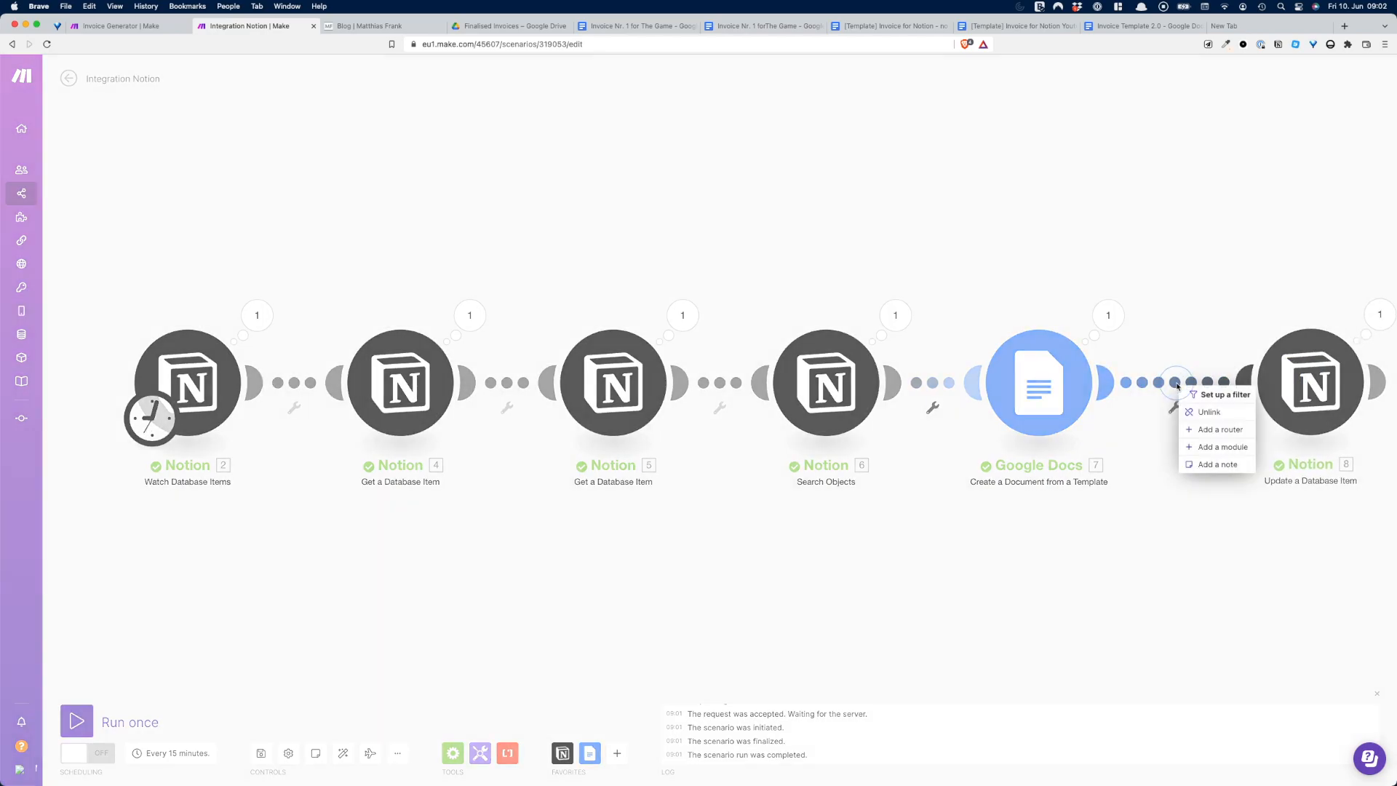
click(1204, 447)
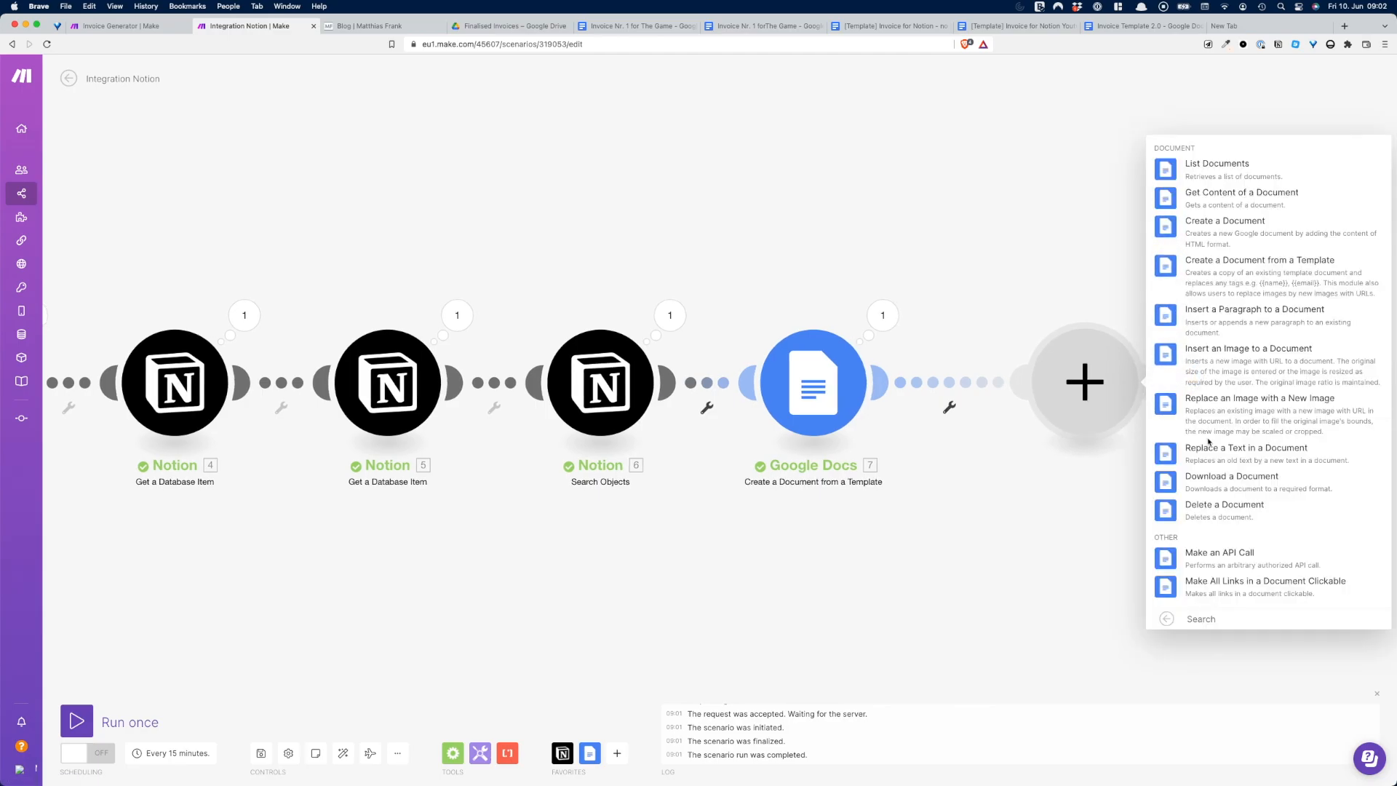
click(1180, 484)
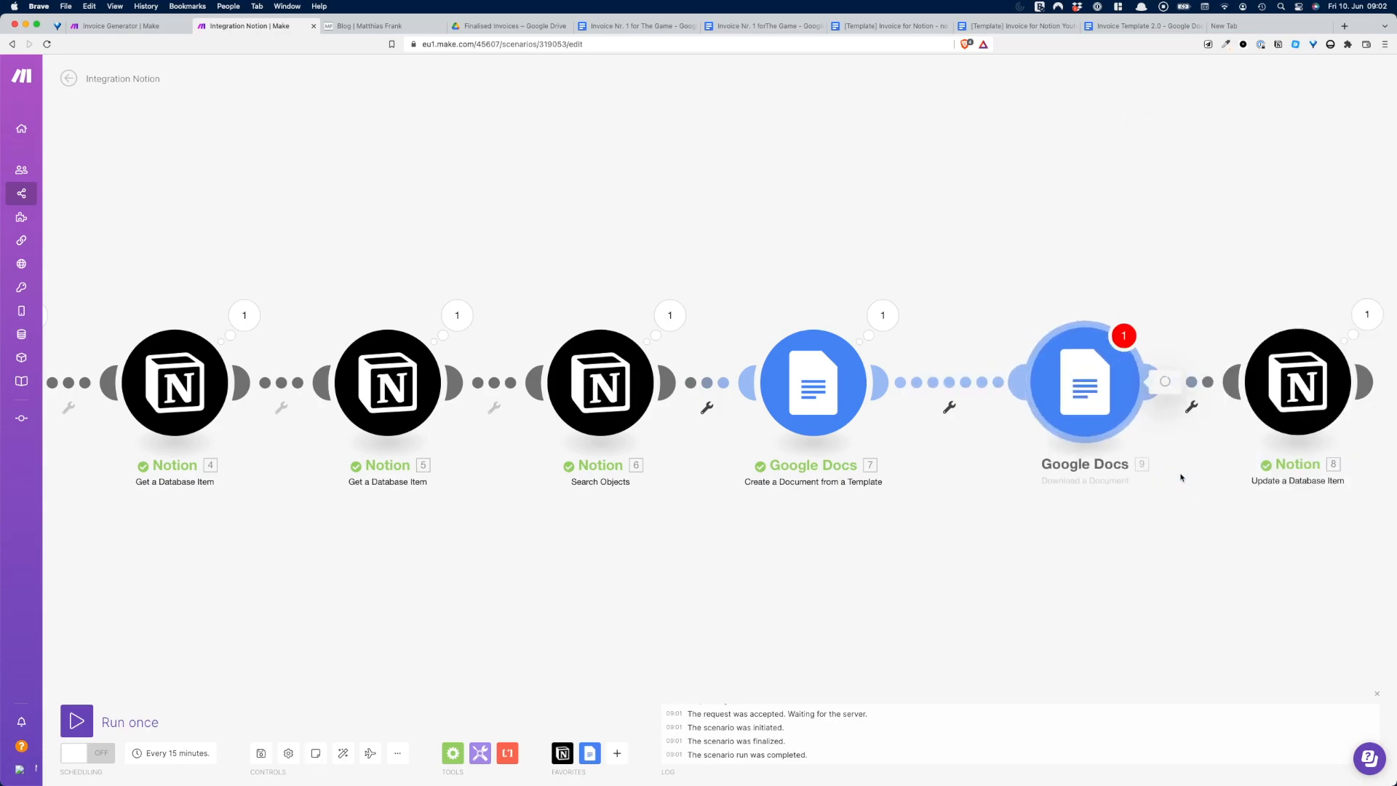
Step: Map the Download a Document module's Document ID to the Document ID from Create a Document from a Template, and save the module
click(1236, 434)
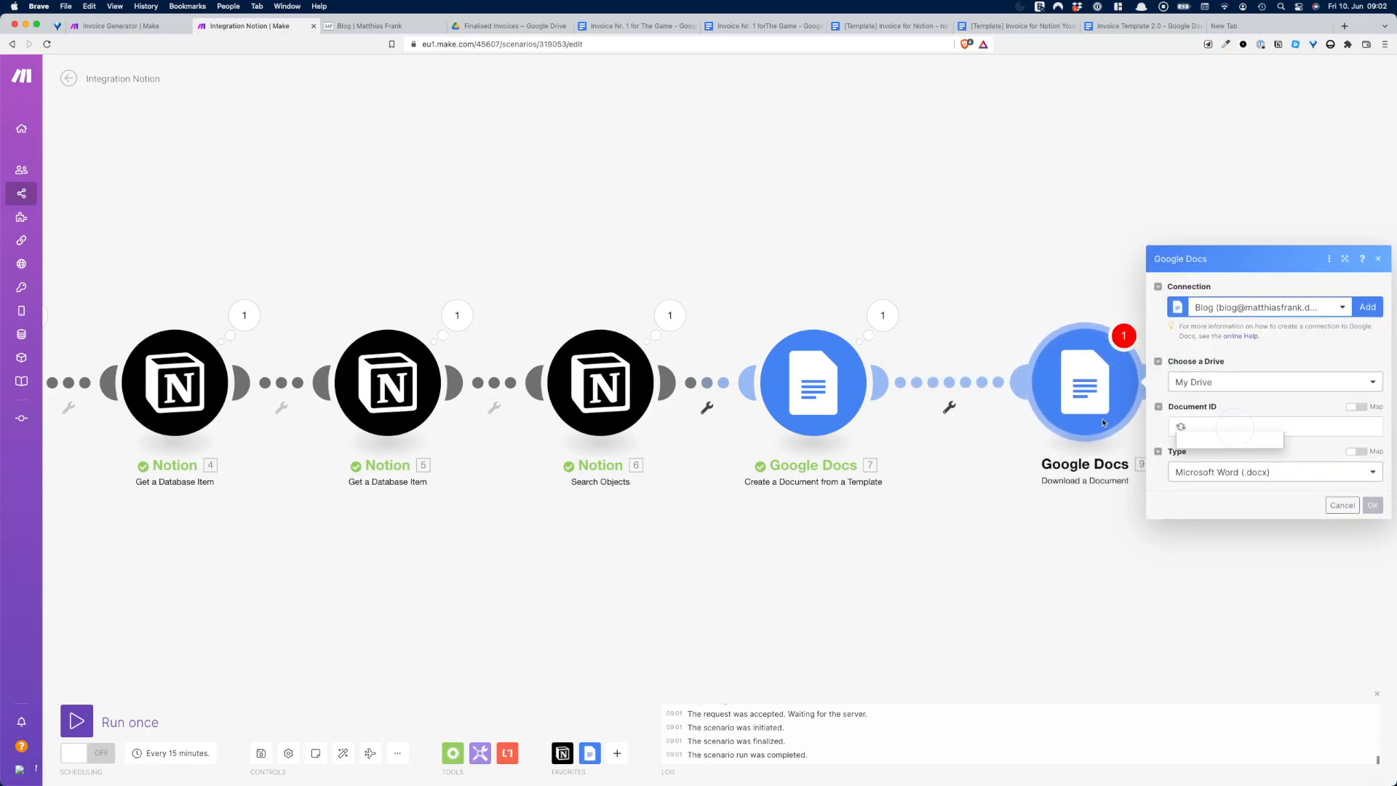
click(1343, 402)
click(1357, 407)
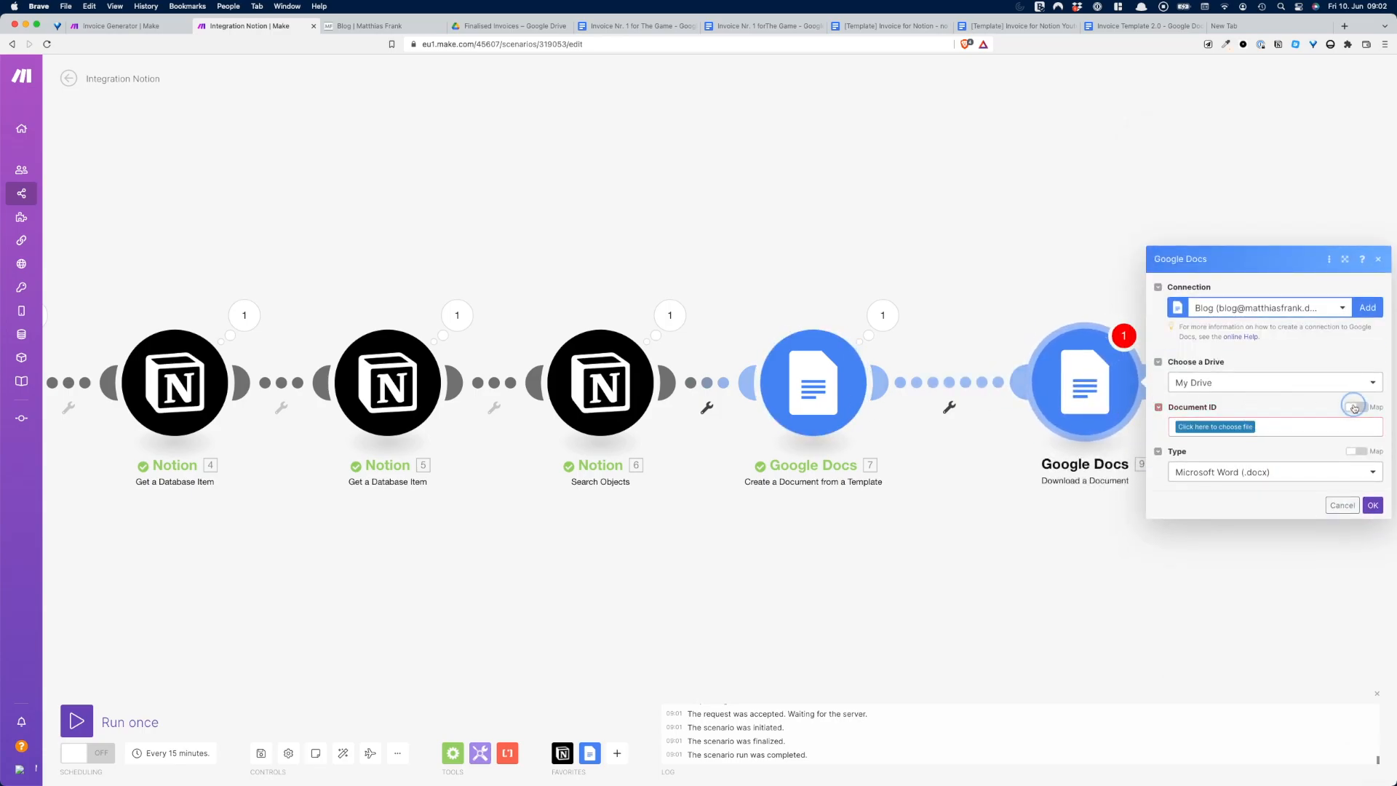
click(1272, 423)
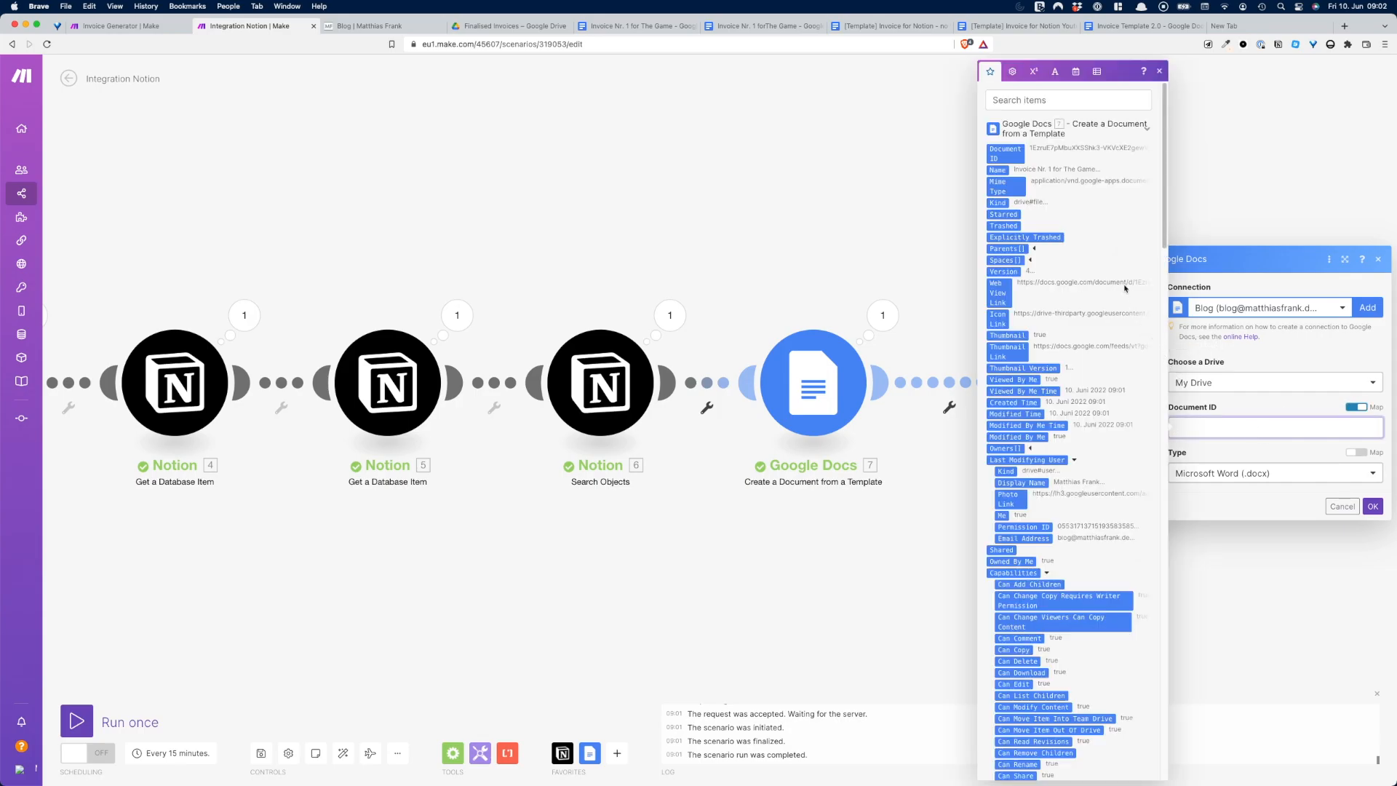
click(995, 154)
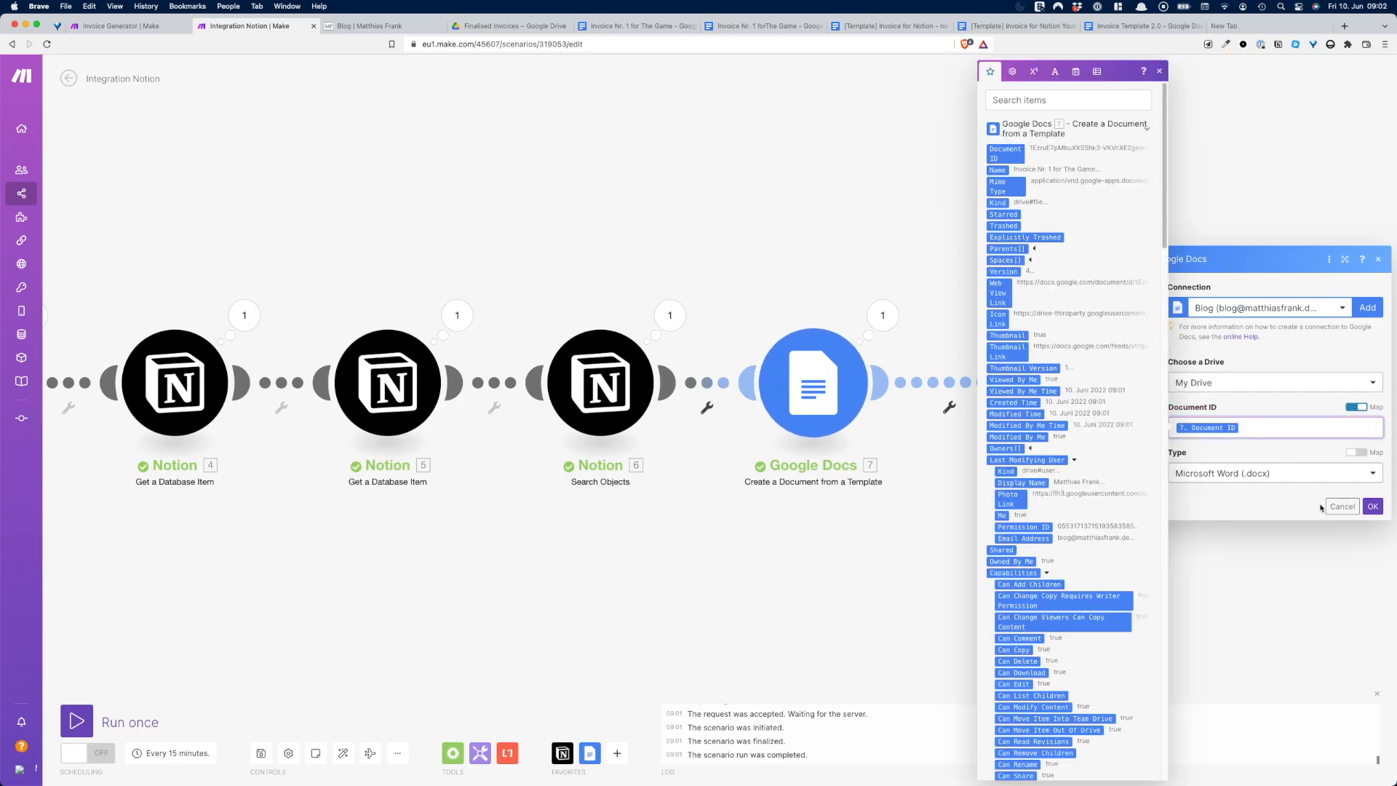
click(1373, 507)
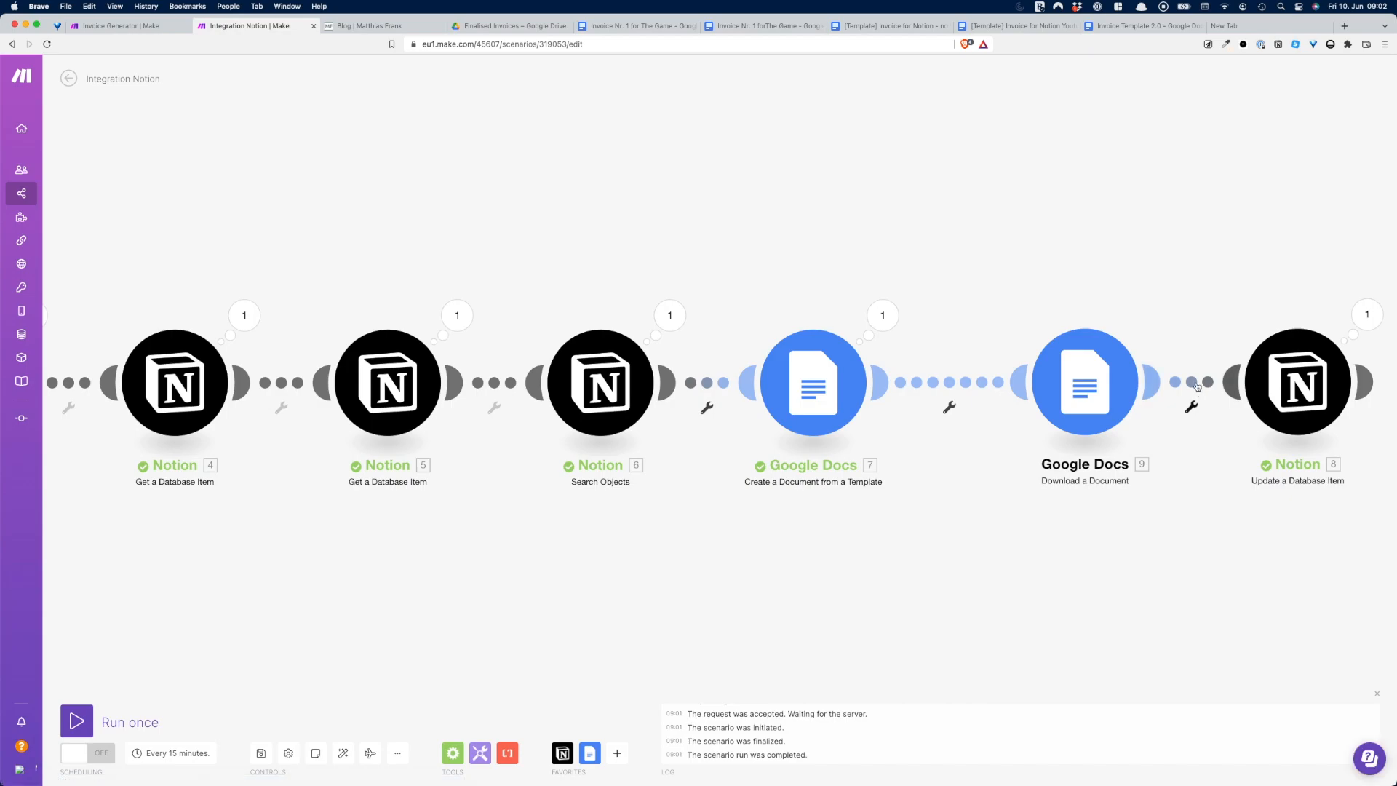
Step: Add an empty module between Download a Document and Update a Database Item, and search the available apps for gmail
right_click(1197, 386)
click(1230, 445)
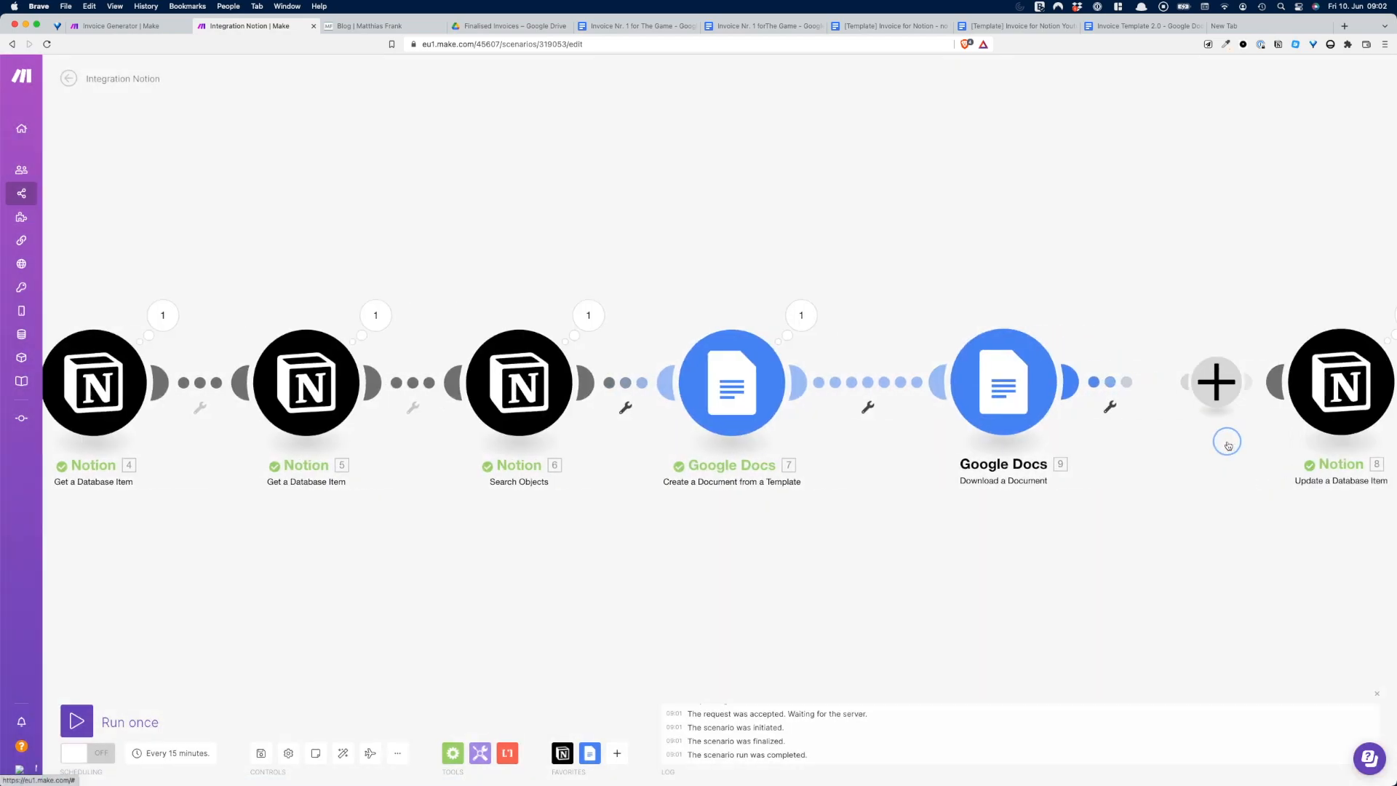
click(1189, 397)
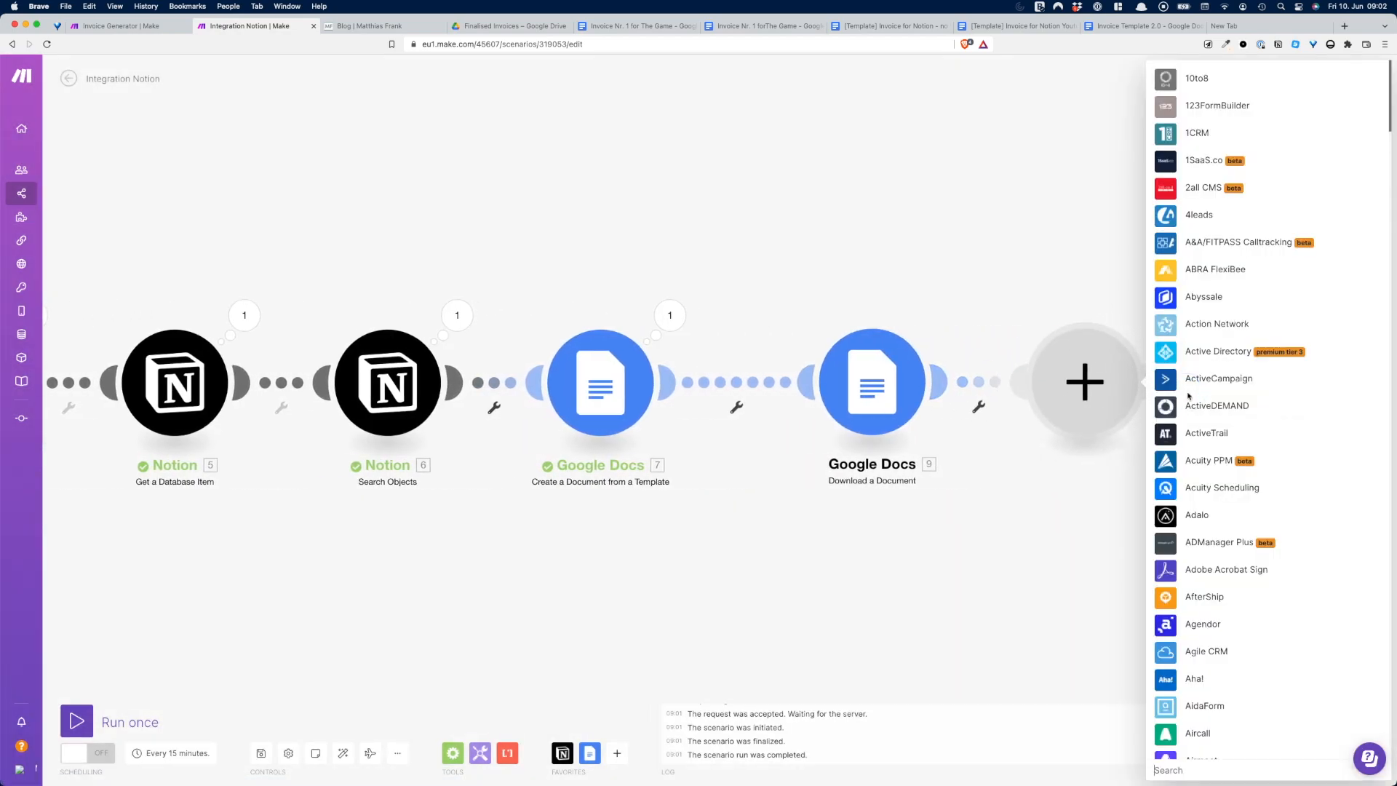
text(gmail)
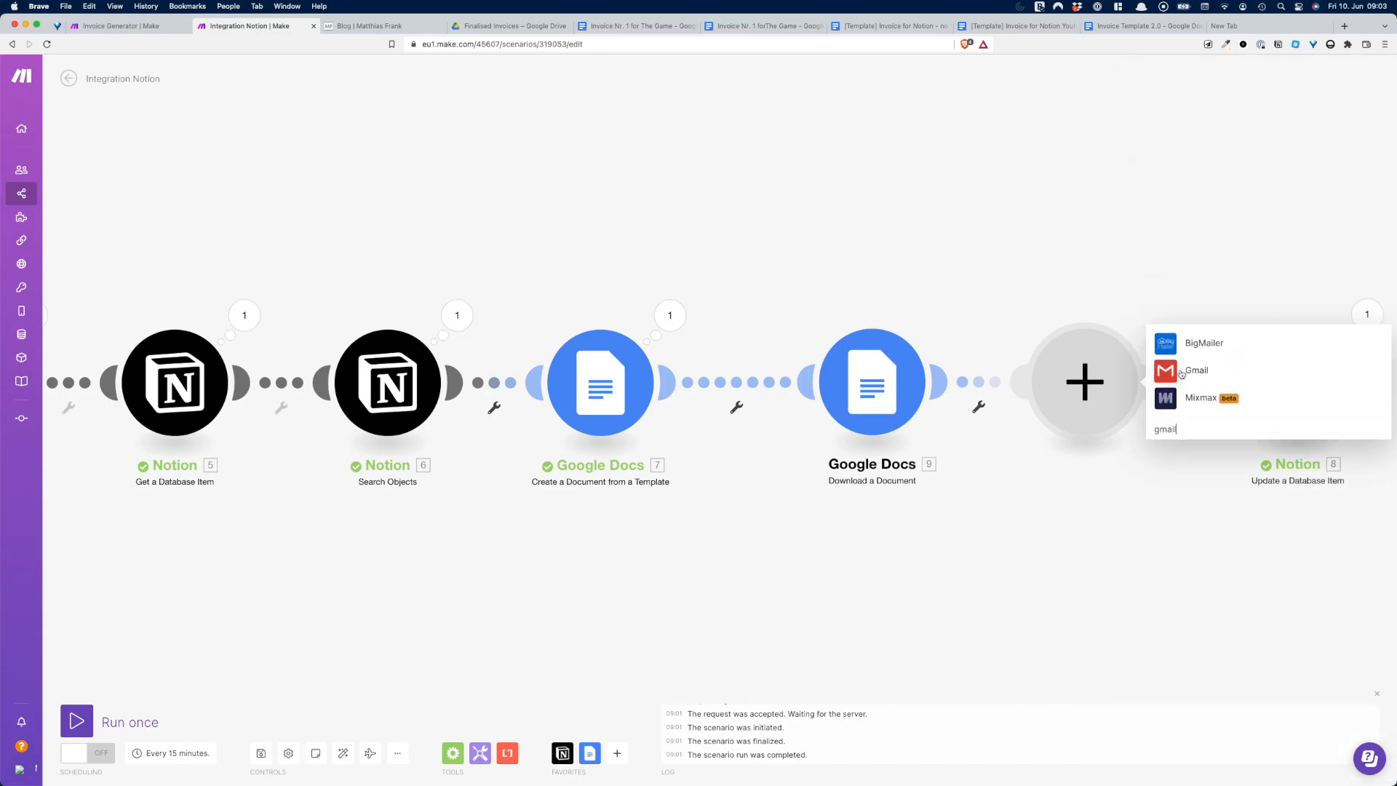
click(951, 202)
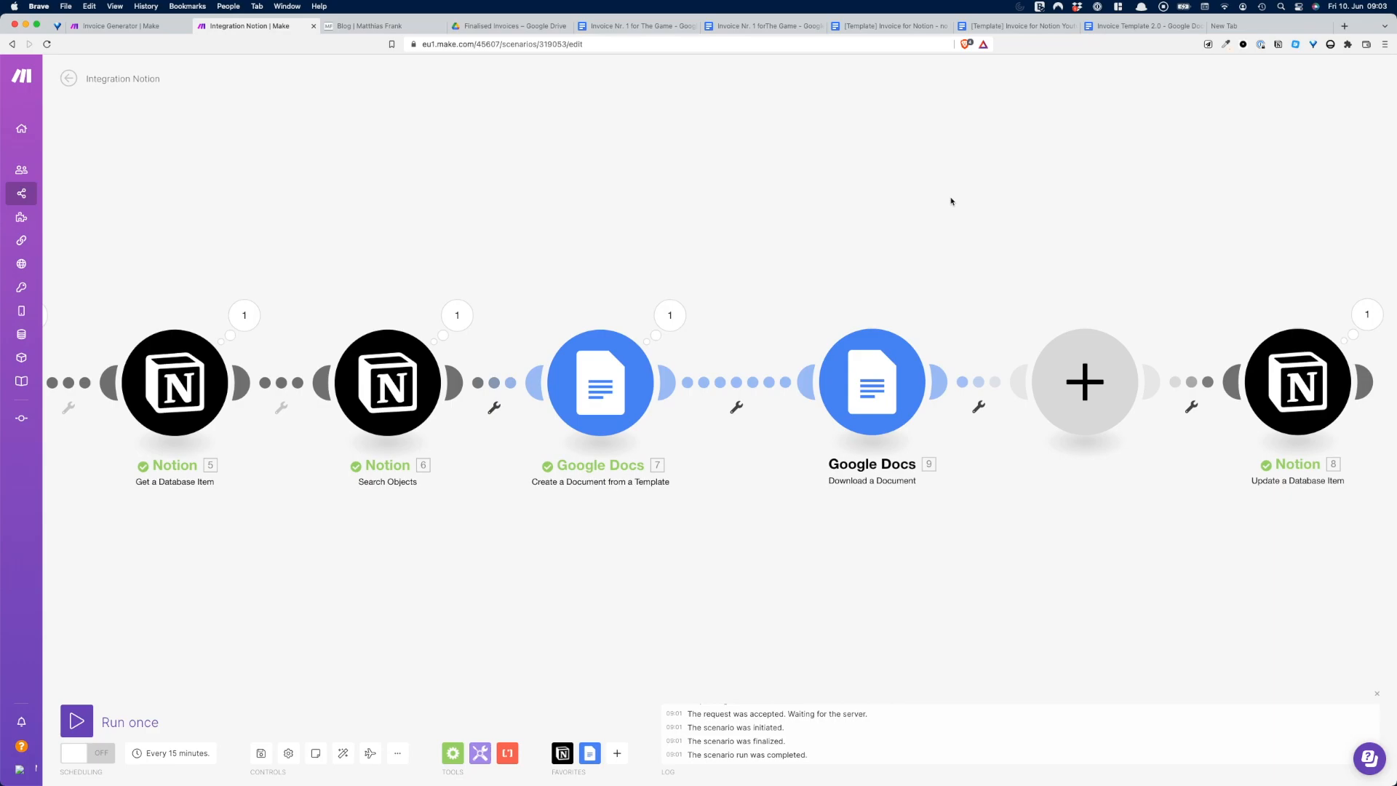